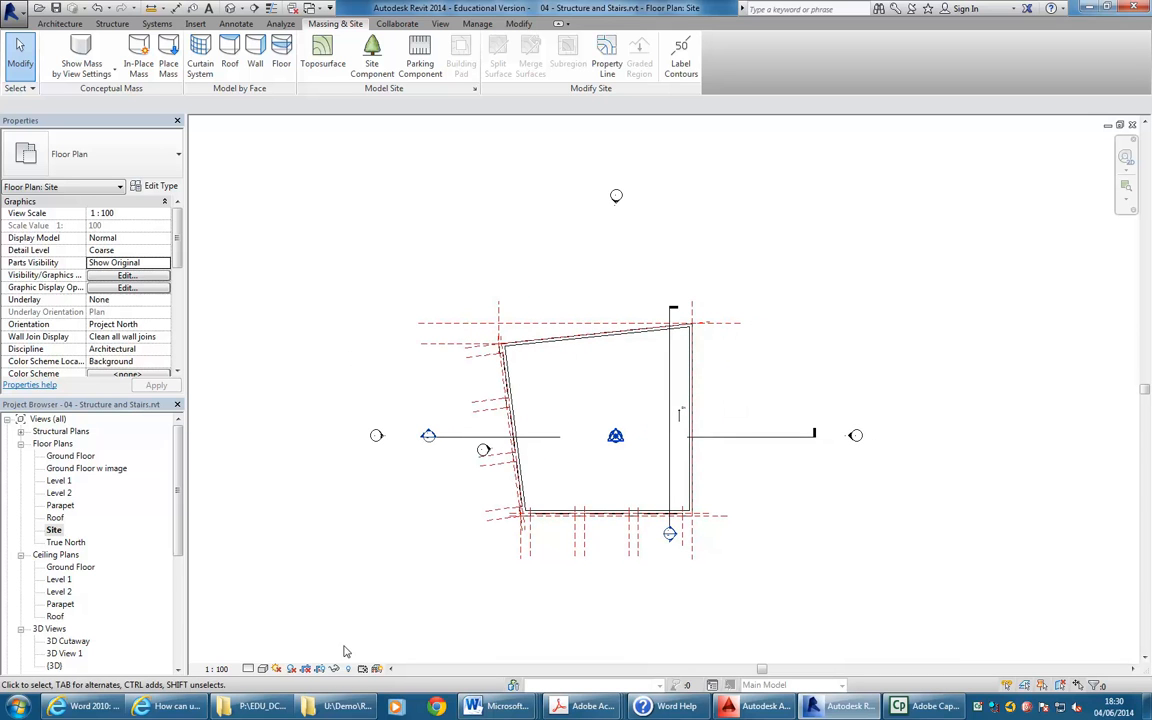
In Windows Explorer, open EDU_DC_InteriorDesign > CAD 2 > Brief 2 on the StudentResources (P:) drive and look through its files
click(347, 706)
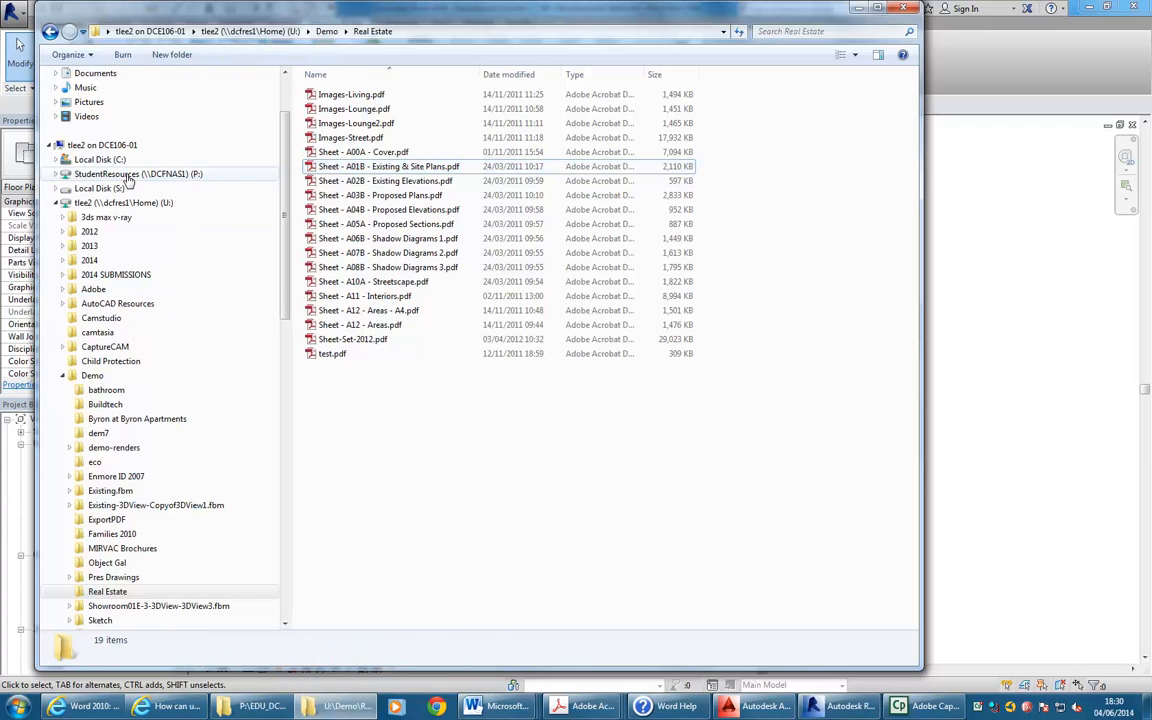
click(130, 174)
double_click(342, 196)
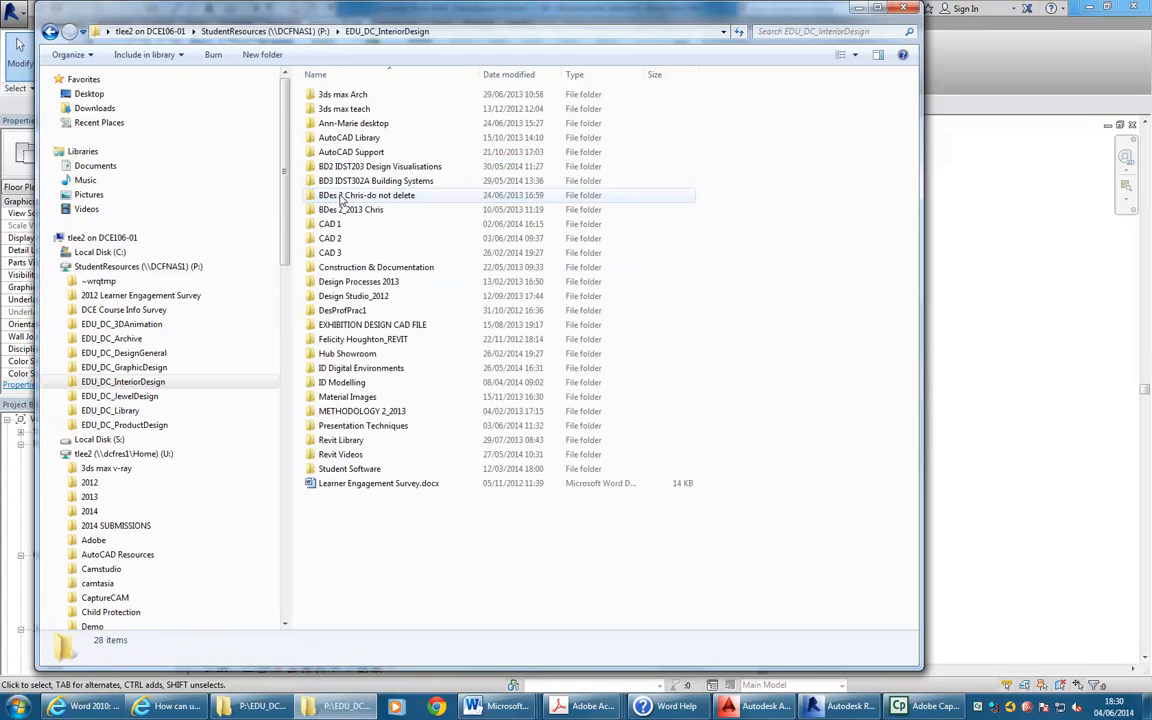
double_click(330, 239)
double_click(345, 140)
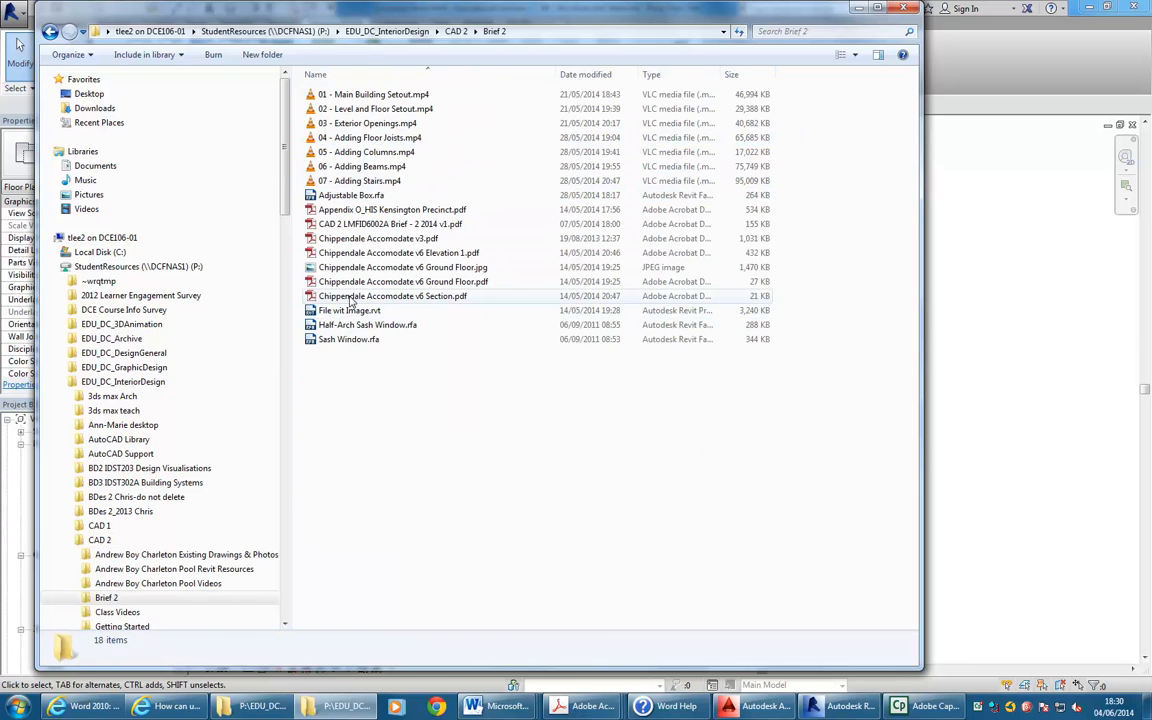
click(350, 267)
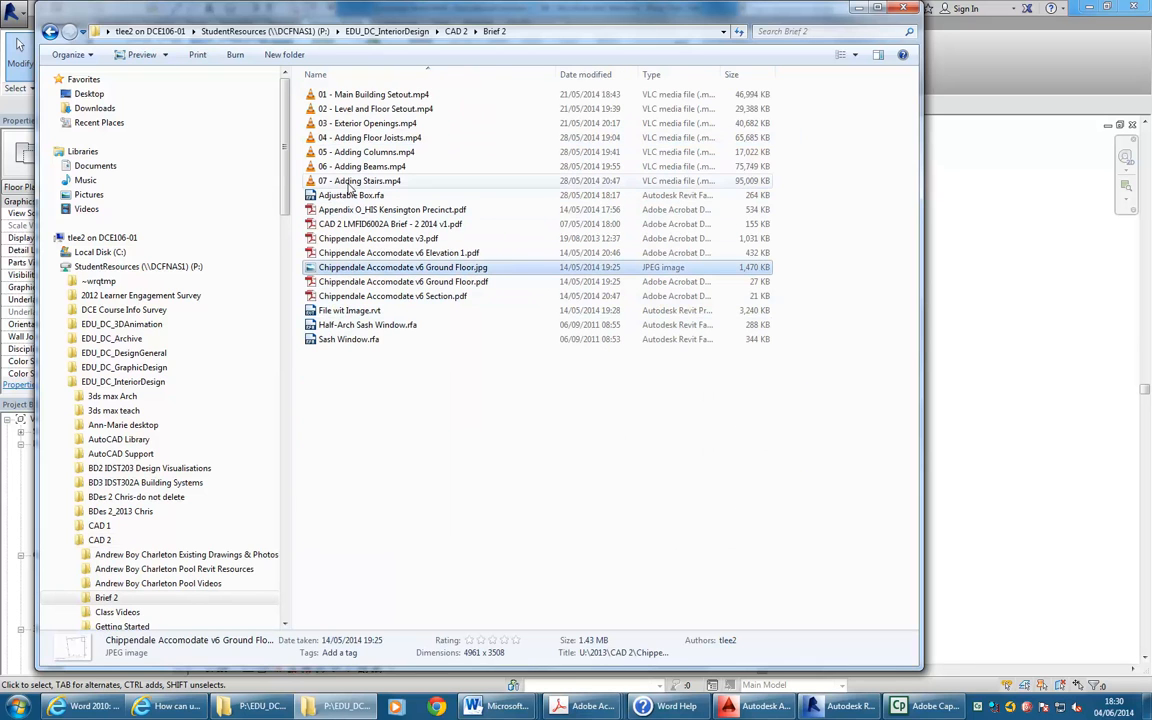
click(312, 358)
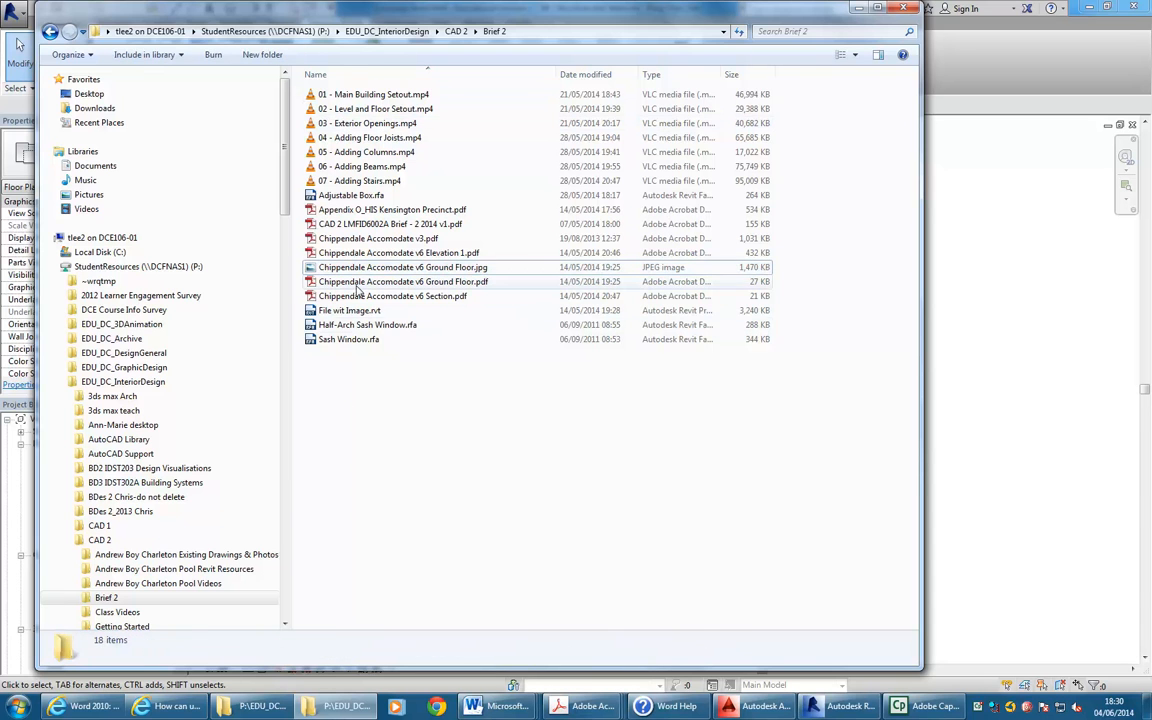
Return to the CAD 2 folder and display its contents as tiles with file thumbnails
key(BackSpace)
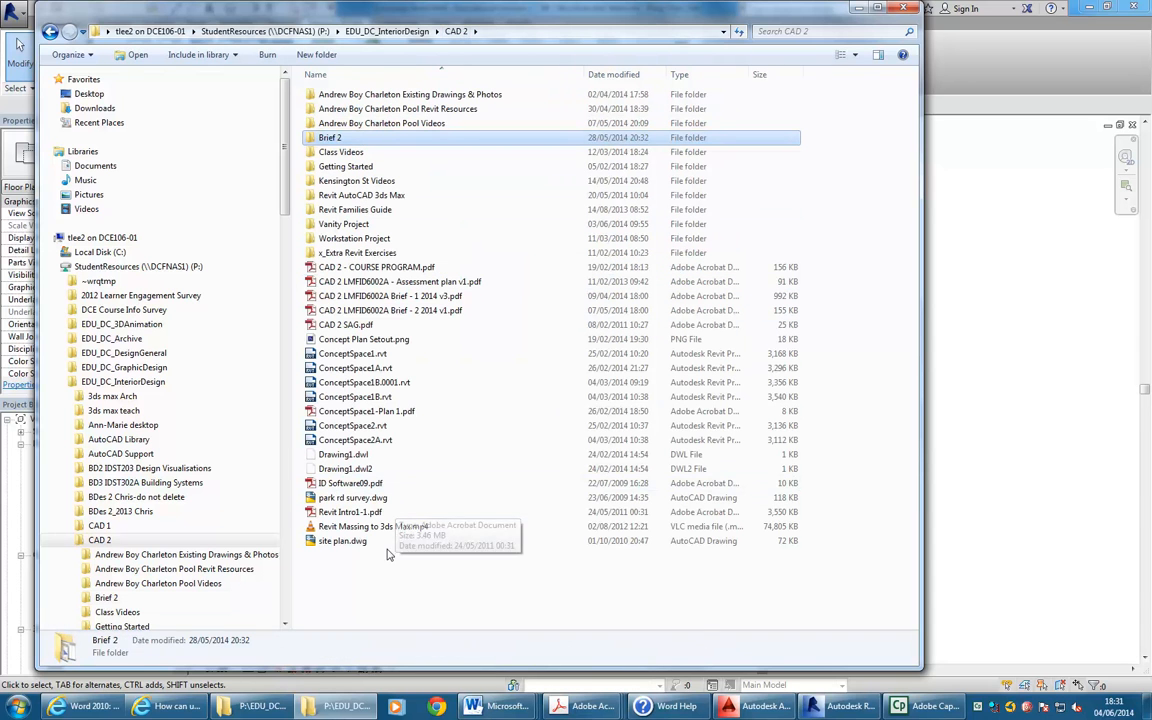
click(388, 555)
click(854, 55)
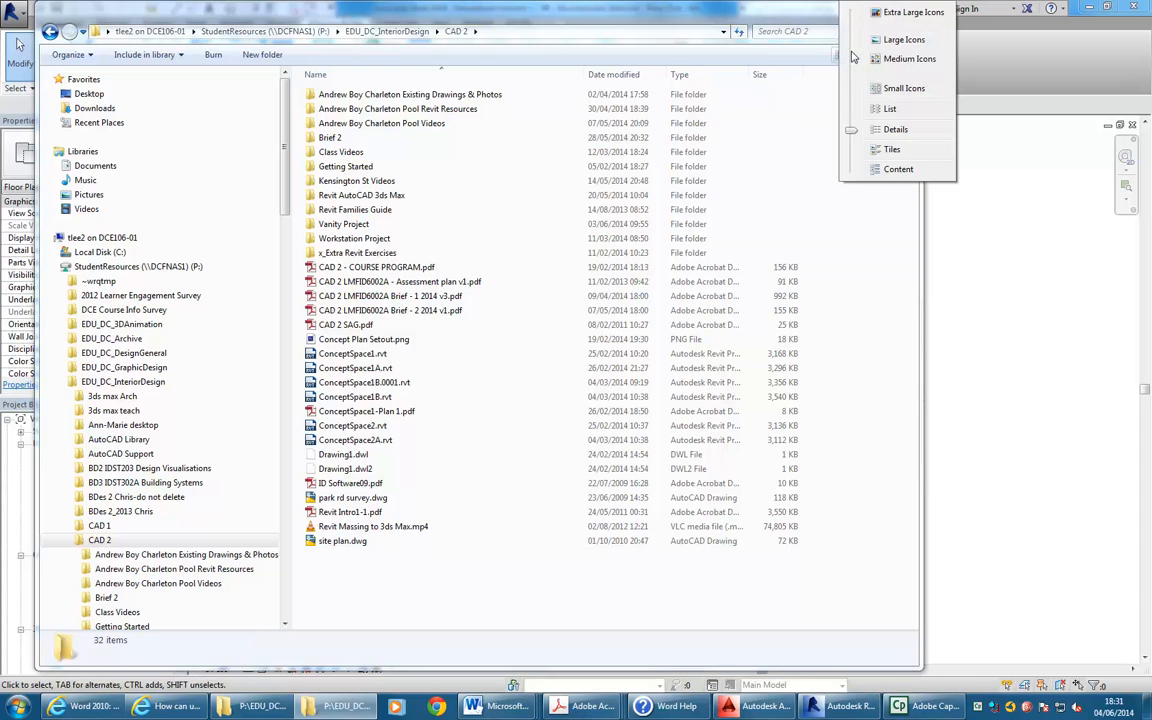
click(854, 58)
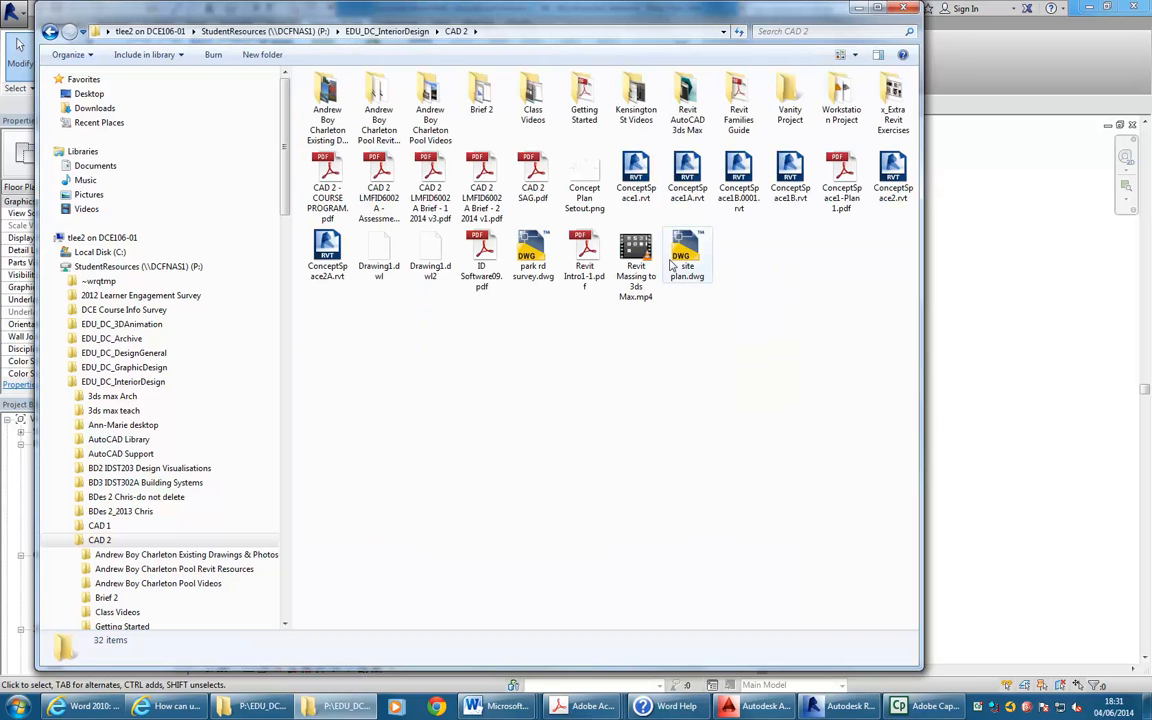
click(841, 55)
click(841, 55)
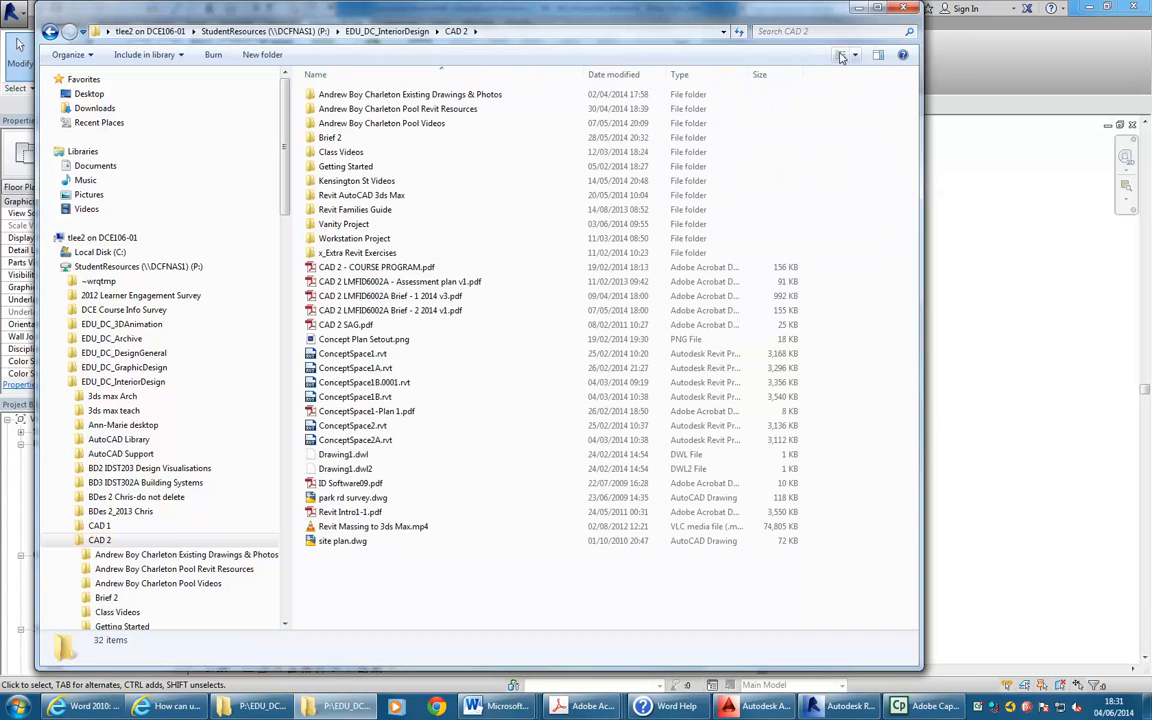
click(841, 55)
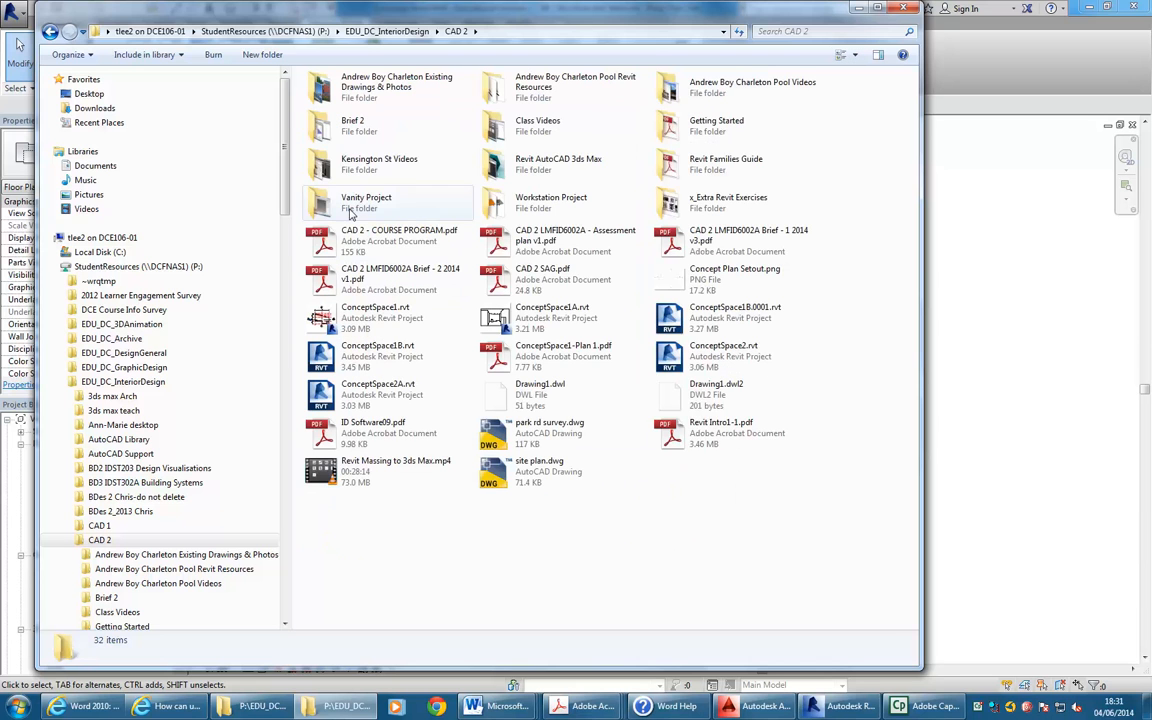
Look through the Kensington St Videos folder, including Setup, Setup Levels, Draw Exterior Walls and Videos > Alternative Project Example
double_click(345, 170)
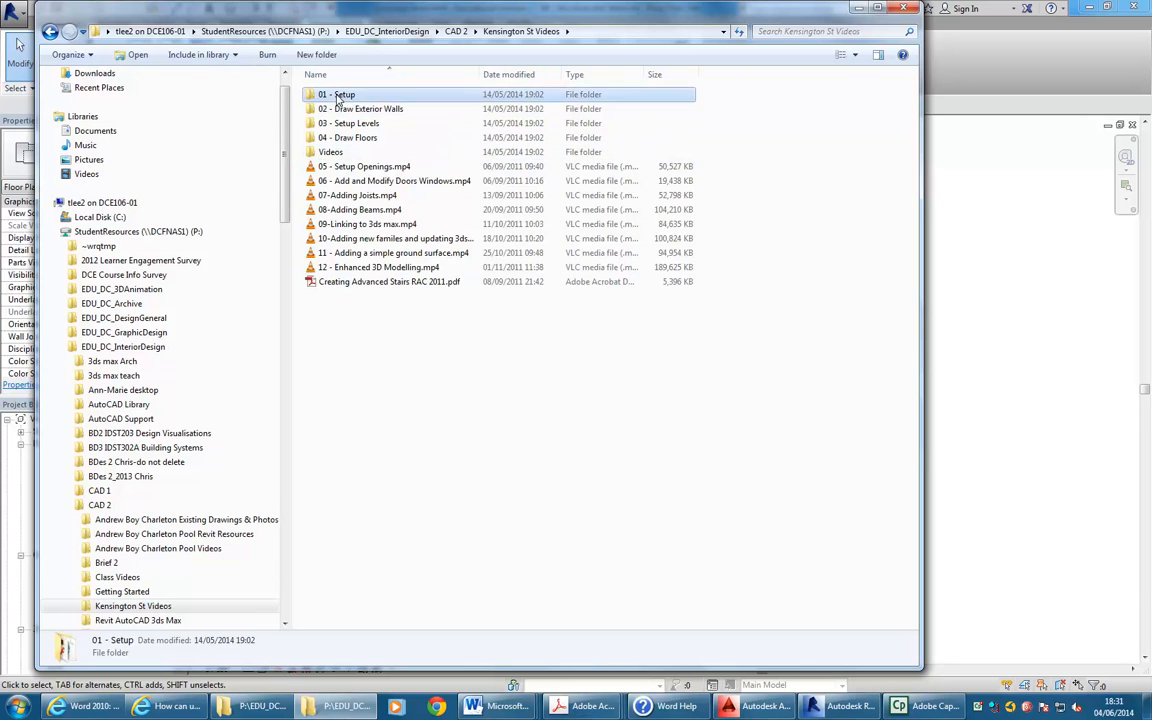
double_click(335, 94)
click(49, 31)
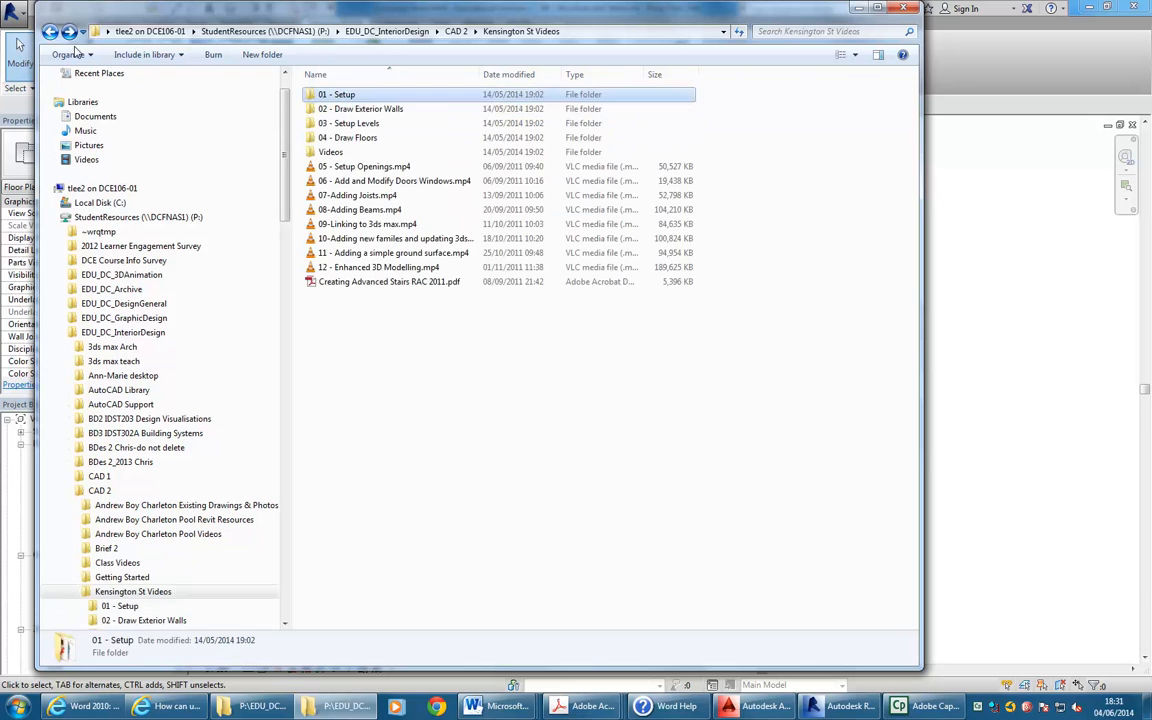
double_click(343, 123)
click(49, 31)
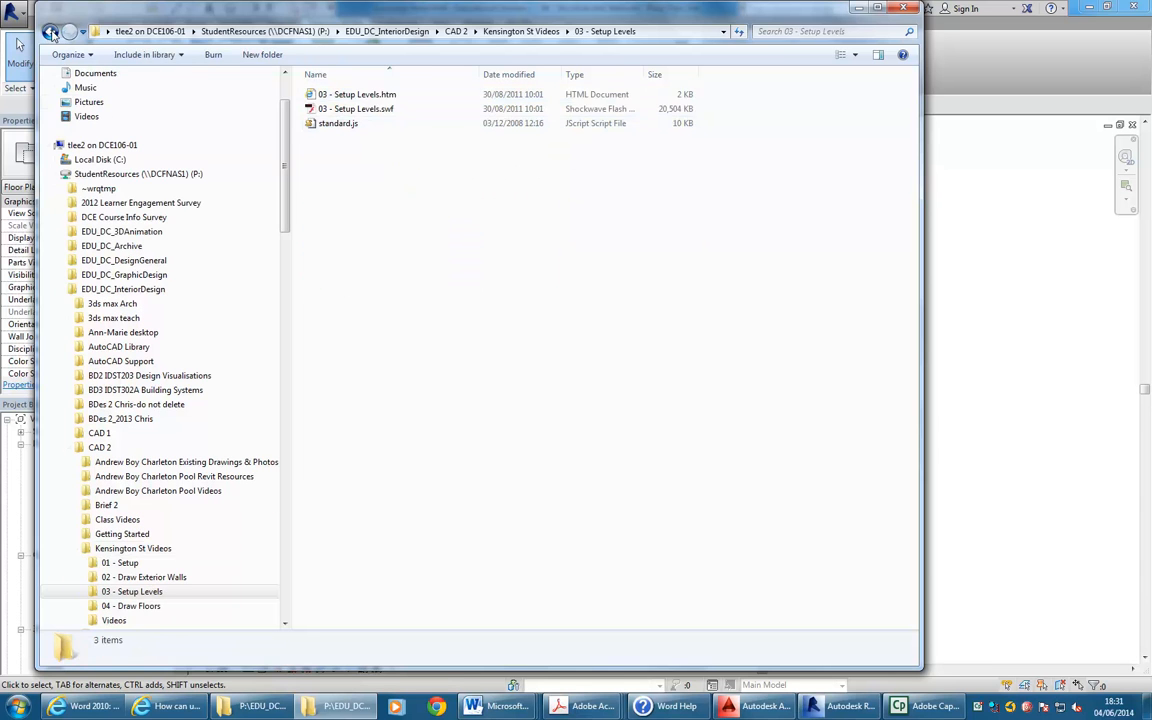
double_click(330, 109)
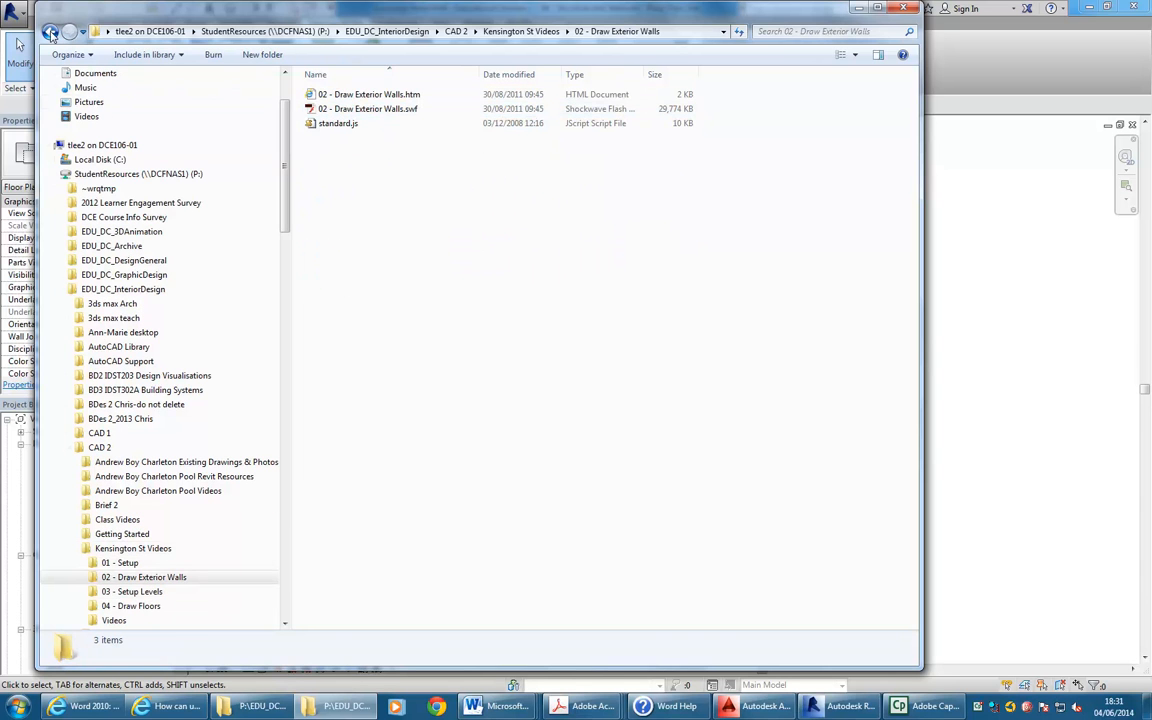
click(49, 31)
double_click(369, 153)
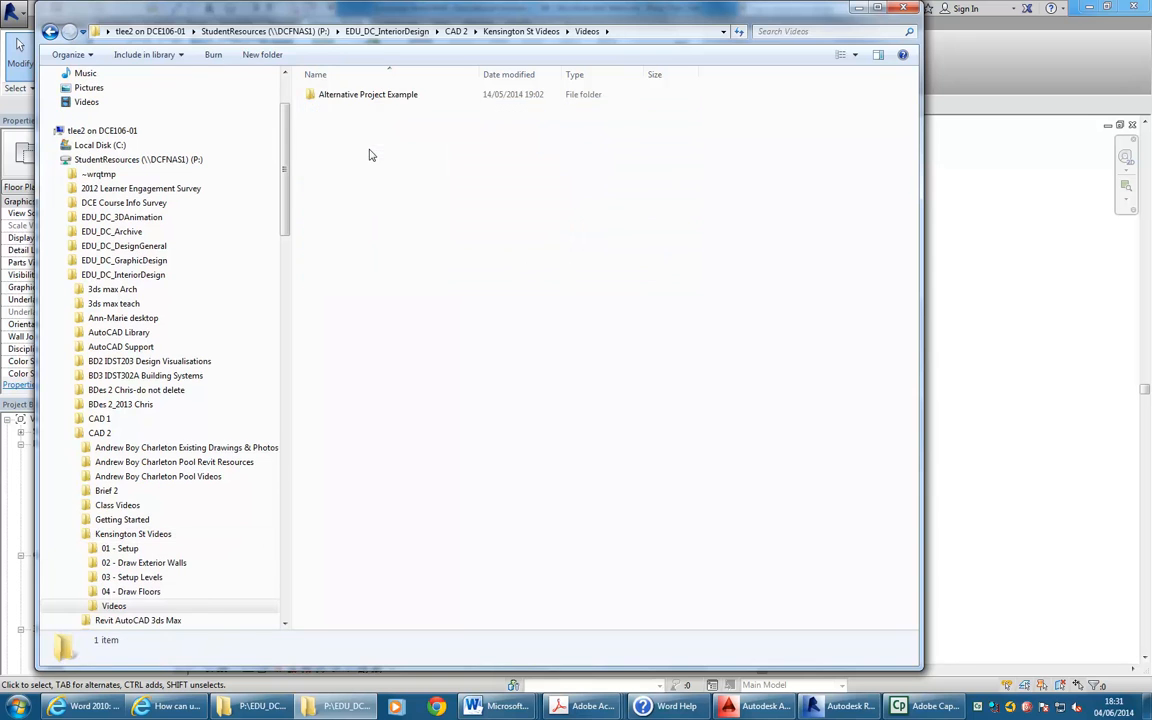
double_click(362, 95)
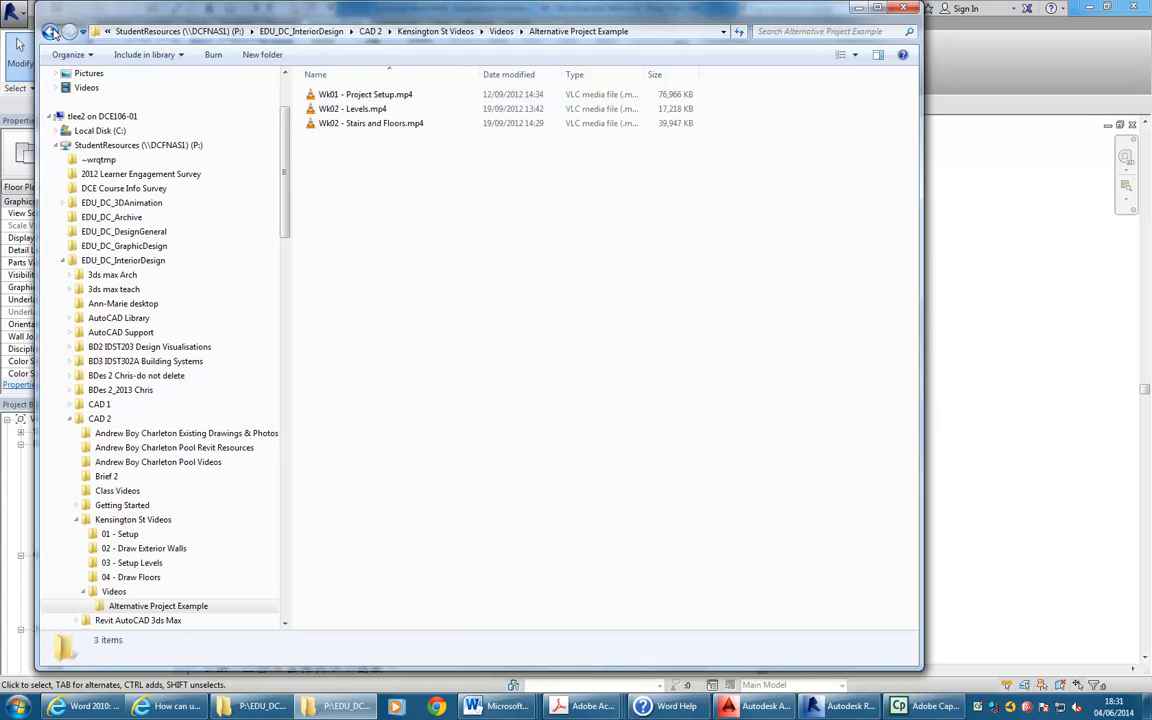
click(49, 31)
click(49, 31)
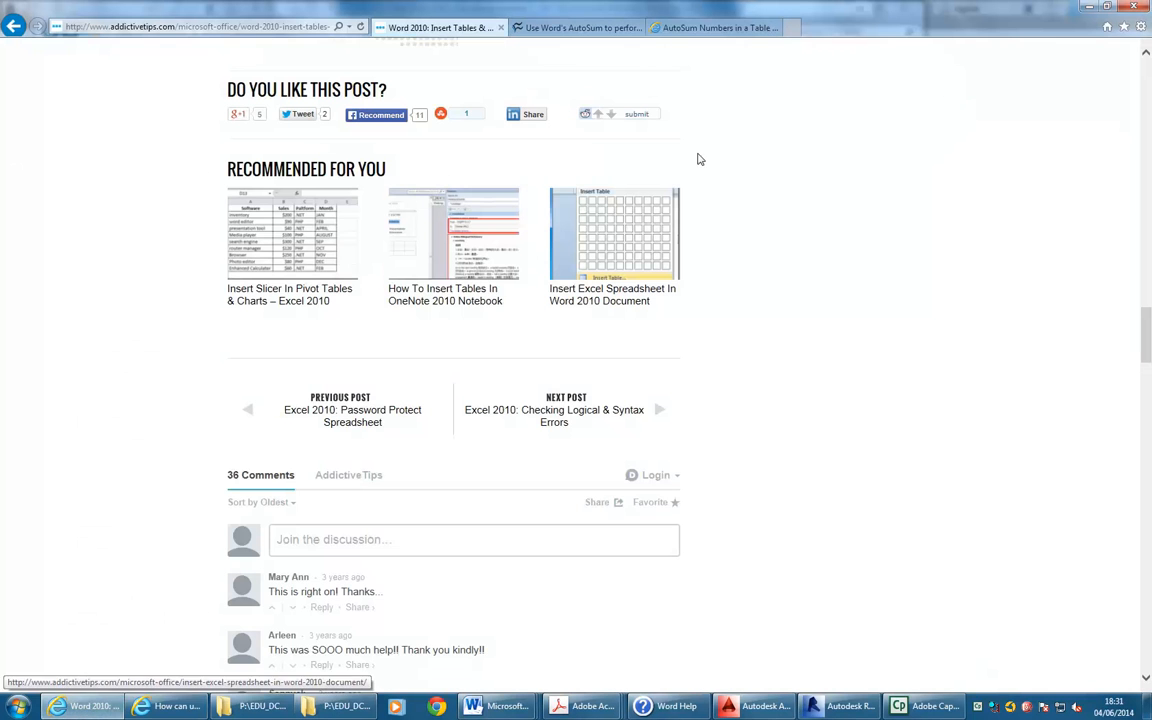
Switch to Internet Explorer, load google.com in a new tab and open Google Maps from there
click(715, 27)
click(791, 27)
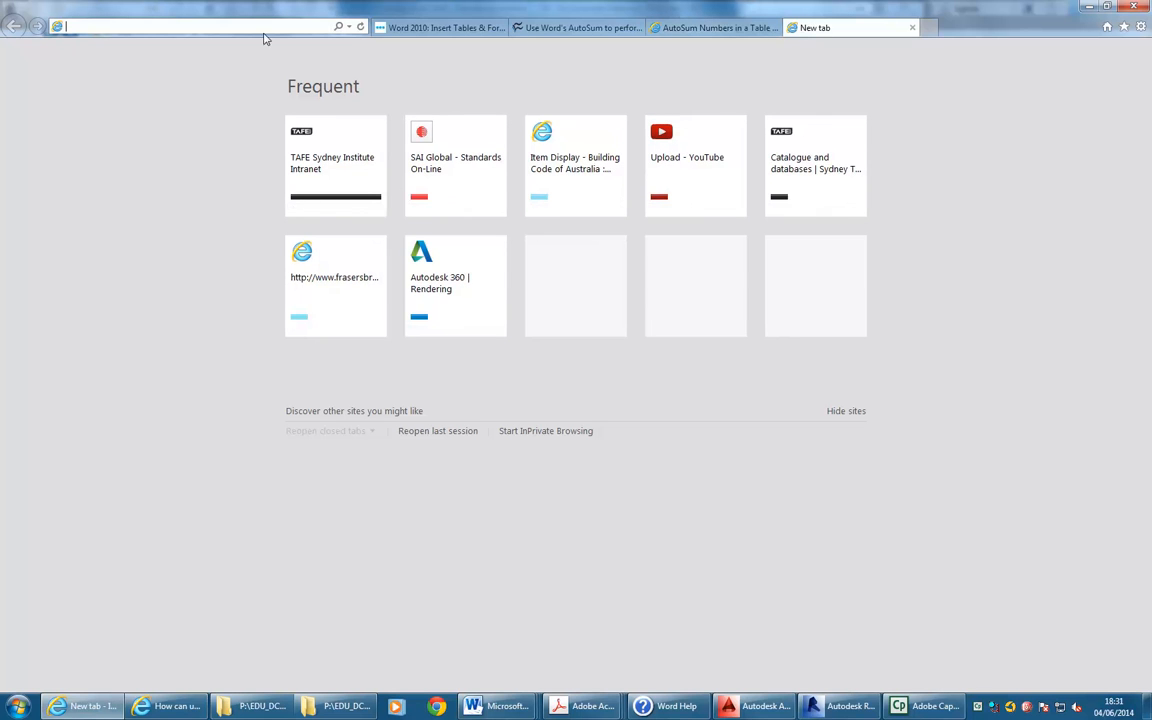
text(go)
key(Down)
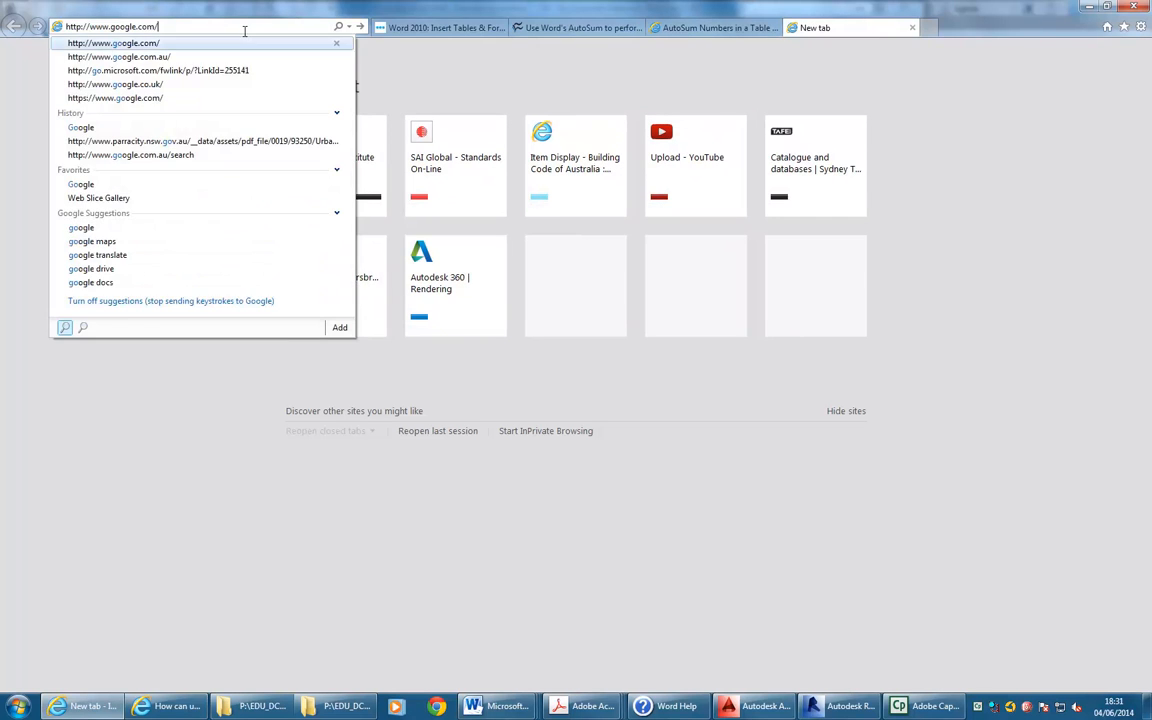
key(Return)
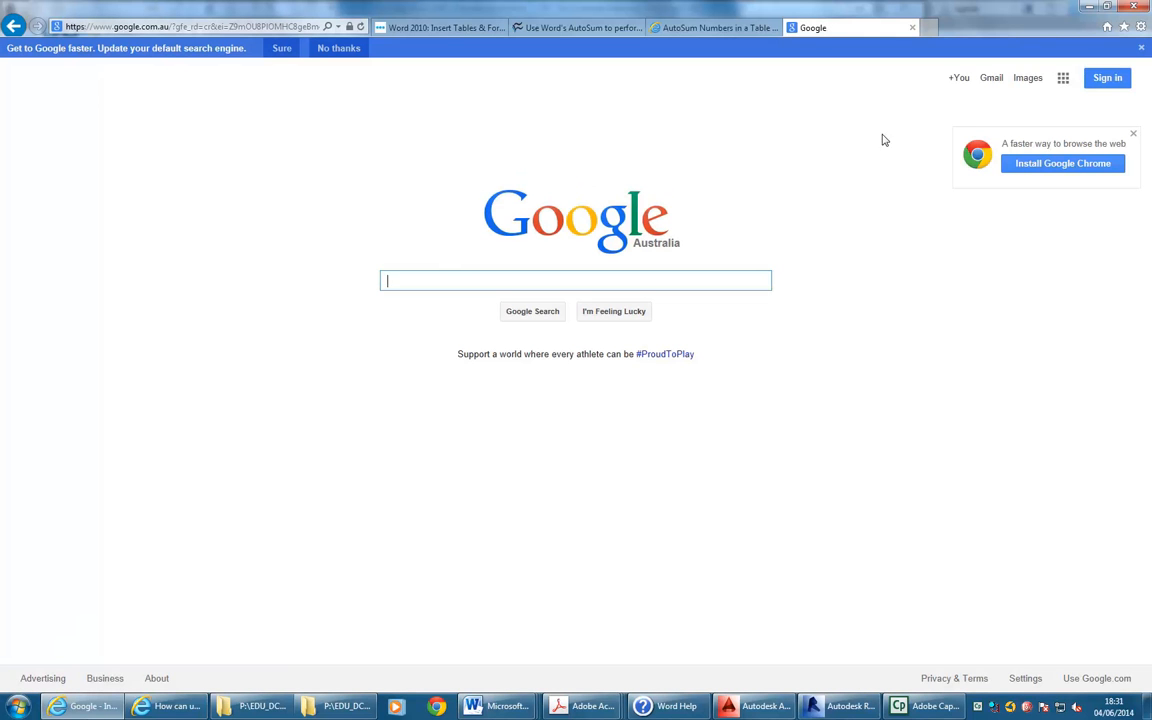
click(1063, 77)
click(959, 225)
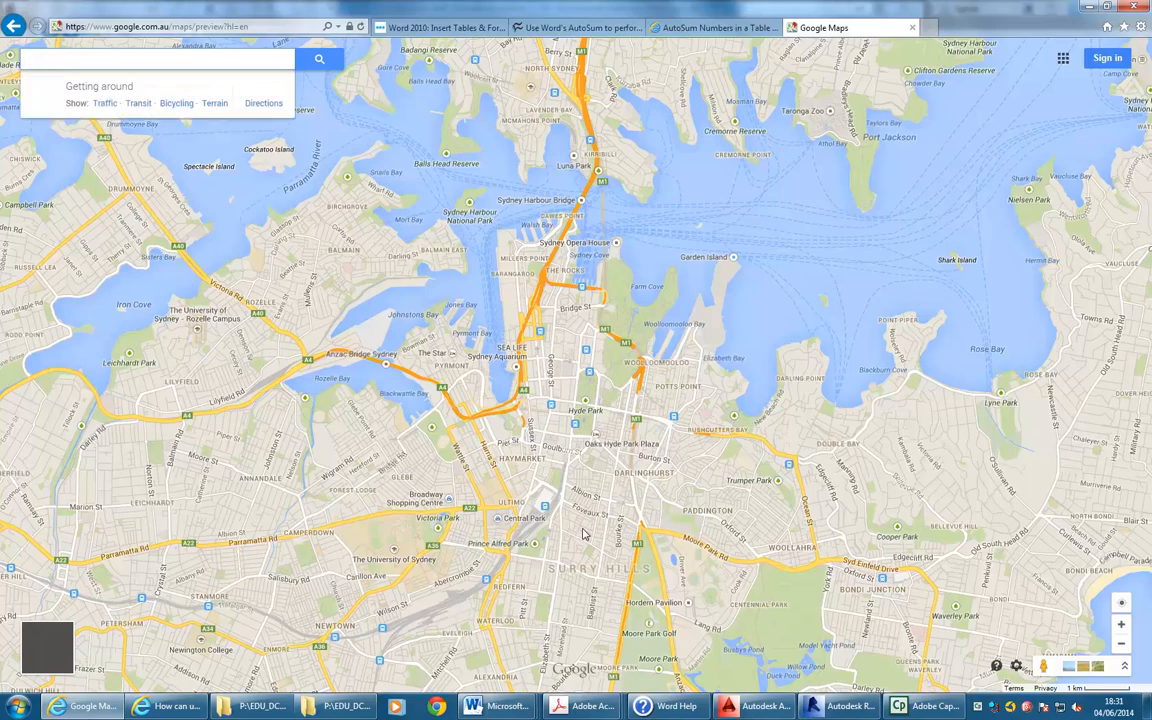
Locate the Central Park and Kensington St area south of Broadway on the map and switch to satellite imagery
scroll(558, 524, up, 3)
scroll(560, 524, up, 2)
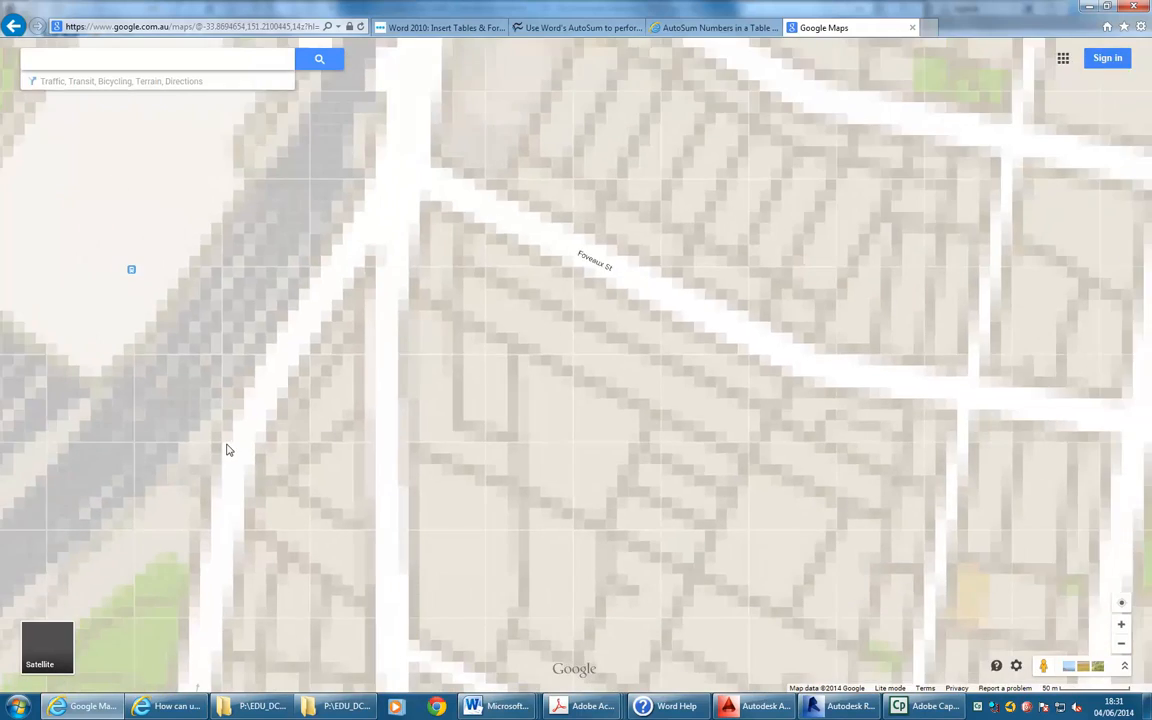
drag(226, 450, 964, 514)
scroll(520, 385, down, 1)
scroll(551, 410, down, 1)
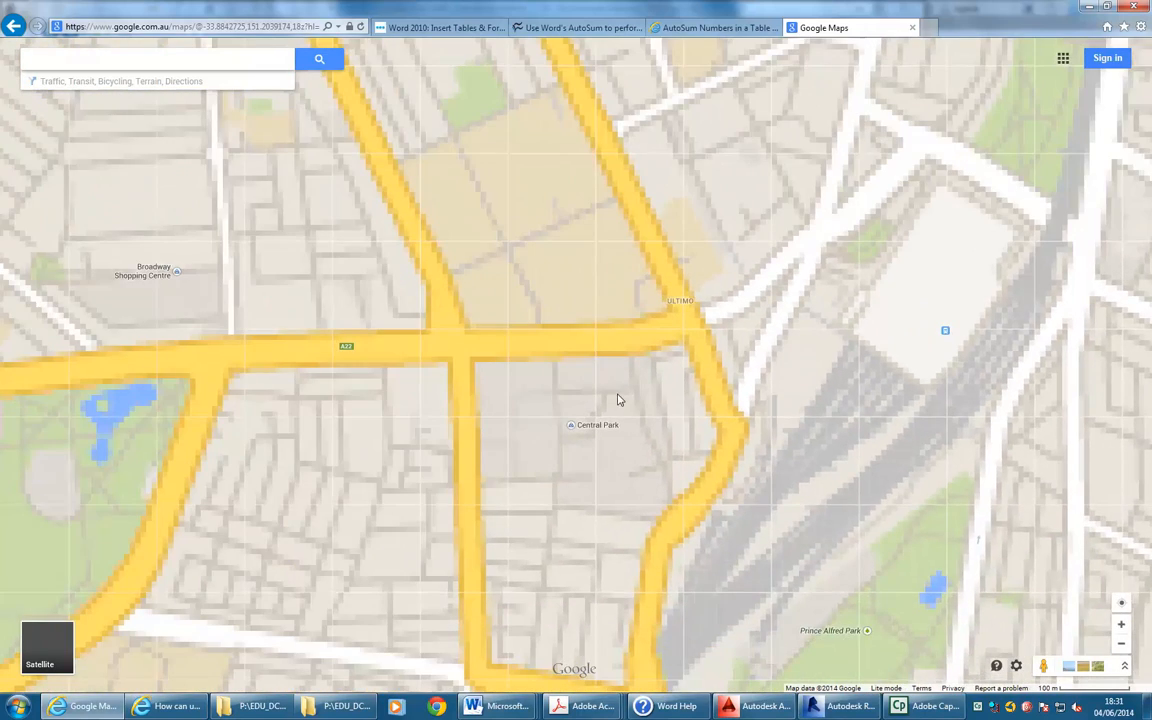
scroll(614, 404, up, 1)
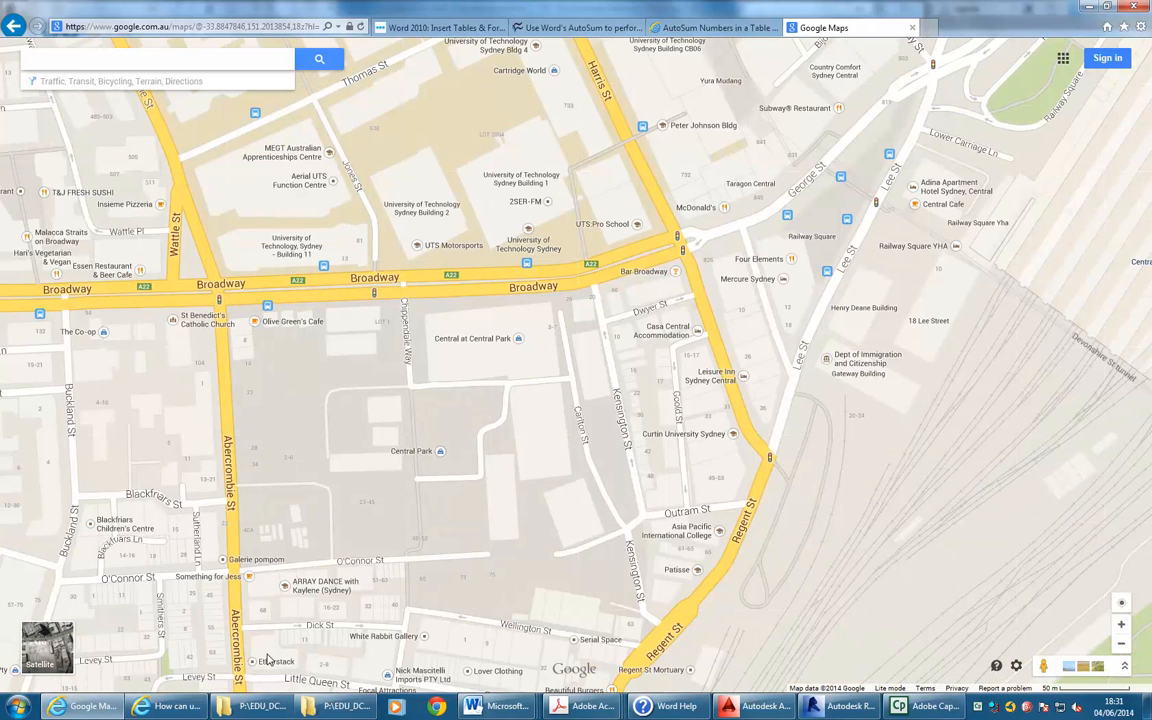
click(44, 640)
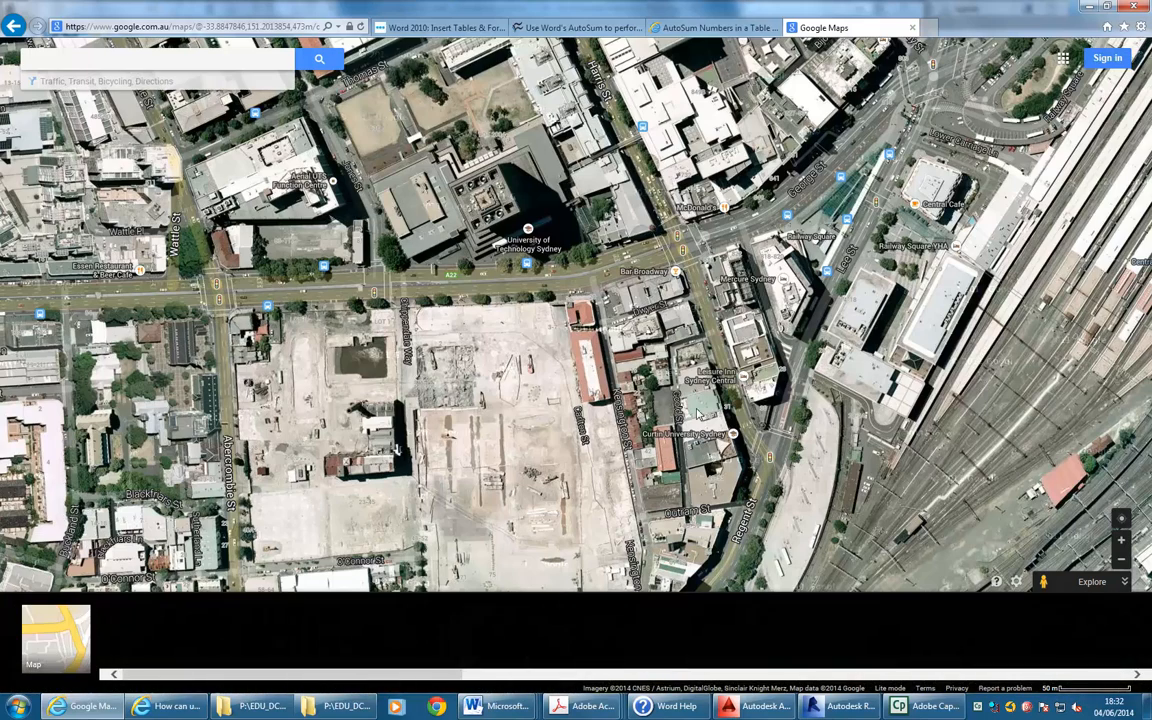
Frame the satellite view closely on the buildings around the corner of Kensington St and Dwyer St
drag(709, 343, 651, 346)
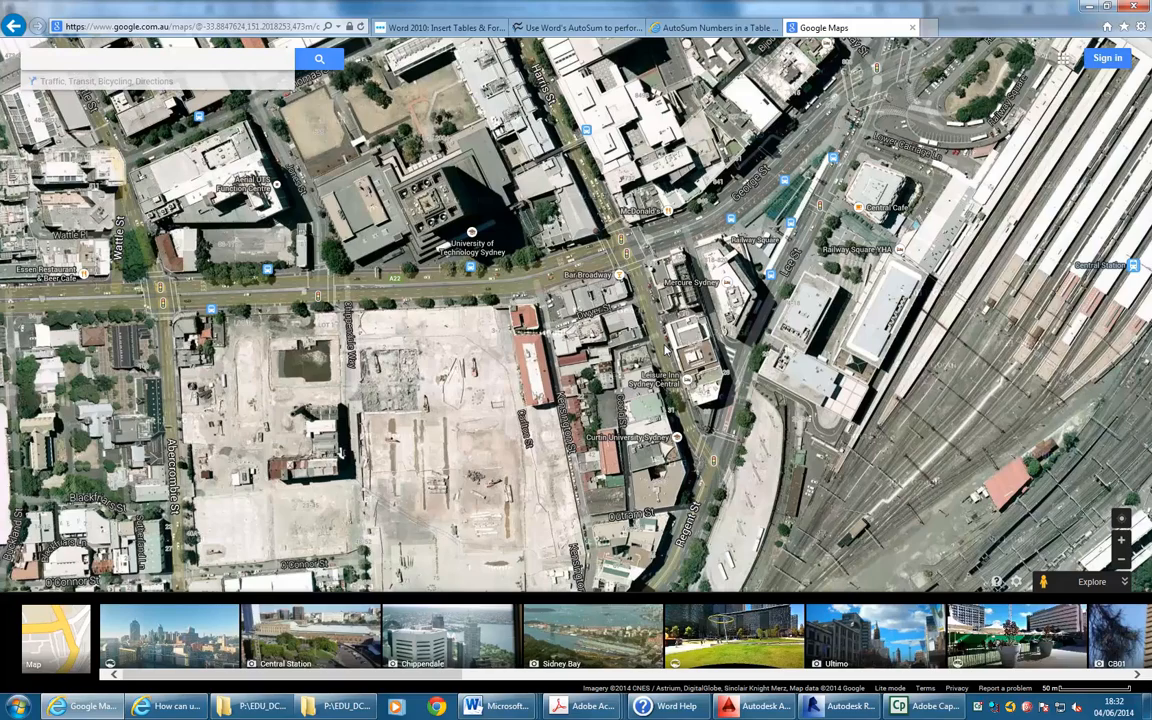
drag(340, 455, 327, 447)
scroll(604, 323, up, 1)
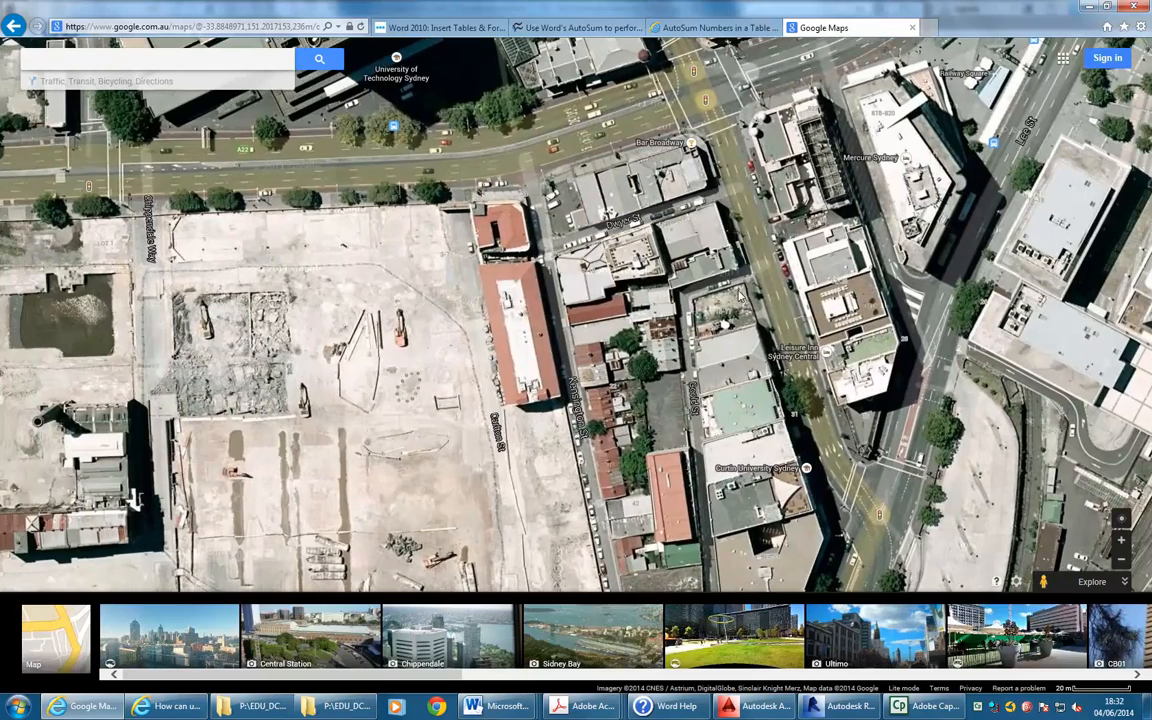
scroll(477, 263, up, 1)
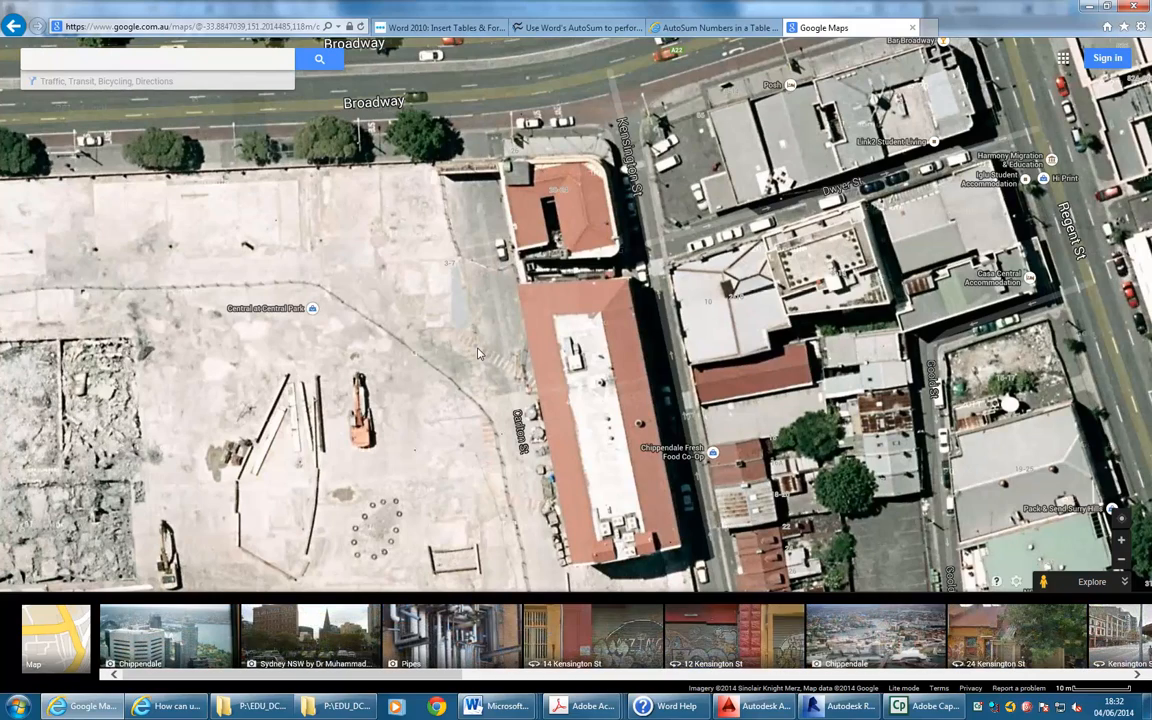
scroll(478, 353, down, 1)
scroll(575, 313, up, 1)
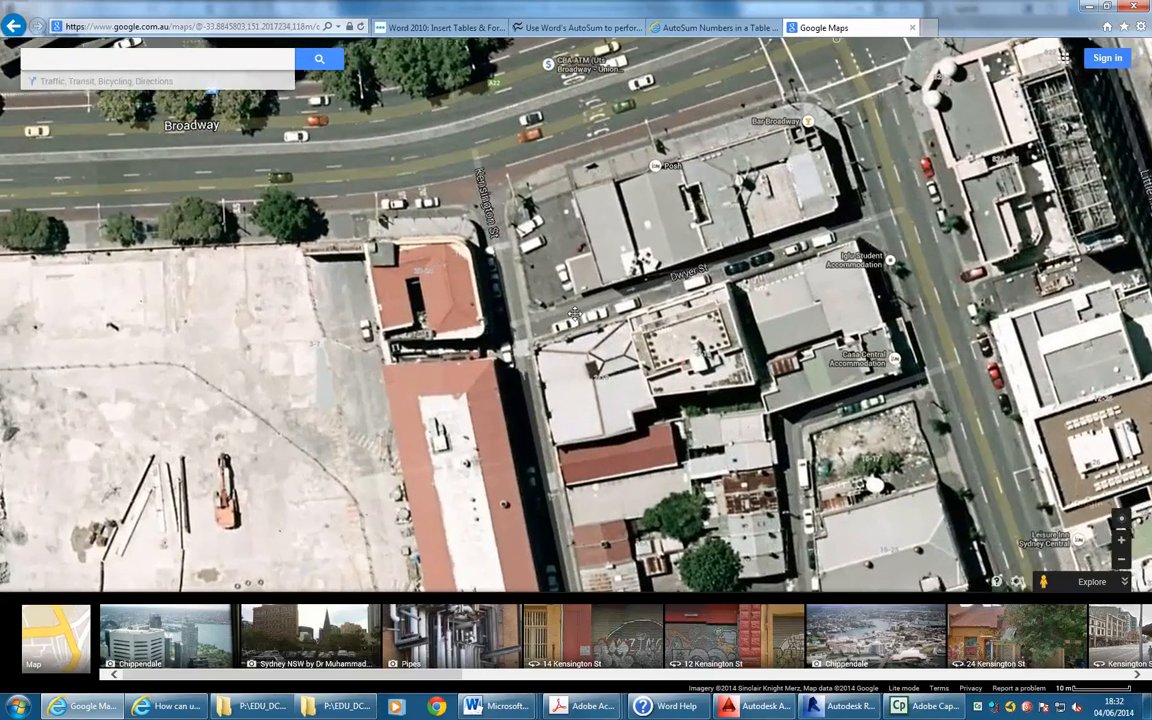
scroll(575, 313, up, 1)
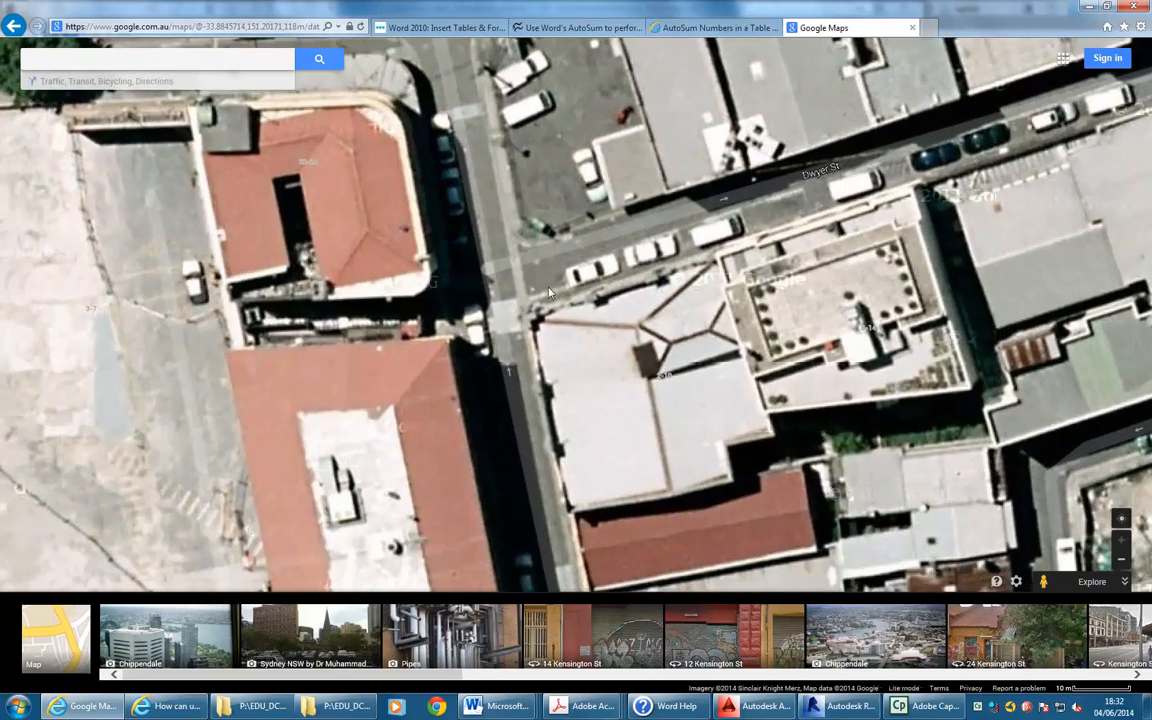
scroll(440, 268, down, 2)
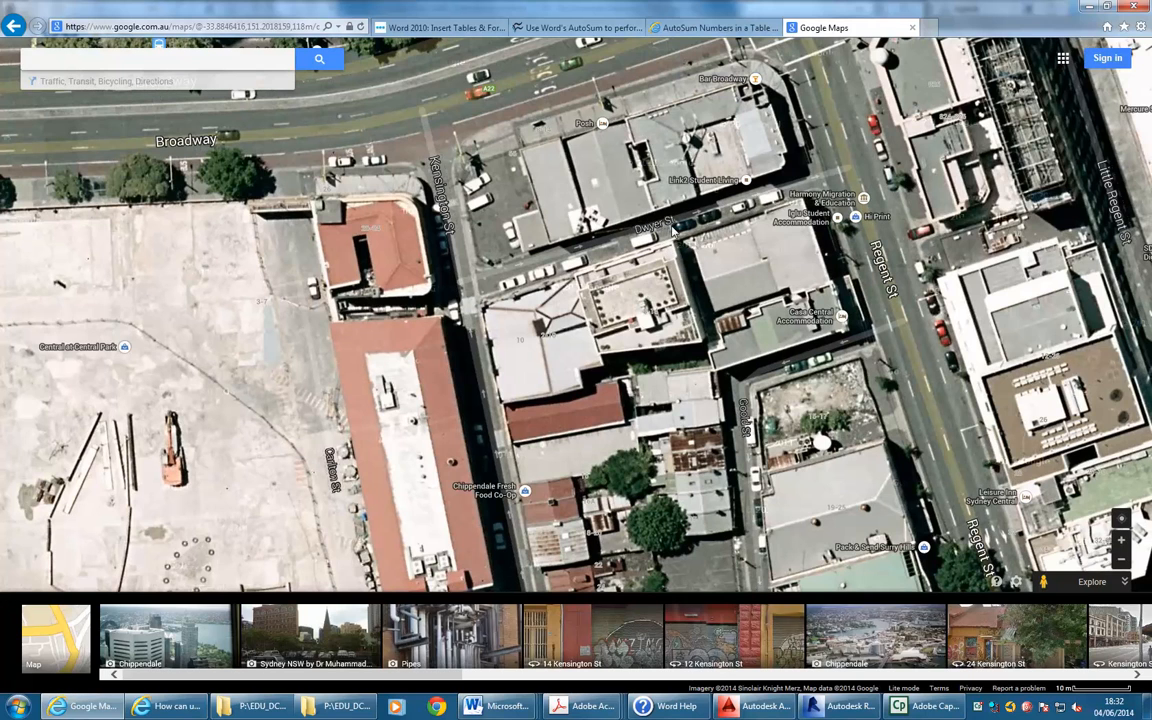
mouse_move(466, 376)
mouse_down()
mouse_move(459, 273)
mouse_move(607, 223)
mouse_move(477, 395)
mouse_move(447, 342)
mouse_move(455, 382)
mouse_up()
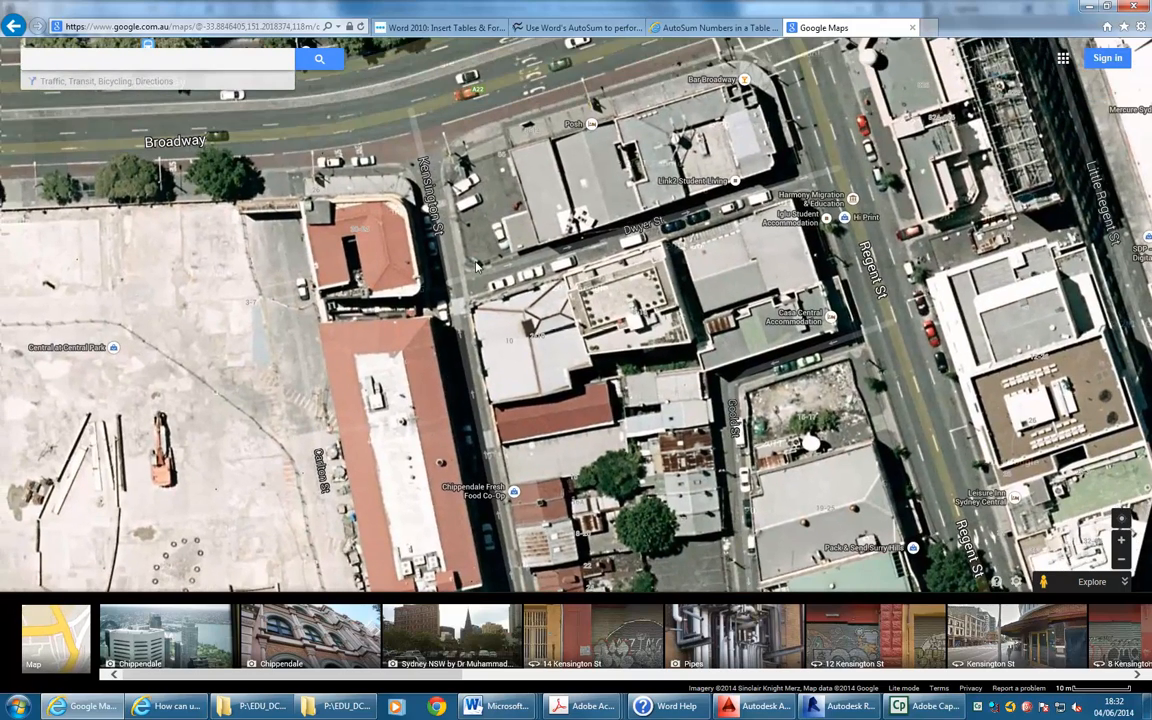
drag(461, 276, 470, 290)
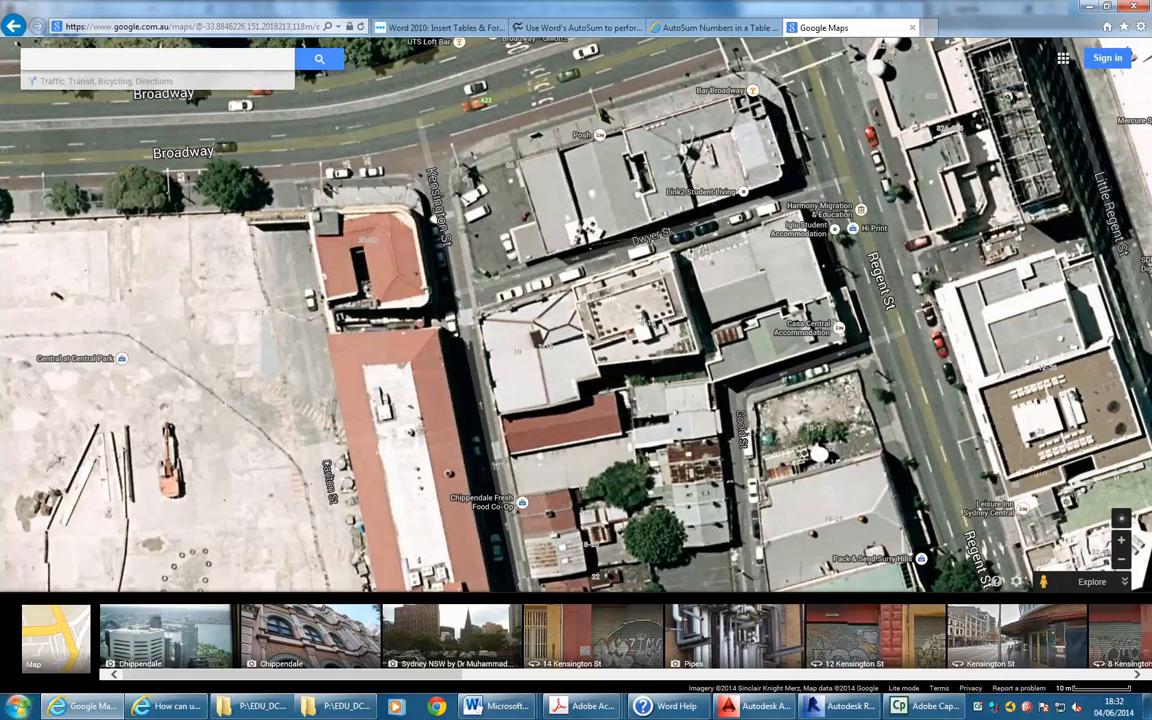
Switch to Paint and paste the captured satellite map screenshot into a new picture
click(24, 707)
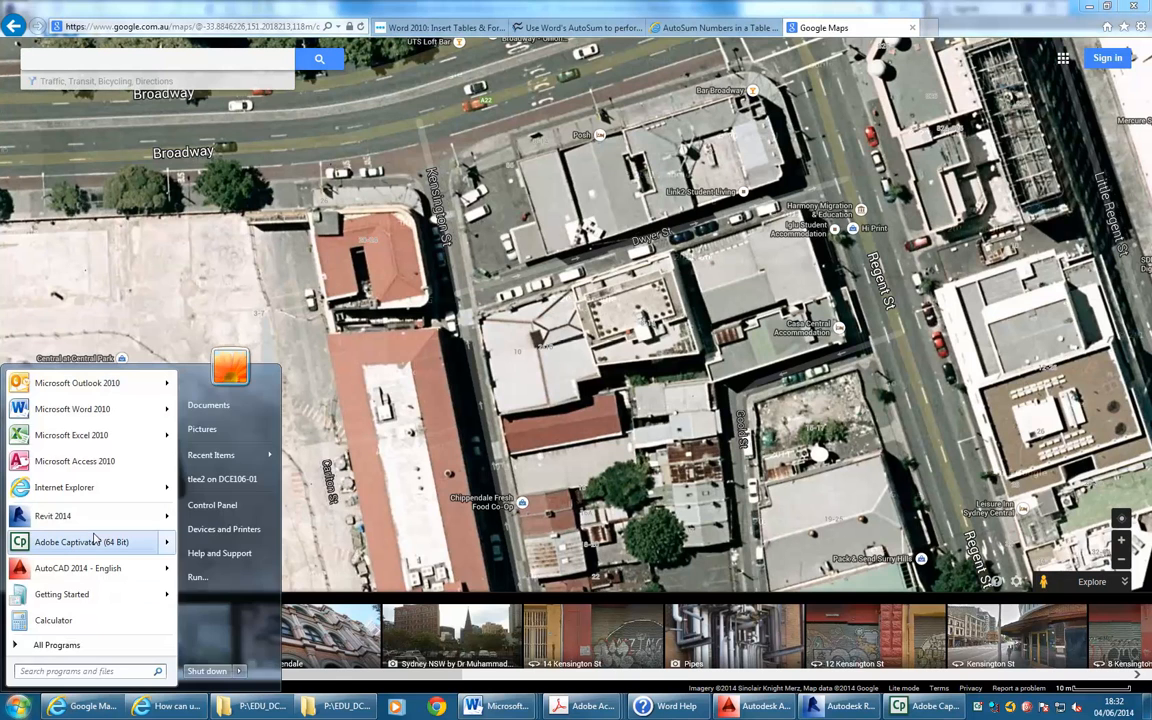
click(69, 672)
text(paint)
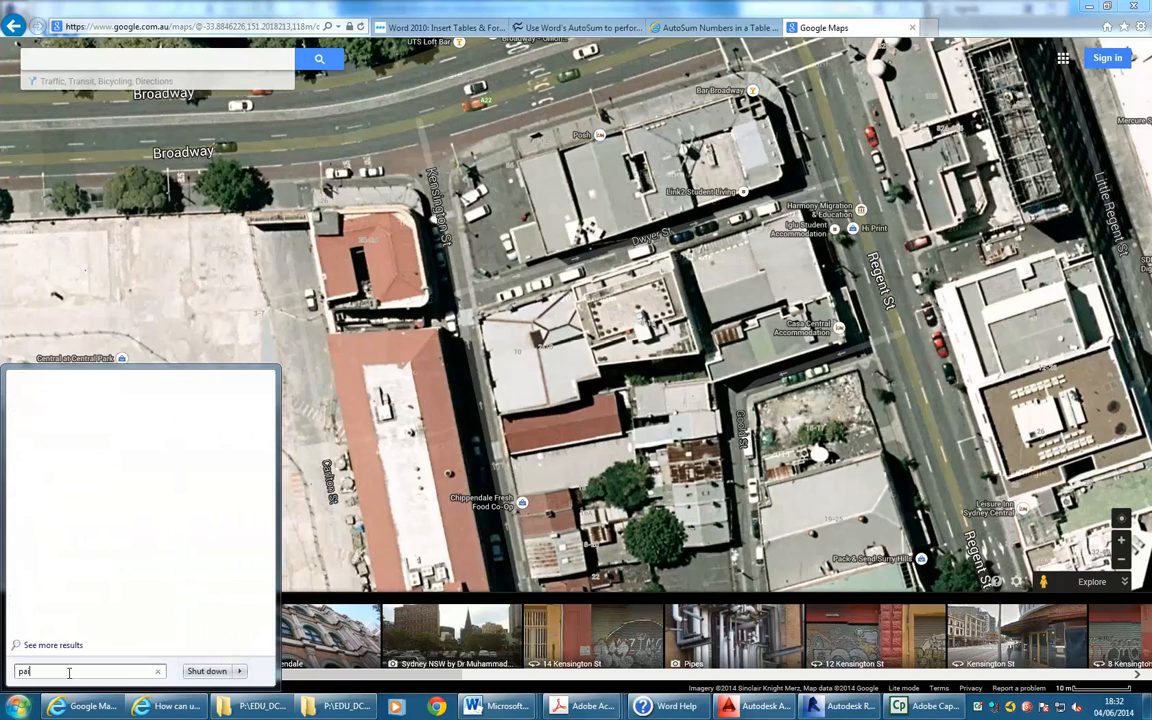
click(102, 404)
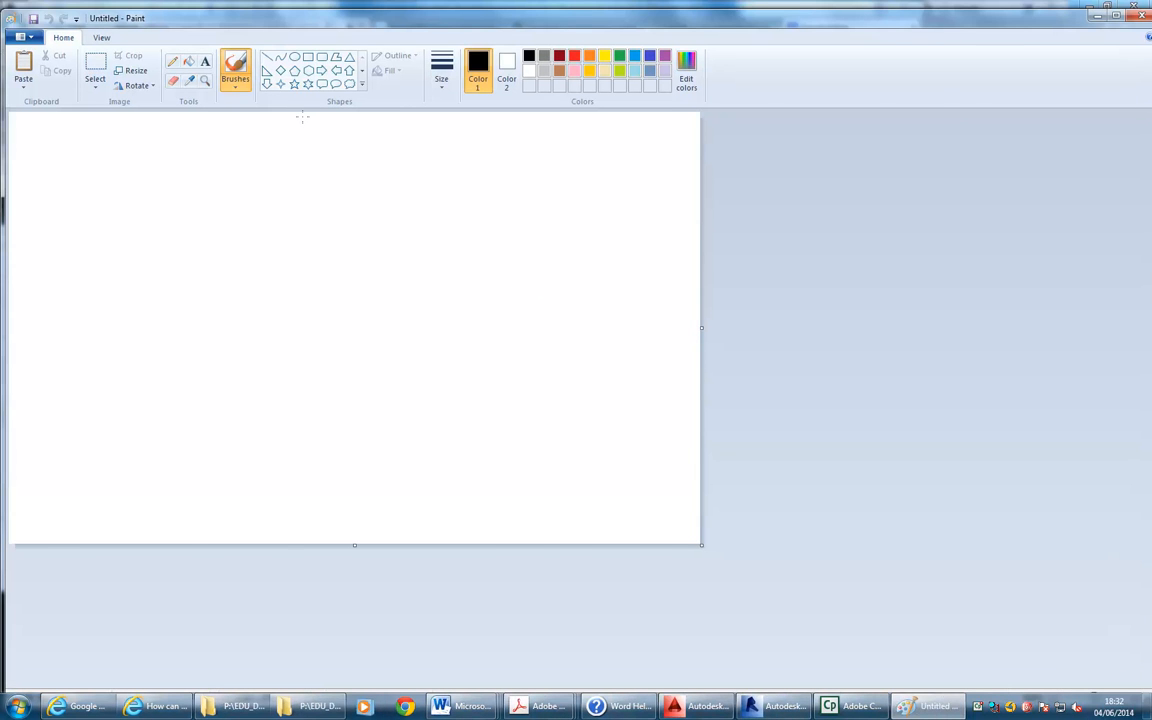
key(ctrl+v)
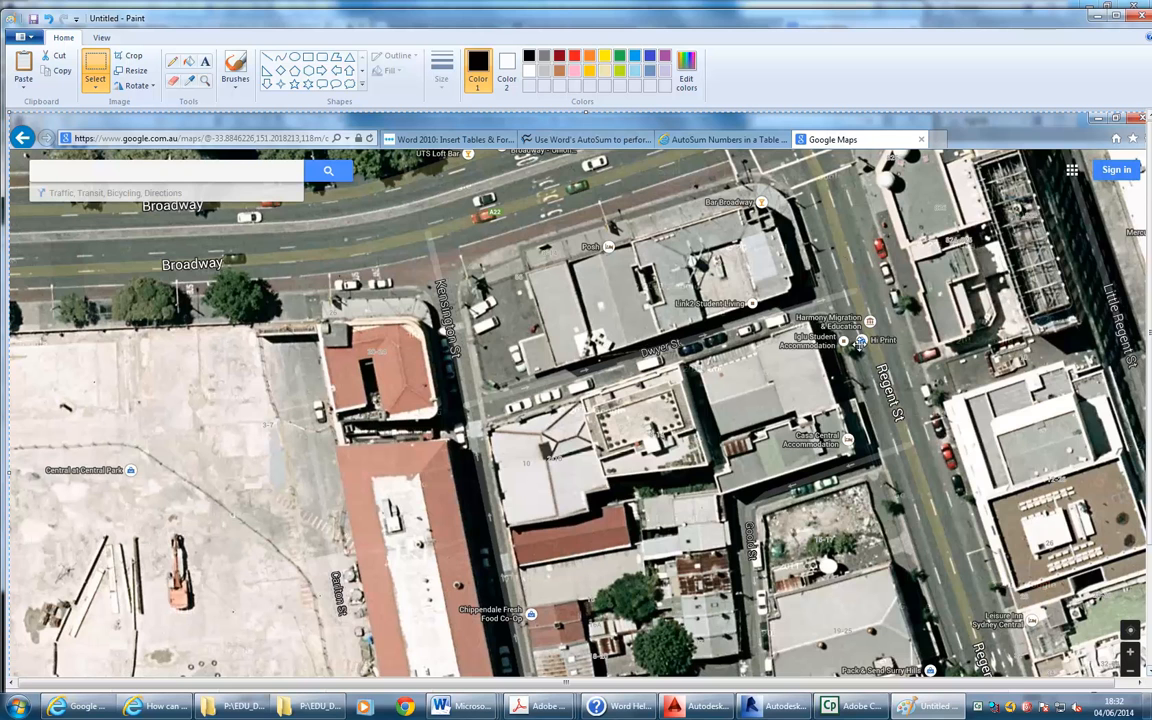
click(1116, 17)
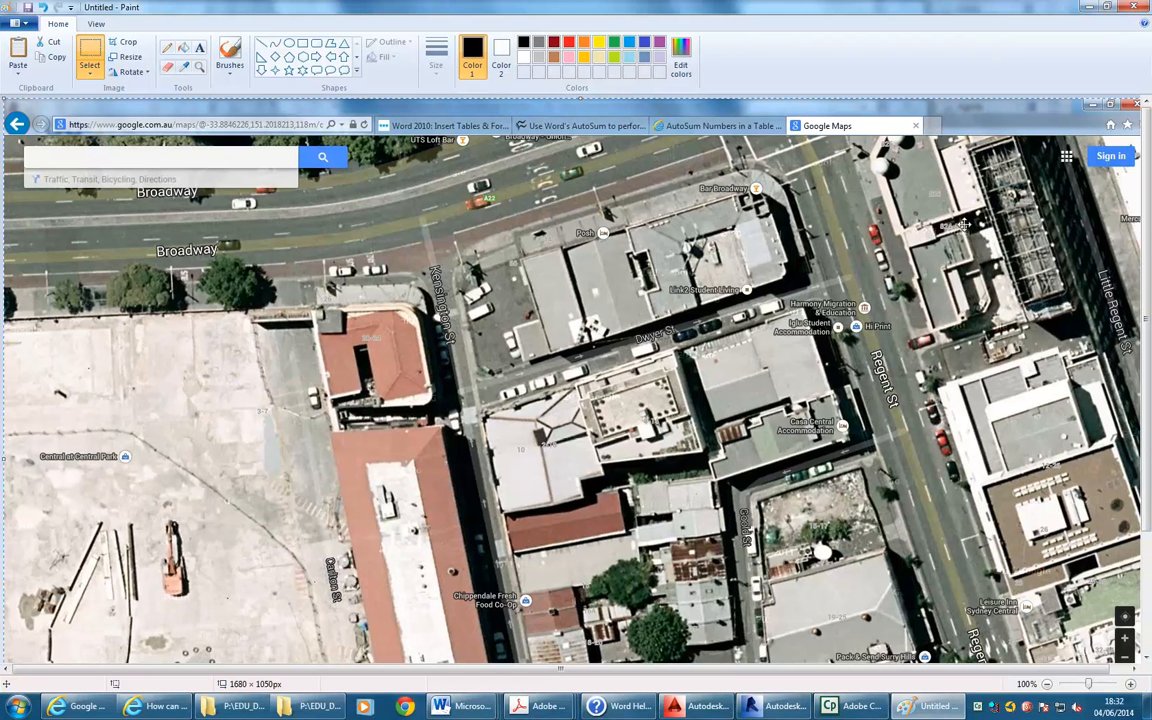
Crop the screenshot to an area of about 1397 × 699 px of satellite imagery, excluding the browser frame and photo strip
click(1047, 684)
click(1047, 684)
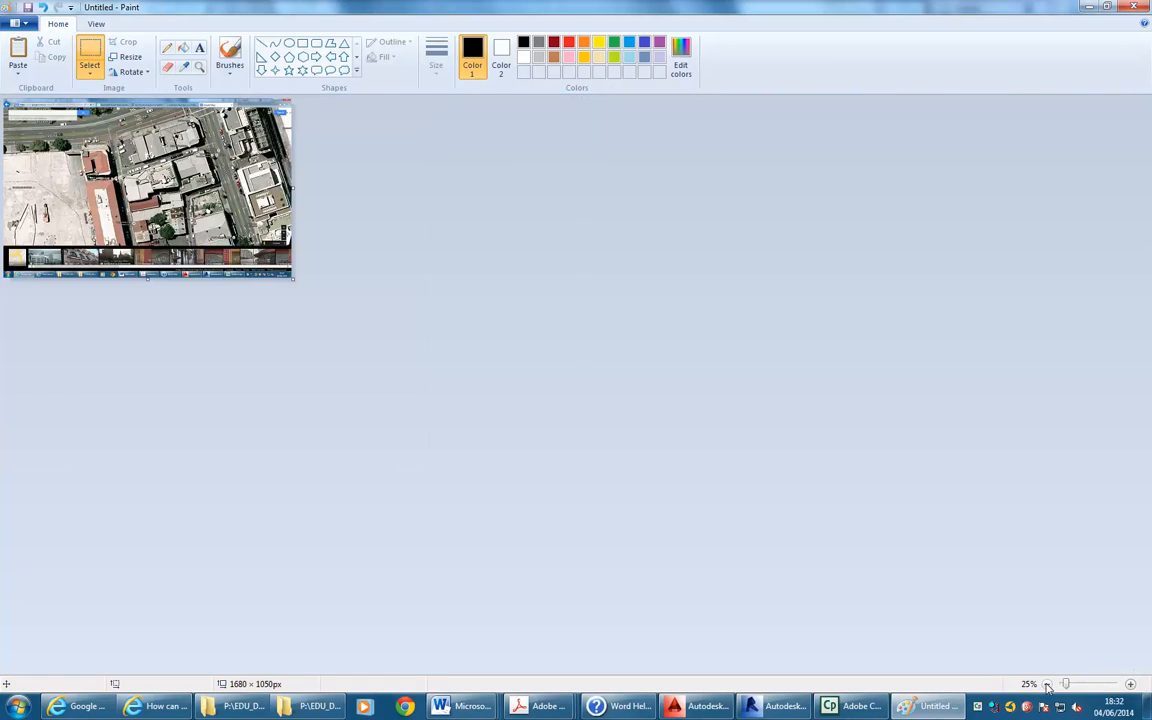
click(1131, 684)
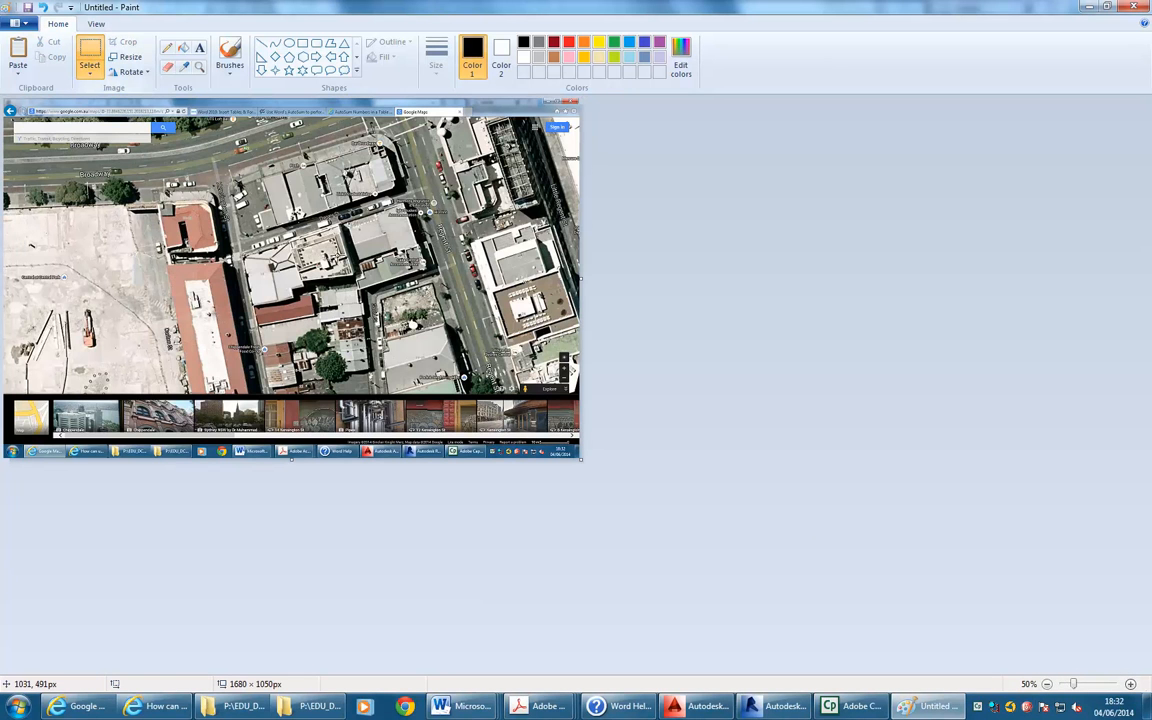
drag(459, 352, 509, 388)
drag(20, 149, 20, 149)
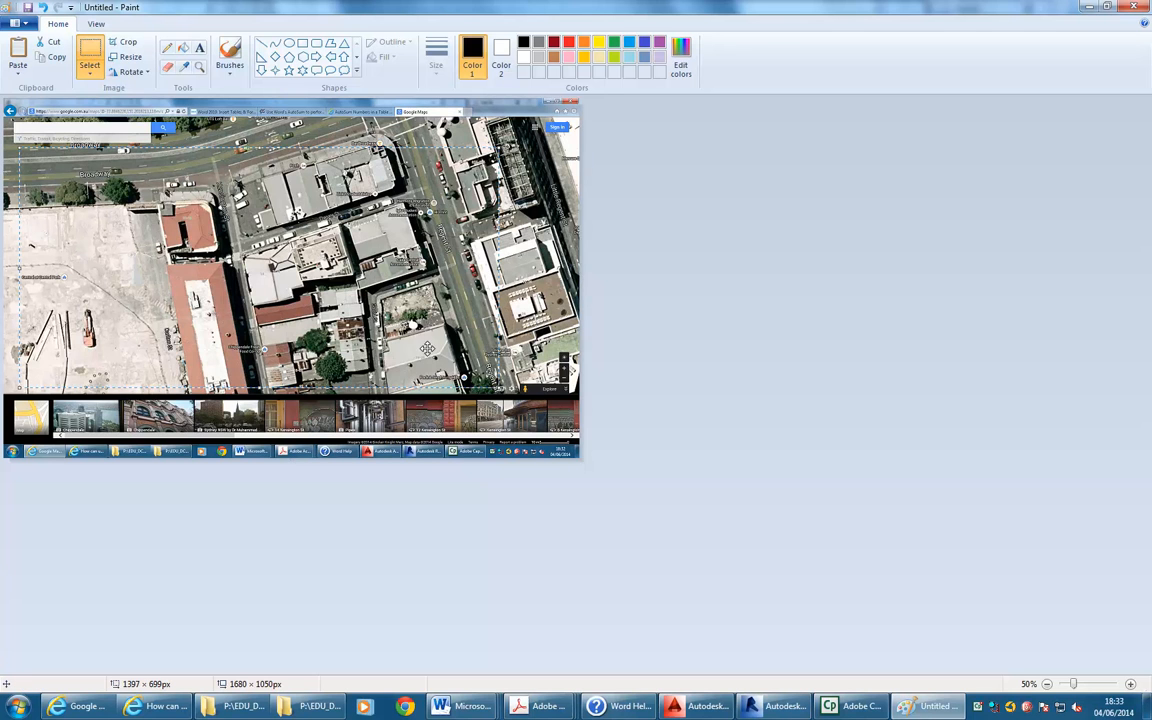
click(120, 42)
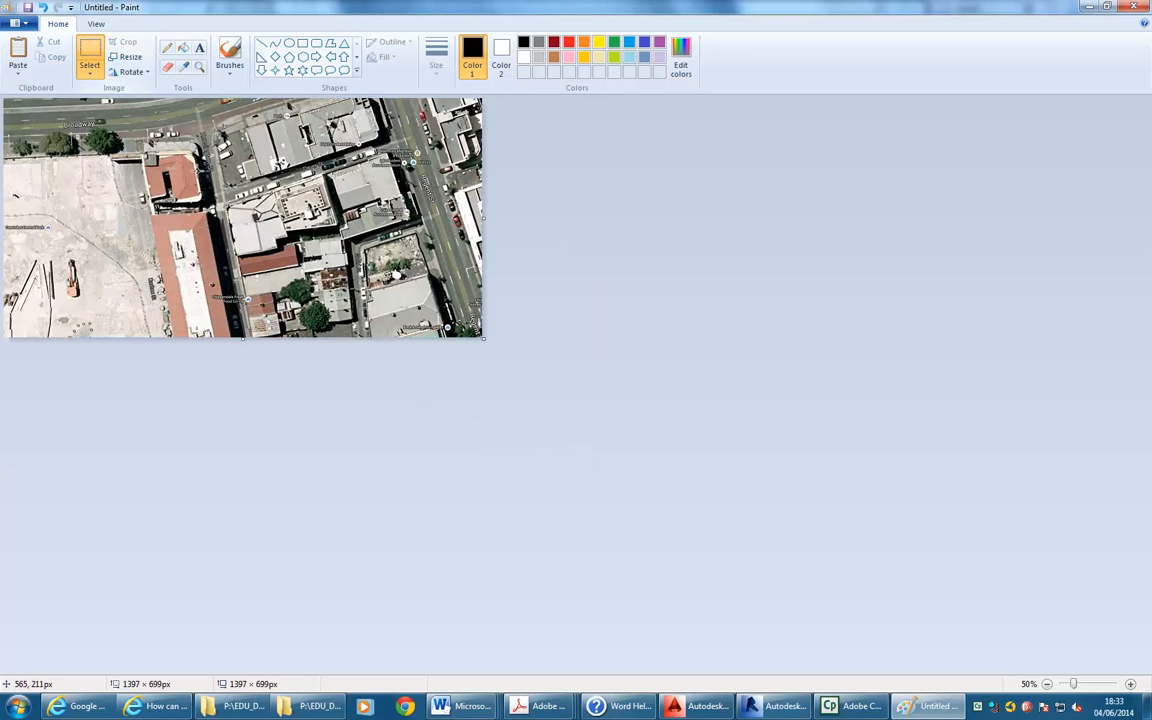
Save the cropped picture as a PNG named "Satelite view" in EDU_DC_InteriorDesign > CAD 2 > Brief 2 on the StudentResources (P:) drive
click(14, 23)
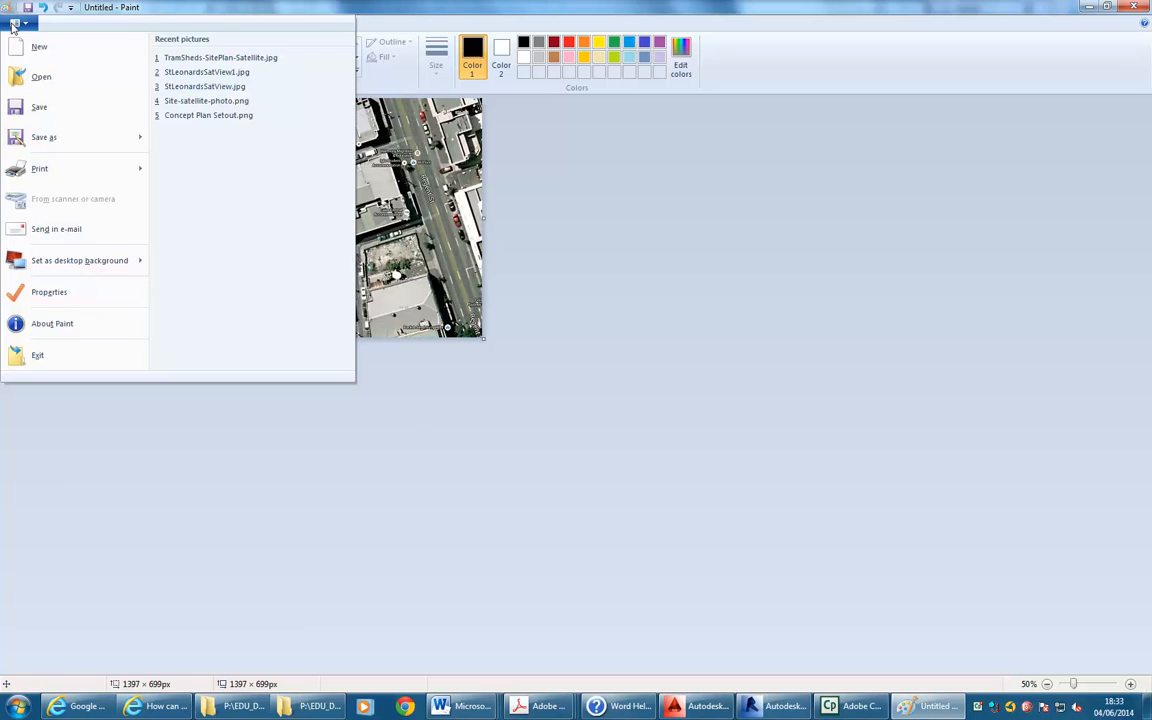
click(44, 140)
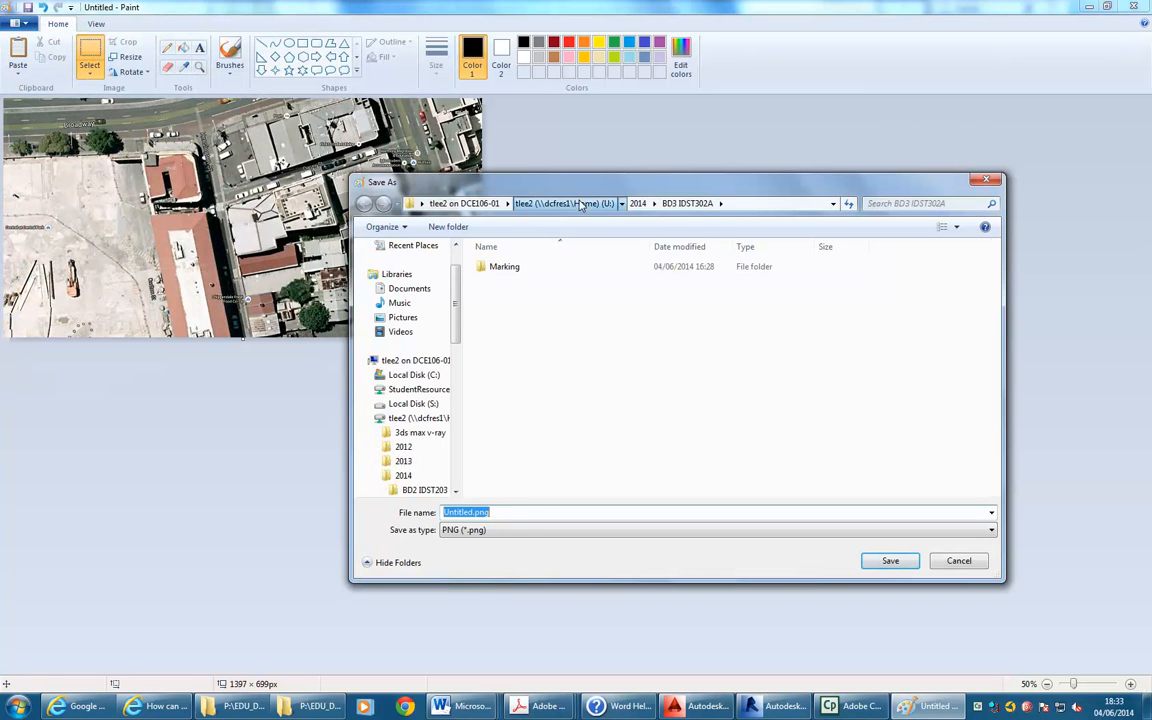
click(564, 203)
click(418, 390)
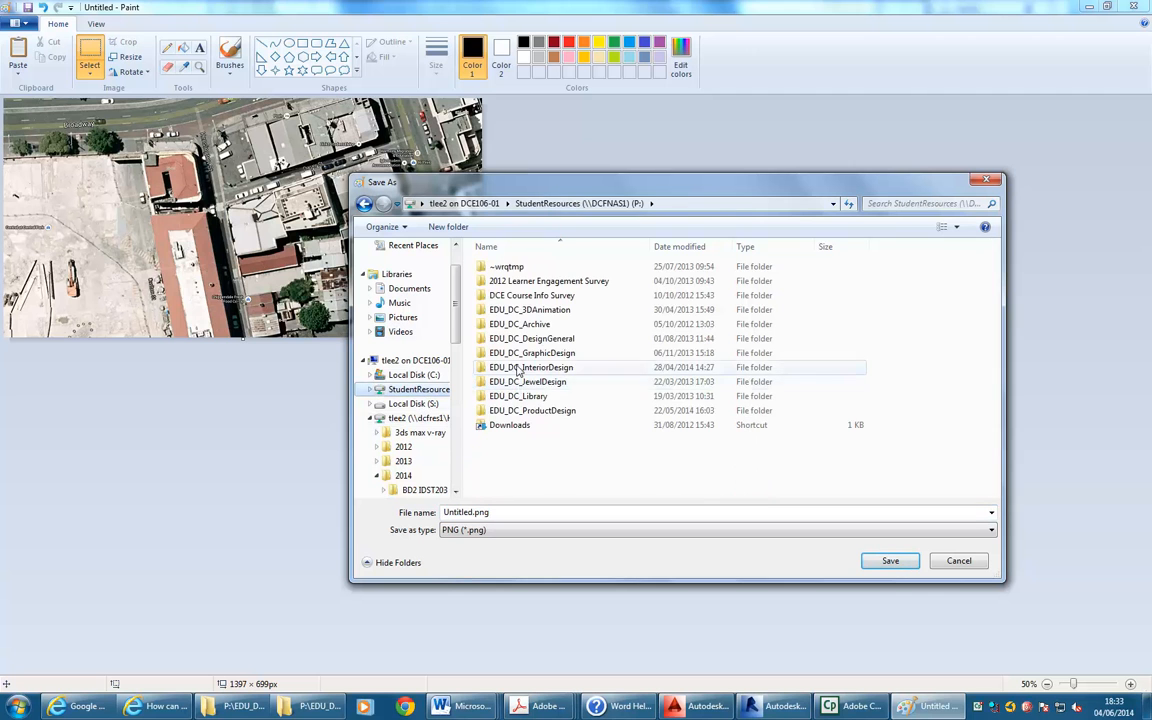
double_click(519, 368)
double_click(510, 411)
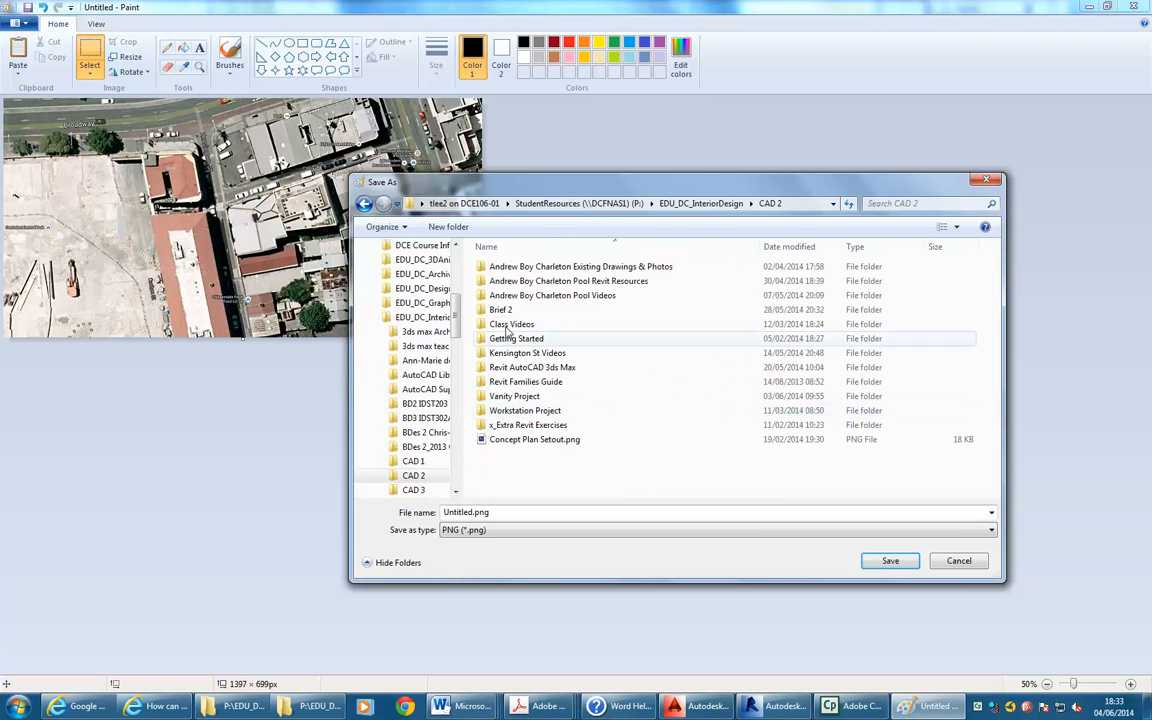
double_click(500, 310)
click(518, 513)
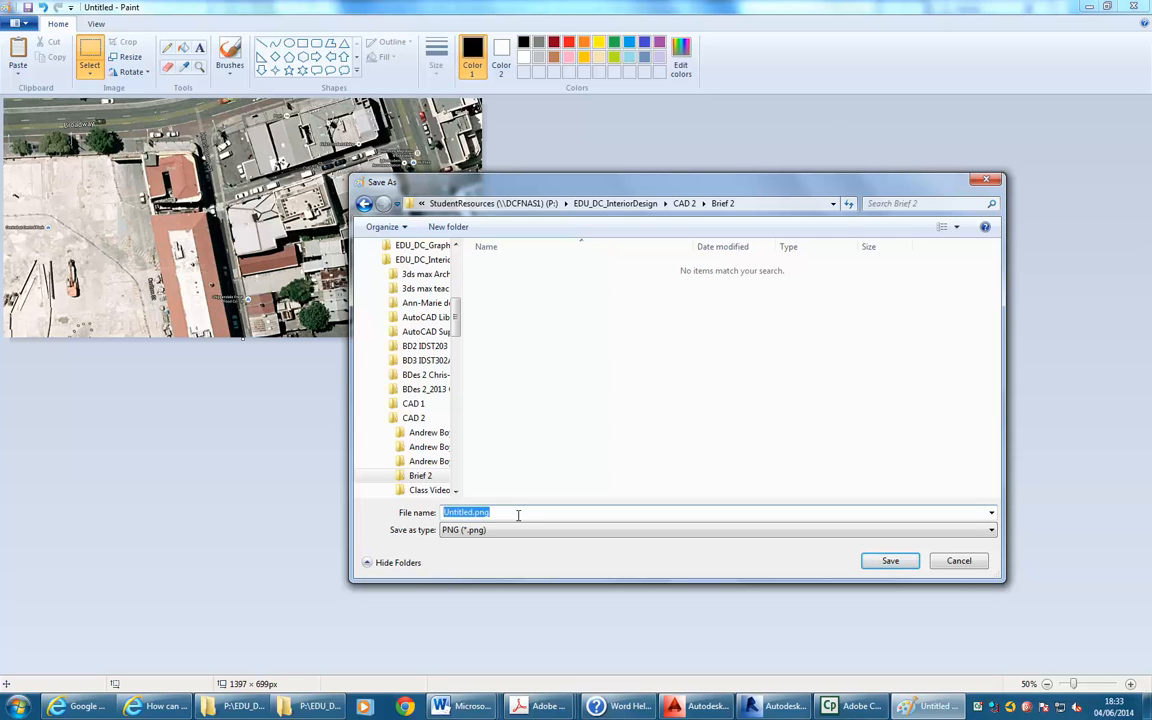
text(Satelite view)
click(893, 561)
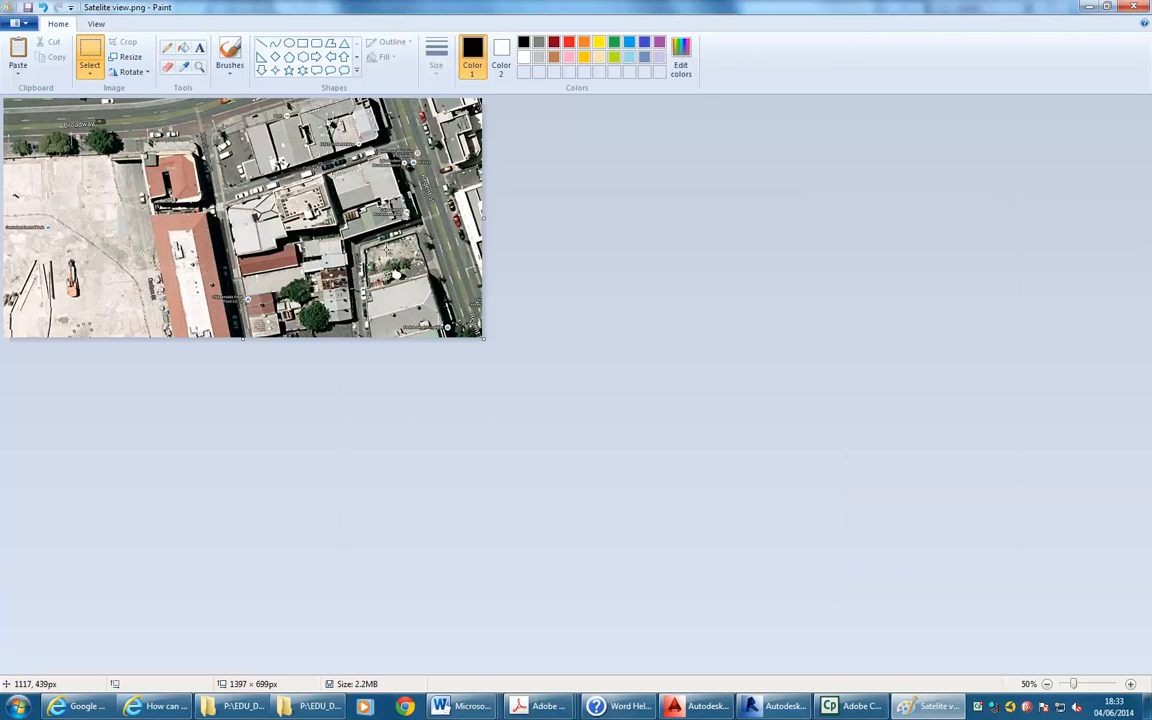
Switch to Revit and duplicate the Site floor plan with detailing
click(770, 707)
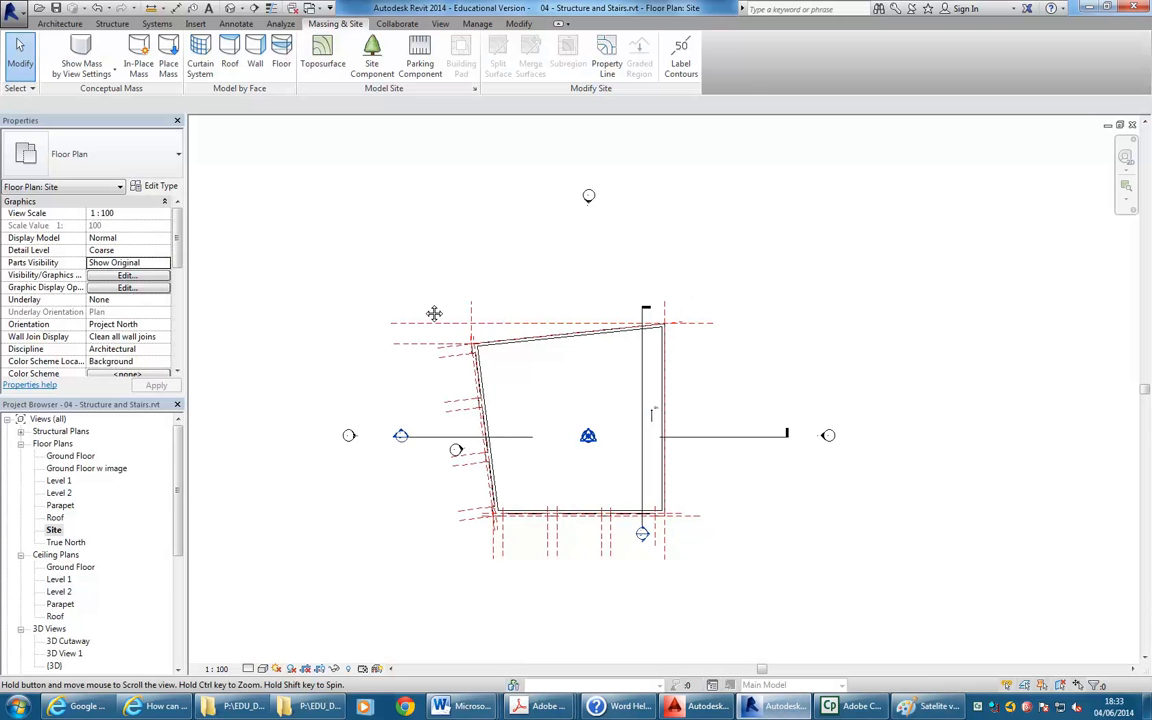
right_click(55, 531)
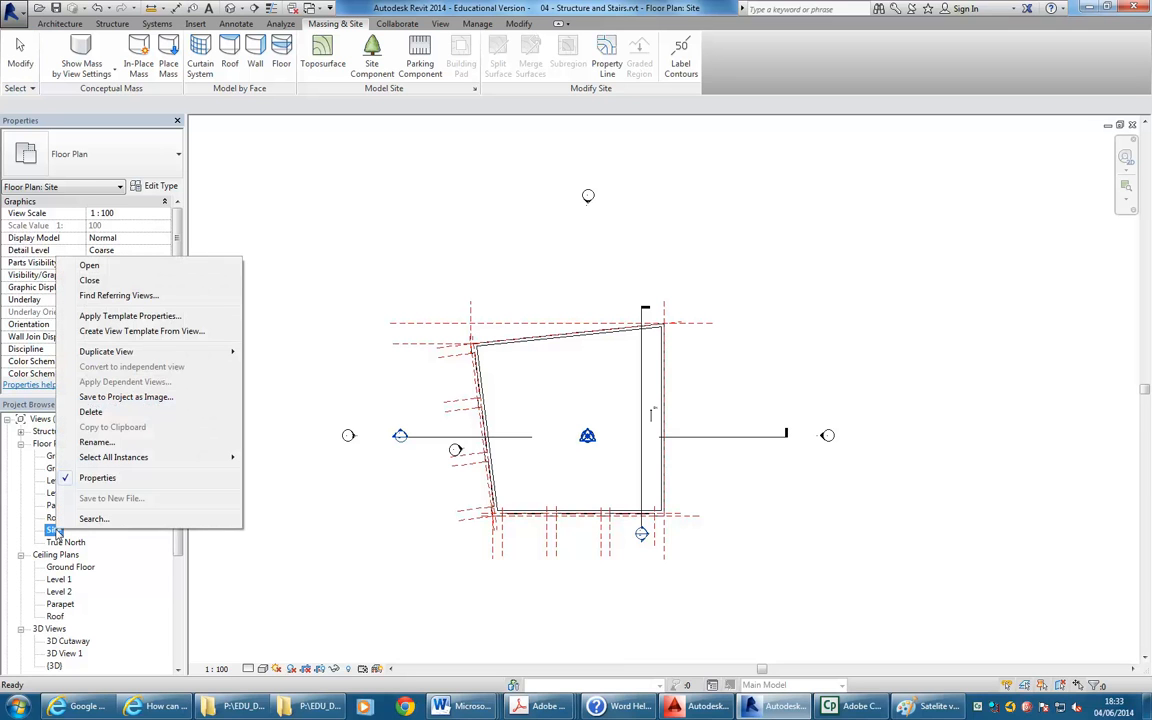
mouse_move(200, 352)
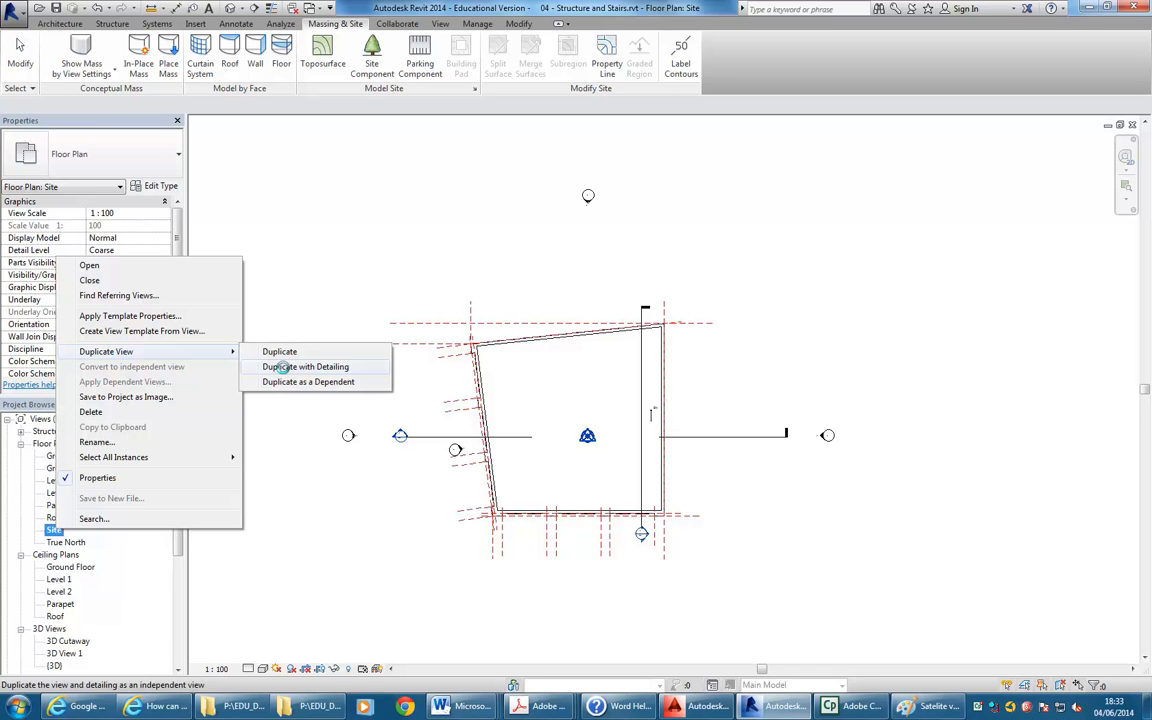
click(283, 368)
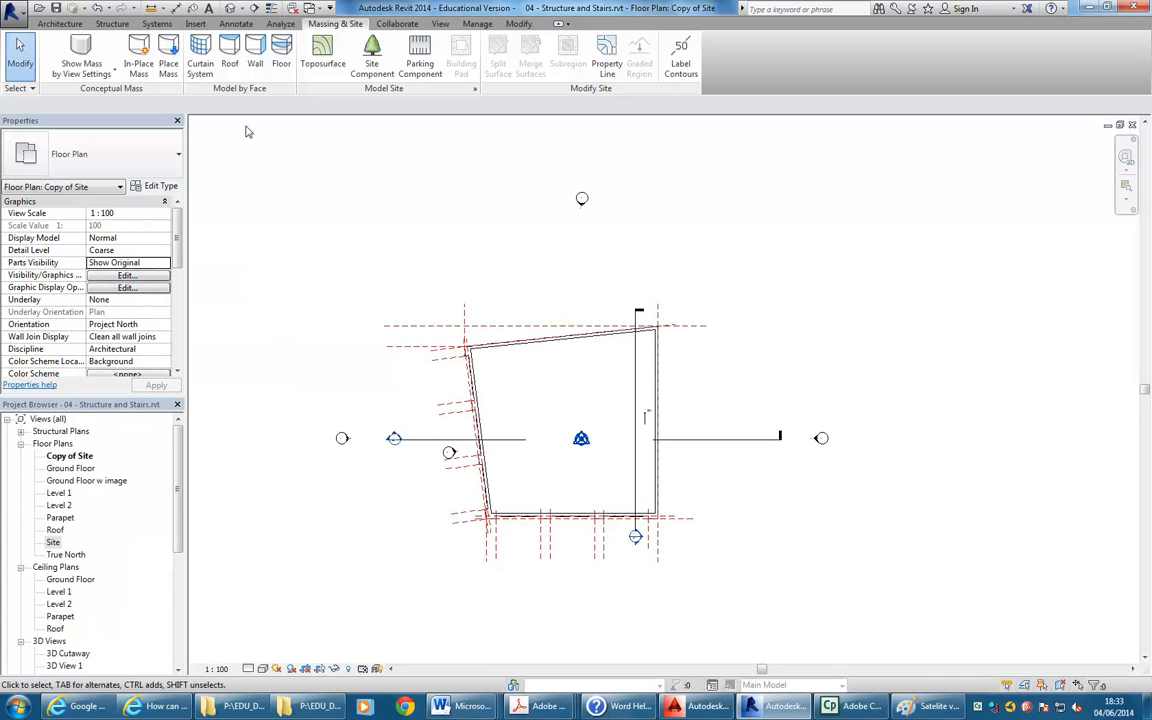
Import Satelite view.png from the P: drive folder EDU_DC_InteriorDesign > CAD 2 > Brief 2 and place it behind the building in the duplicated site plan
click(189, 23)
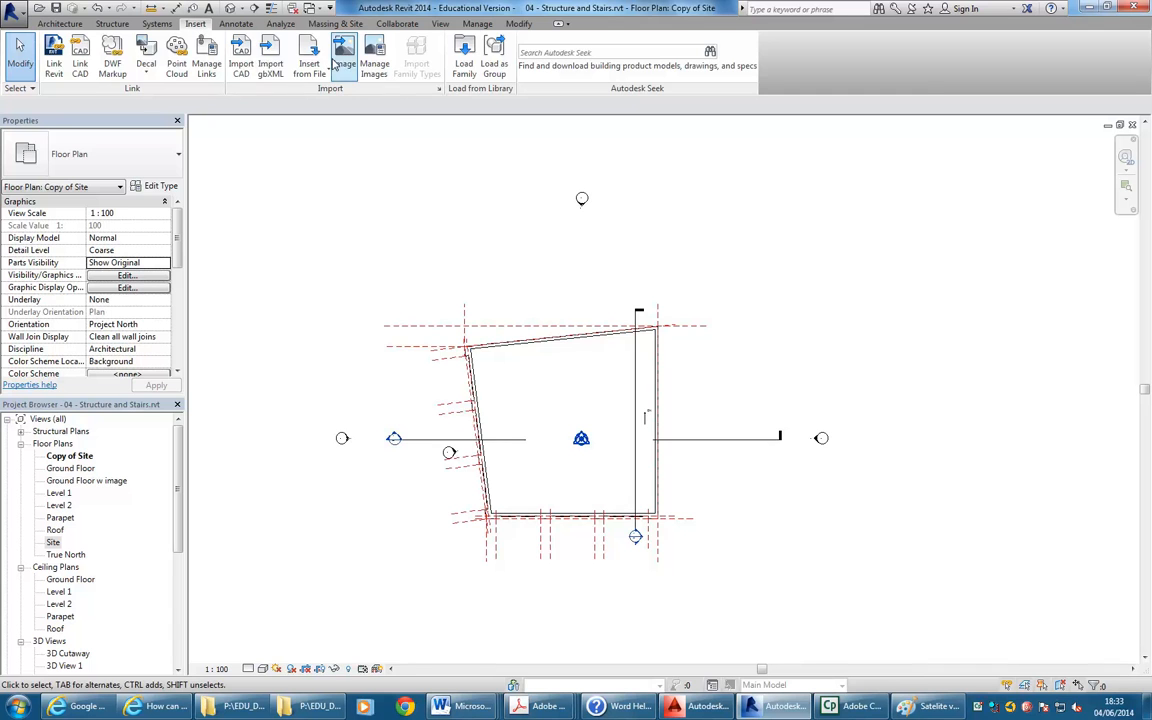
click(340, 55)
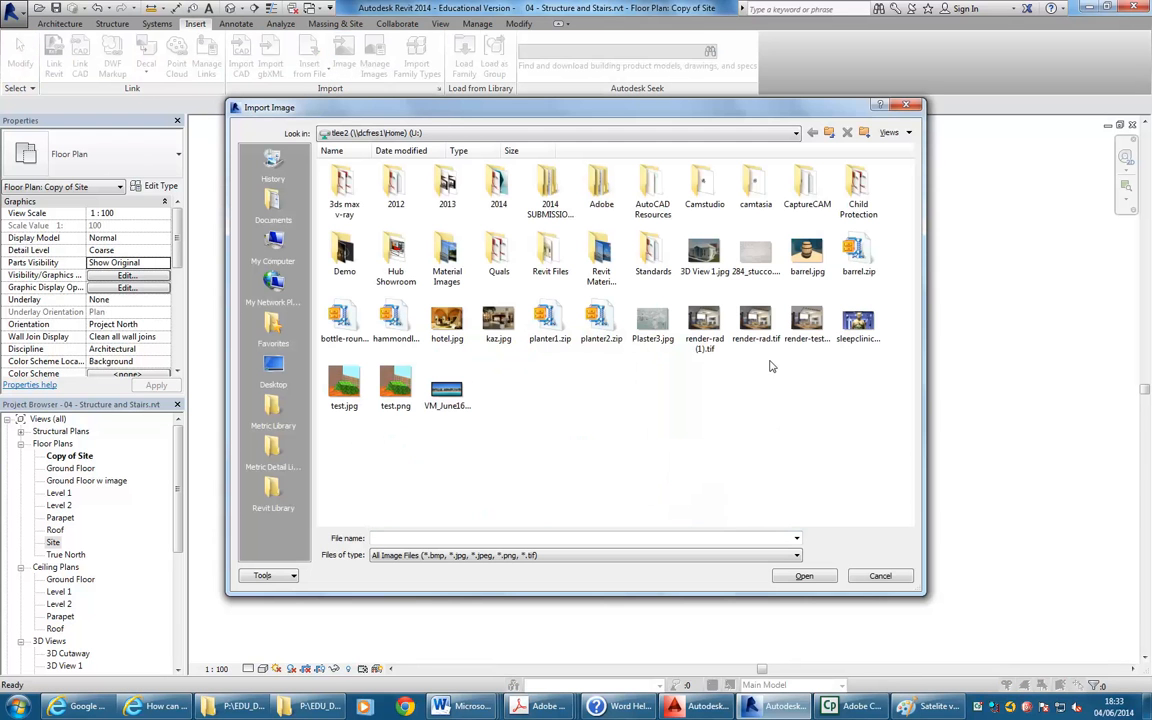
click(380, 133)
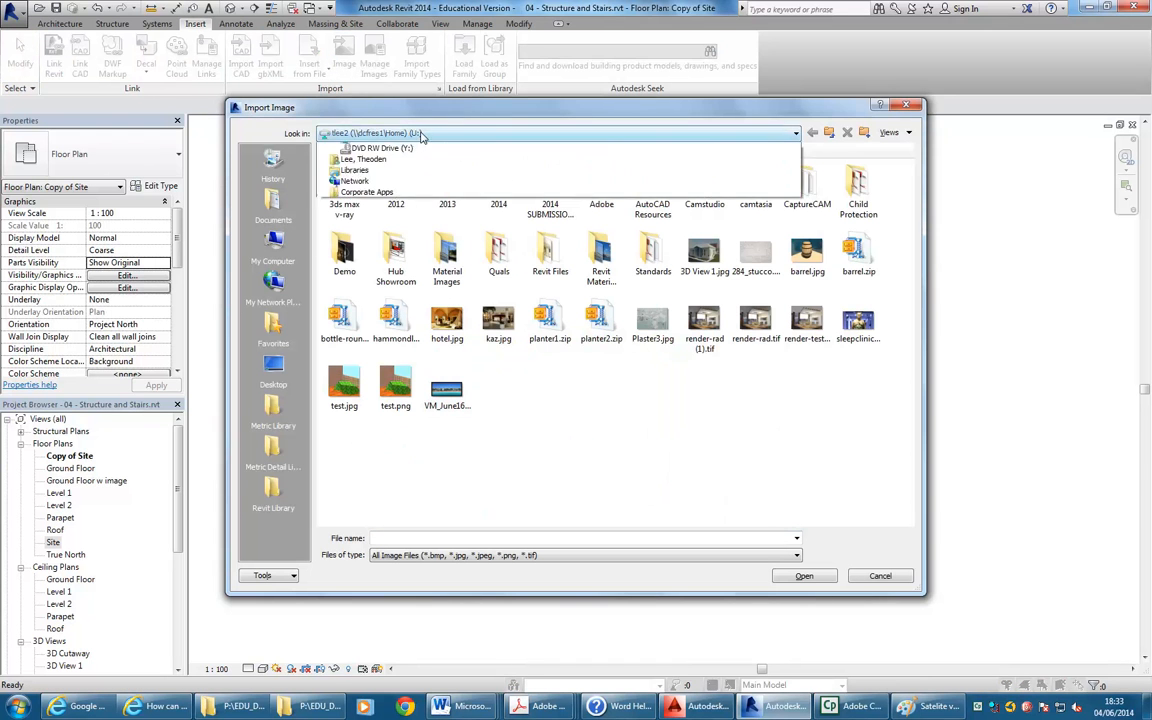
click(438, 170)
click(442, 133)
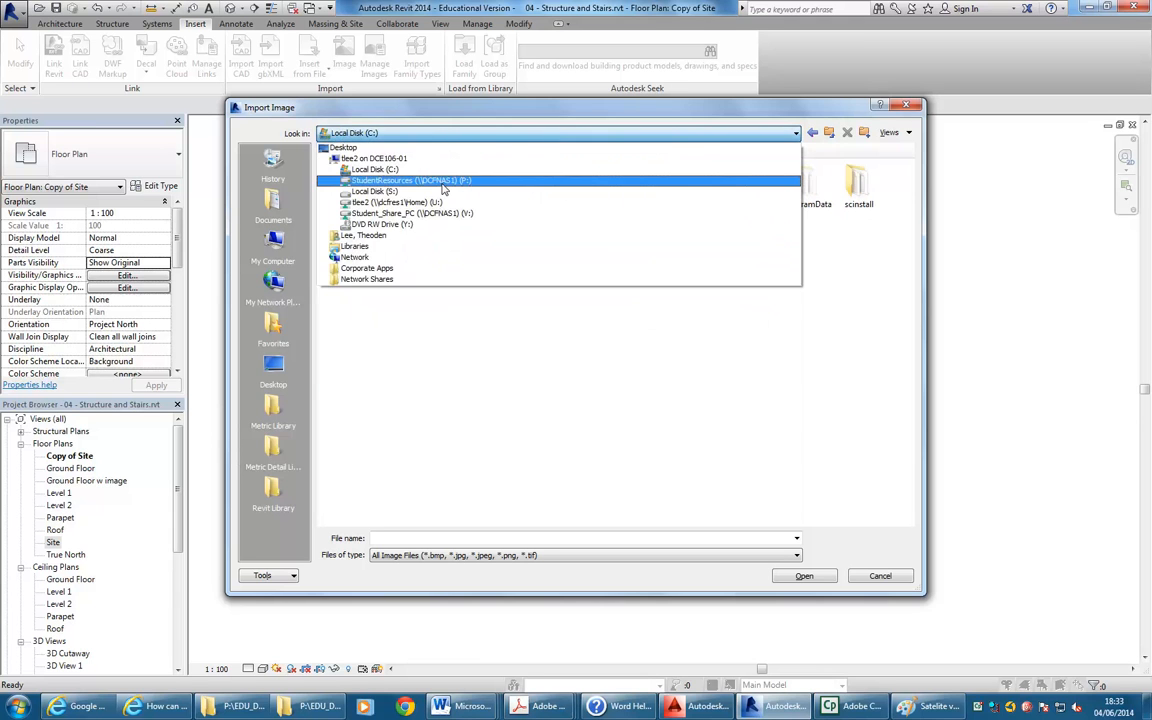
click(440, 180)
double_click(701, 183)
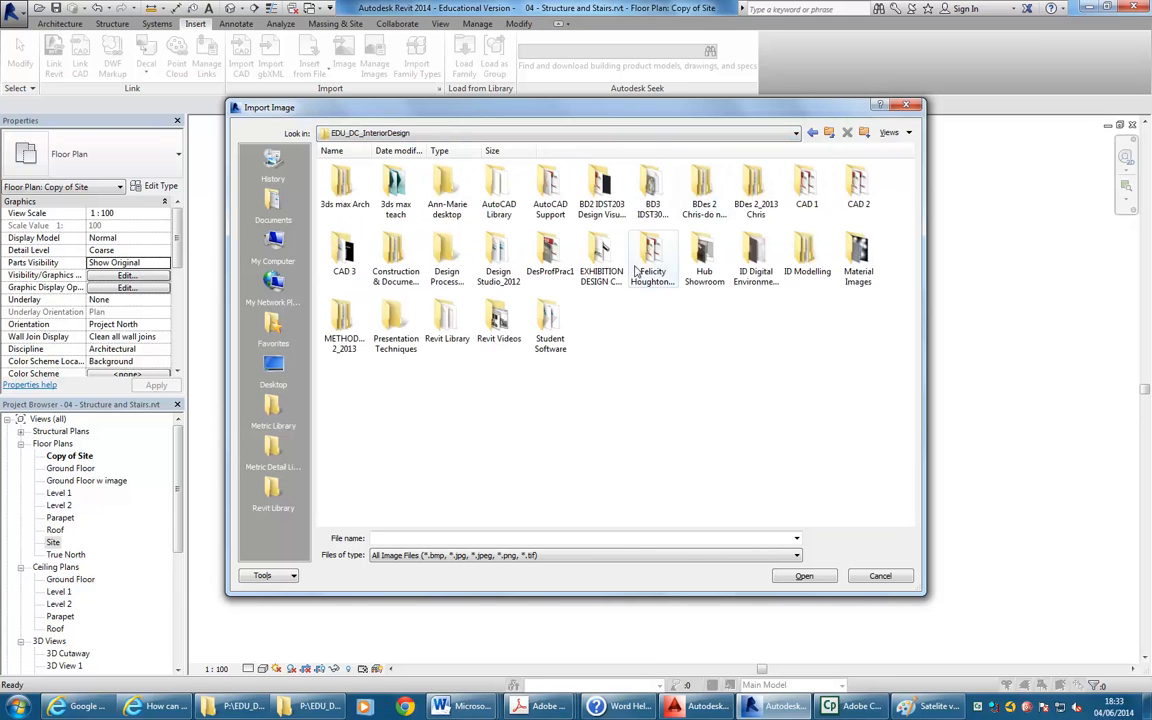
double_click(852, 182)
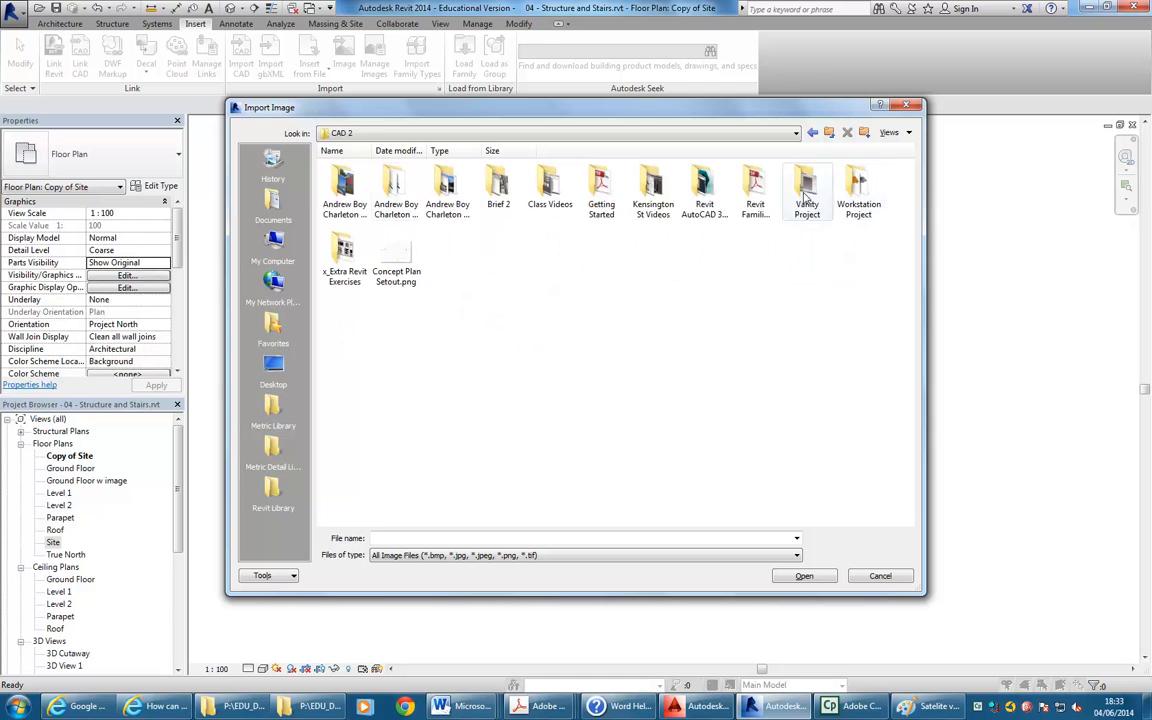
double_click(502, 192)
click(396, 192)
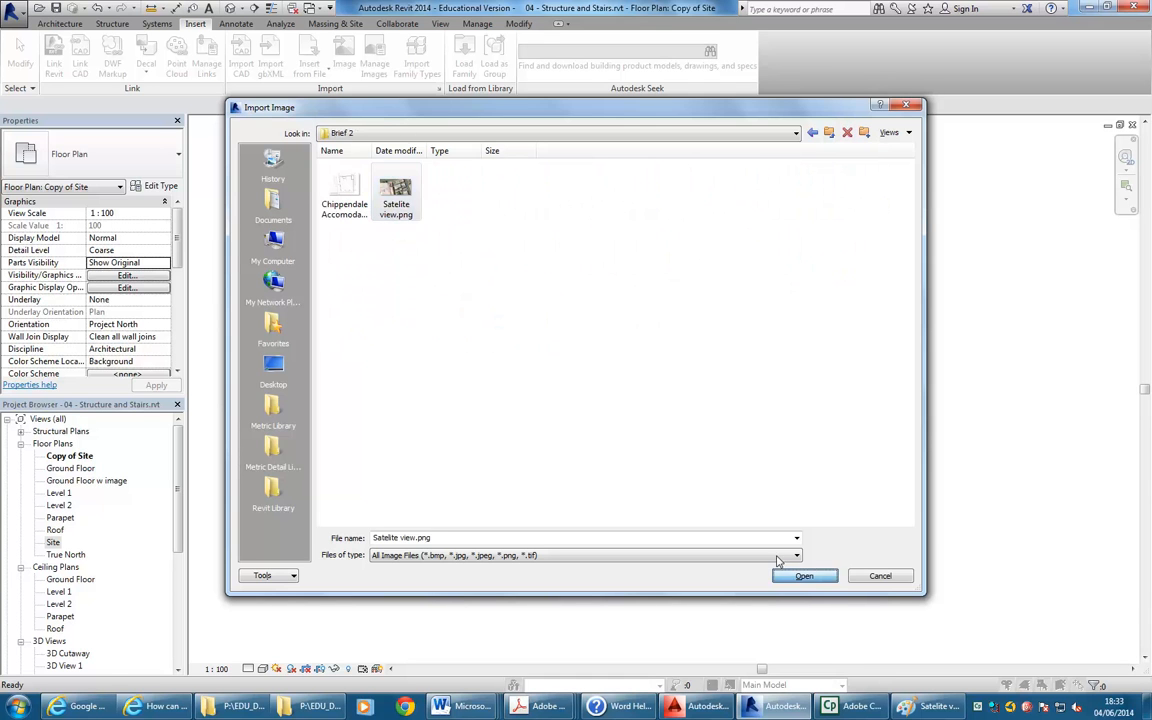
click(804, 576)
click(551, 418)
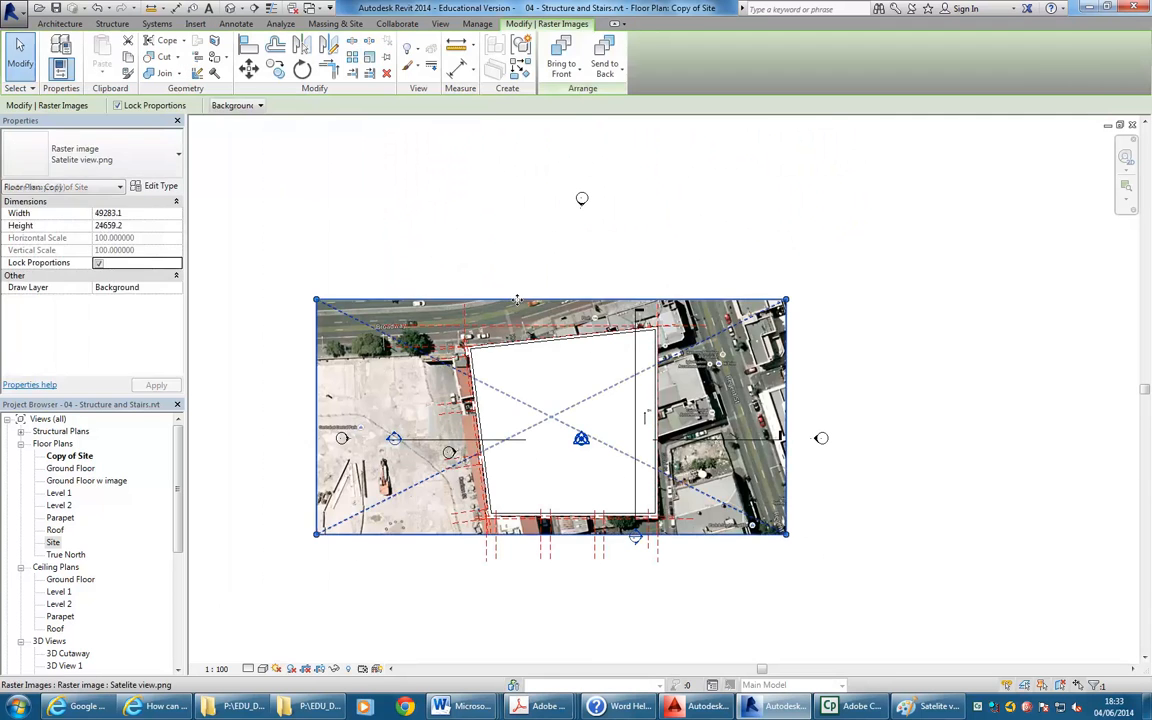
Enlarge the satellite image proportionally to about 85,900 × 43,000 mm and shift it up relative to the building
scroll(542, 351, down, 2)
drag(411, 323, 313, 274)
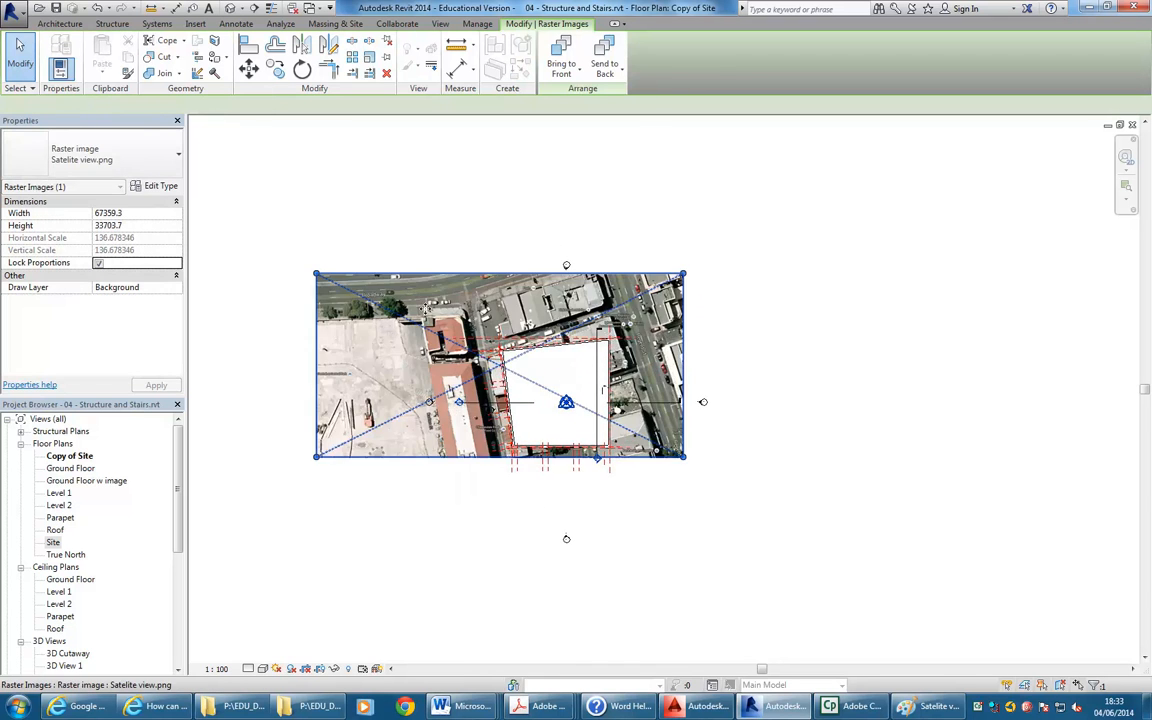
scroll(430, 310, down, 2)
drag(620, 420, 697, 458)
scroll(473, 391, down, 1)
middle_drag(473, 391, 492, 414)
drag(438, 362, 408, 294)
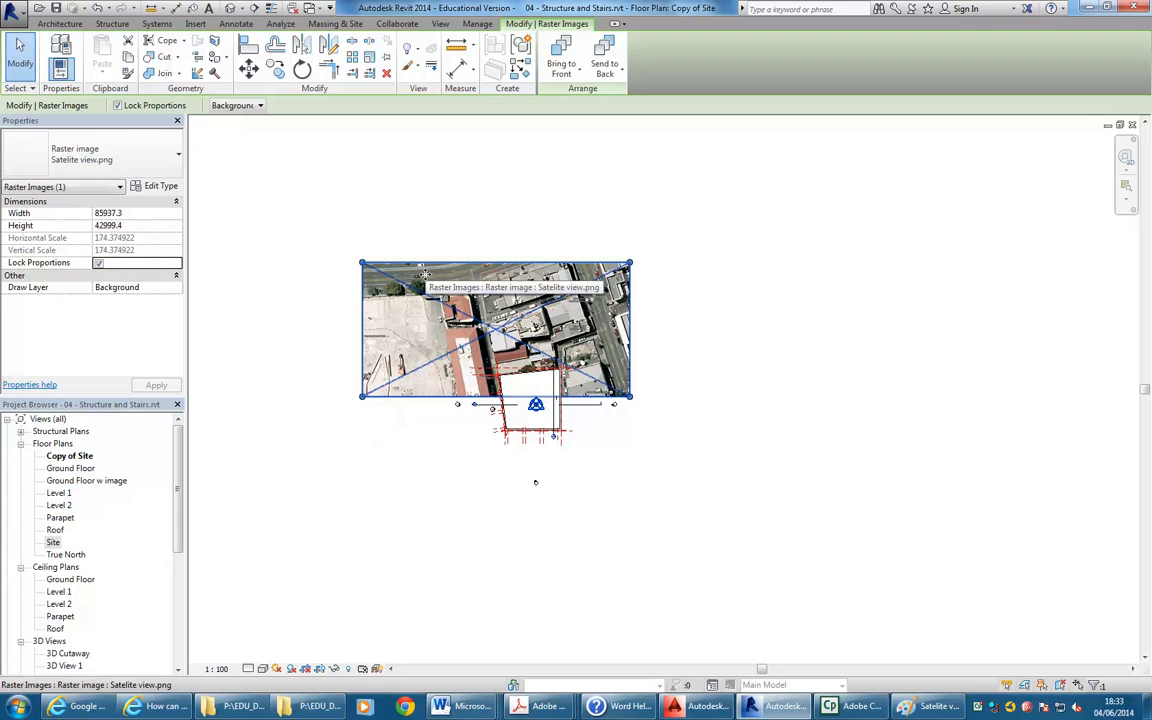
Scale the satellite image up proportionally to about 125,800 × 63,000 mm, comparing its surroundings with the building outline
scroll(510, 440, down, 1)
drag(620, 411, 726, 460)
scroll(565, 387, up, 2)
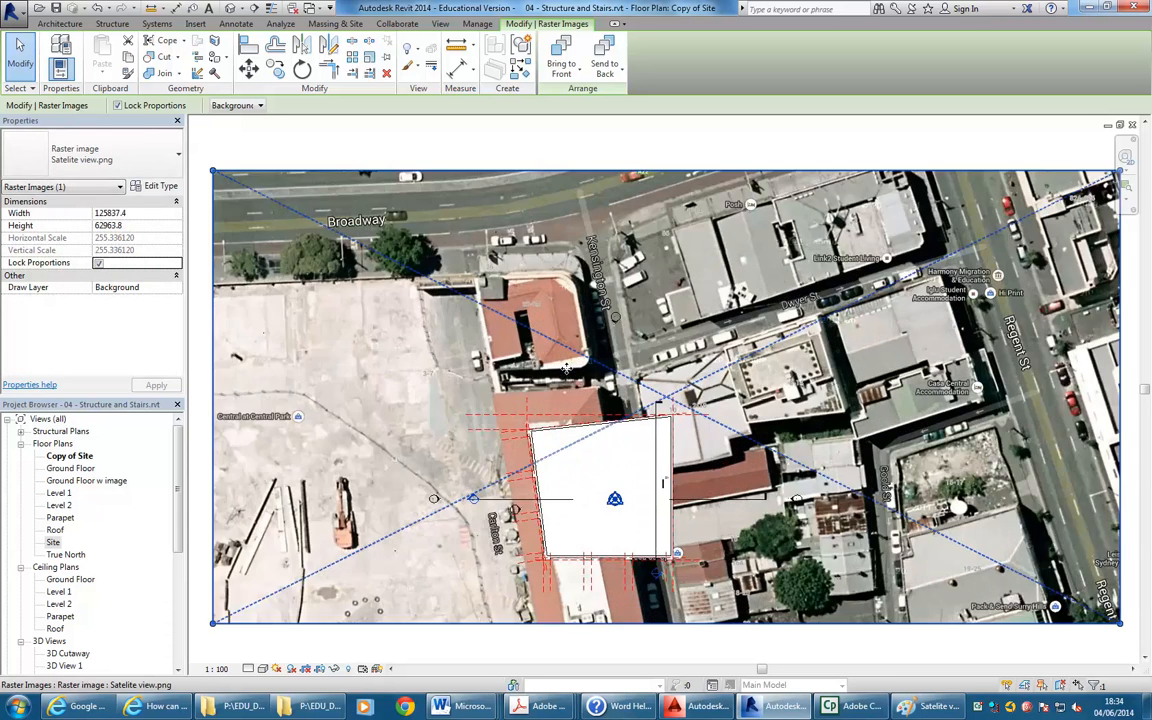
scroll(567, 369, down, 1)
middle_drag(555, 389, 609, 379)
scroll(672, 375, up, 2)
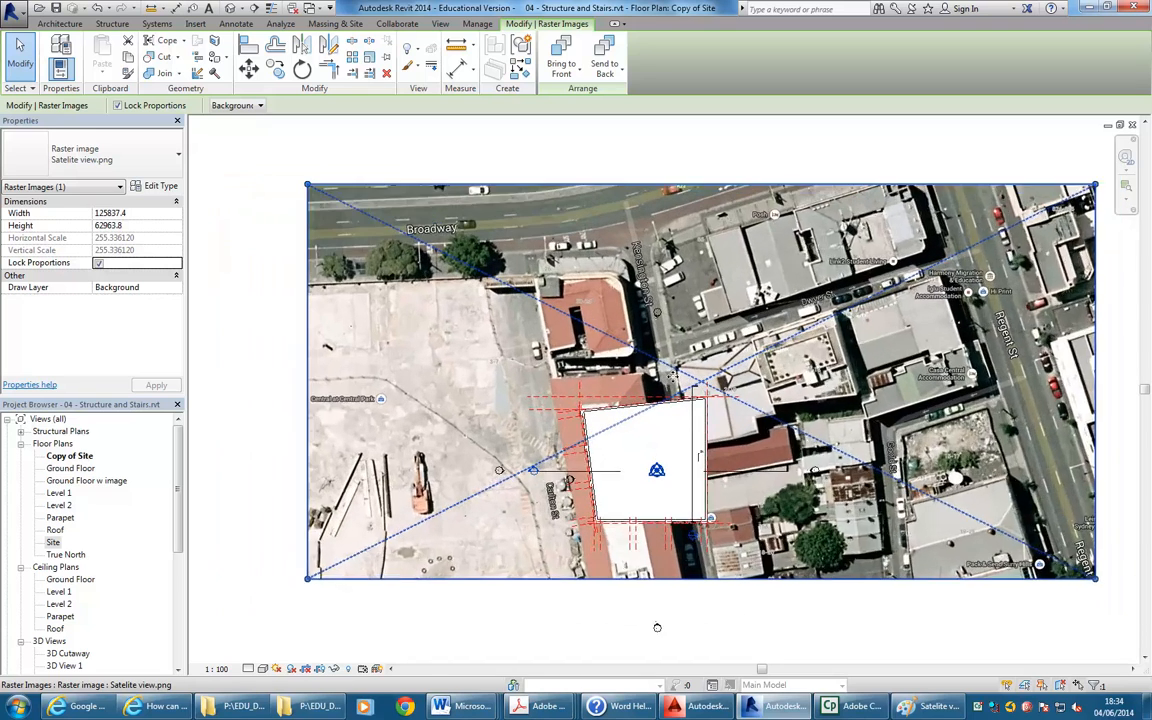
scroll(677, 360, down, 3)
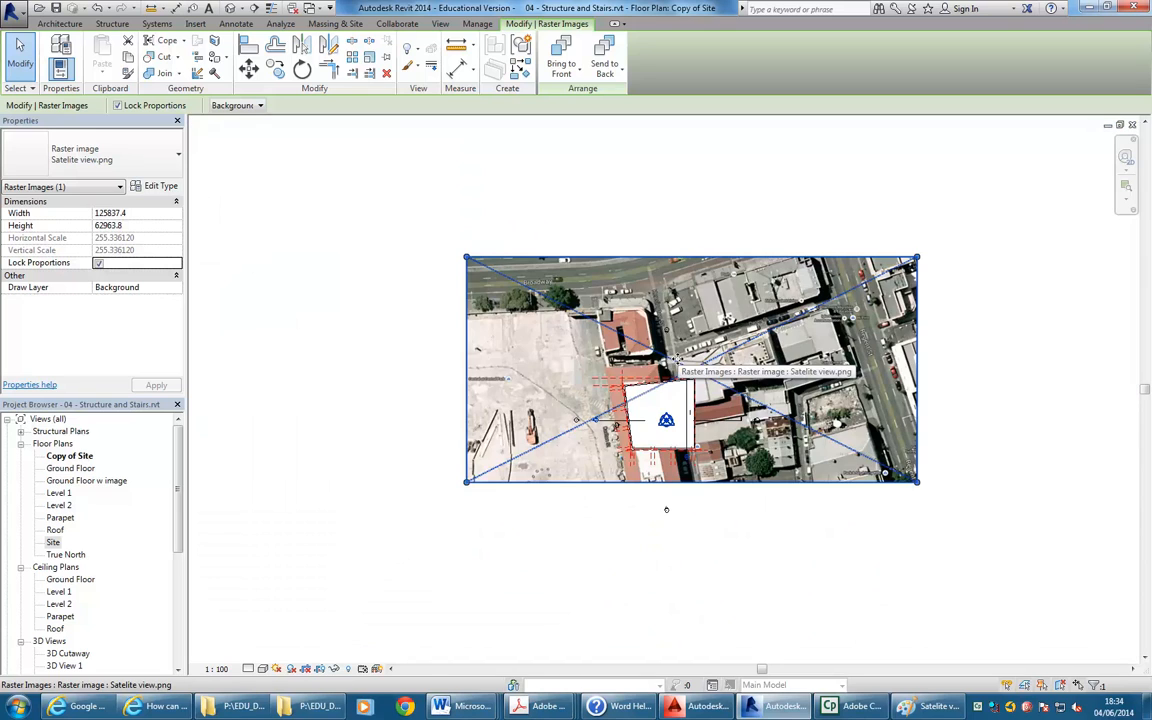
Set the duplicated site plan's visual style to Wireframe to show the satellite image through the building
click(261, 669)
click(301, 586)
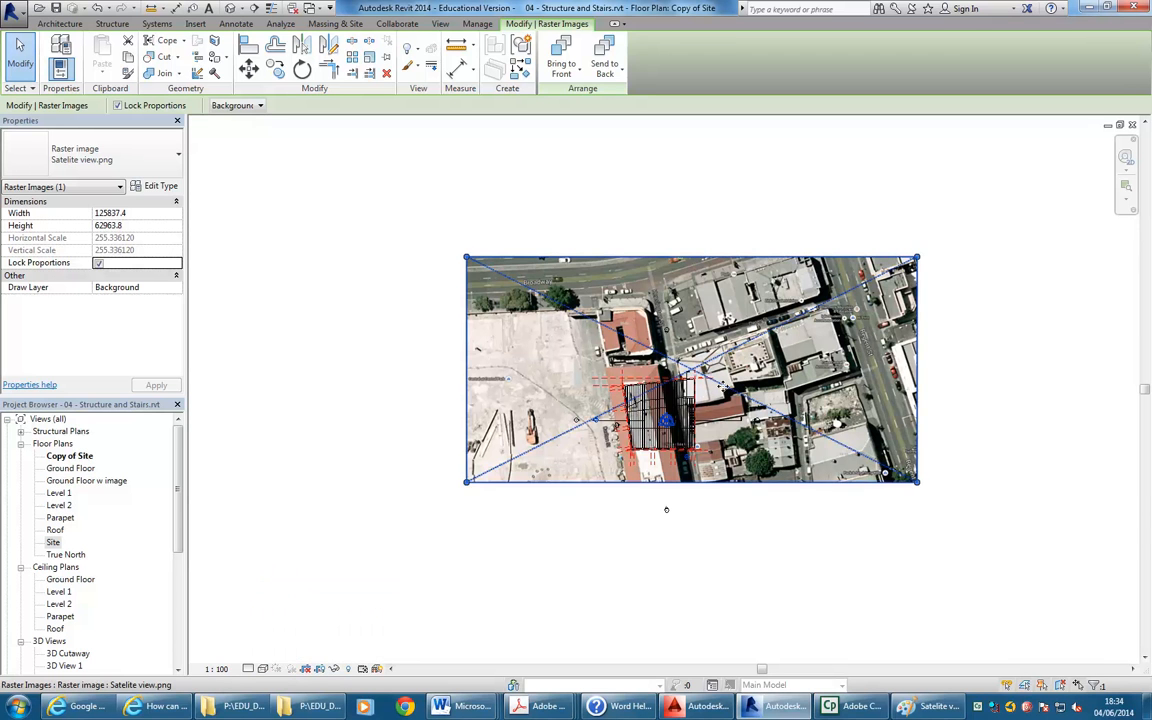
scroll(664, 350, up, 3)
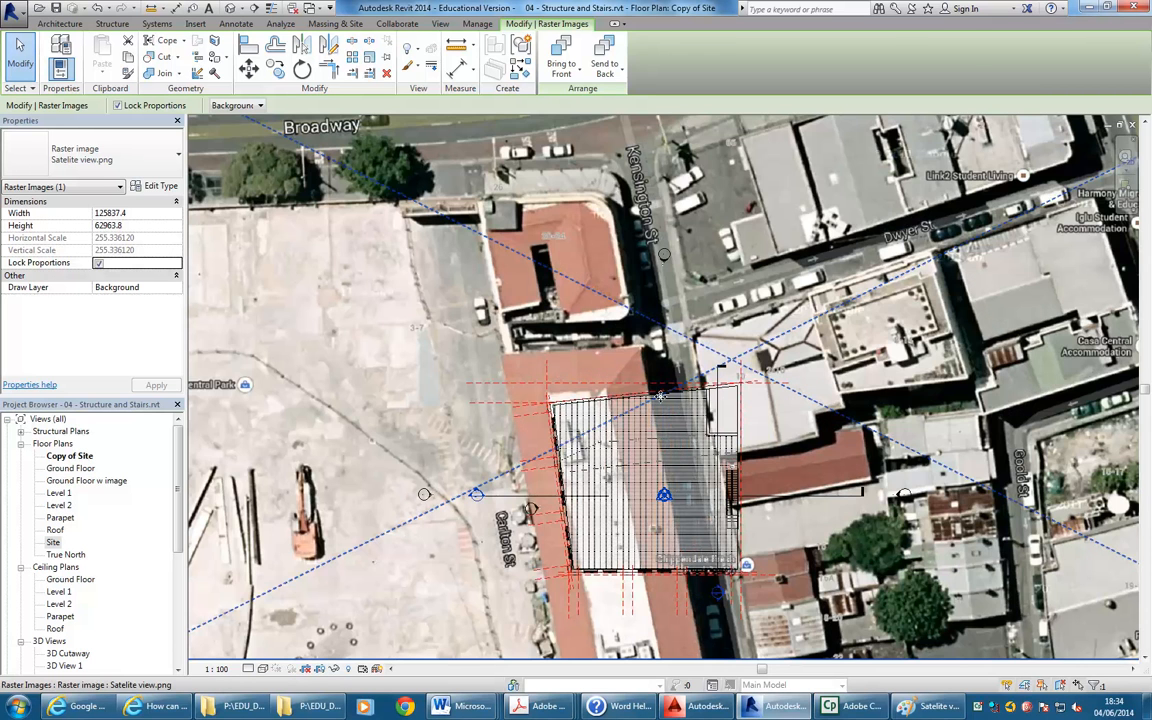
scroll(660, 400, up, 2)
scroll(855, 432, up, 2)
scroll(855, 432, down, 5)
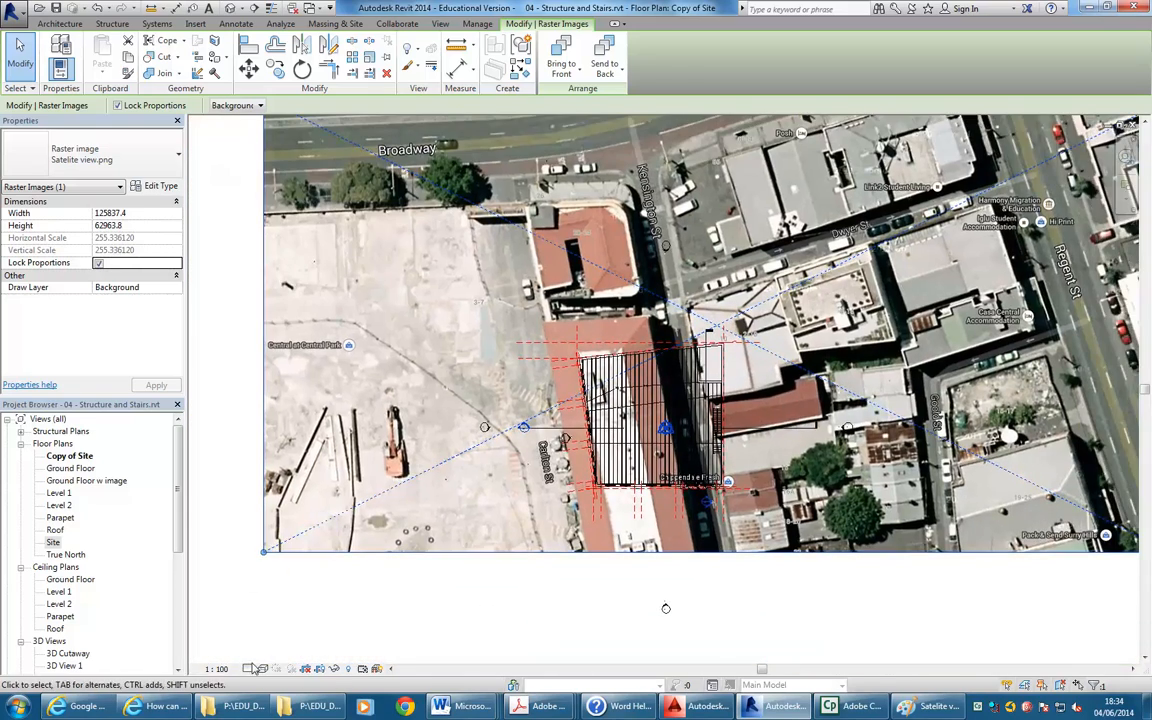
Set the duplicated site plan's detail level to Fine
click(250, 668)
click(262, 654)
scroll(512, 408, up, 3)
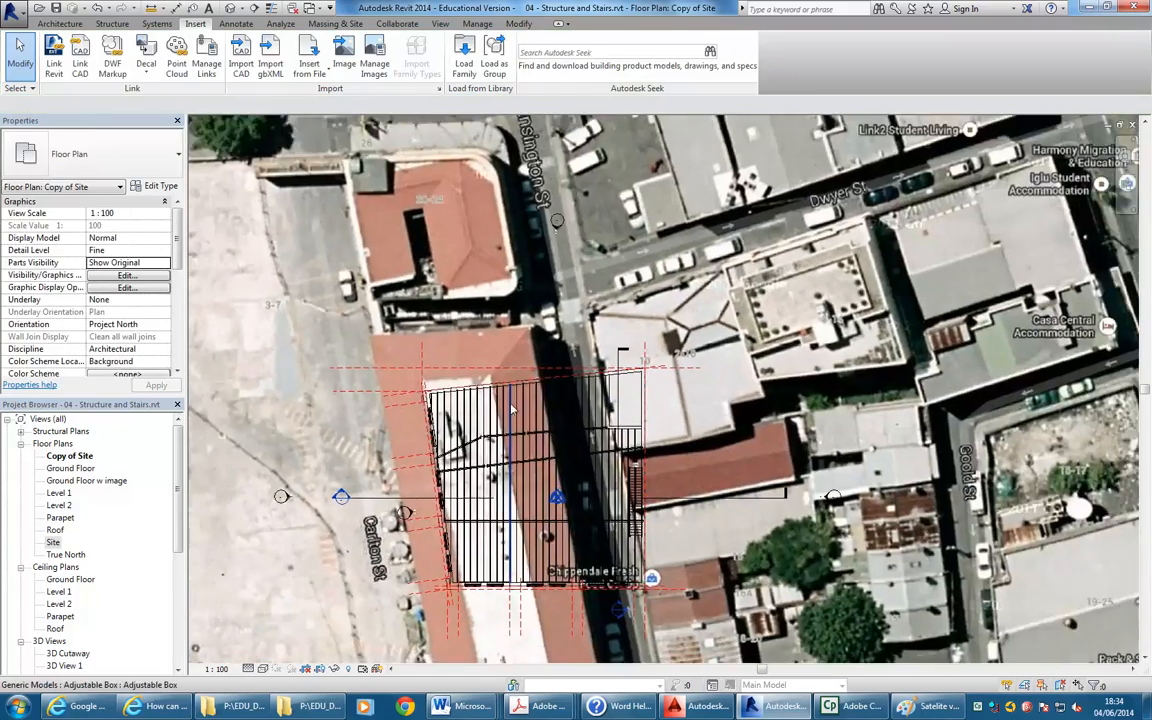
scroll(510, 405, down, 2)
Reposition the satellite image under the building and enlarge it proportionally to about 132,600 × 66,400 mm
click(611, 544)
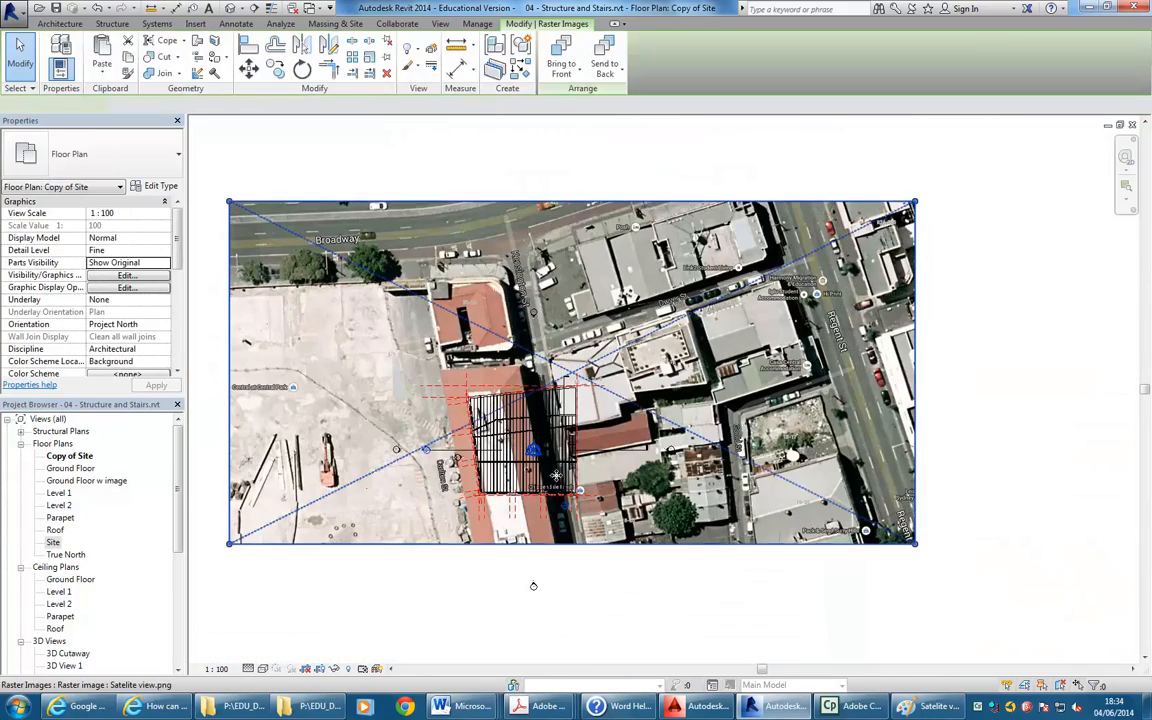
drag(563, 392, 545, 427)
scroll(533, 408, up, 2)
middle_drag(536, 412, 697, 371)
scroll(643, 410, down, 1)
drag(297, 168, 254, 146)
middle_drag(625, 325, 572, 359)
scroll(648, 345, up, 2)
middle_drag(648, 345, 648, 256)
scroll(590, 440, up, 2)
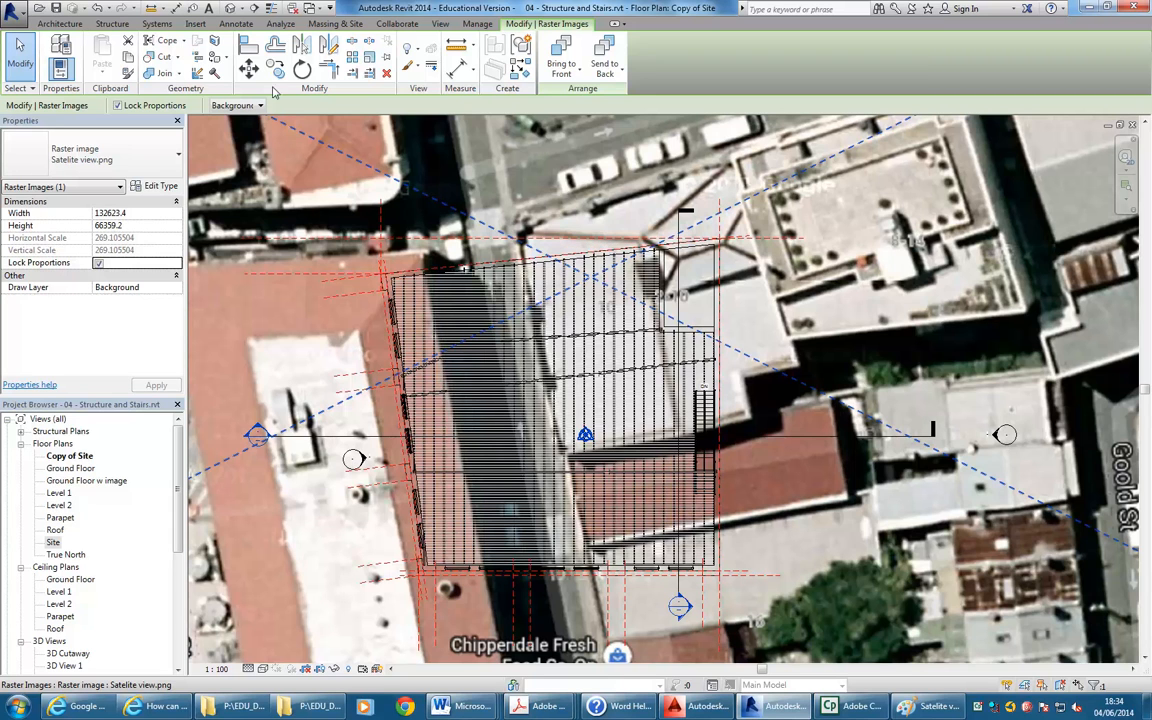
Move the satellite image so its roof corner at Kensington St meets the reference plane endpoint at the model's lower-left corner
click(249, 67)
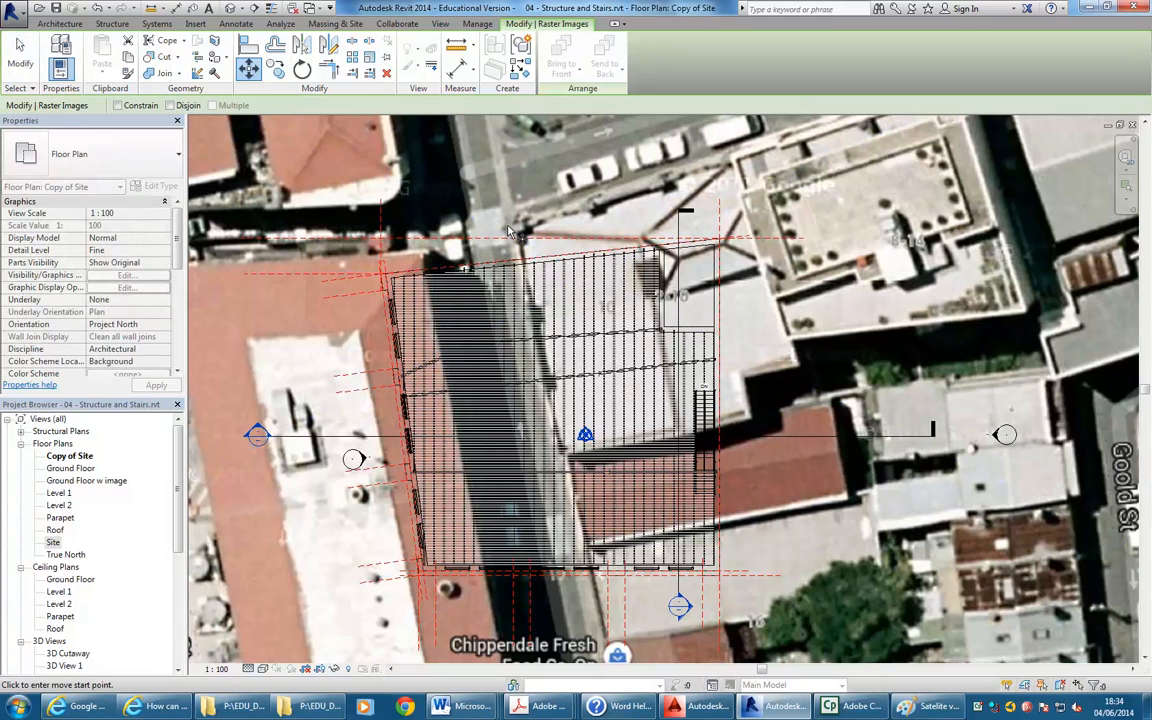
click(525, 232)
scroll(418, 585, up, 5)
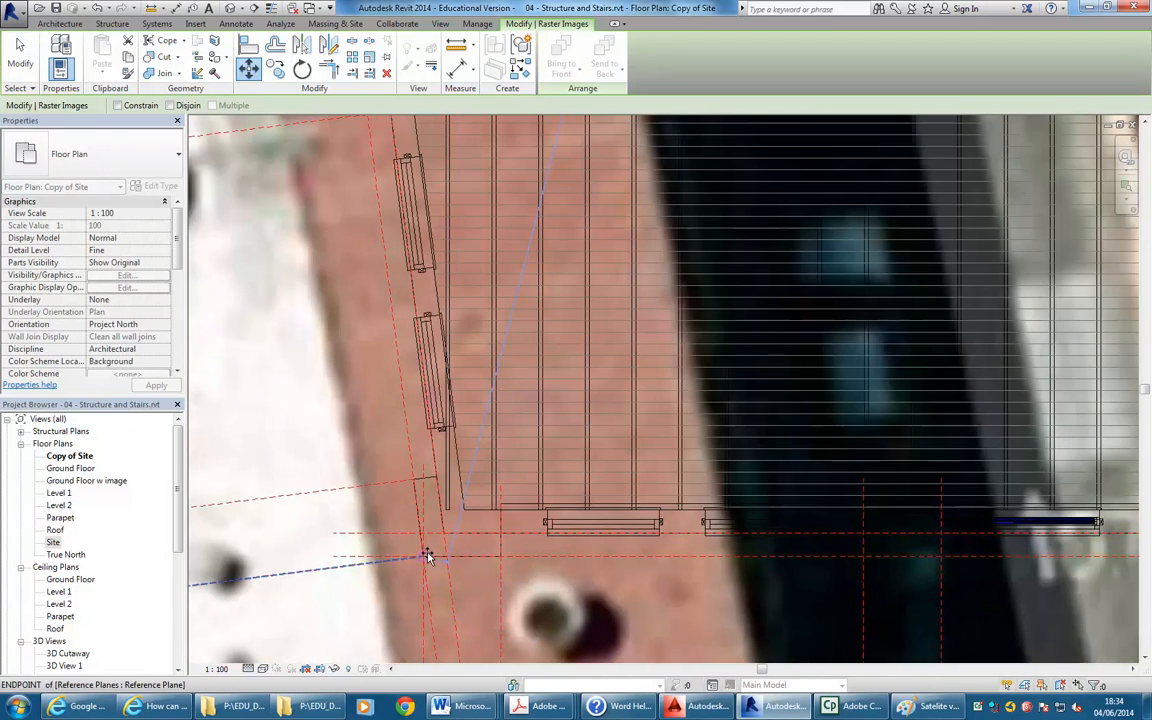
click(423, 555)
scroll(423, 555, down, 8)
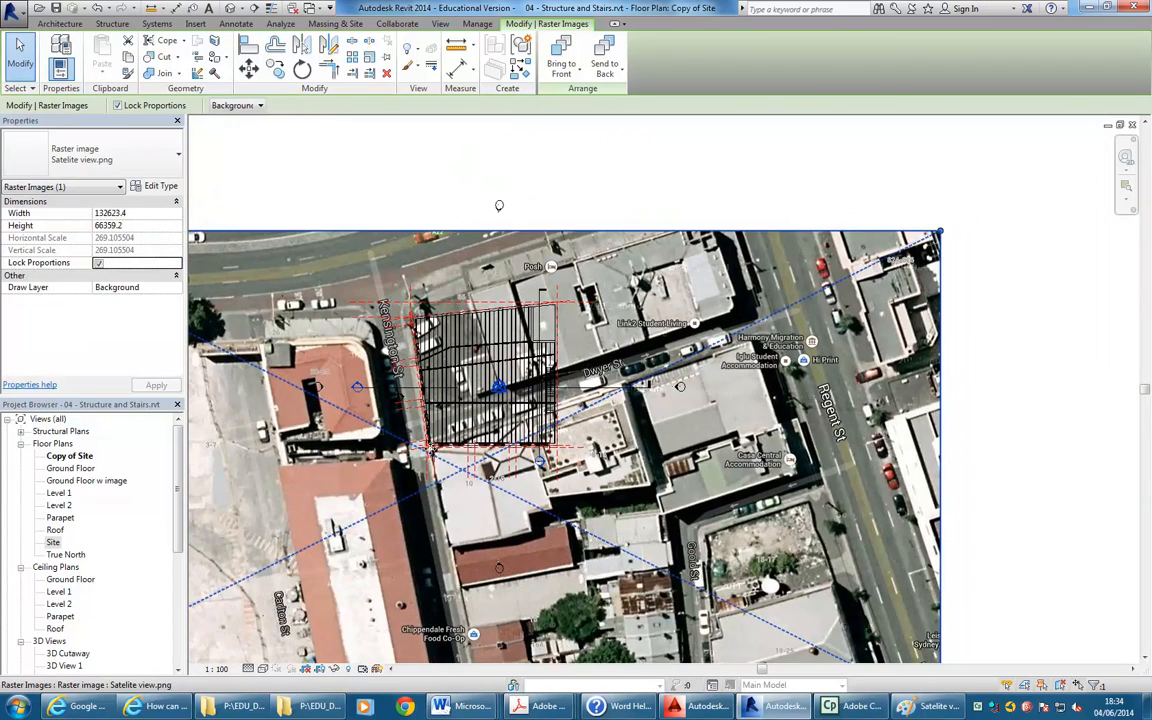
scroll(390, 400, up, 3)
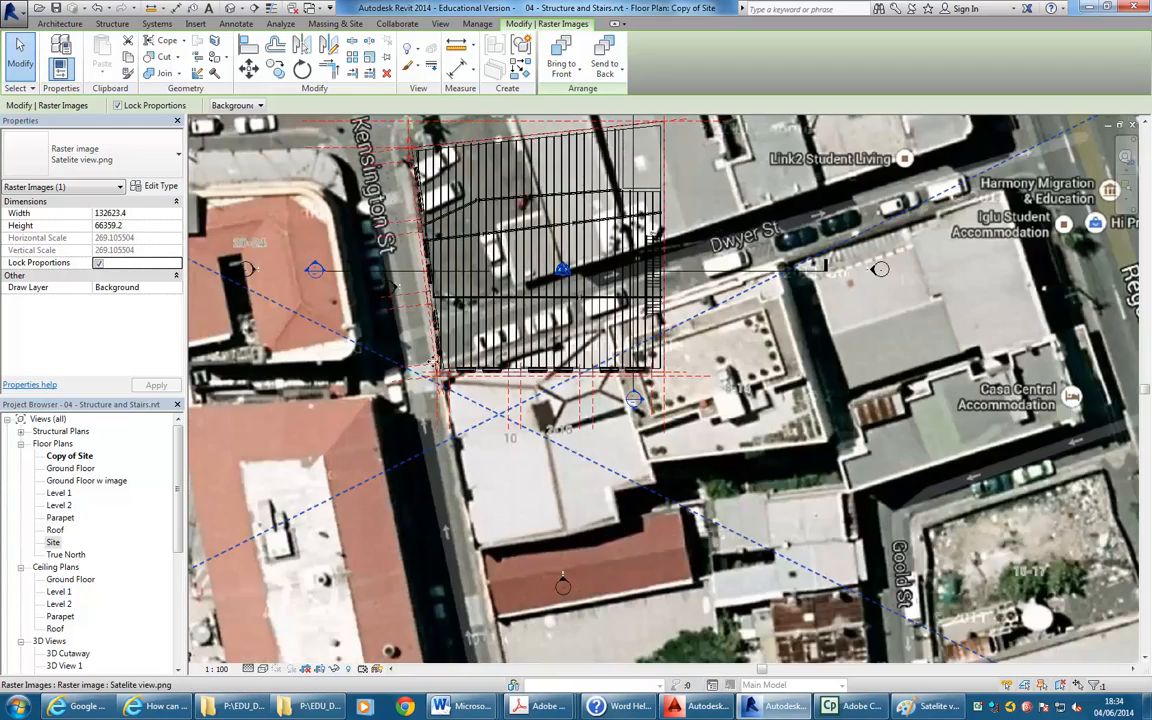
scroll(441, 381, down, 2)
scroll(440, 378, up, 2)
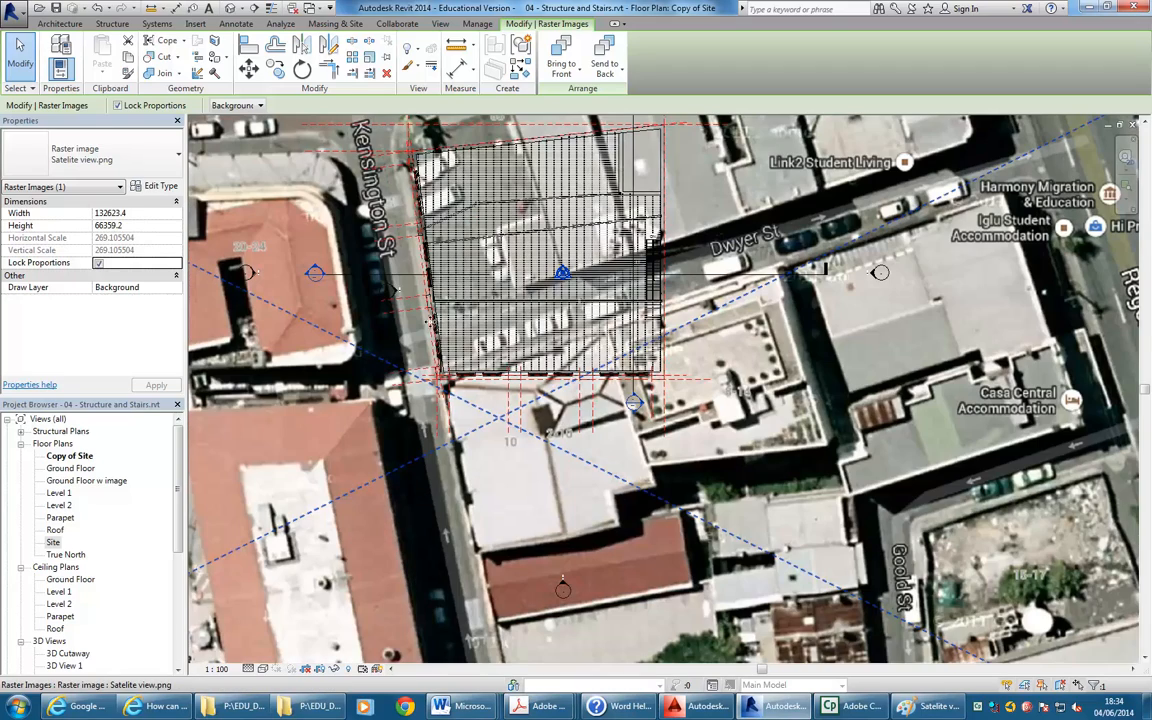
Start rotating the satellite image, placing its centre of rotation on the endpoint at the model's lower-left corner
click(303, 68)
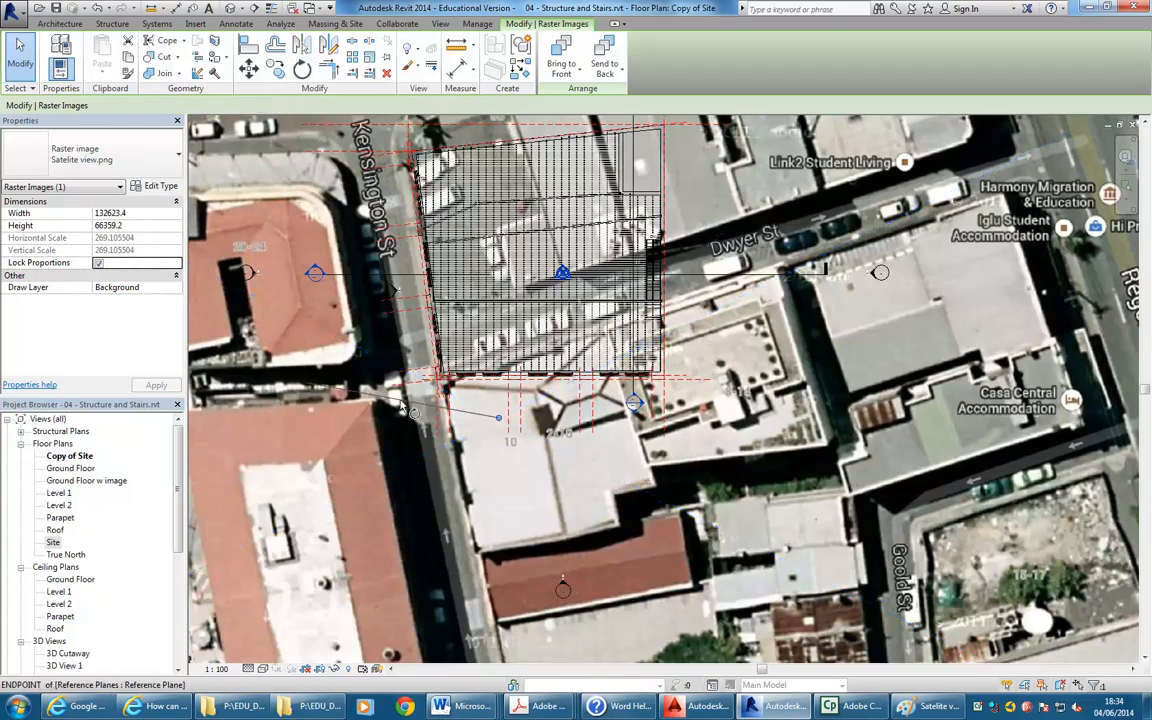
scroll(471, 476, up, 2)
click(499, 418)
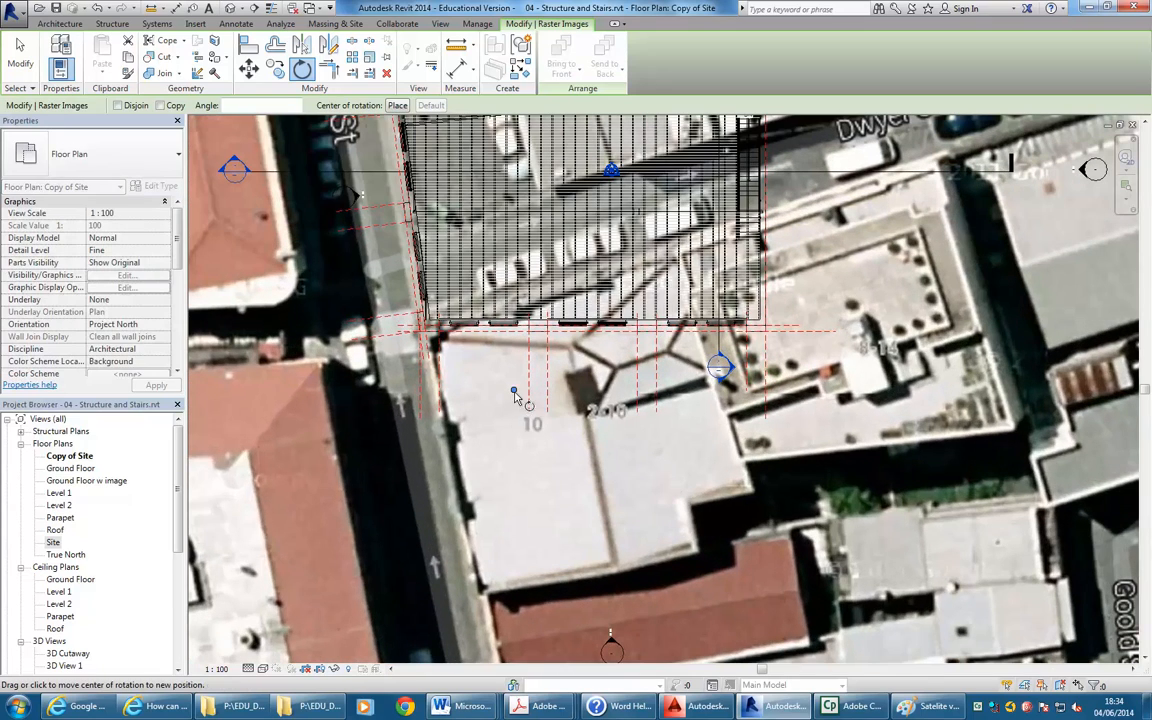
click(419, 327)
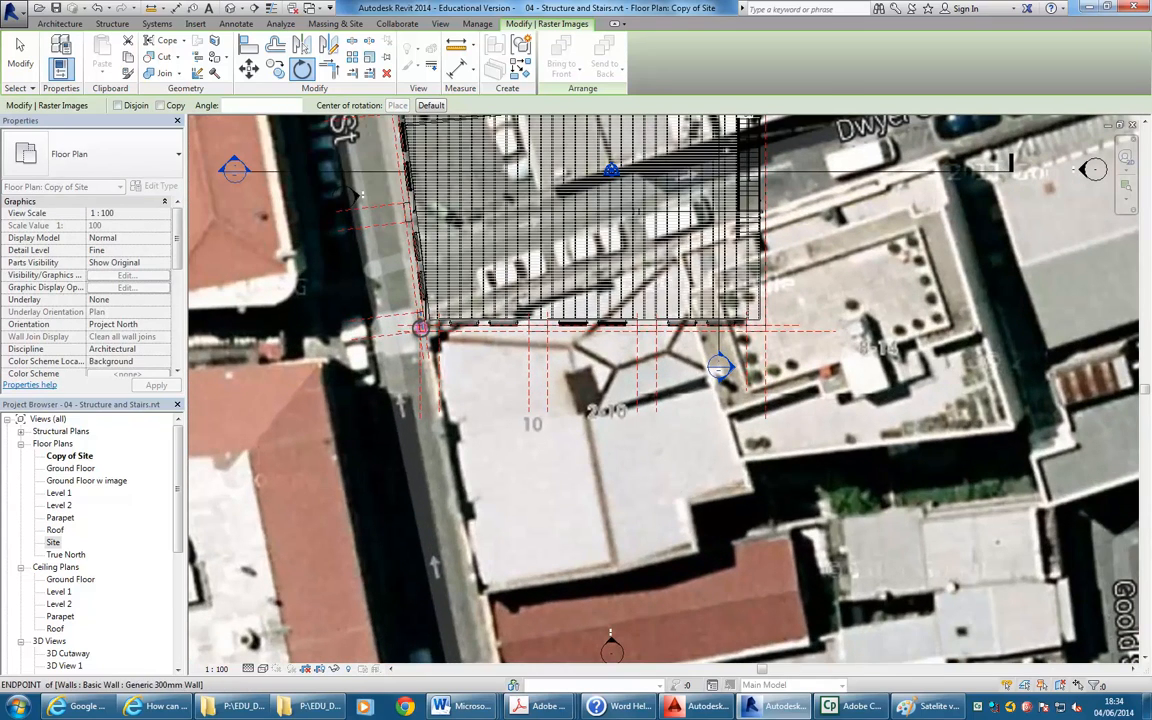
scroll(421, 328, up, 5)
scroll(418, 330, down, 8)
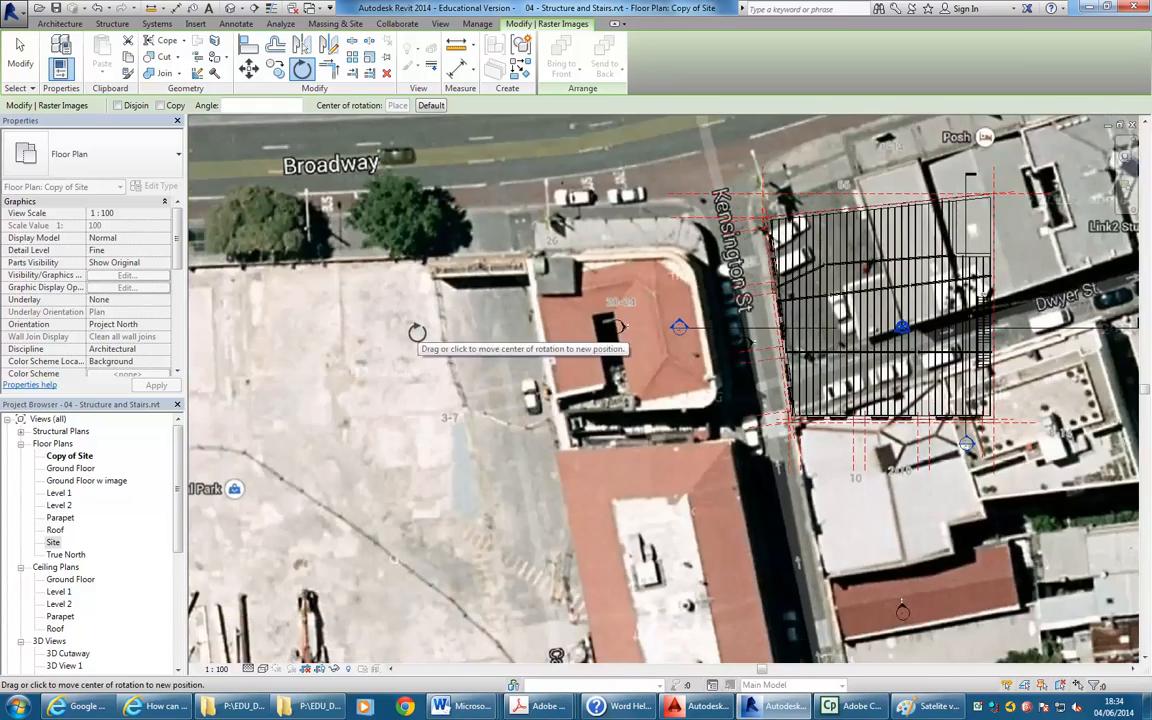
scroll(551, 300, down, 3)
scroll(680, 370, up, 6)
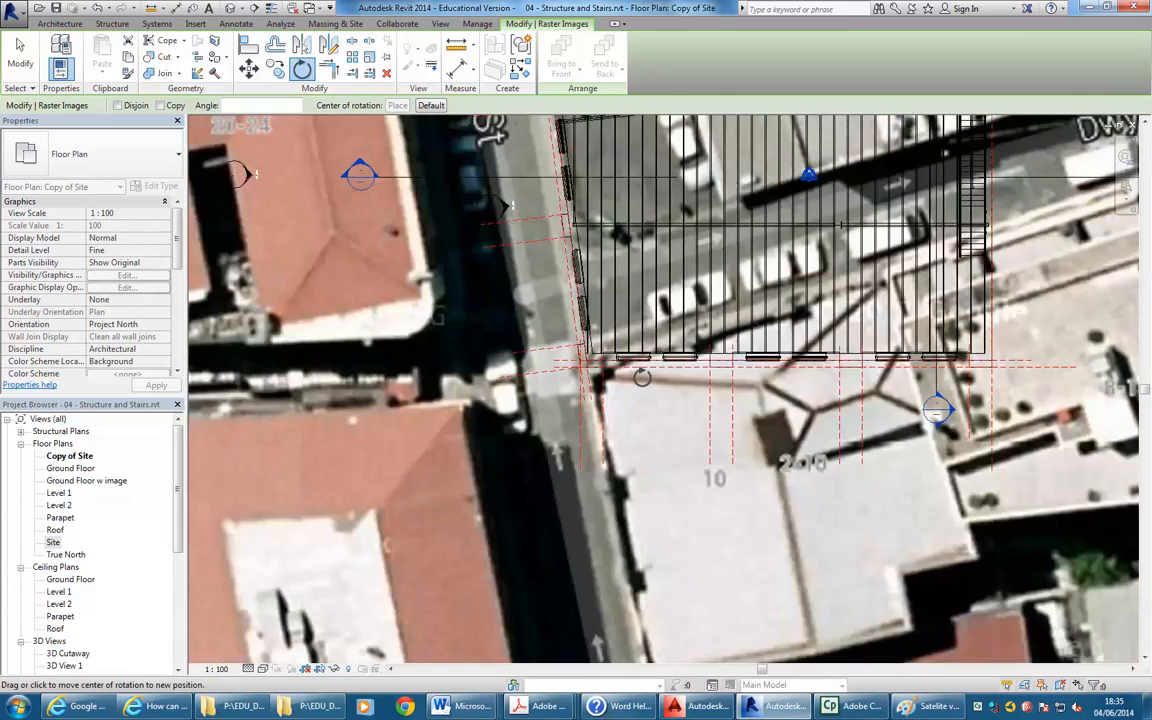
scroll(641, 376, up, 4)
scroll(535, 398, down, 3)
middle_drag(549, 489, 451, 323)
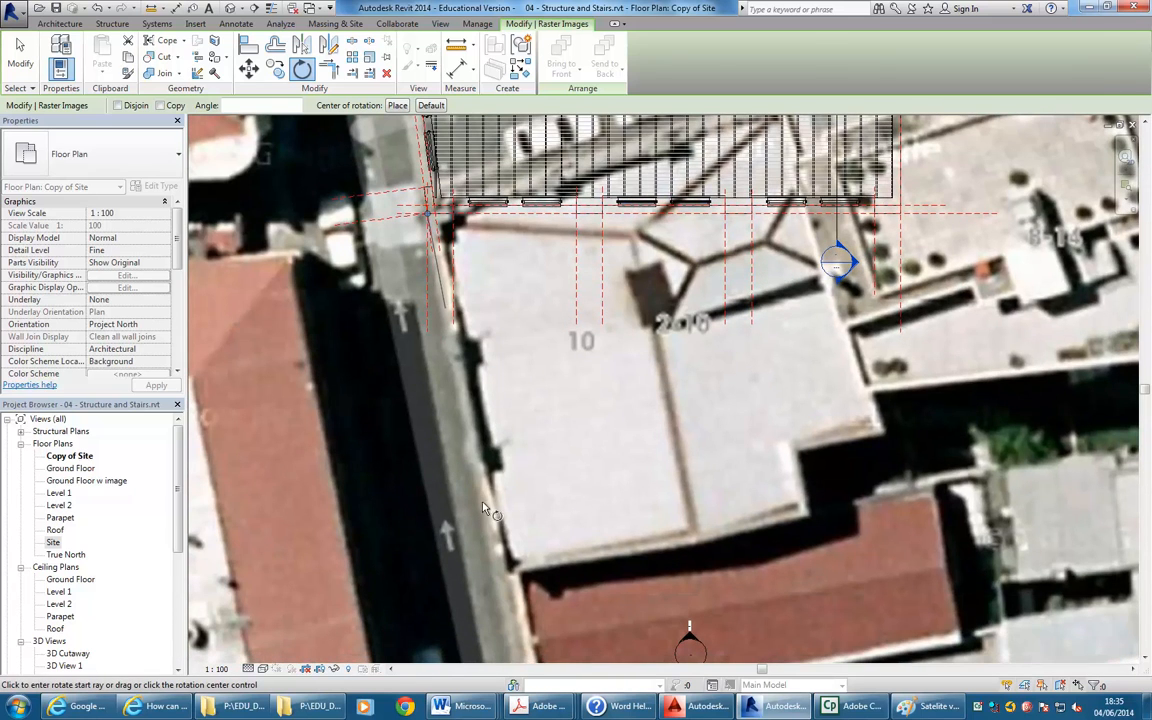
Rotate the satellite image from the Kensington St frontage line to the horizontal reference plane along the model's lower wall
click(494, 577)
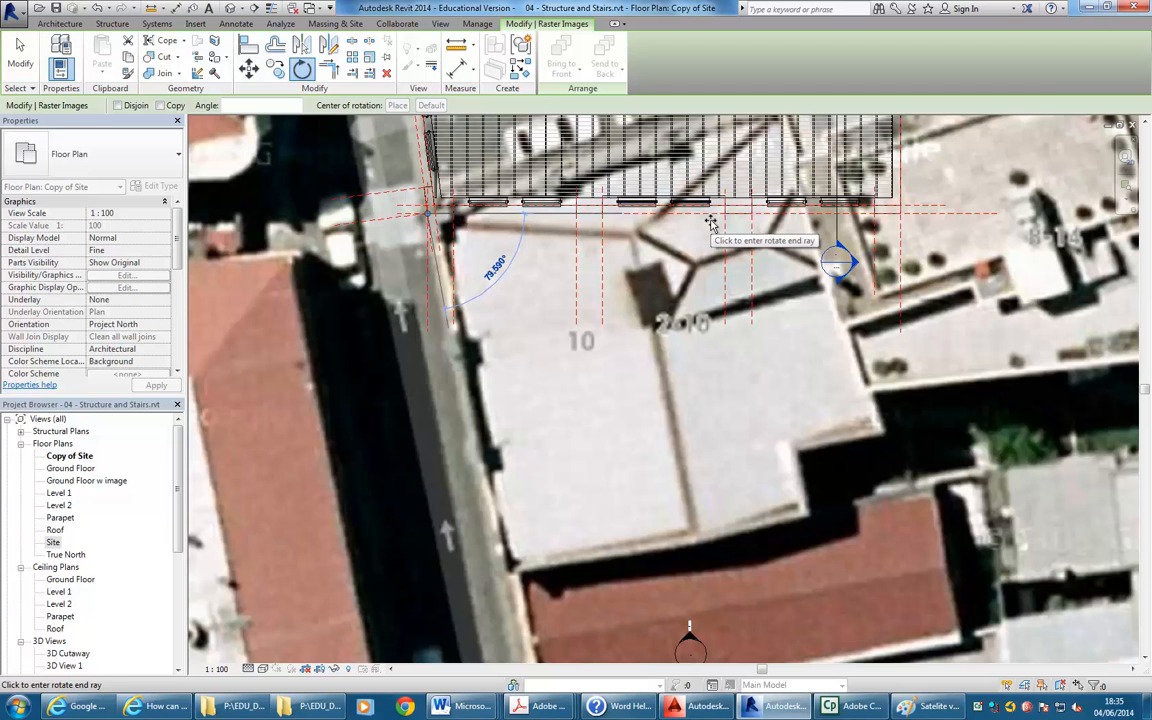
click(960, 218)
middle_drag(693, 179, 509, 519)
scroll(509, 519, down, 3)
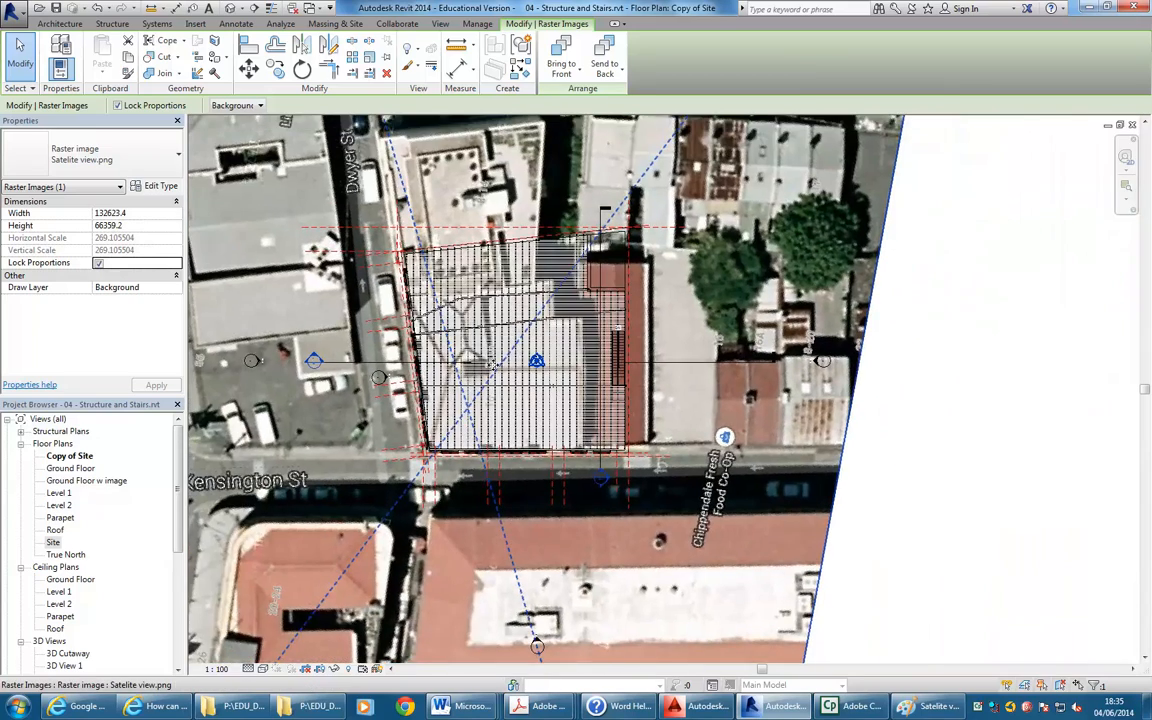
Examine how the rotated image's roof edges compare with the building's walls and reference planes
scroll(493, 364, up, 2)
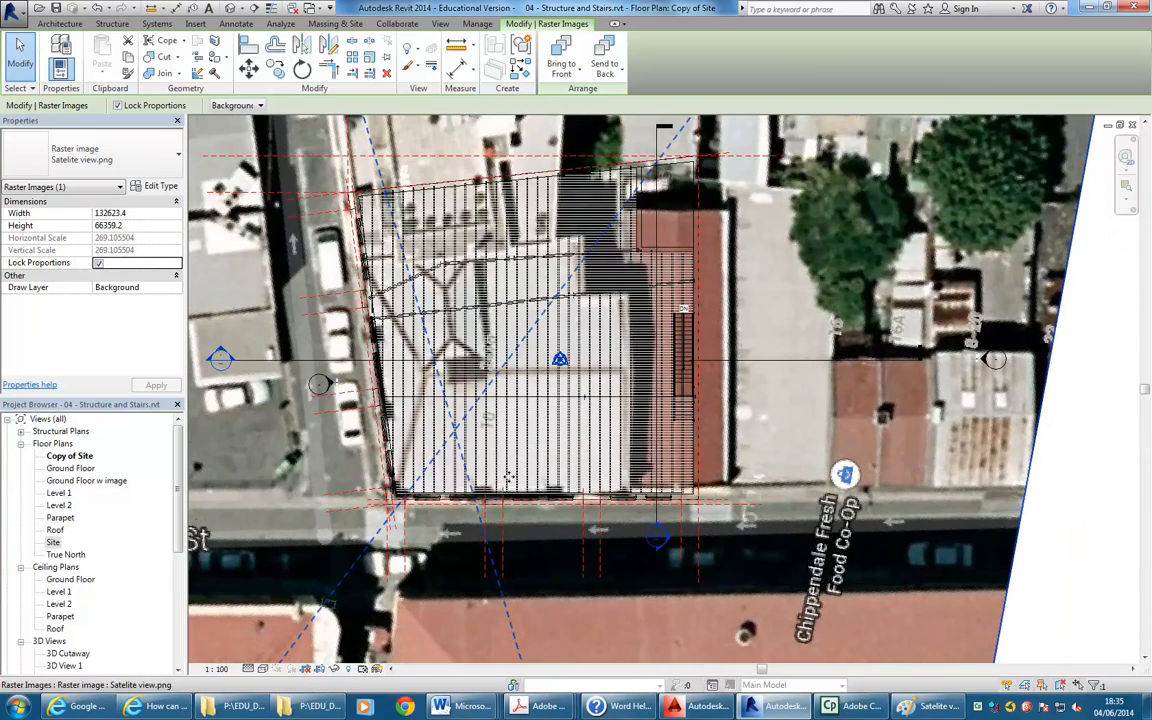
scroll(405, 500, up, 3)
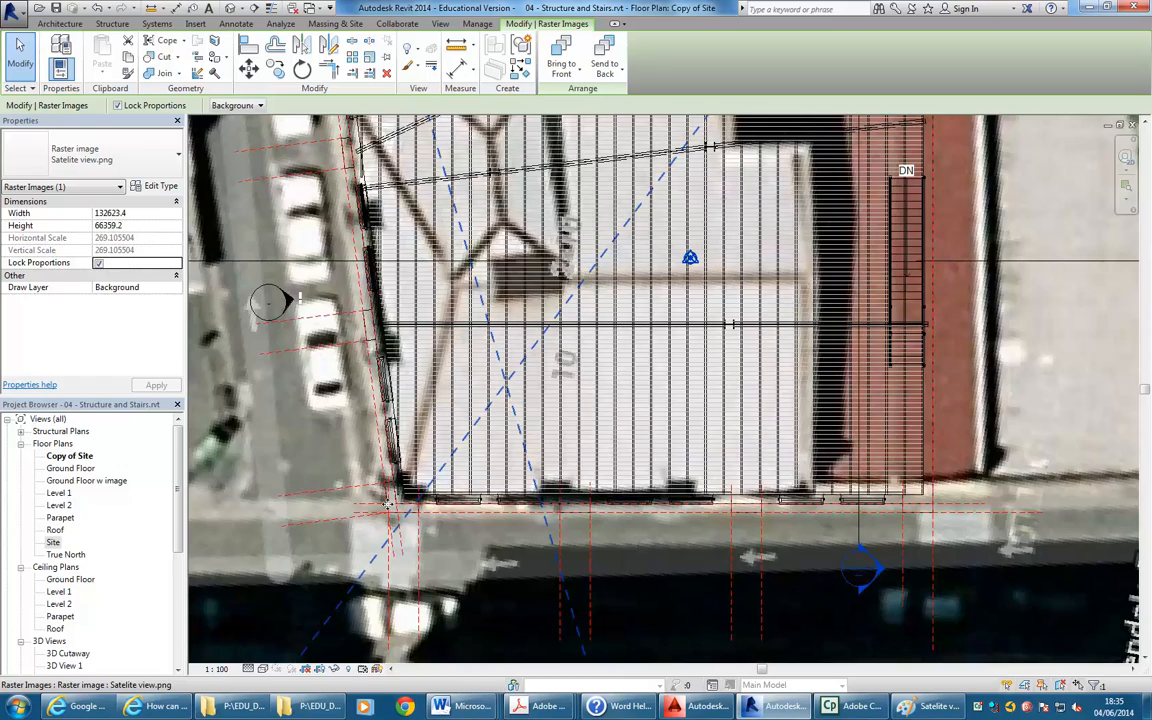
scroll(400, 520, down, 3)
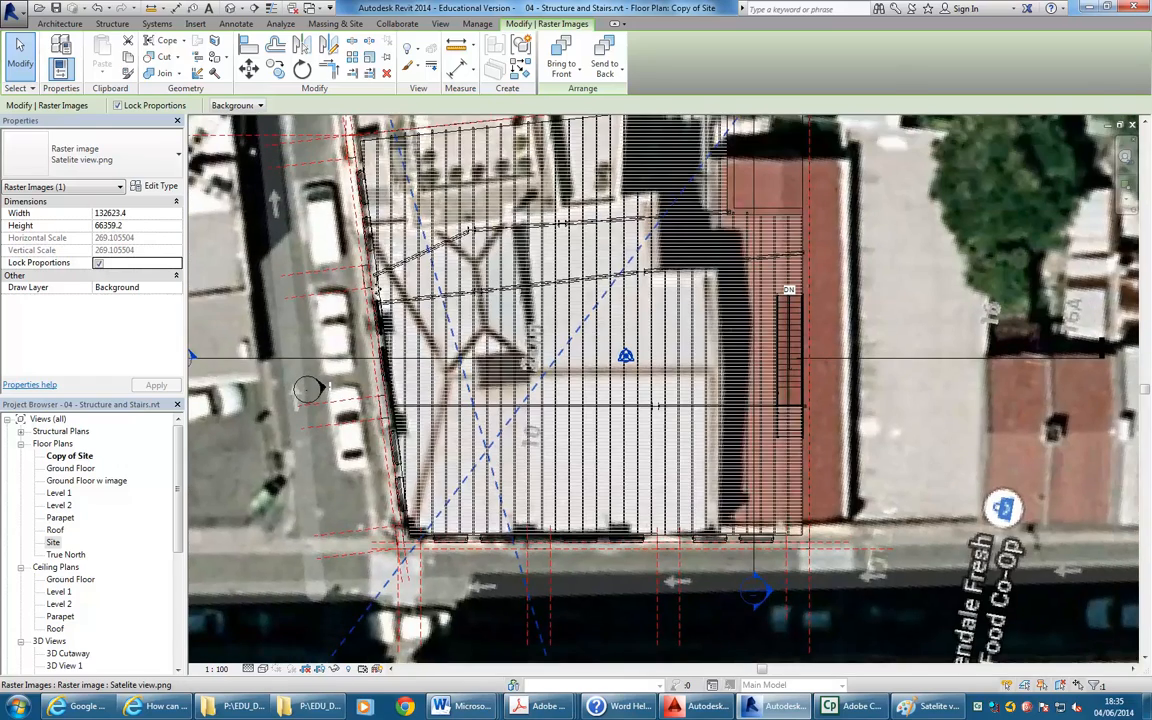
scroll(427, 363, down, 3)
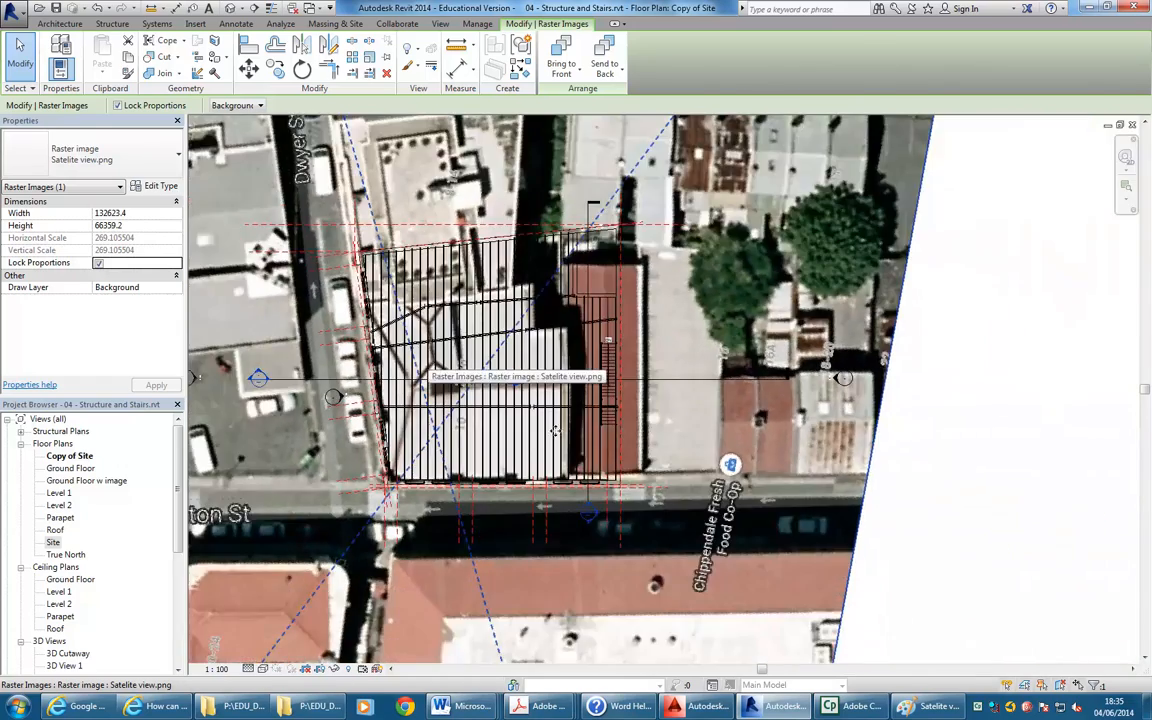
scroll(440, 360, up, 2)
middle_drag(493, 357, 480, 386)
scroll(480, 386, up, 1)
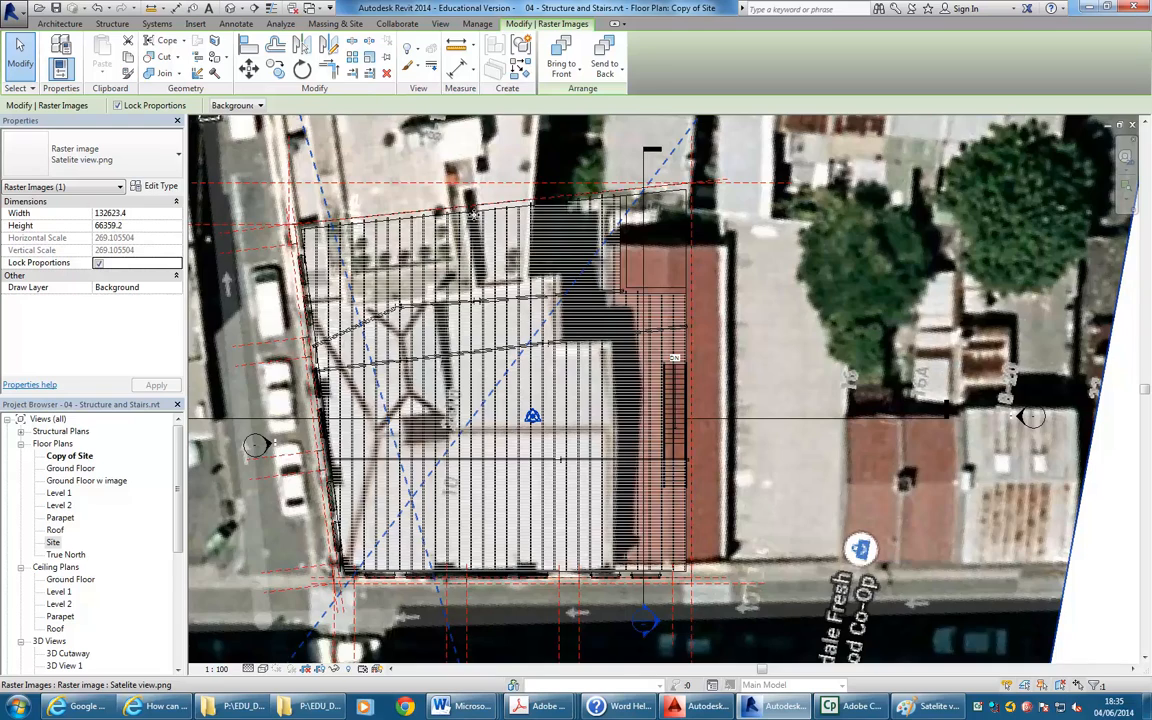
scroll(519, 381, down, 4)
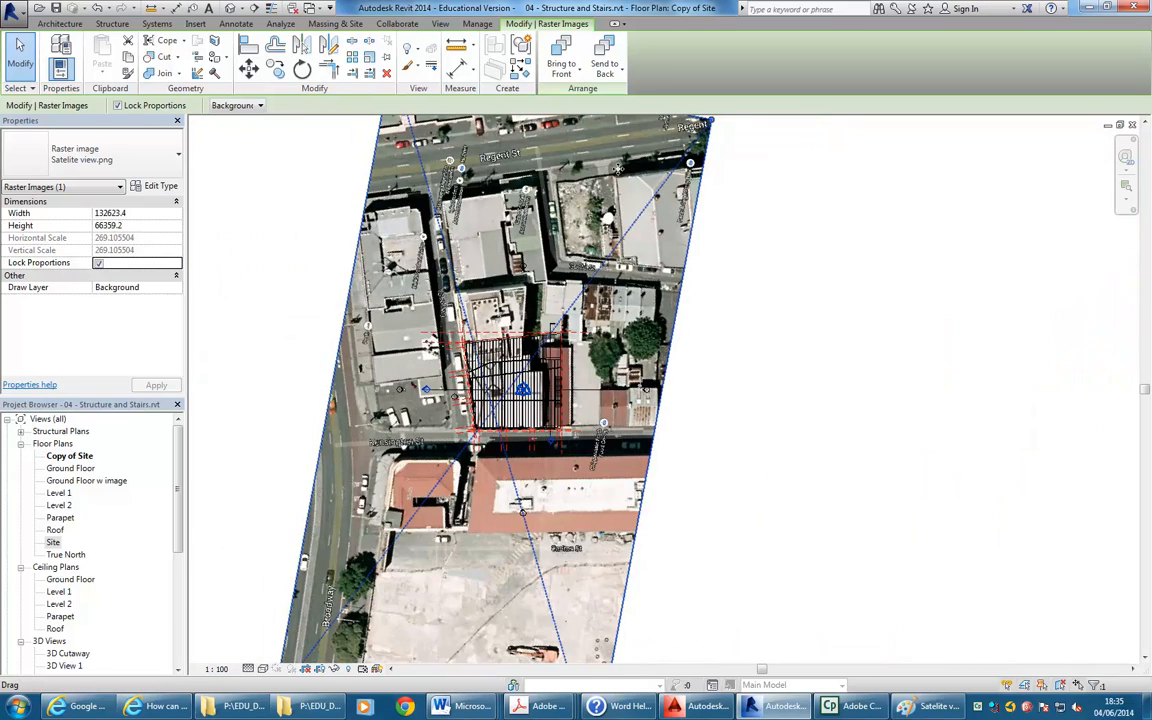
scroll(455, 377, up, 3)
scroll(455, 377, up, 2)
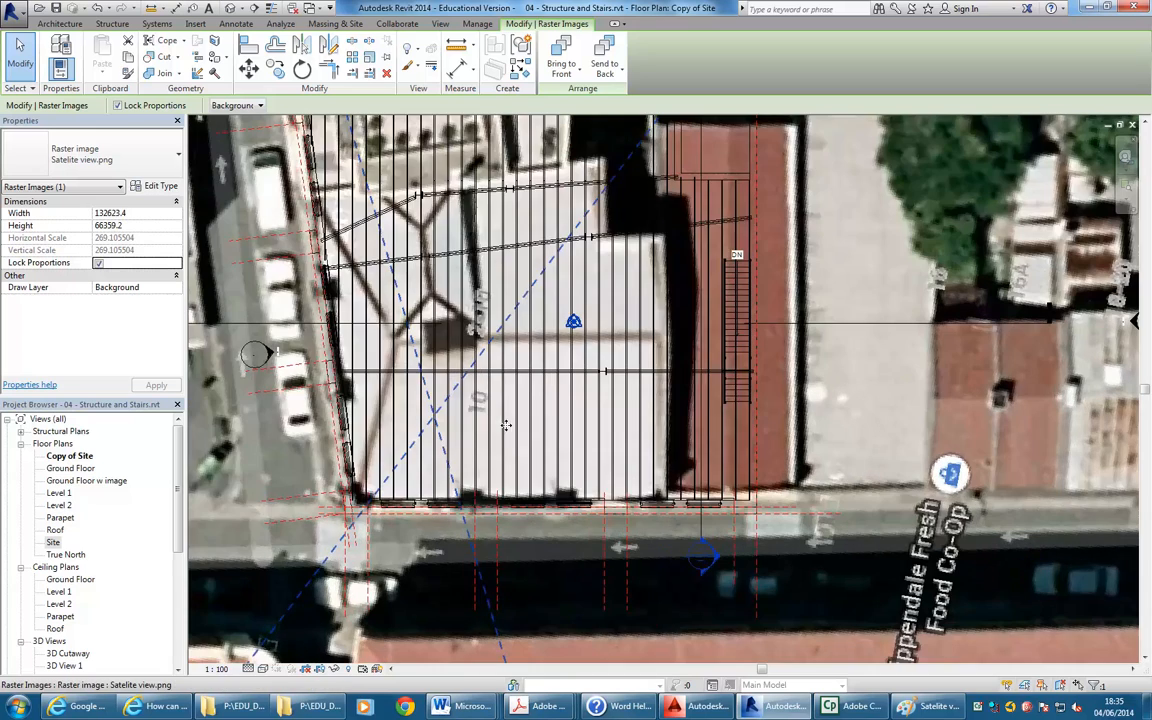
Start a graphical scale of the satellite image with its origin on the reference plane endpoint at the model's lower-left corner
click(370, 57)
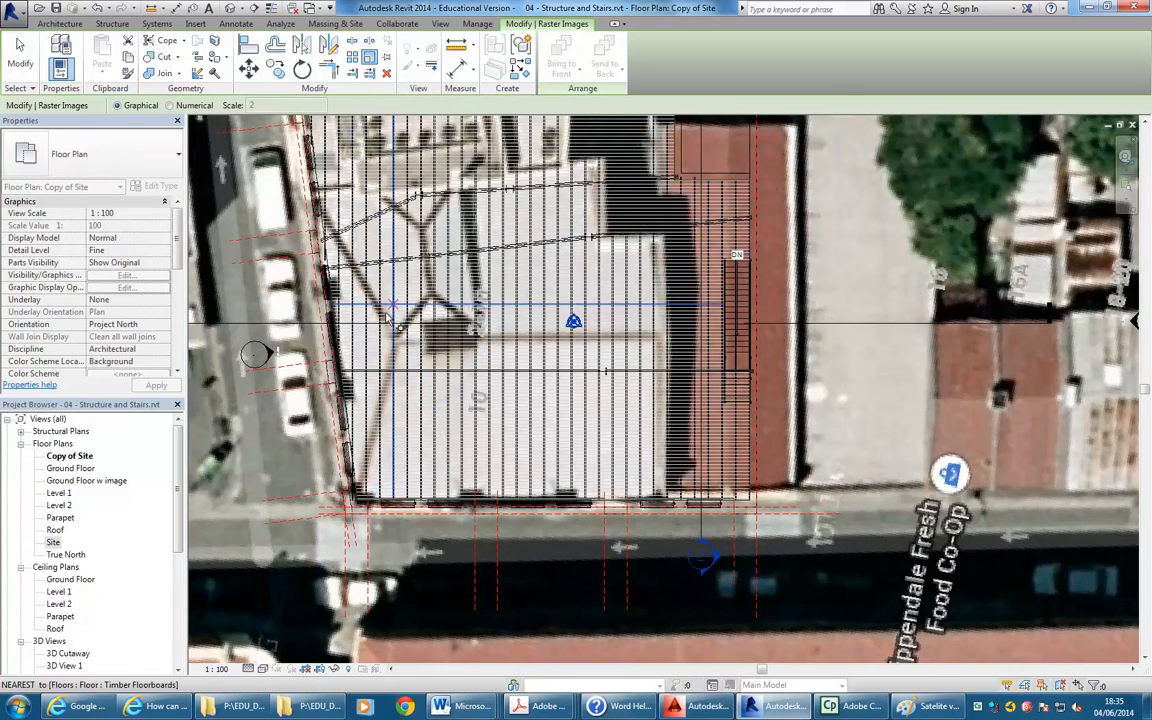
scroll(395, 339, down, 2)
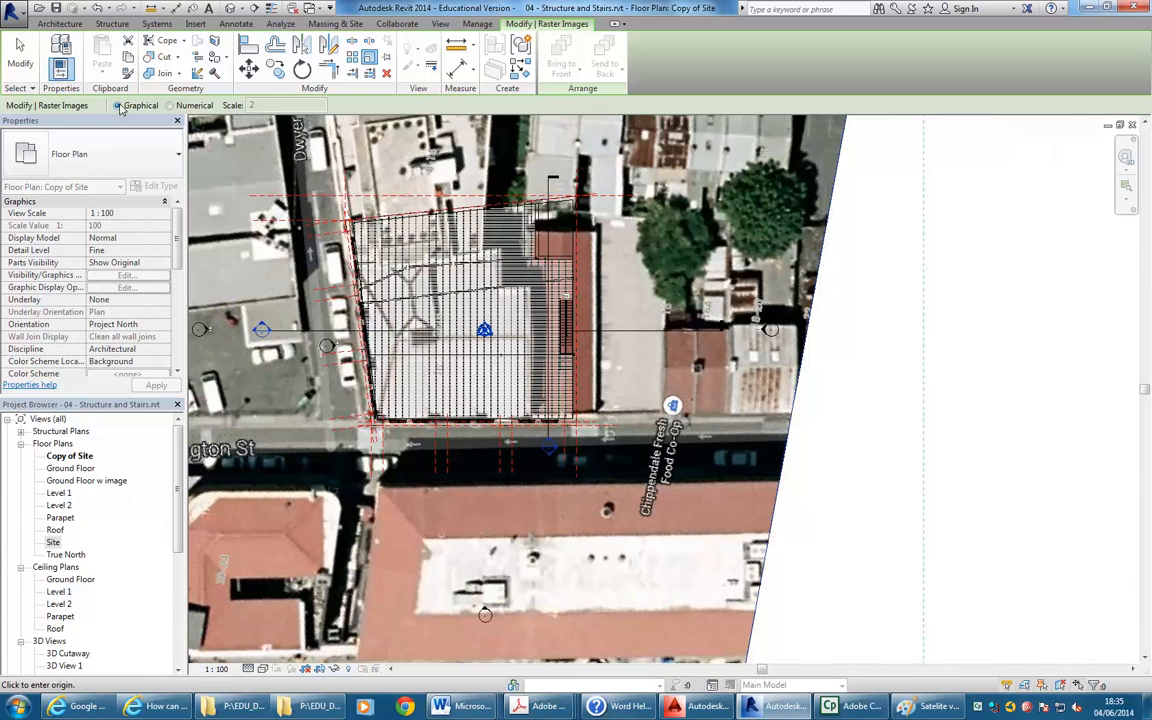
scroll(474, 371, down, 2)
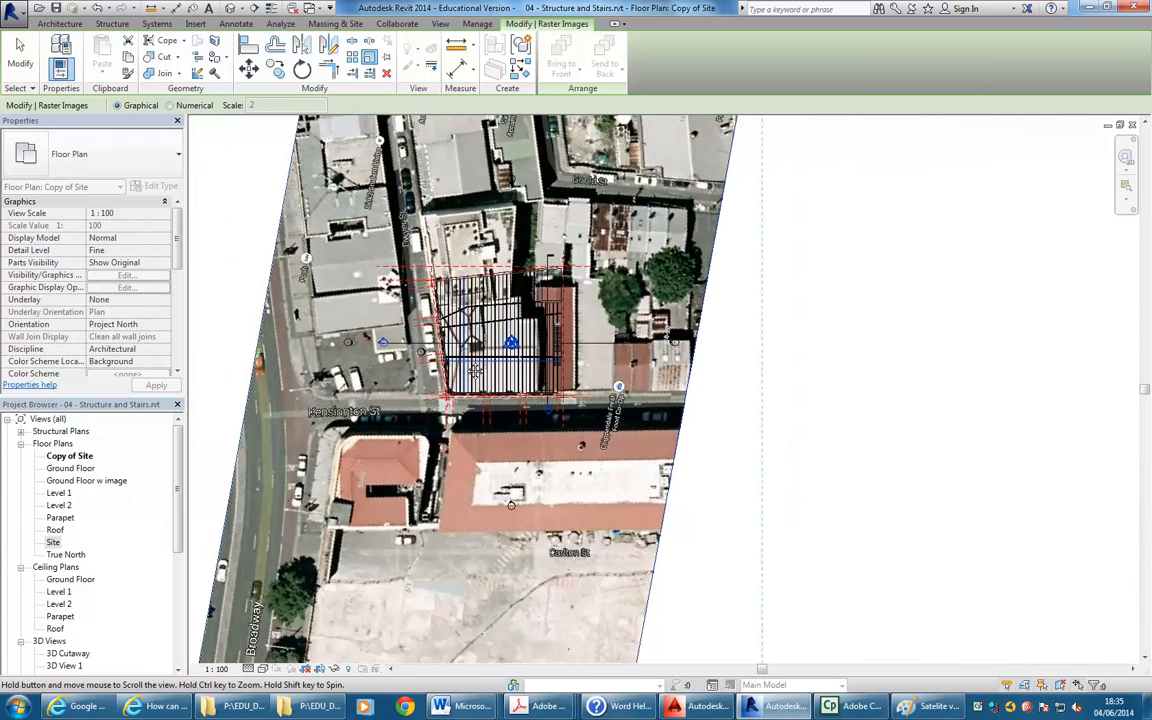
middle_drag(453, 382, 435, 471)
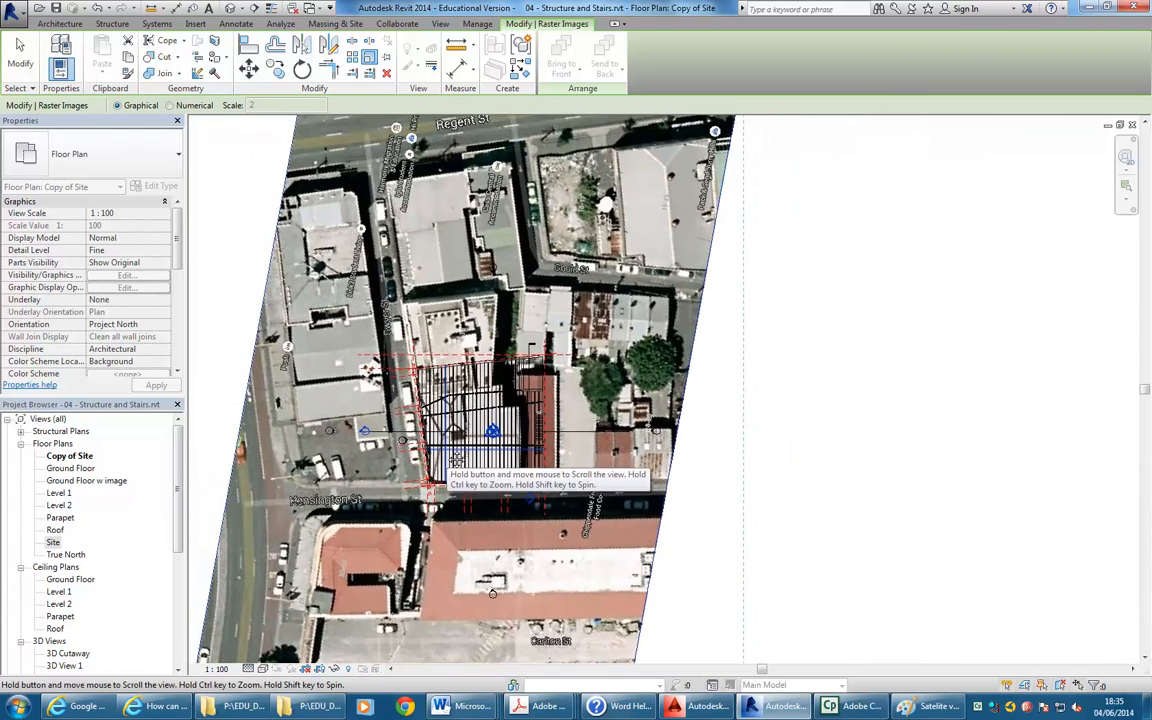
scroll(430, 487, up, 4)
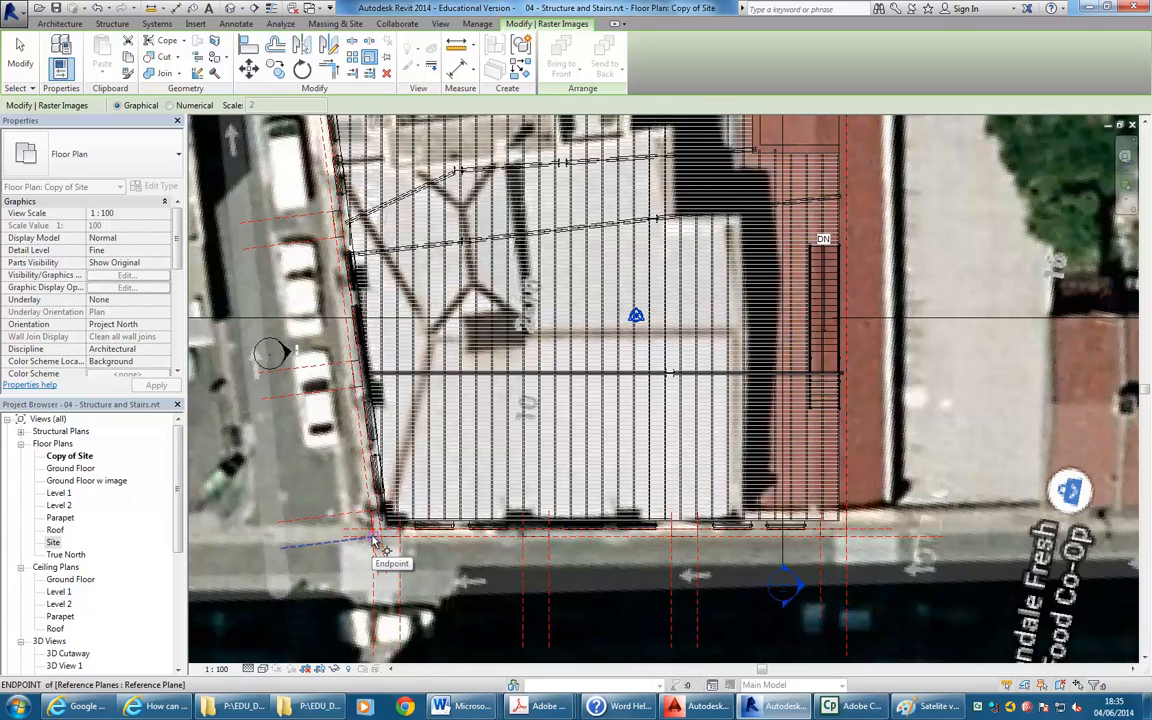
click(374, 541)
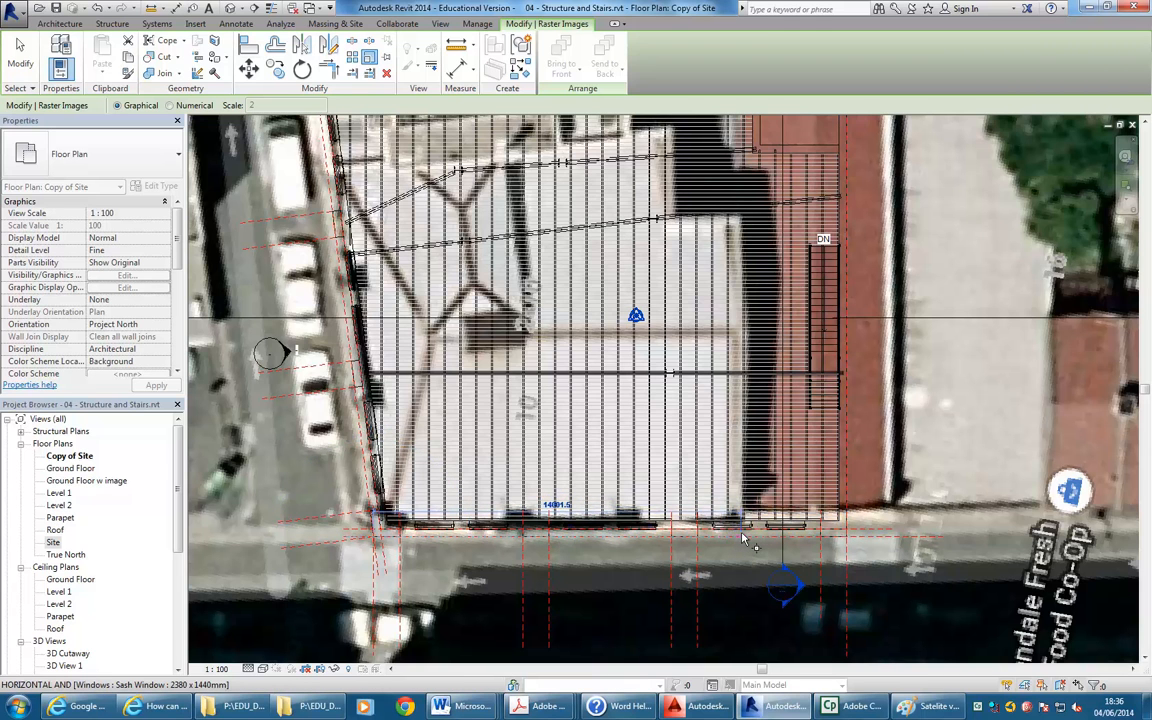
Scale the image from its roof's right edge to the model's right reference plane, giving about 169,700 × 84,900 mm
scroll(745, 540, up, 3)
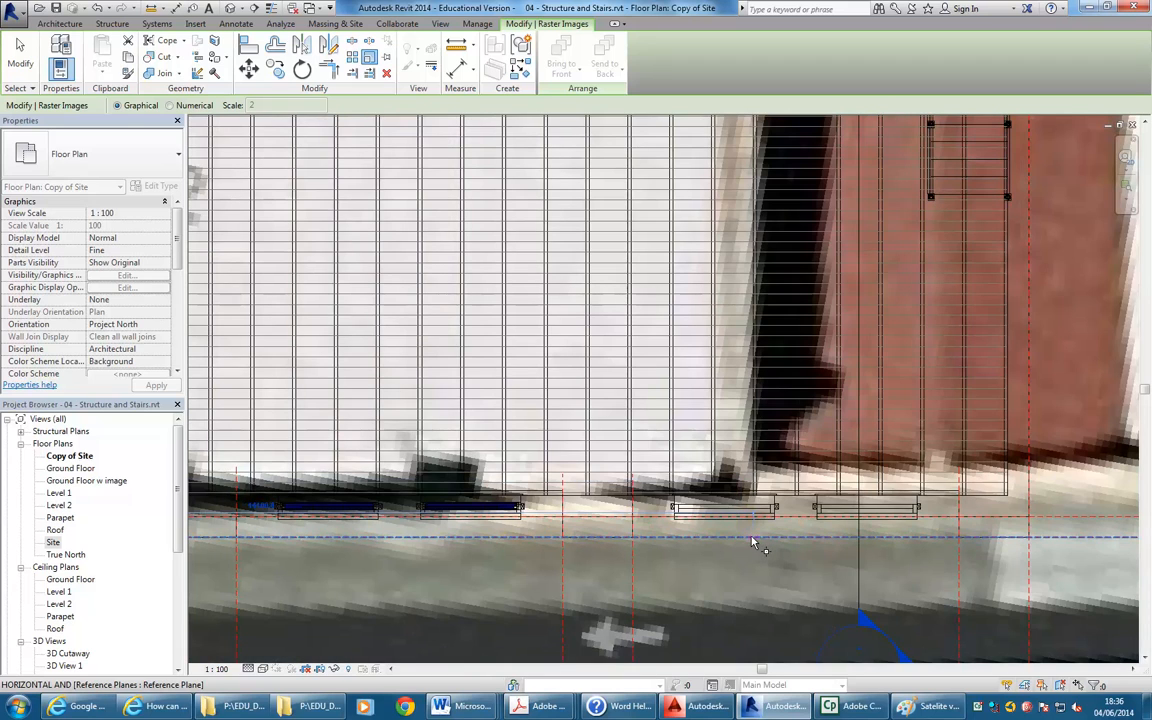
scroll(760, 543, down, 4)
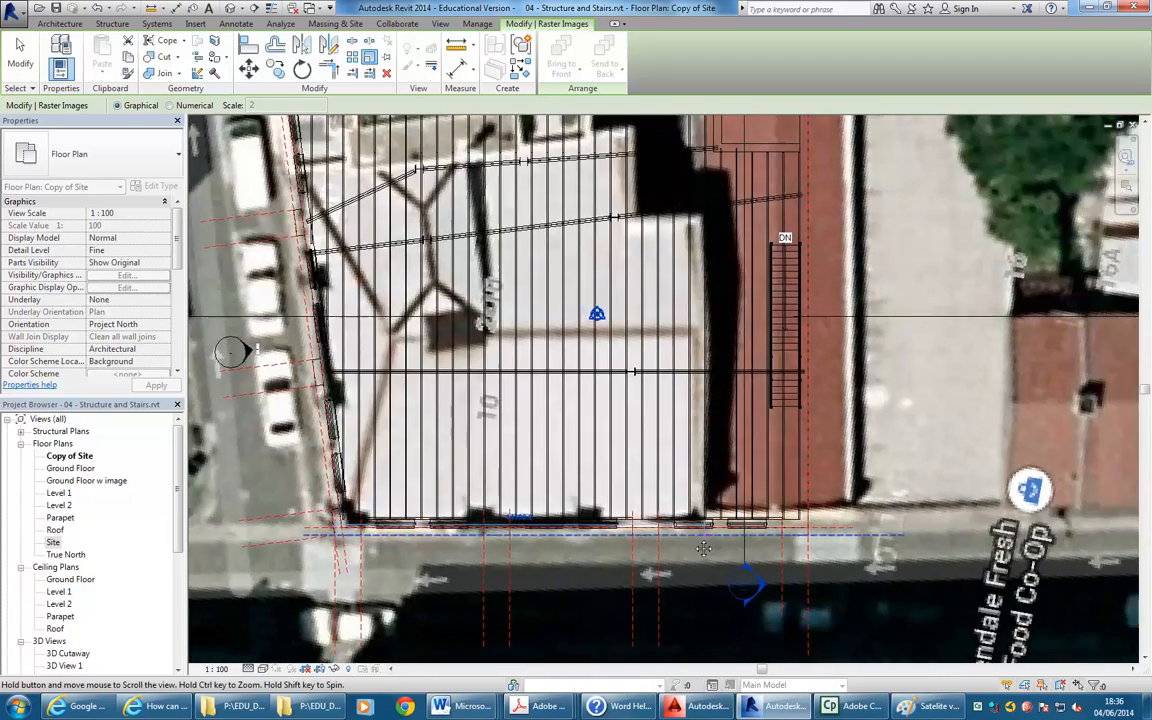
scroll(695, 543, down, 2)
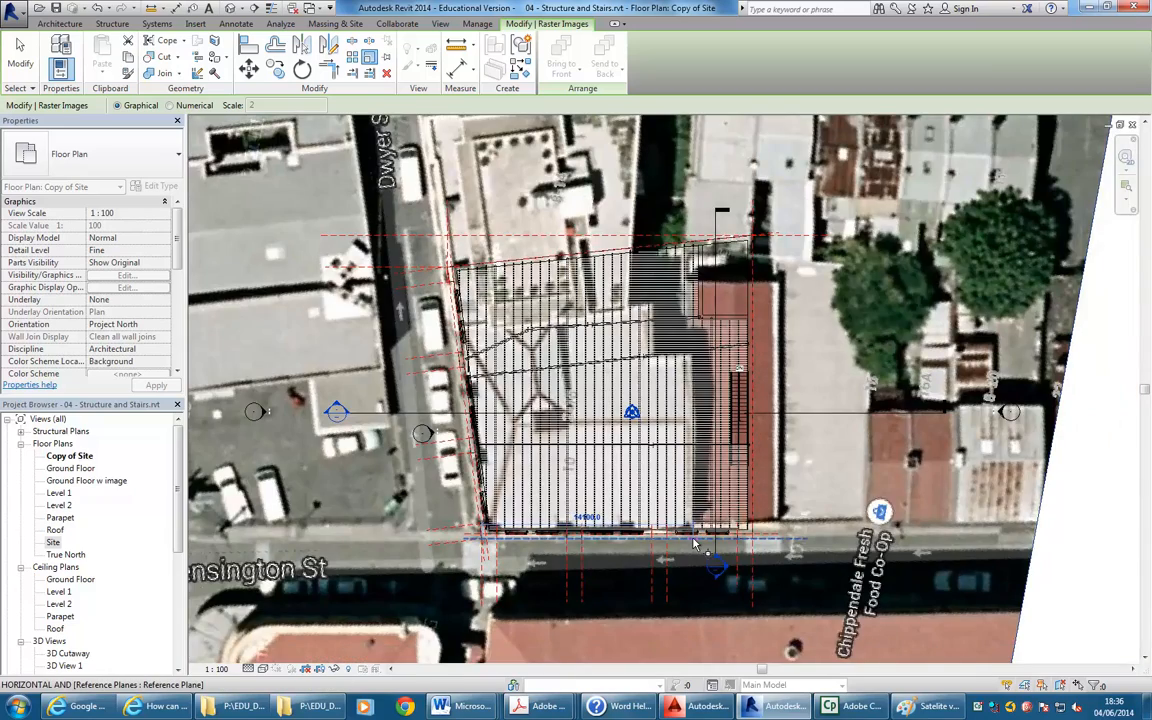
scroll(695, 543, up, 5)
scroll(697, 543, down, 4)
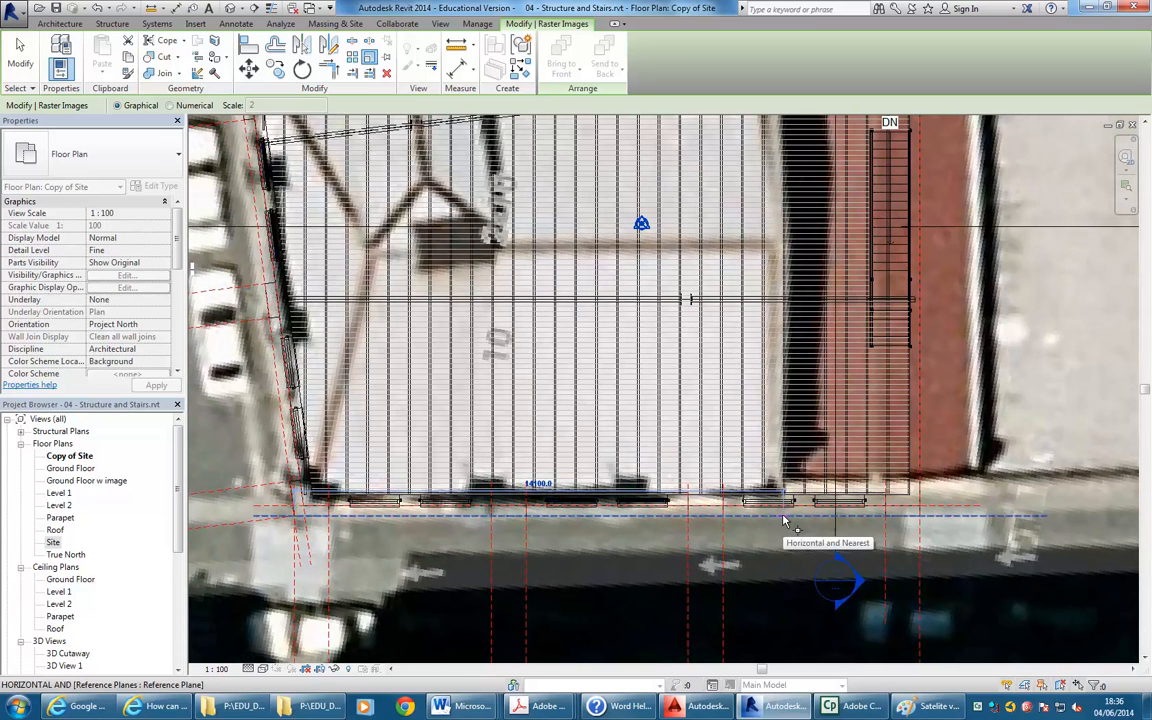
drag(784, 520, 918, 518)
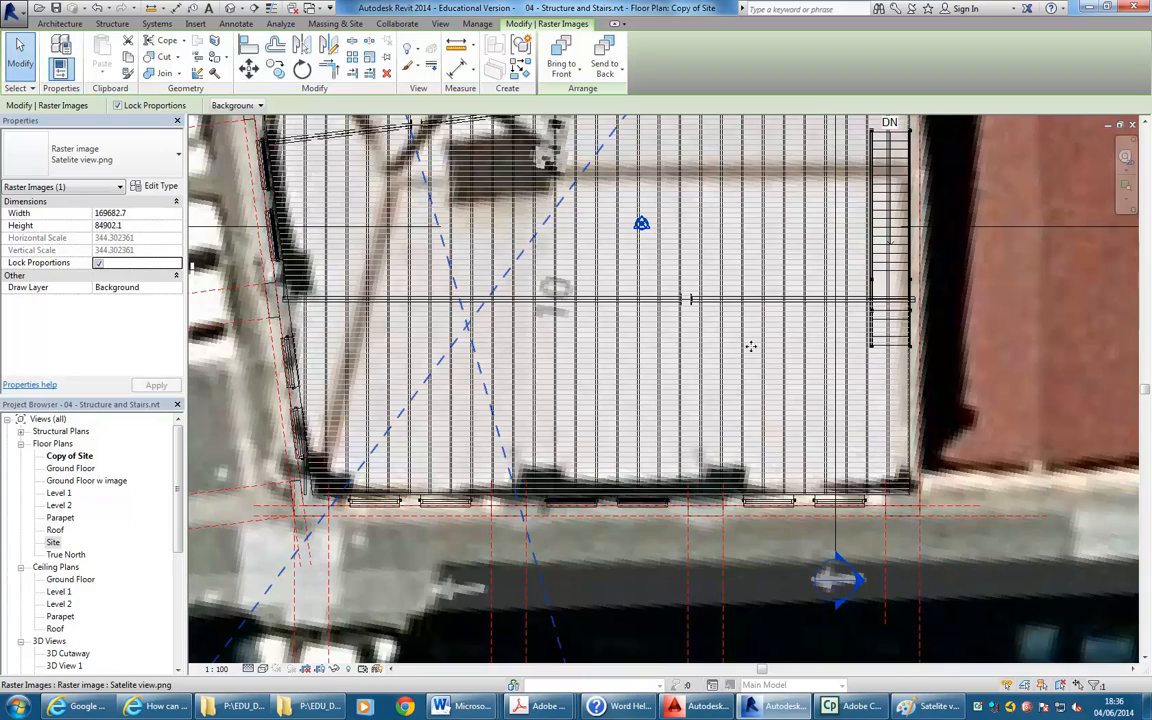
scroll(857, 411, down, 5)
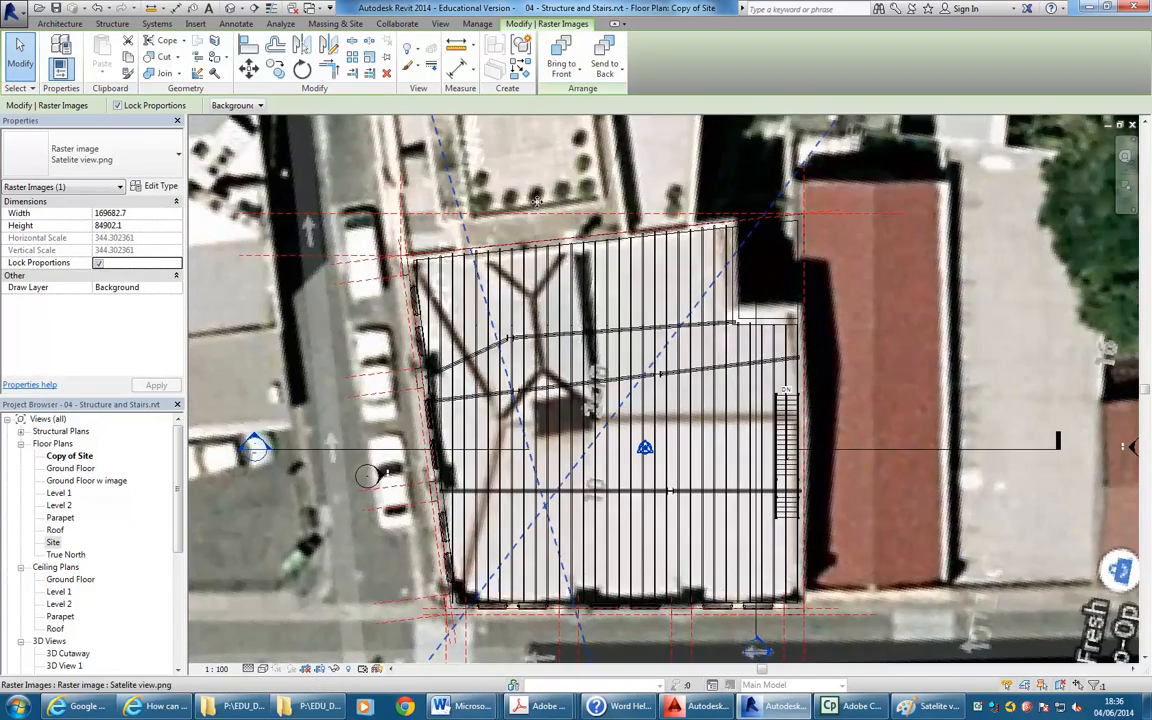
Examine the scaled satellite image around the building, and compare the copied plan with the original Site floor plan
scroll(407, 248, down, 1)
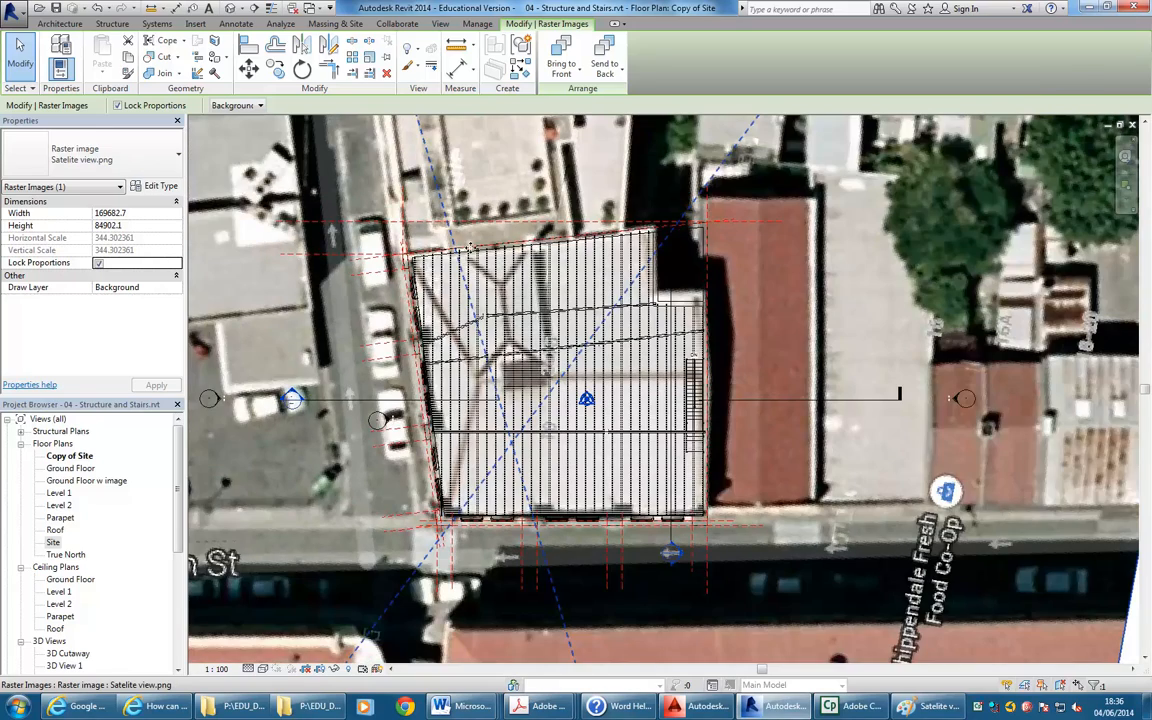
scroll(407, 248, down, 1)
middle_drag(512, 307, 601, 376)
scroll(531, 339, down, 2)
click(284, 328)
middle_drag(284, 328, 290, 302)
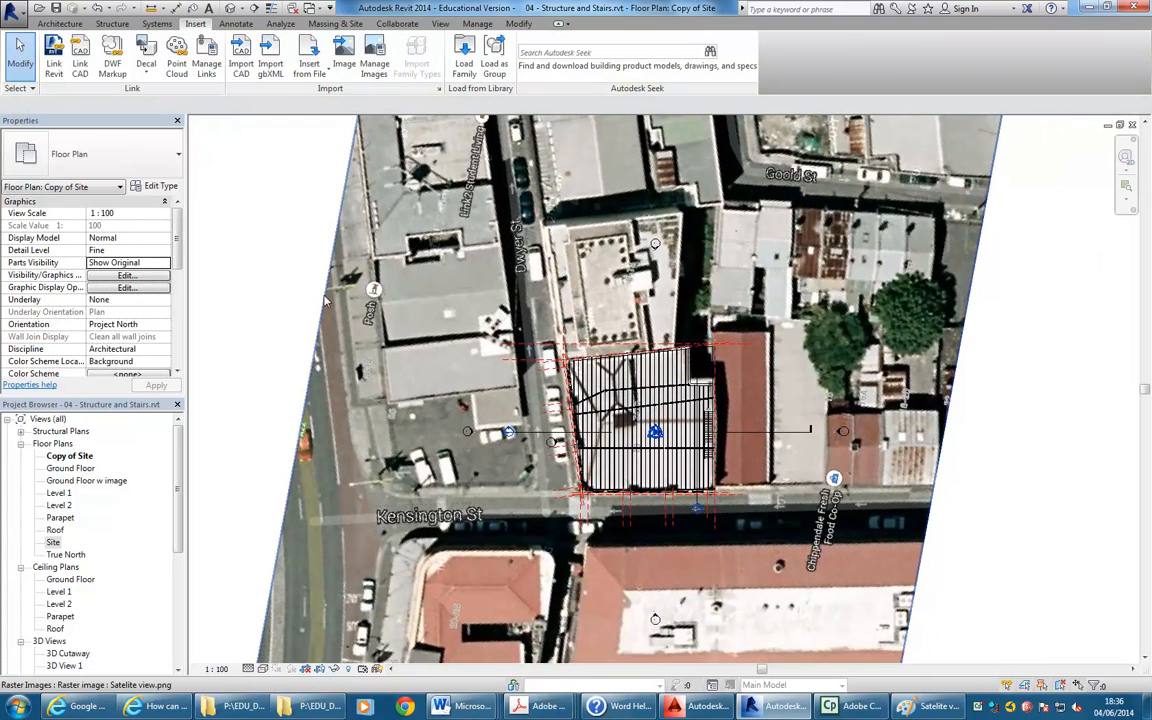
double_click(55, 542)
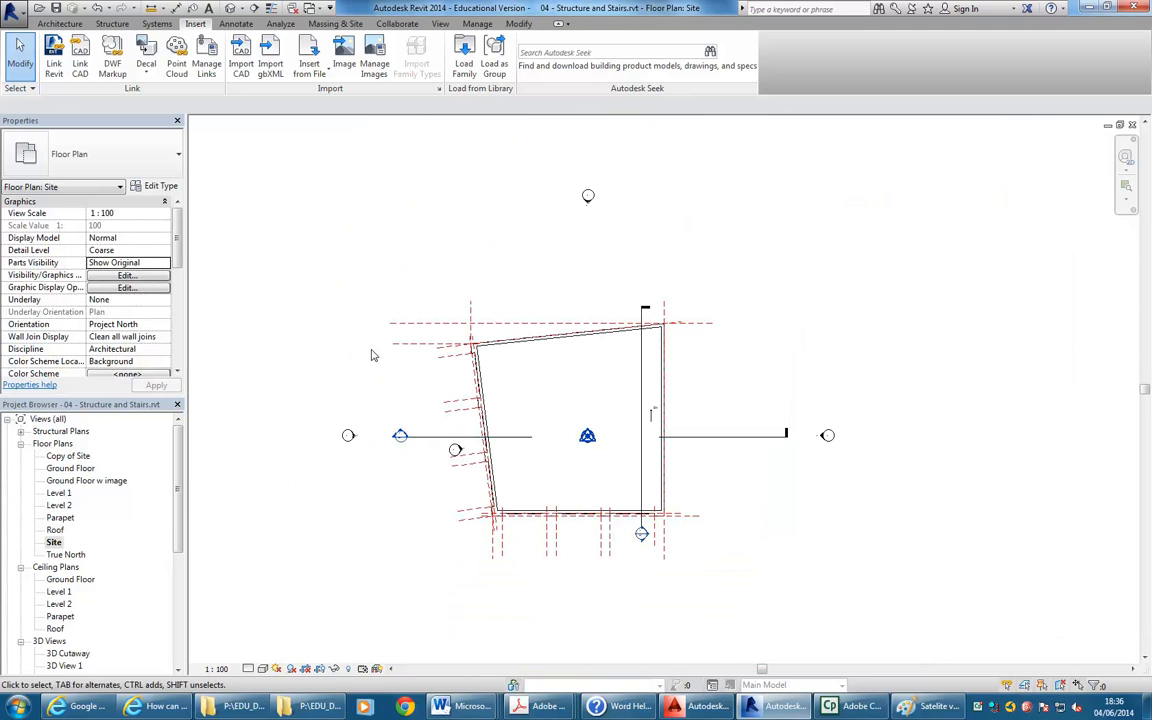
double_click(67, 456)
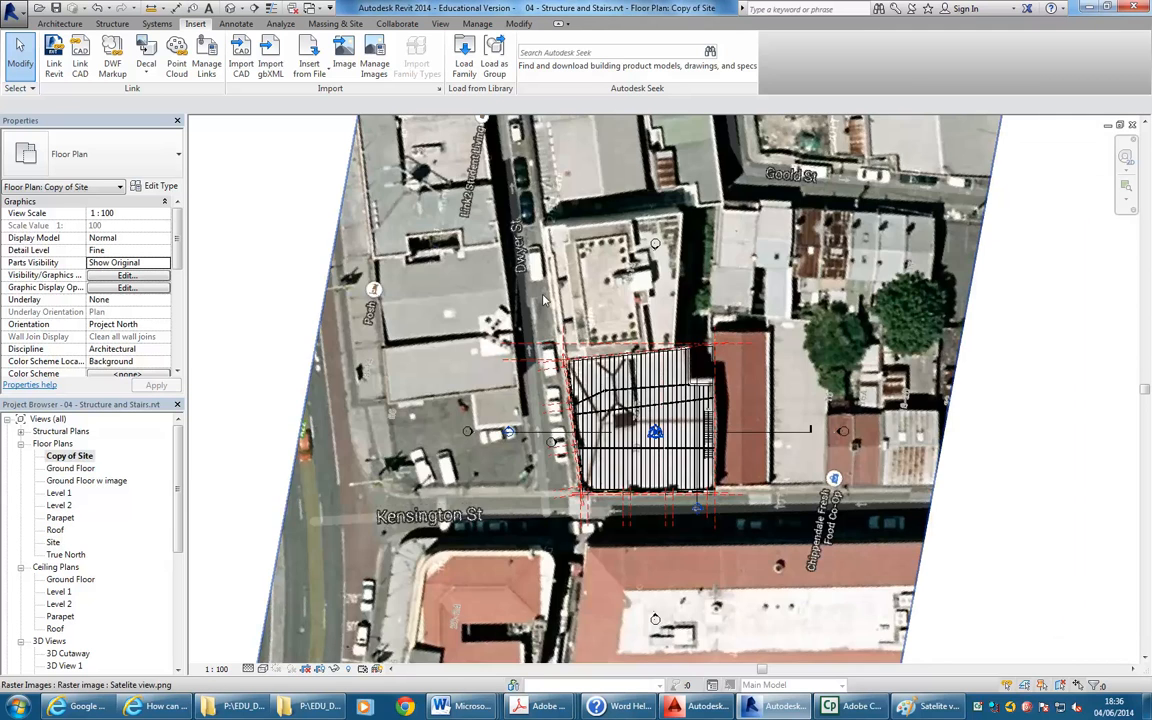
Rename the Copy of Site floor plan as Site w image
right_click(69, 456)
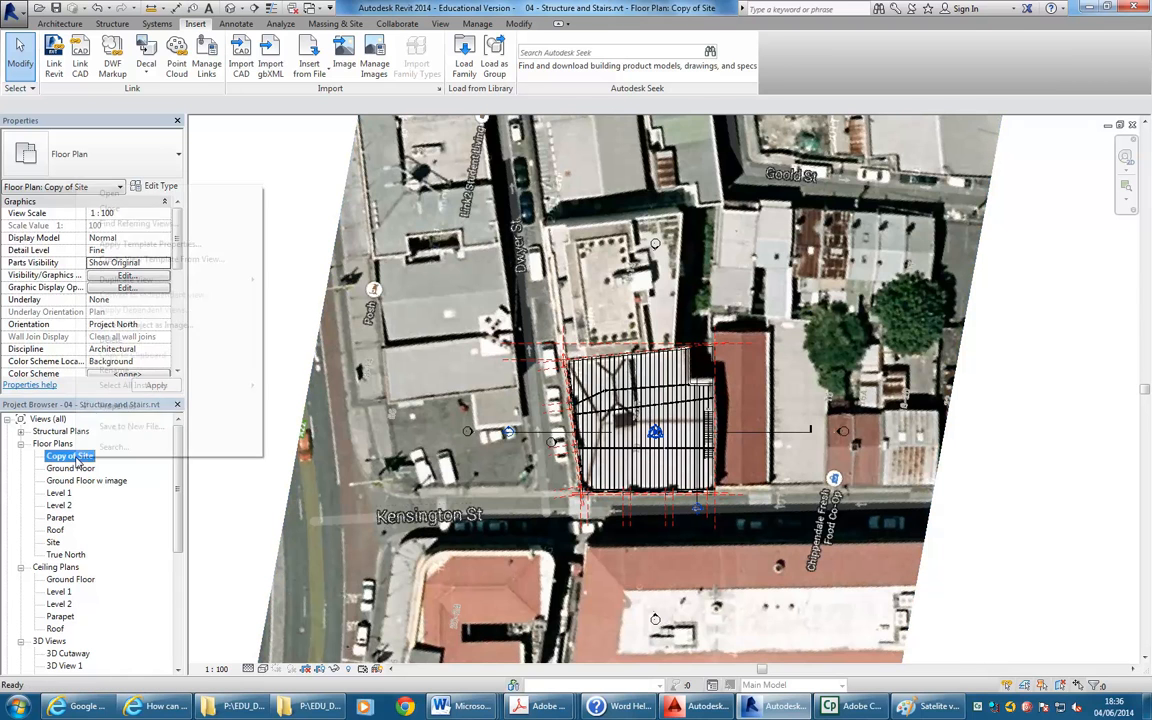
click(110, 374)
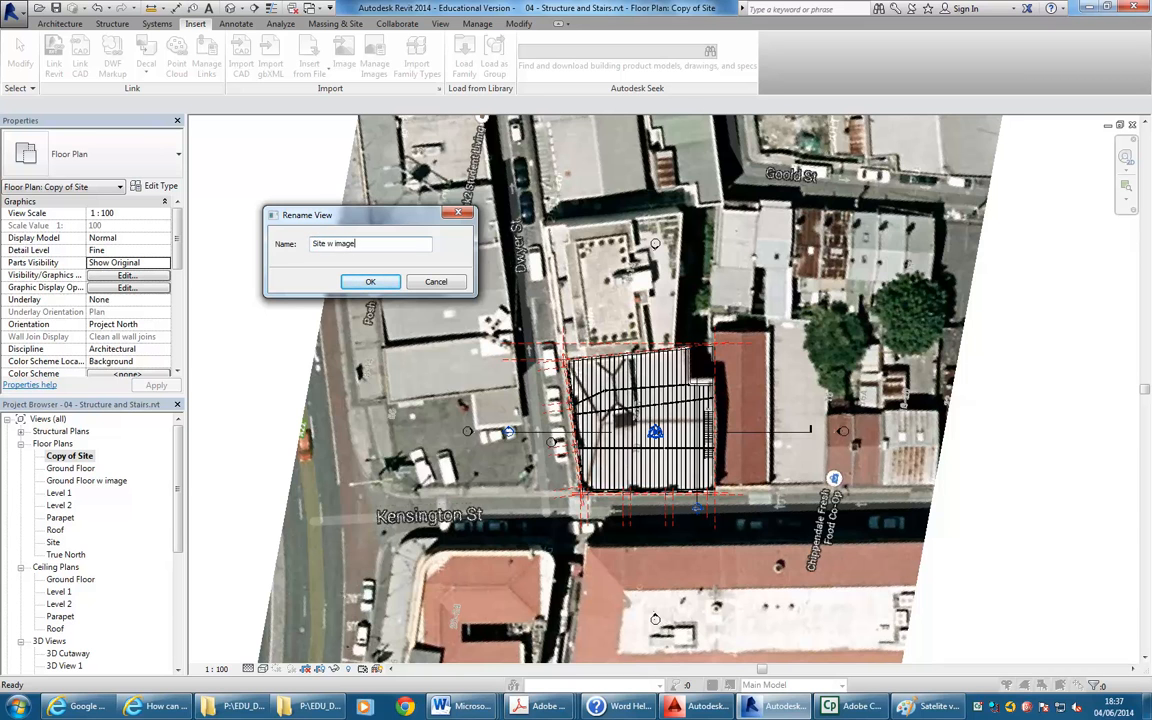
click(370, 282)
scroll(500, 352, down, 2)
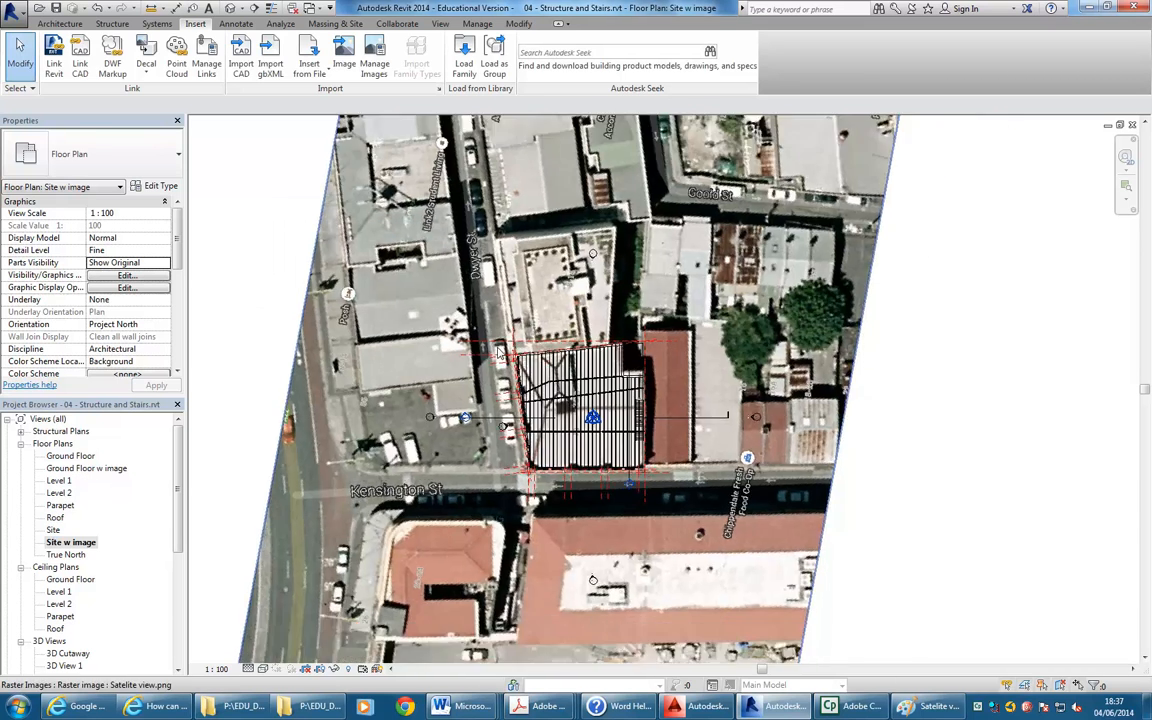
middle_drag(518, 321, 444, 253)
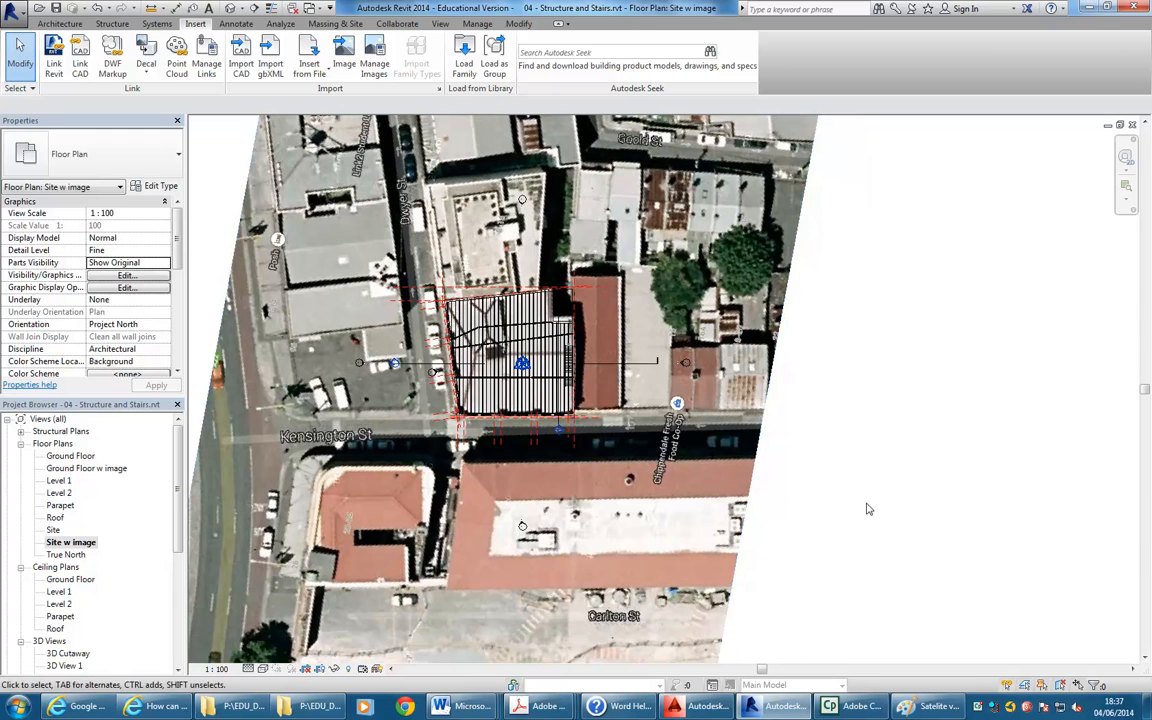
middle_drag(482, 328, 489, 385)
scroll(503, 374, up, 1)
scroll(519, 265, down, 1)
middle_drag(519, 265, 531, 290)
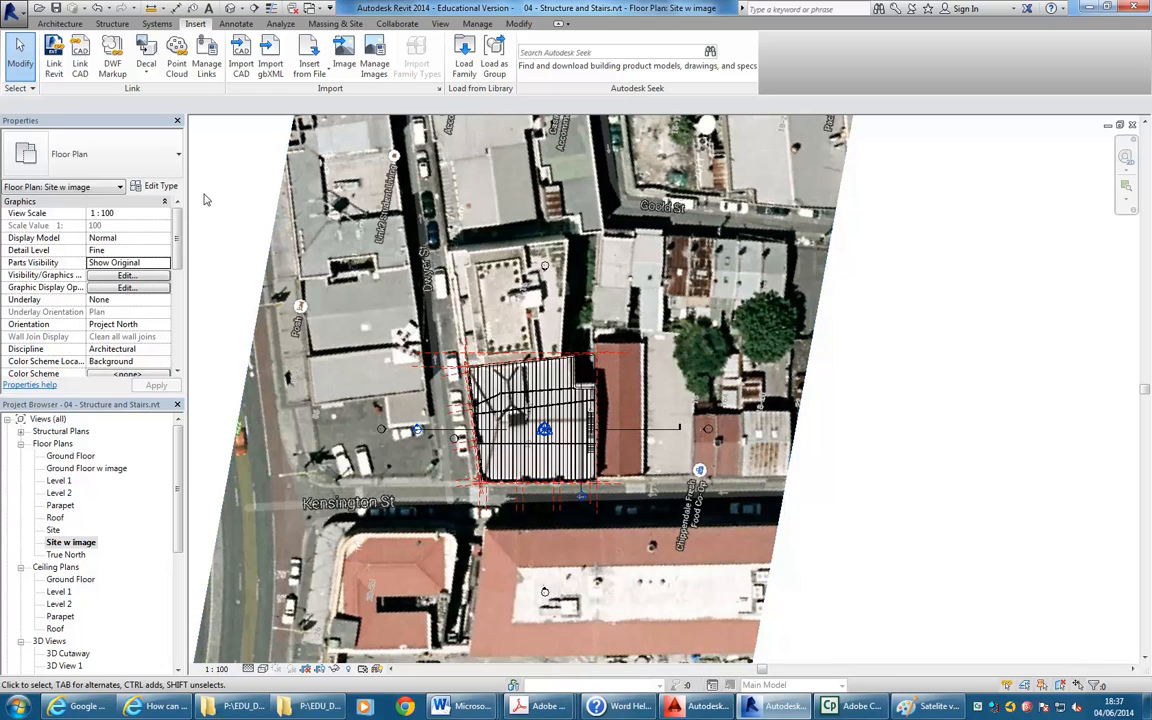
Create a four-point toposurface at absolute elevation -100 around the building and its neighbouring streets, and finish the surface
click(334, 23)
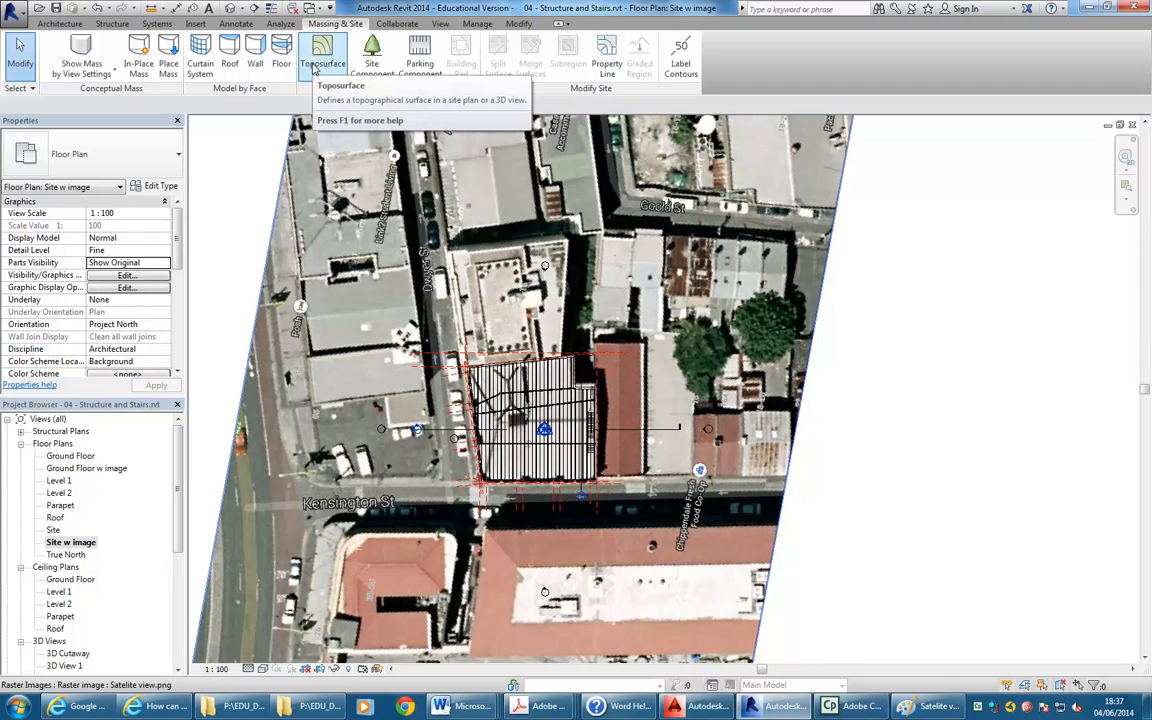
scroll(408, 277, down, 2)
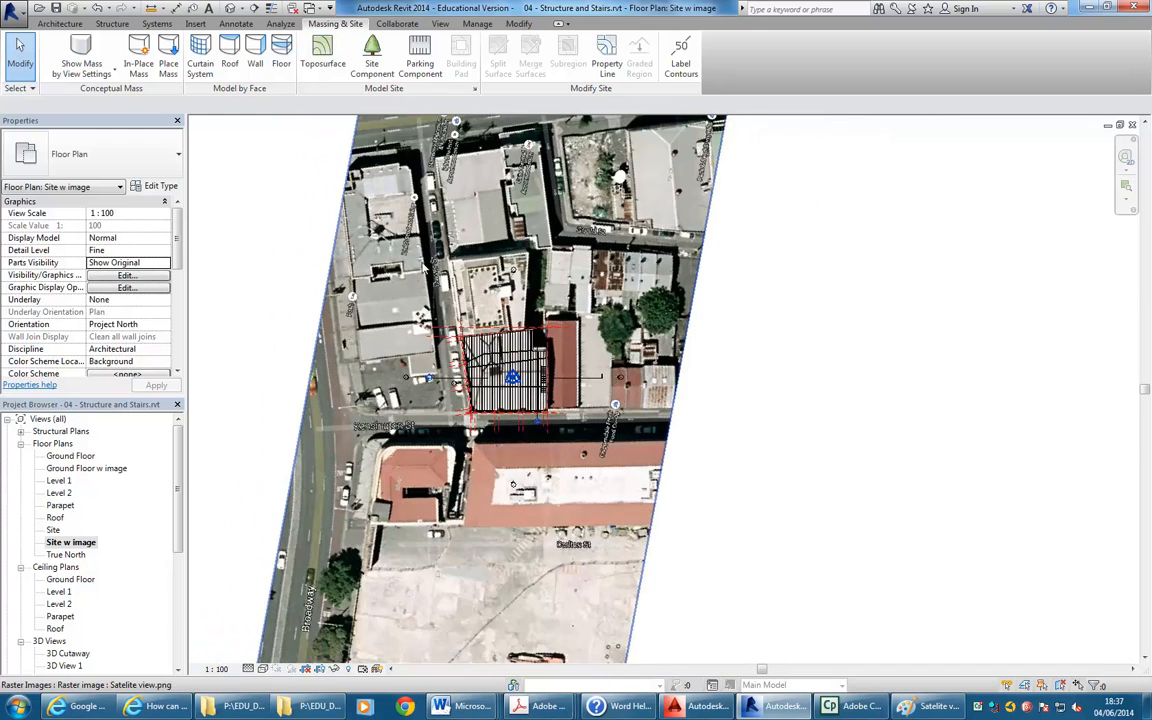
scroll(409, 172, down, 1)
middle_drag(409, 172, 417, 229)
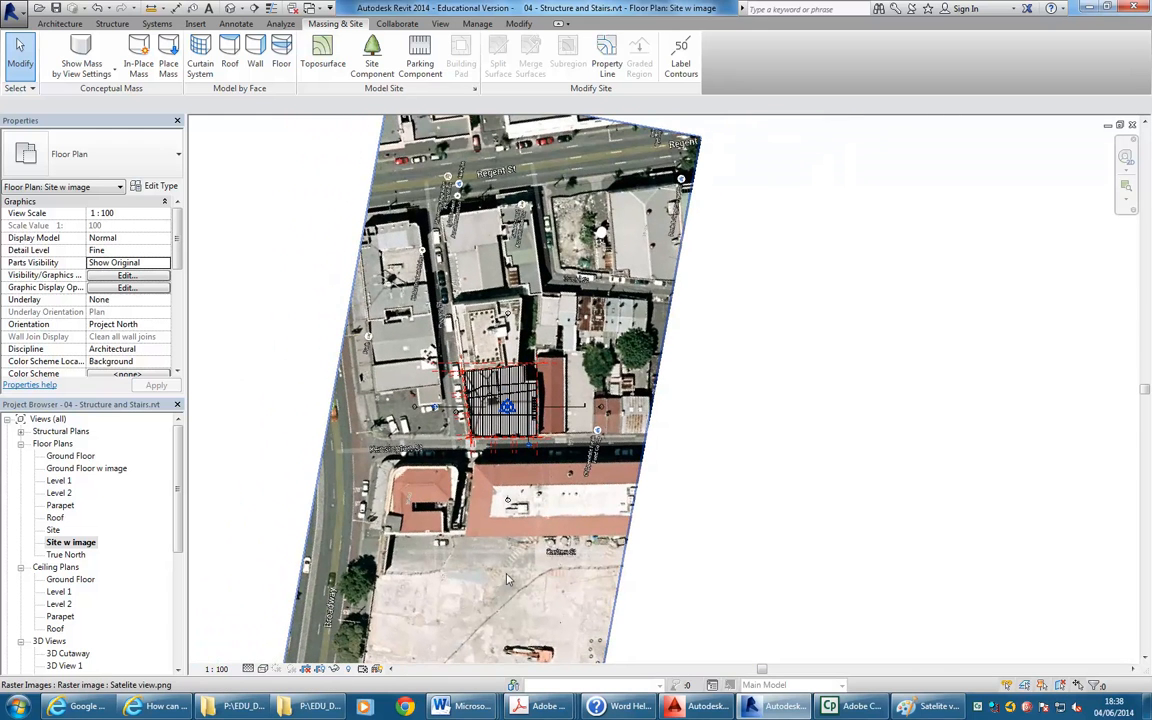
click(328, 60)
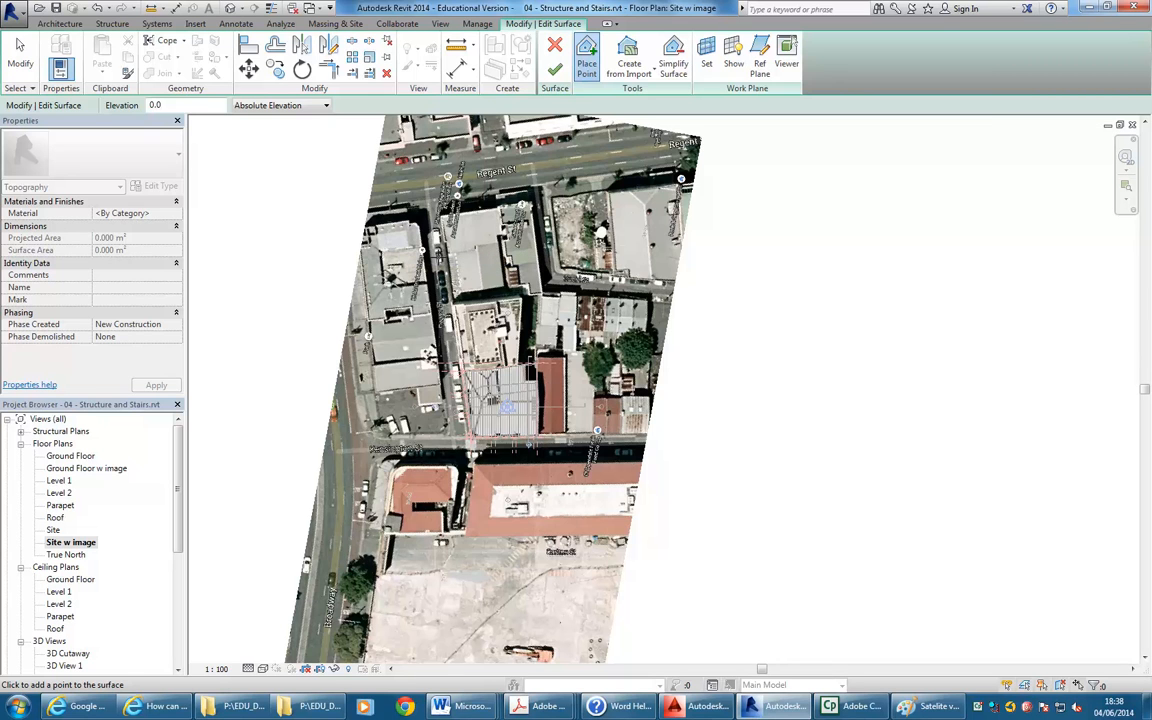
double_click(178, 105)
text(-10)
click(321, 234)
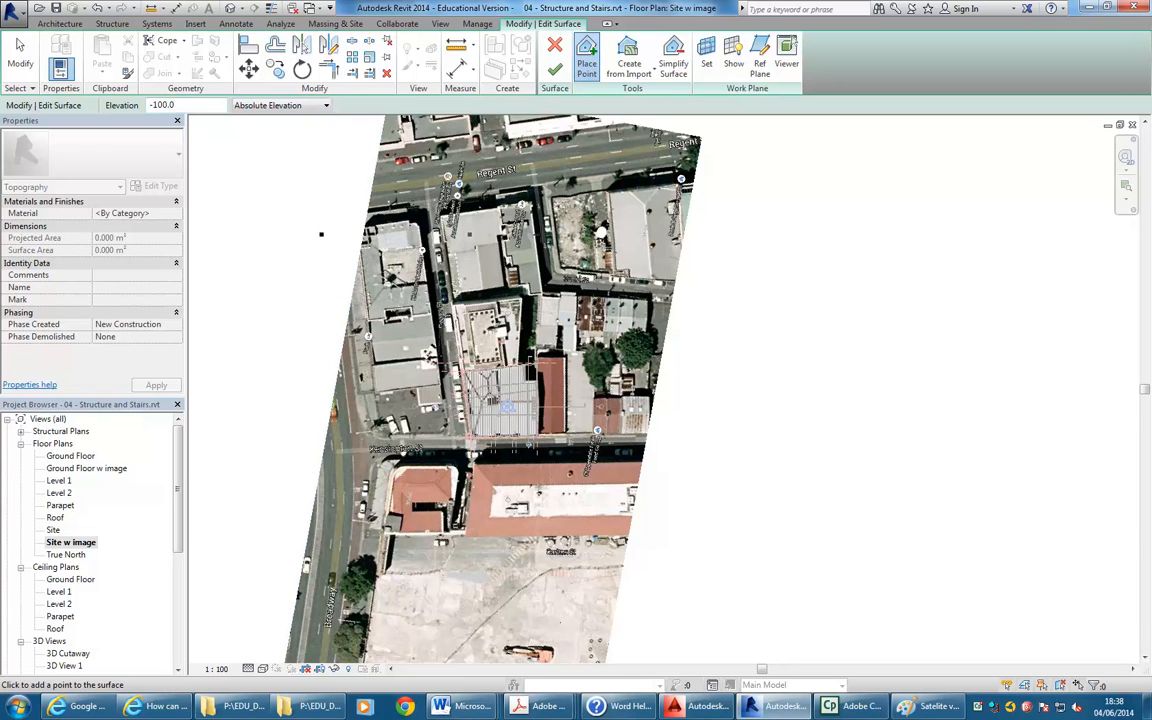
click(669, 234)
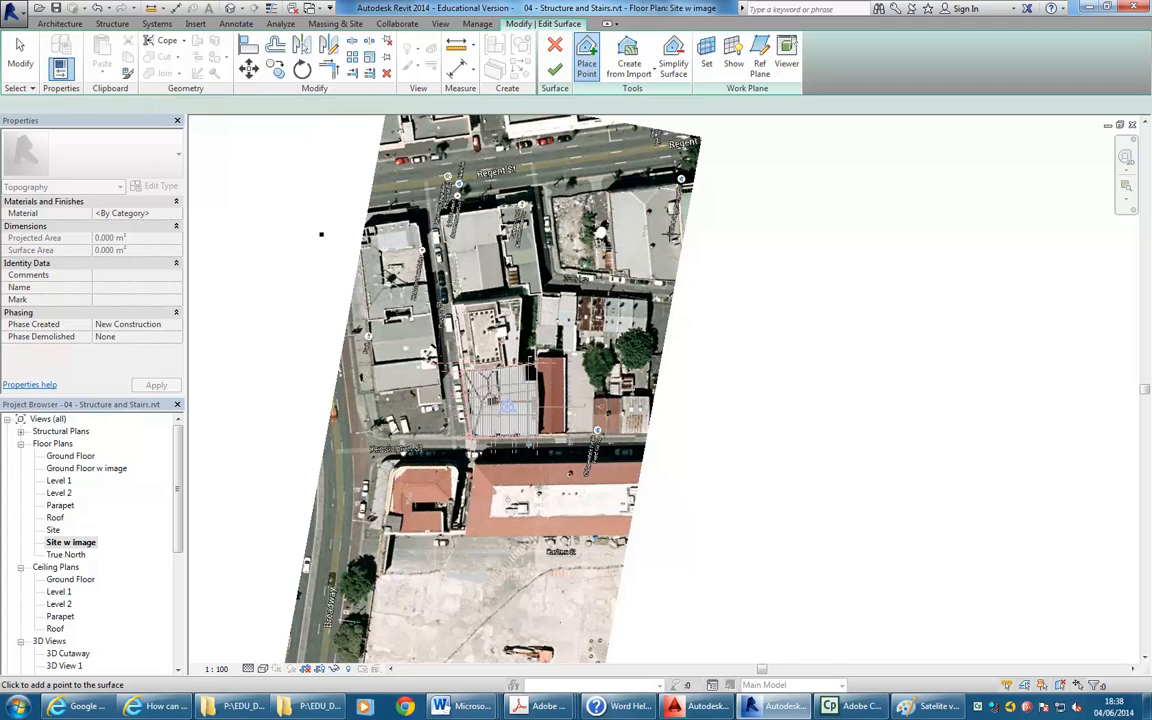
click(680, 555)
click(284, 549)
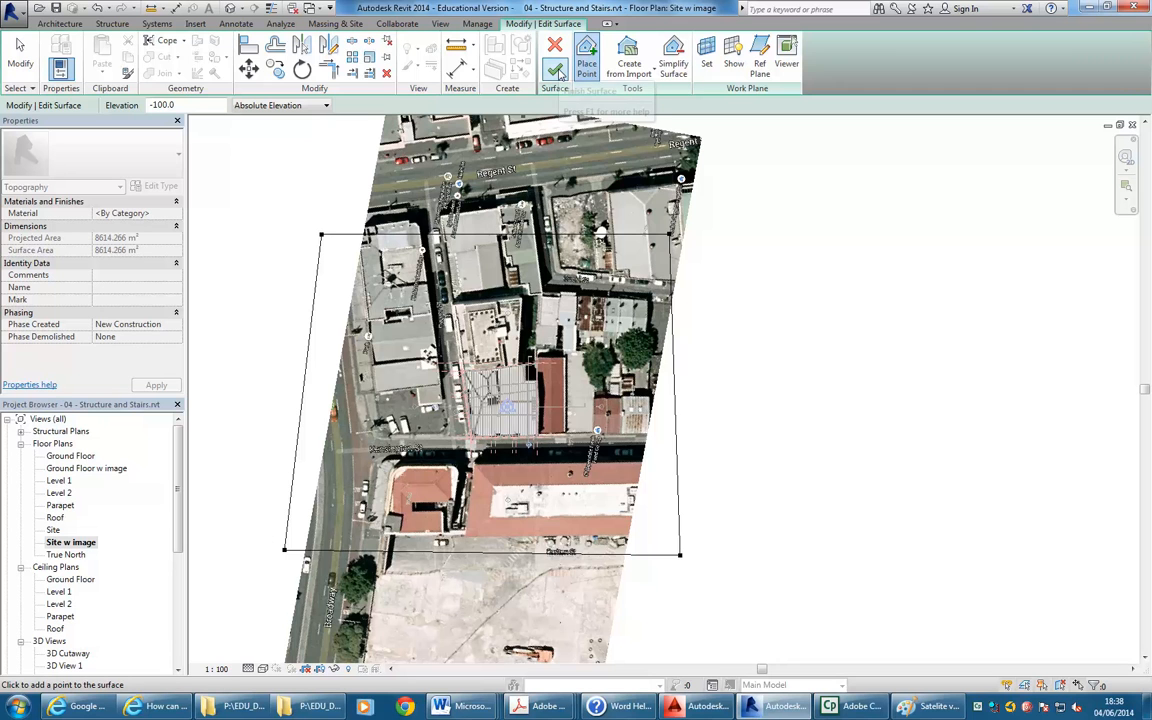
click(556, 70)
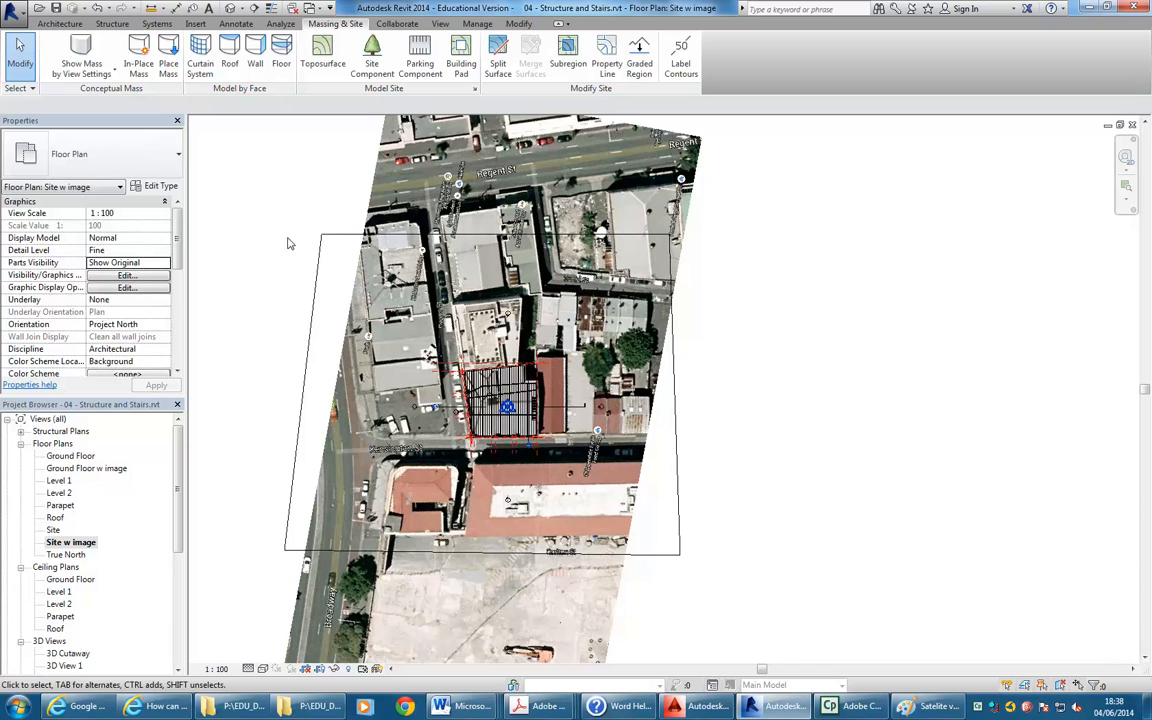
Open the default 3D view with shaded display and check the toposurface around the building
scroll(283, 218, up, 2)
middle_drag(249, 180, 273, 214)
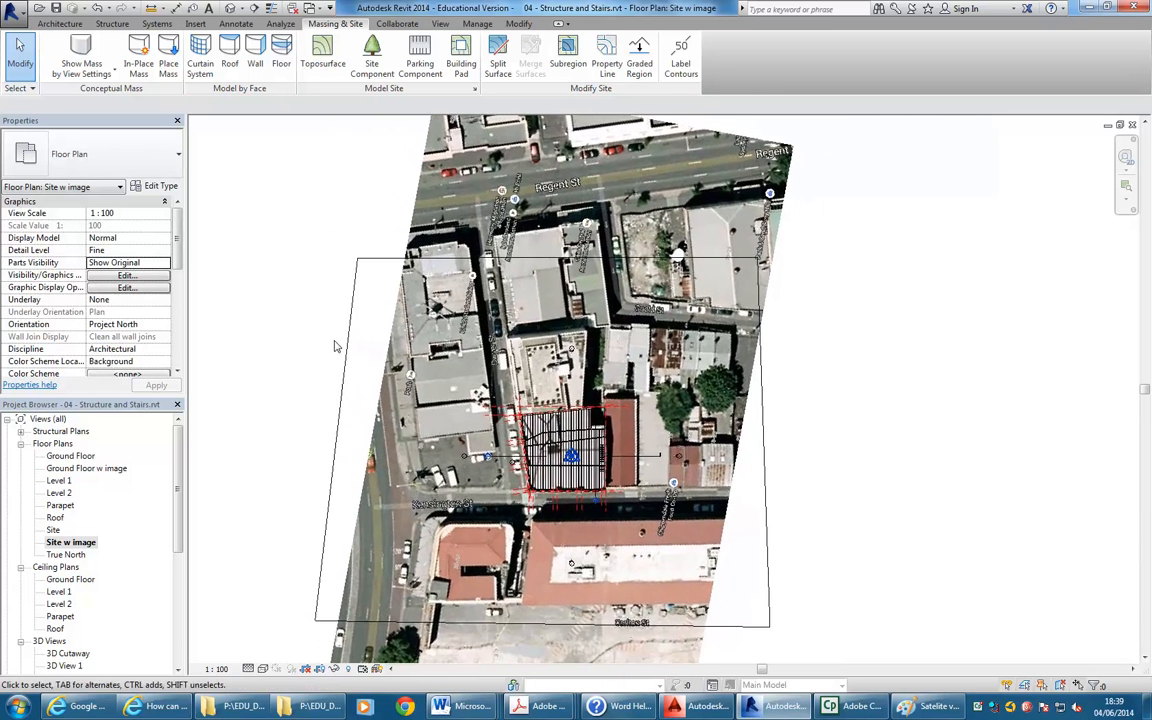
click(231, 8)
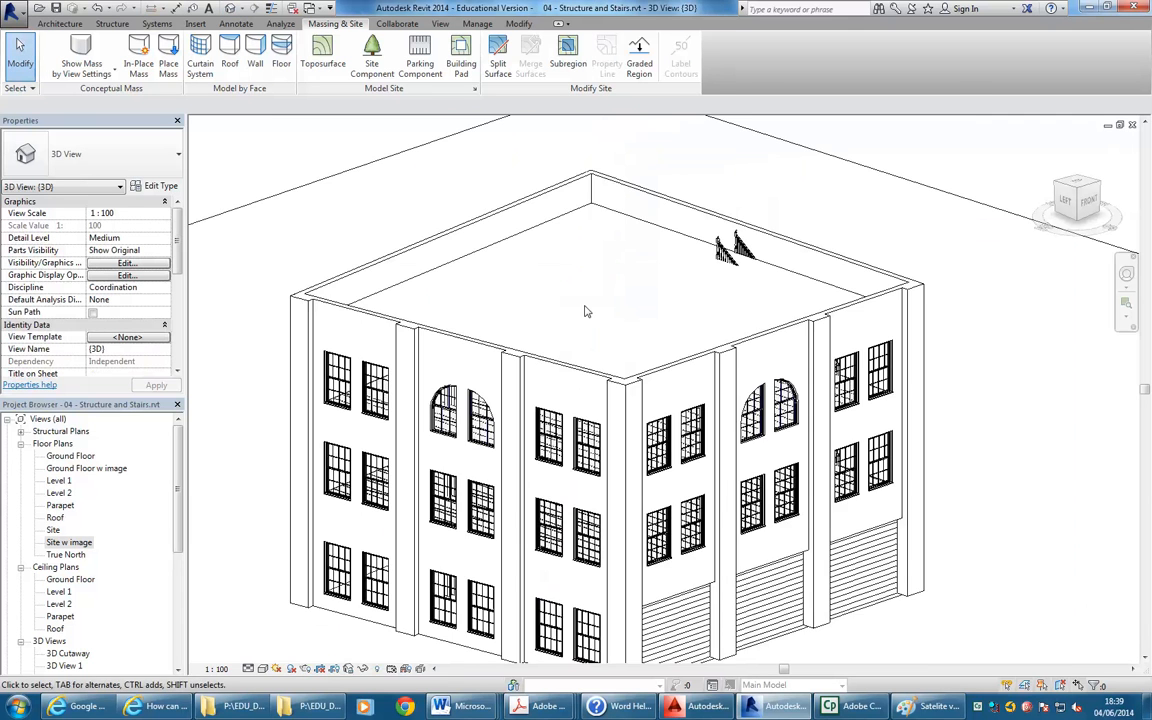
scroll(586, 311, down, 5)
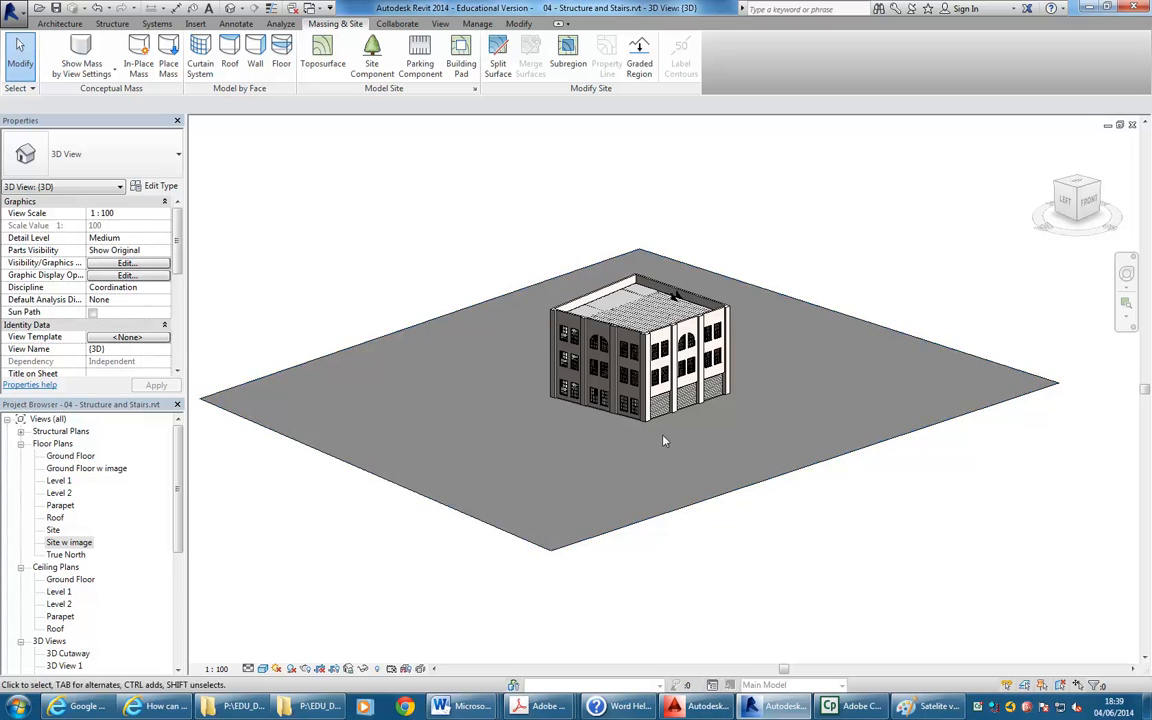
scroll(662, 440, up, 8)
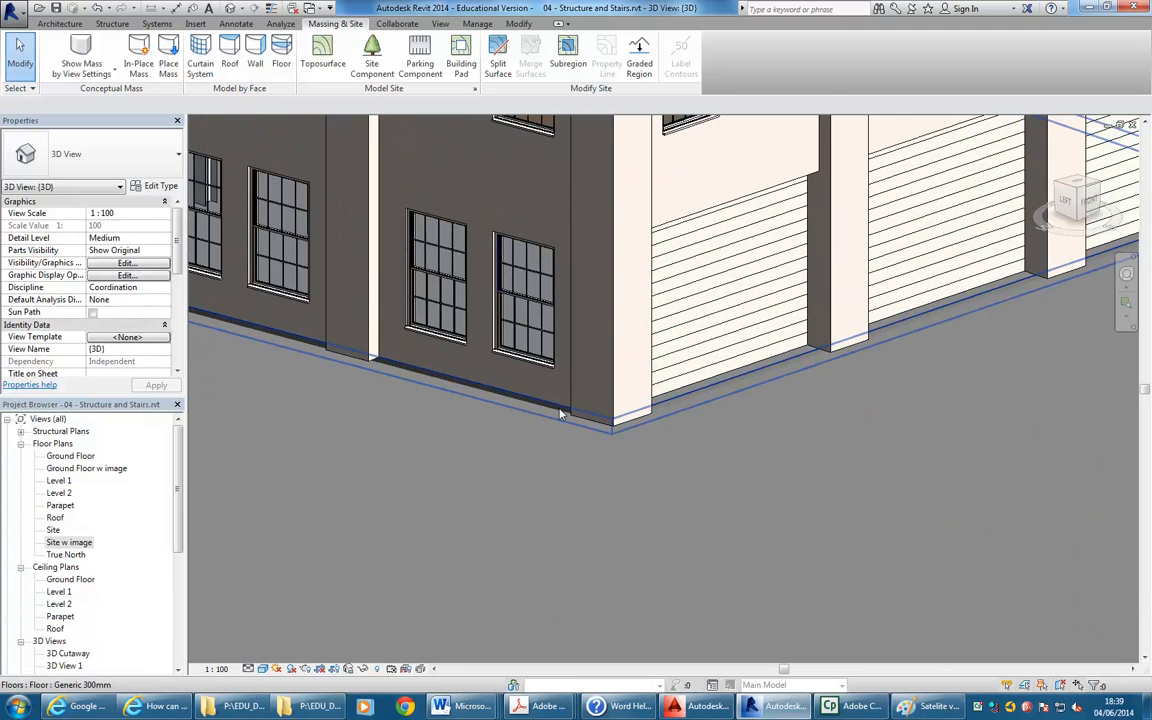
Examine how the ground floor slab's edge and the wall bases meet the toposurface around the overhead doors
click(561, 413)
scroll(640, 440, down, 5)
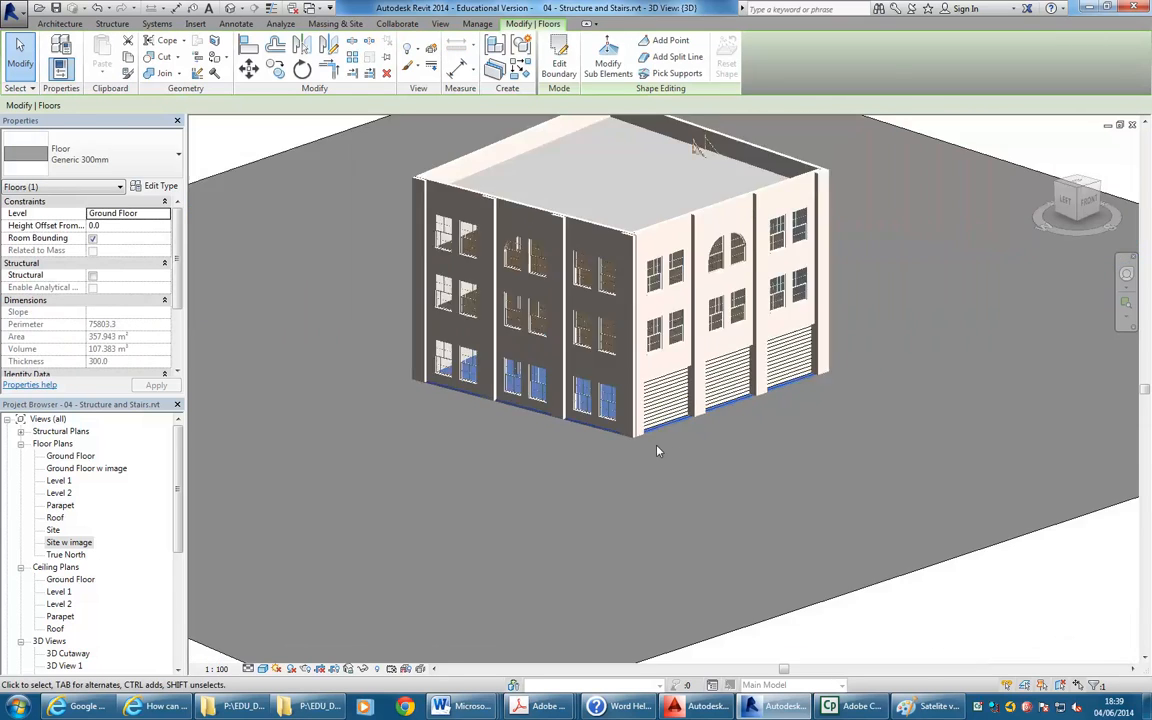
scroll(657, 451, down, 5)
shift+middle_drag(689, 455, 604, 471)
scroll(660, 420, up, 8)
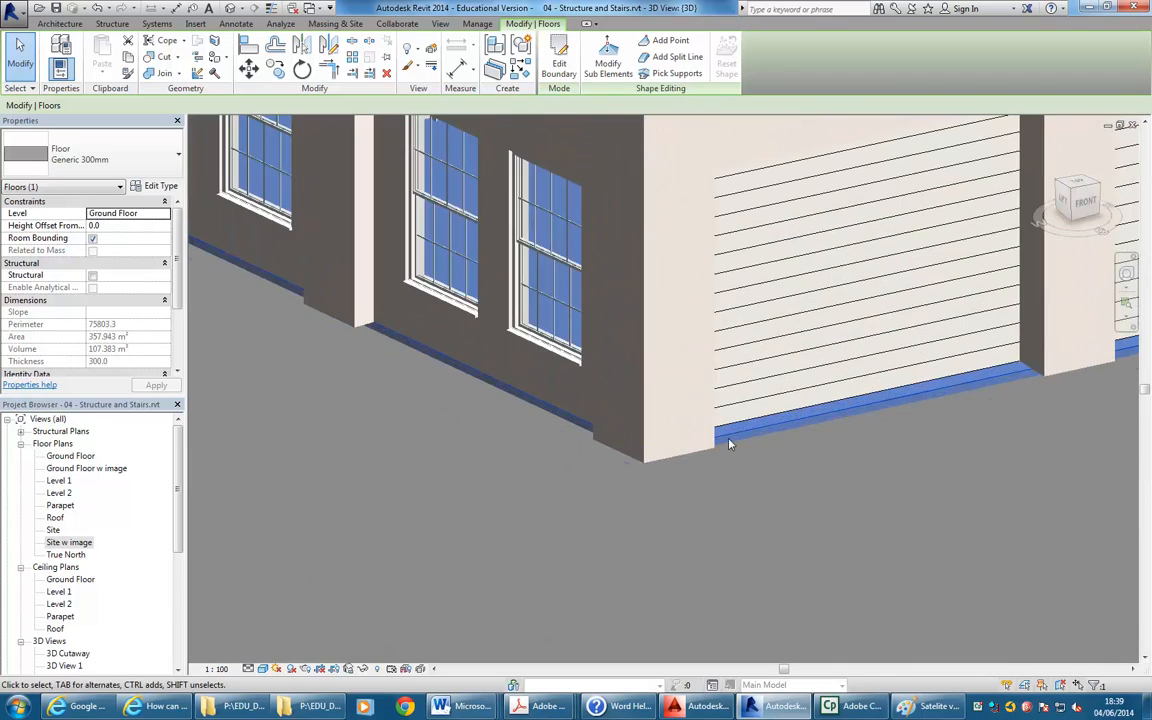
middle_drag(902, 447, 688, 476)
click(688, 476)
scroll(840, 398, up, 4)
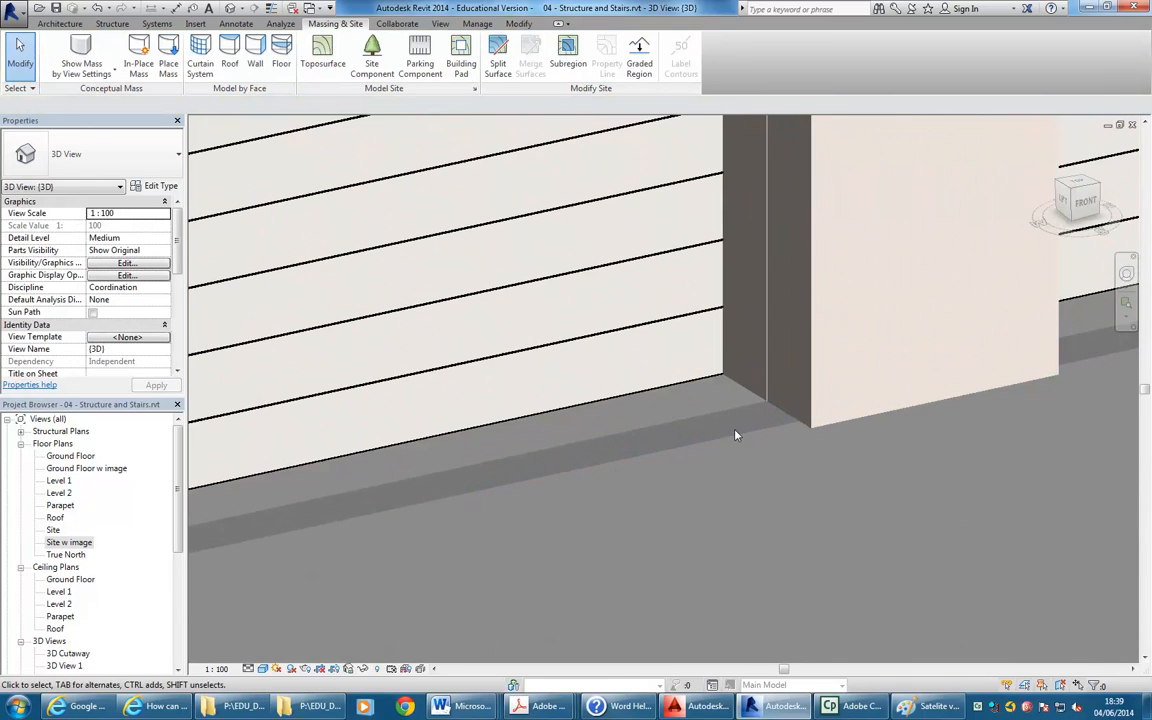
middle_drag(928, 430, 584, 485)
scroll(782, 455, down, 5)
scroll(783, 455, down, 5)
scroll(584, 485, down, 2)
Select the whole building and filter the selection down to the Walls category only
drag(334, 176, 740, 540)
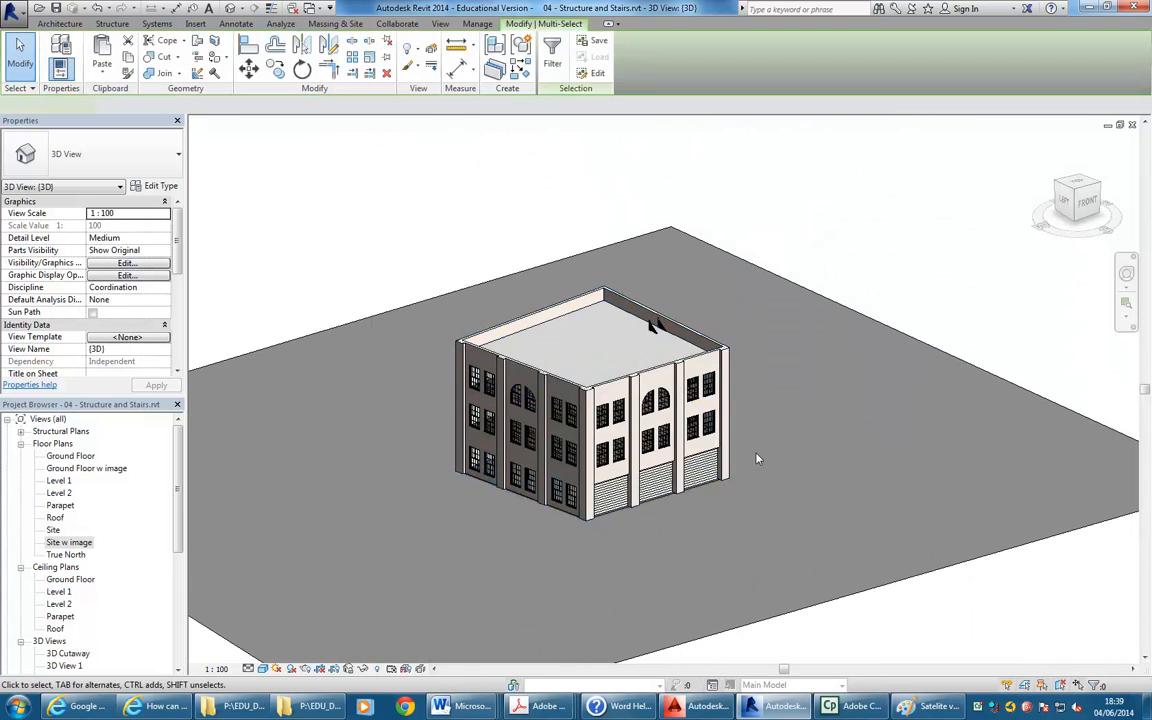
click(552, 58)
click(408, 238)
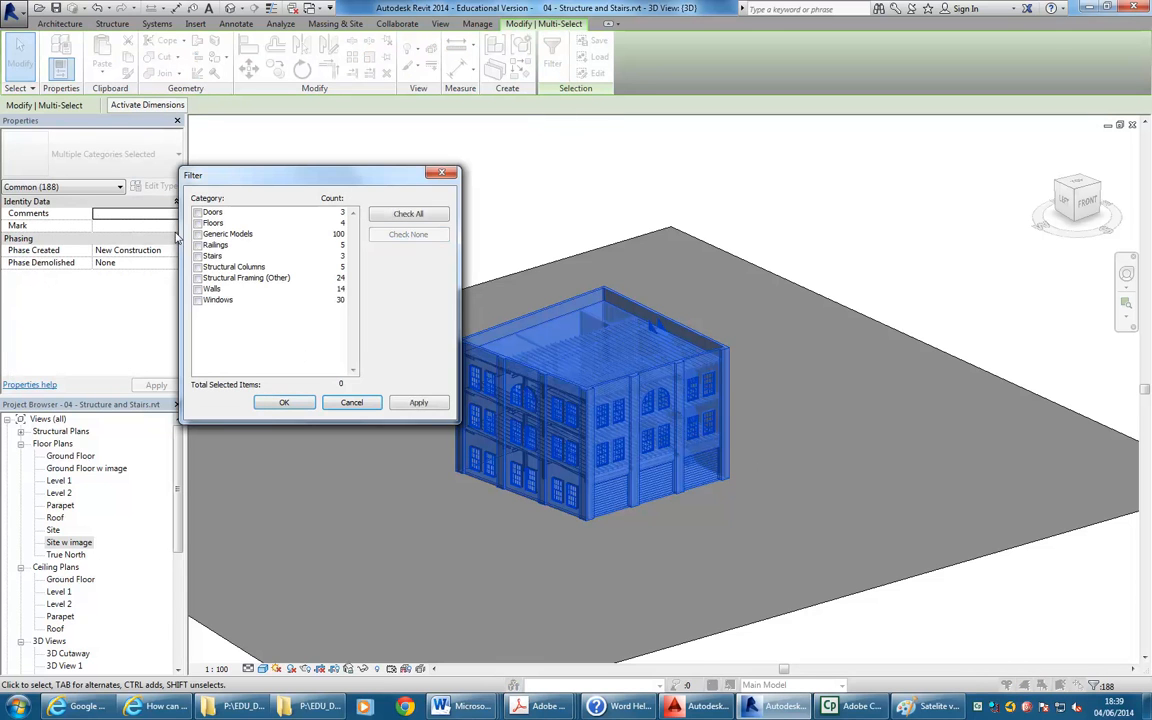
click(198, 289)
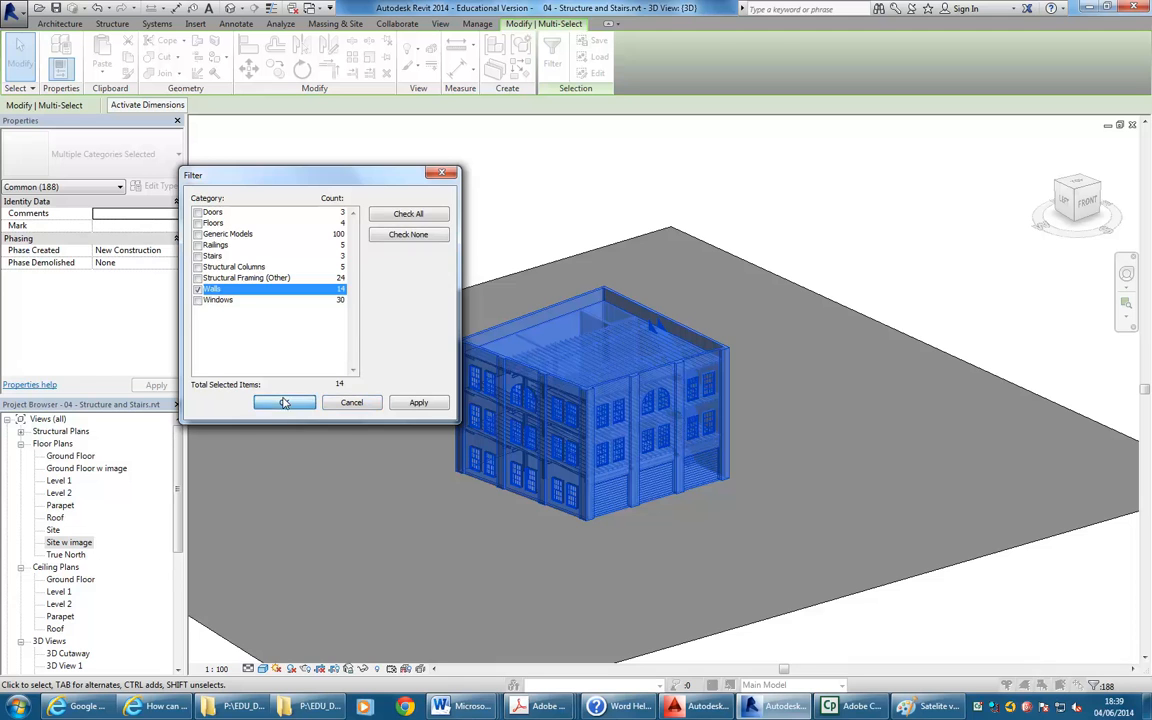
click(284, 402)
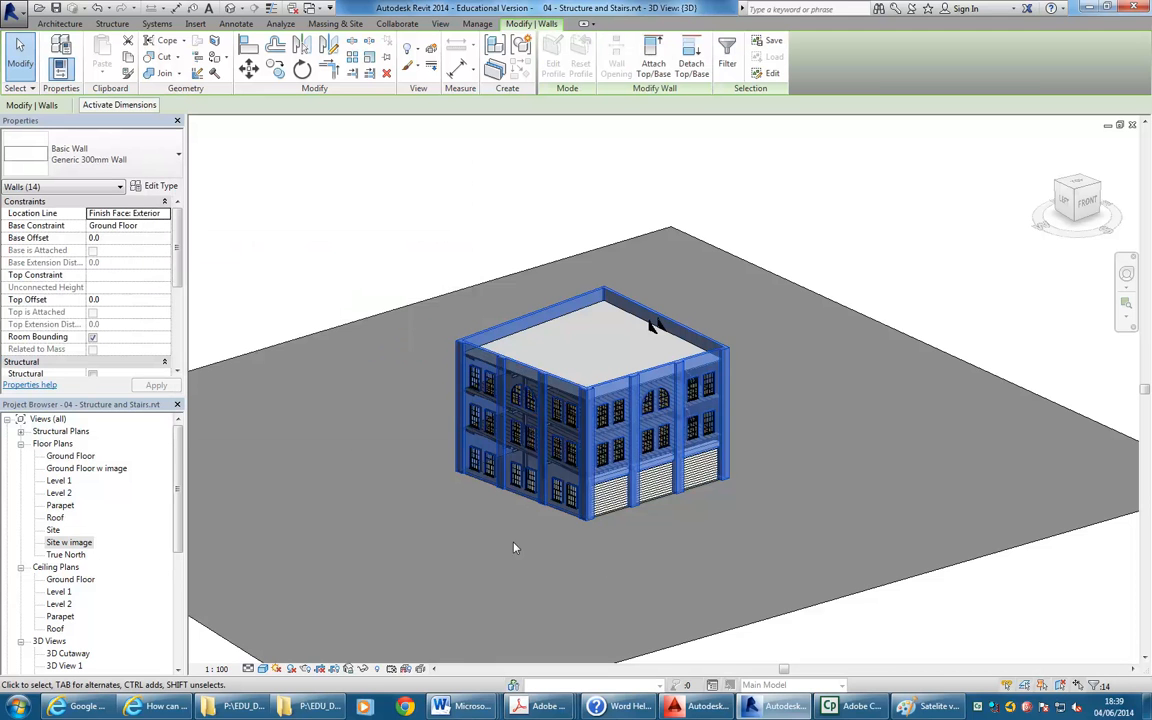
Set the selected walls' base offset to -100 from the Ground Floor level and clear the selection
shift+middle_drag(487, 537, 536, 491)
scroll(568, 468, up, 4)
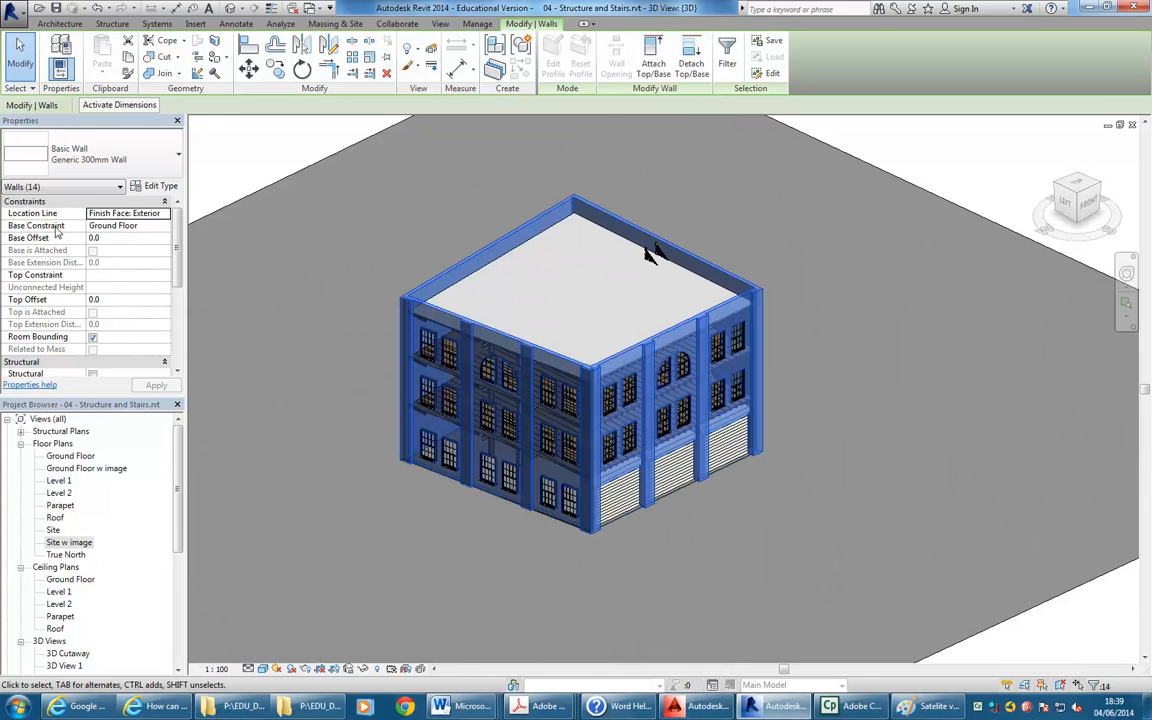
click(113, 239)
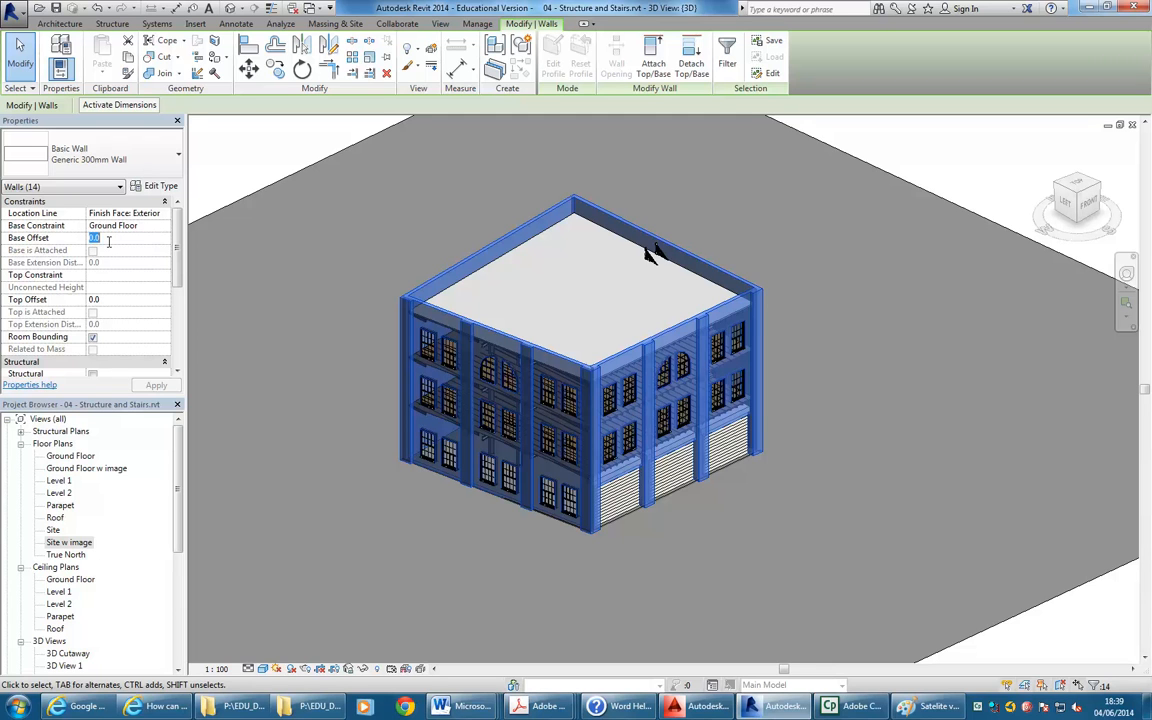
text(-100)
key(Return)
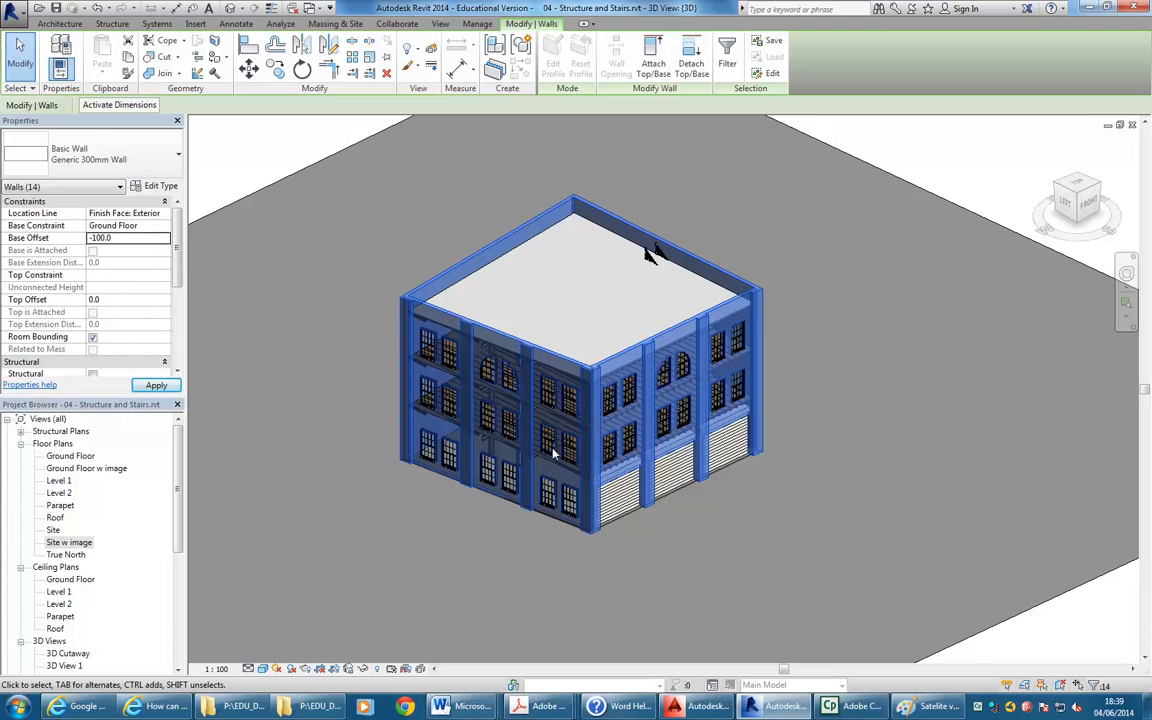
click(799, 533)
Examine the wall bases and slab edge below the overhead doors against the toposurface
scroll(714, 514, up, 8)
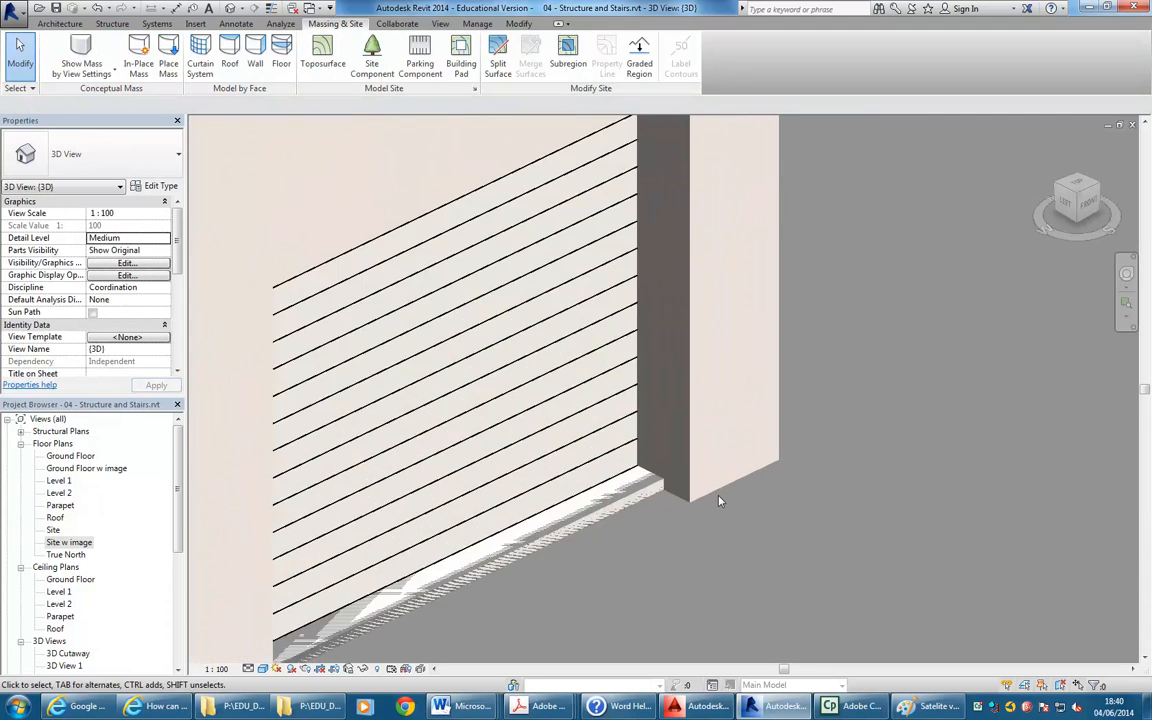
scroll(462, 360, down, 5)
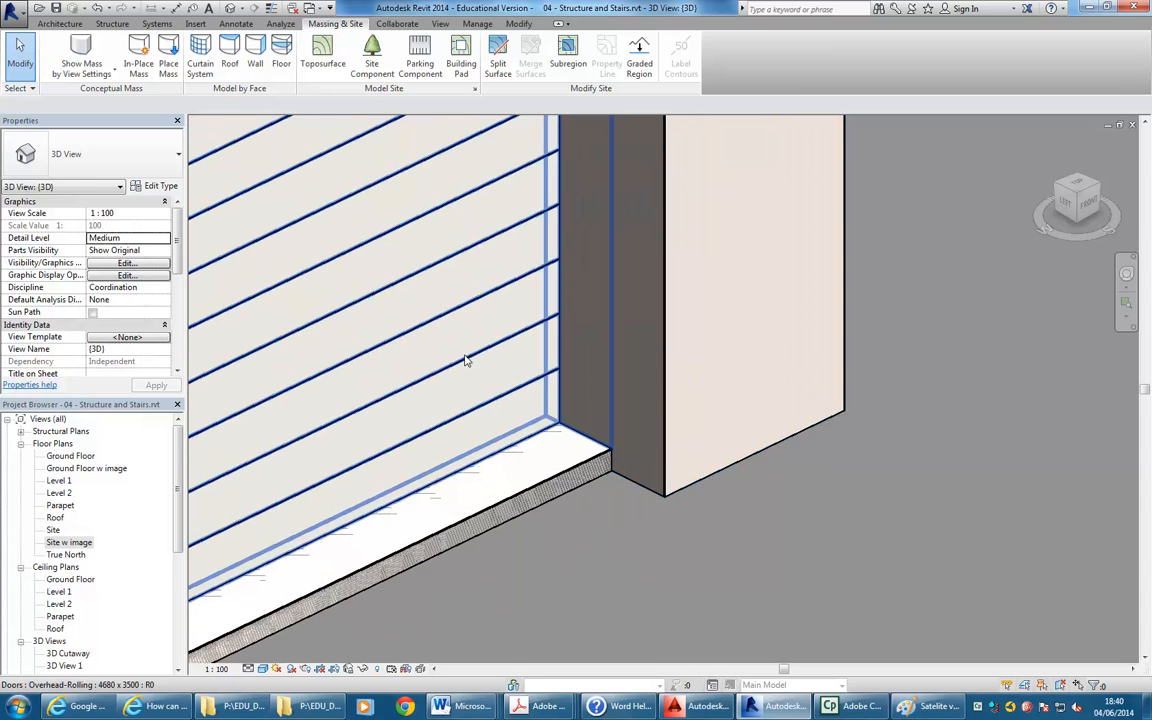
scroll(462, 360, down, 4)
scroll(693, 424, up, 6)
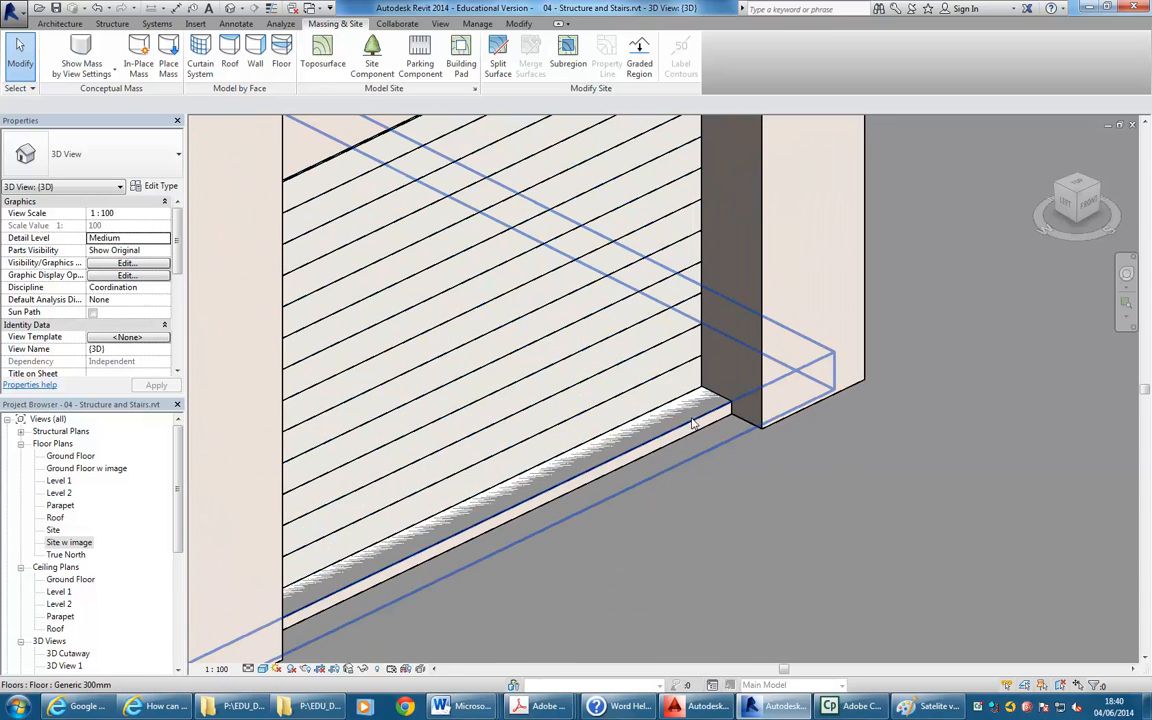
scroll(754, 471, down, 5)
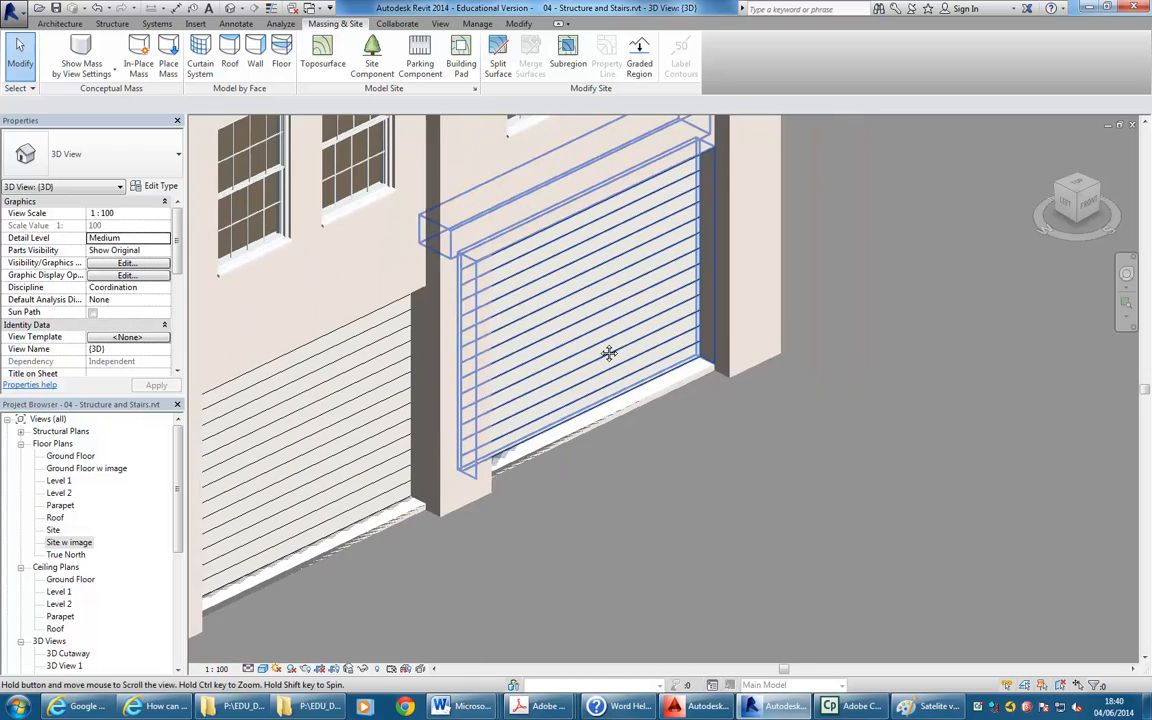
Select the wall and slab below the overhead doors, filter the selection to Walls only, and check the wall's extent and base offset
scroll(609, 355, up, 2)
scroll(555, 432, up, 5)
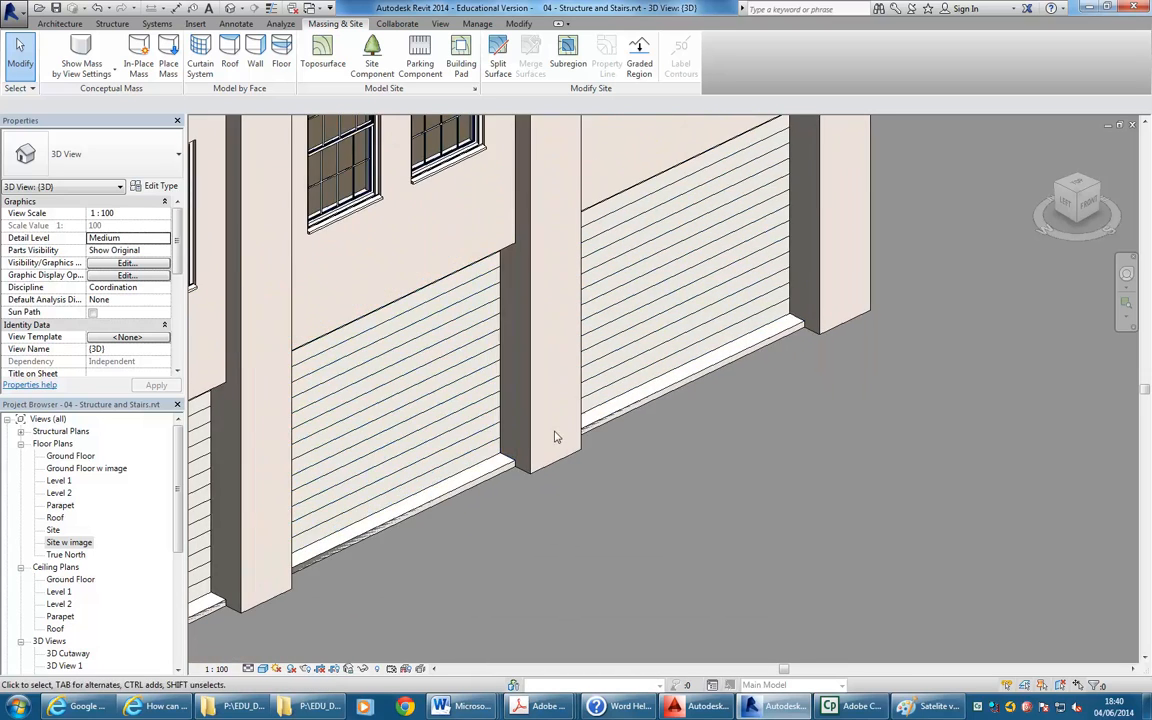
scroll(567, 433, up, 2)
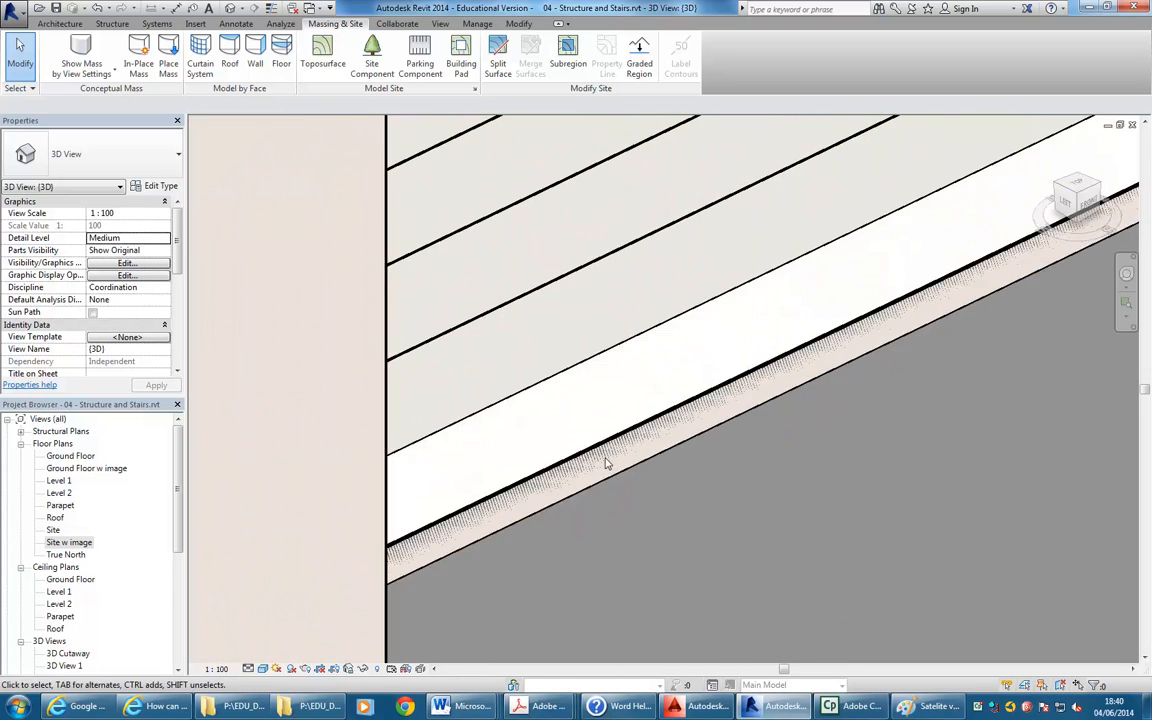
key(Tab)
click(578, 443)
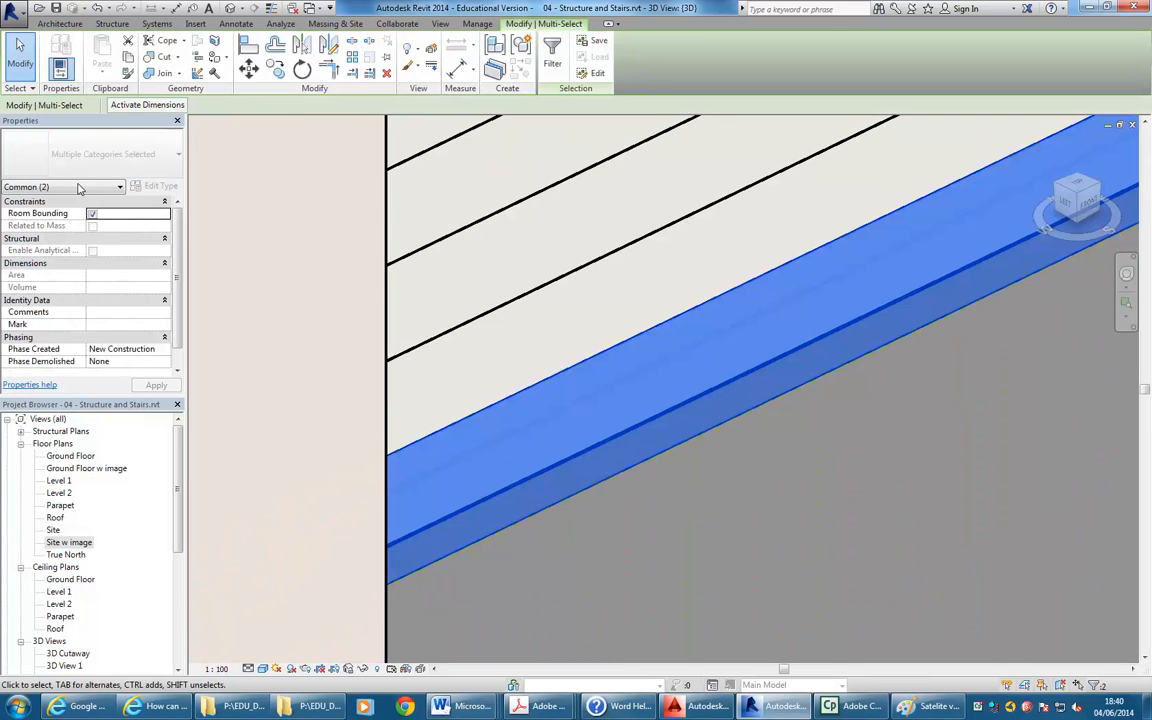
click(552, 55)
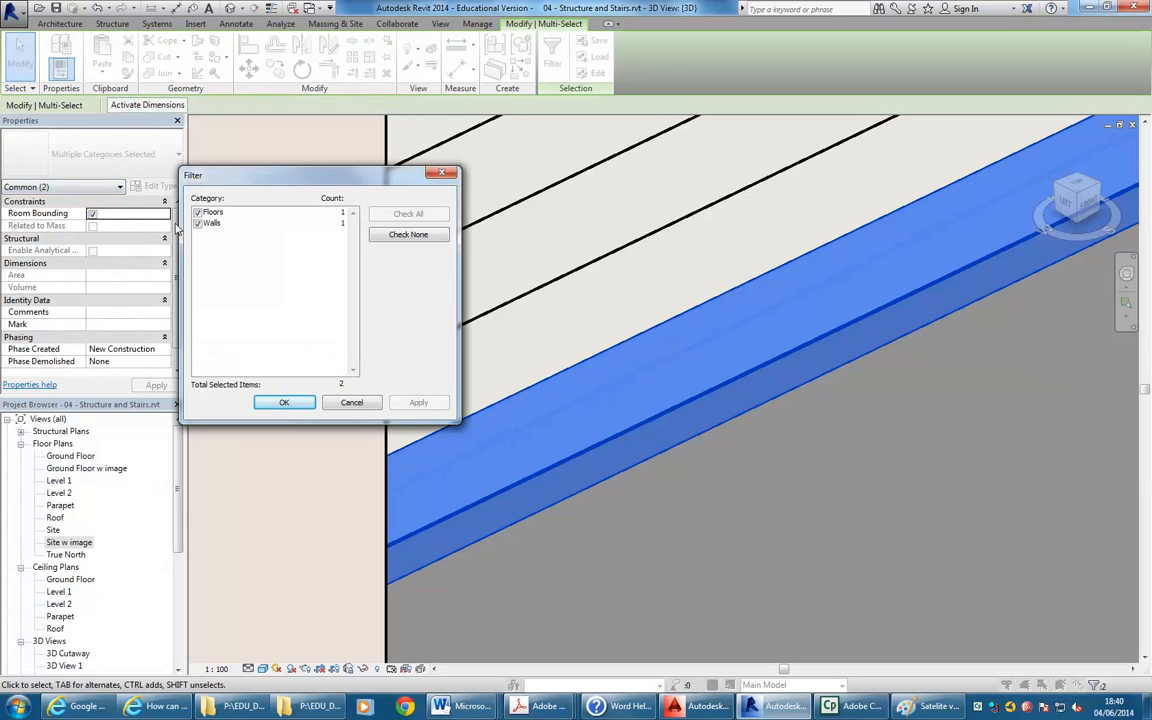
click(197, 213)
click(260, 402)
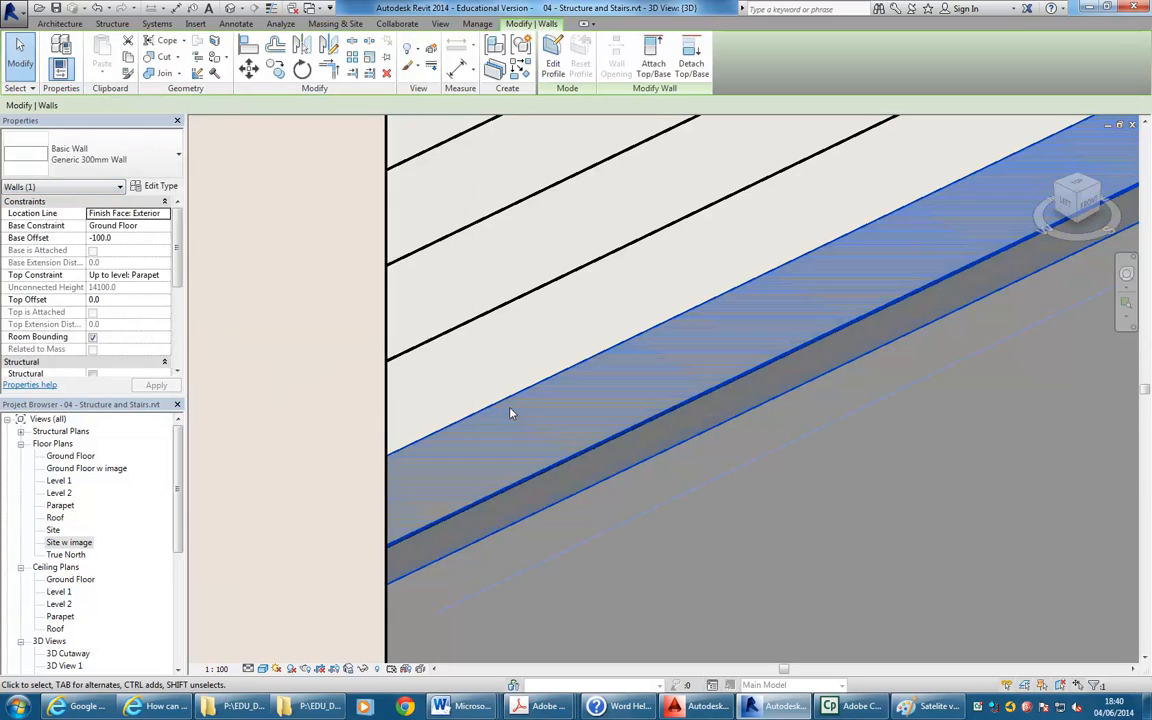
scroll(458, 365, down, 5)
scroll(715, 285, up, 4)
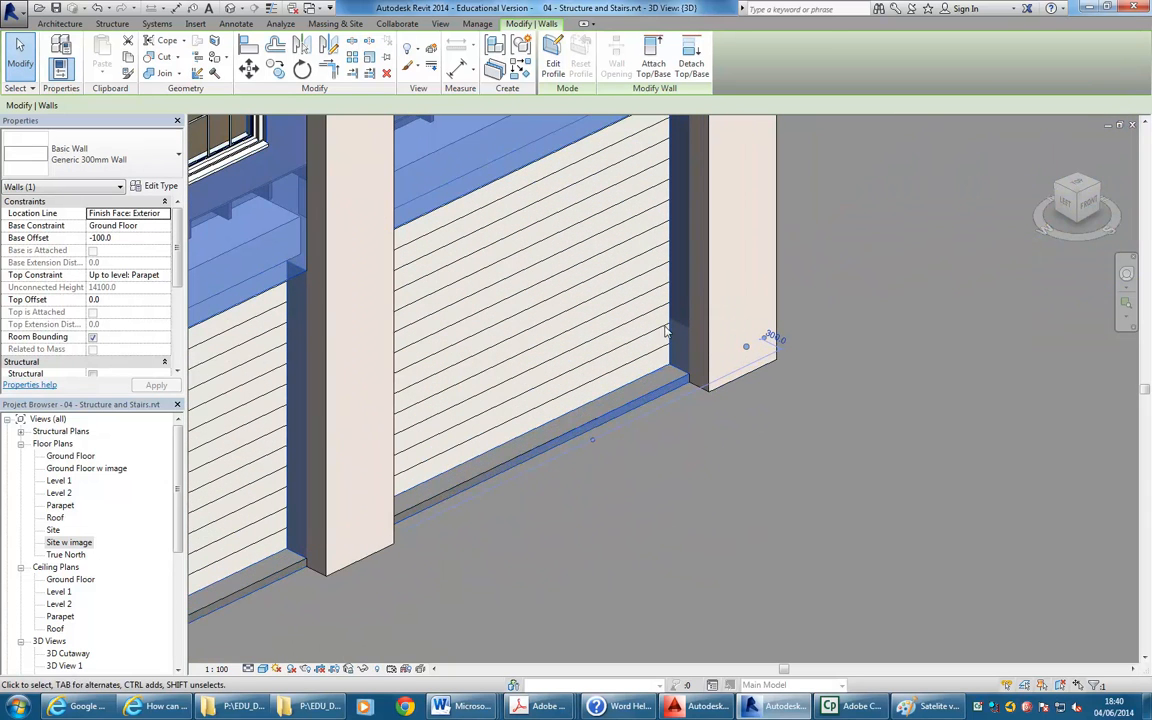
key(Escape)
Open the Section 1 building section view
scroll(630, 265, down, 4)
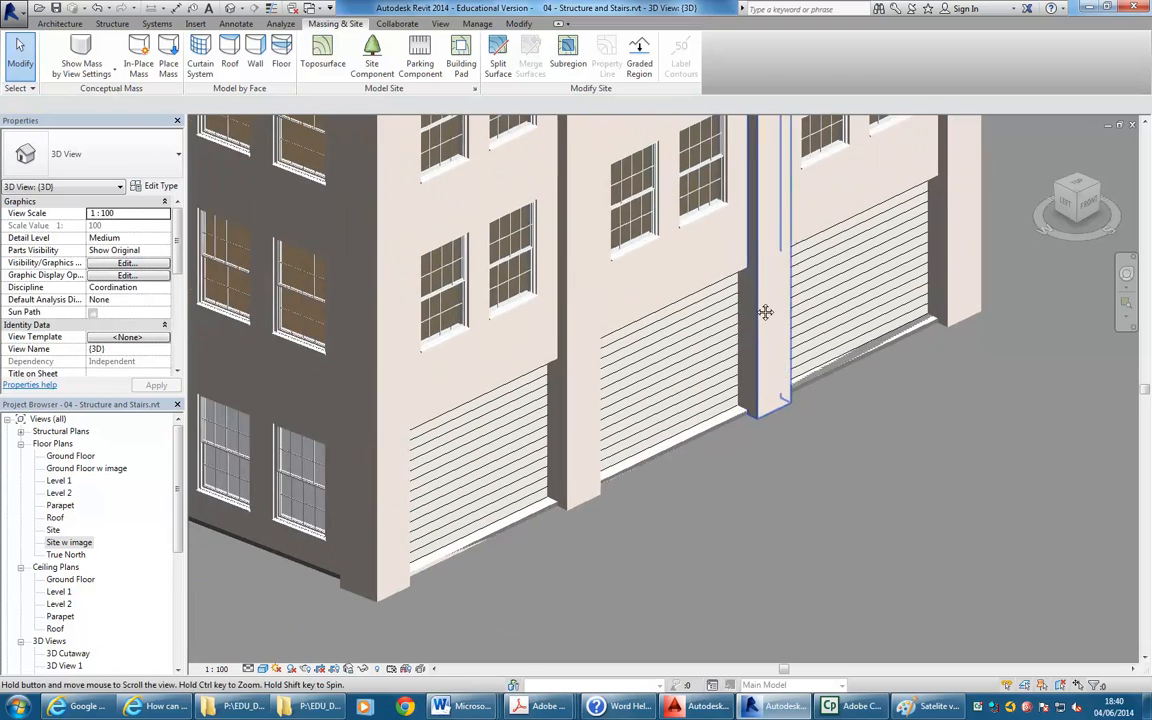
middle_drag(465, 511, 704, 501)
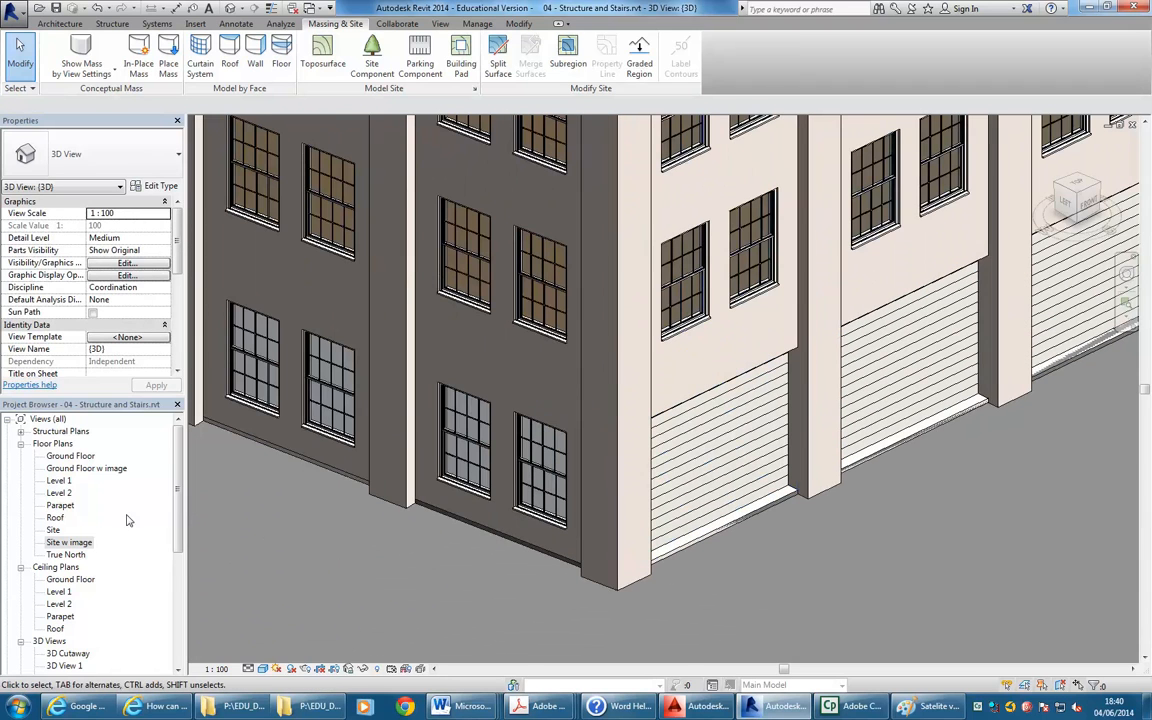
click(69, 542)
scroll(70, 540, down, 1)
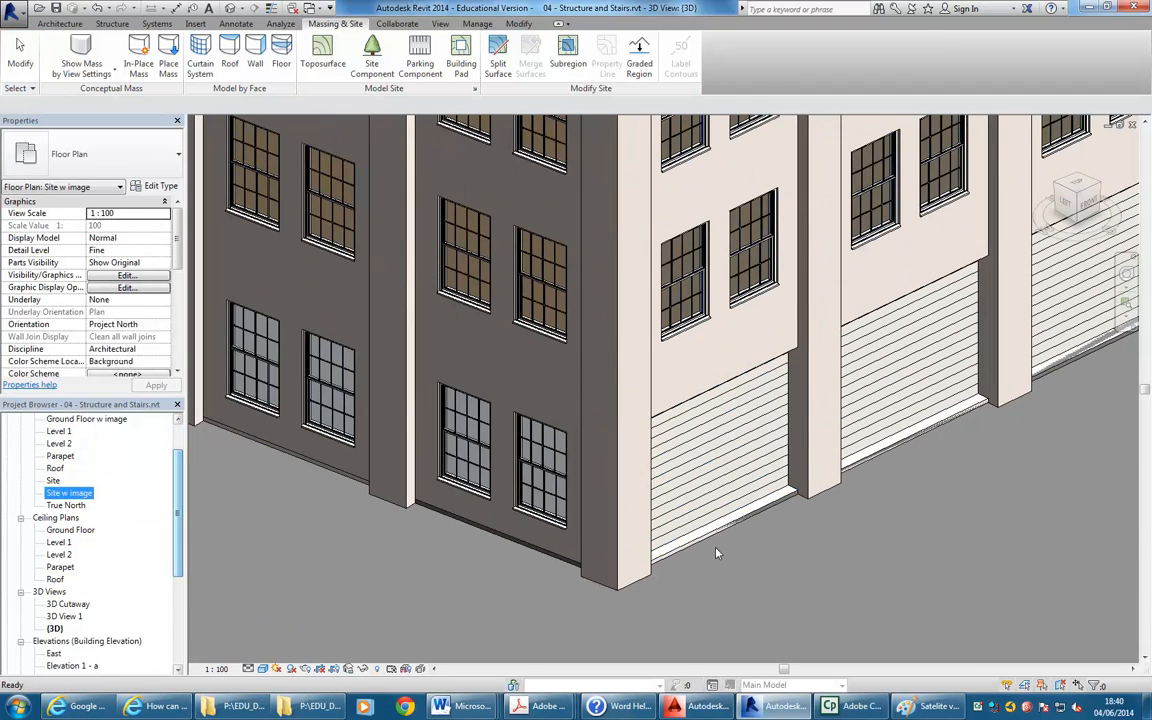
scroll(716, 553, up, 5)
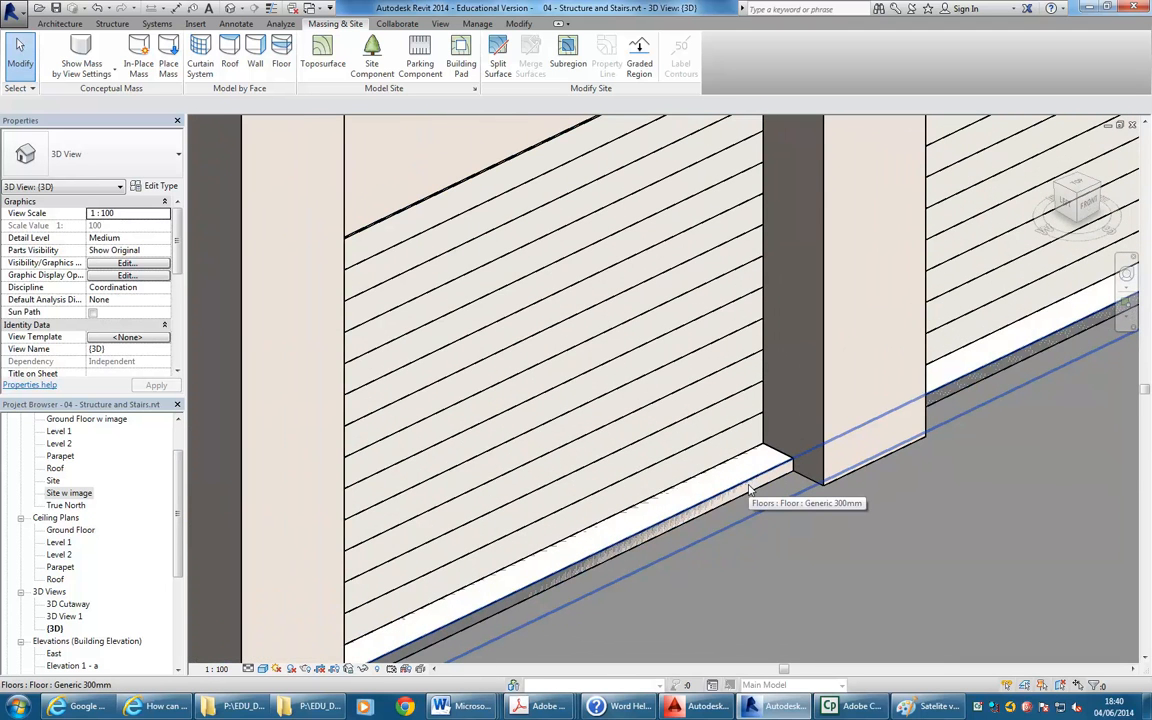
click(177, 477)
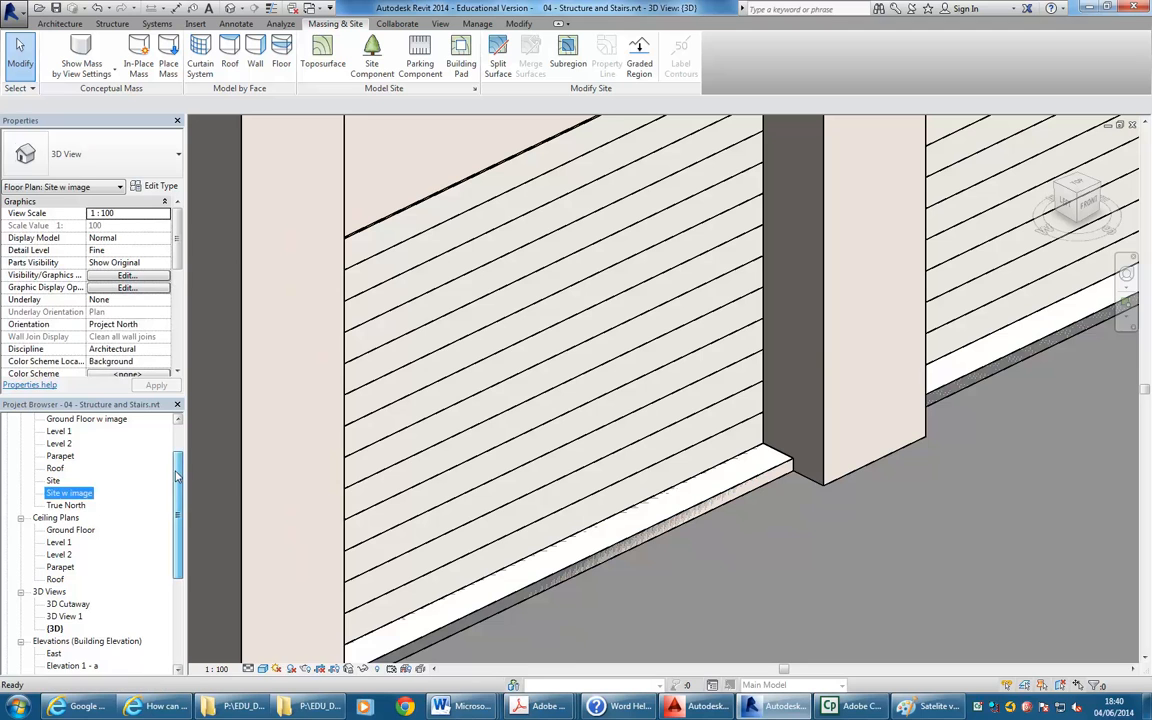
scroll(150, 500, down, 4)
click(70, 581)
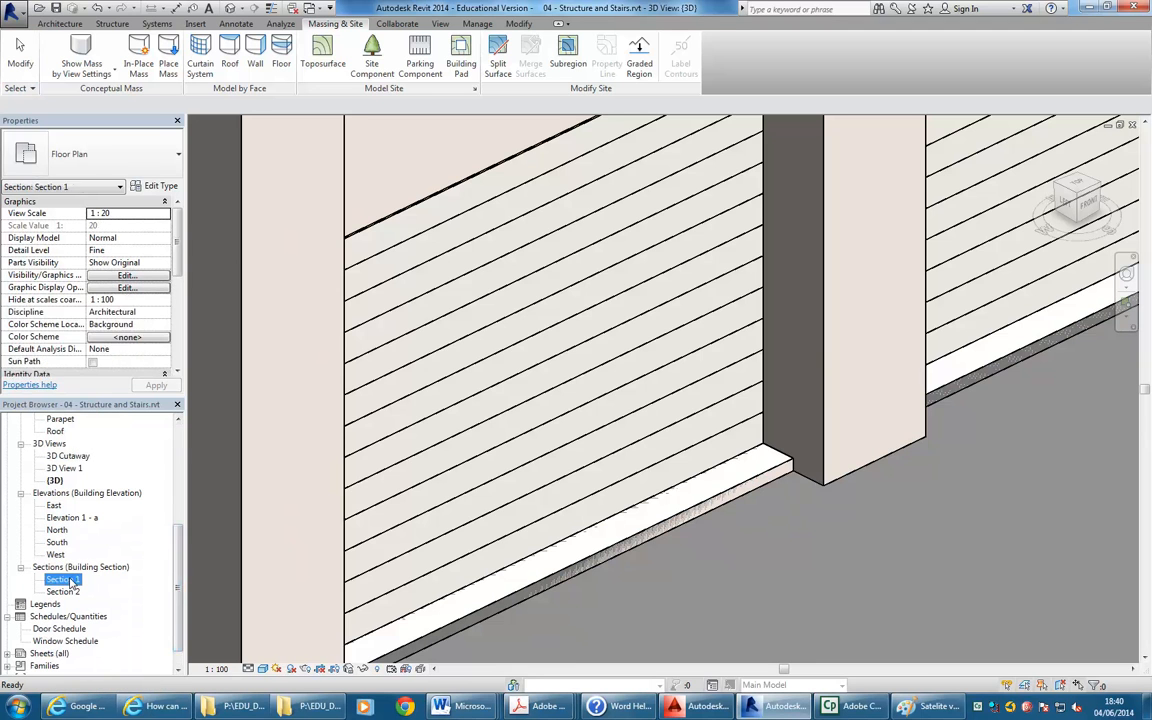
double_click(70, 581)
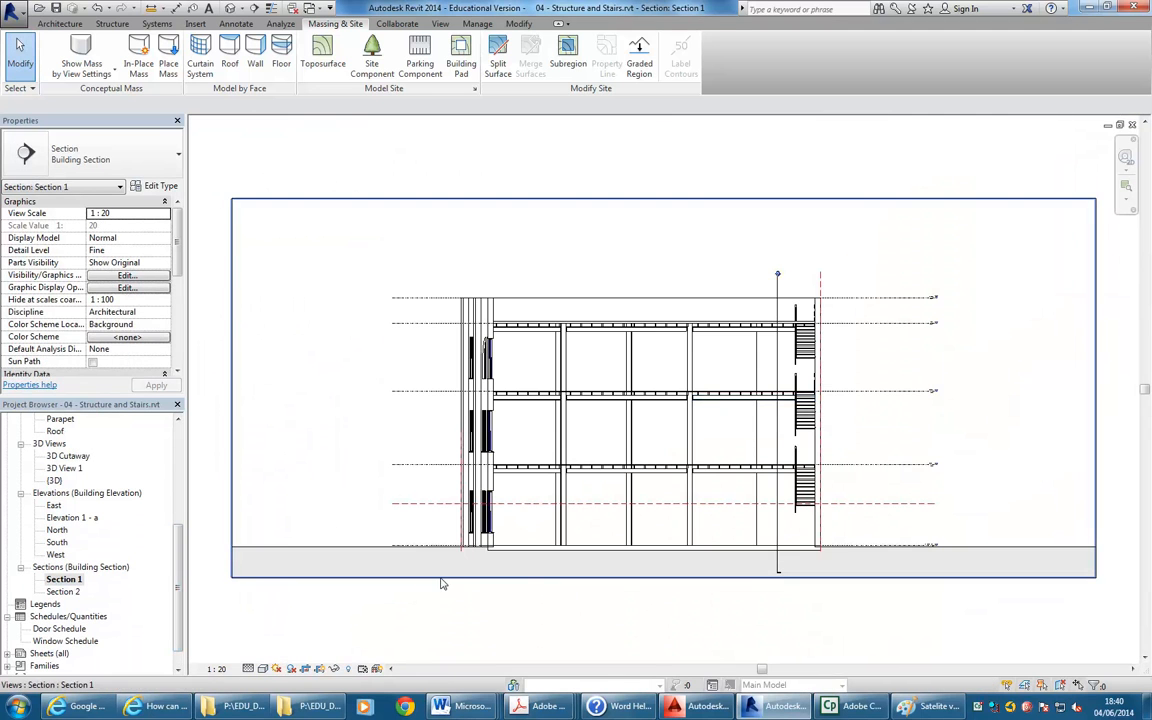
Examine in section how the front wall's base, the ground floor slab and the toposurface meet
scroll(463, 570, up, 6)
scroll(661, 425, up, 3)
middle_drag(661, 425, 742, 407)
scroll(655, 448, up, 2)
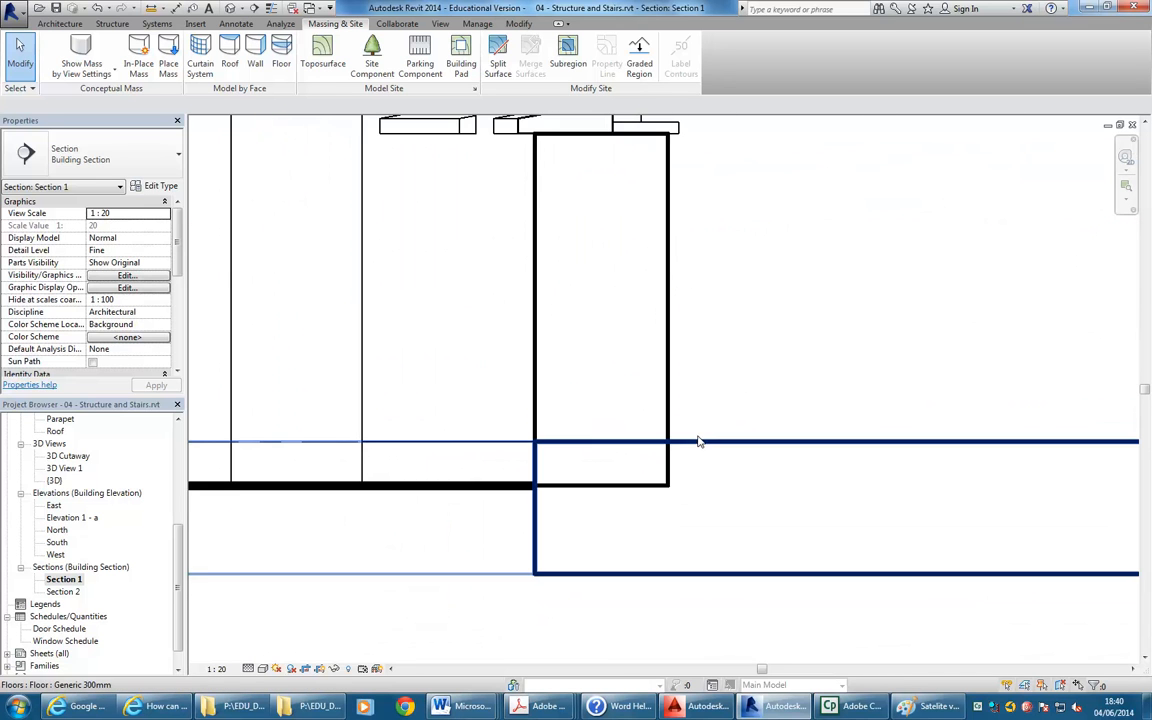
mouse_move(802, 375)
middle_down()
mouse_move(726, 372)
mouse_move(609, 419)
middle_up()
scroll(725, 360, down, 3)
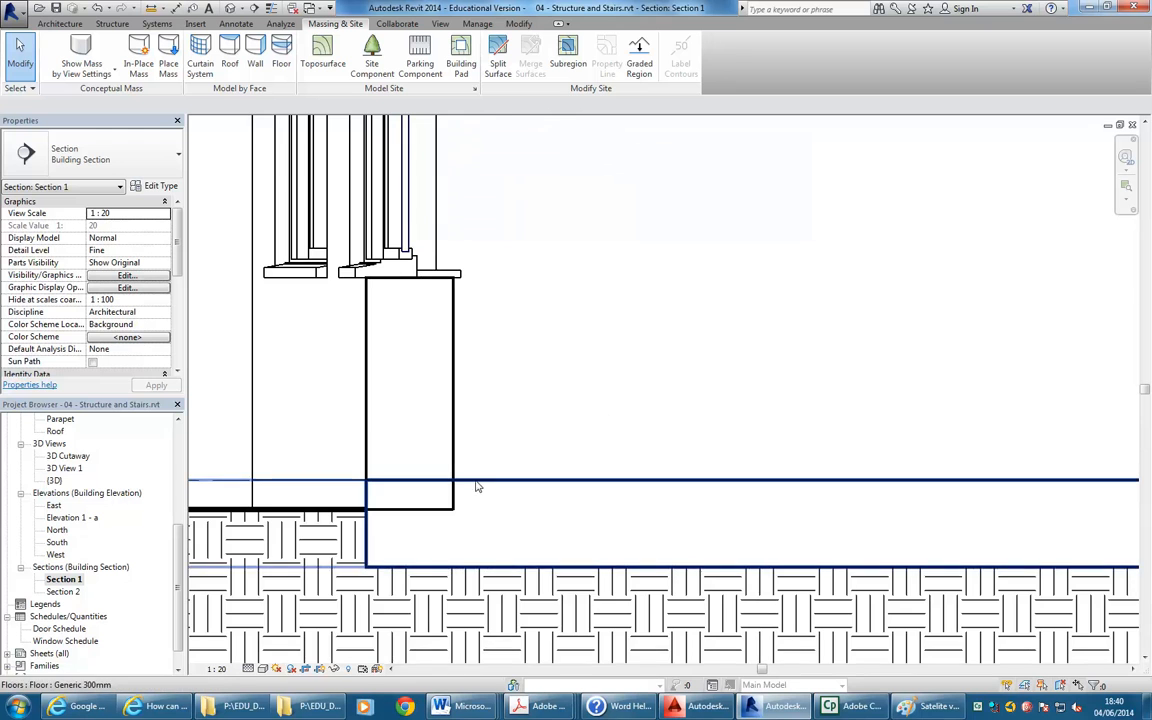
scroll(480, 420, down, 3)
middle_drag(527, 368, 614, 375)
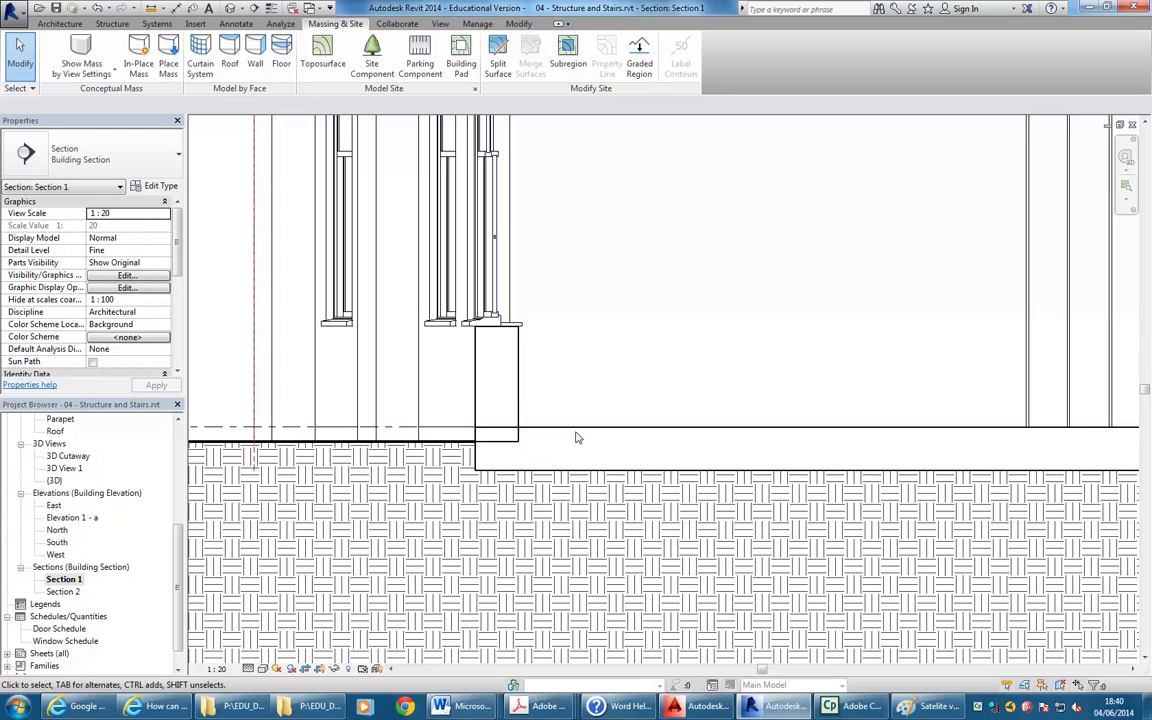
Try to attach the front wall's base to the ground floor slab
click(519, 400)
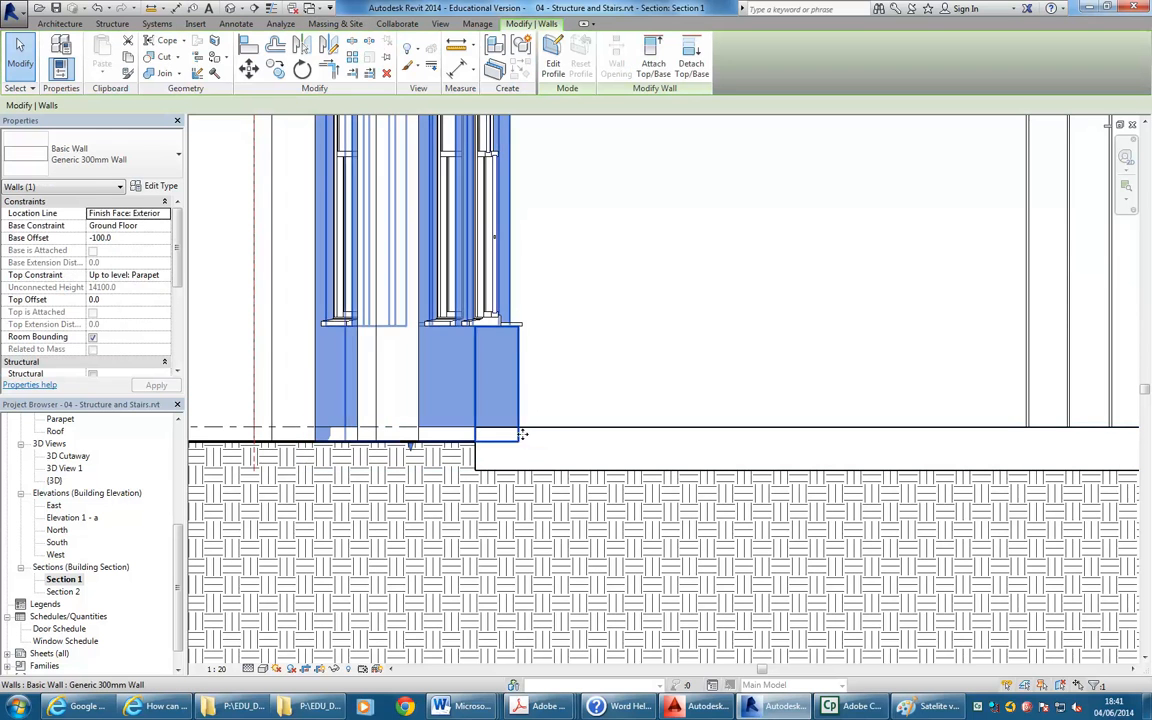
click(659, 66)
click(703, 407)
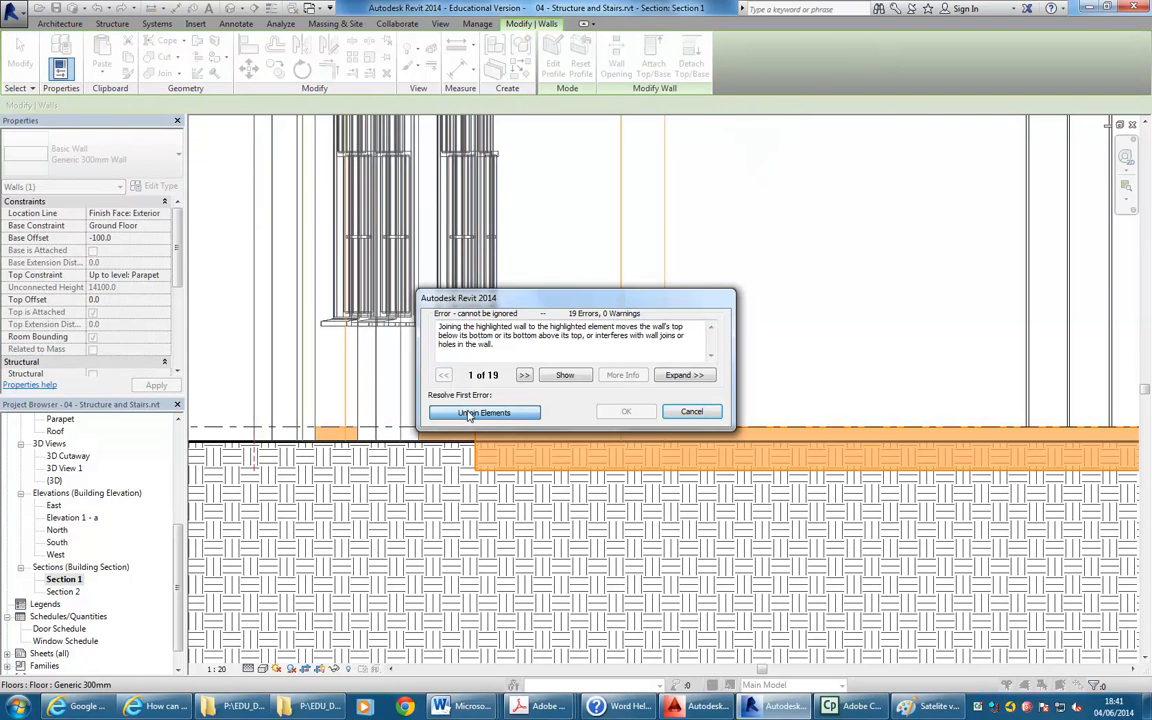
click(415, 374)
click(577, 350)
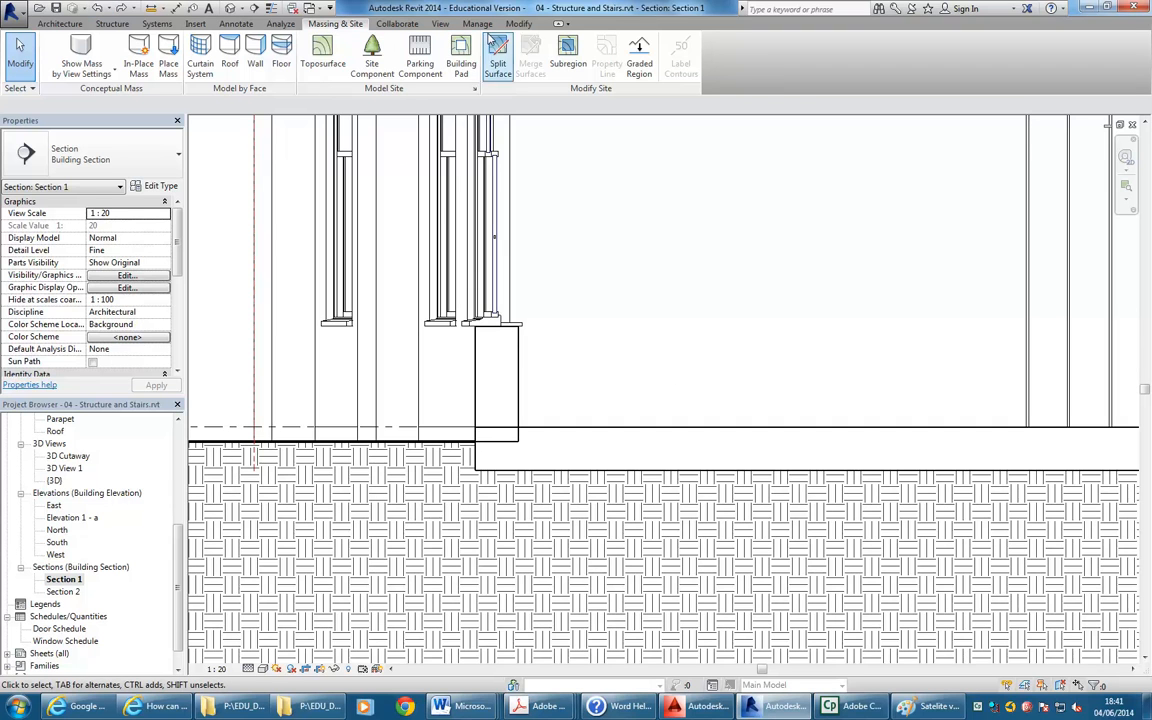
Join the geometry of the front wall and the ground floor slab, and leave the Join command
click(520, 24)
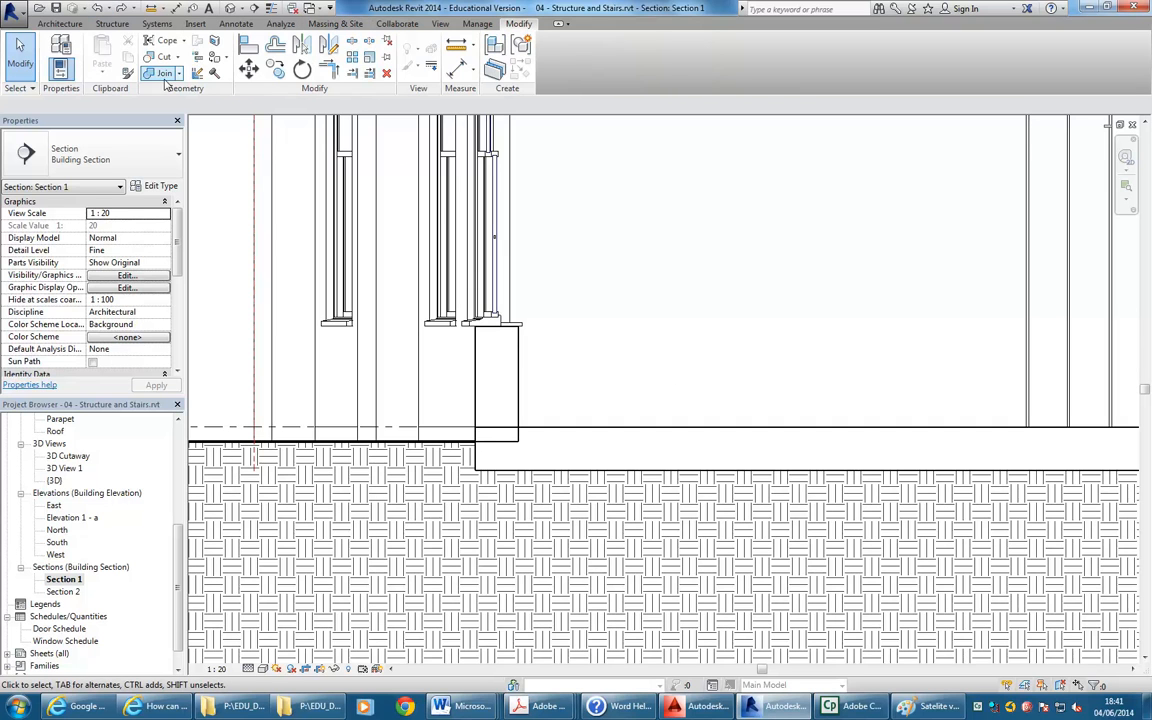
click(158, 74)
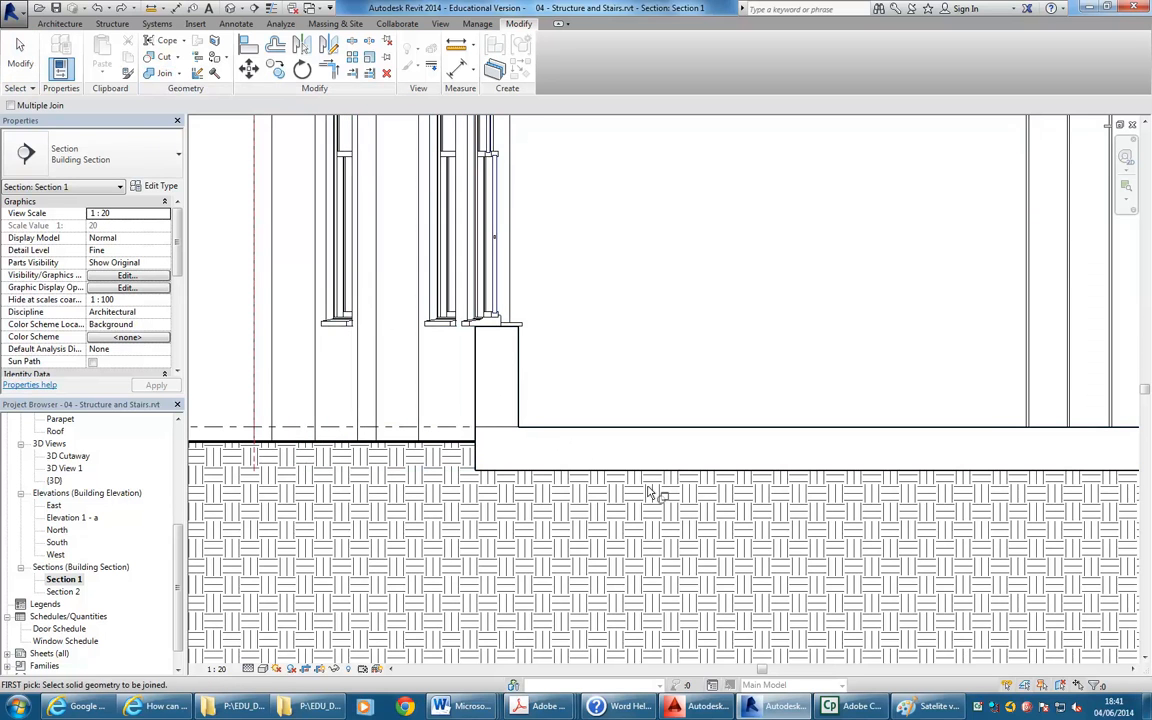
right_click(551, 289)
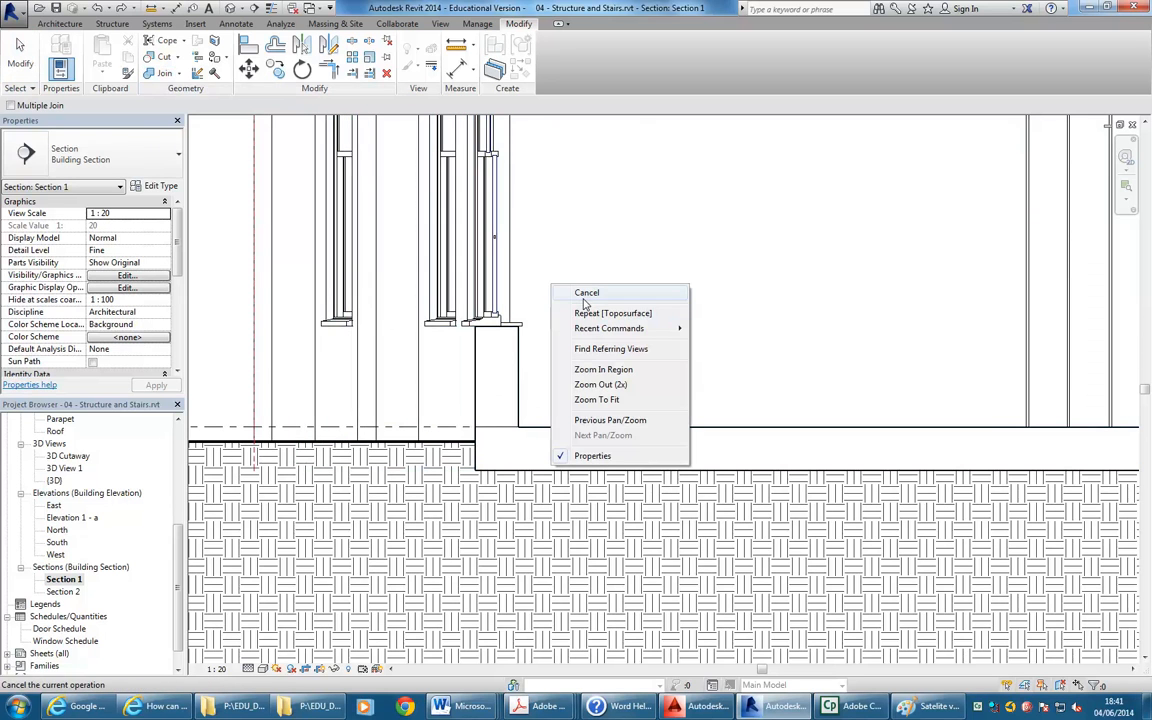
click(587, 293)
right_click(582, 294)
click(598, 303)
Set the section's view scale to 1:50 and inspect the joined wall and slab against the earth hatching
click(218, 668)
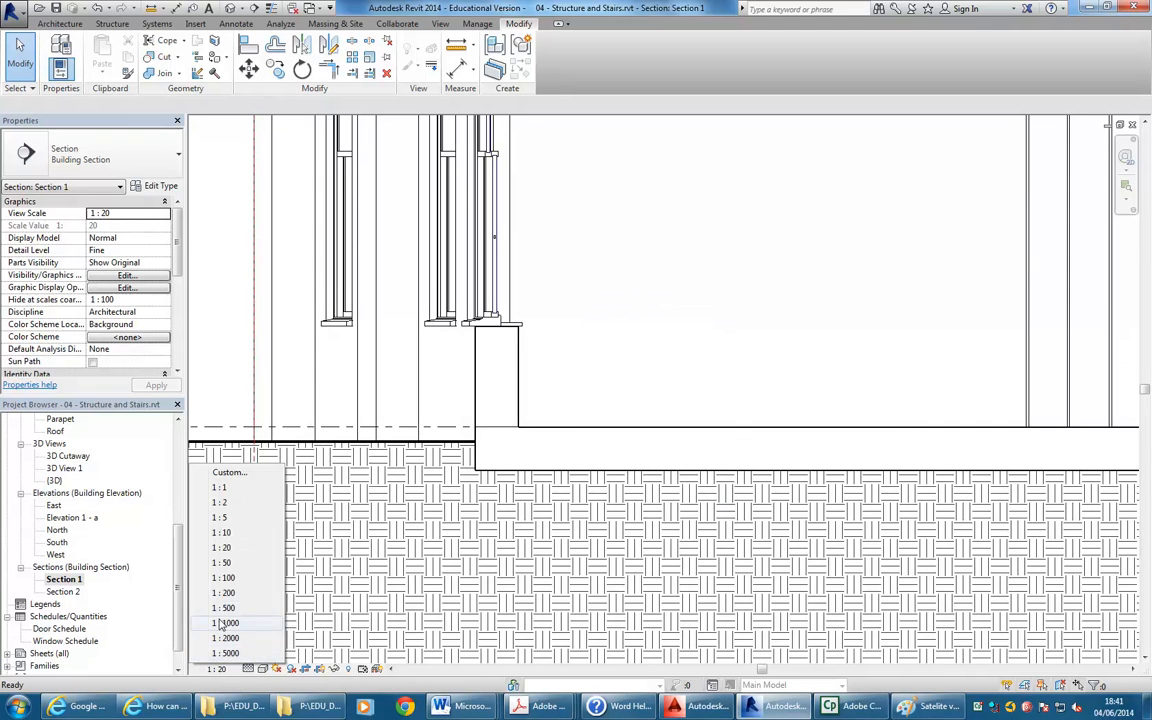
click(194, 505)
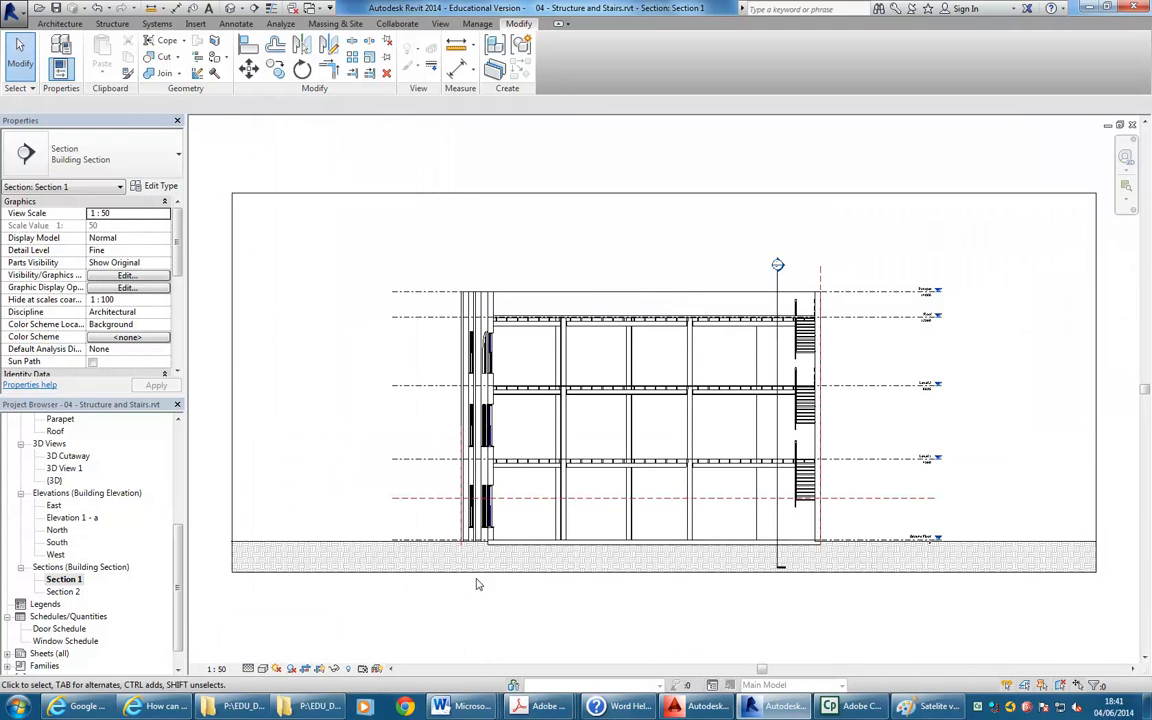
scroll(476, 581, up, 5)
middle_drag(368, 378, 344, 344)
scroll(344, 344, up, 3)
mouse_move(641, 427)
middle_down()
mouse_move(625, 373)
mouse_move(654, 324)
mouse_move(630, 298)
middle_up()
scroll(627, 338, up, 1)
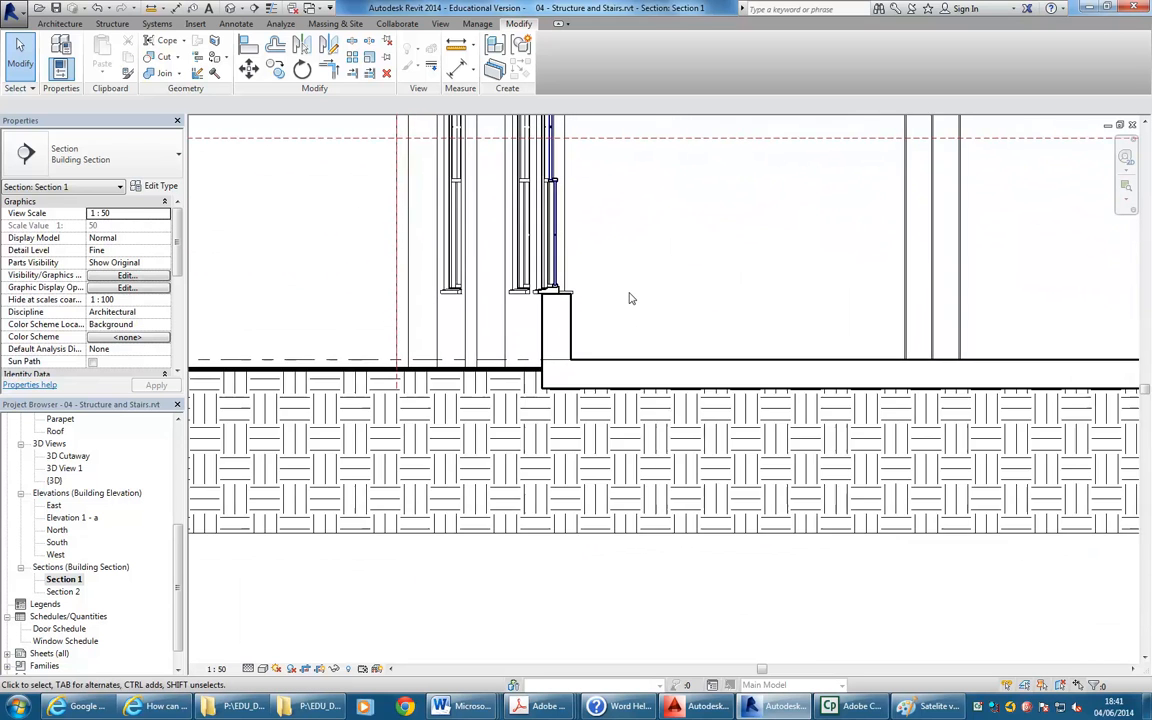
scroll(630, 298, up, 1)
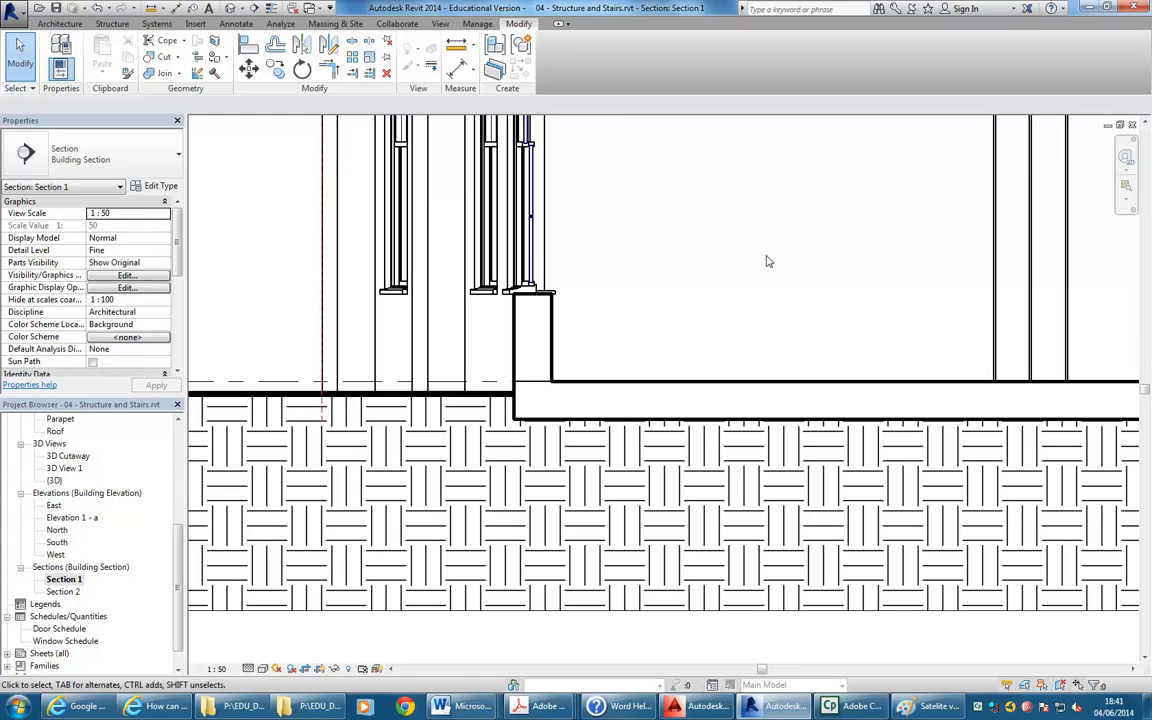
Raise the lower edge of the section's crop region so that only a thinner band of earth shows below the slab
middle_drag(766, 260, 578, 305)
scroll(569, 309, down, 3)
scroll(610, 440, down, 2)
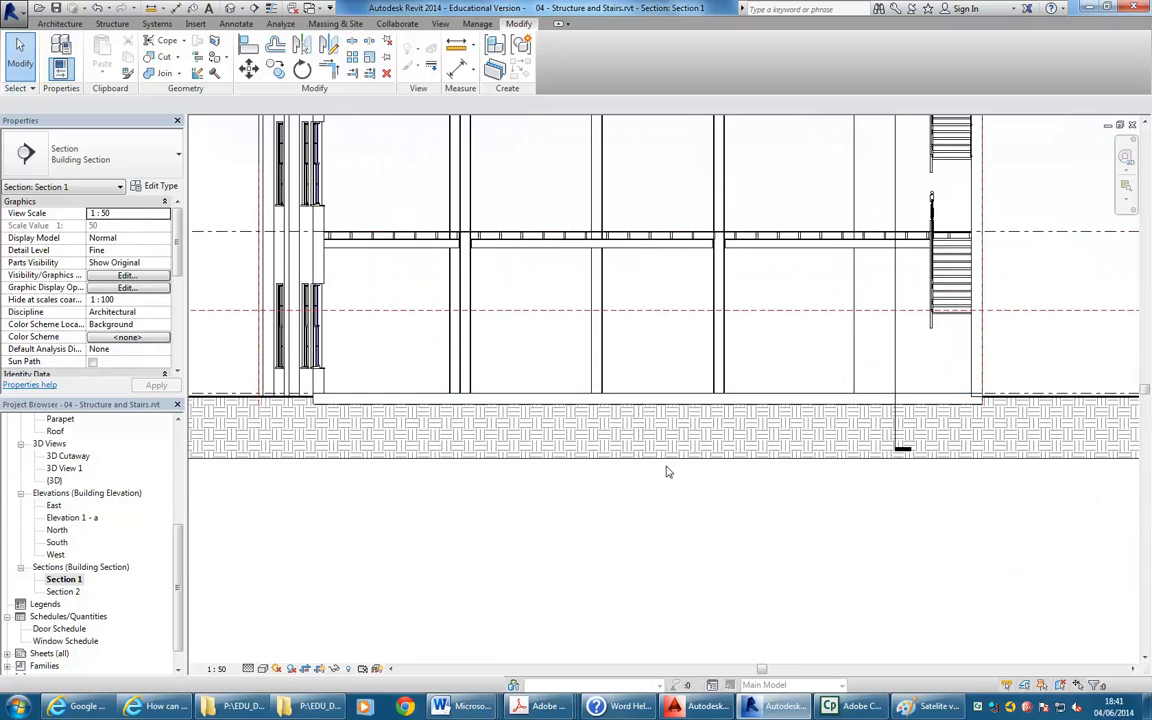
click(647, 456)
drag(666, 459, 668, 427)
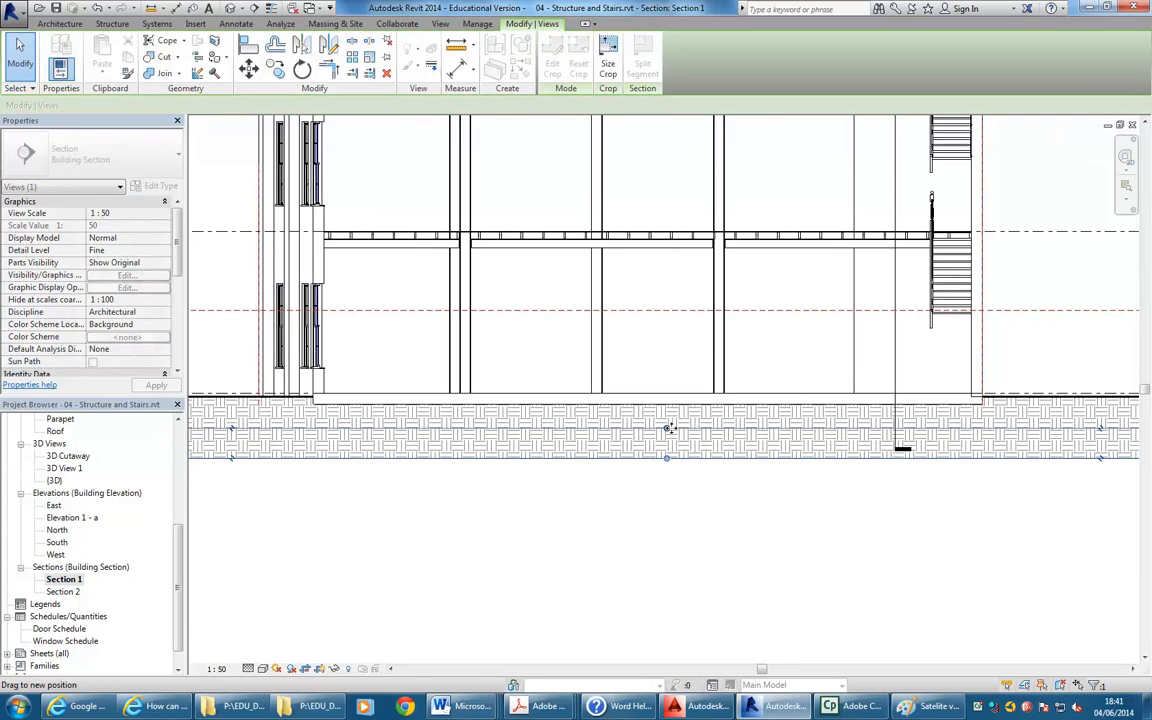
scroll(630, 350, down, 2)
mouse_move(634, 355)
middle_down()
mouse_move(604, 355)
mouse_move(581, 432)
middle_up()
scroll(604, 355, down, 3)
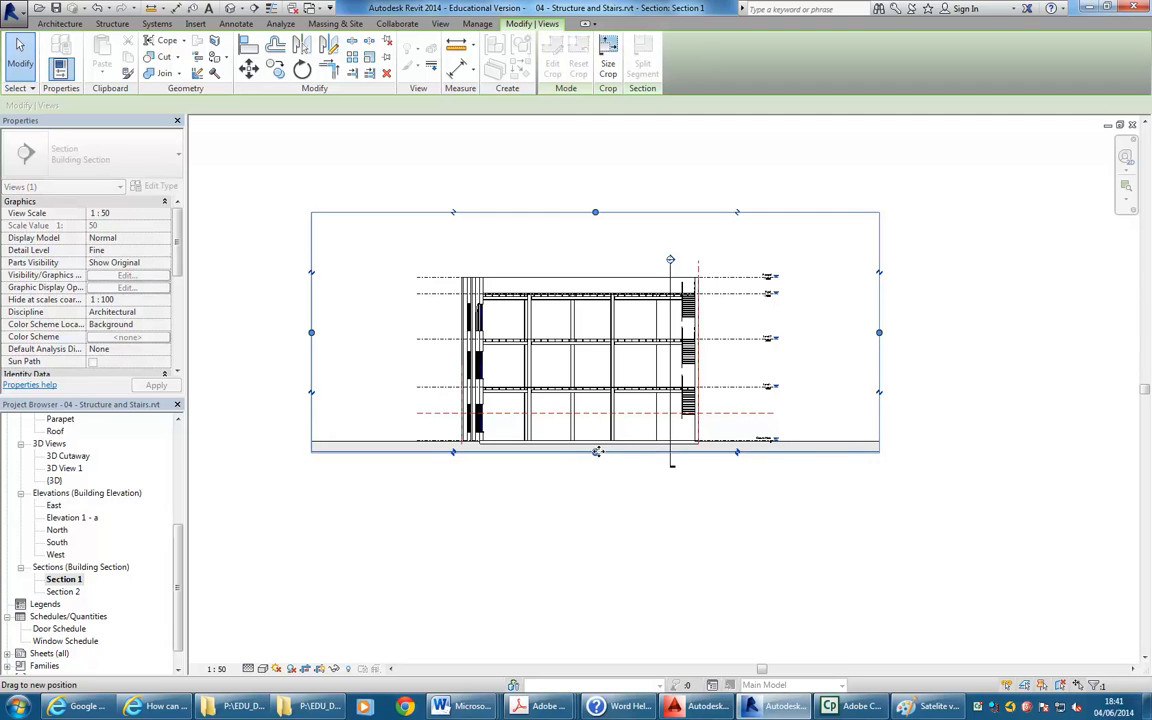
Lower the upper edge of the section's crop region to just above the parapet and clear the selection
scroll(777, 448, up, 3)
scroll(724, 452, up, 2)
scroll(668, 452, down, 3)
mouse_move(668, 452)
middle_down()
mouse_move(676, 378)
mouse_move(748, 440)
mouse_move(748, 483)
middle_up()
scroll(517, 170, down, 2)
drag(555, 175, 541, 227)
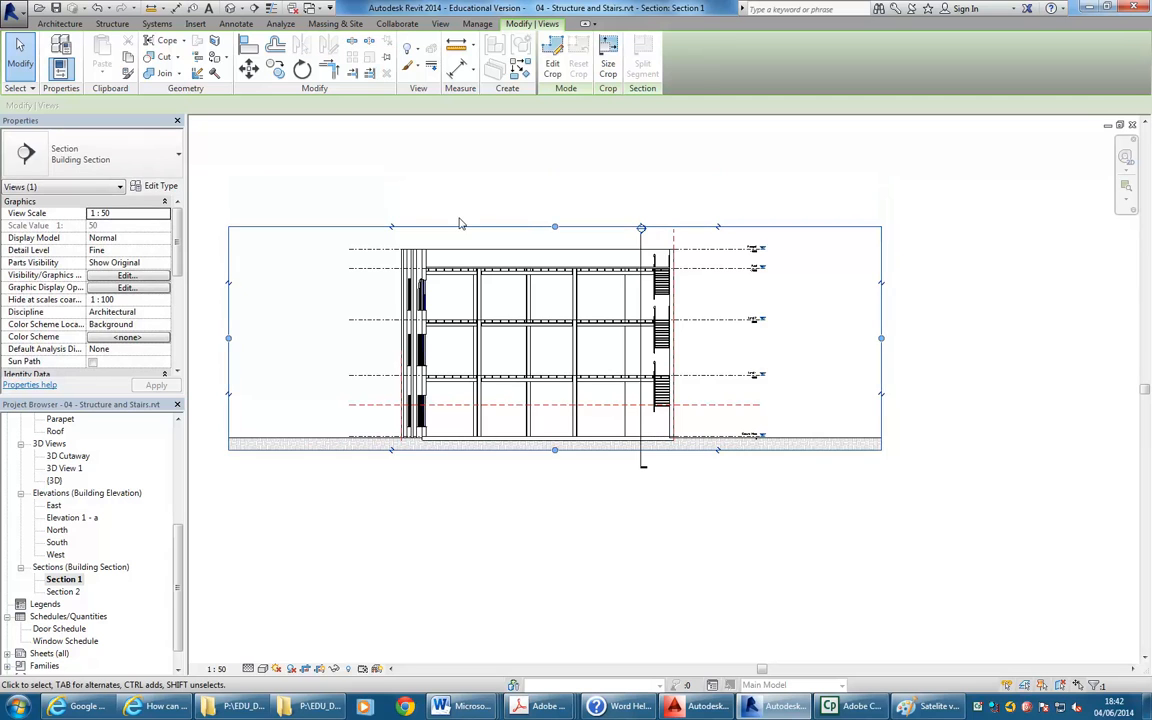
click(406, 174)
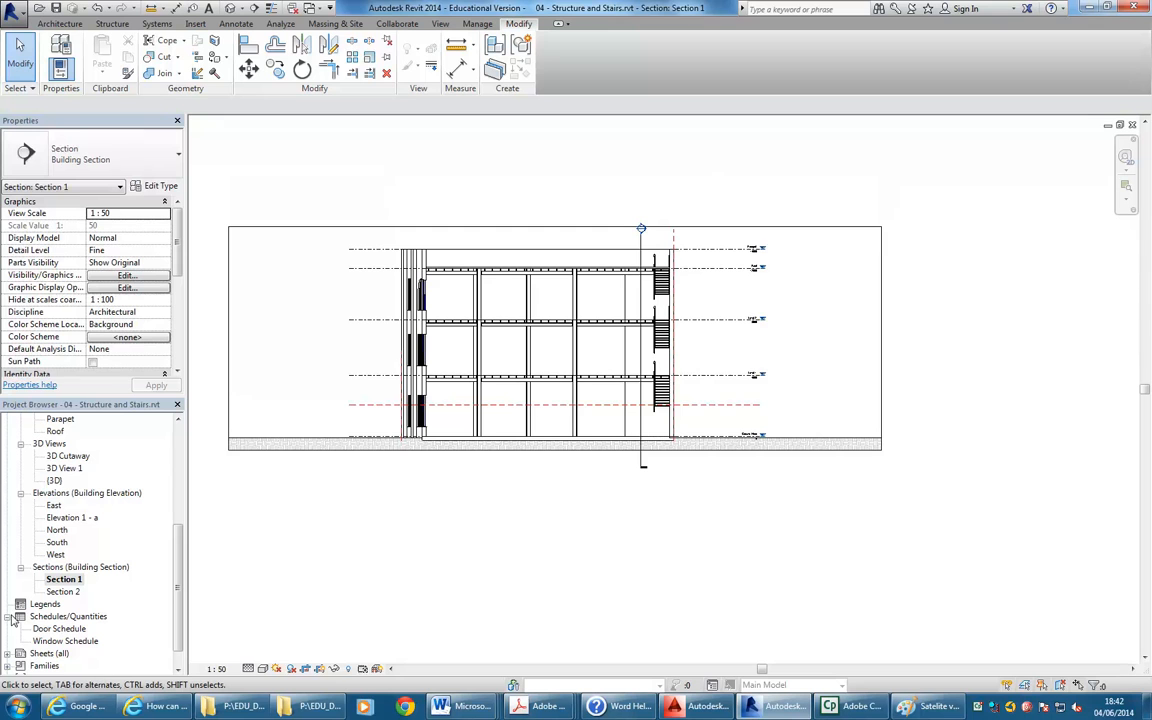
Open the East and Elevation 1 - a elevations and examine the ground line at the Ground Floor level
double_click(54, 506)
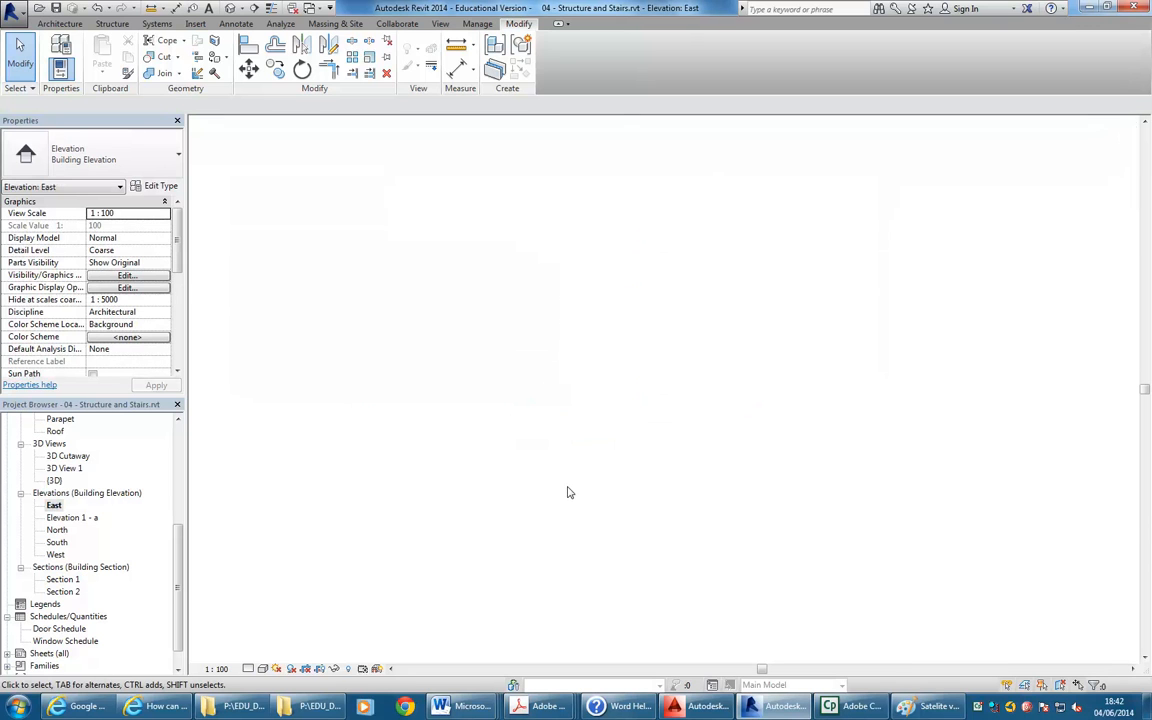
double_click(70, 517)
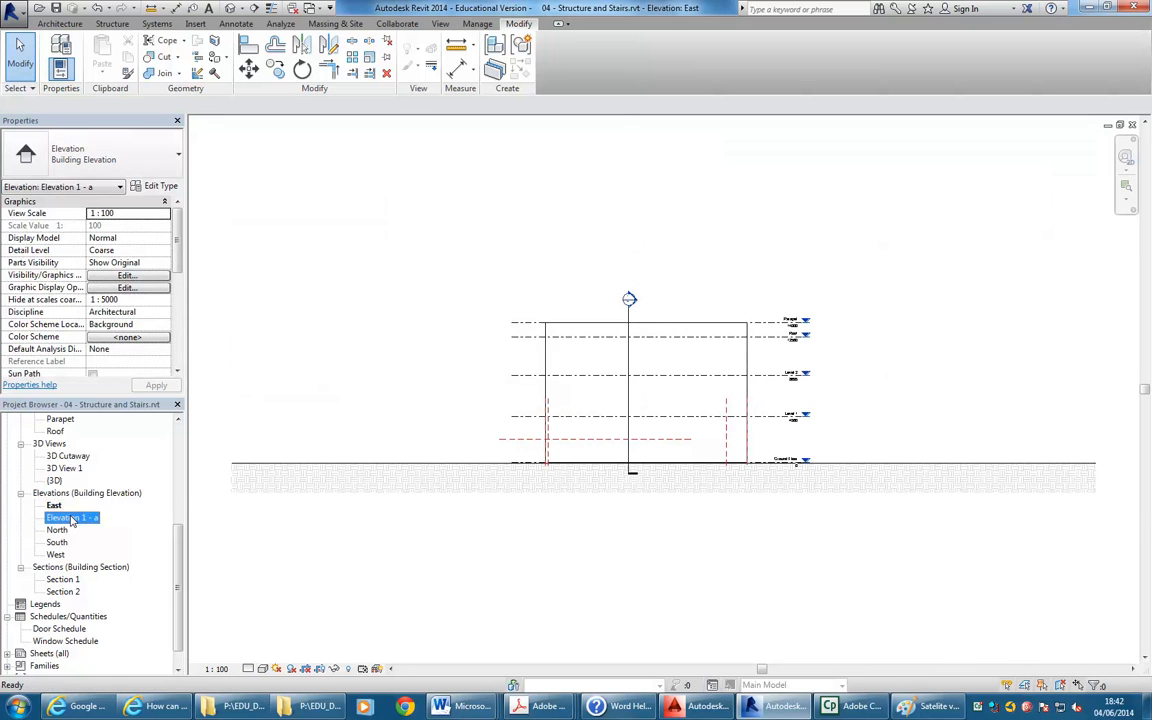
scroll(759, 458, up, 4)
scroll(759, 458, up, 2)
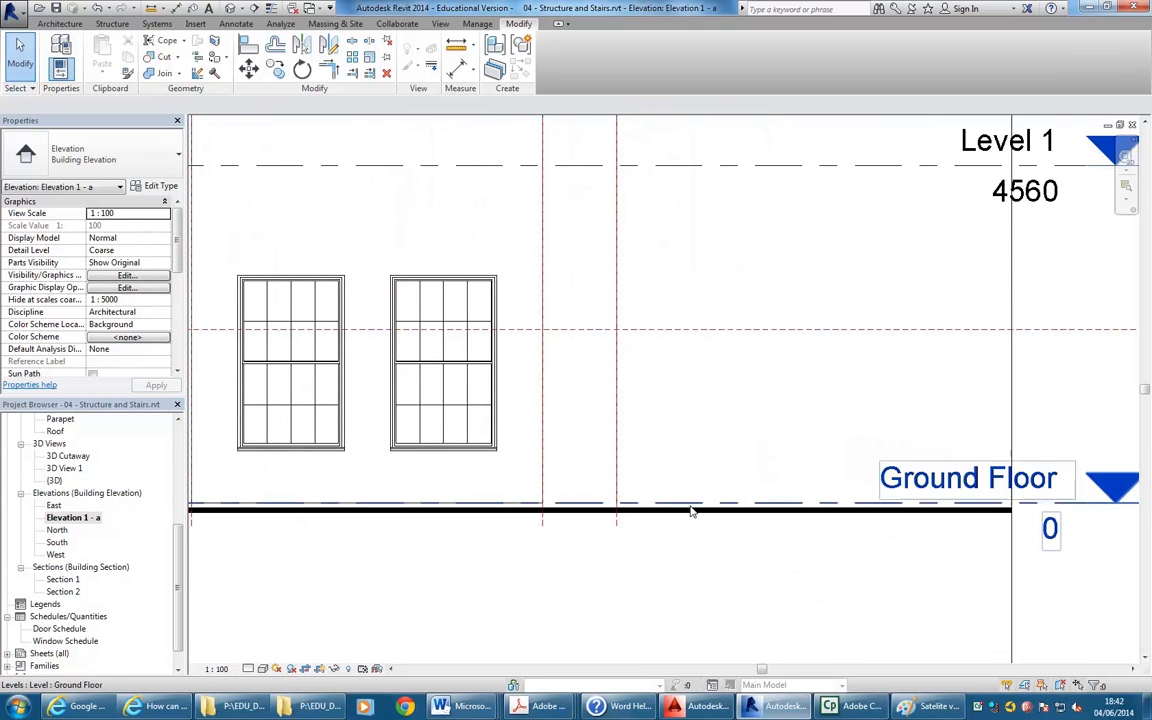
scroll(759, 458, down, 4)
middle_drag(759, 452, 903, 439)
scroll(903, 439, down, 5)
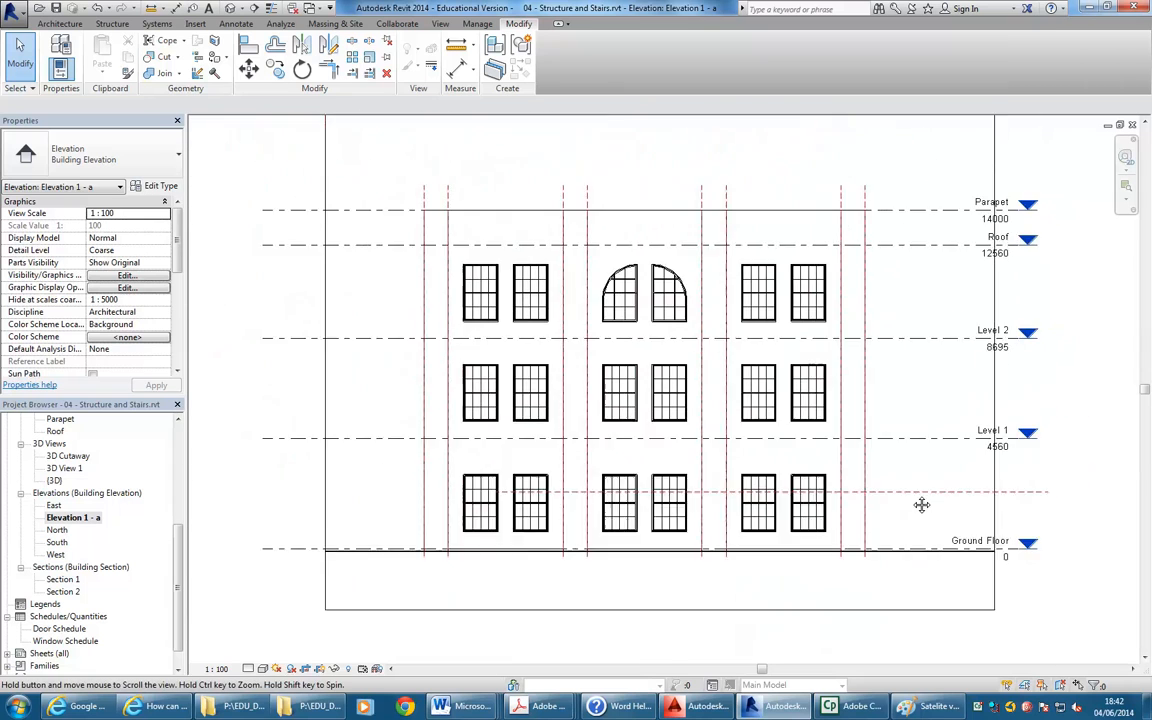
Hide the crop region boundary in the Elevation 1 - a view and inspect the earth hatching at ground level
middle_drag(838, 527, 817, 522)
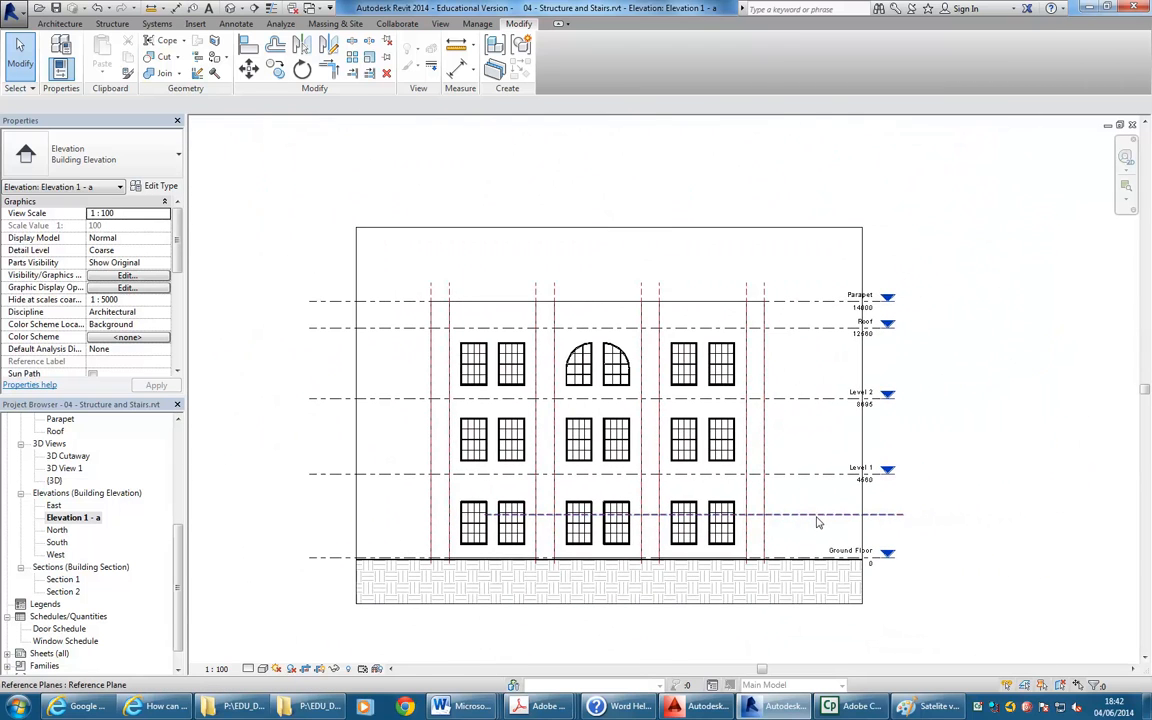
scroll(800, 515, up, 2)
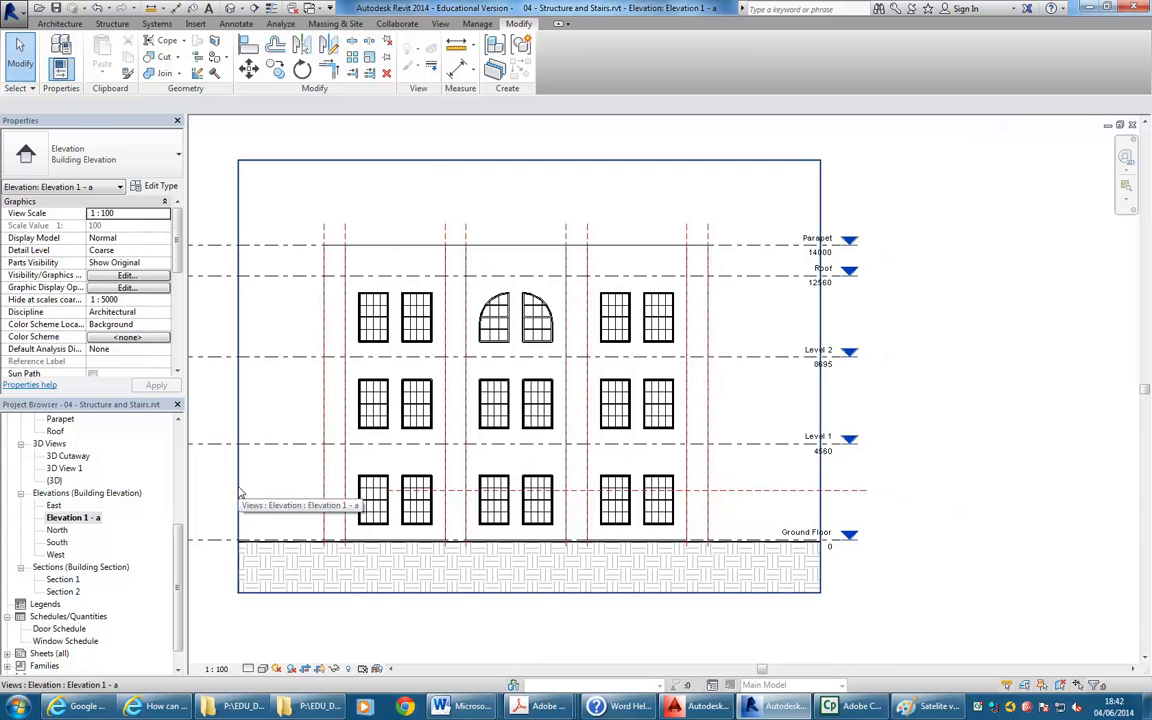
click(320, 669)
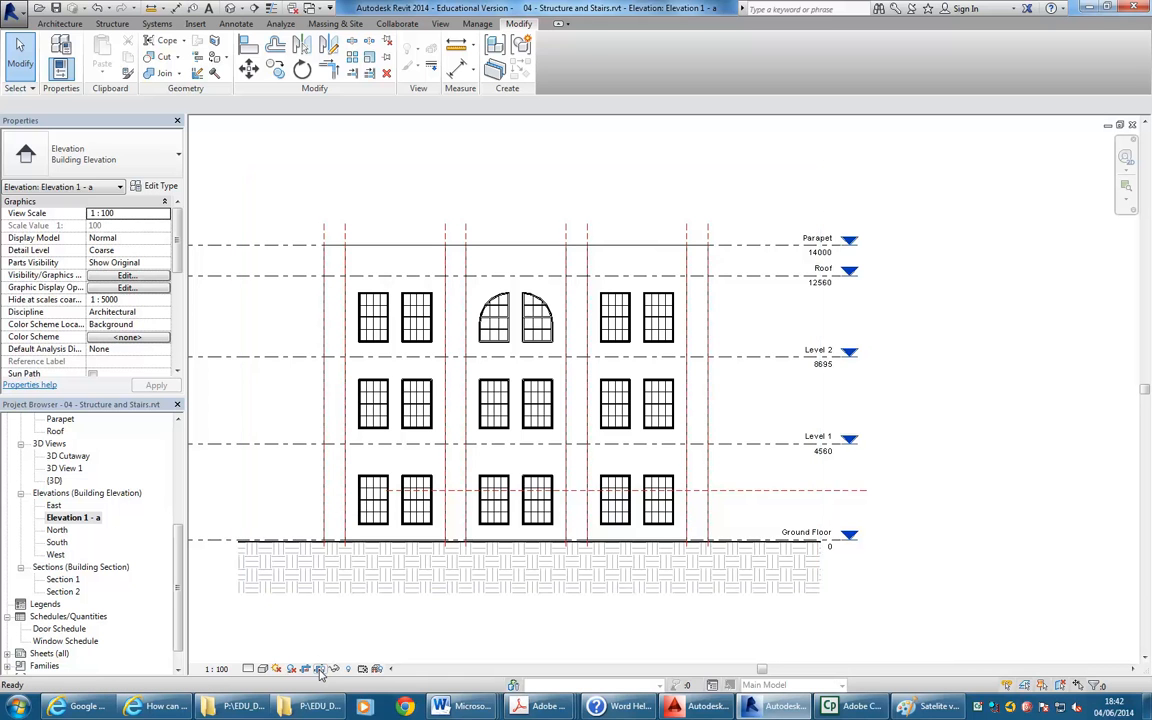
scroll(411, 550, up, 4)
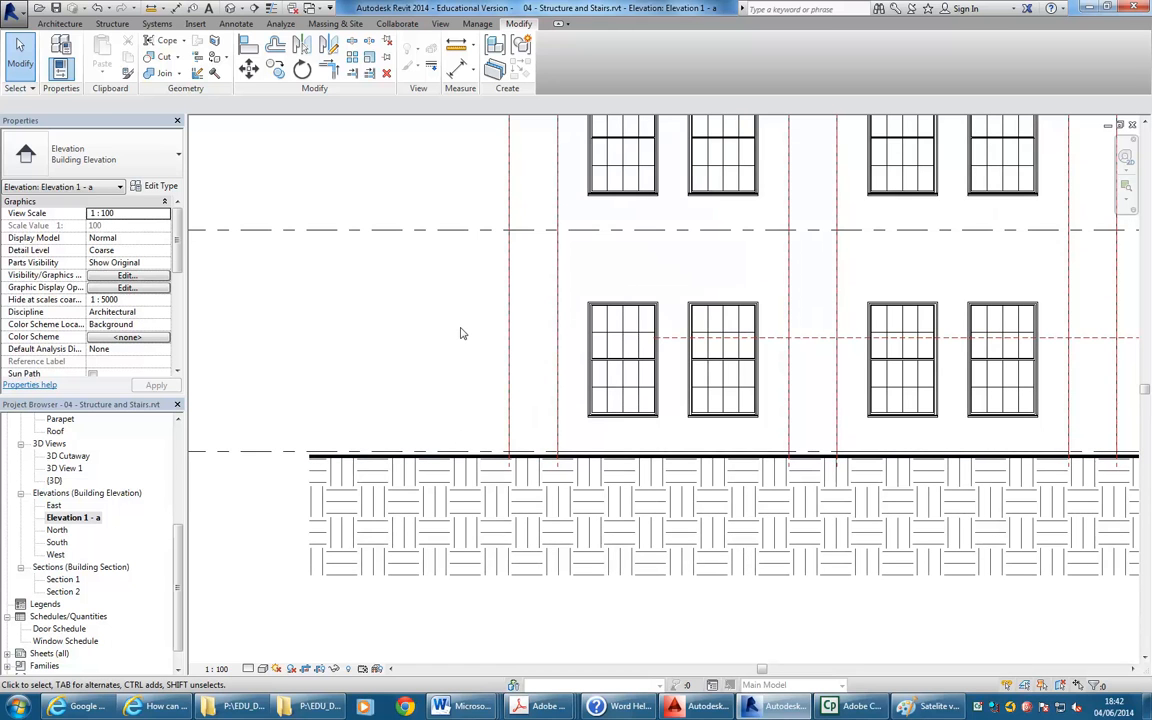
middle_drag(452, 329, 431, 354)
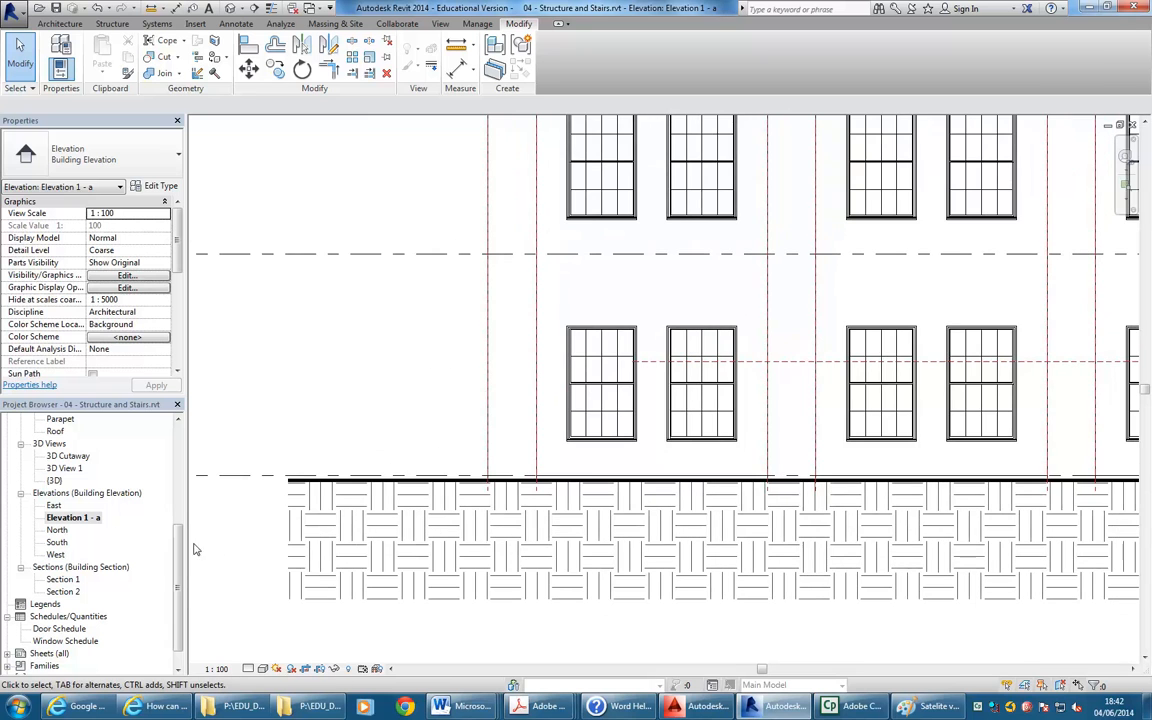
Open Section 1 and check the section cut material in the site settings and the toposurface's own material property
double_click(63, 580)
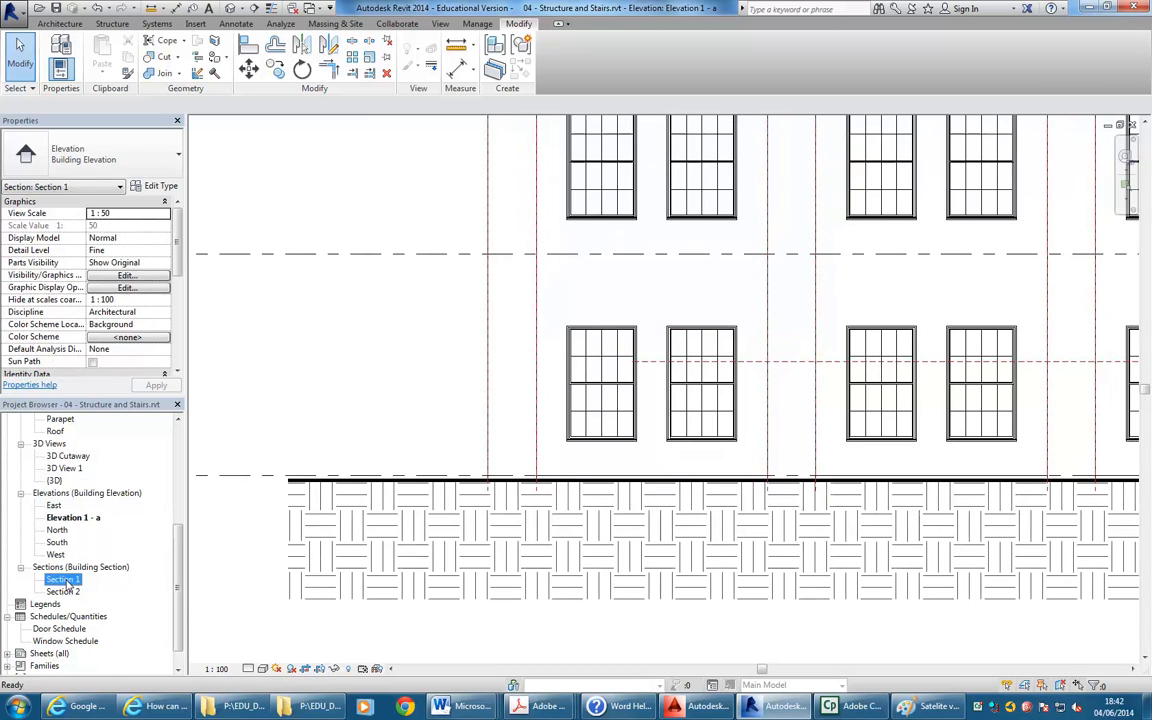
scroll(393, 452, up, 8)
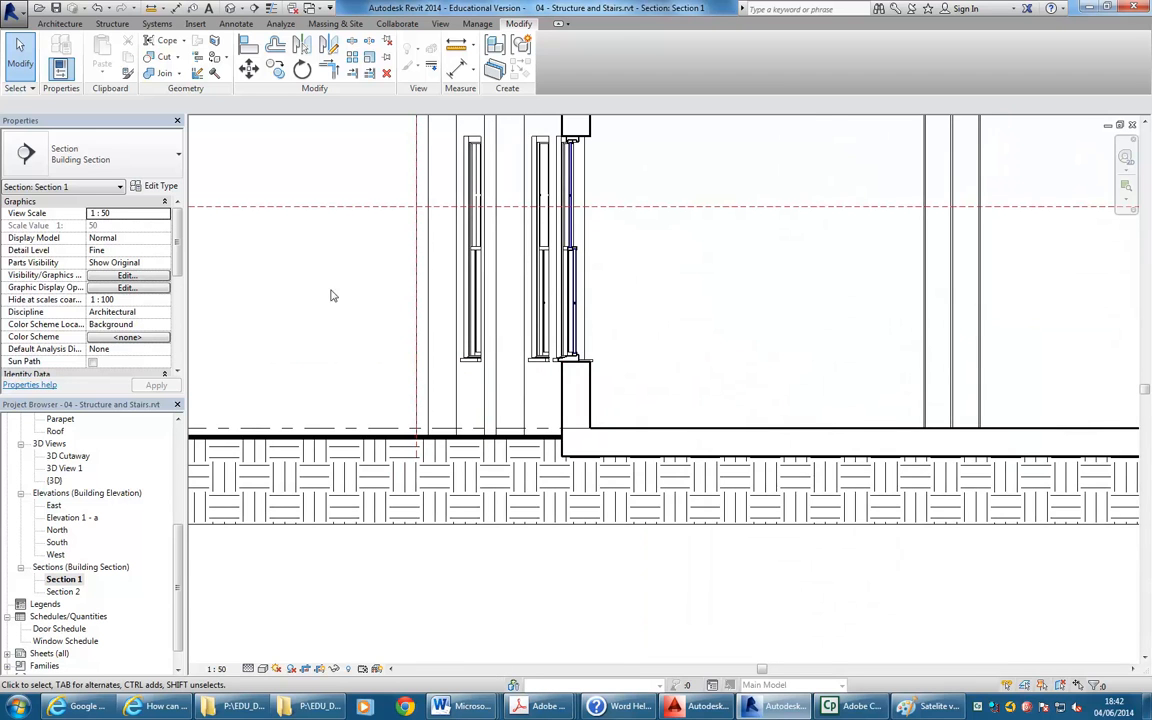
middle_drag(329, 293, 375, 298)
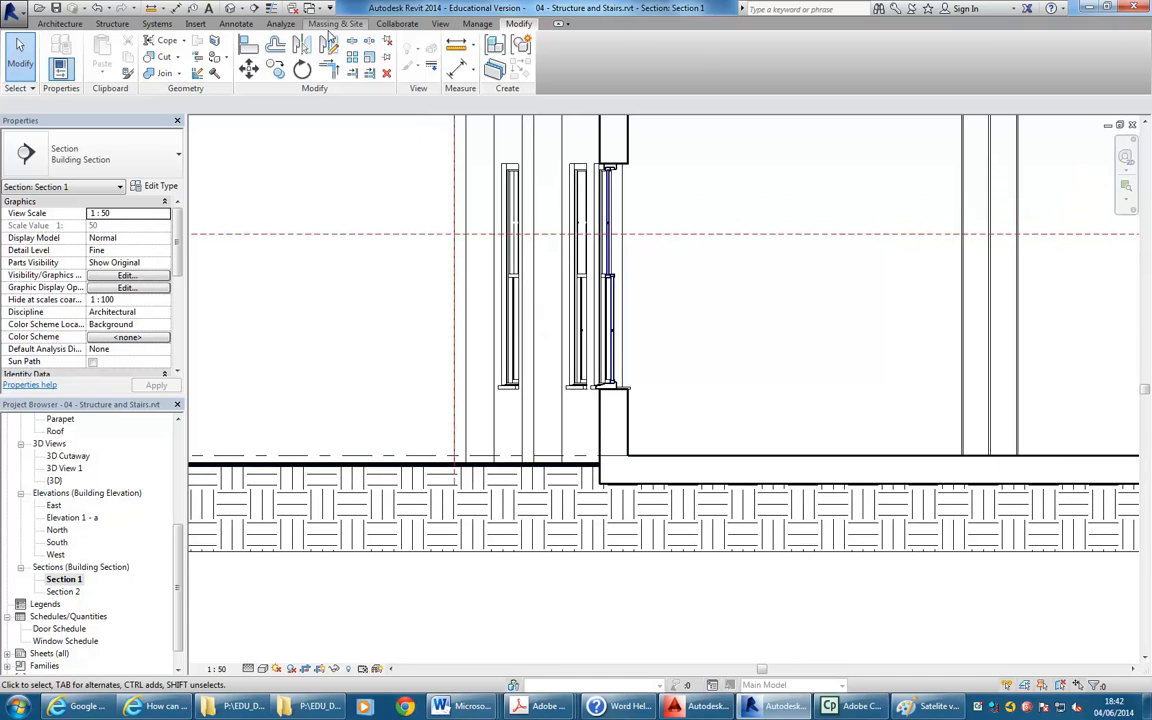
click(330, 25)
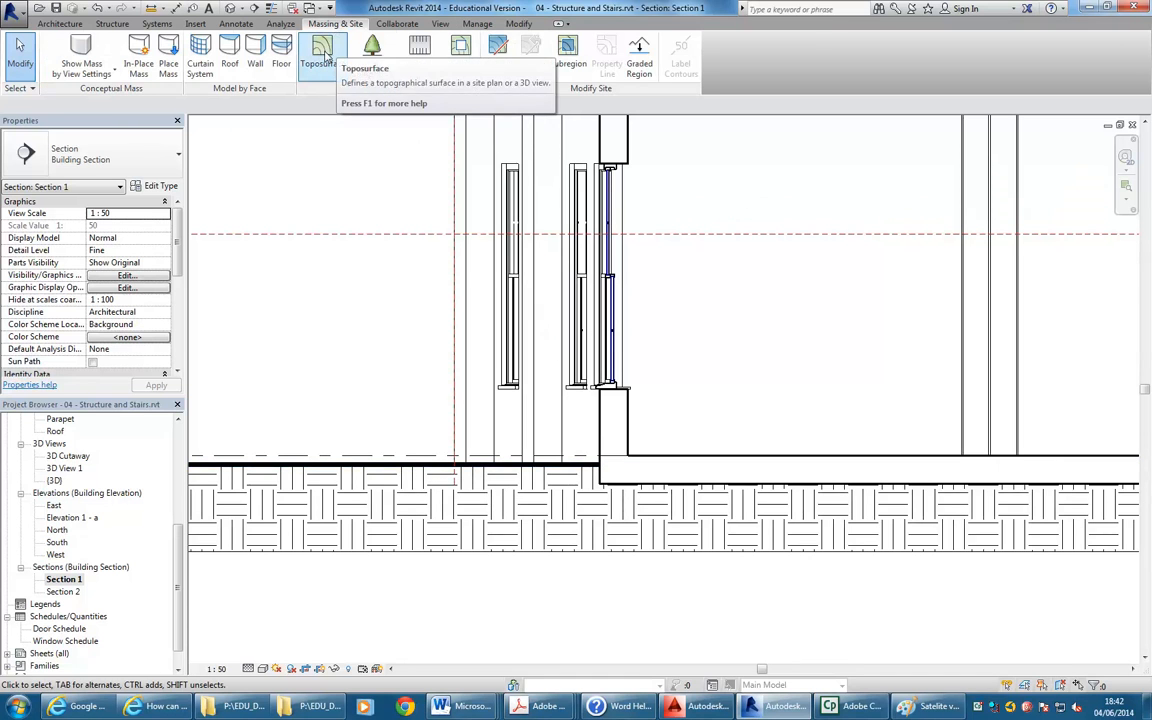
click(475, 90)
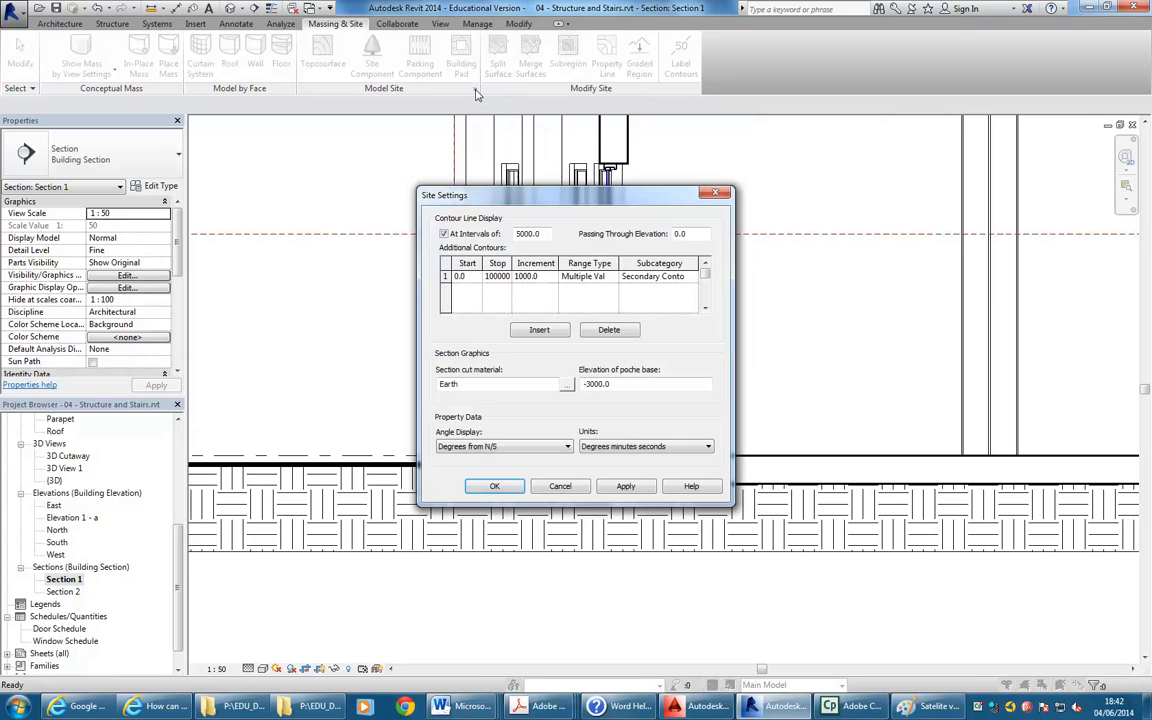
click(493, 385)
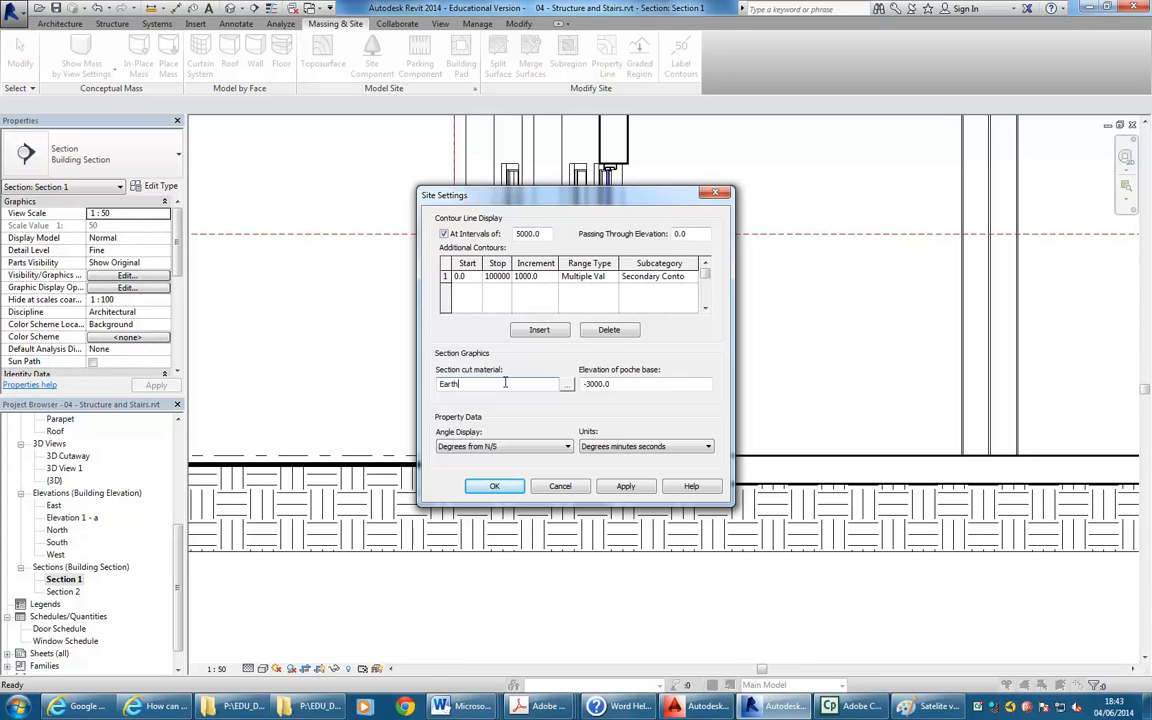
click(560, 486)
click(400, 462)
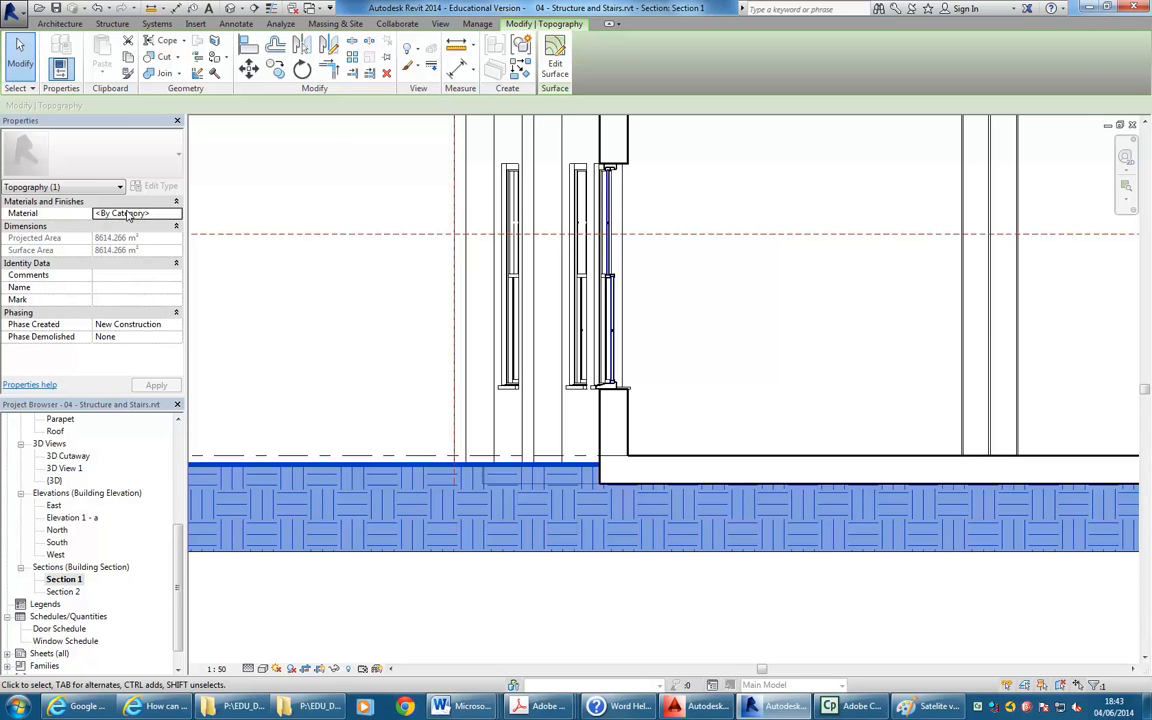
click(378, 413)
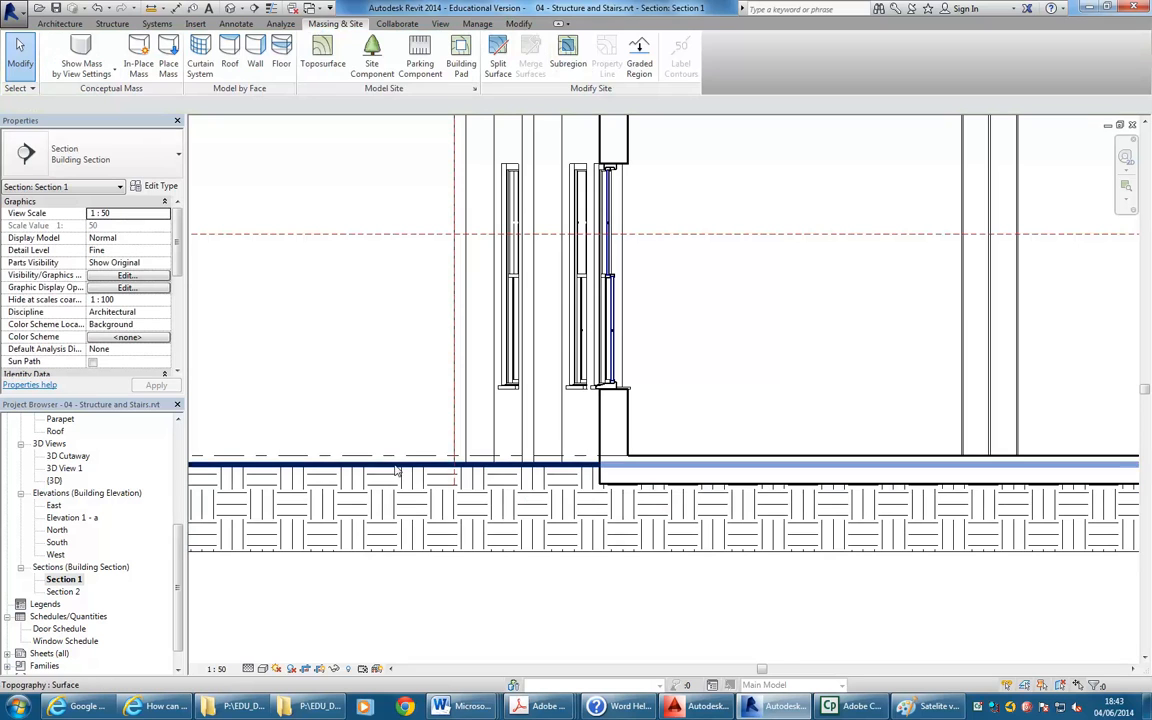
Examine the Earth section cut material's cut pattern and its pattern properties from the site settings, leaving everything unmodified
click(475, 88)
click(505, 385)
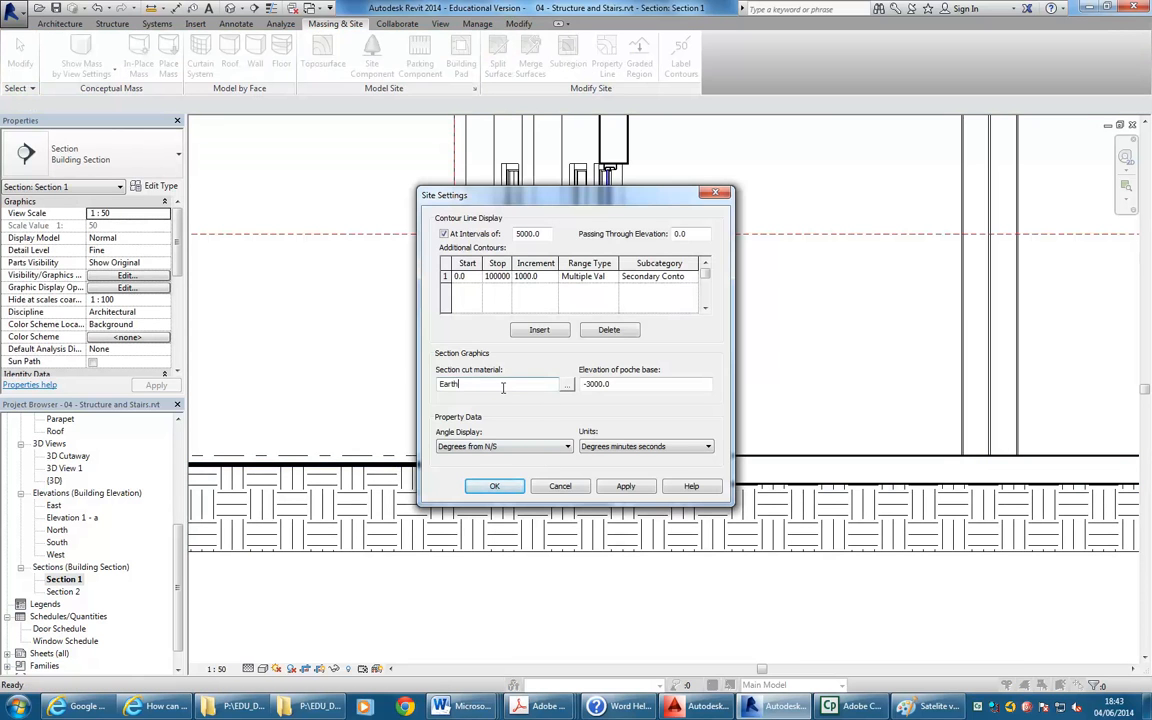
click(566, 384)
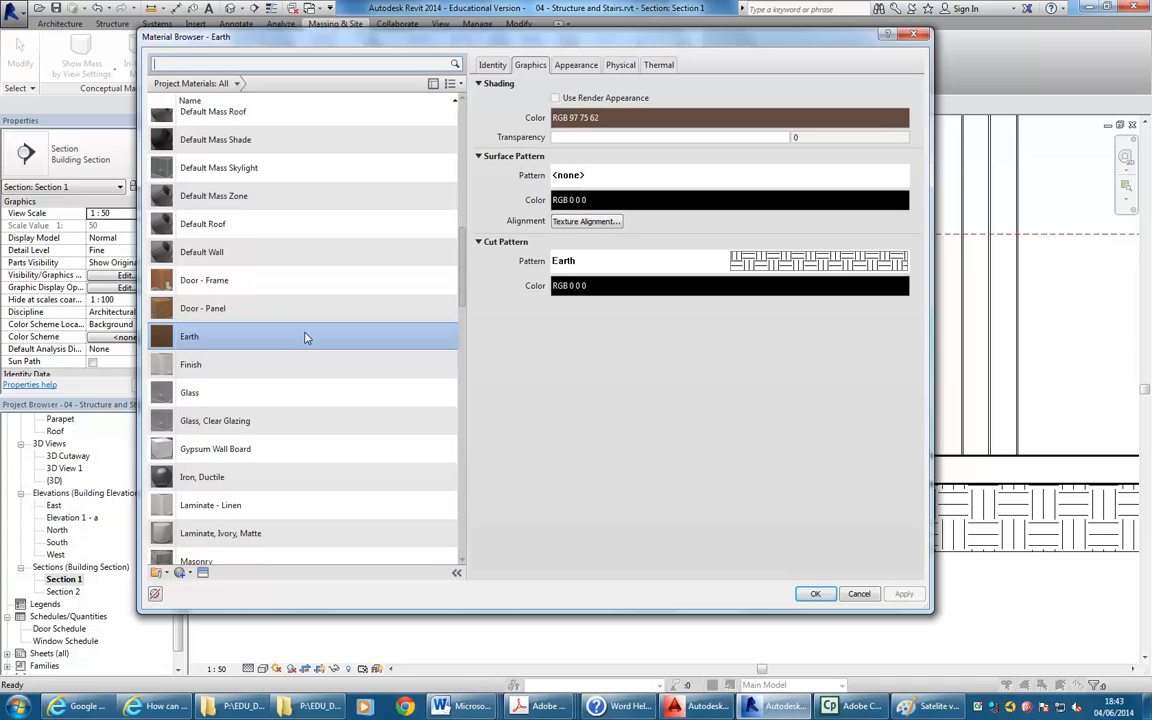
click(779, 262)
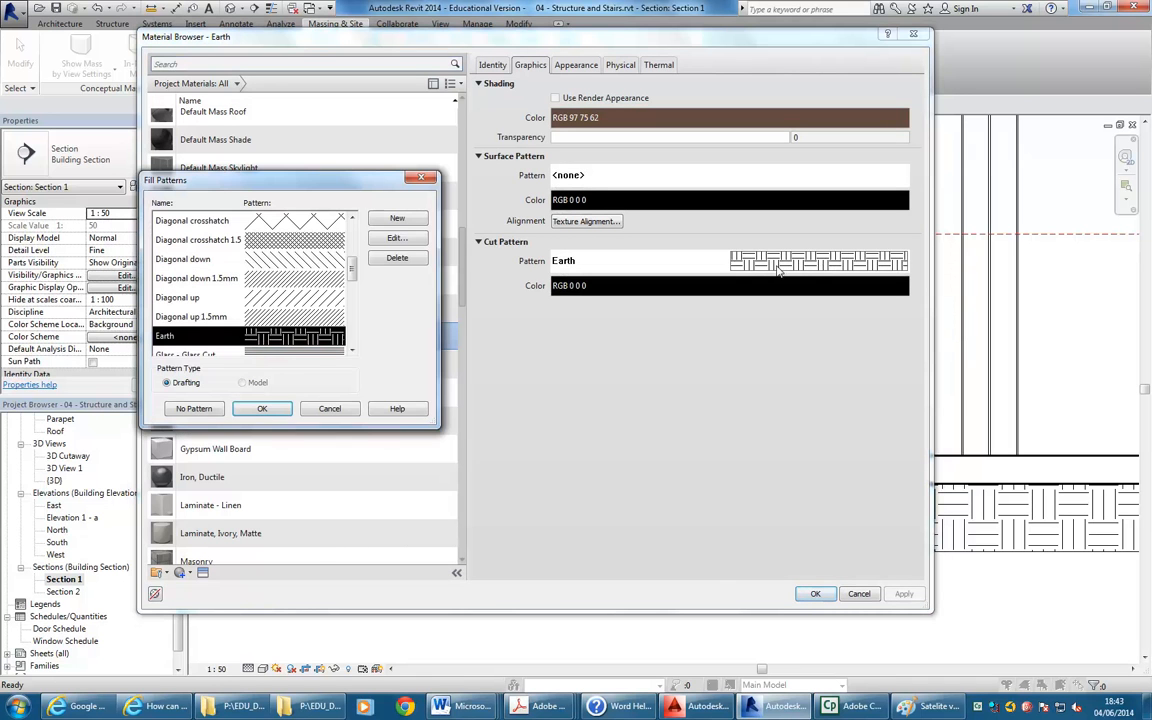
click(392, 239)
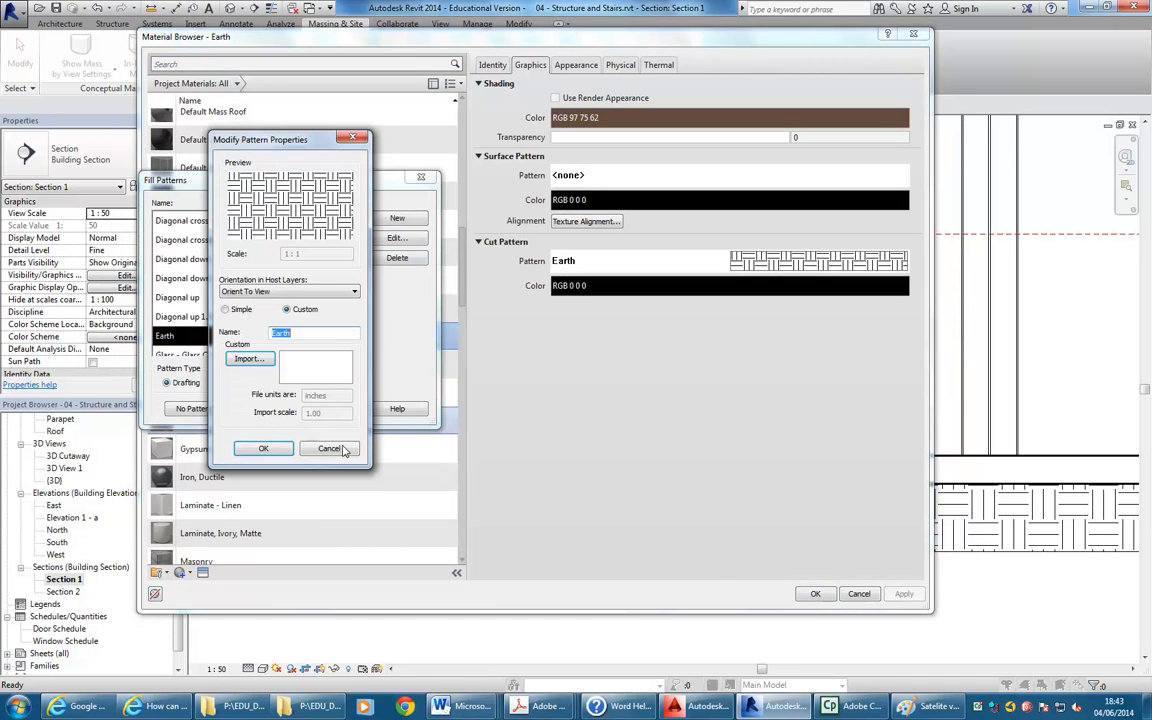
click(330, 448)
click(335, 410)
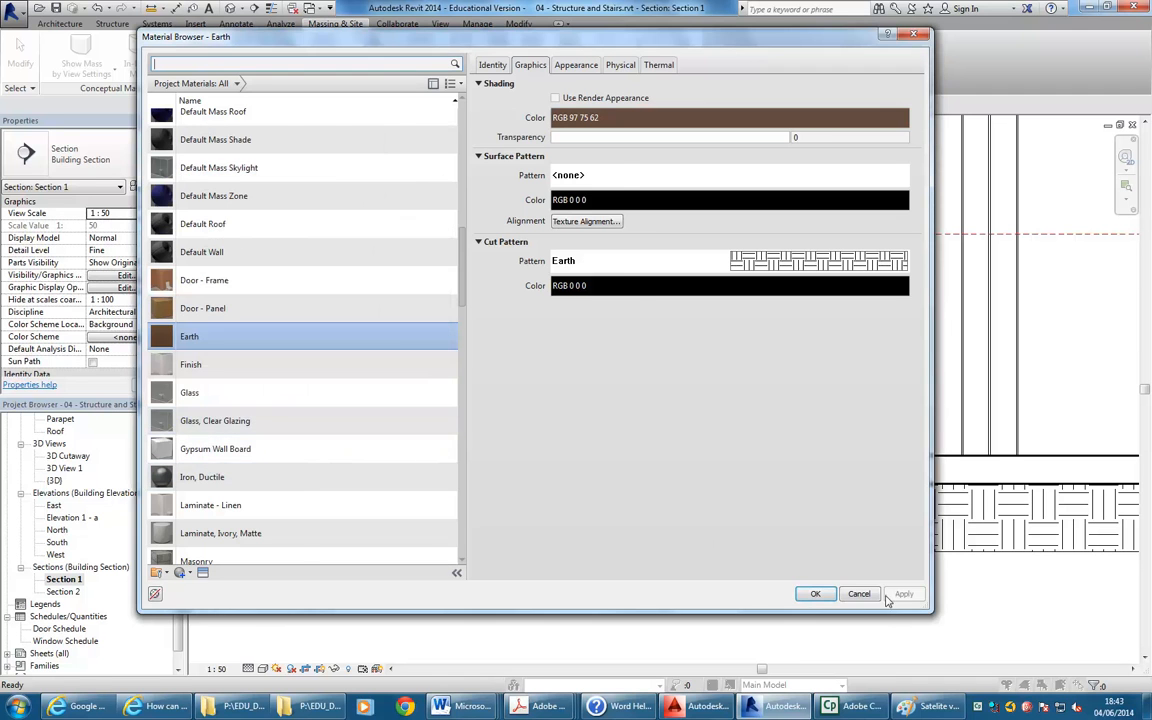
click(860, 594)
click(505, 447)
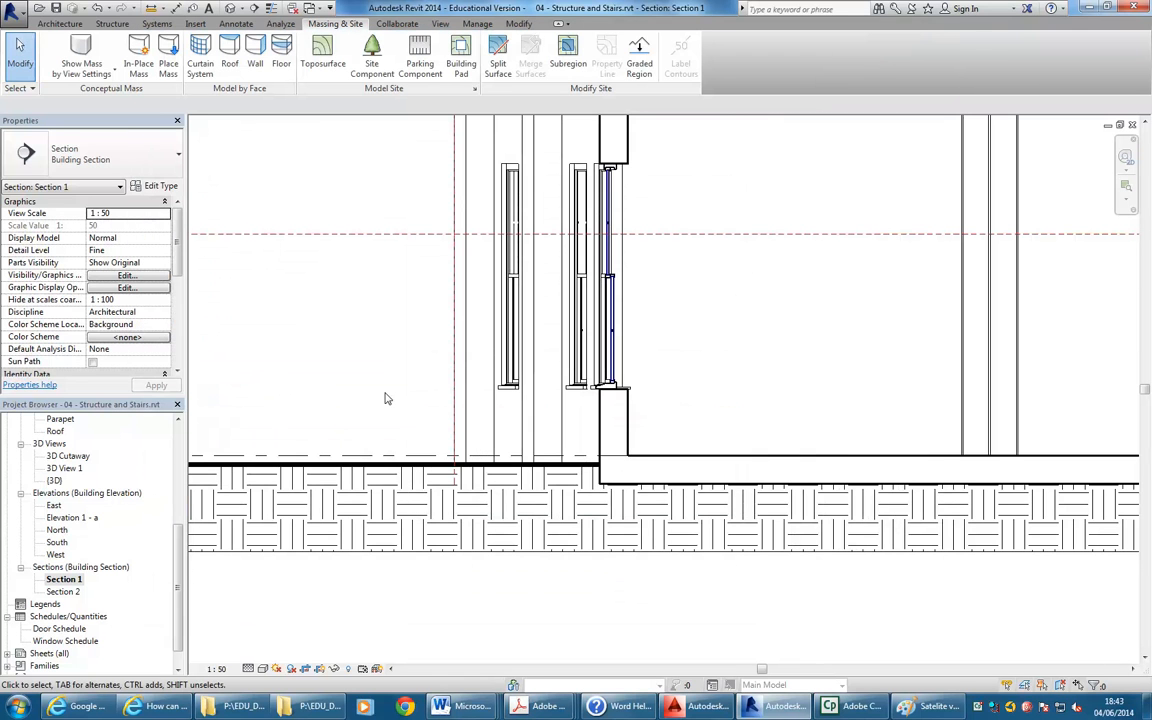
Return to Elevation 1 - a and review the ground line and the section cut material in the site settings
middle_drag(396, 376, 466, 359)
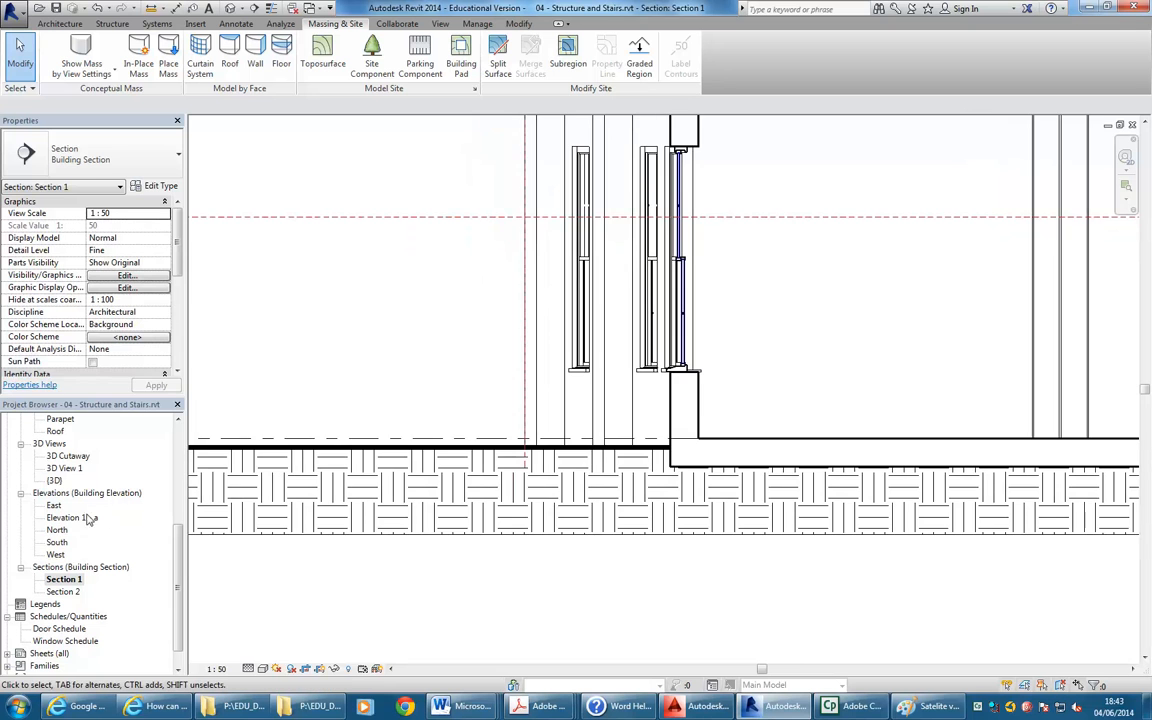
double_click(70, 517)
middle_drag(430, 396, 350, 376)
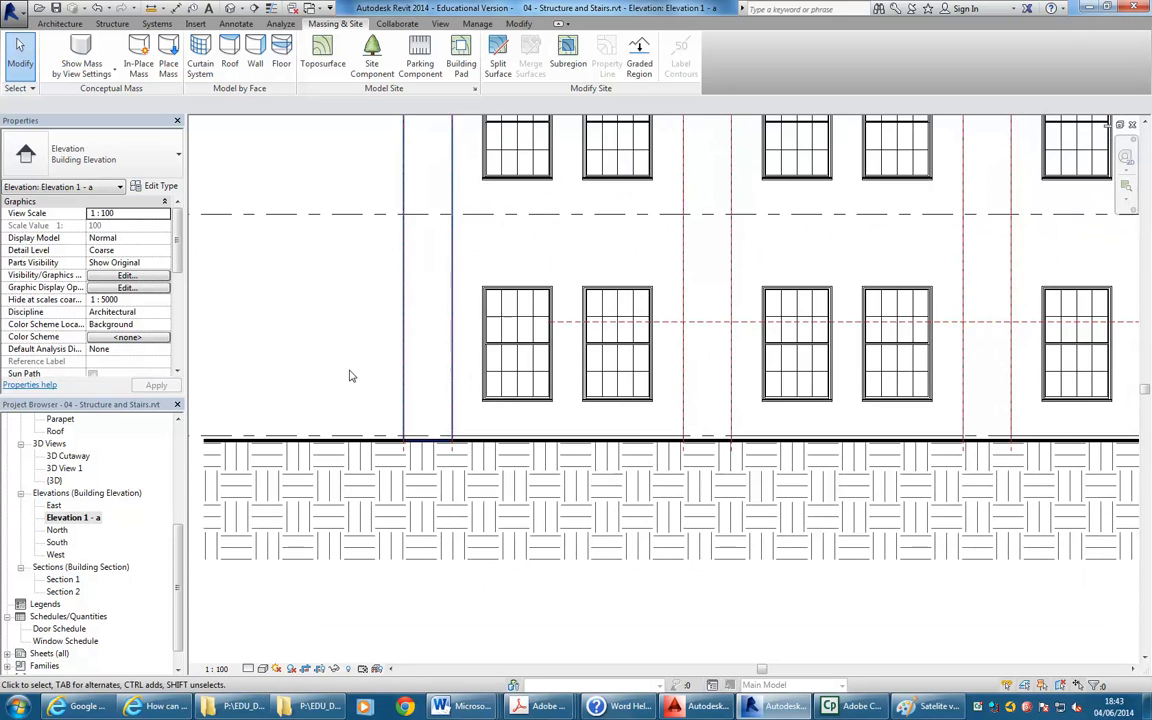
scroll(450, 463, up, 2)
scroll(465, 455, up, 1)
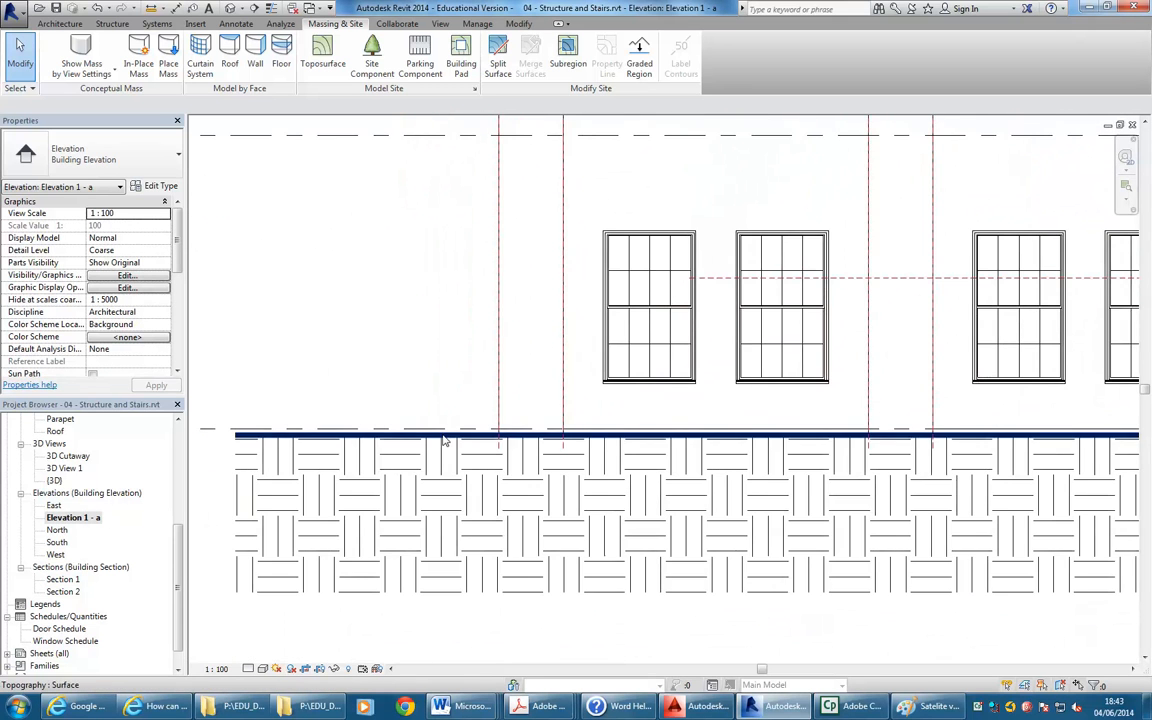
click(475, 88)
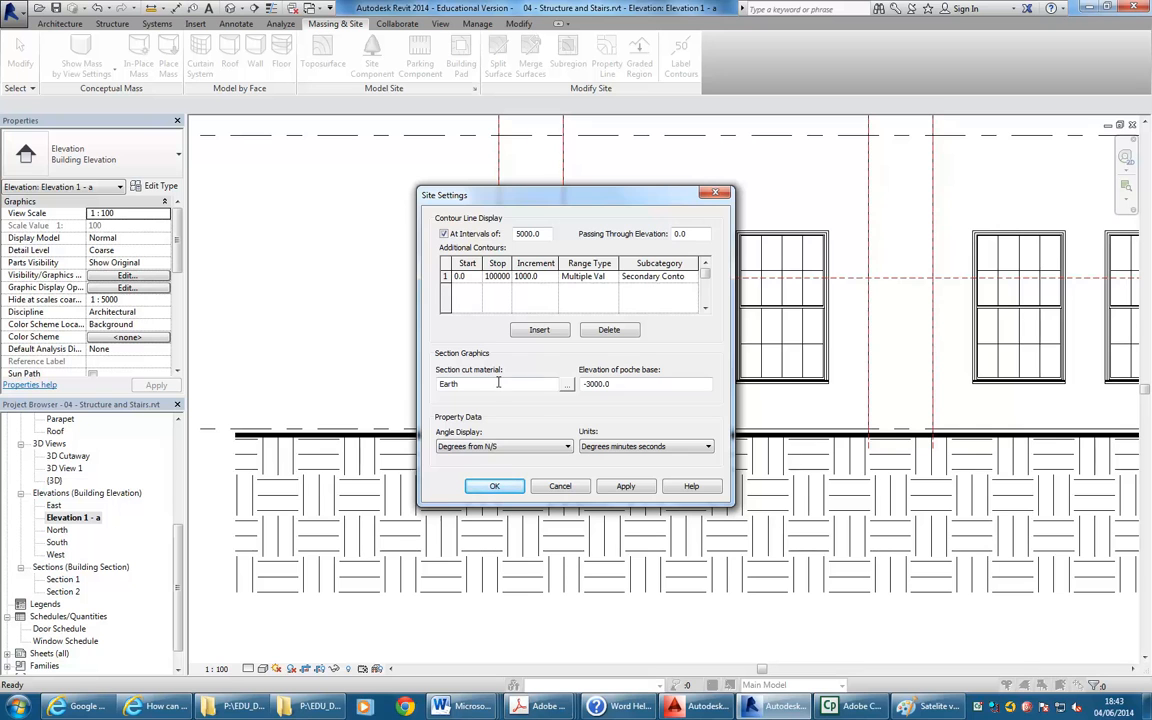
click(494, 486)
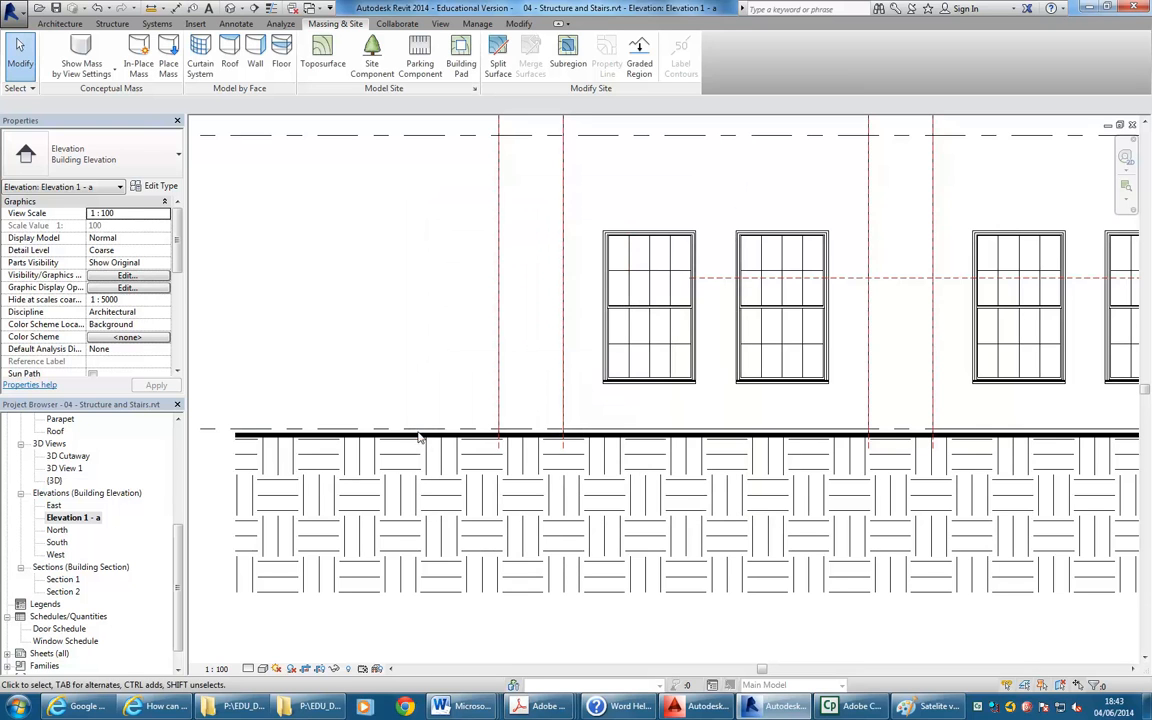
Override the toposurface's graphics by element in Elevation 1 - a, turning off the visibility of its surface pattern, and clear the selection
click(558, 545)
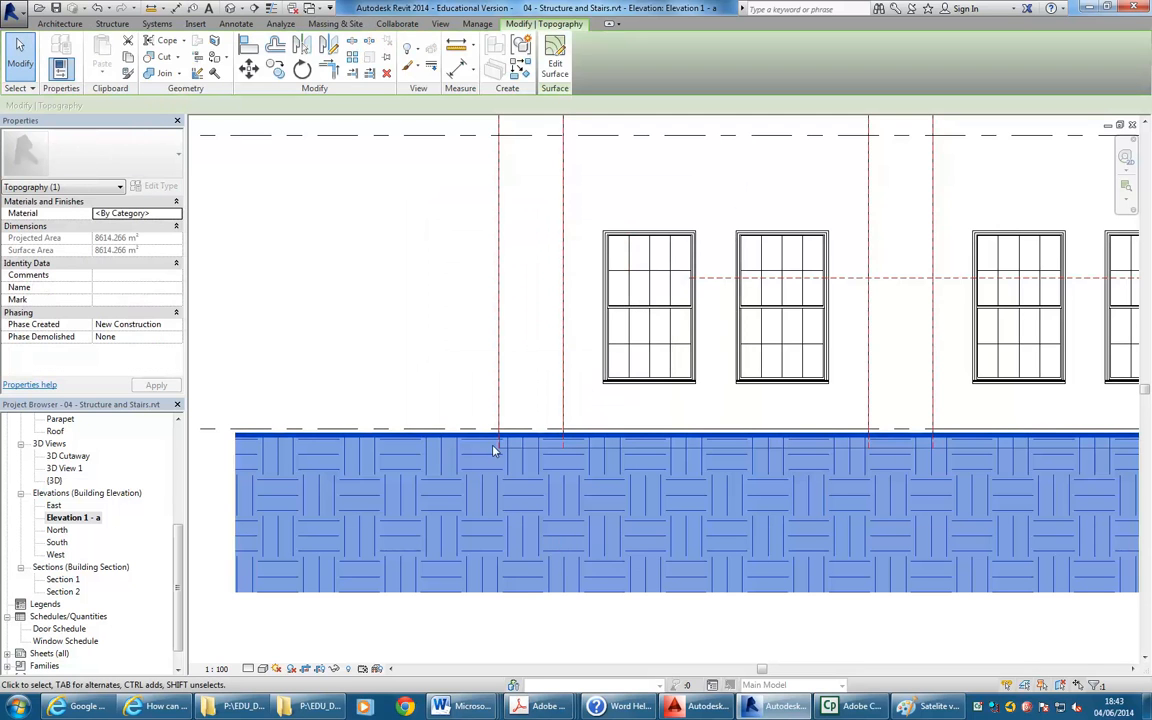
right_click(466, 432)
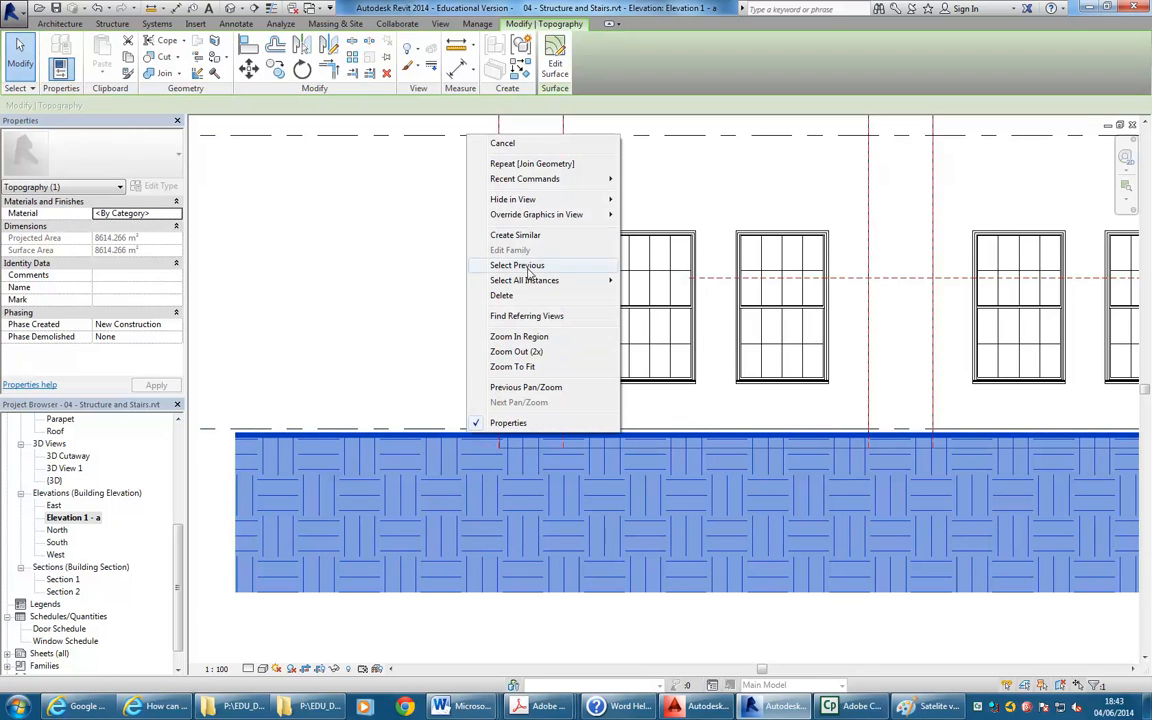
mouse_move(600, 199)
mouse_move(545, 214)
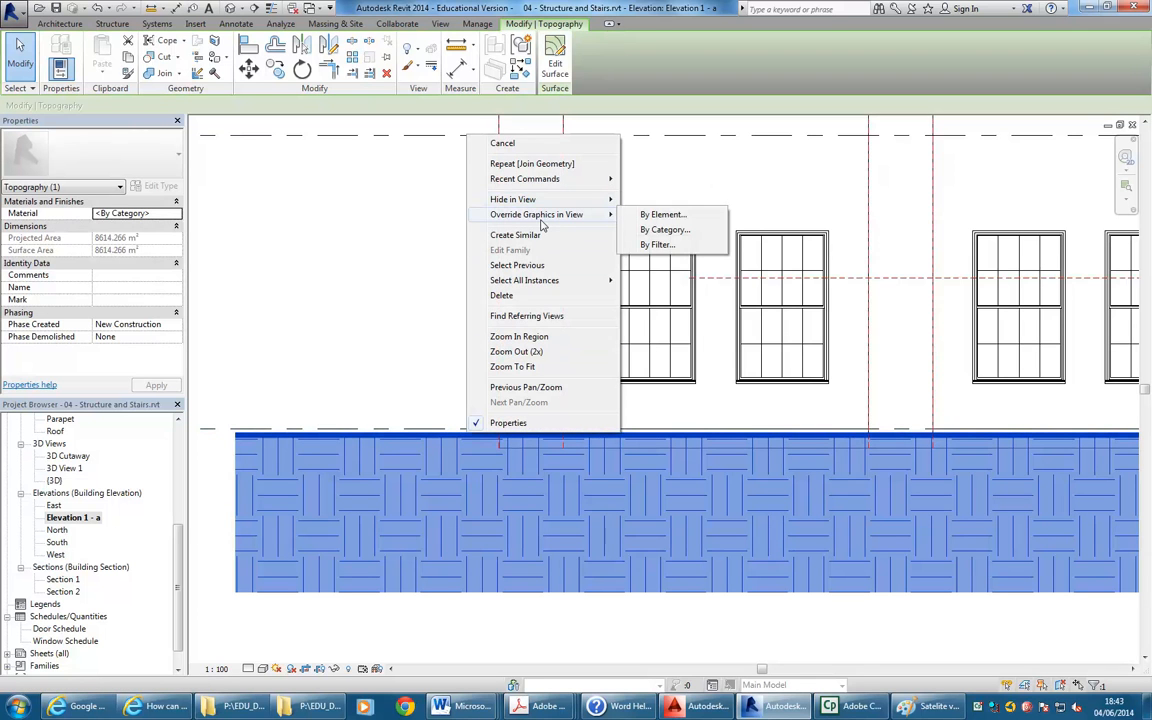
click(663, 215)
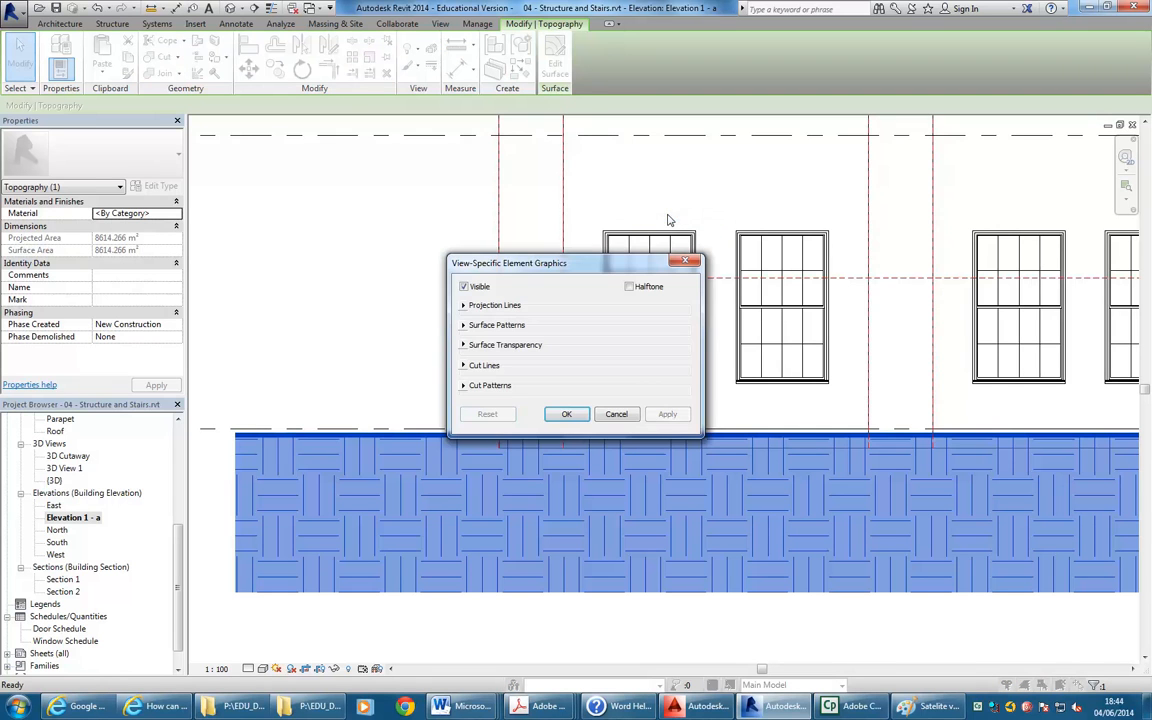
drag(631, 263, 455, 195)
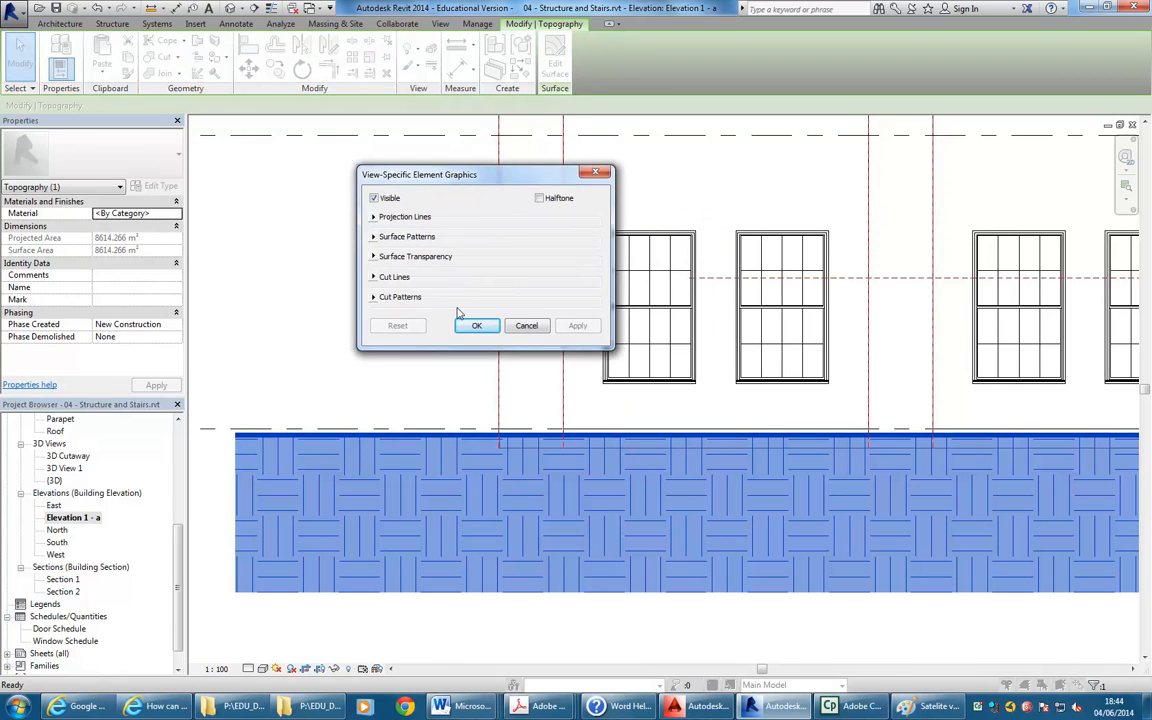
click(374, 298)
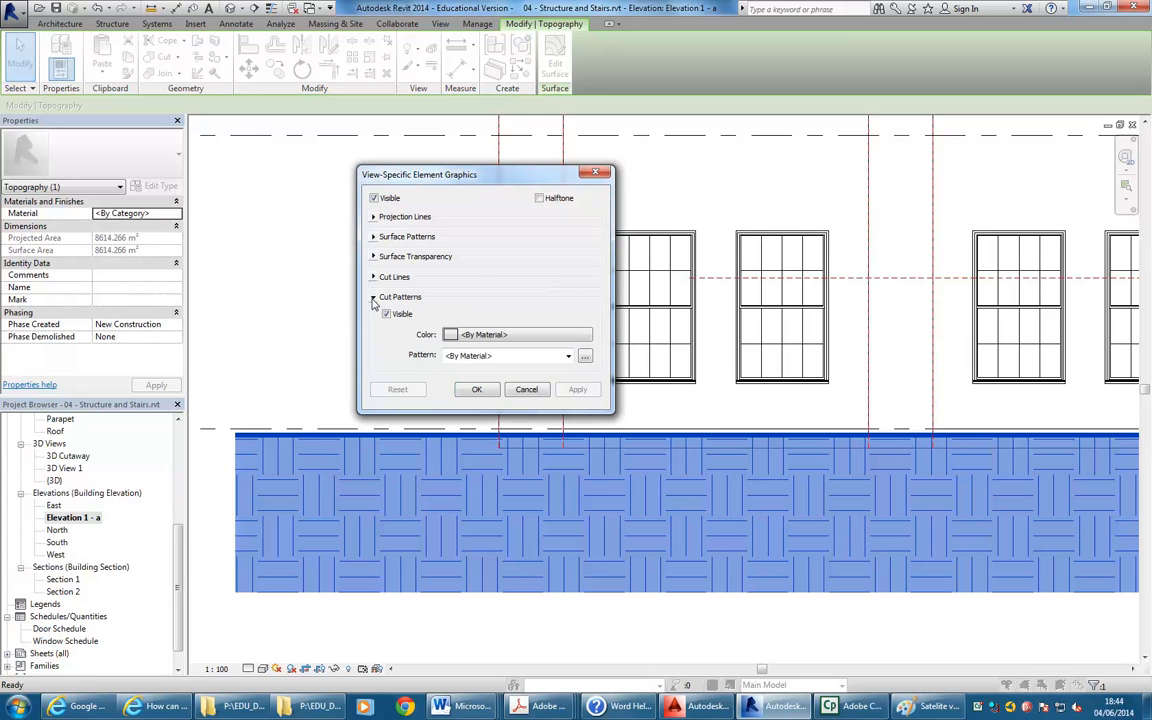
click(374, 298)
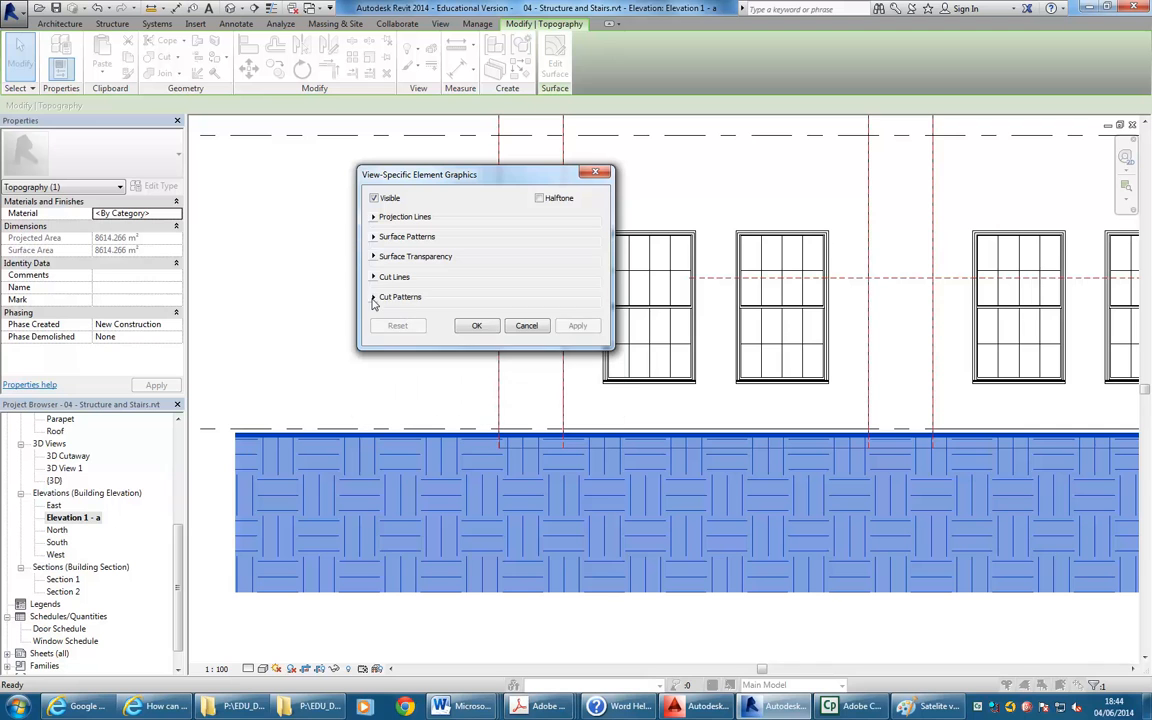
click(373, 237)
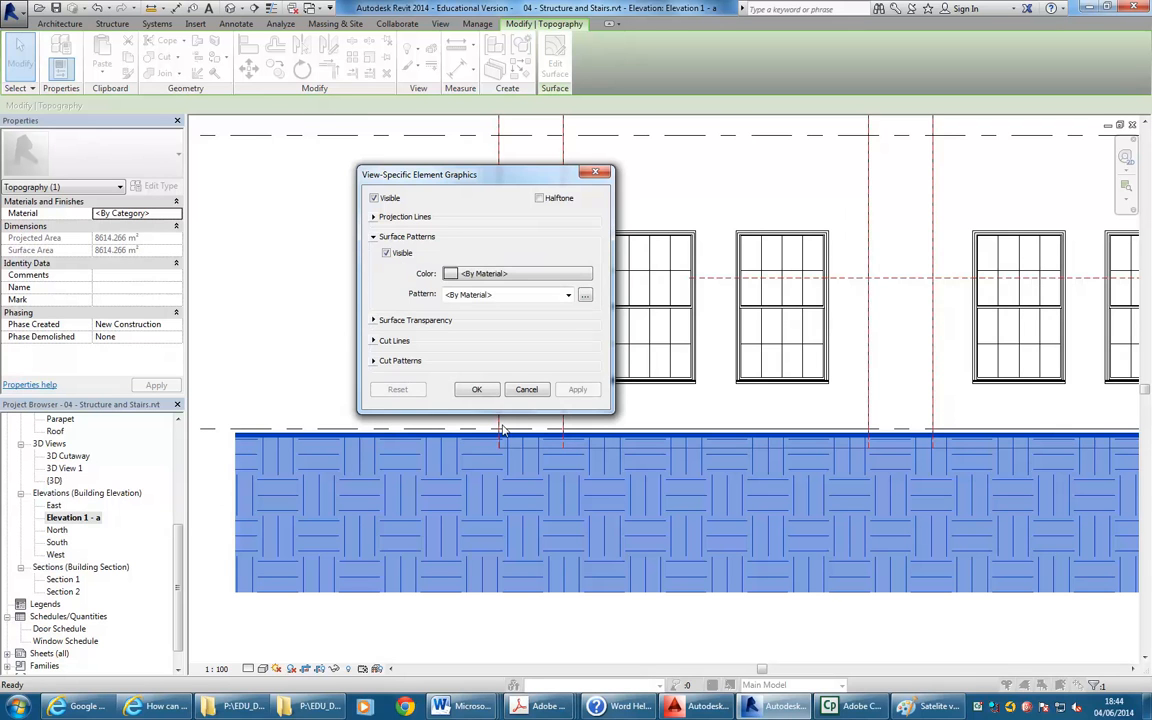
click(387, 253)
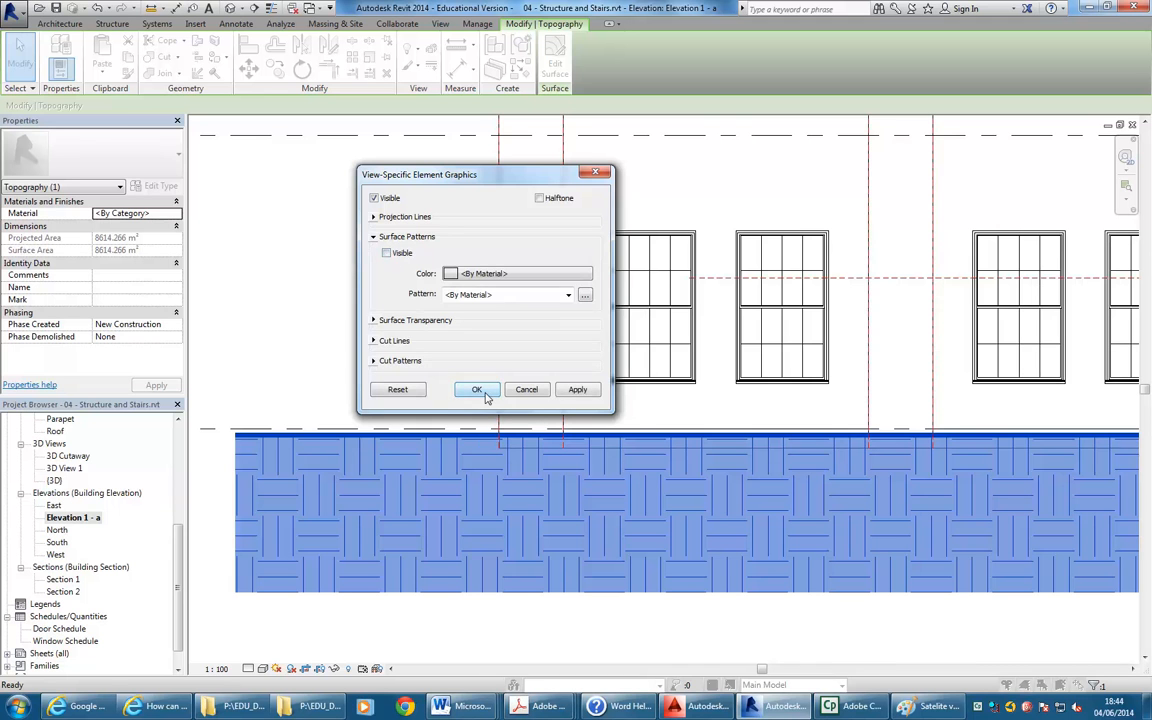
click(477, 390)
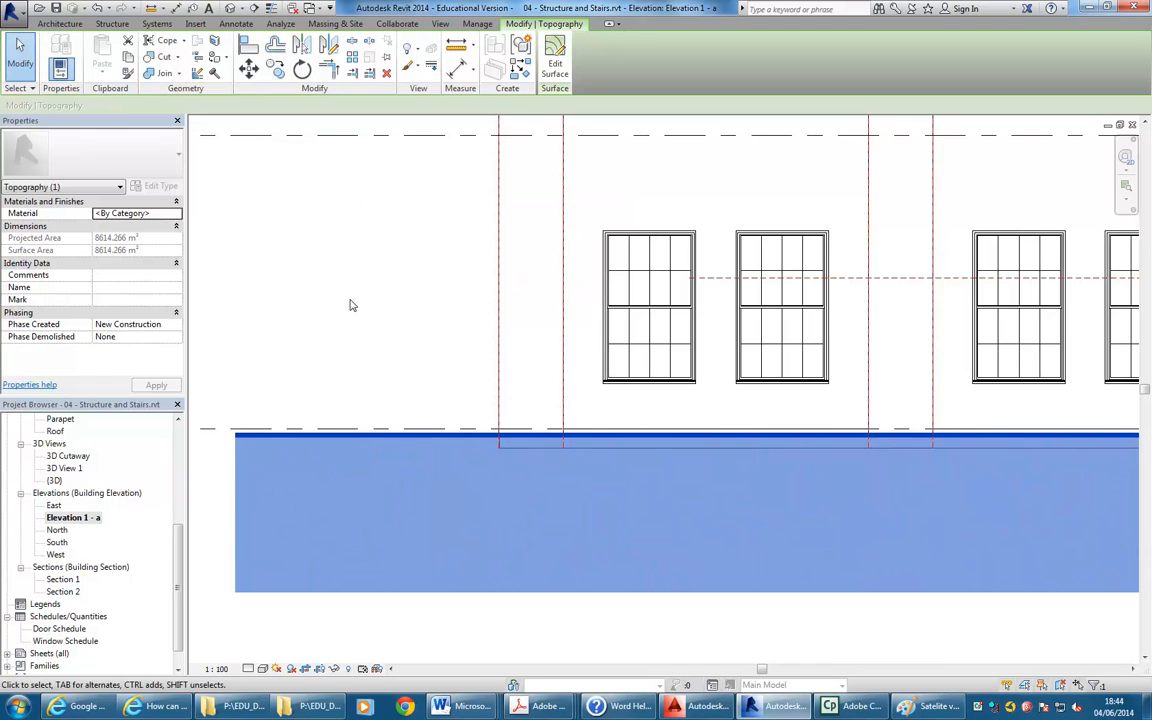
key(Escape)
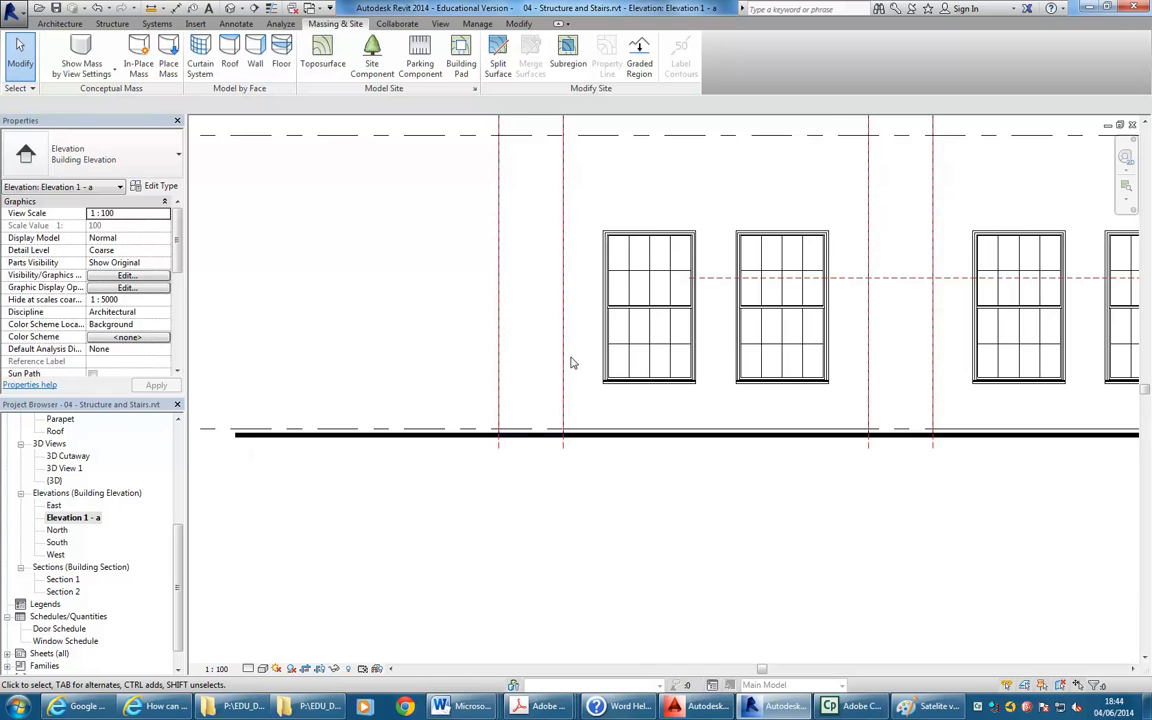
Open the Site floor plan and set its visual style to Shaded
scroll(590, 346, down, 5)
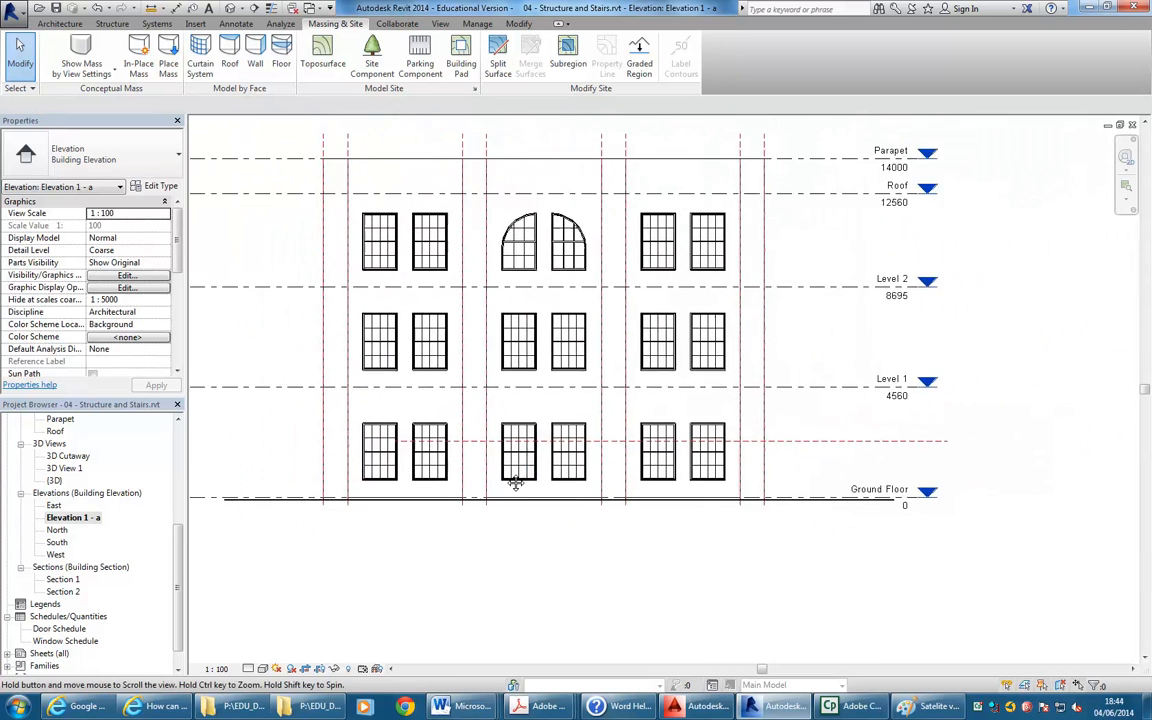
scroll(565, 597, up, 1)
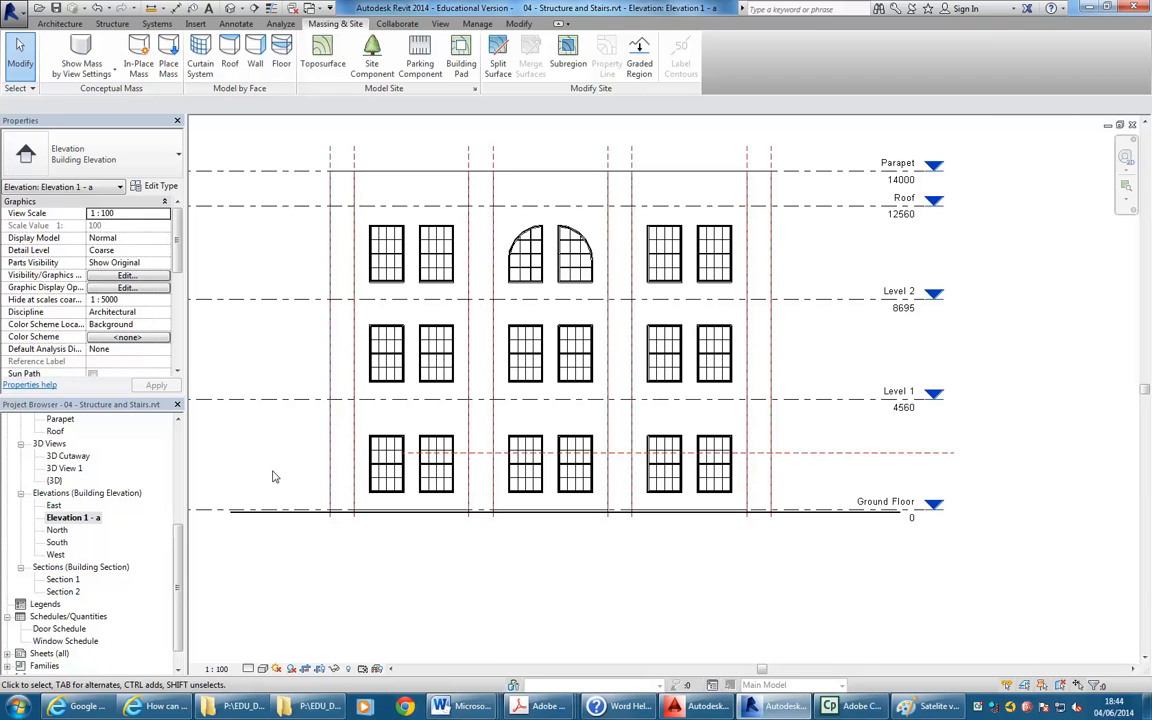
scroll(181, 553, up, 5)
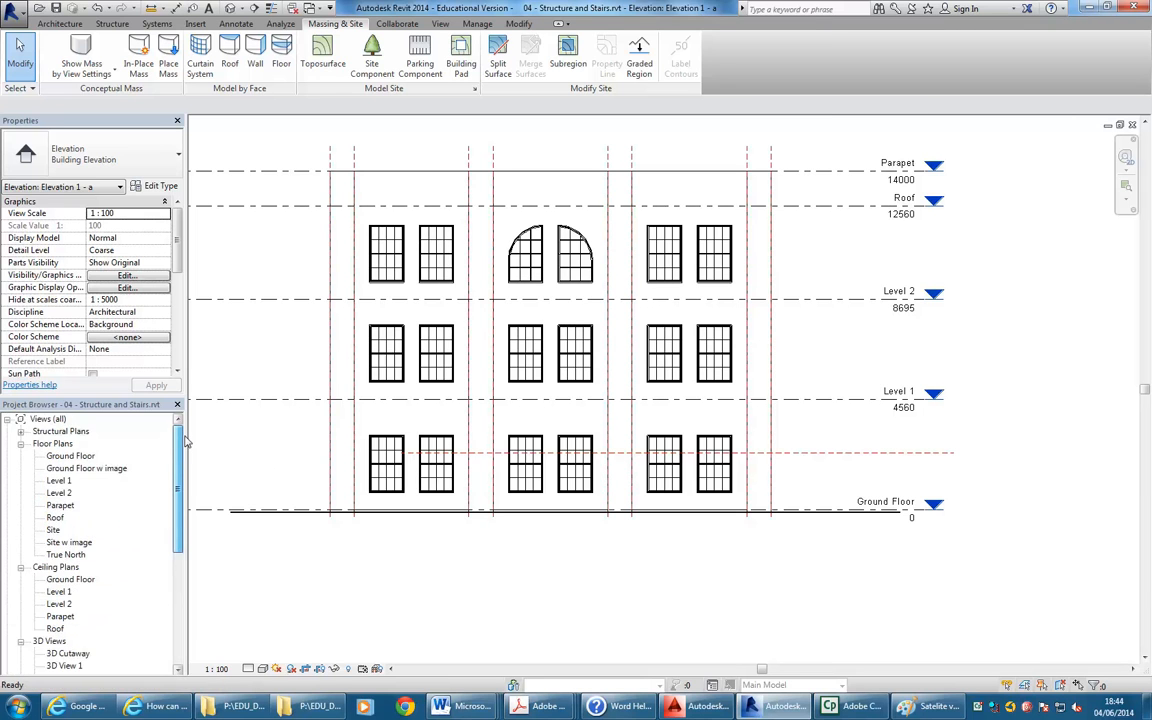
double_click(53, 530)
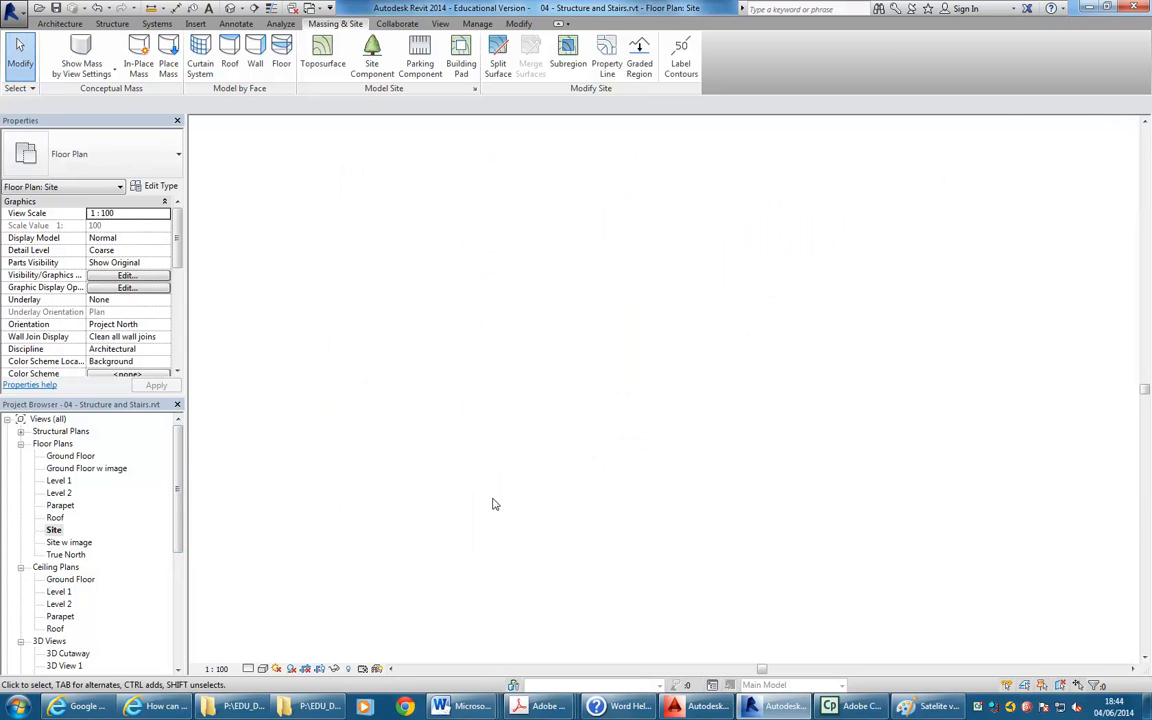
scroll(505, 314, down, 3)
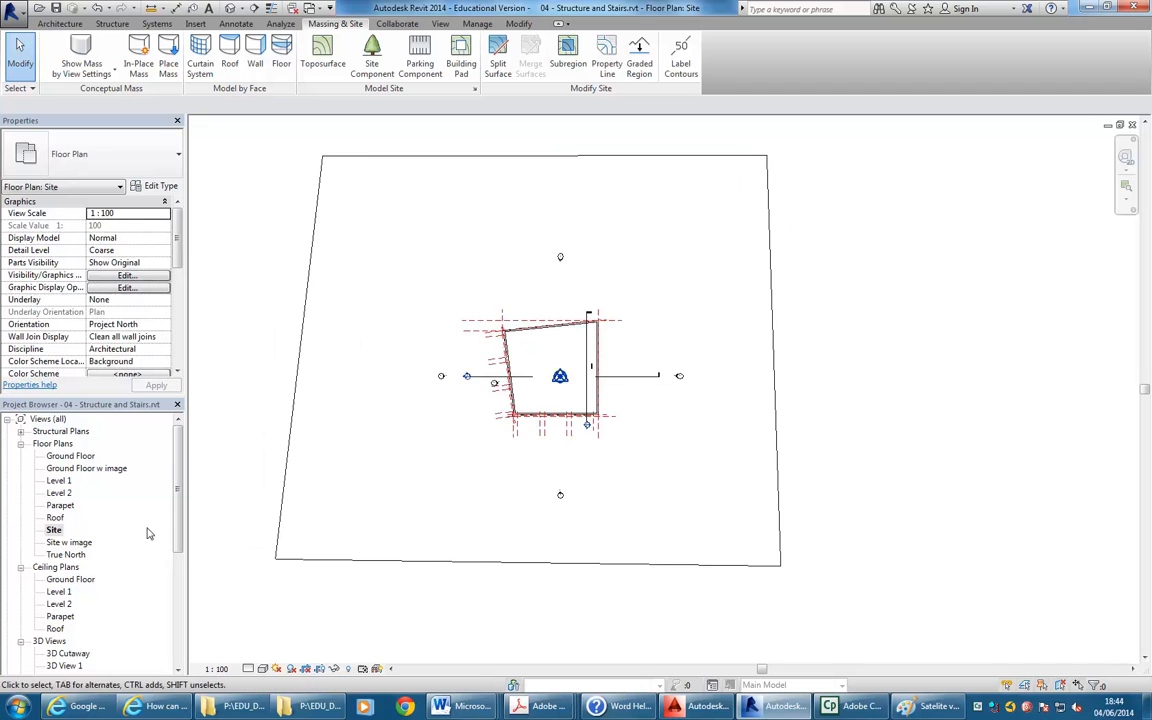
scroll(286, 358, up, 2)
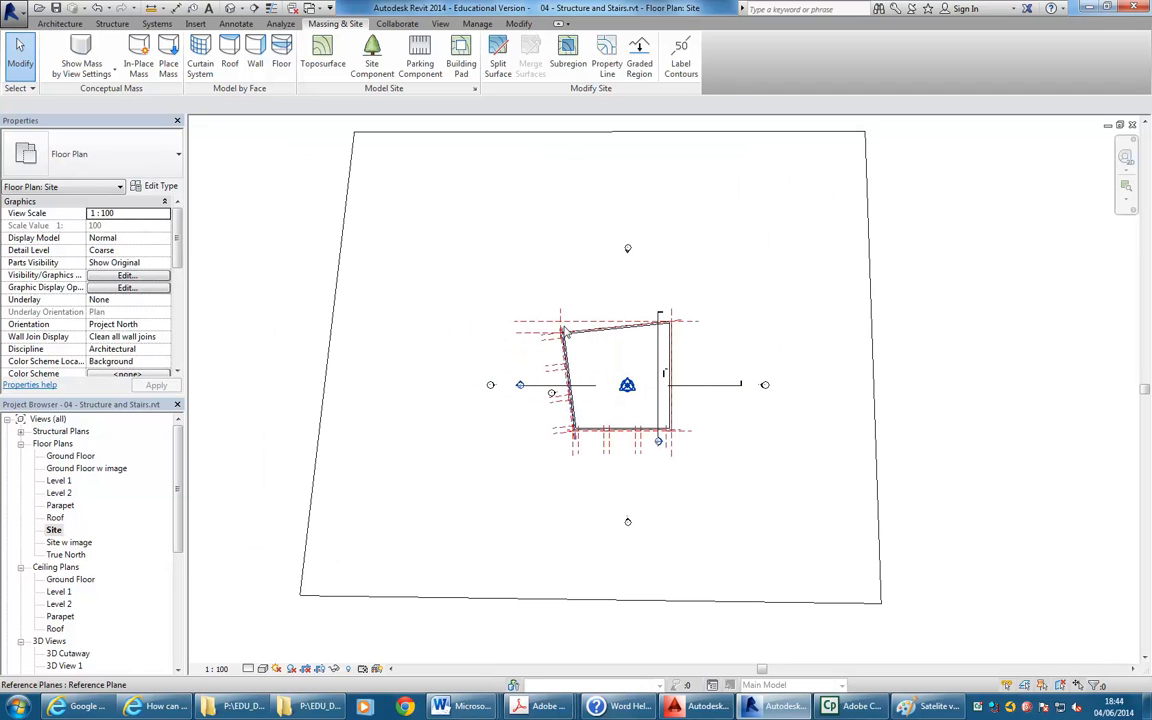
middle_drag(472, 300, 448, 312)
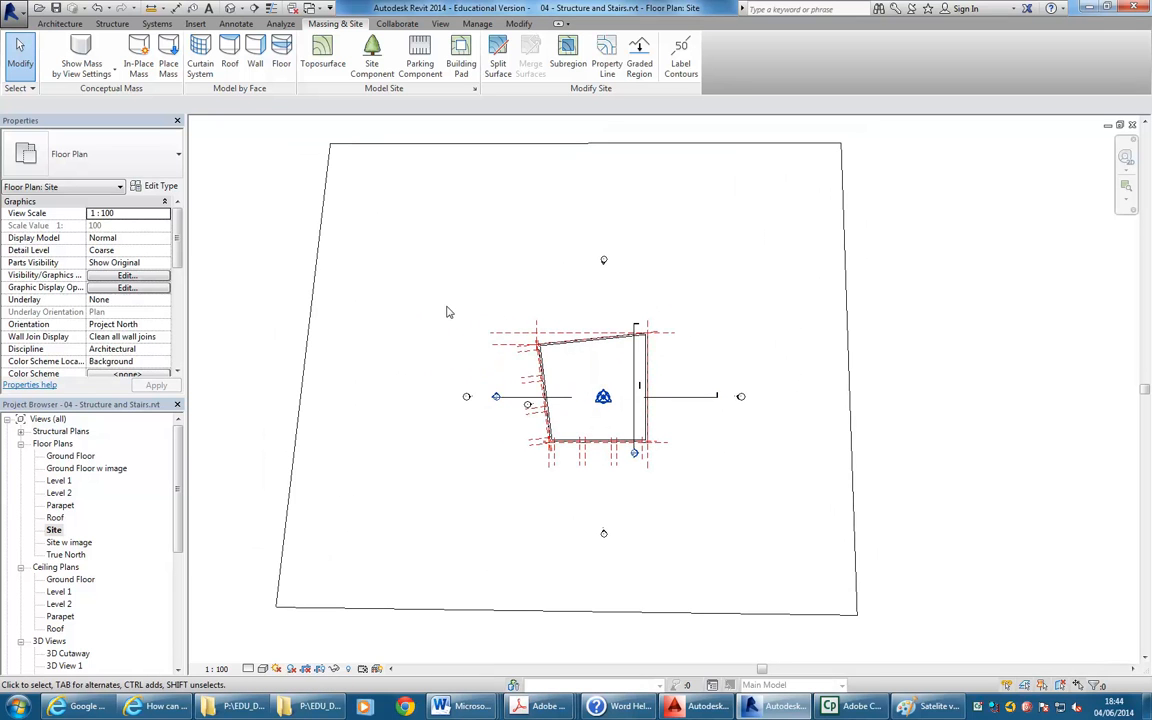
click(263, 669)
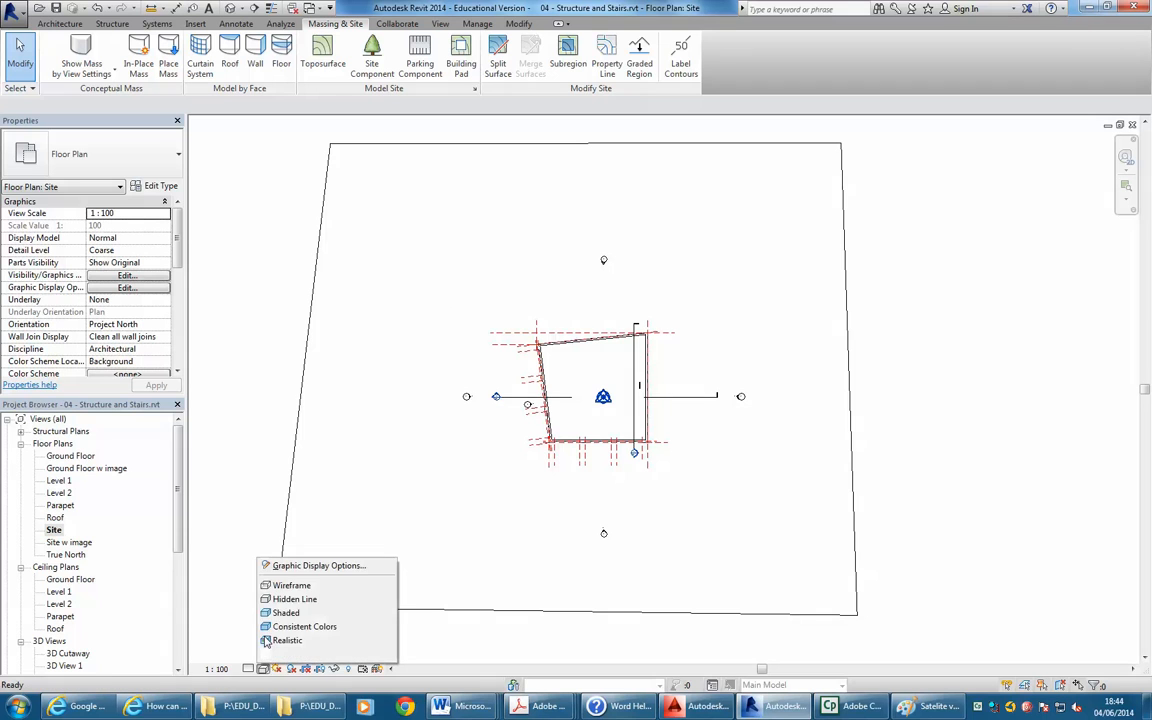
click(290, 611)
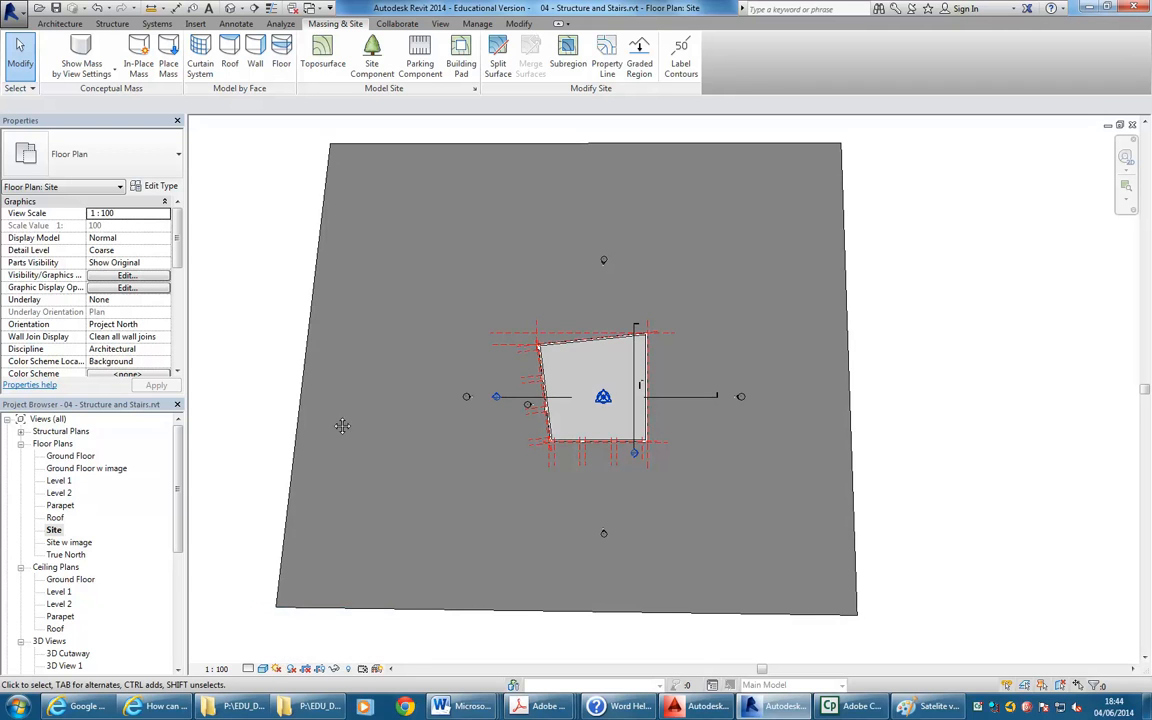
middle_drag(339, 424, 348, 428)
Open the Site w image floor plan and examine the streets and footpaths around the building on the satellite image
double_click(91, 543)
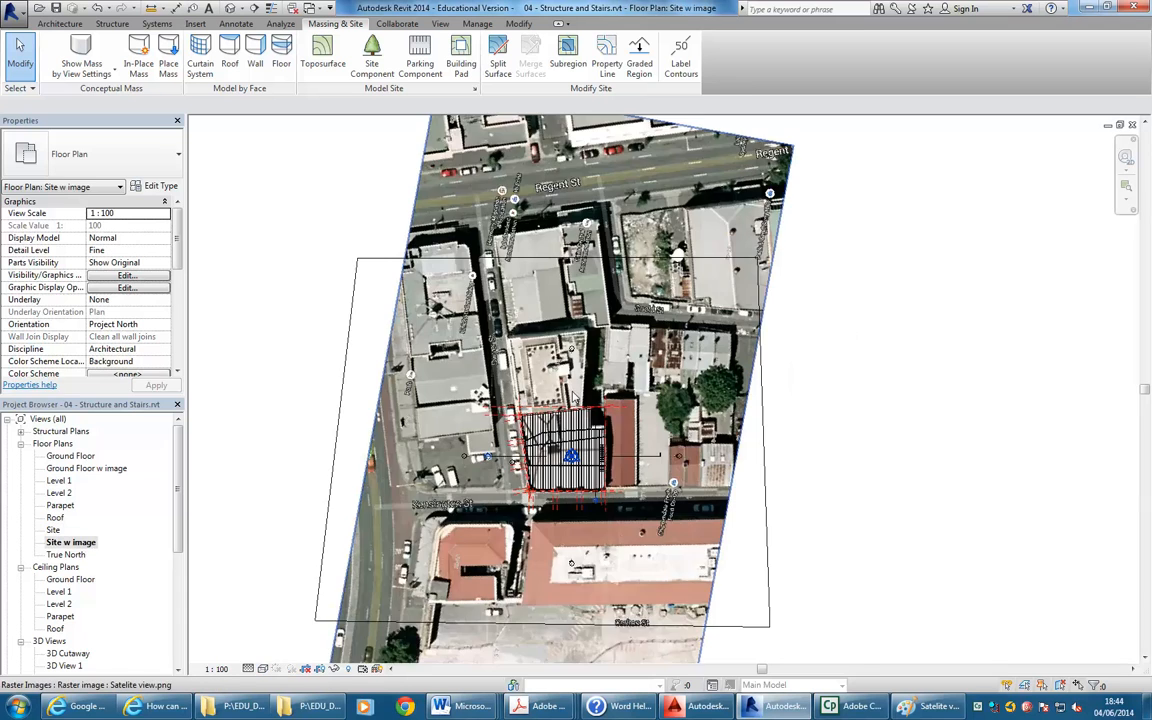
scroll(531, 373, up, 3)
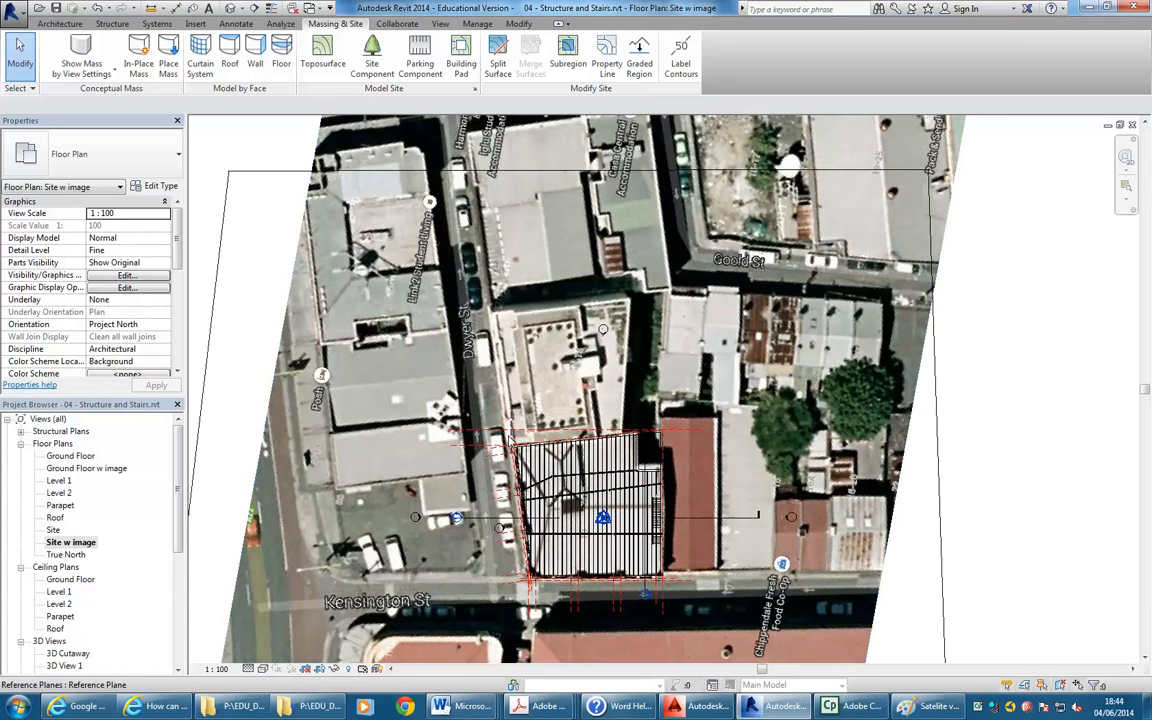
middle_drag(505, 471, 487, 408)
scroll(488, 481, up, 2)
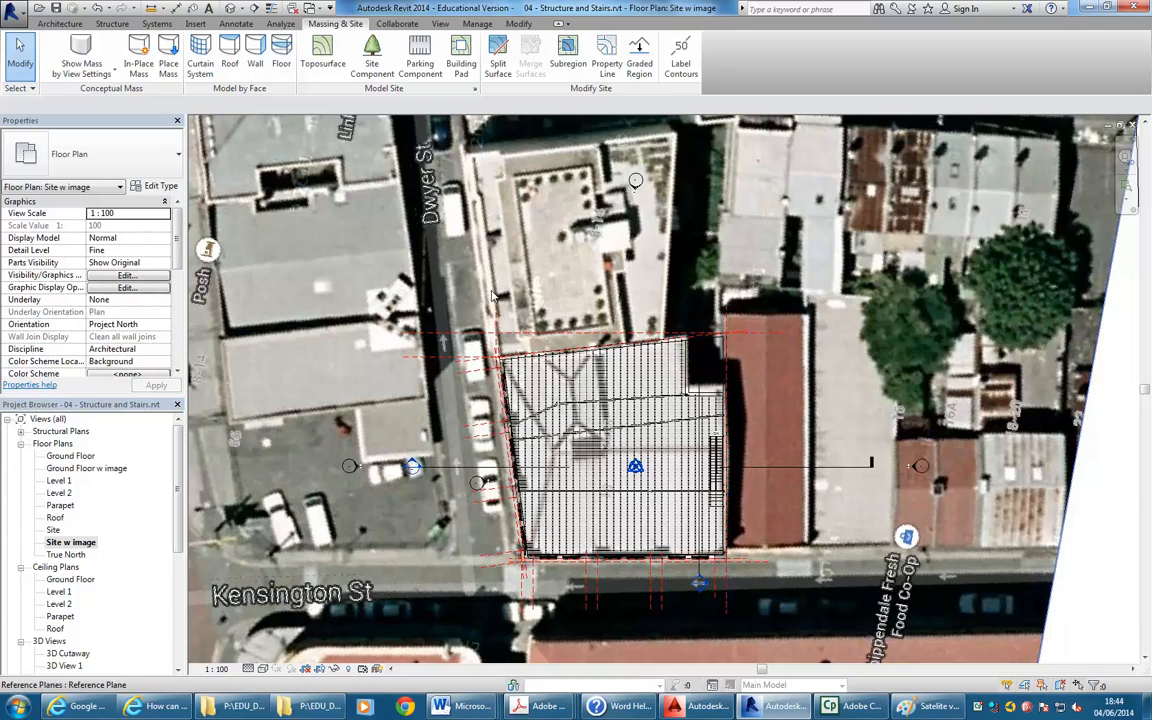
scroll(468, 353, up, 7)
scroll(540, 400, down, 6)
middle_drag(541, 401, 556, 338)
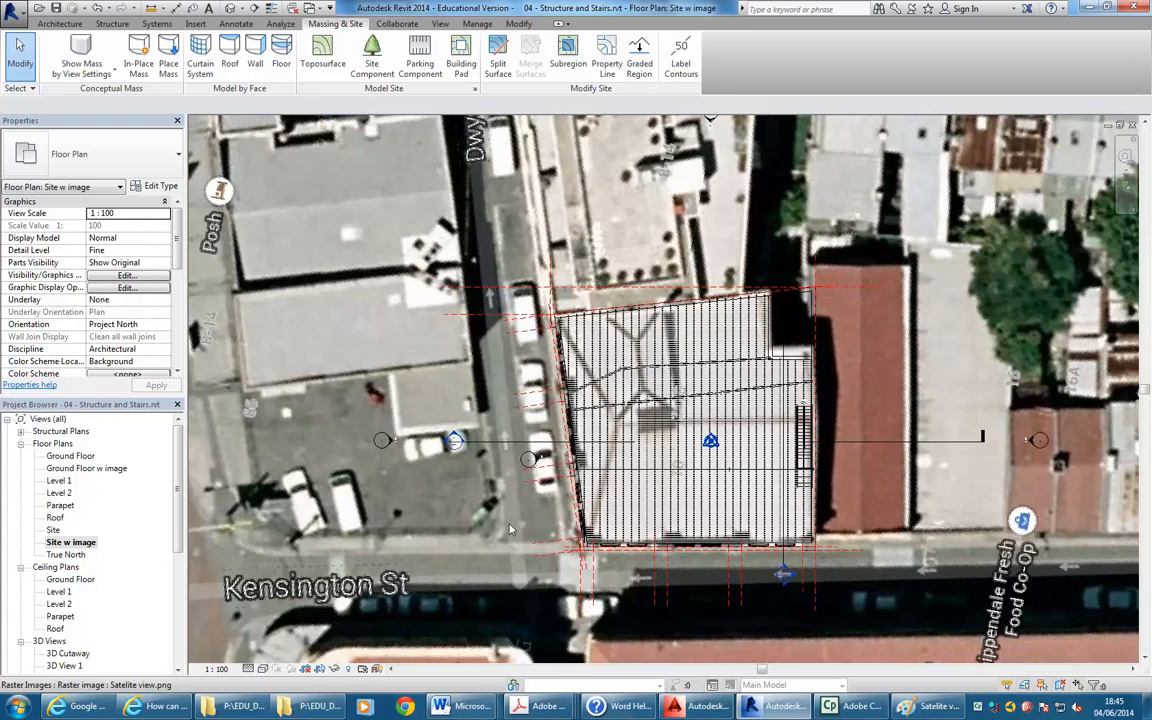
scroll(494, 434, down, 1)
middle_drag(494, 434, 529, 472)
scroll(560, 460, down, 1)
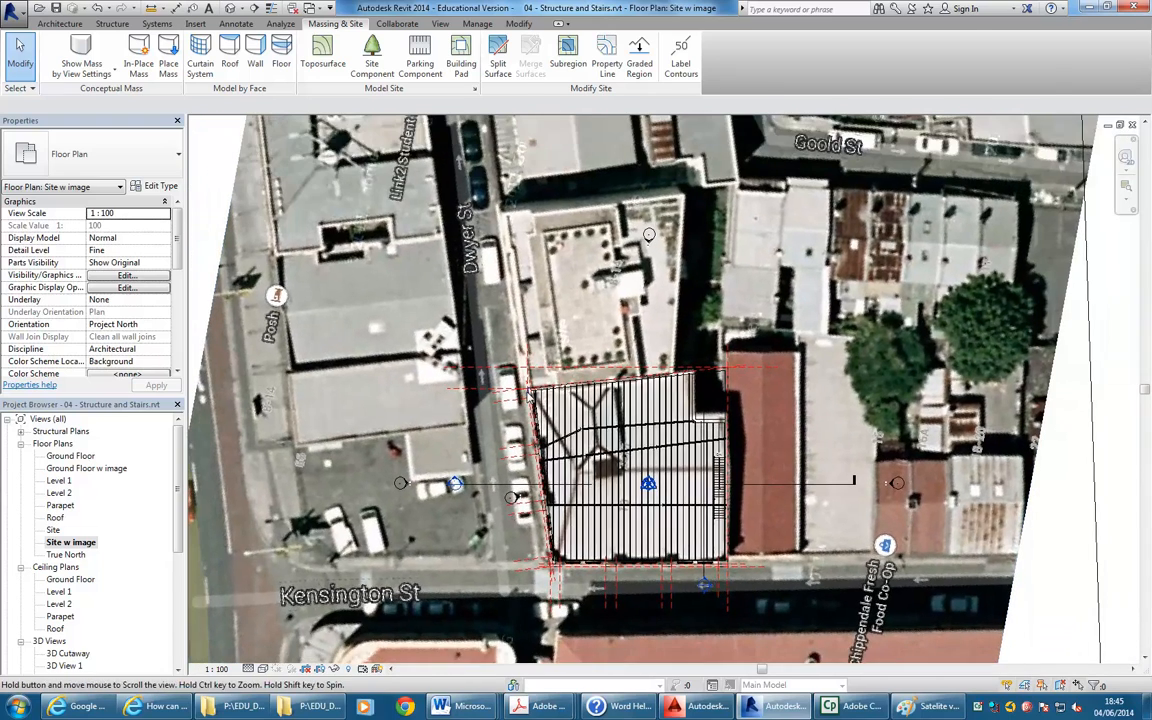
In the Site plan, start a toposurface subregion and draw its east boundary line from the building's northeast corner to beyond the southeast corner
double_click(54, 531)
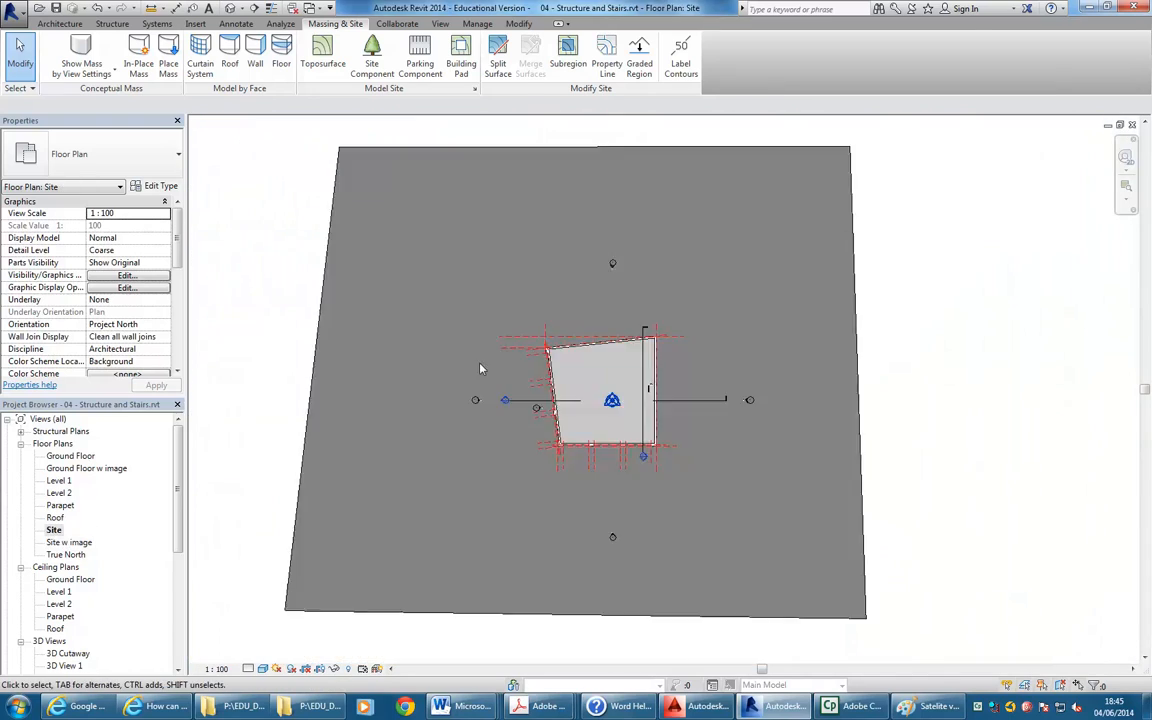
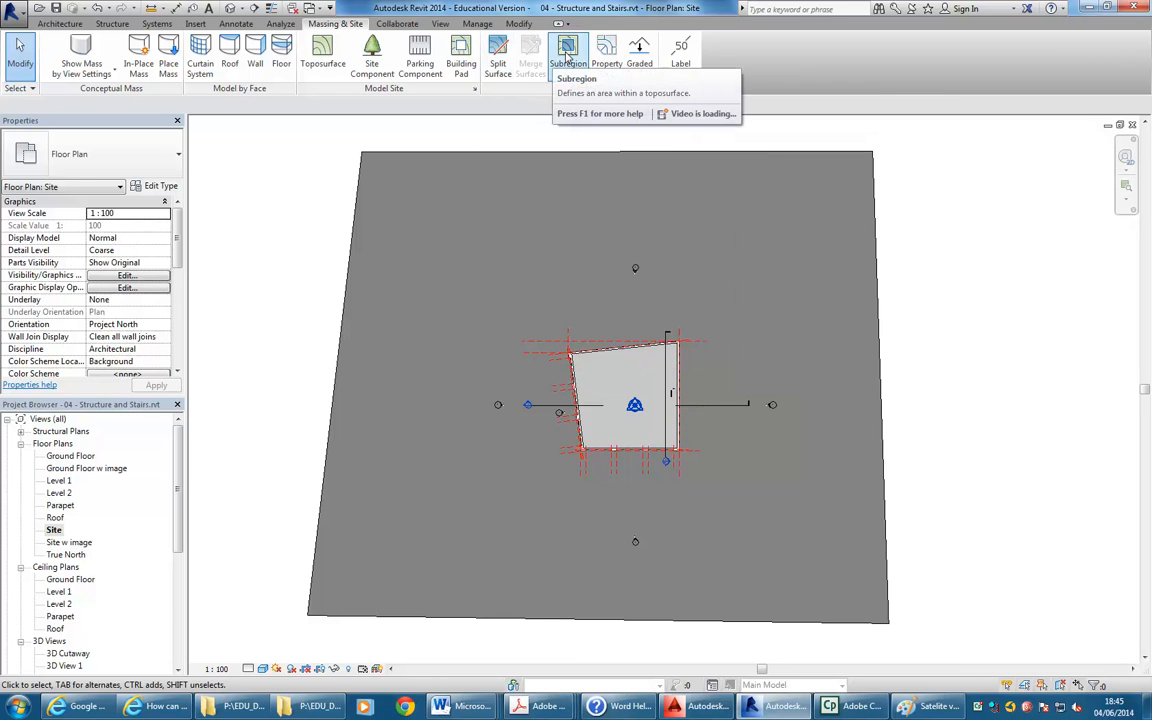
click(567, 53)
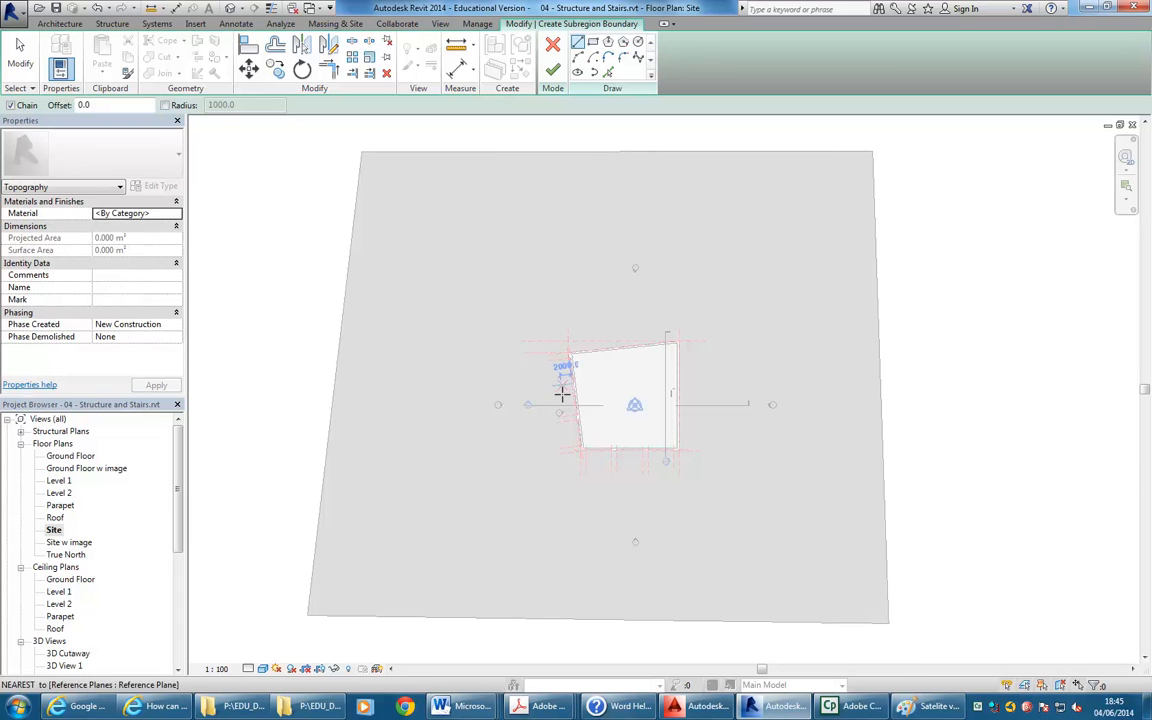
scroll(576, 405, up, 4)
scroll(553, 525, down, 4)
middle_drag(602, 507, 636, 508)
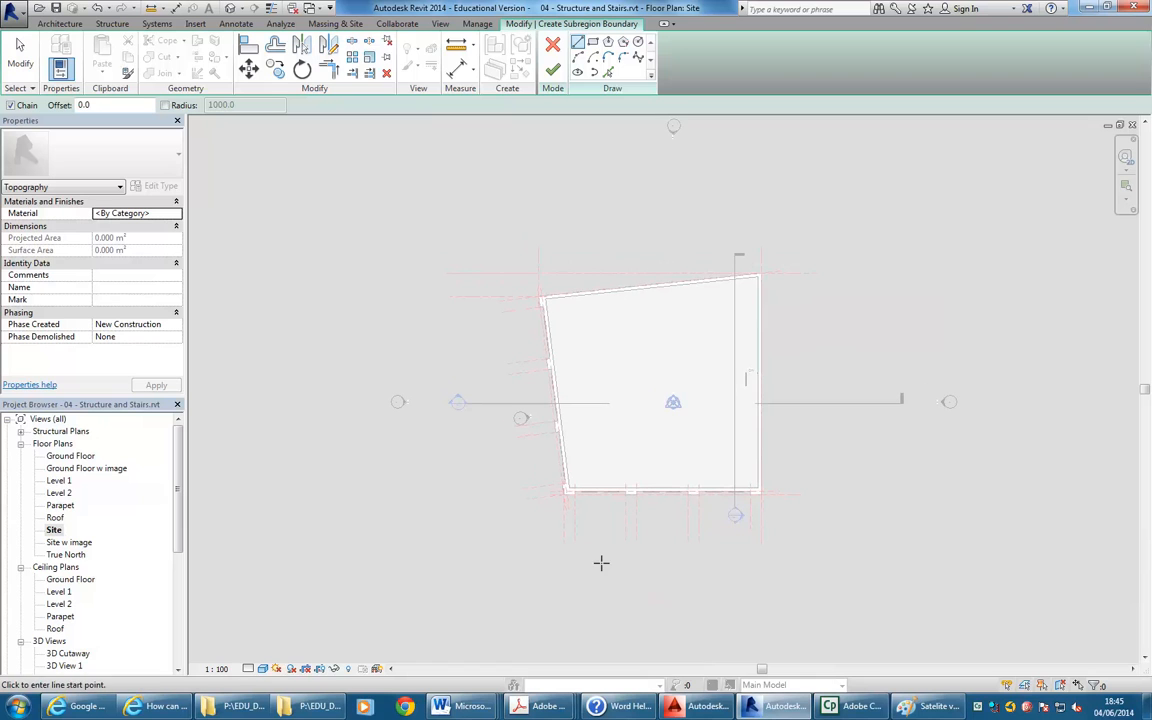
middle_drag(556, 364, 531, 361)
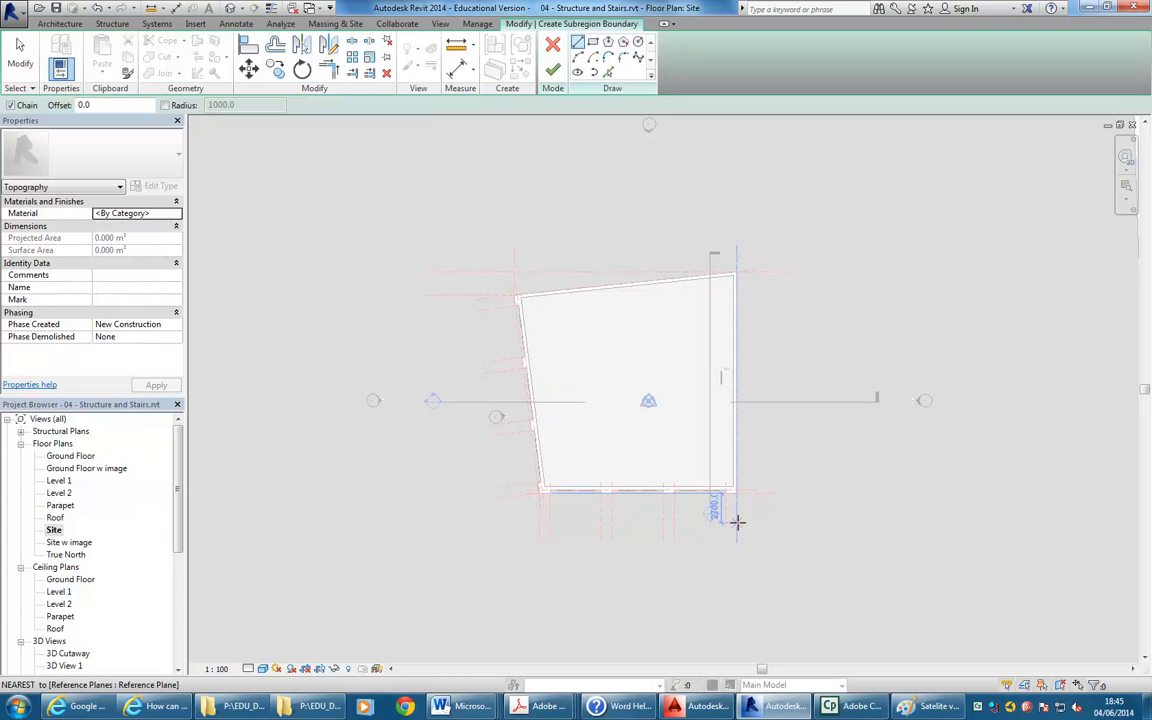
scroll(737, 521, up, 4)
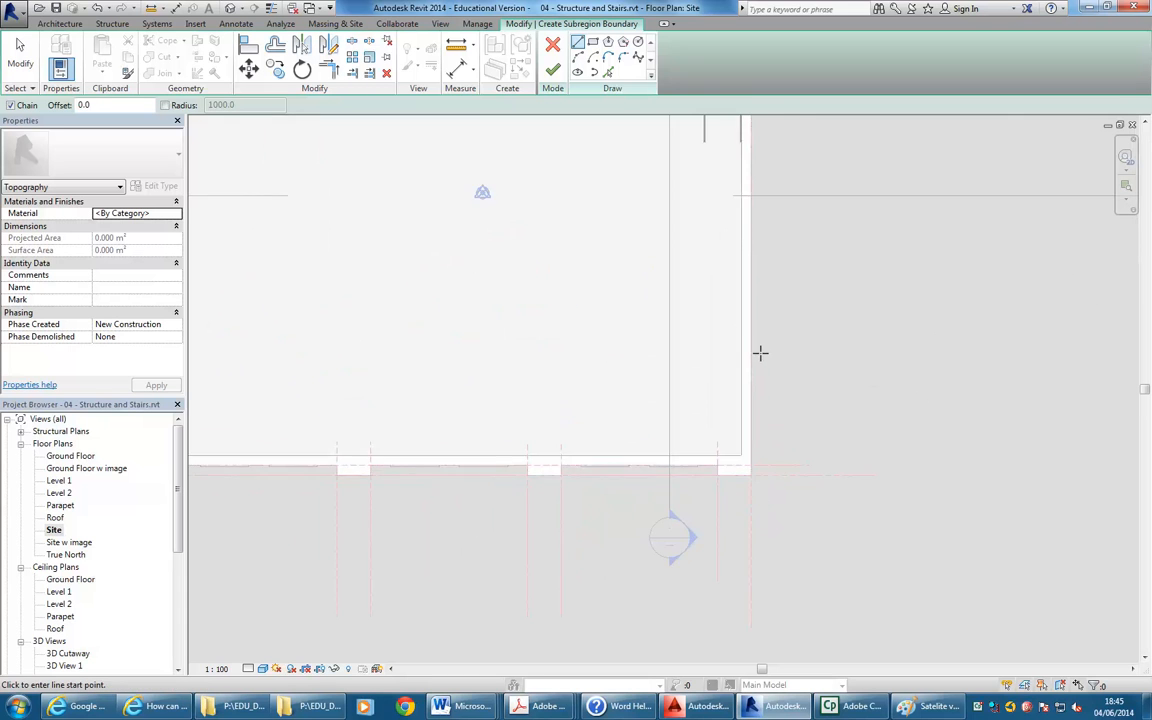
scroll(758, 352, down, 2)
scroll(697, 305, down, 1)
middle_drag(702, 296, 681, 445)
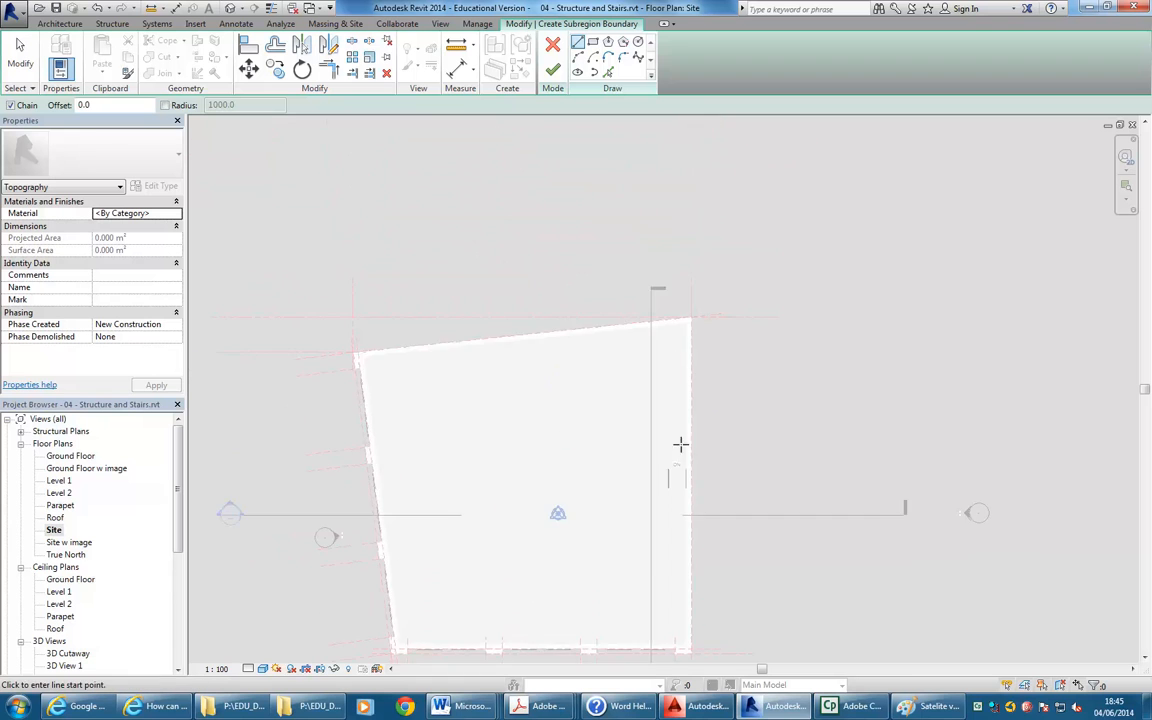
scroll(691, 360, up, 4)
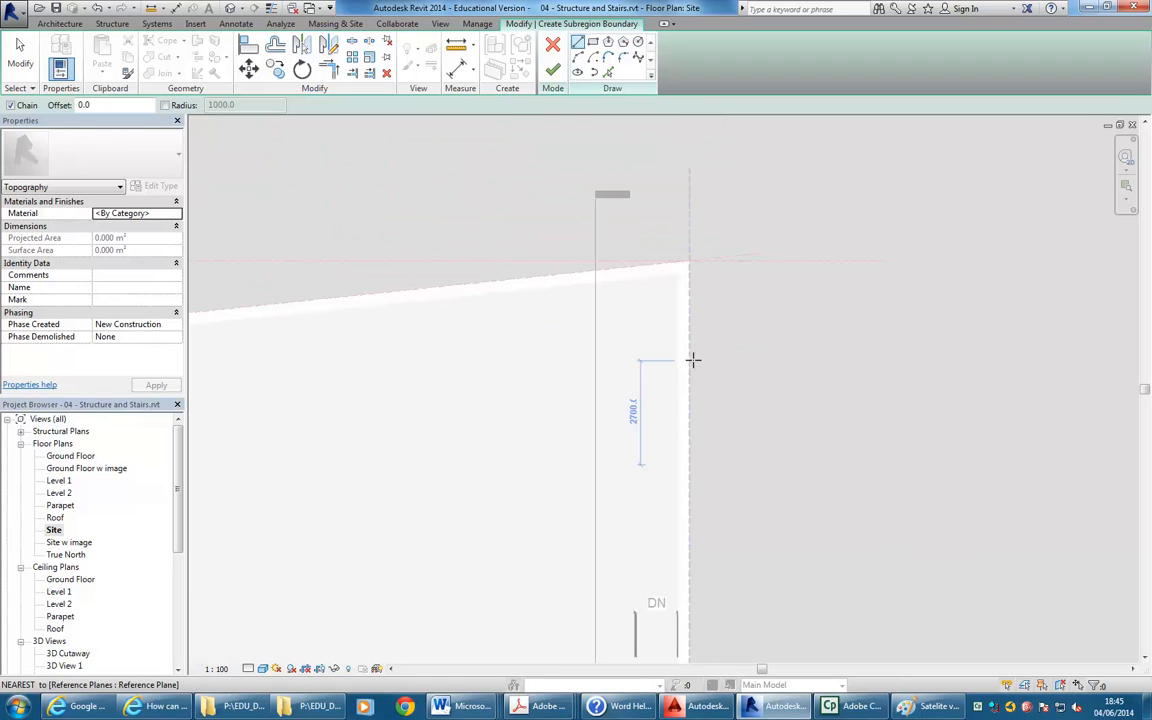
click(689, 240)
scroll(684, 404, down, 3)
scroll(689, 424, up, 3)
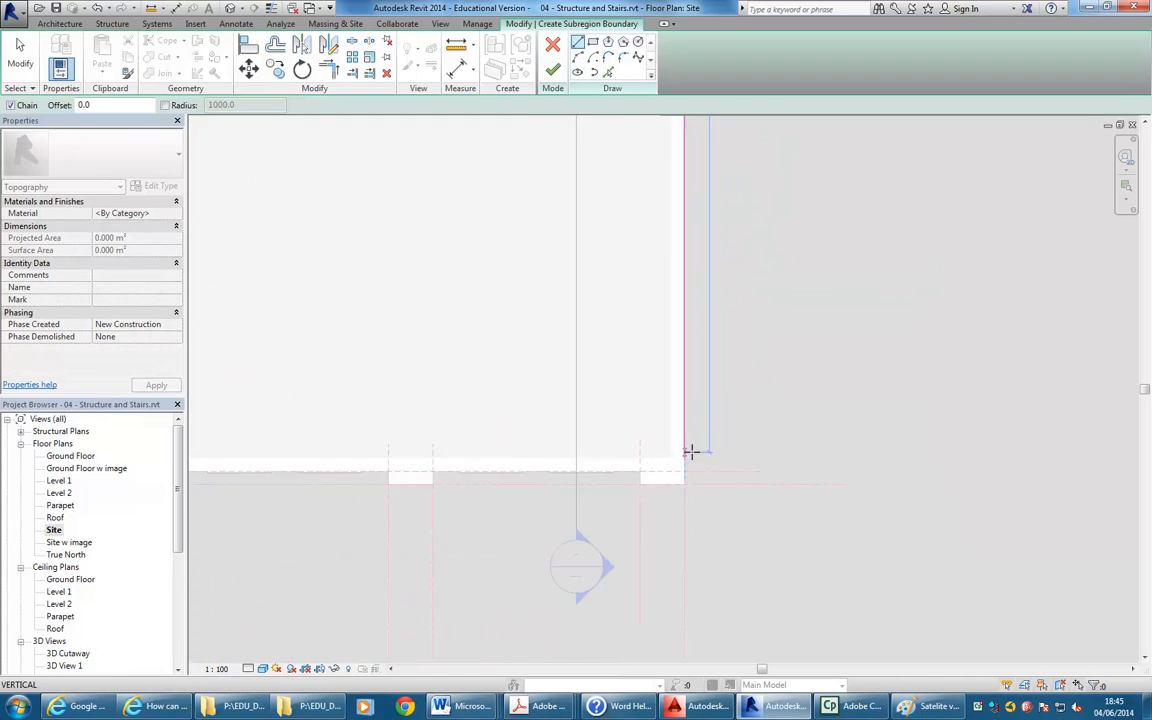
scroll(690, 452, up, 1)
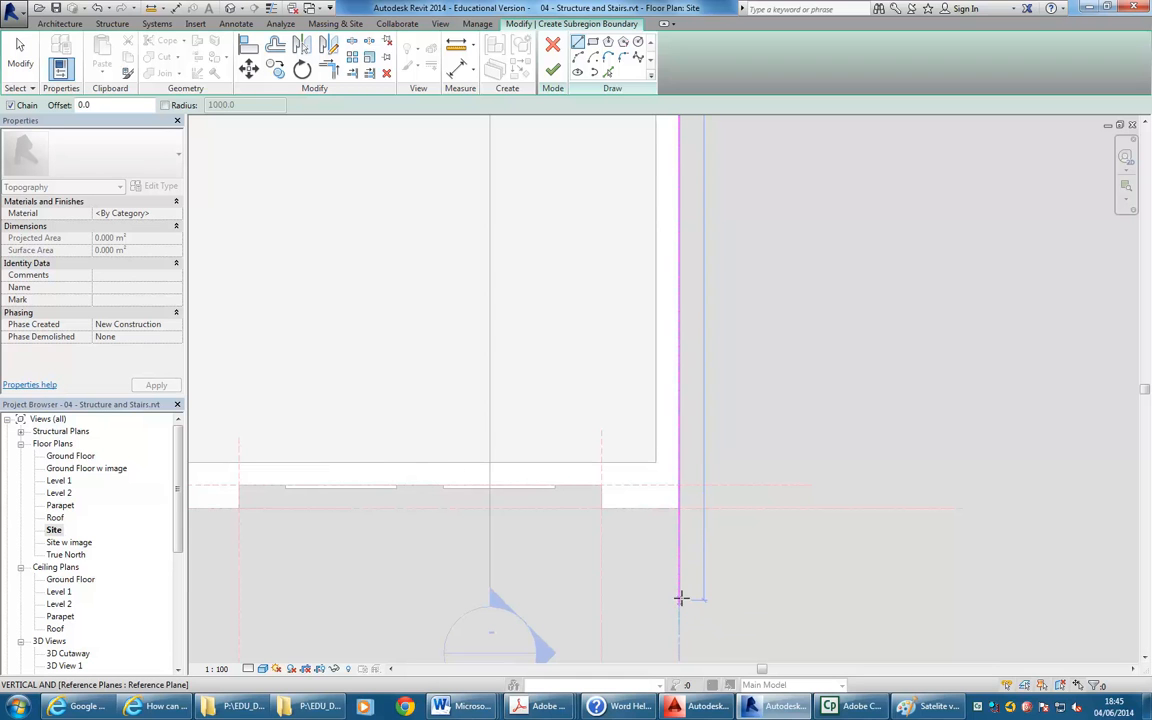
click(680, 603)
Continue the subregion boundary with a horizontal line about 19000 mm long, parallel to the south wall and extending past the building's southwest corner
scroll(545, 571, down, 4)
middle_drag(297, 612, 661, 519)
scroll(470, 508, down, 1)
middle_drag(470, 508, 548, 507)
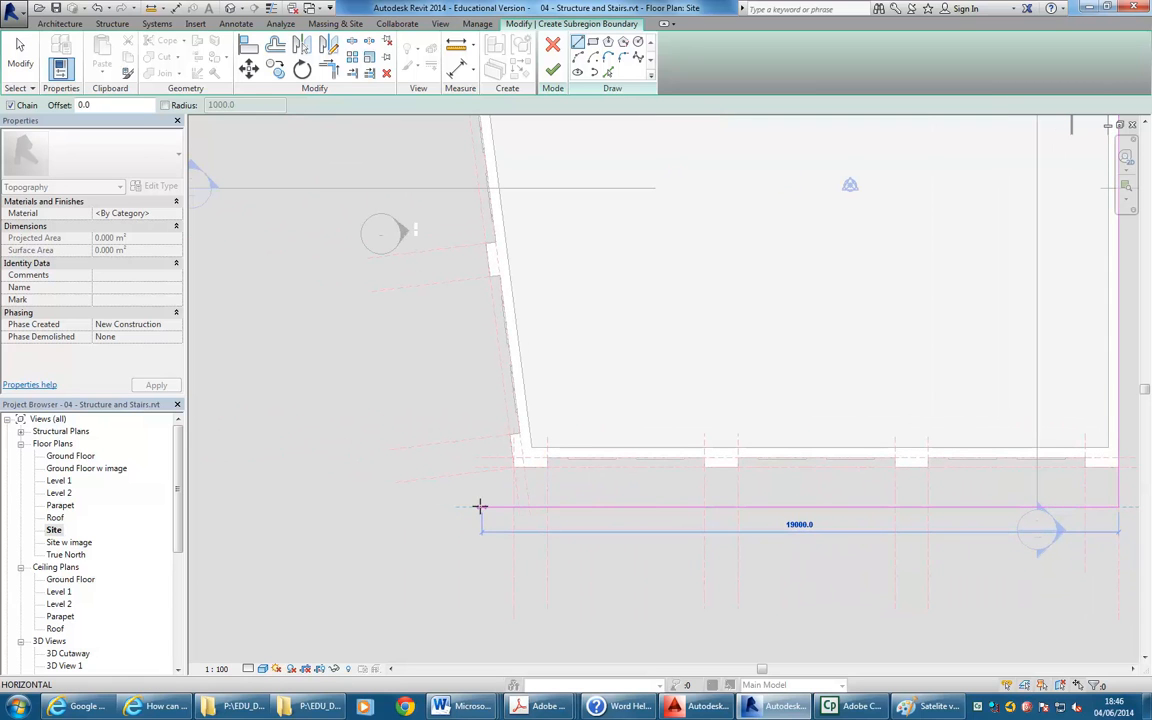
middle_drag(455, 360, 435, 429)
right_click(438, 431)
click(462, 442)
middle_drag(442, 479, 439, 648)
scroll(439, 630, down, 1)
middle_drag(435, 356, 424, 327)
scroll(412, 299, down, 2)
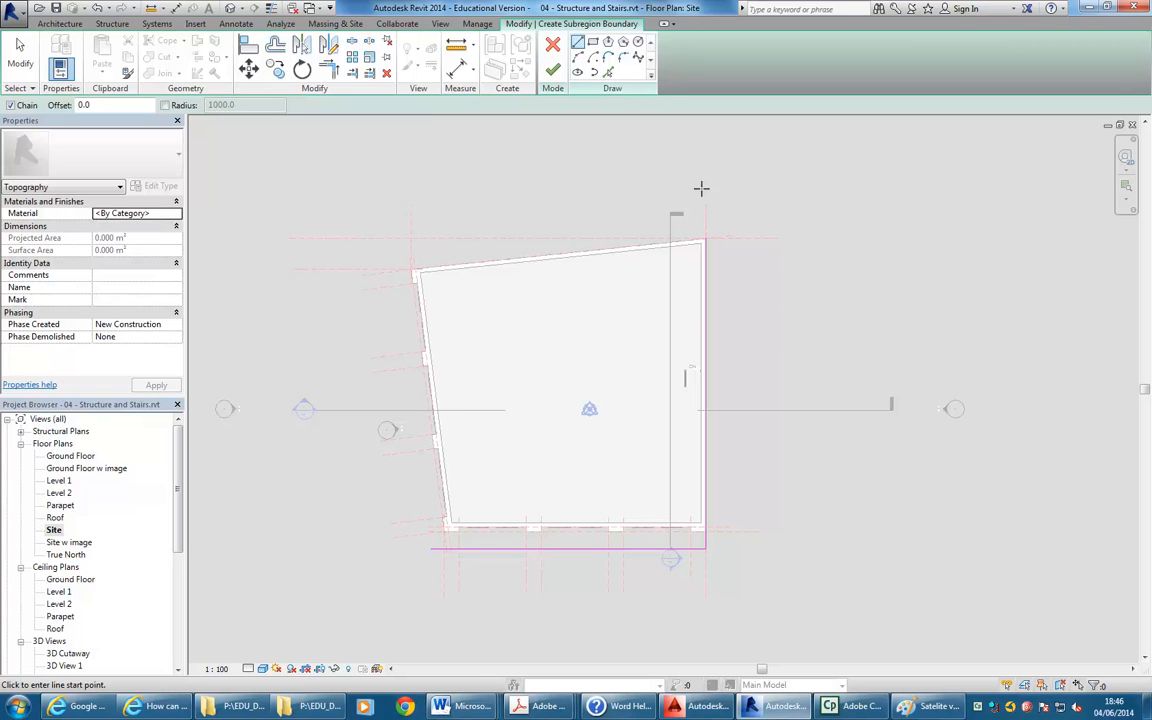
Draw the subregion's north boundary line along the north wall from the northeast to the northwest corner, about 20435 mm long
click(703, 241)
scroll(460, 258, up, 3)
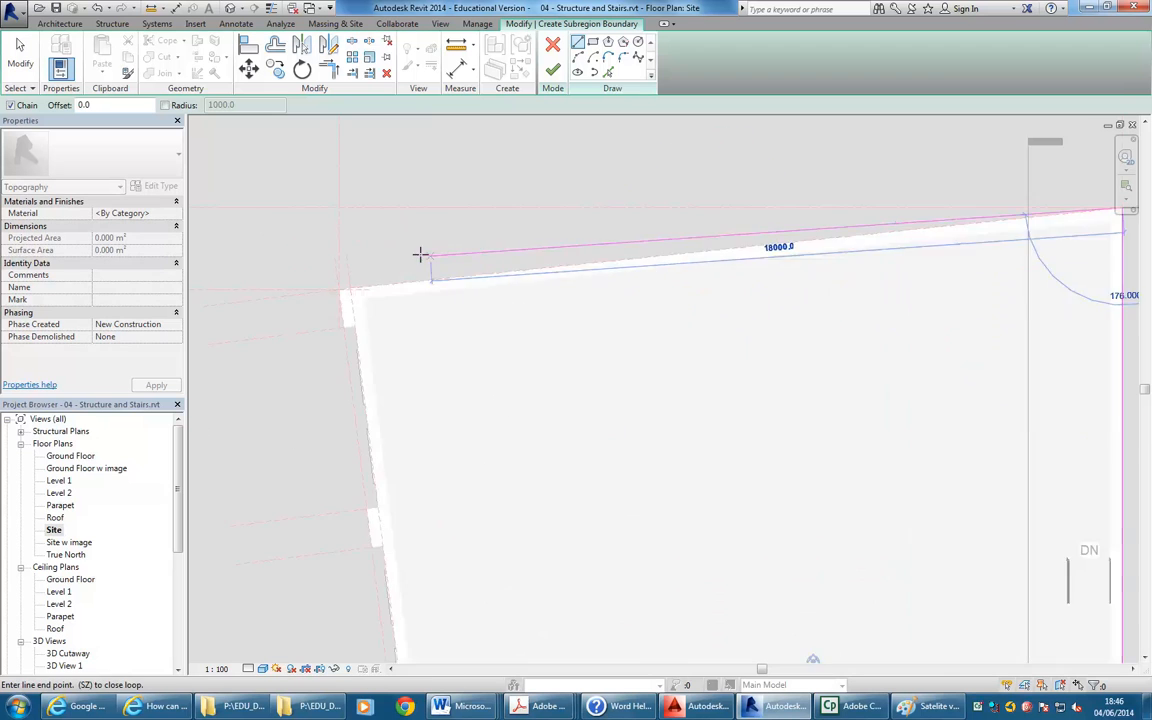
scroll(420, 253, up, 3)
click(436, 296)
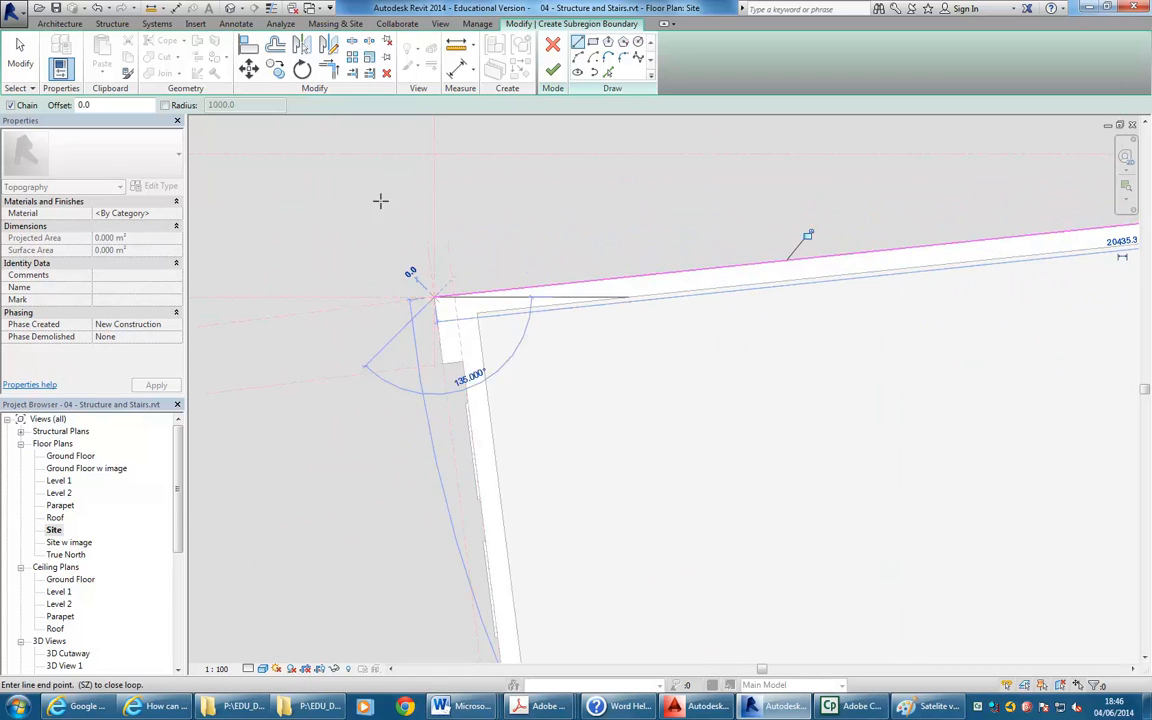
middle_drag(368, 302, 368, 216)
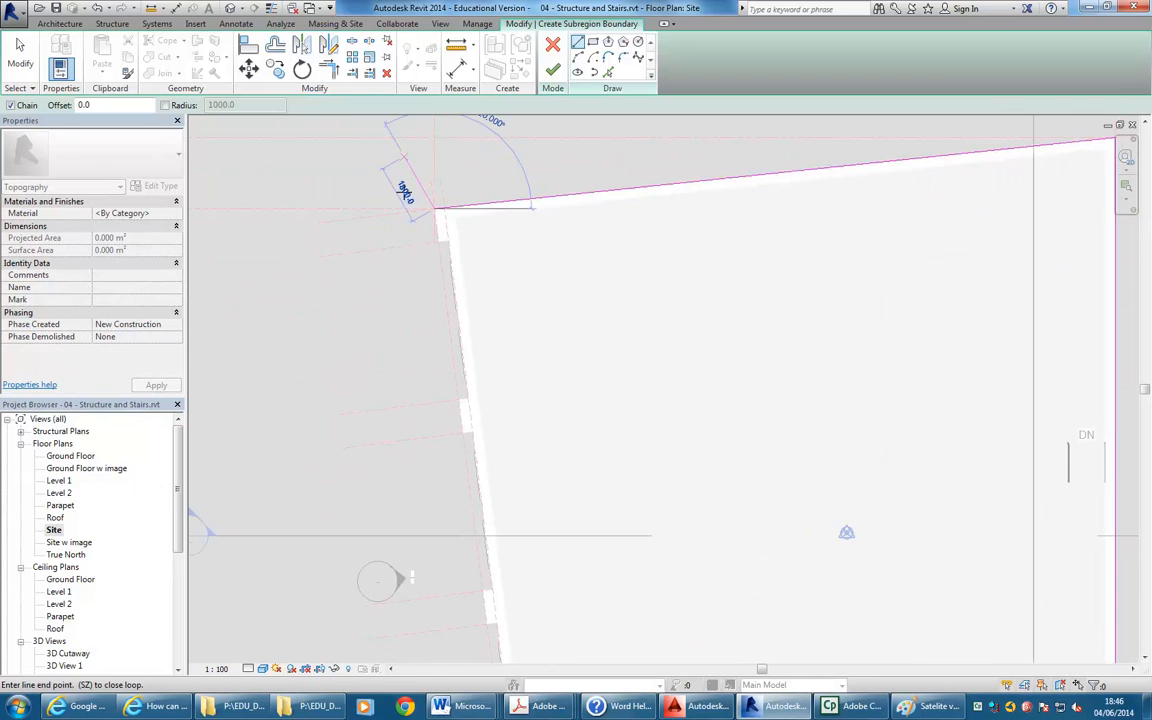
right_click(353, 161)
click(381, 173)
scroll(401, 208, down, 3)
middle_drag(413, 218, 389, 221)
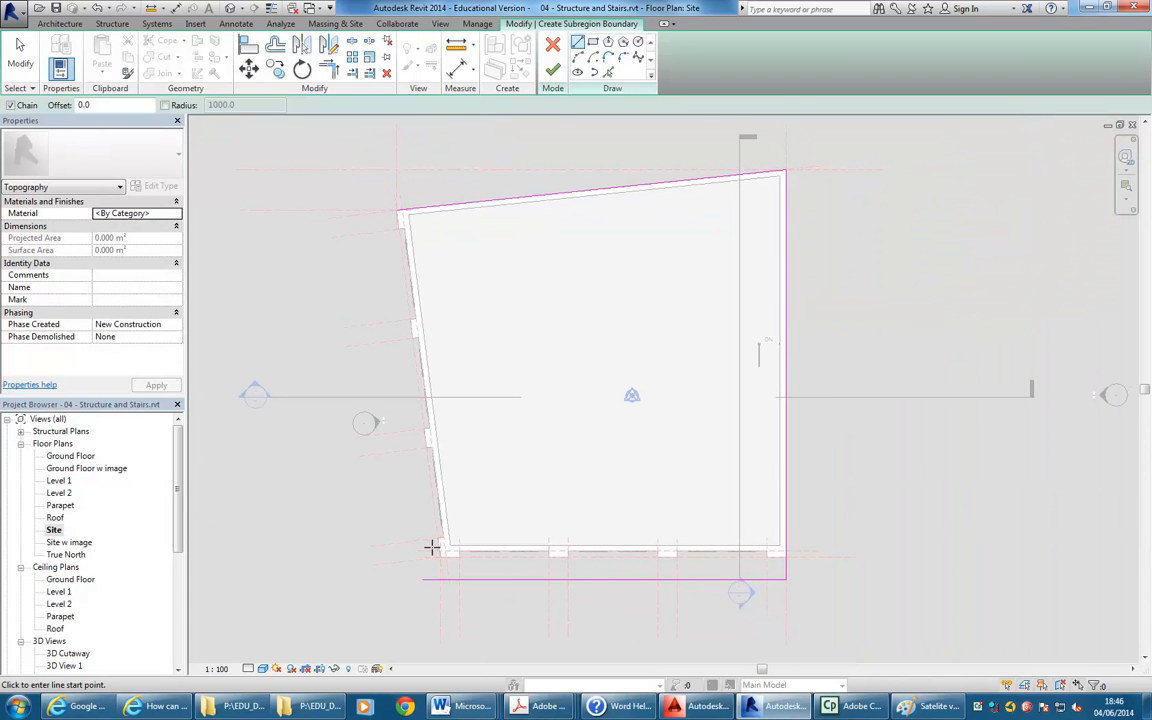
Draw a separate boundary line outside the slanted west wall, roughly parallel to it and starting near the southwest corner
scroll(430, 555, up, 3)
click(374, 568)
scroll(355, 335, down, 2)
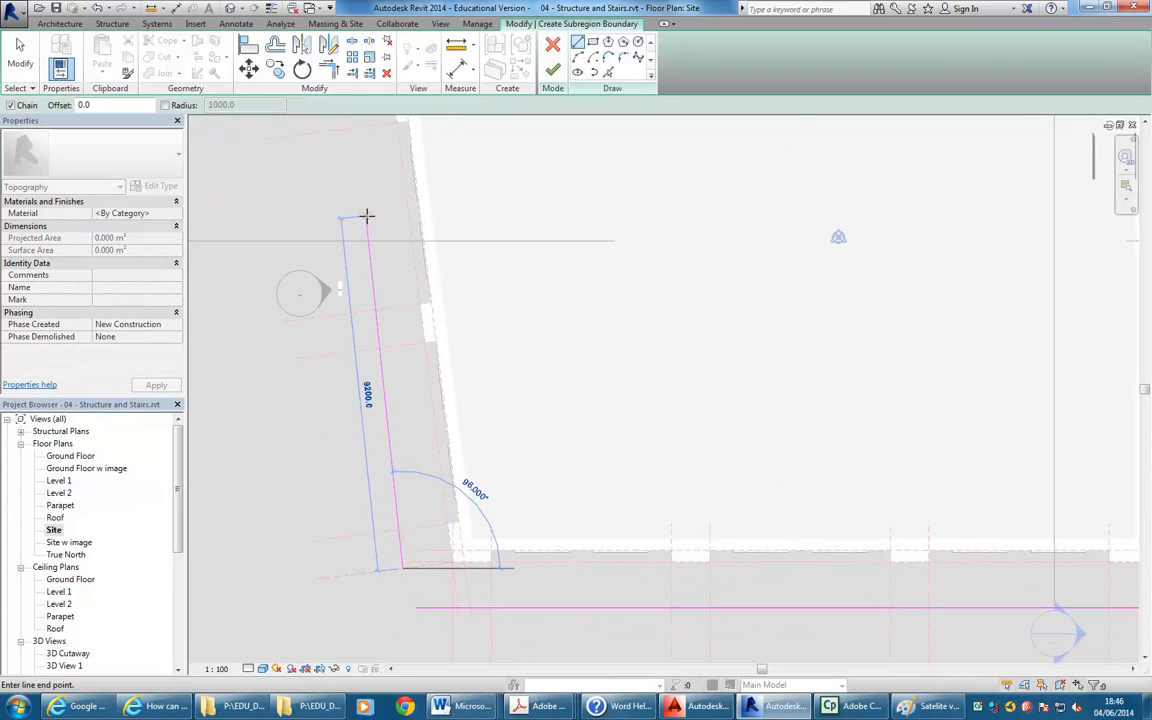
click(351, 183)
scroll(351, 183, down, 3)
middle_drag(351, 183, 364, 246)
right_click(291, 221)
click(301, 229)
scroll(447, 245, down, 2)
middle_drag(447, 245, 489, 419)
scroll(470, 421, up, 1)
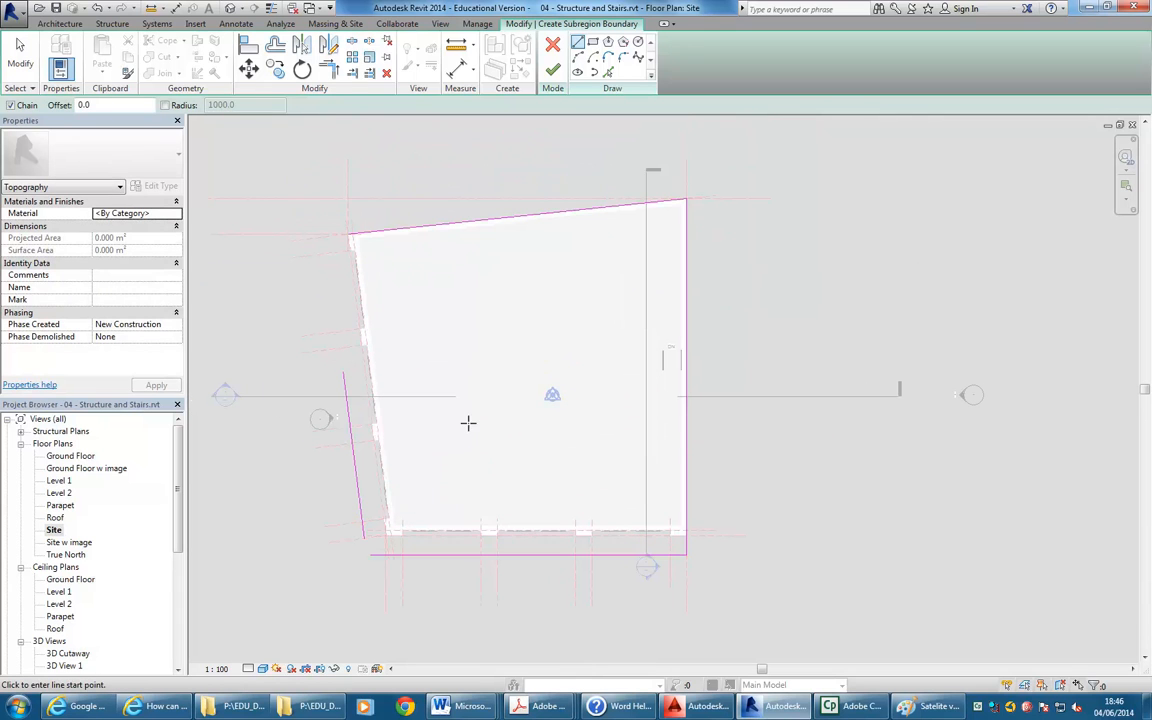
Trim/extend the west boundary line to corners with the north and south lines, closing the subregion outline
click(333, 72)
click(353, 440)
click(371, 233)
click(361, 505)
click(409, 553)
scroll(522, 393, down, 2)
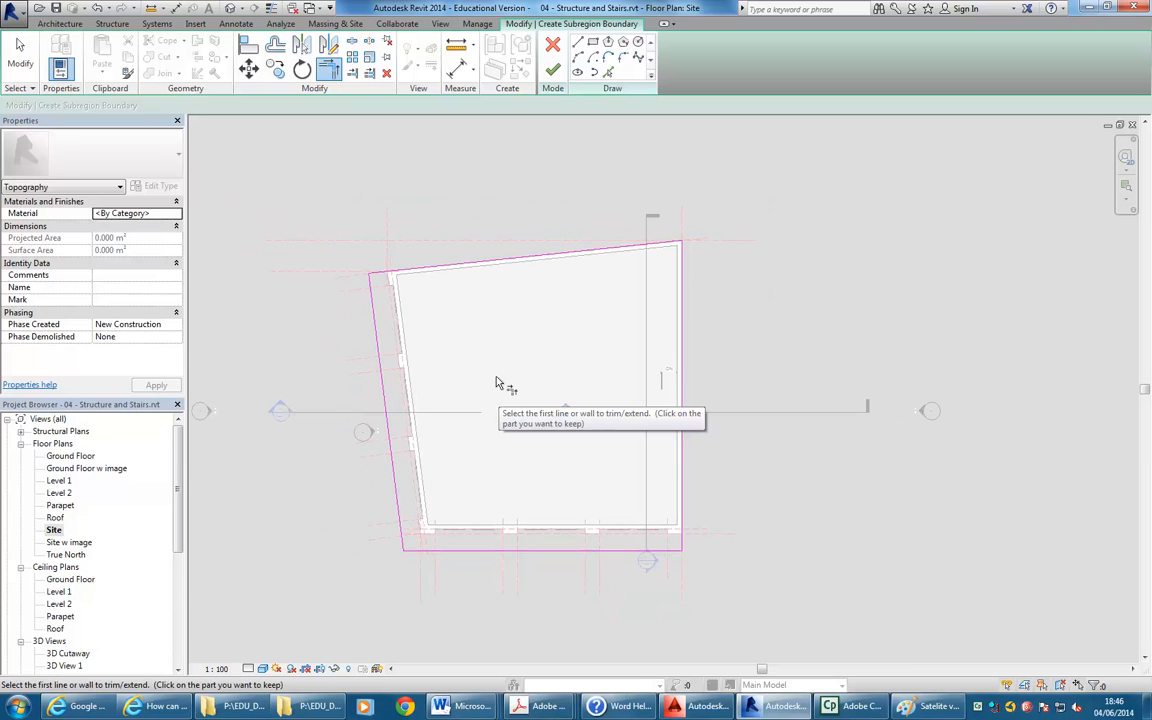
scroll(500, 386, down, 3)
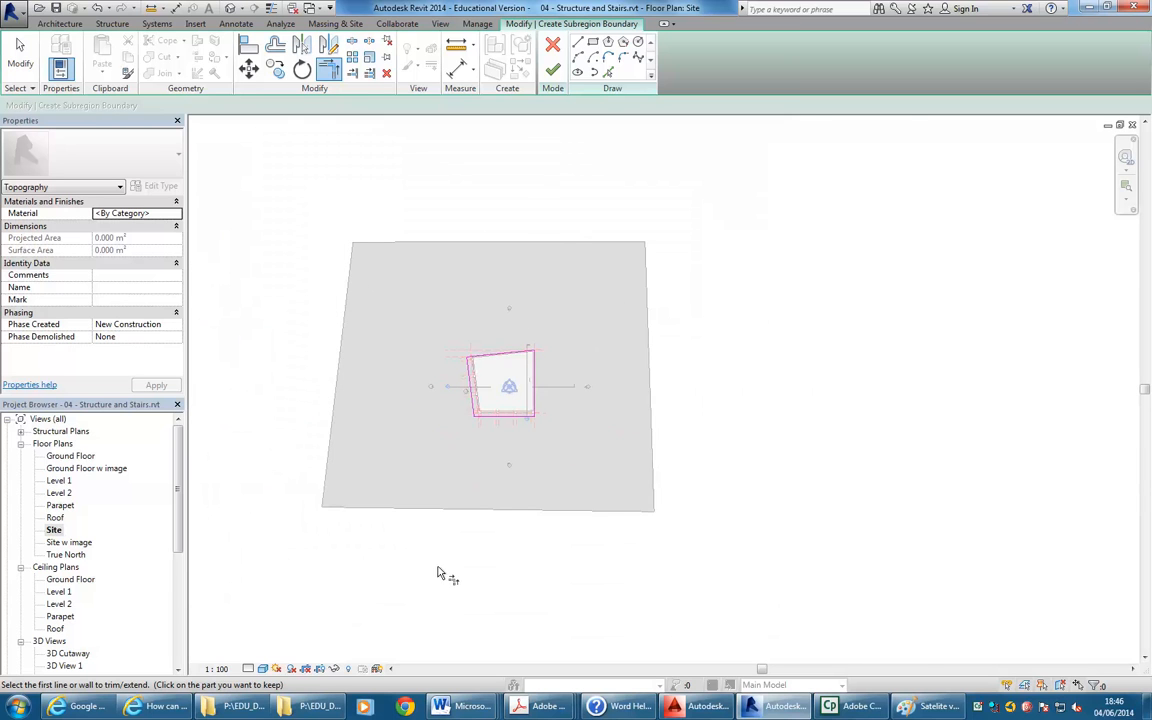
scroll(488, 380, up, 4)
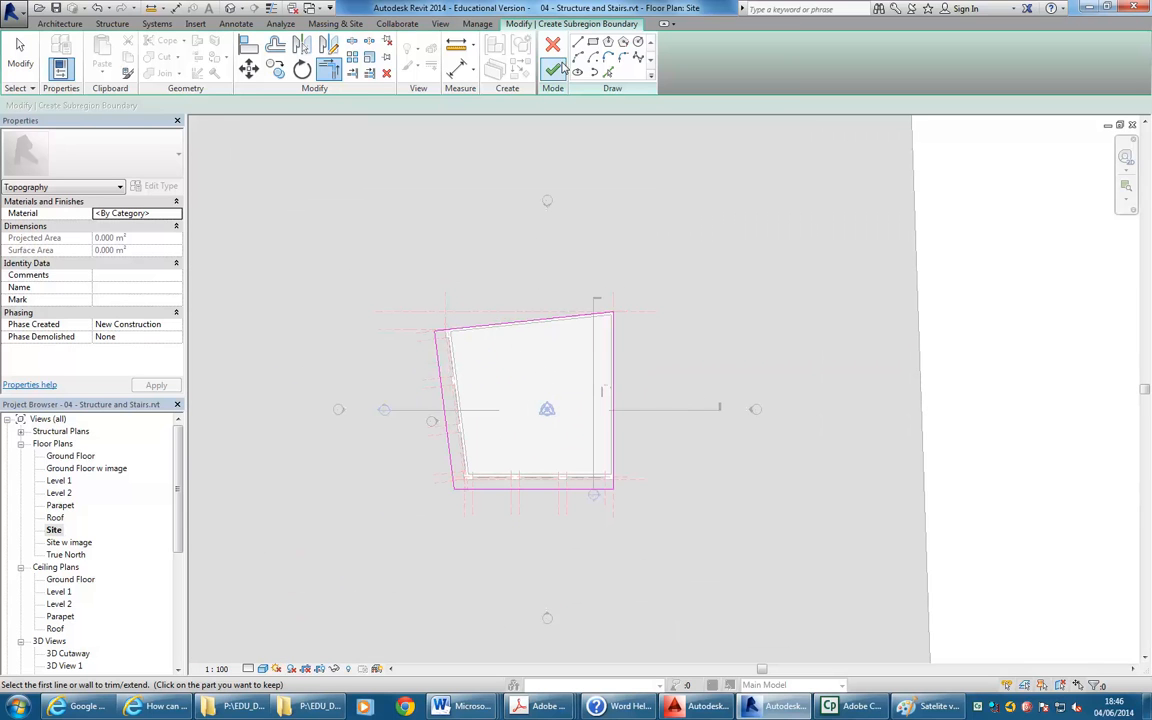
Finish the subregion boundary sketch and check in the site plan that the surrounding toposurface selects separately from it
click(553, 72)
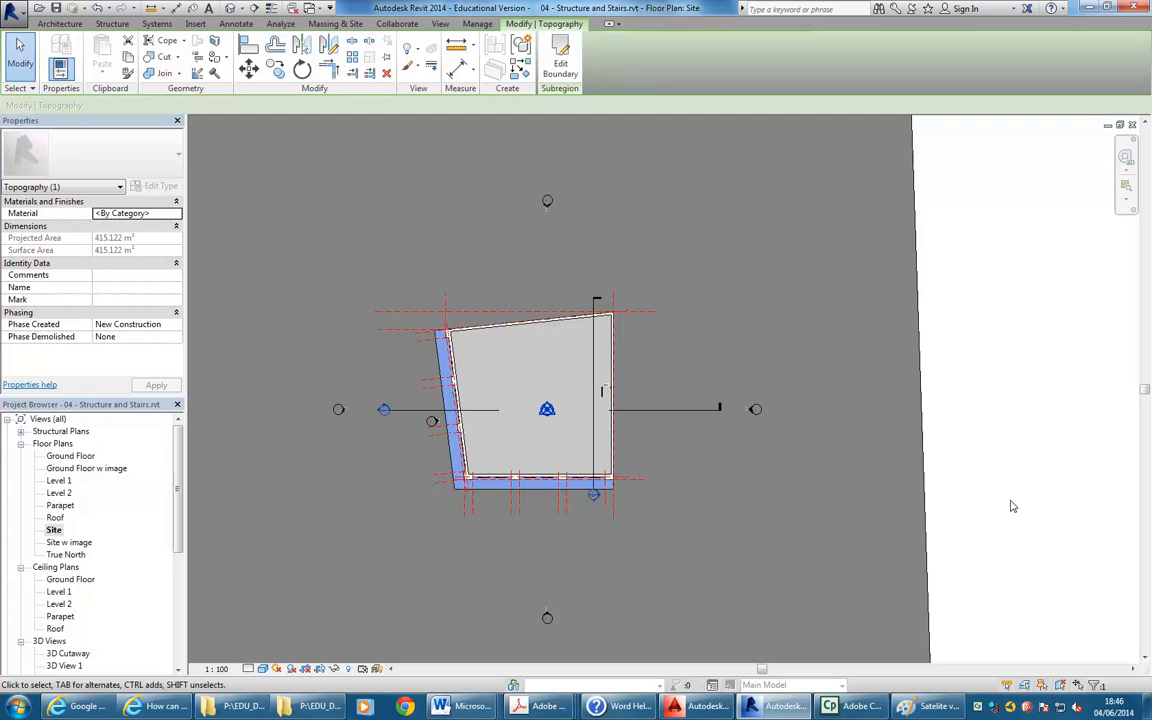
scroll(476, 537, up, 3)
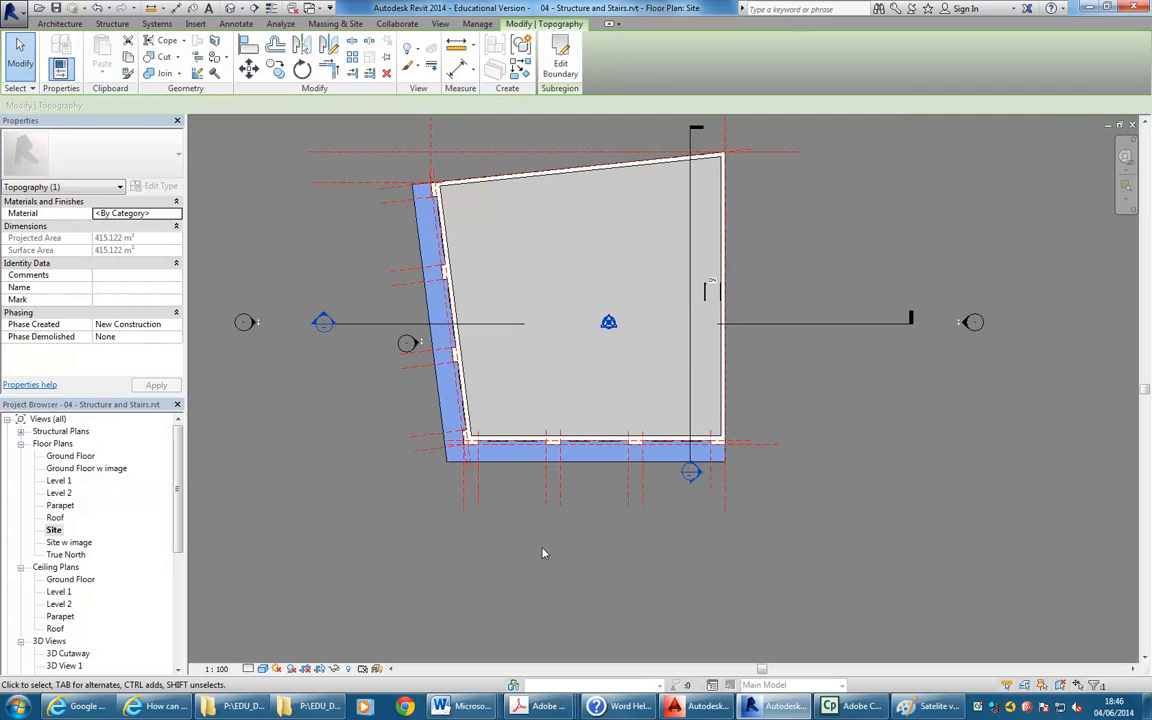
key(Escape)
scroll(543, 553, down, 5)
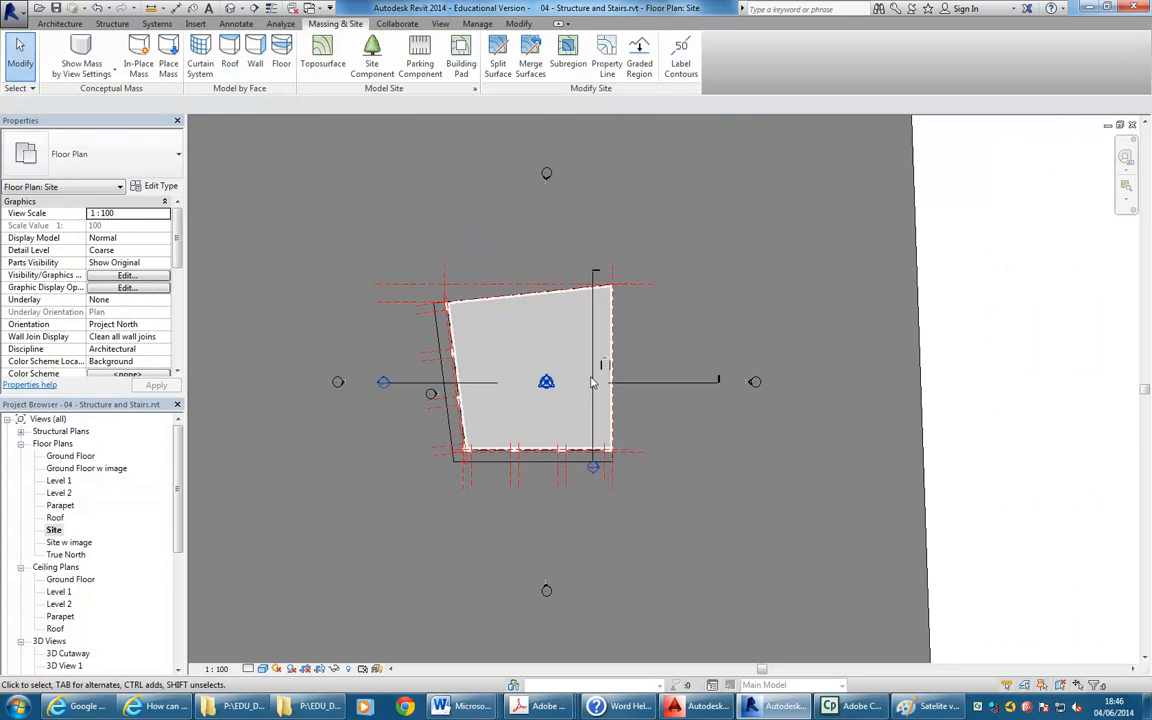
middle_drag(810, 372, 807, 365)
click(884, 463)
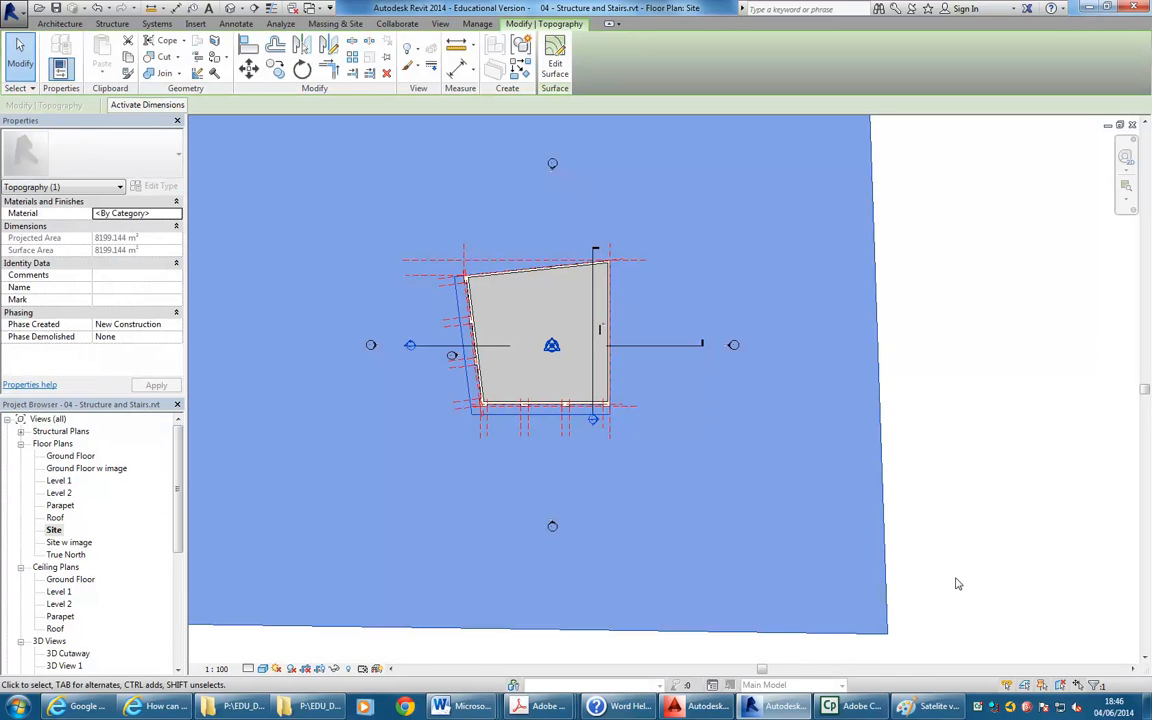
click(956, 584)
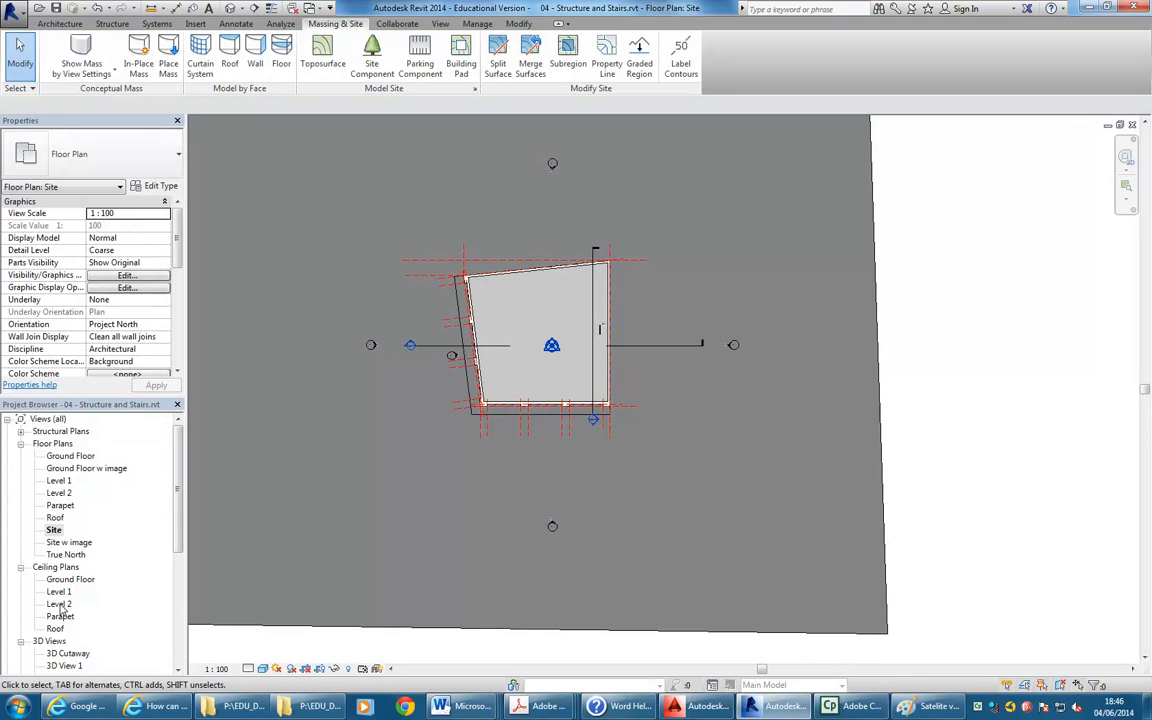
Open the default 3D view and frame the whole building with the subregion outline around its base
click(232, 9)
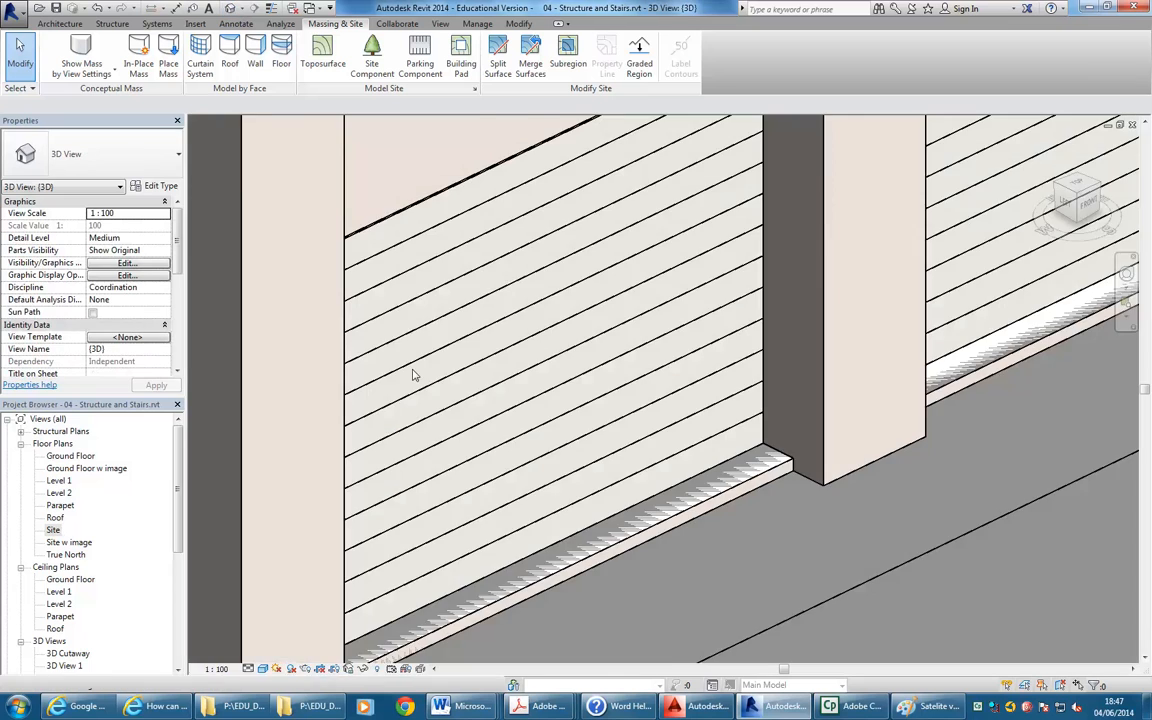
scroll(543, 366, down, 4)
scroll(543, 366, down, 5)
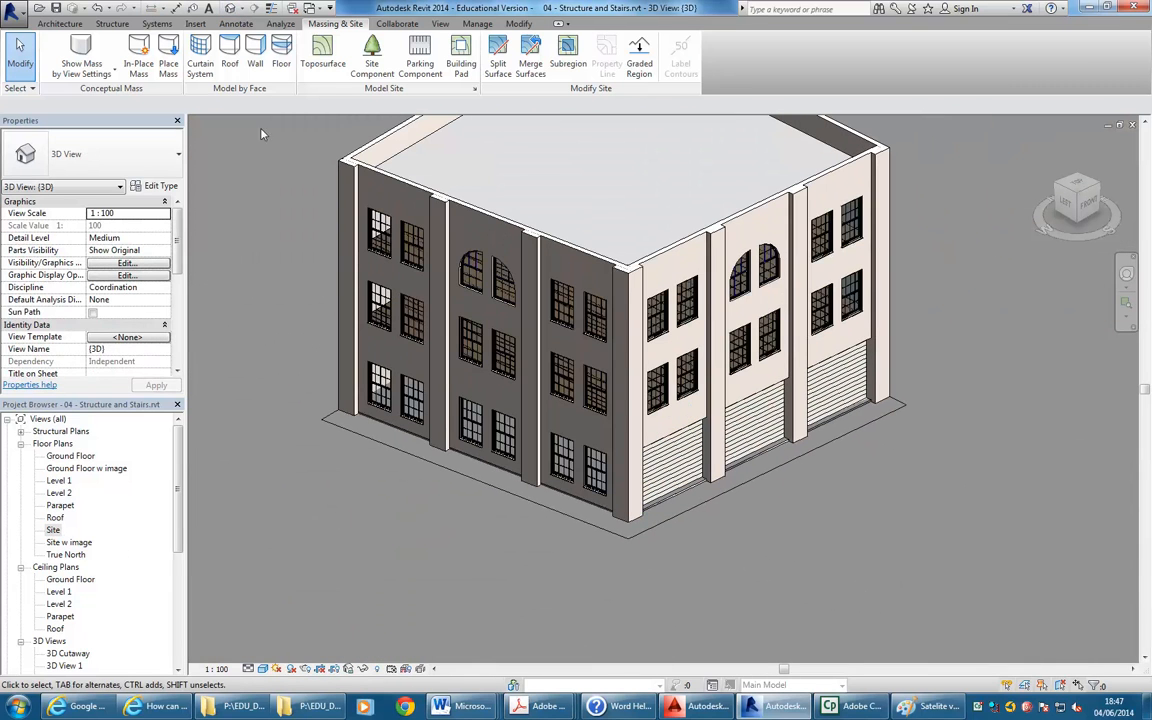
middle_drag(316, 276, 278, 296)
scroll(278, 296, up, 1)
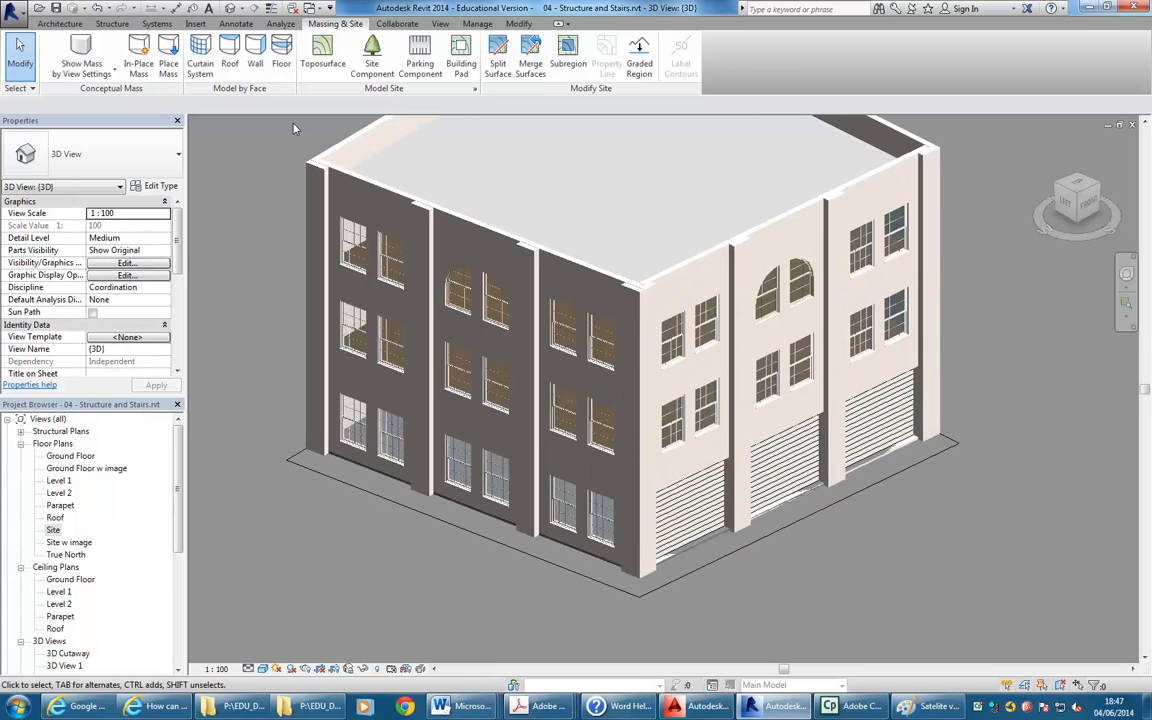
Paint the side reveal of a middle-floor window on the dark west facade with the Wood - Cherry material
click(517, 25)
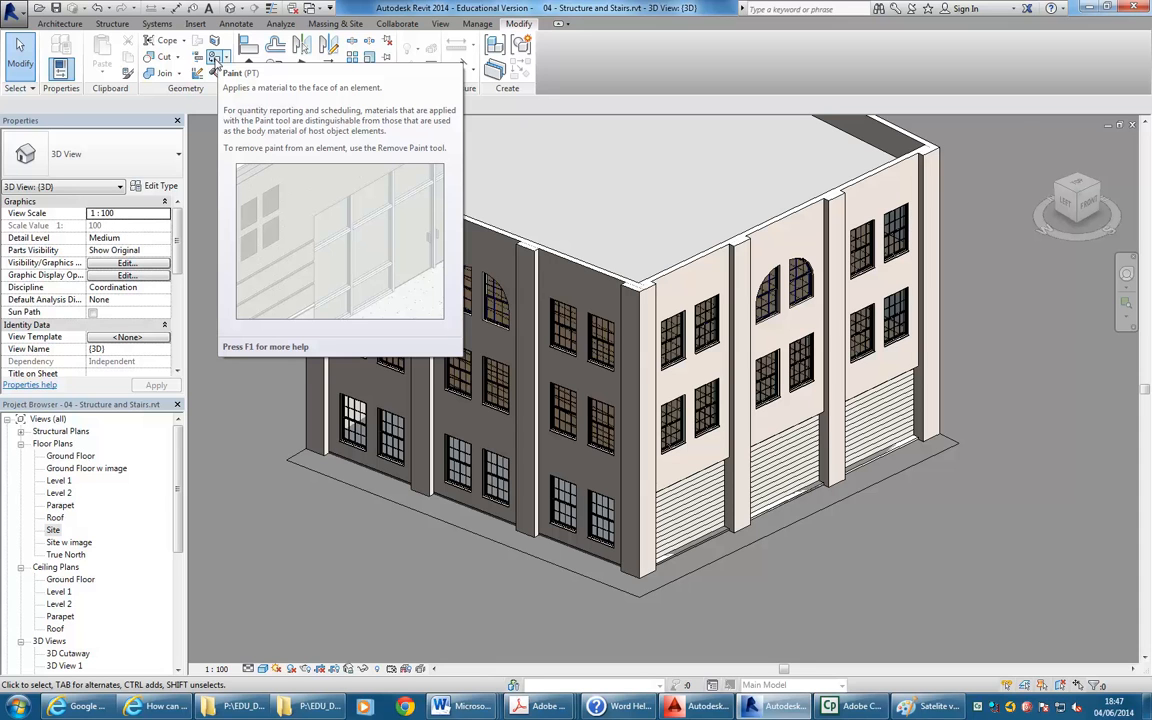
click(214, 58)
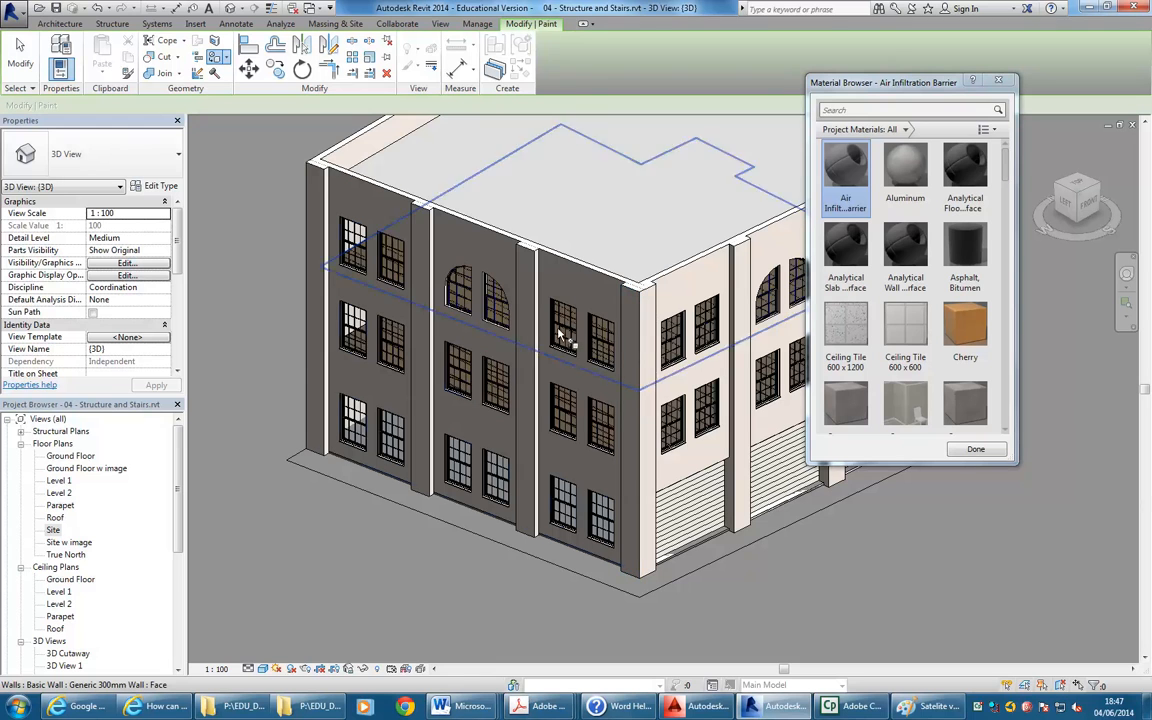
drag(1004, 160, 993, 390)
scroll(995, 392, down, 2)
click(965, 350)
scroll(537, 428, up, 5)
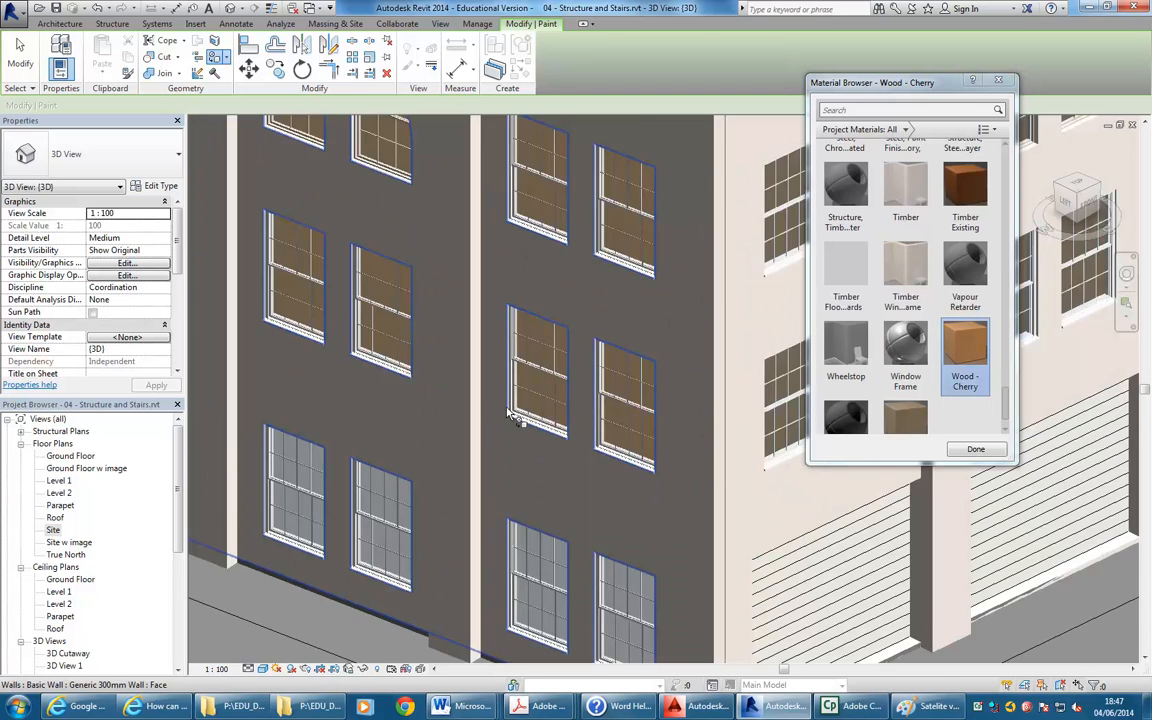
scroll(516, 412, up, 3)
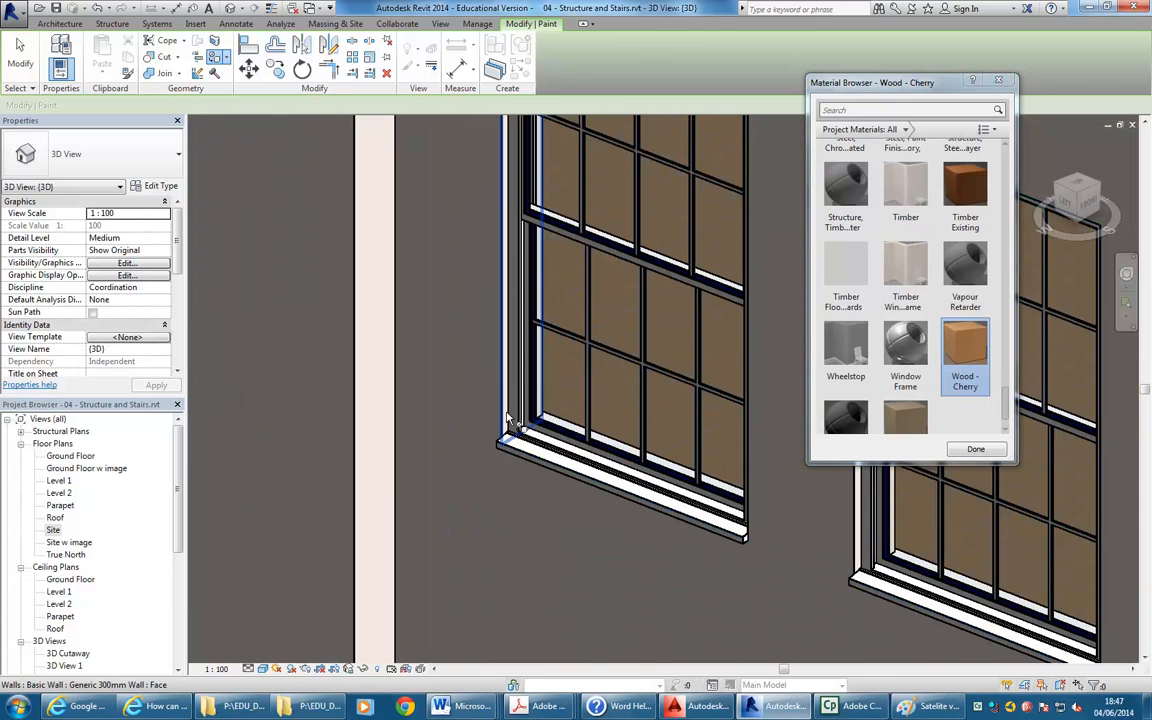
scroll(578, 410, up, 3)
scroll(479, 460, down, 2)
scroll(479, 460, down, 5)
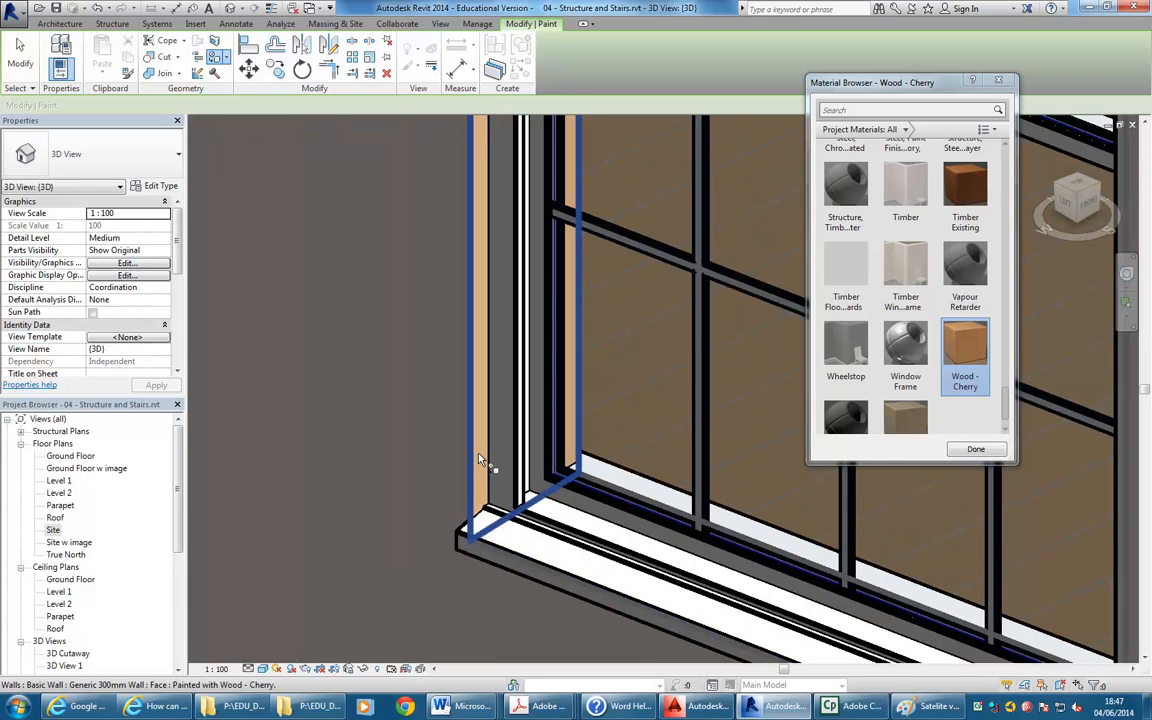
Paint a pier face and the main west wall face with Wood - Cherry
shift+middle_drag(423, 385, 418, 420)
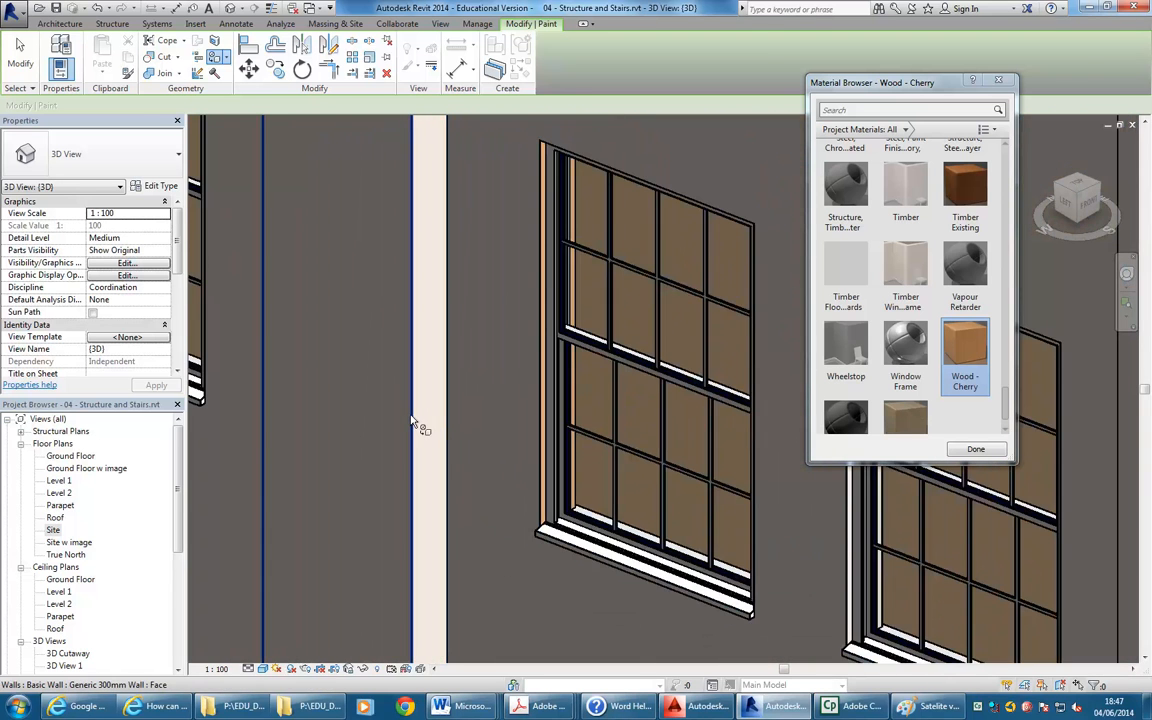
scroll(413, 424, down, 6)
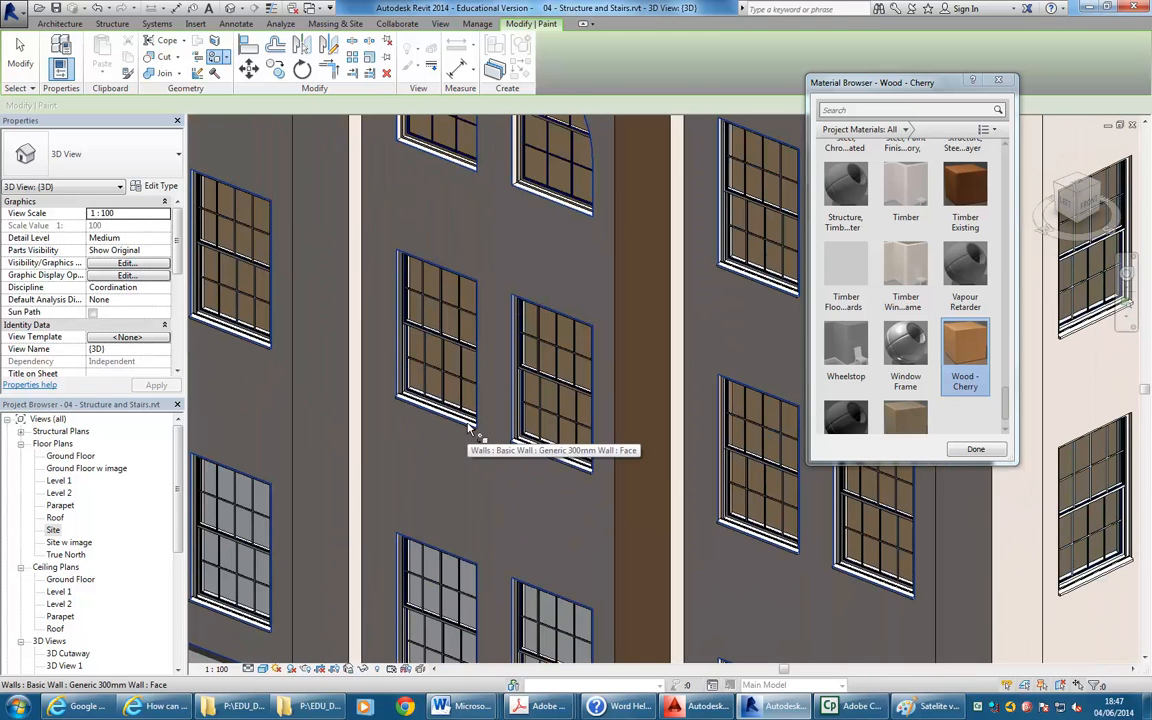
click(482, 488)
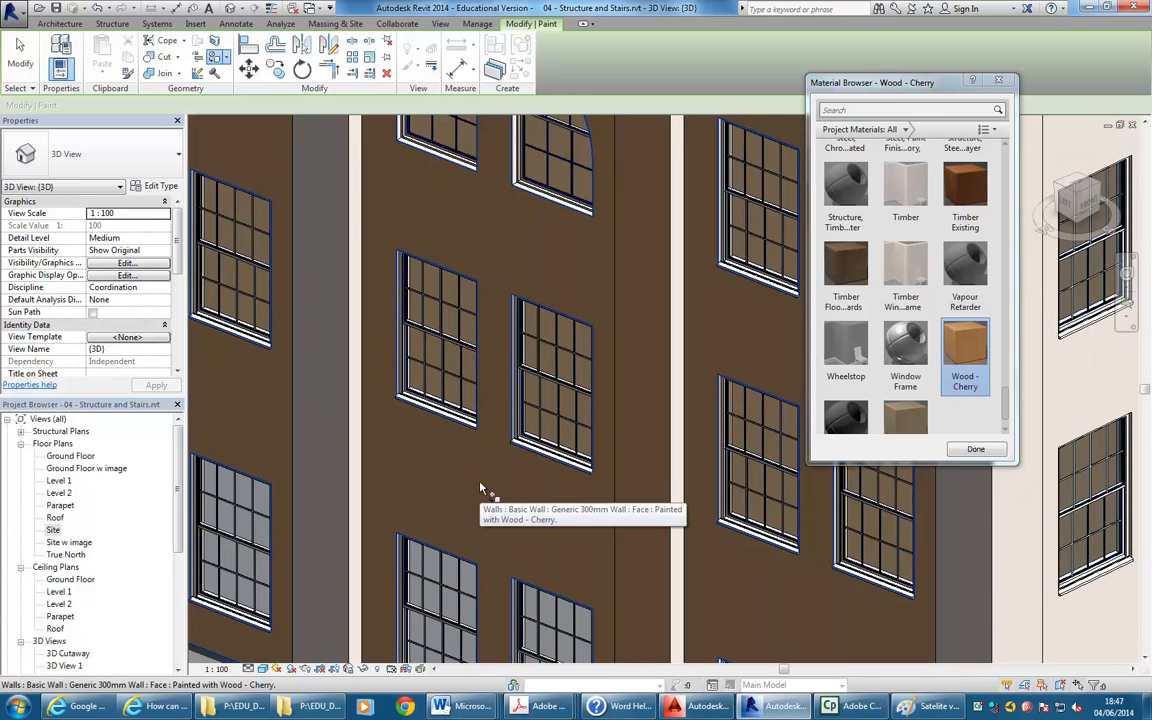
Undo the Wood - Cherry painting of the window reveal, pier and wall faces, and return to the whole building
click(97, 8)
click(97, 8)
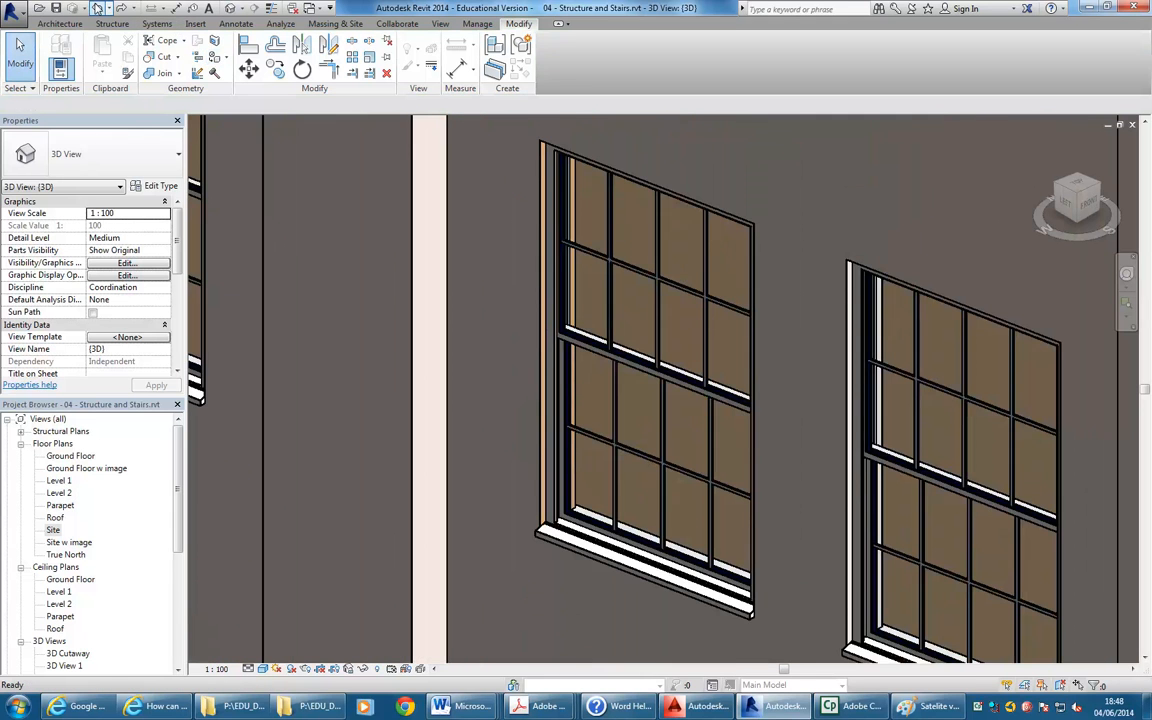
click(97, 8)
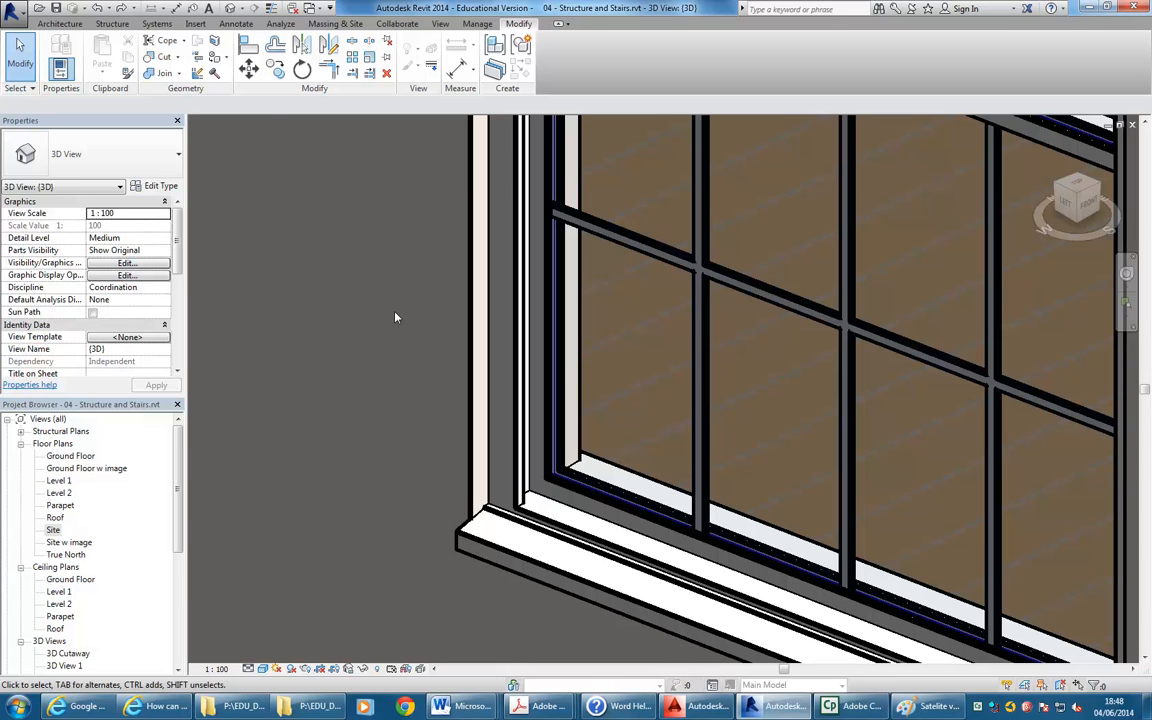
scroll(373, 293, down, 4)
scroll(370, 293, down, 8)
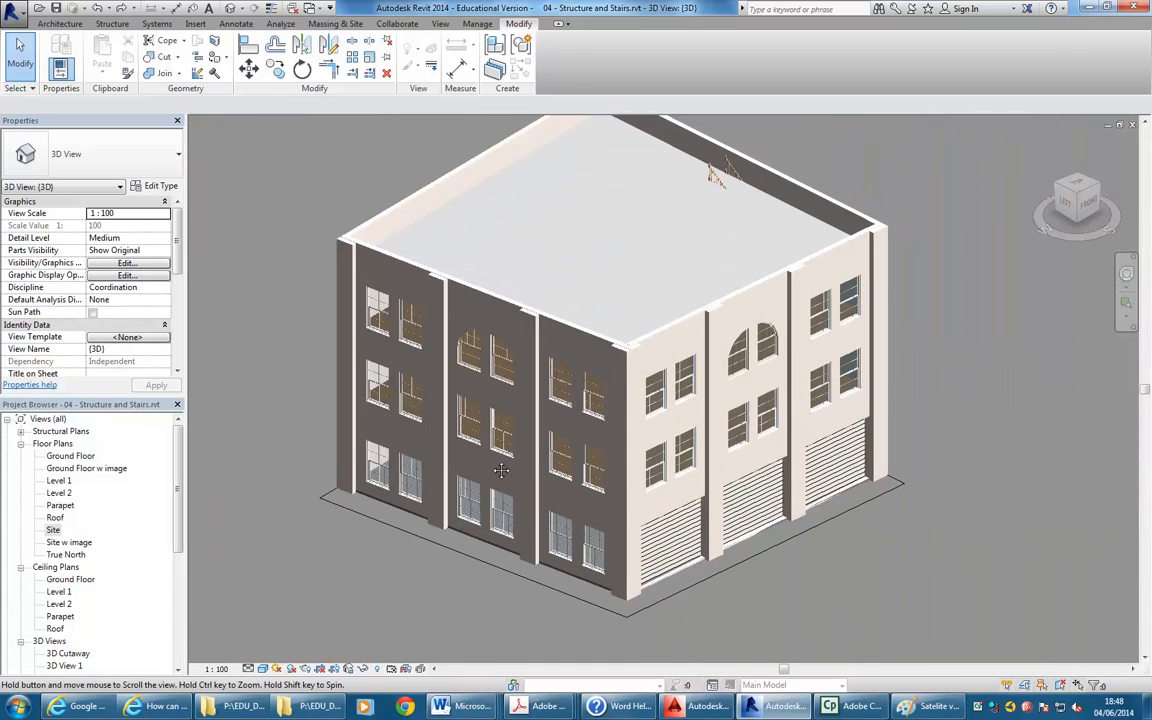
shift+middle_drag(501, 470, 424, 407)
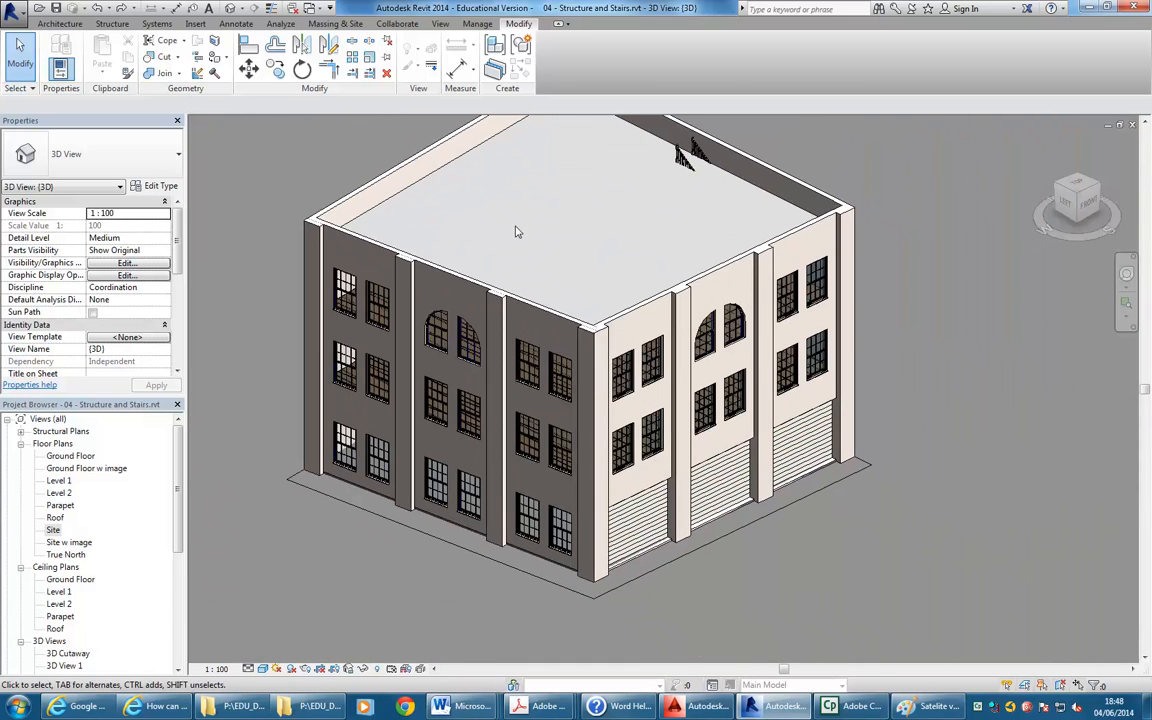
click(214, 57)
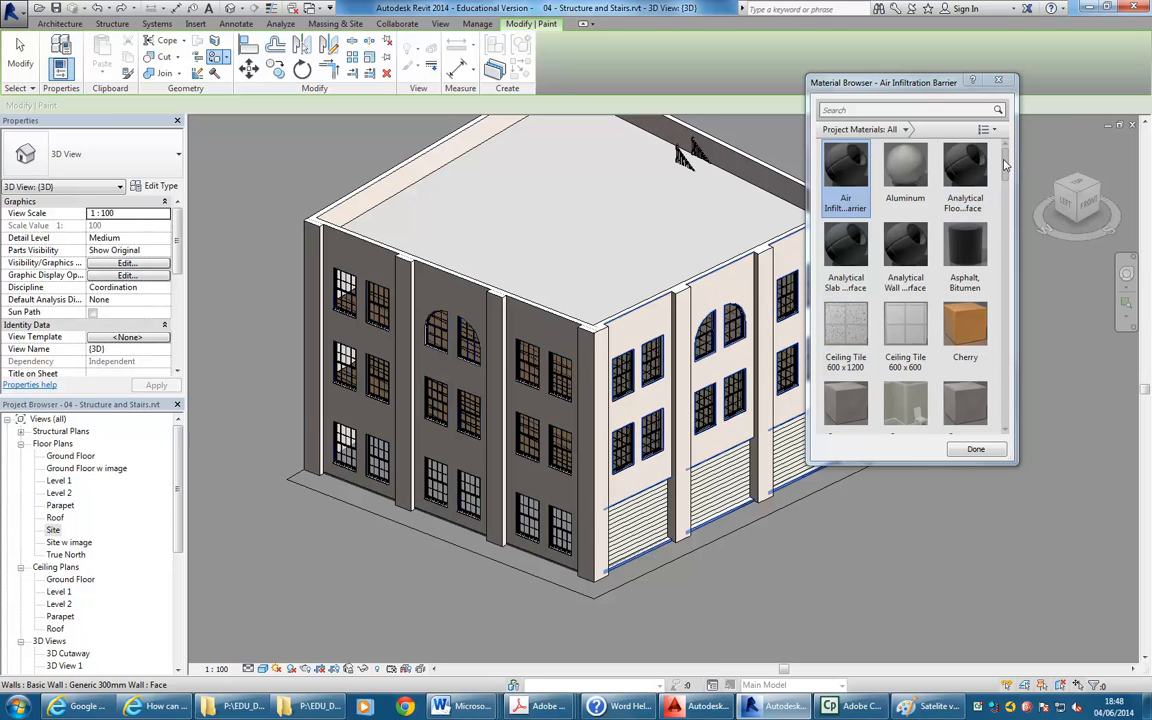
drag(1005, 160, 1020, 134)
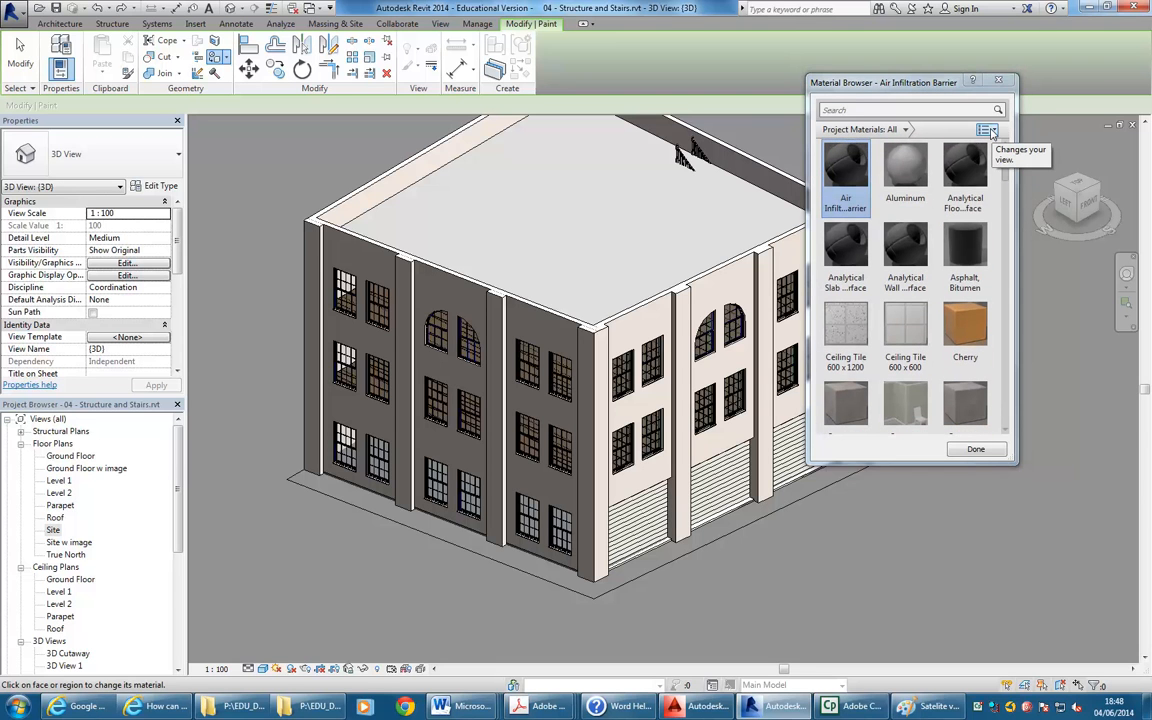
key(Escape)
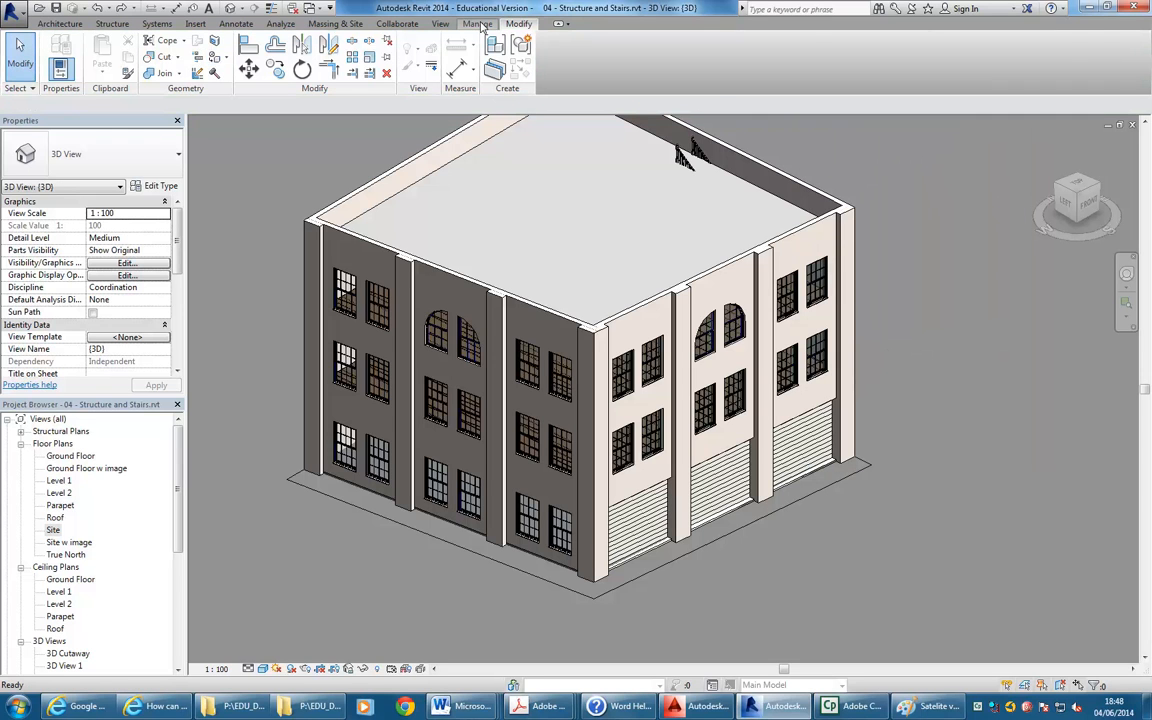
Duplicate the Site - Hardcore material in the project materials and rename the copy Site - Pavement
click(477, 24)
click(59, 55)
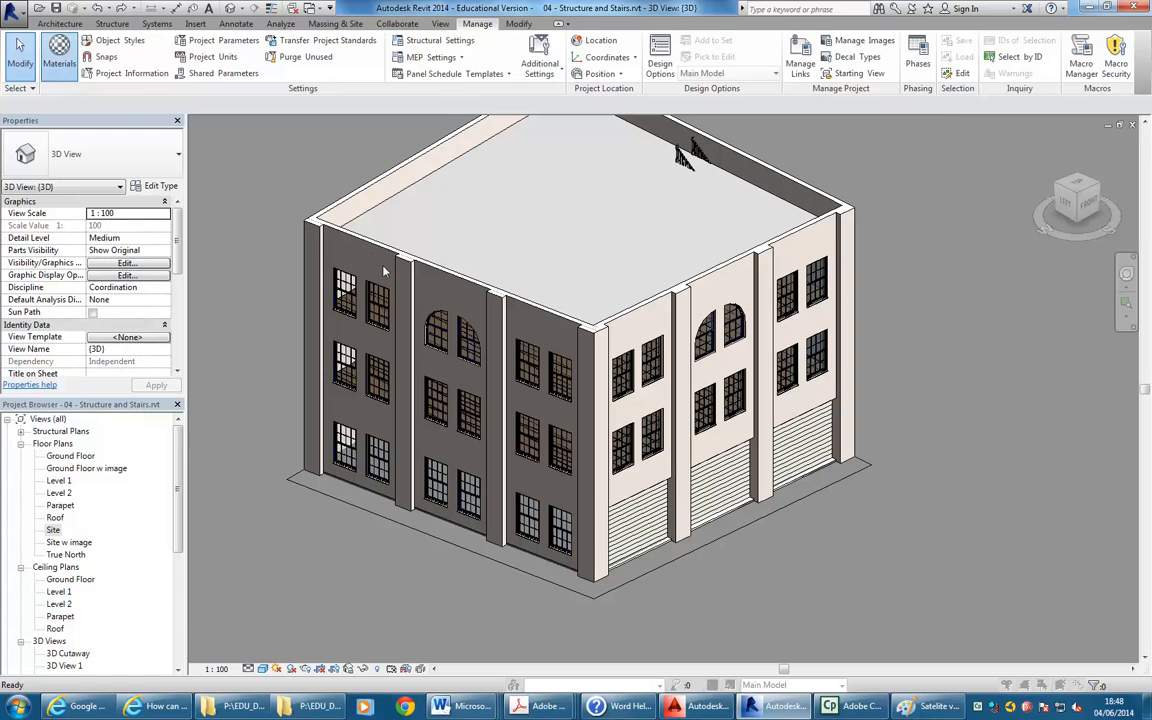
drag(462, 140, 463, 451)
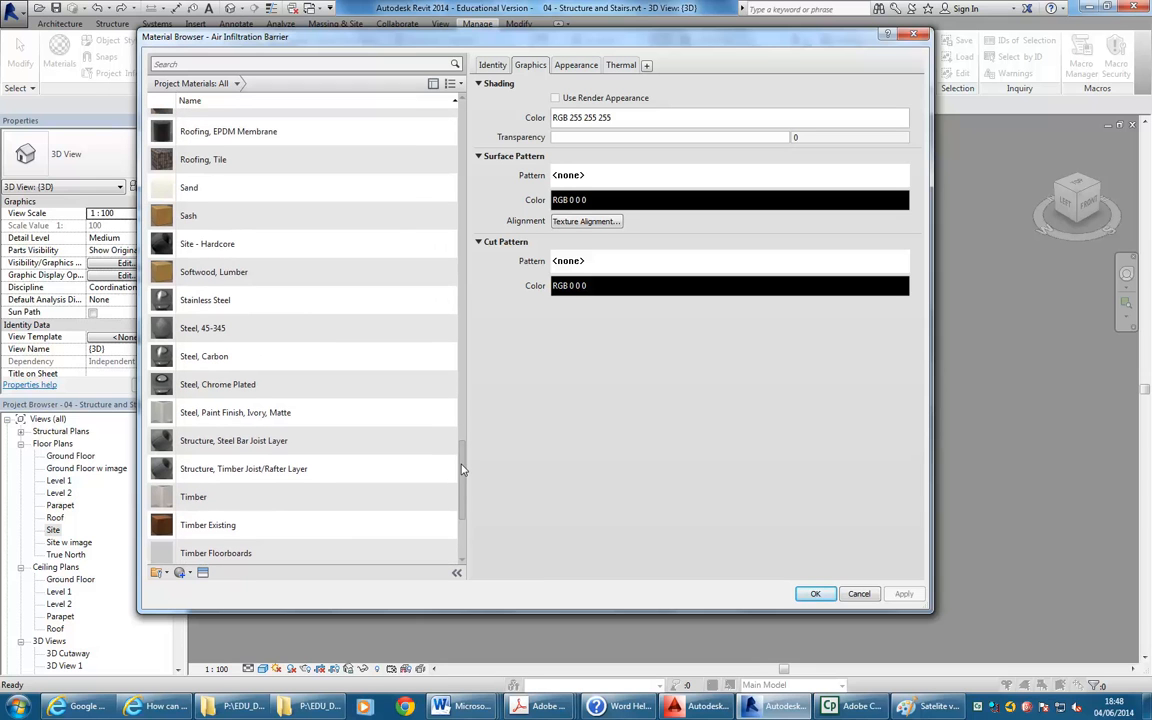
click(247, 252)
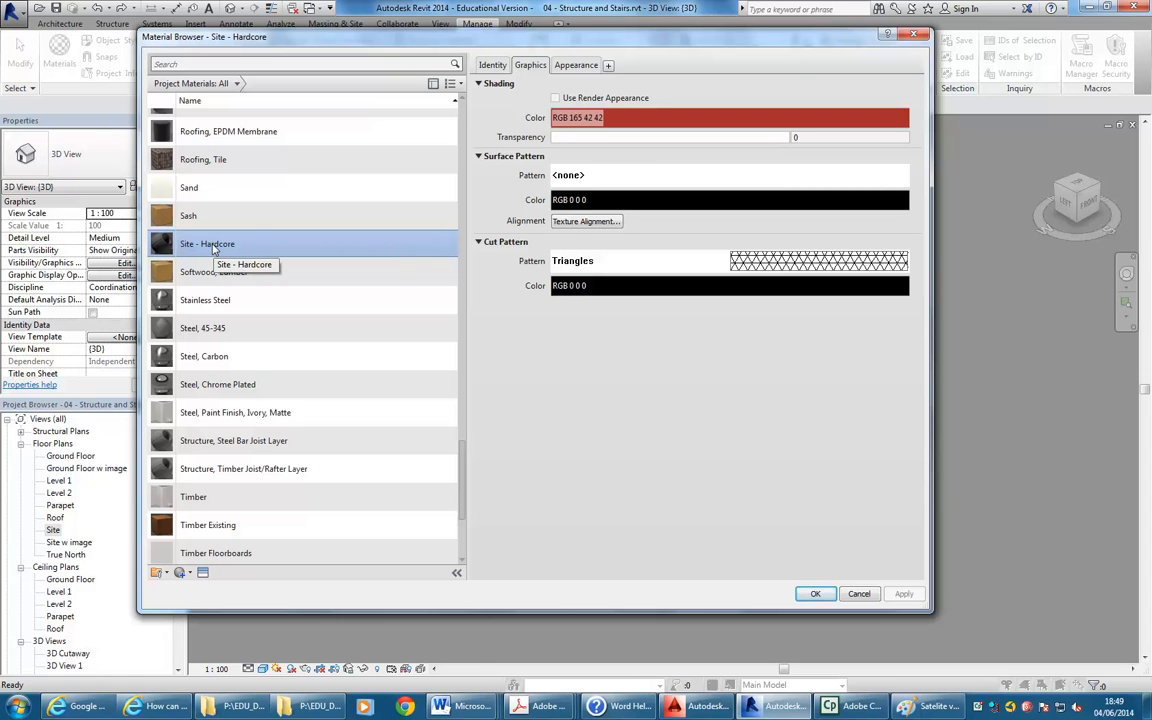
right_click(213, 250)
click(240, 267)
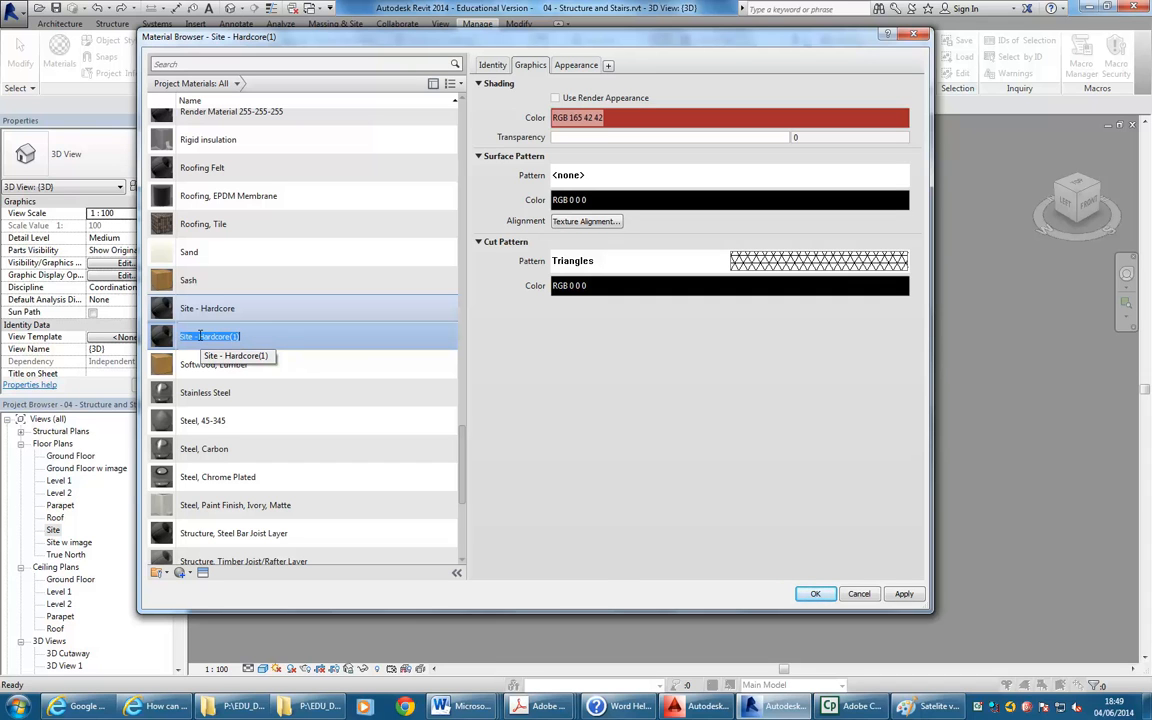
drag(198, 337, 287, 341)
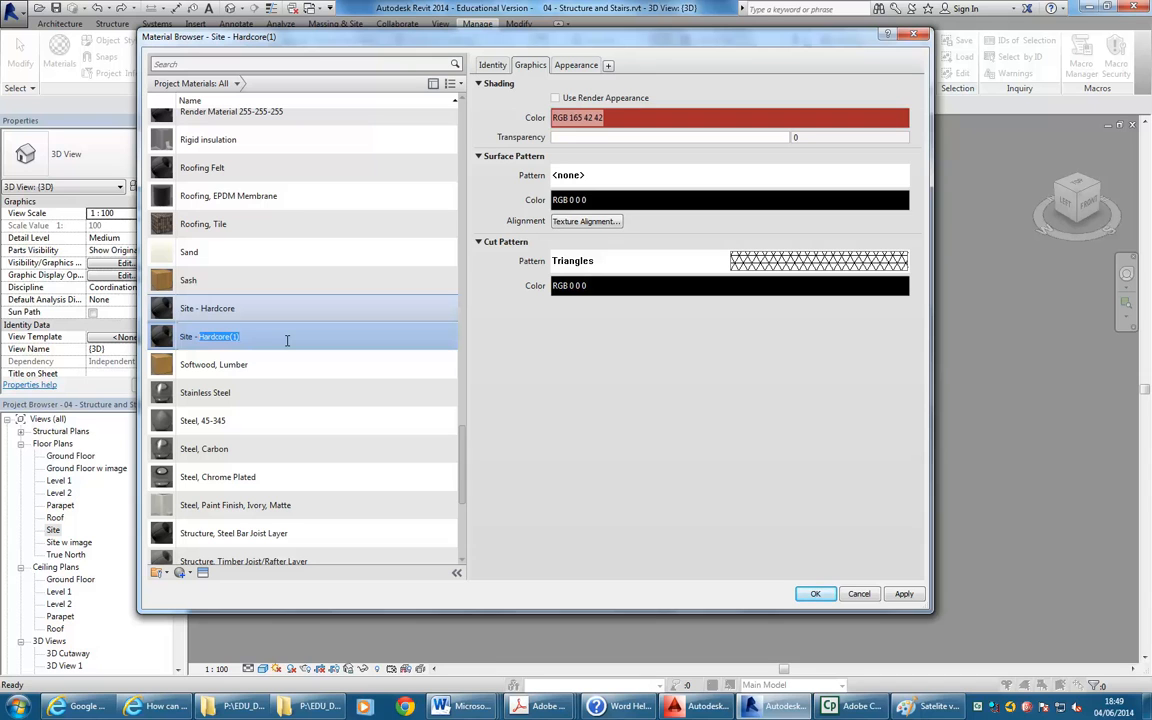
text(G)
key(Return)
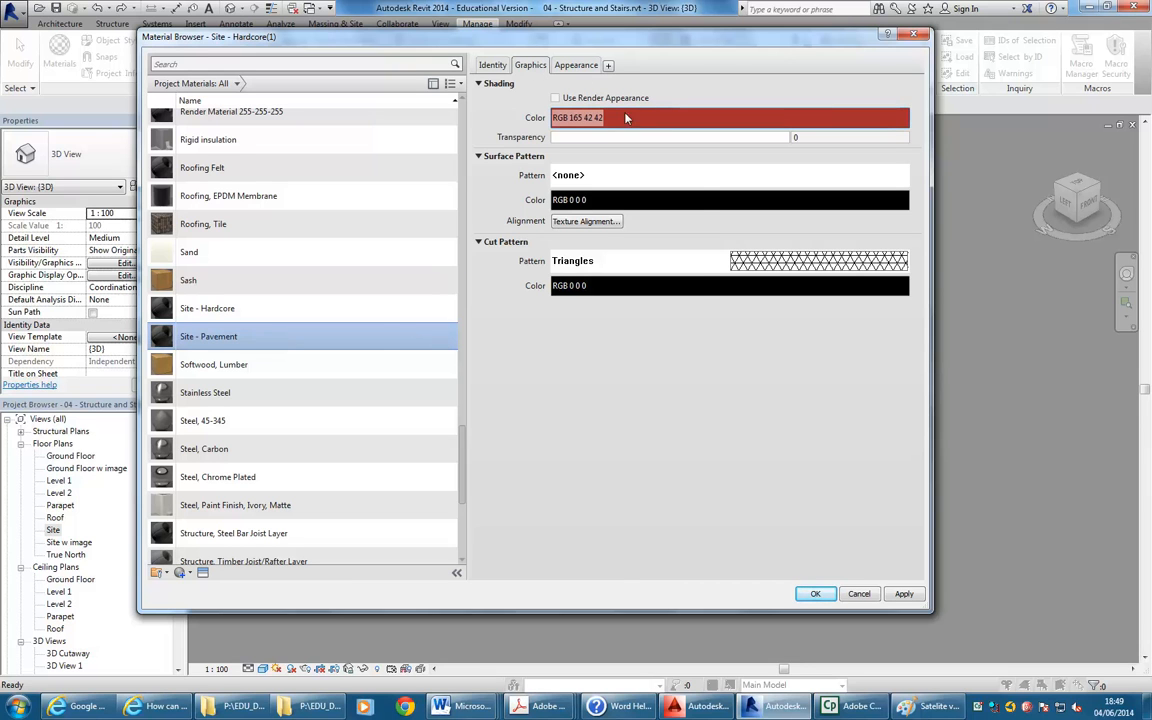
Set the shading color of the Site - Pavement material to light gray, RGB 192-192-192
click(650, 118)
click(482, 300)
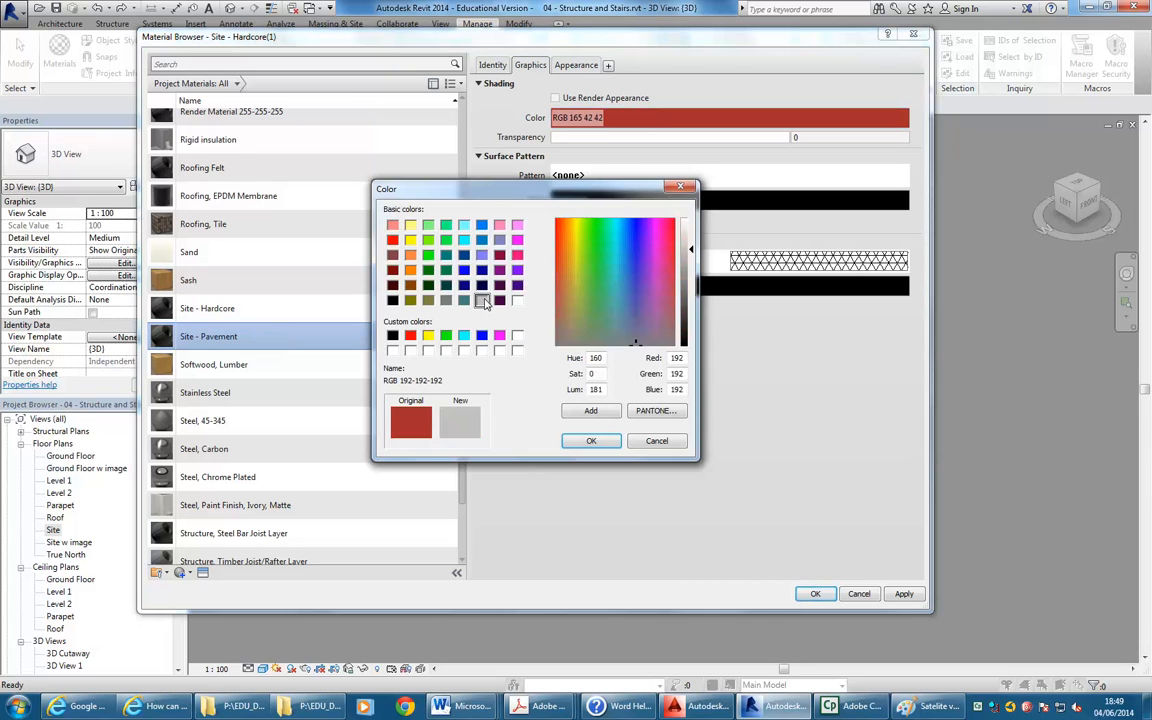
click(591, 441)
Replace the Site - Pavement material's appearance asset with Flat - Gray 2 from the Concrete category of the Appearance Library
click(576, 66)
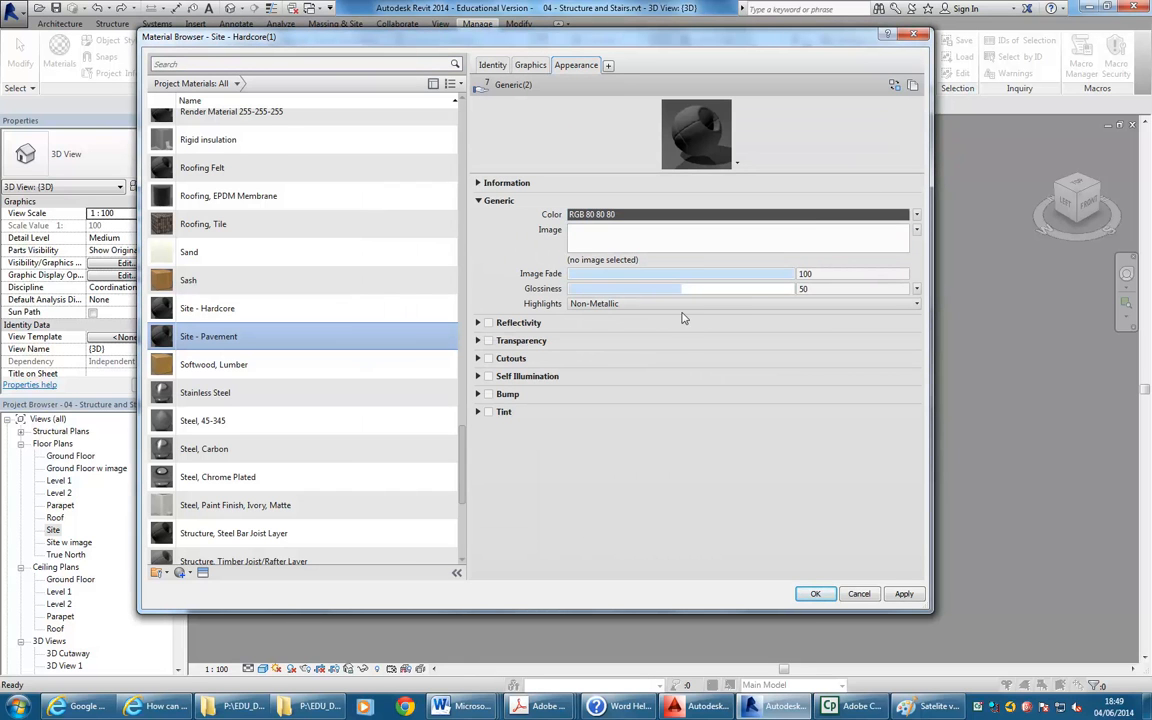
click(896, 86)
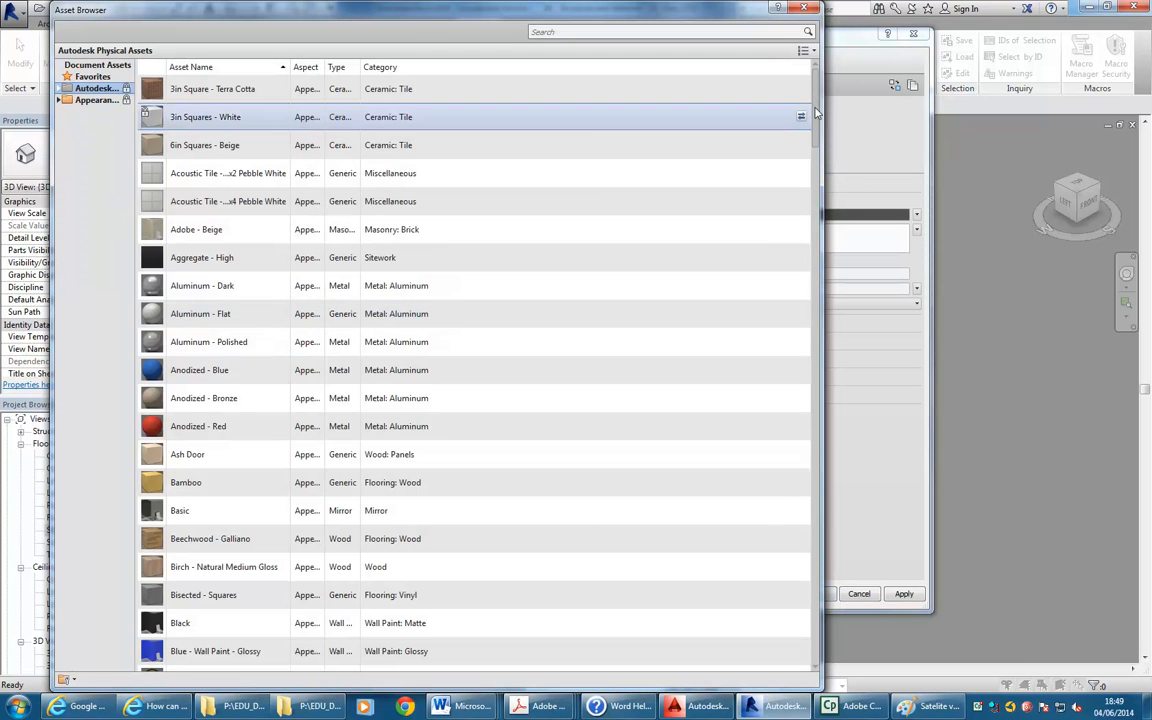
scroll(800, 250, down, 15)
click(97, 88)
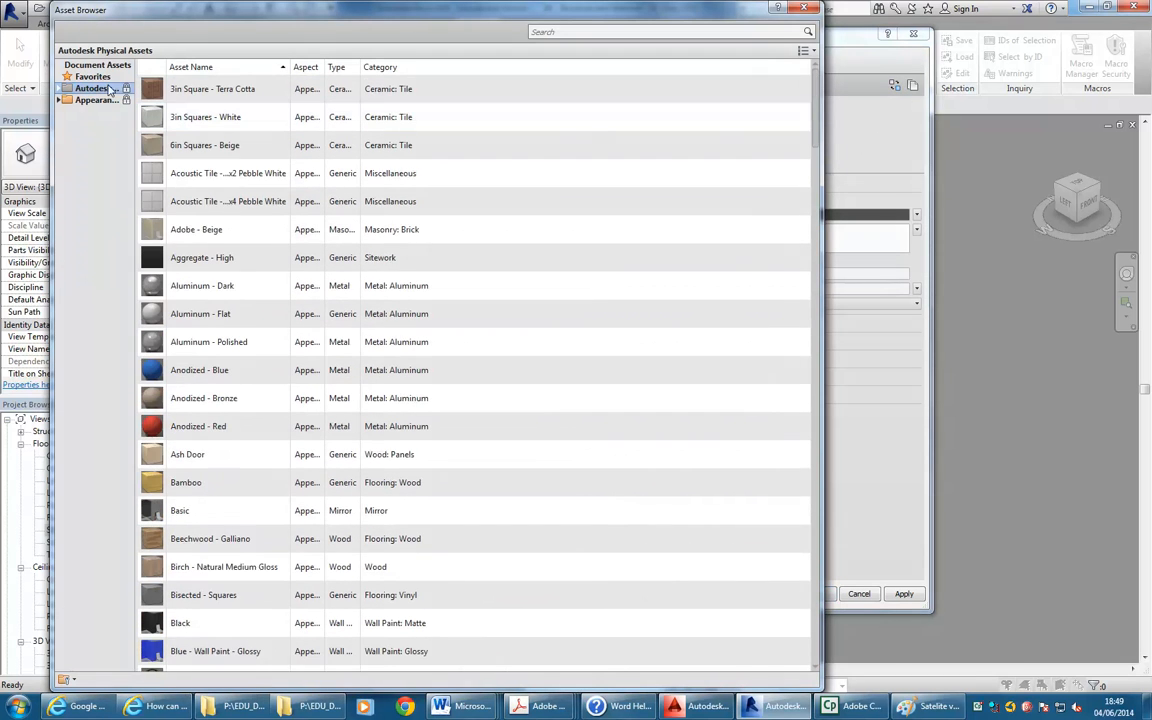
click(58, 100)
click(98, 123)
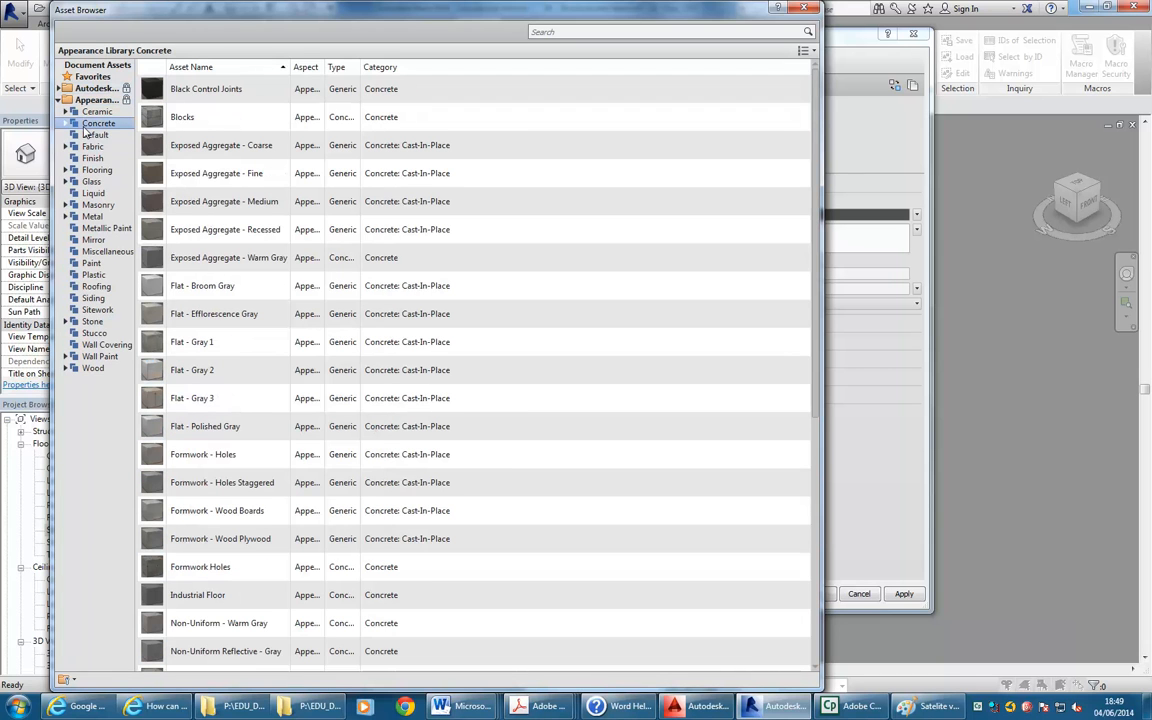
click(66, 123)
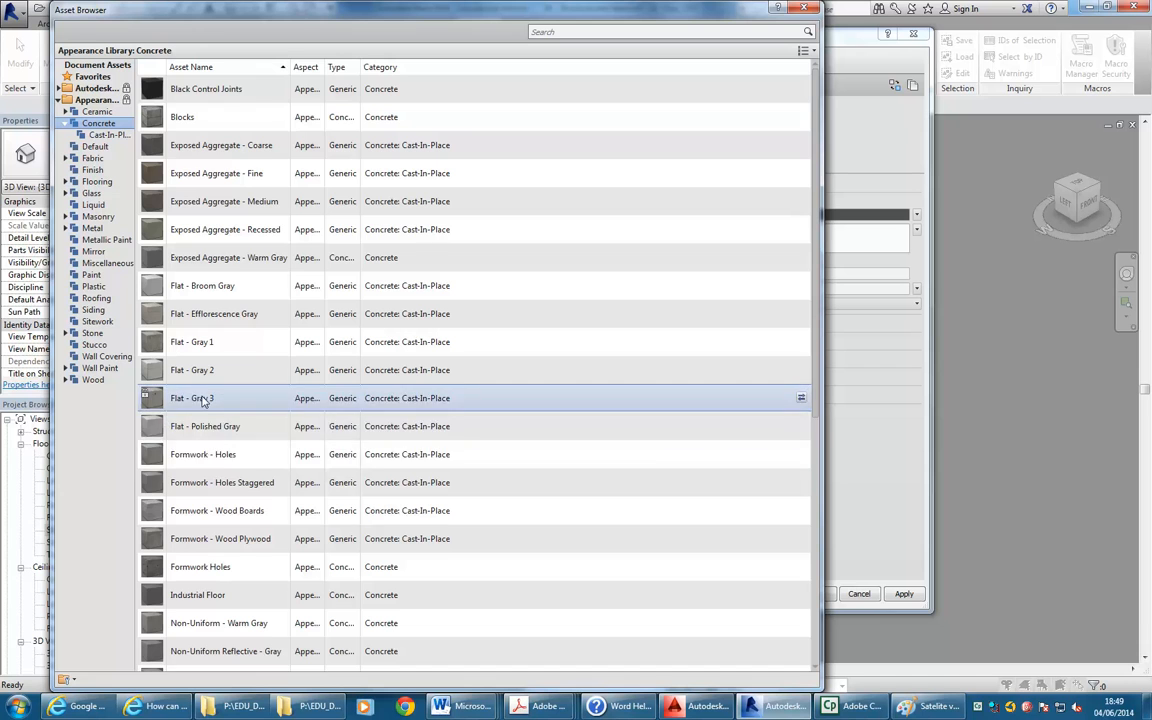
scroll(215, 405, down, 5)
scroll(226, 495, down, 1)
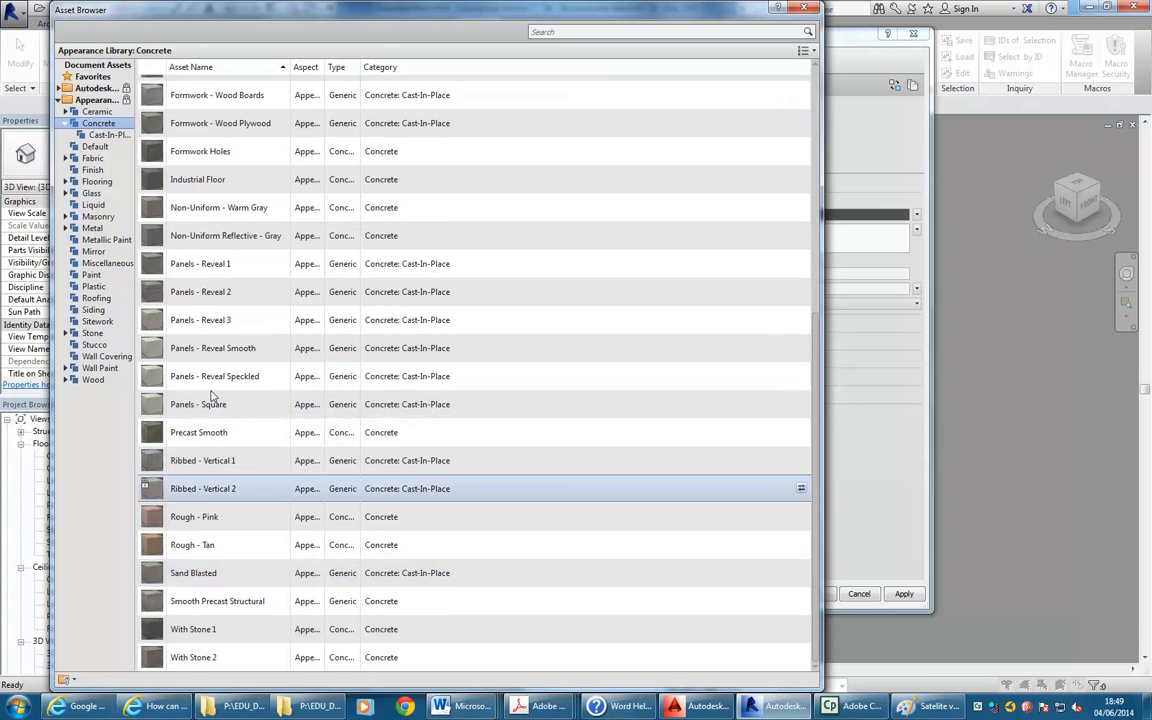
scroll(216, 360, up, 5)
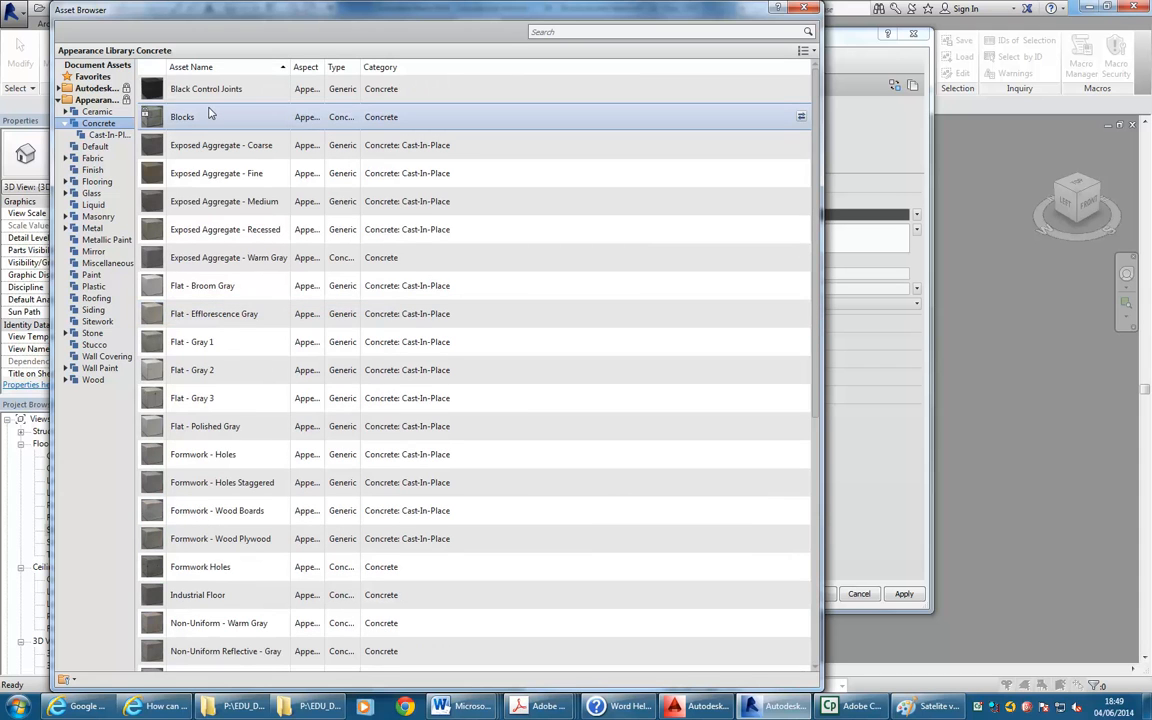
double_click(208, 371)
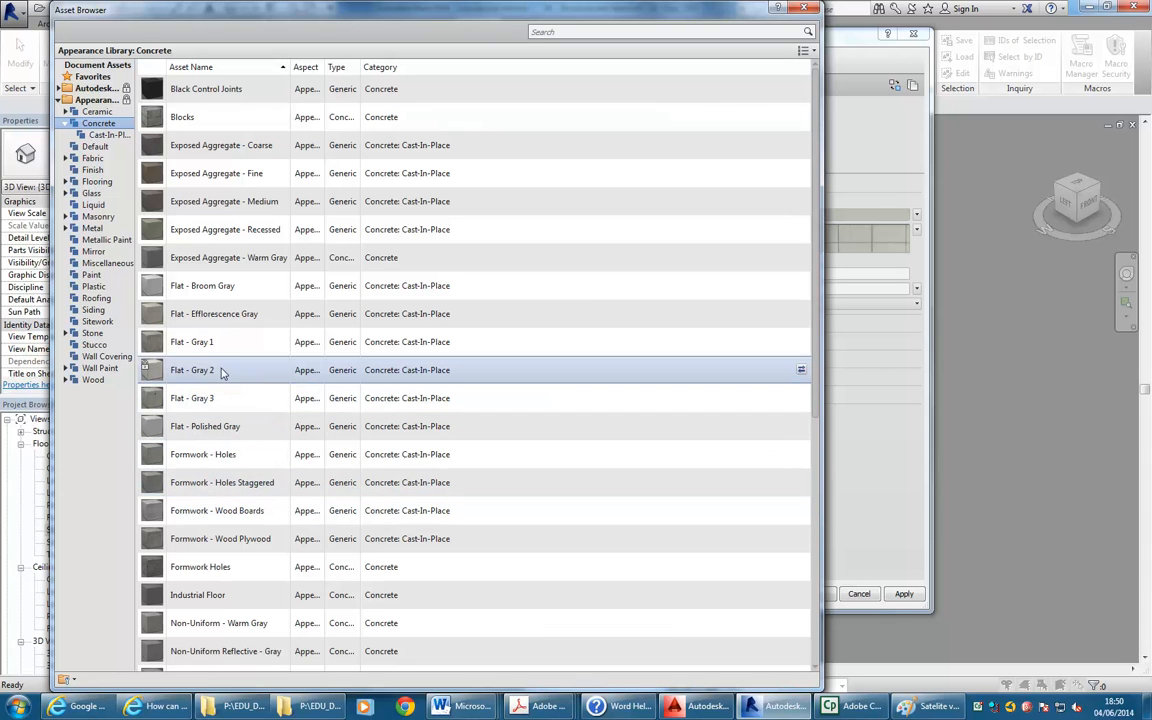
click(804, 8)
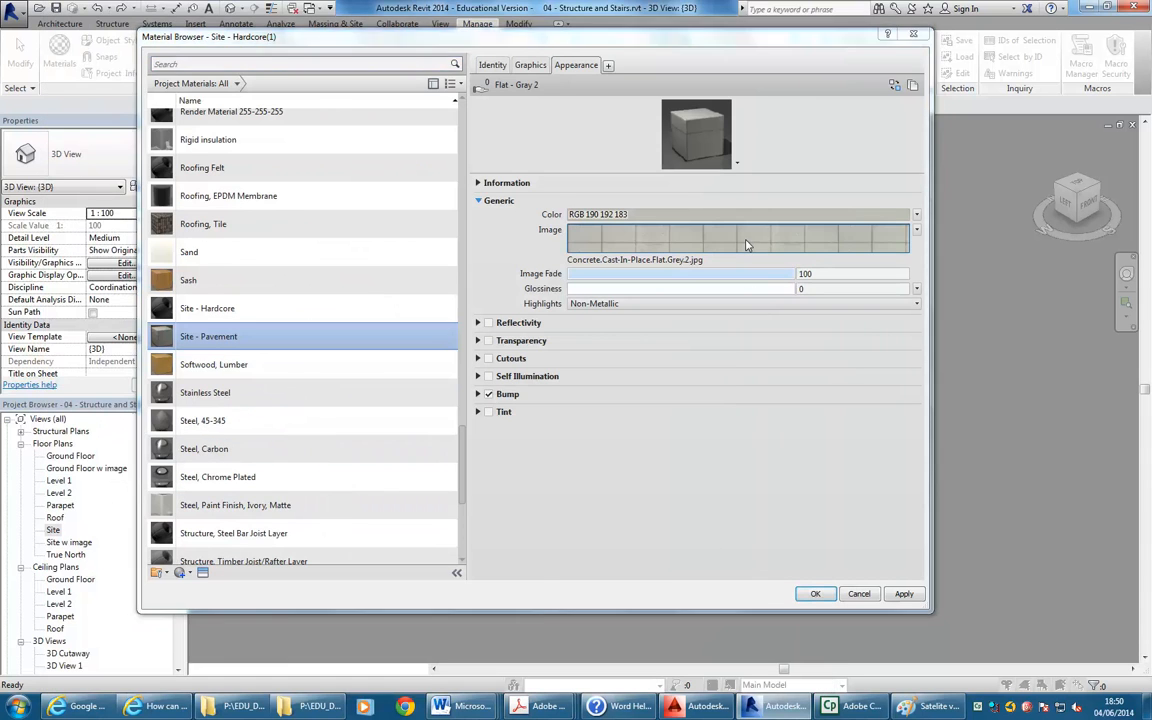
Set the sample size of the pavement's concrete image texture to 4000 mm wide by 3000 mm high
click(745, 240)
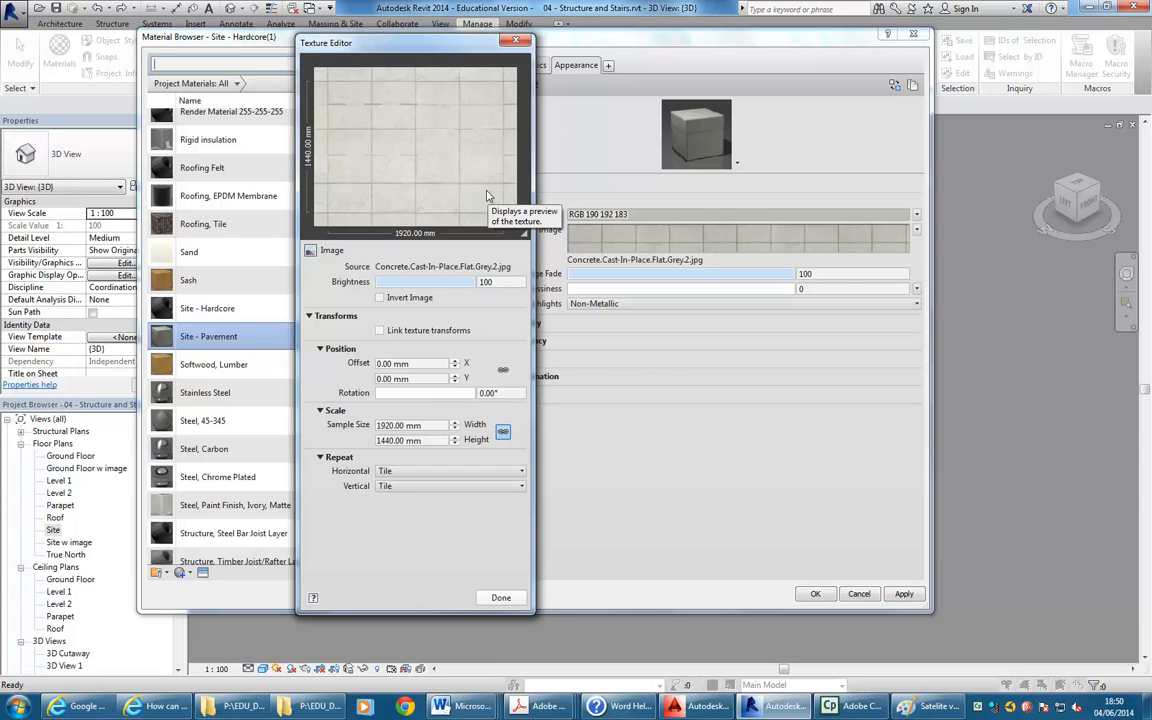
triple_click(413, 426)
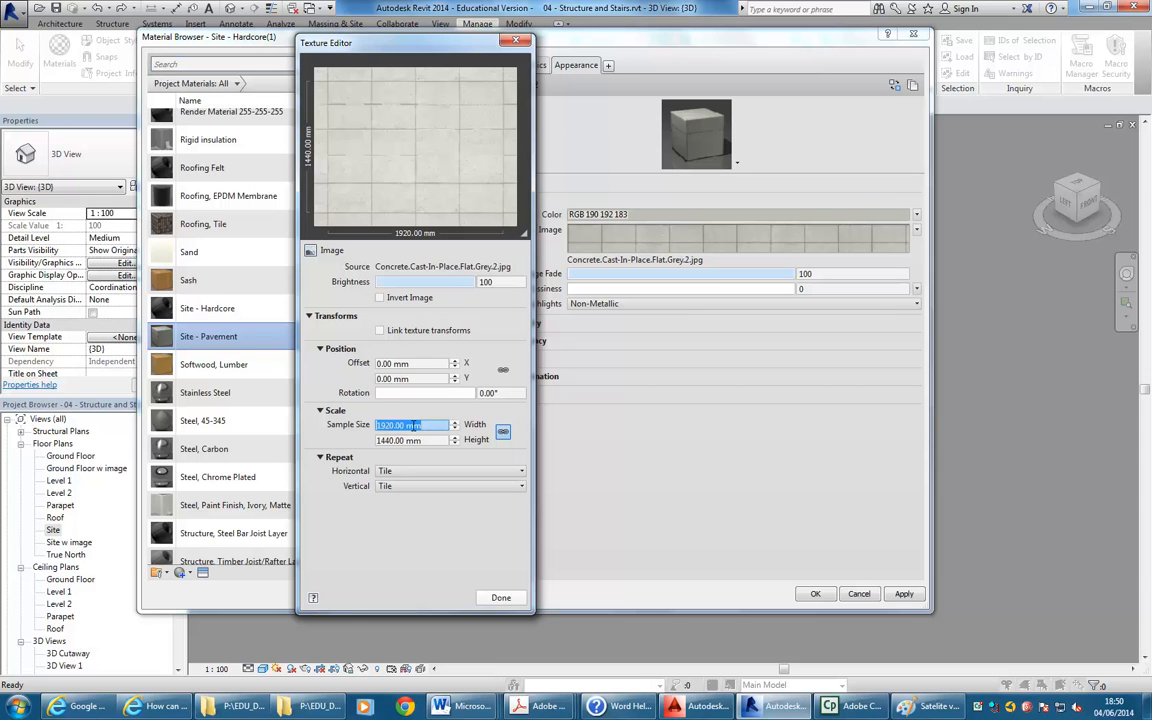
text(4000)
triple_click(397, 443)
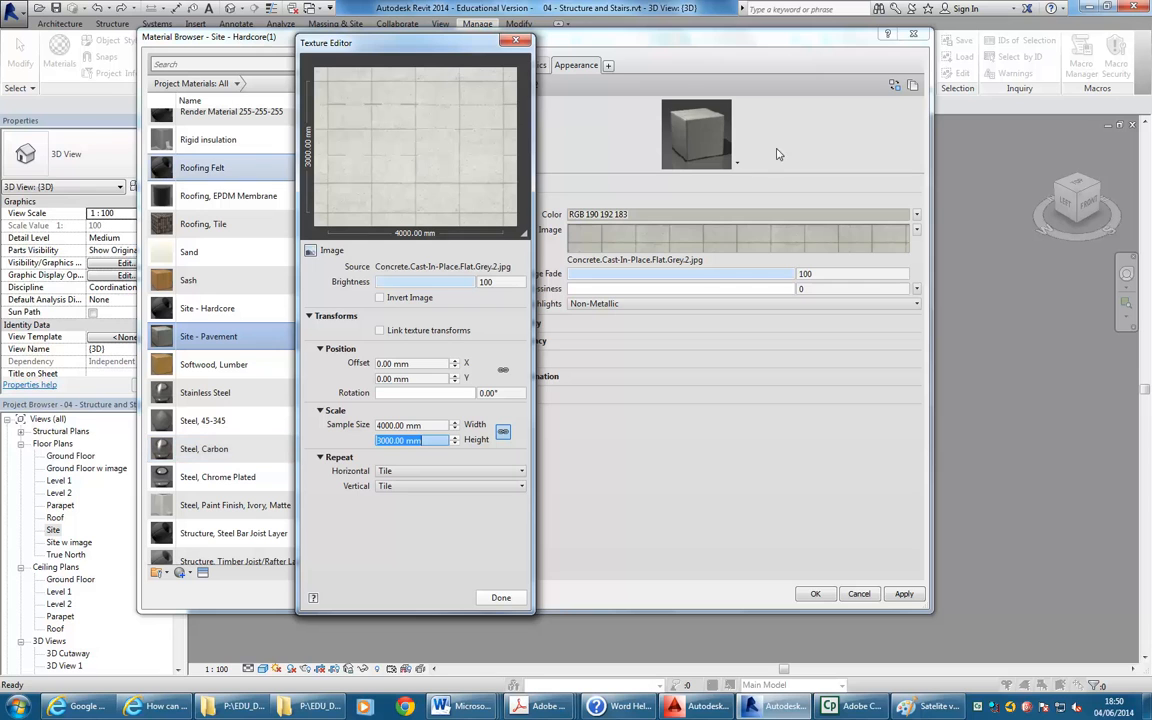
click(501, 597)
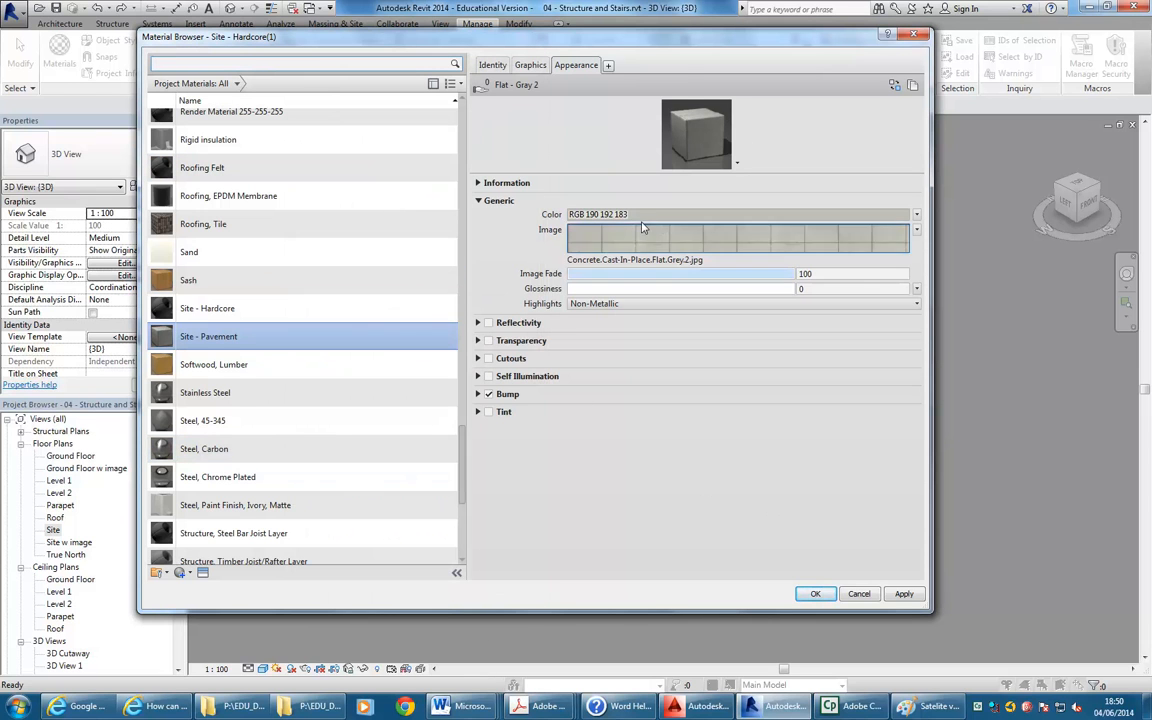
Remove the Triangles cut pattern from the Site - Pavement material so that it uses no cut pattern
click(530, 66)
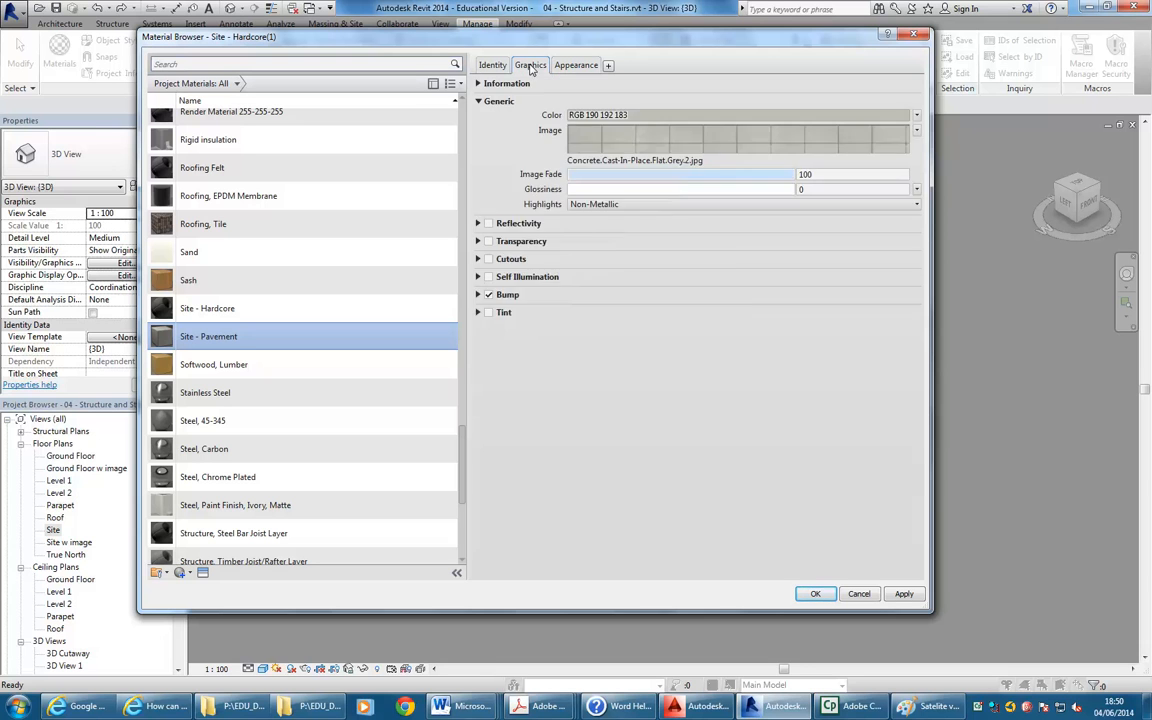
click(577, 65)
click(530, 65)
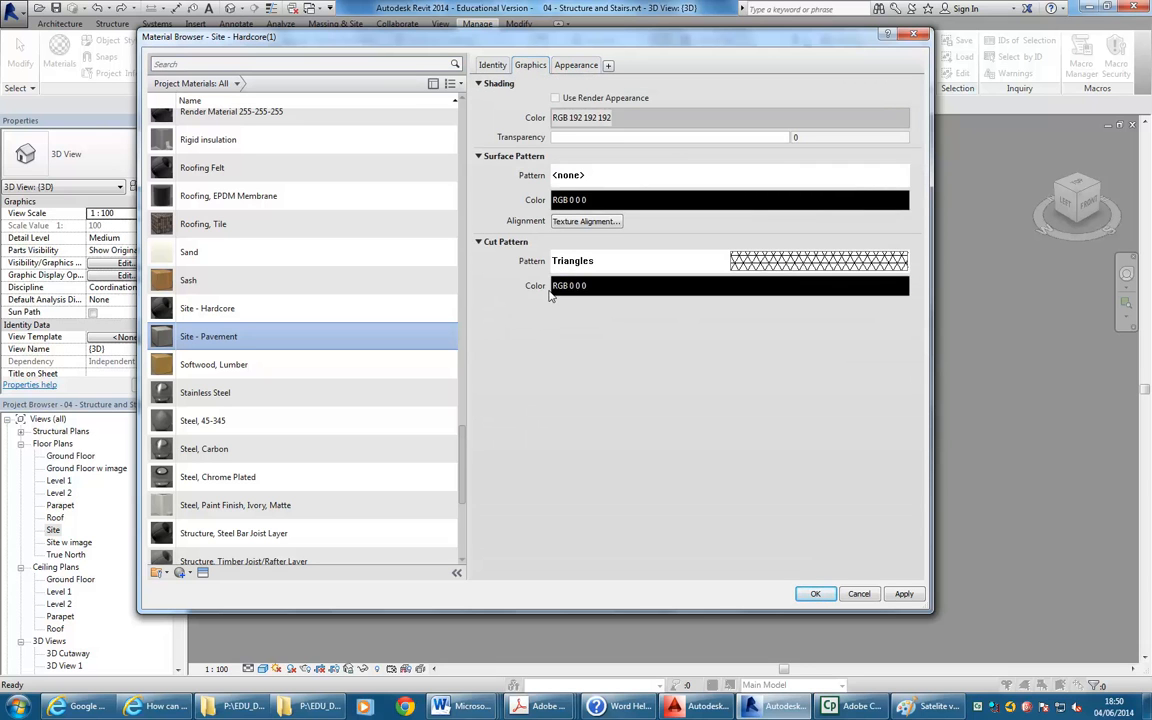
click(797, 263)
click(194, 408)
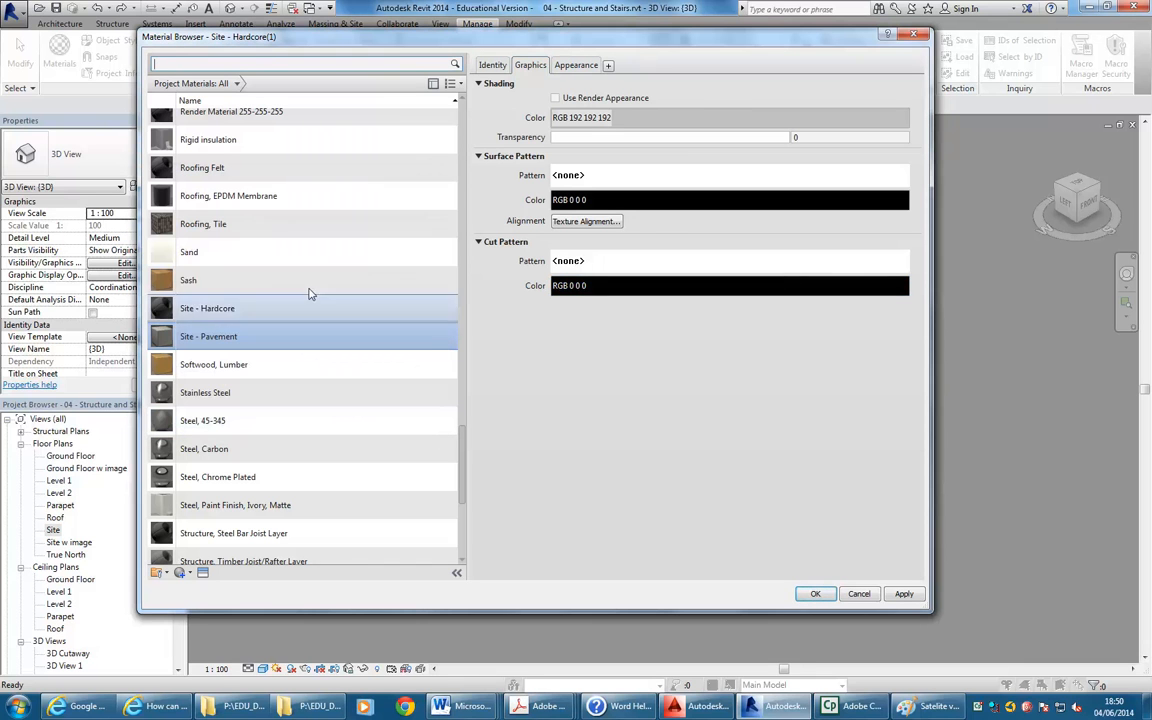
Turn off the bump in the Site - Pavement appearance and accept the material changes
click(578, 66)
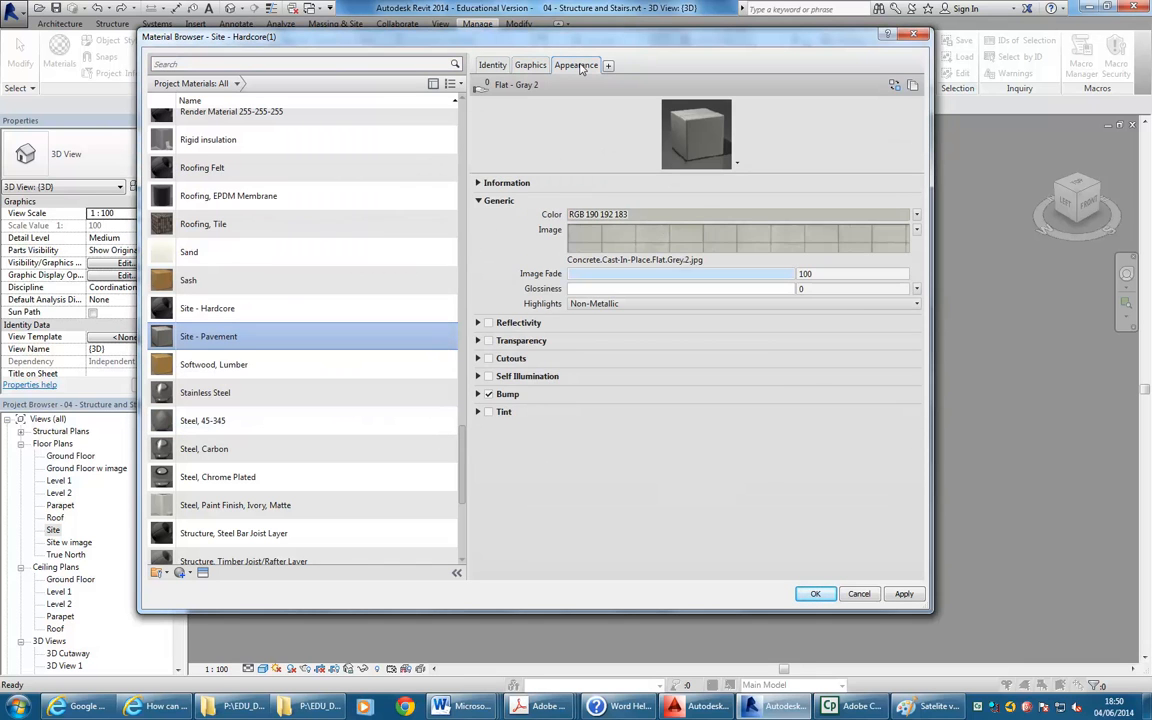
click(479, 394)
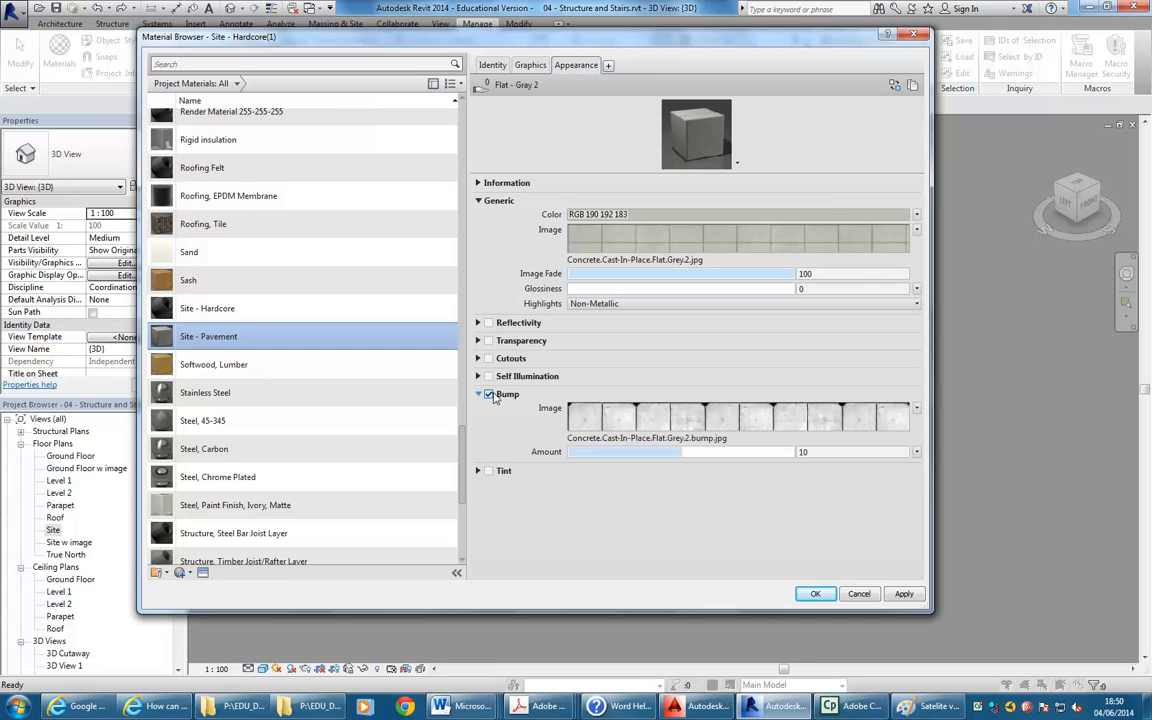
click(489, 394)
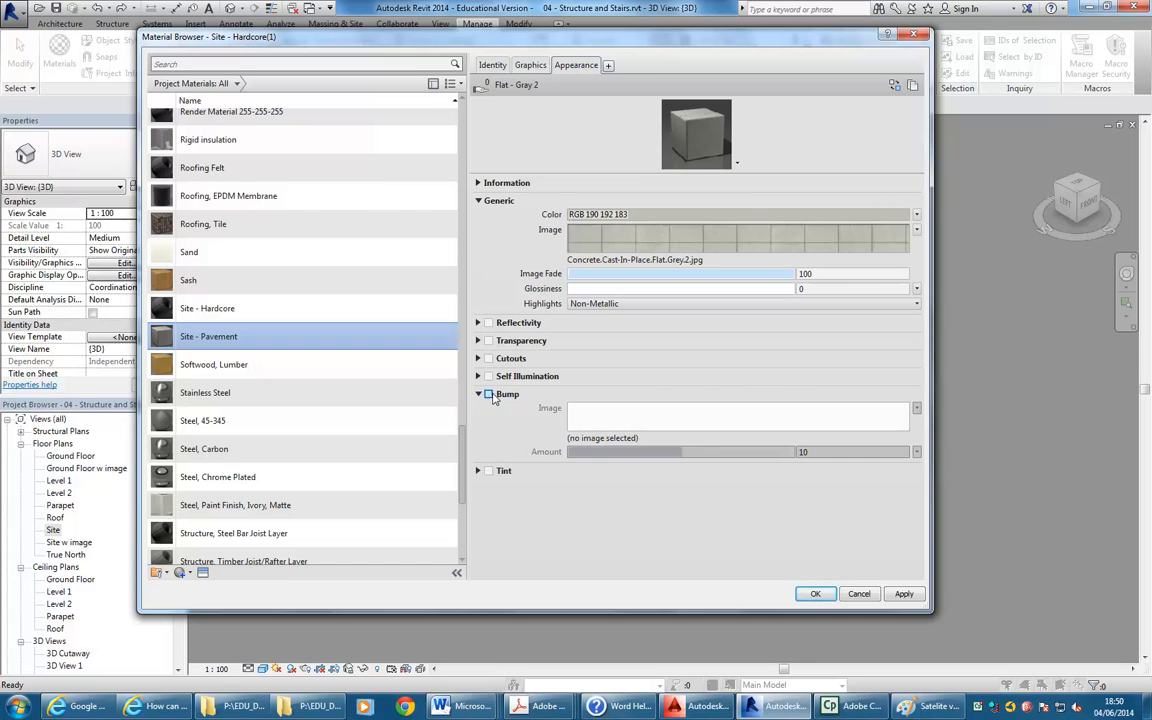
click(816, 594)
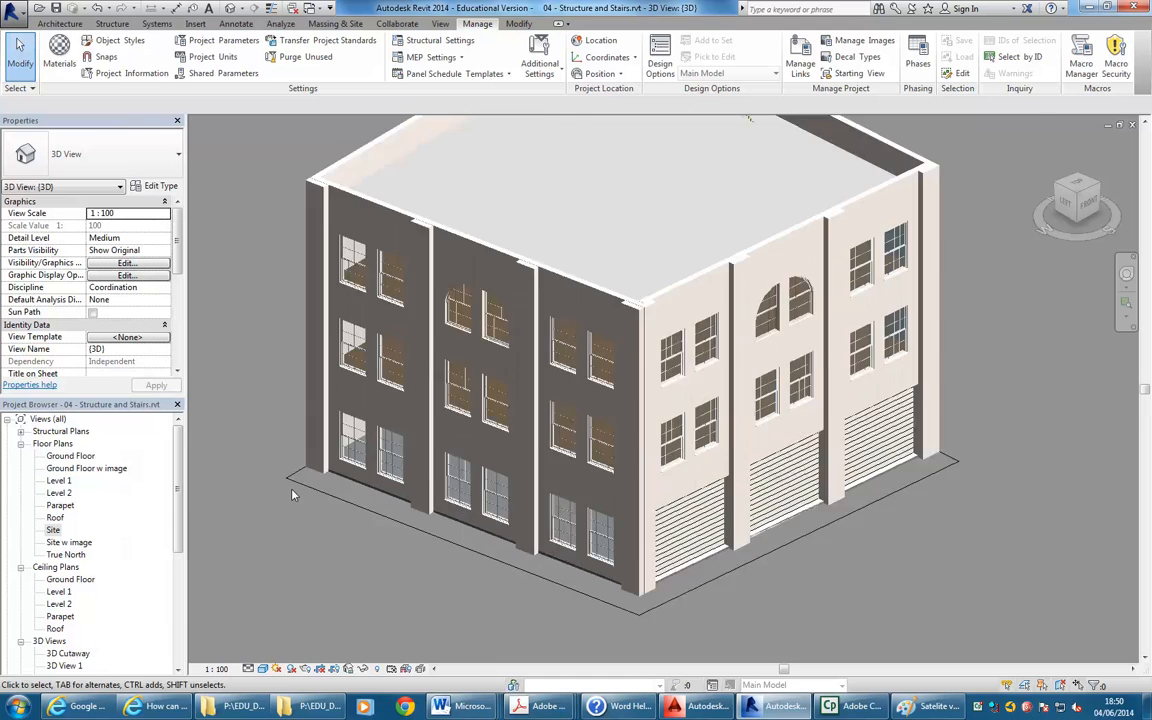
scroll(293, 494, up, 2)
click(518, 24)
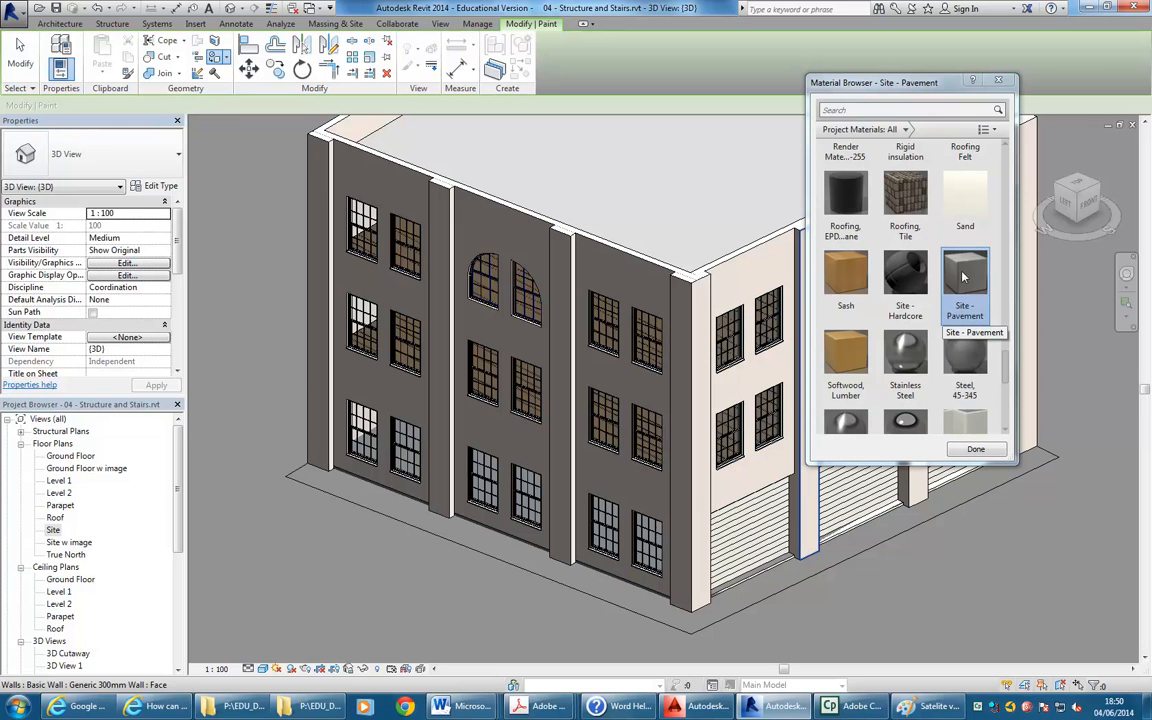
scroll(386, 425, up, 5)
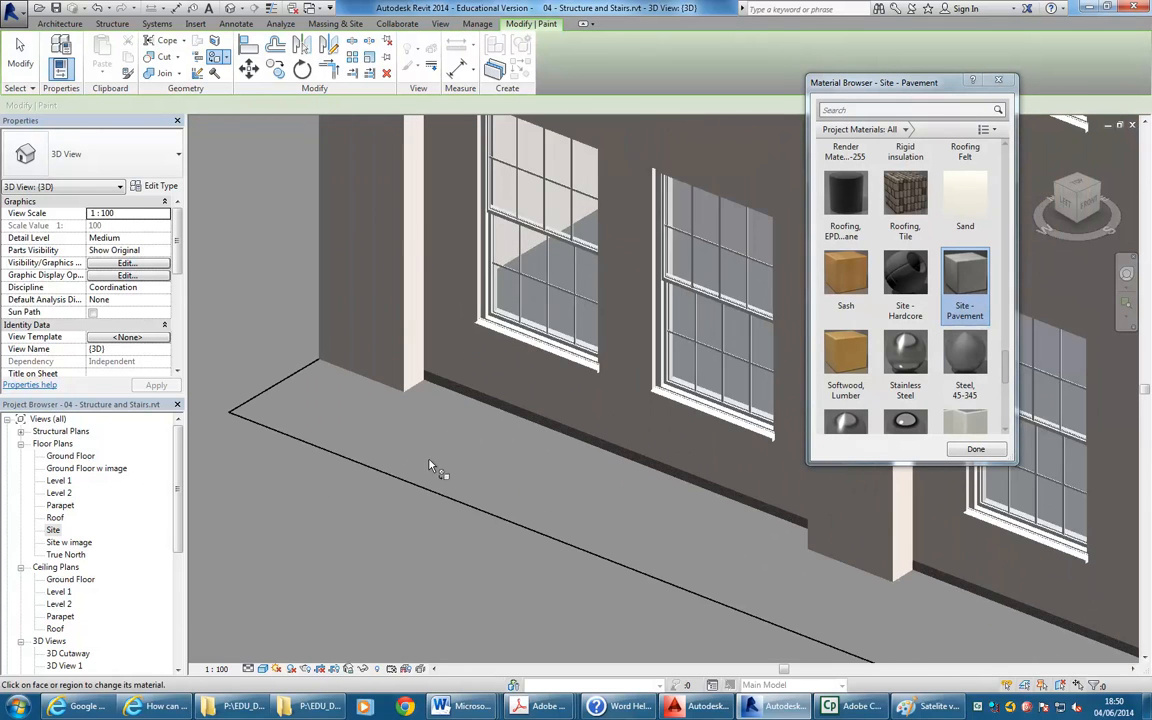
scroll(395, 485, up, 3)
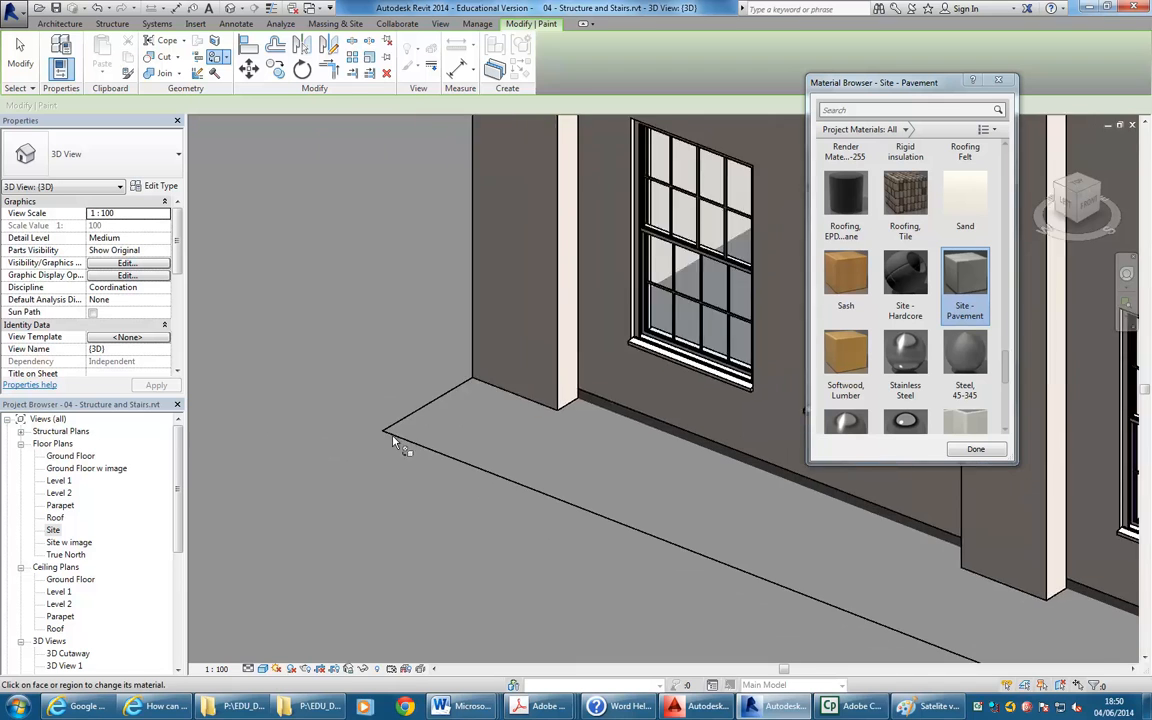
scroll(404, 425, down, 6)
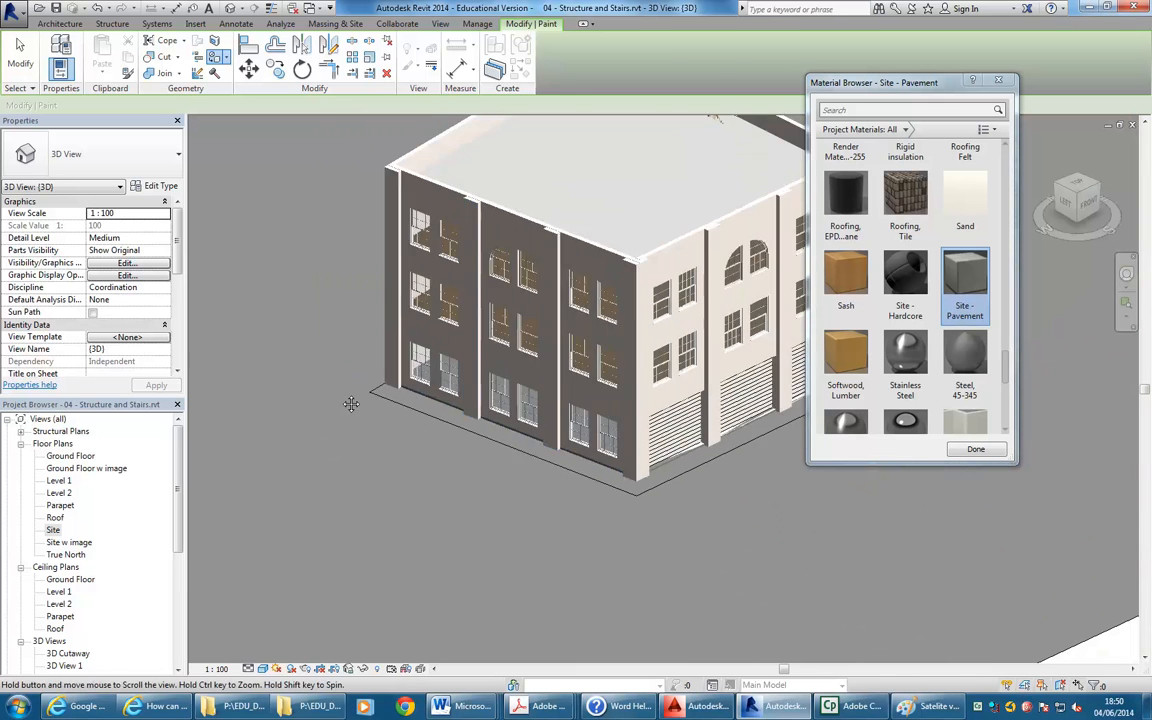
scroll(503, 473, up, 5)
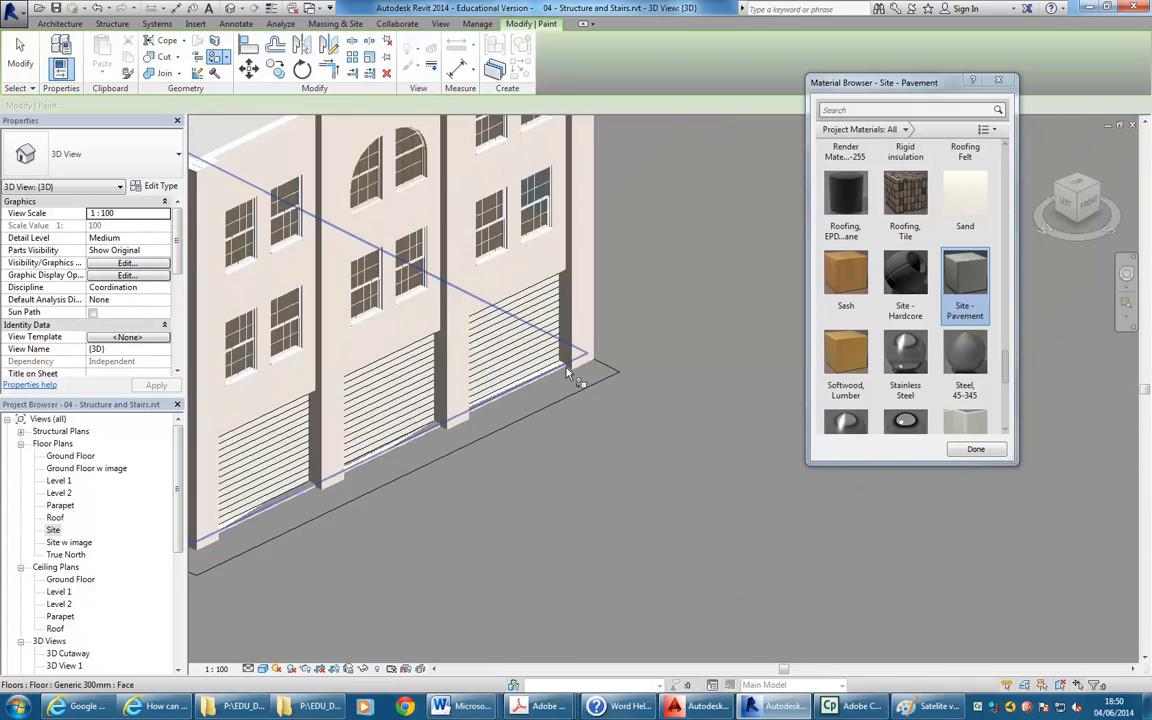
scroll(570, 443, up, 3)
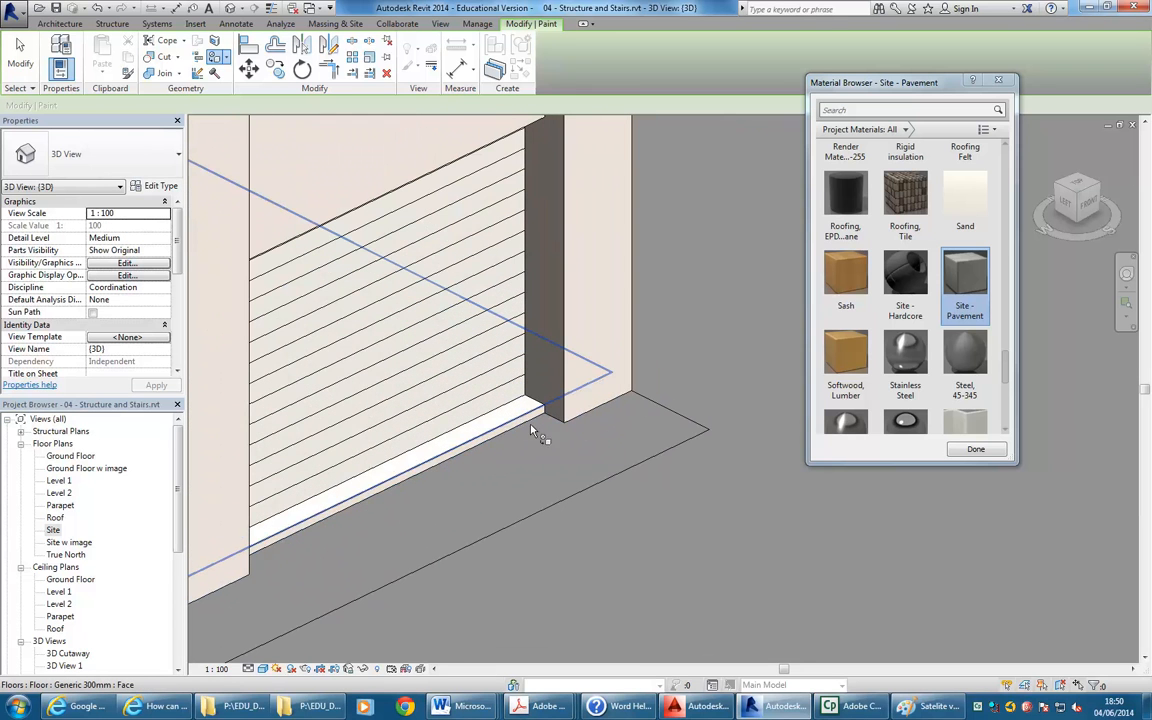
key(Escape)
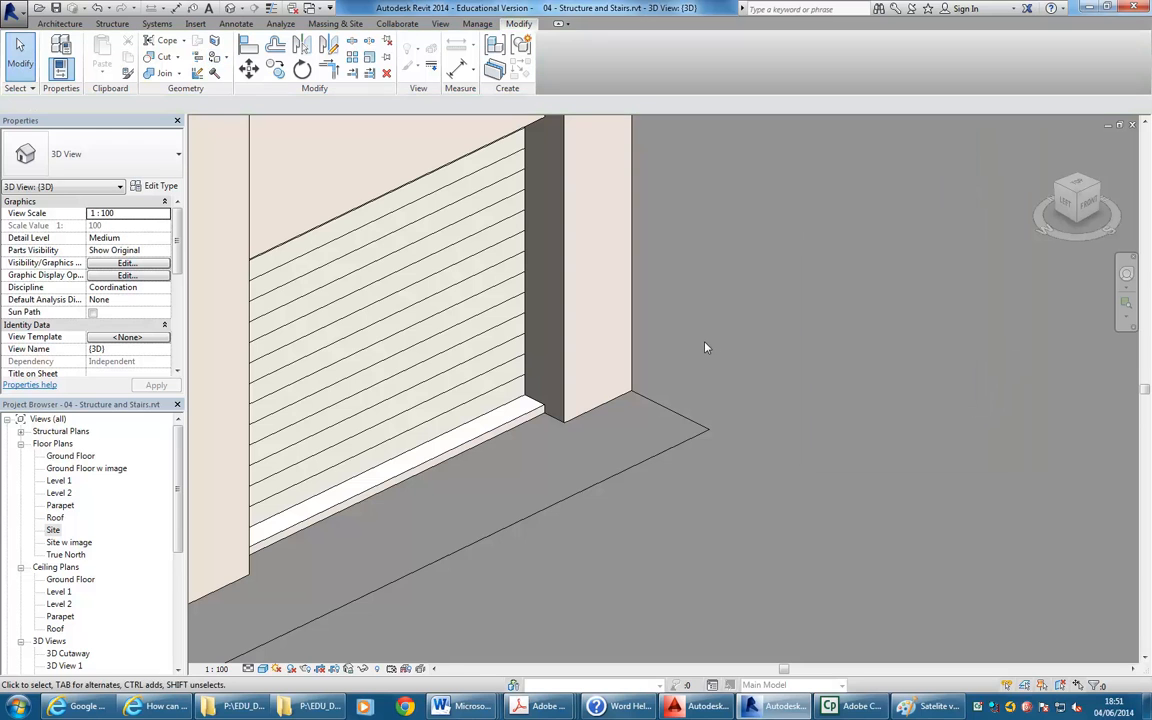
Assign the Site - Pavement material to the pavement subregion around the building and deselect it
middle_drag(639, 466, 671, 475)
click(659, 485)
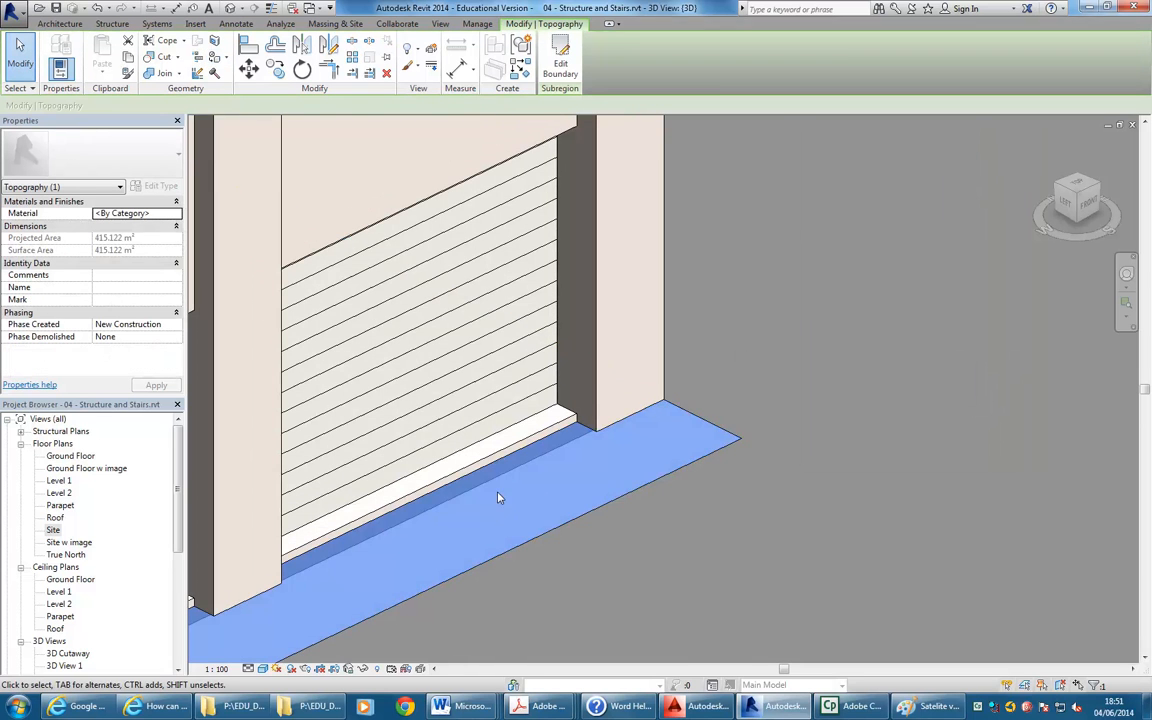
middle_drag(447, 442, 590, 420)
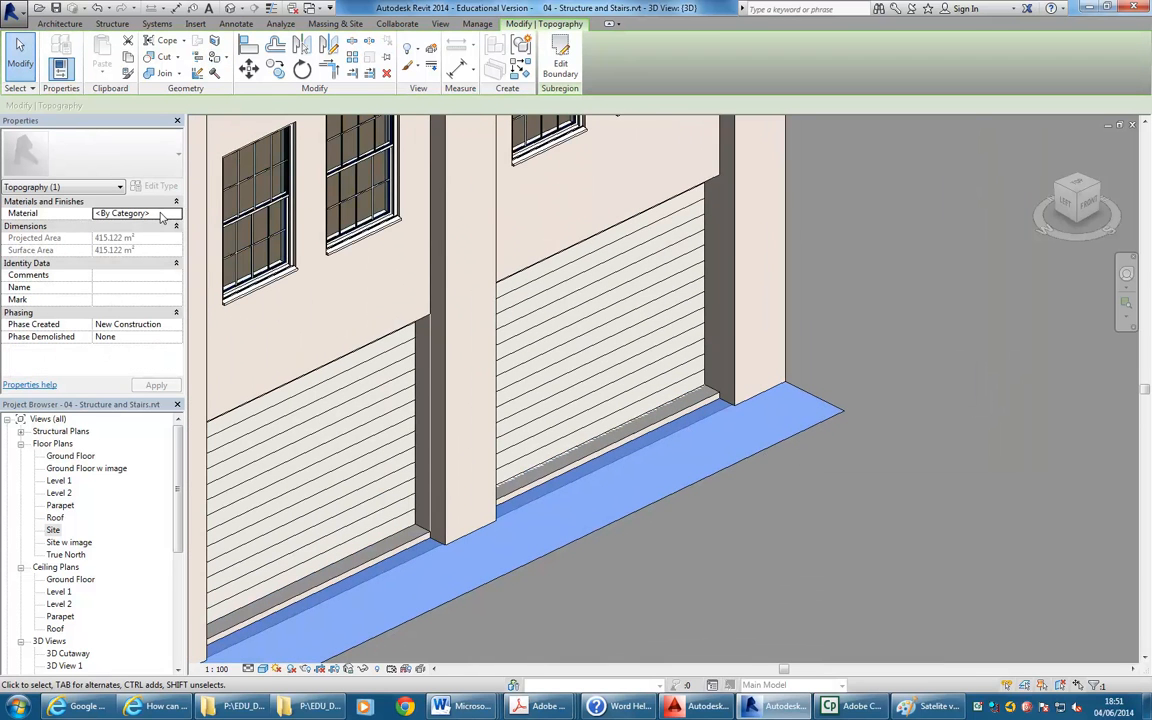
scroll(629, 528, down, 2)
shift+middle_drag(625, 527, 562, 510)
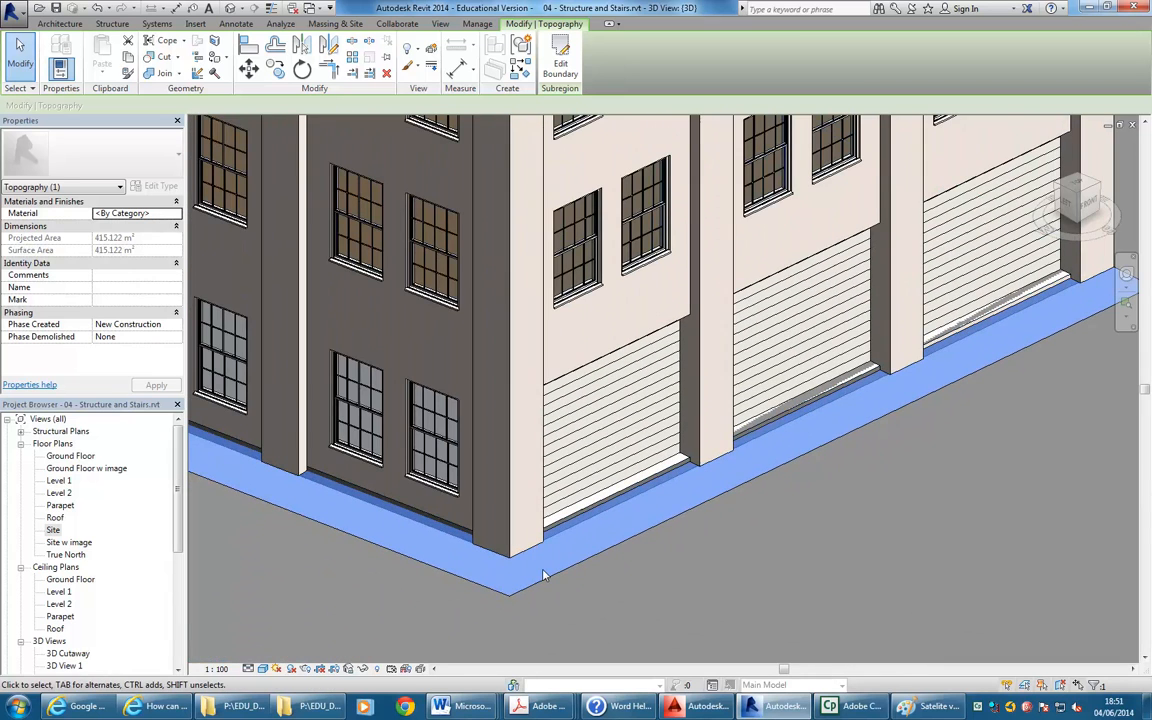
click(119, 214)
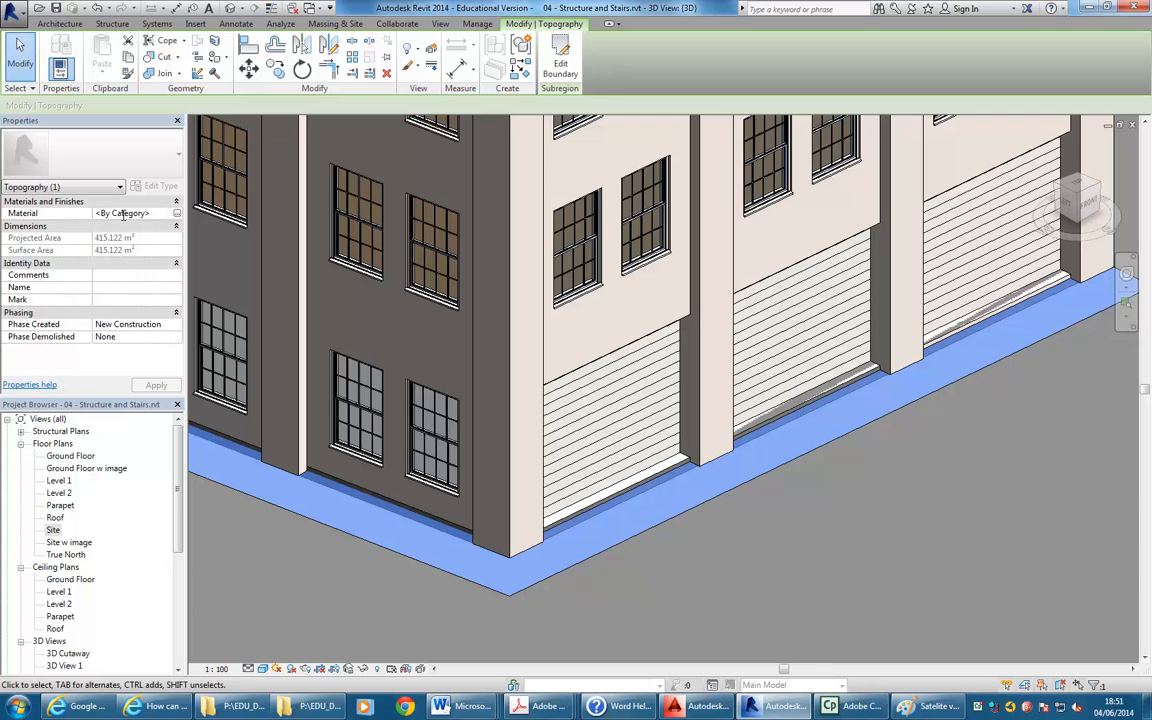
click(177, 214)
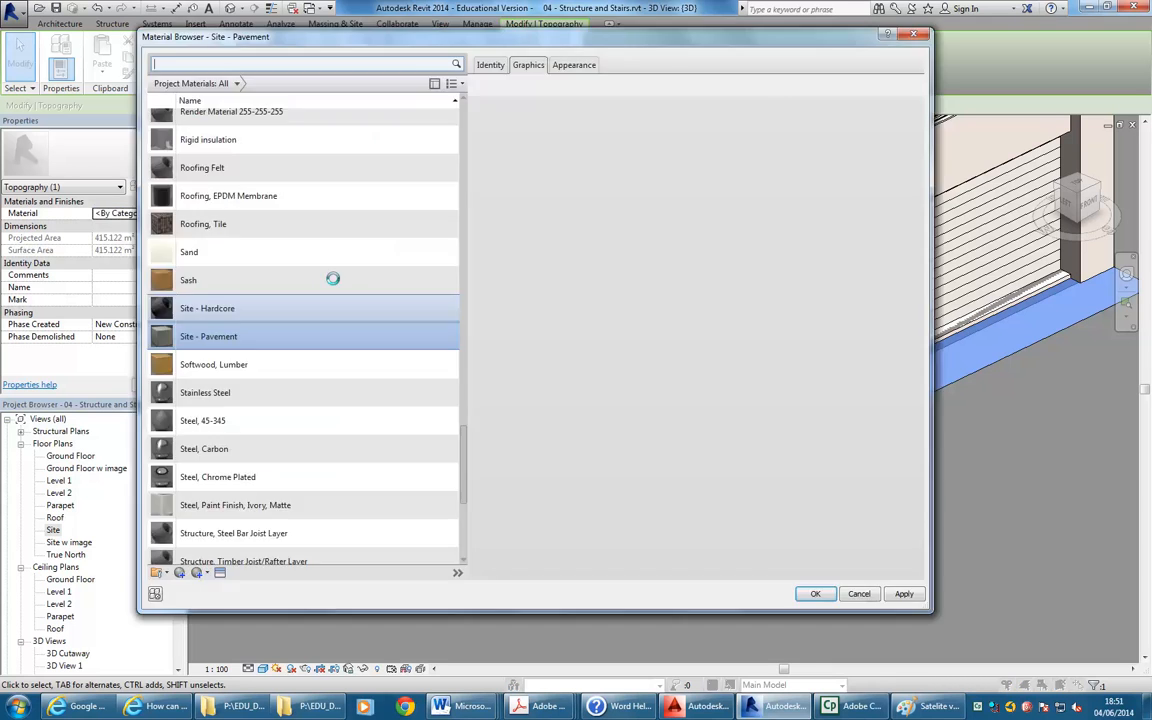
click(206, 341)
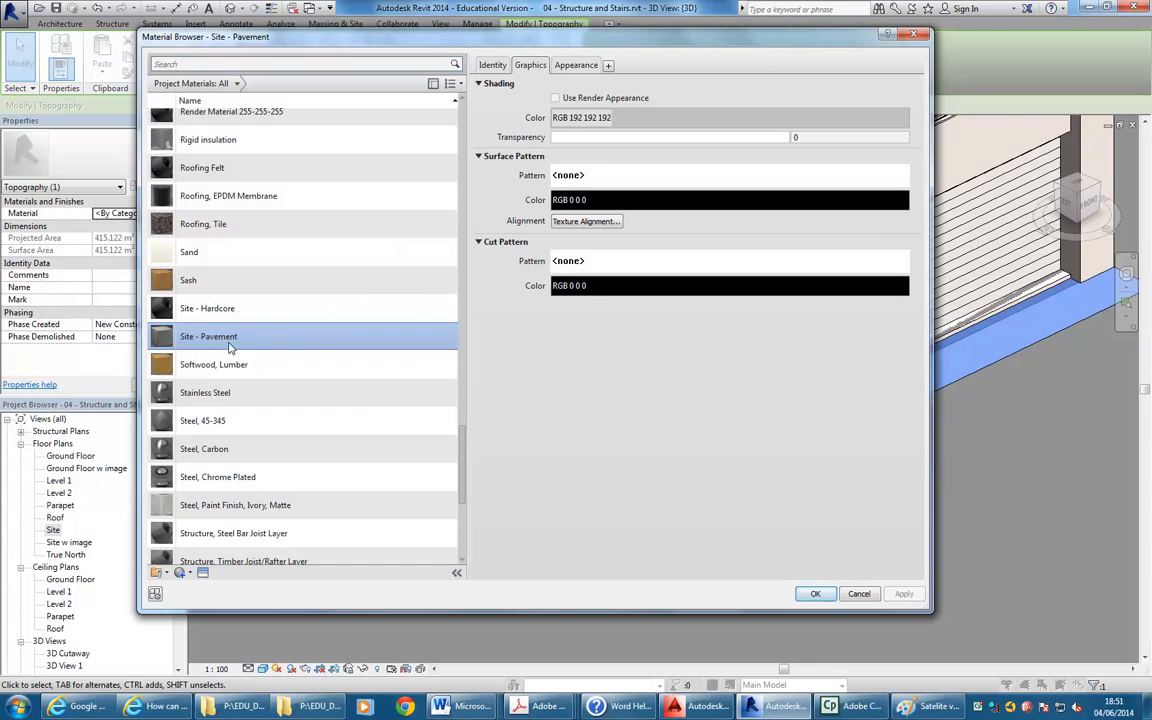
click(812, 594)
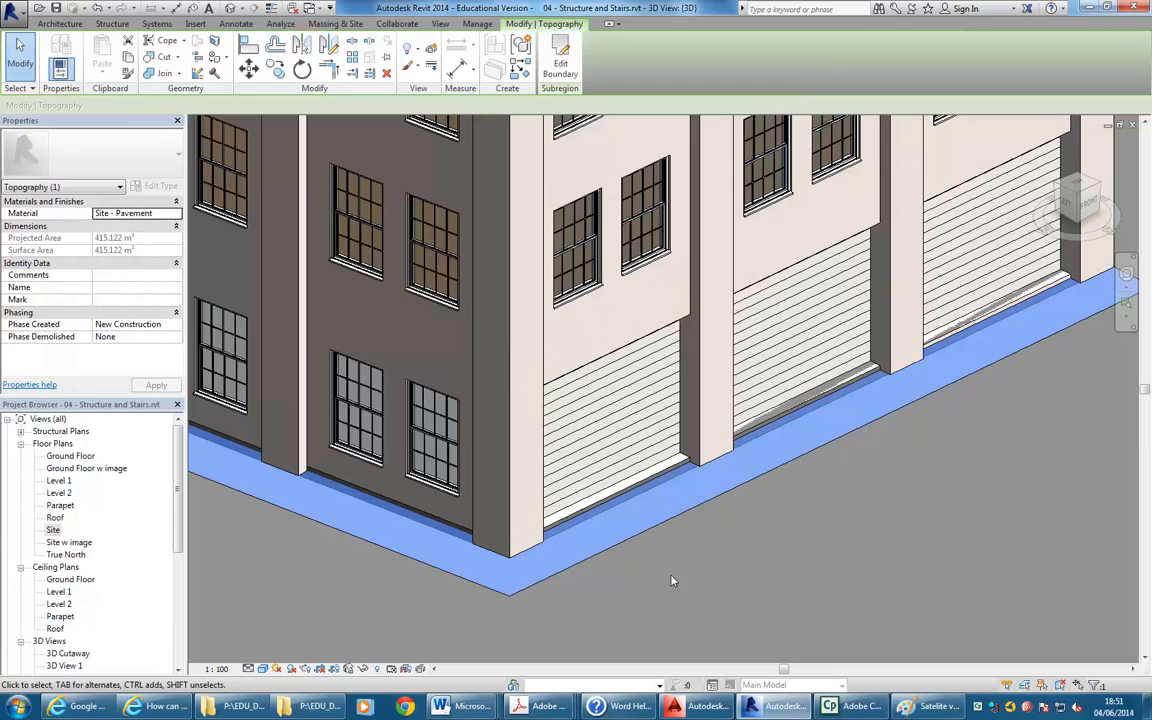
key(Escape)
scroll(590, 314, up, 3)
scroll(590, 314, down, 5)
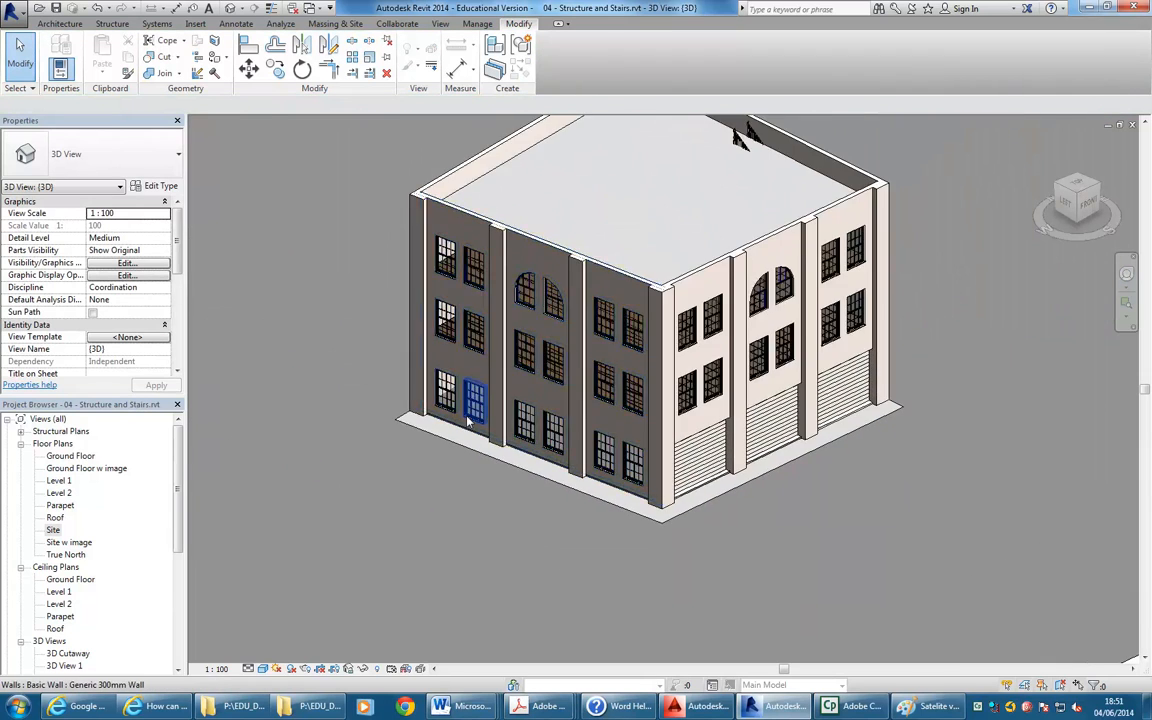
Open the Site floor plan and start editing the boundary of the pavement subregion around the building
scroll(464, 461, down, 1)
middle_drag(464, 461, 525, 462)
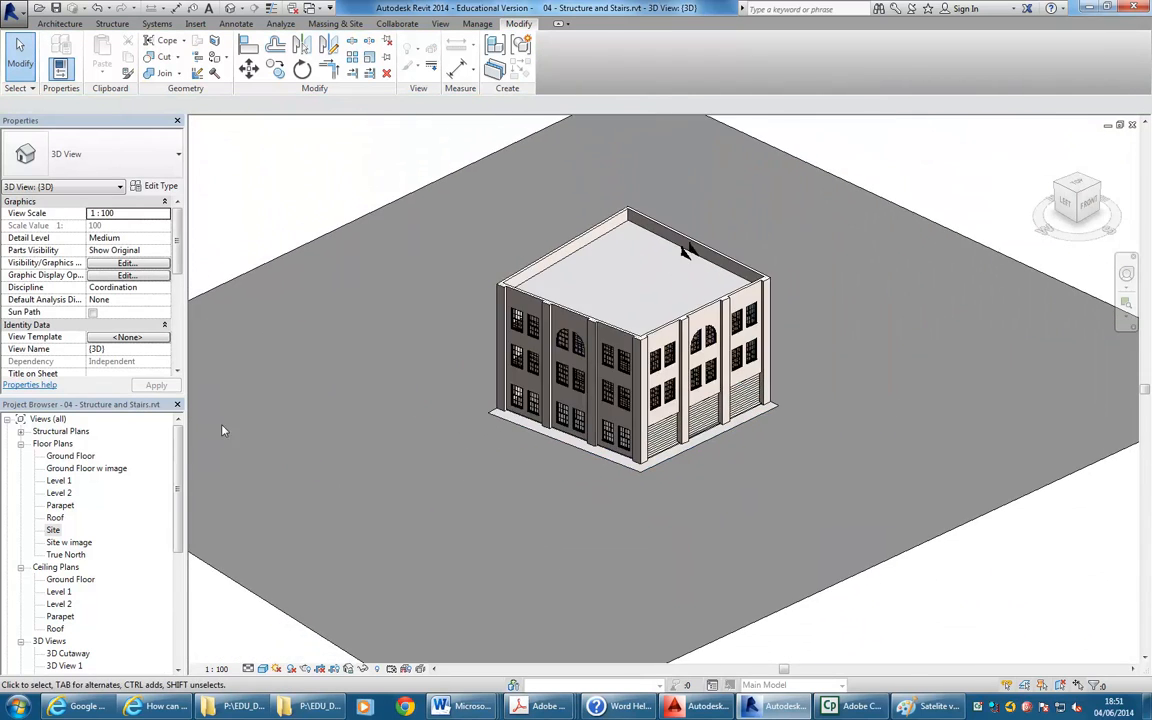
double_click(54, 530)
scroll(543, 360, down, 2)
scroll(543, 360, up, 3)
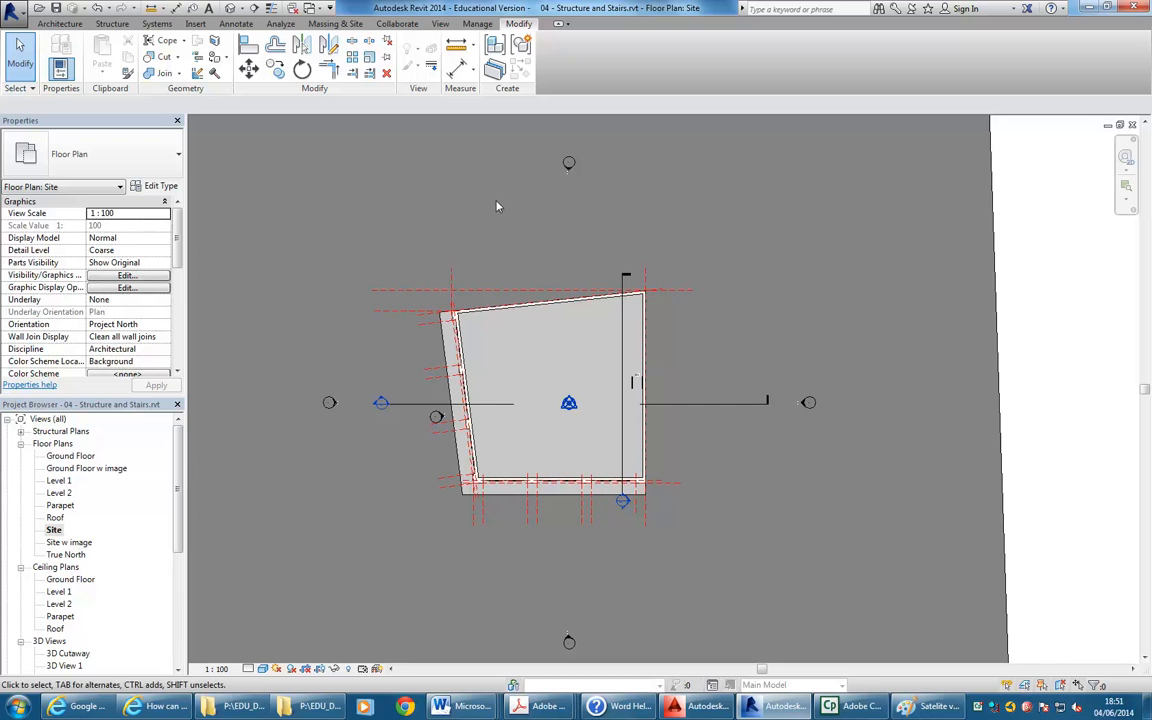
scroll(700, 340, up, 1)
click(412, 410)
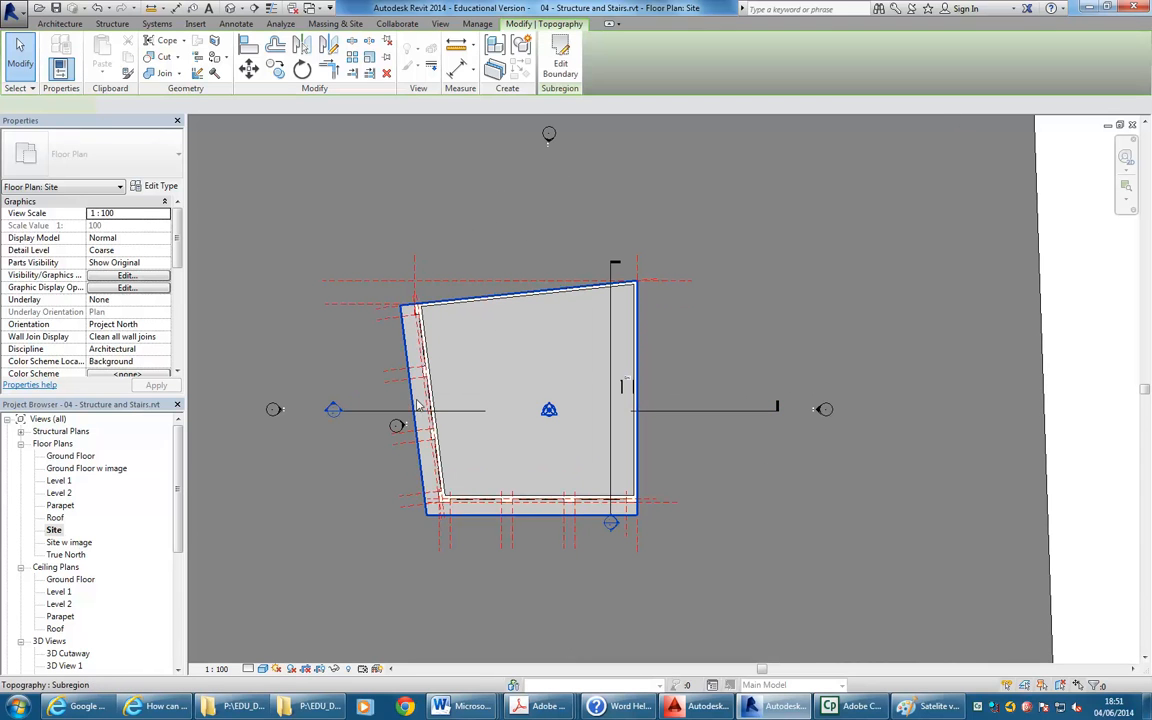
scroll(515, 421, up, 1)
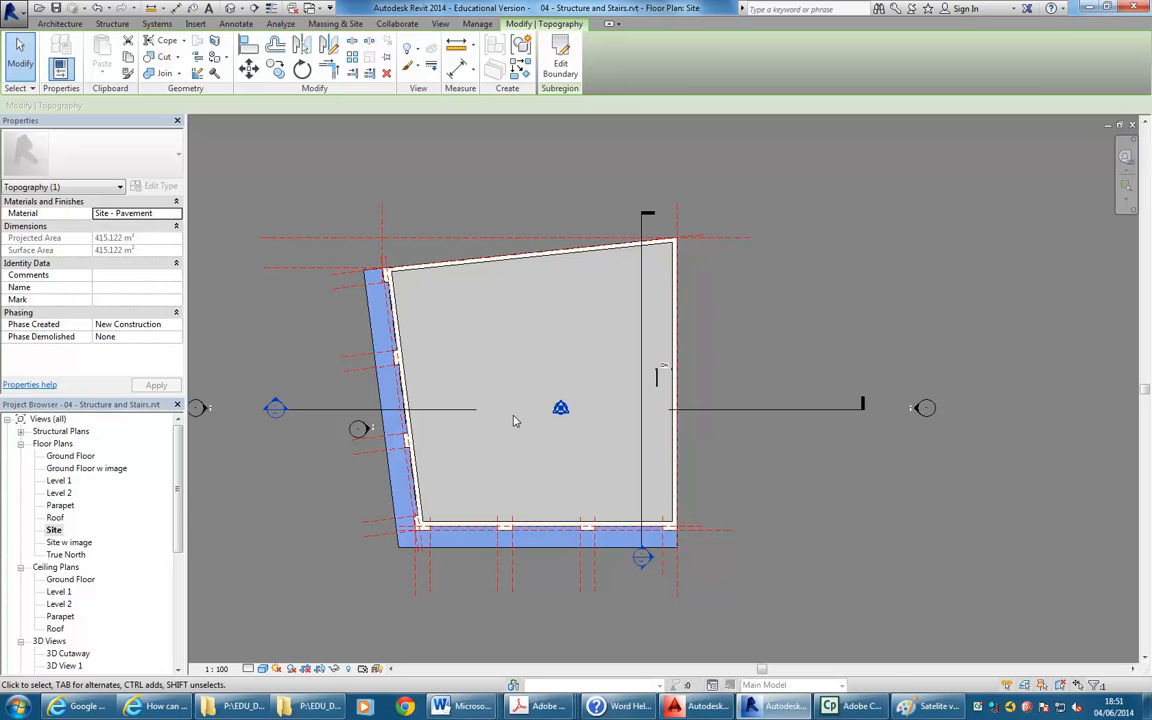
scroll(521, 386, up, 2)
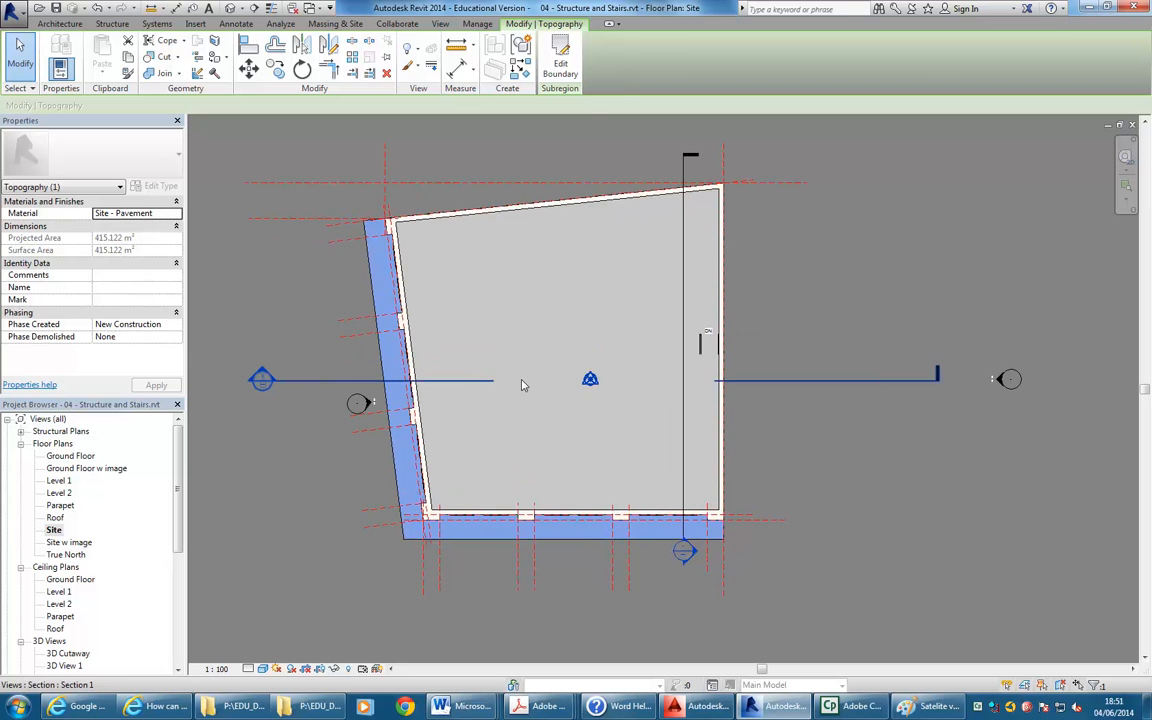
click(561, 62)
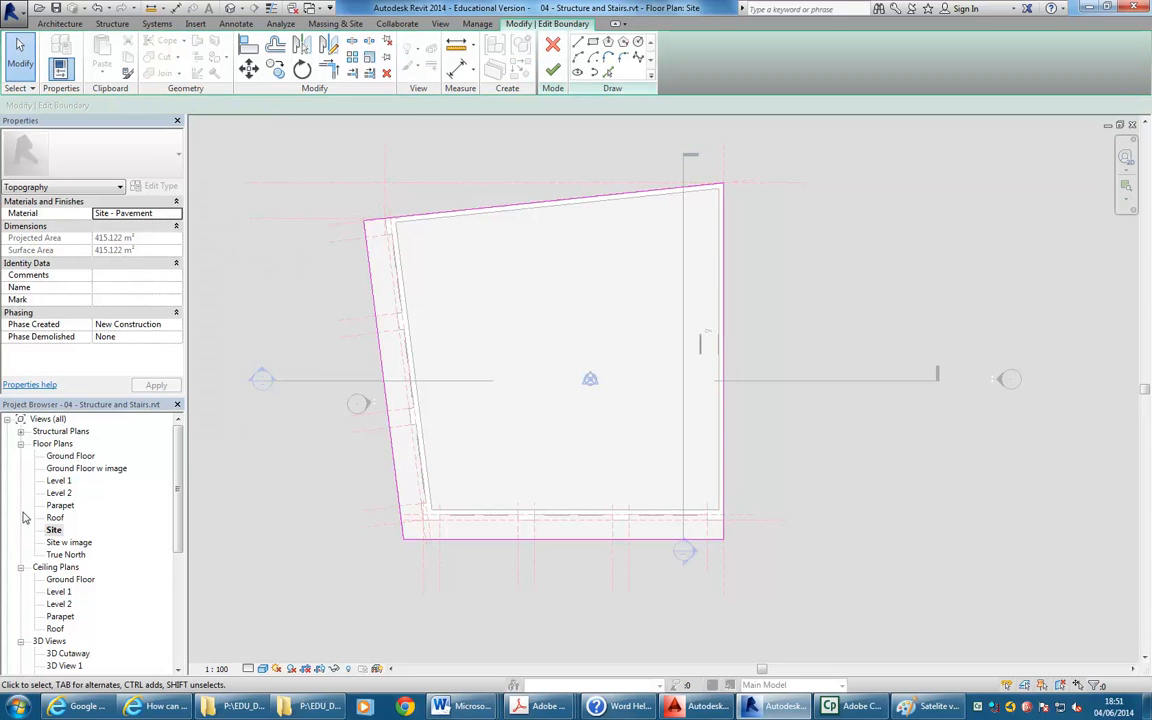
Show the subregion boundary over the satellite image in the Site w image floor plan
double_click(70, 468)
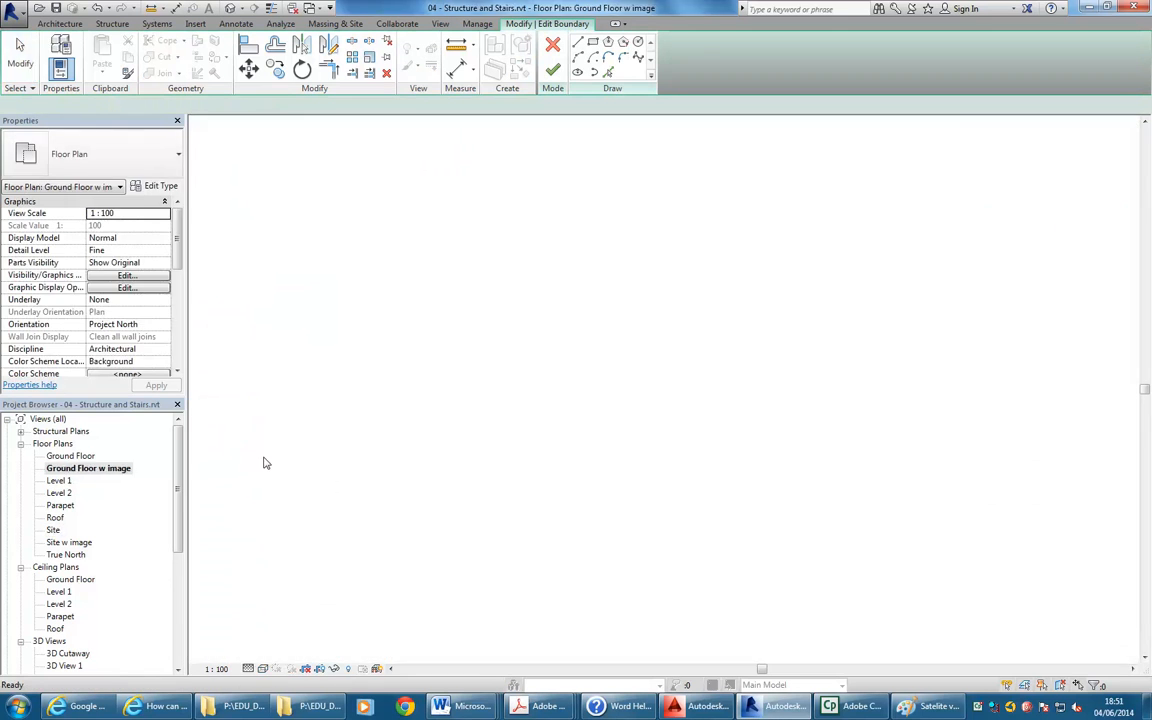
double_click(68, 542)
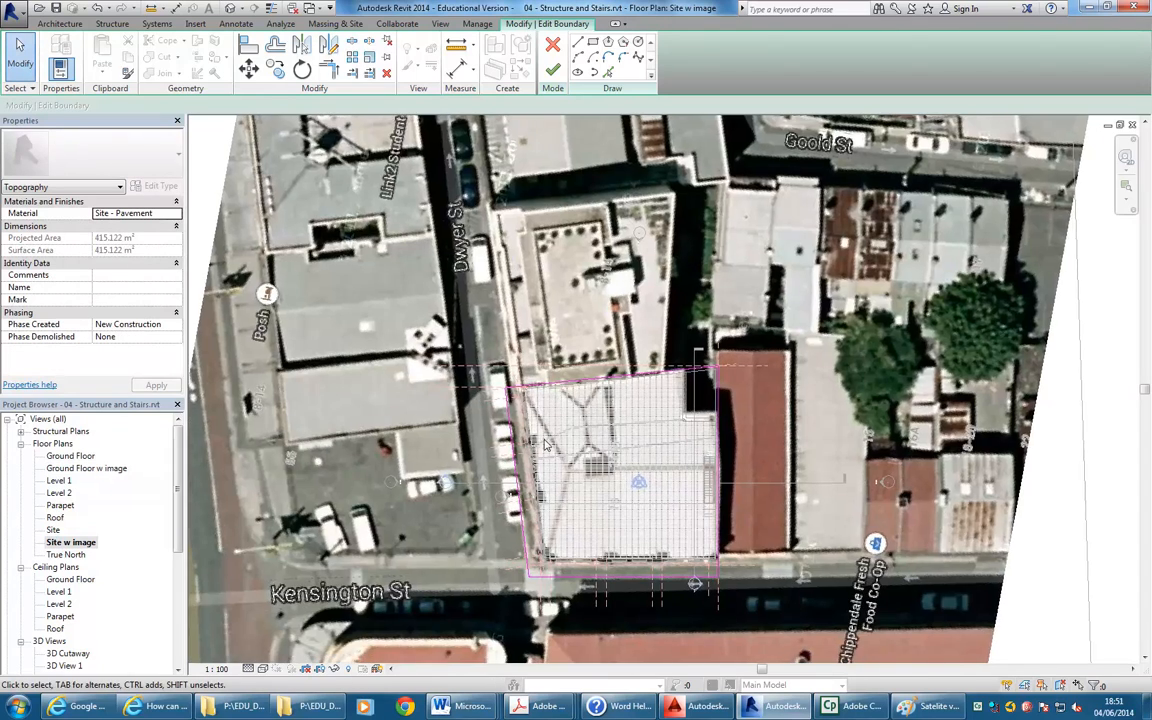
scroll(533, 550, up, 3)
scroll(533, 550, up, 4)
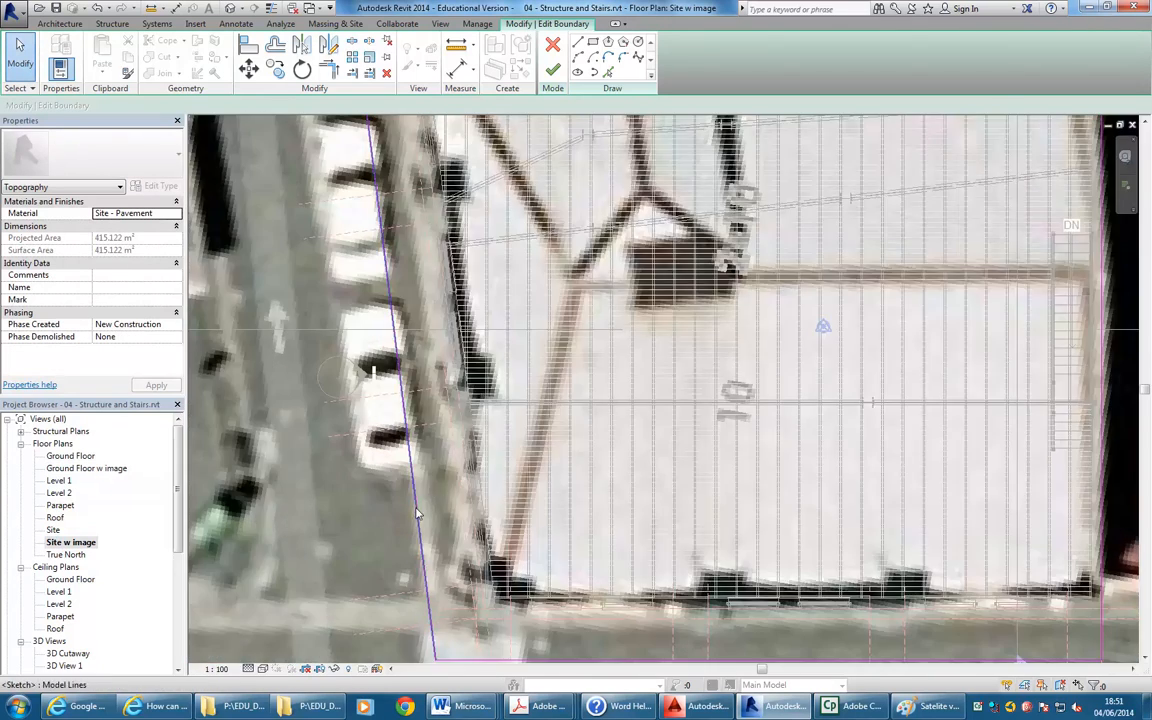
Nudge the Dwyer St boundary line of the pavement towards the building to follow the kerb in the satellite image
click(416, 507)
key(Right)
key(Right)
key(Right)
key(Right)
key(Right)
key(Right)
key(Right)
key(Right)
key(Right)
key(Right)
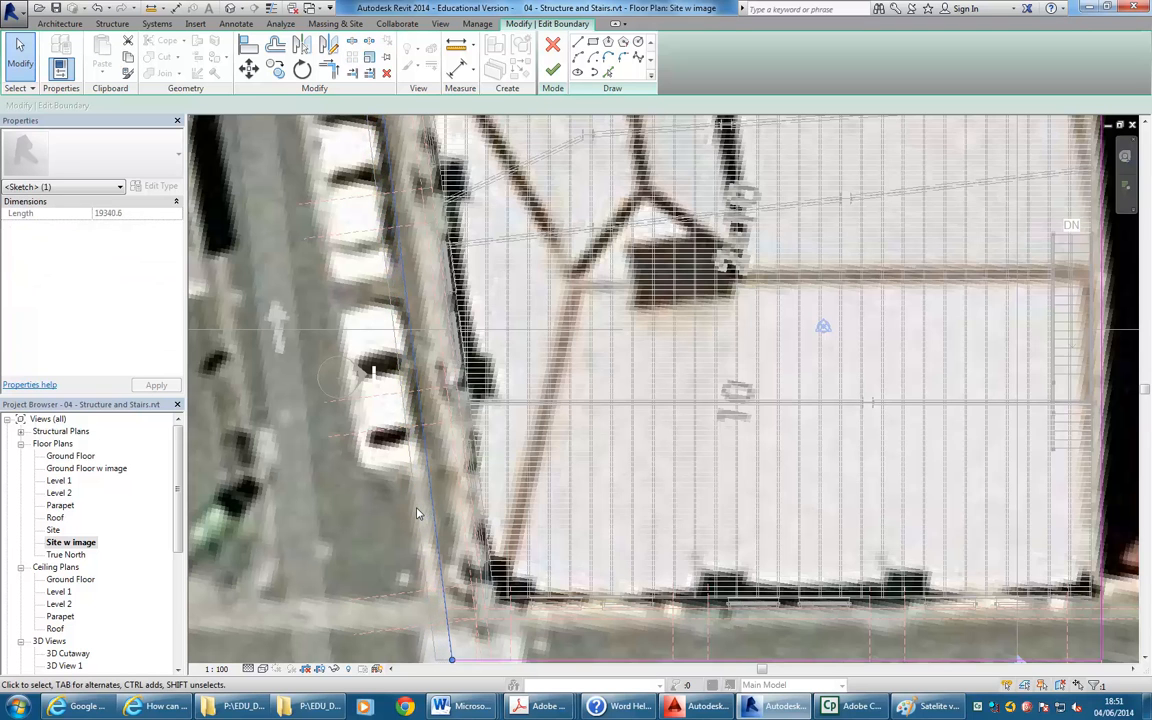
scroll(555, 491, down, 3)
middle_drag(555, 491, 427, 404)
key(Right)
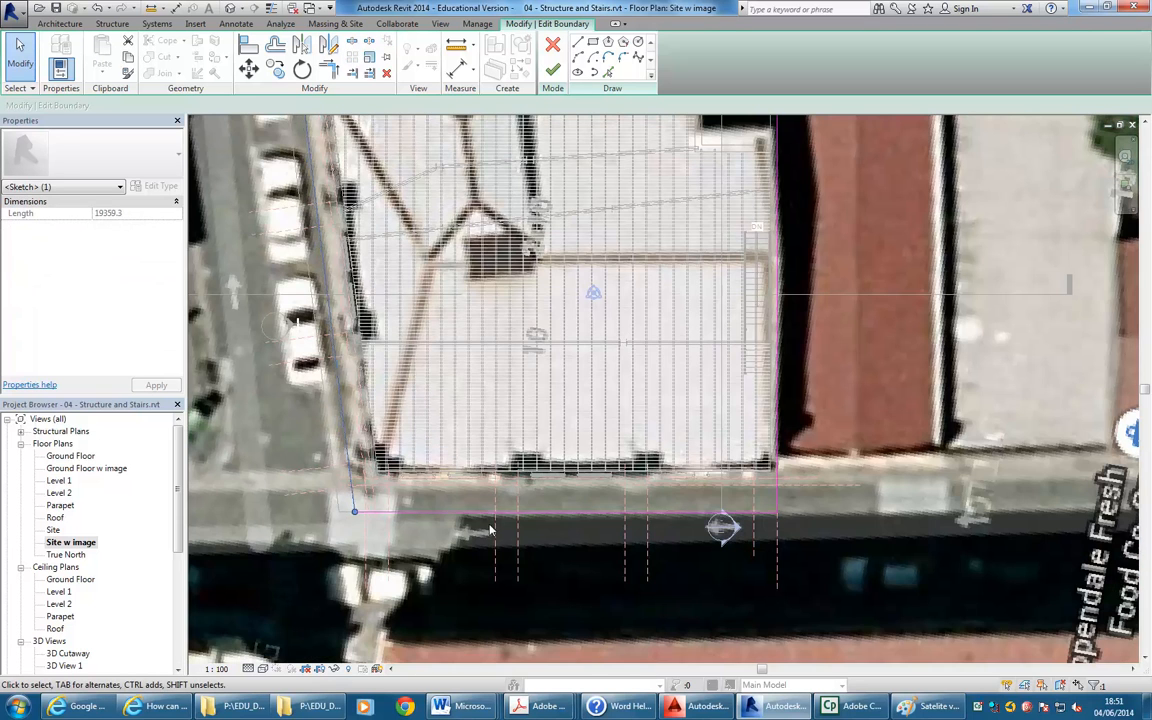
Shift the Kensington St boundary line closer to the building and fine-tune both street-side lines to match the footpath
drag(479, 516, 429, 461)
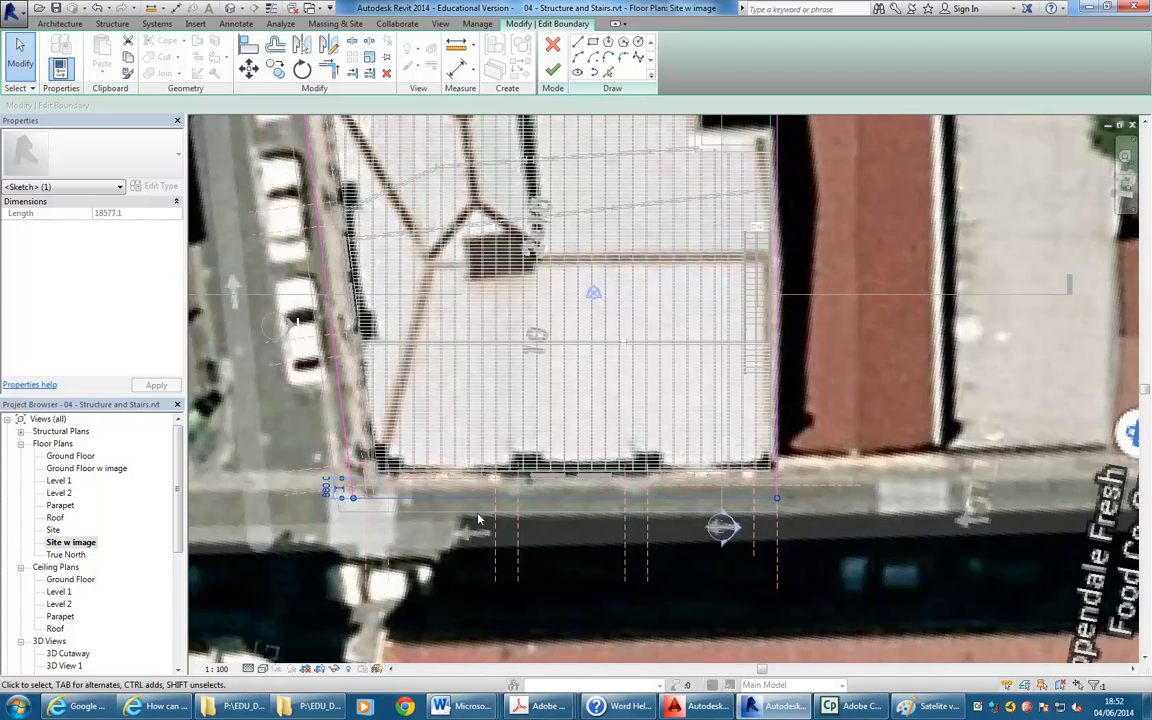
drag(342, 425, 347, 425)
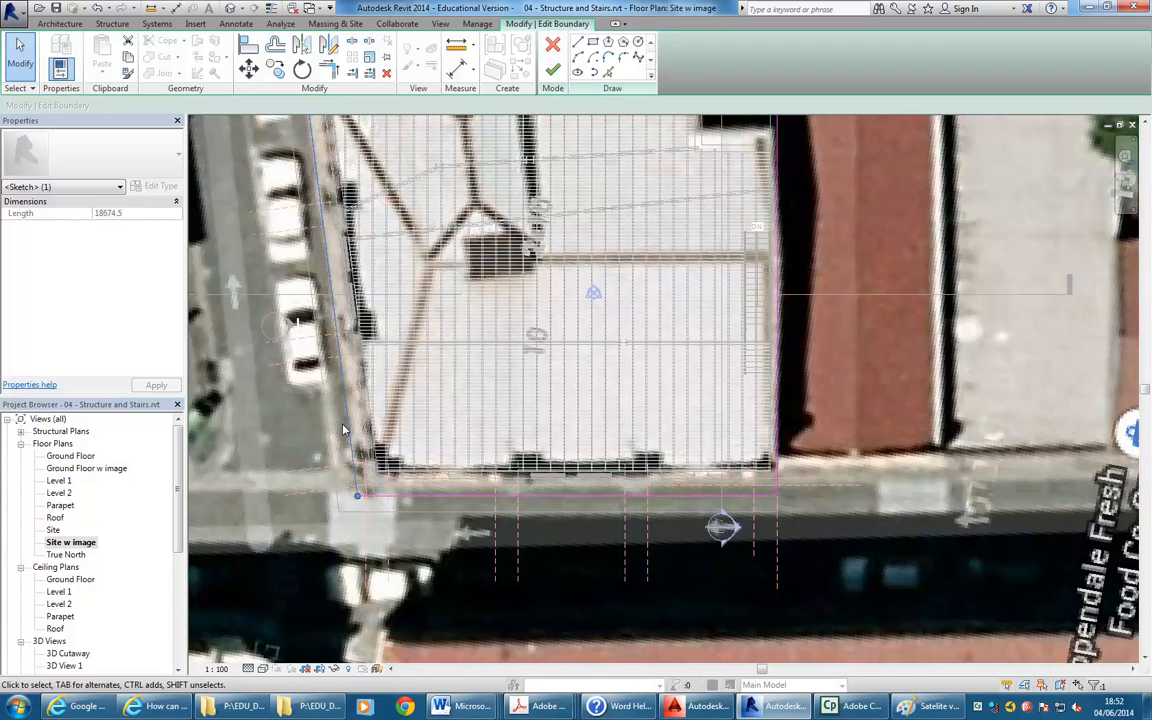
drag(441, 496, 443, 493)
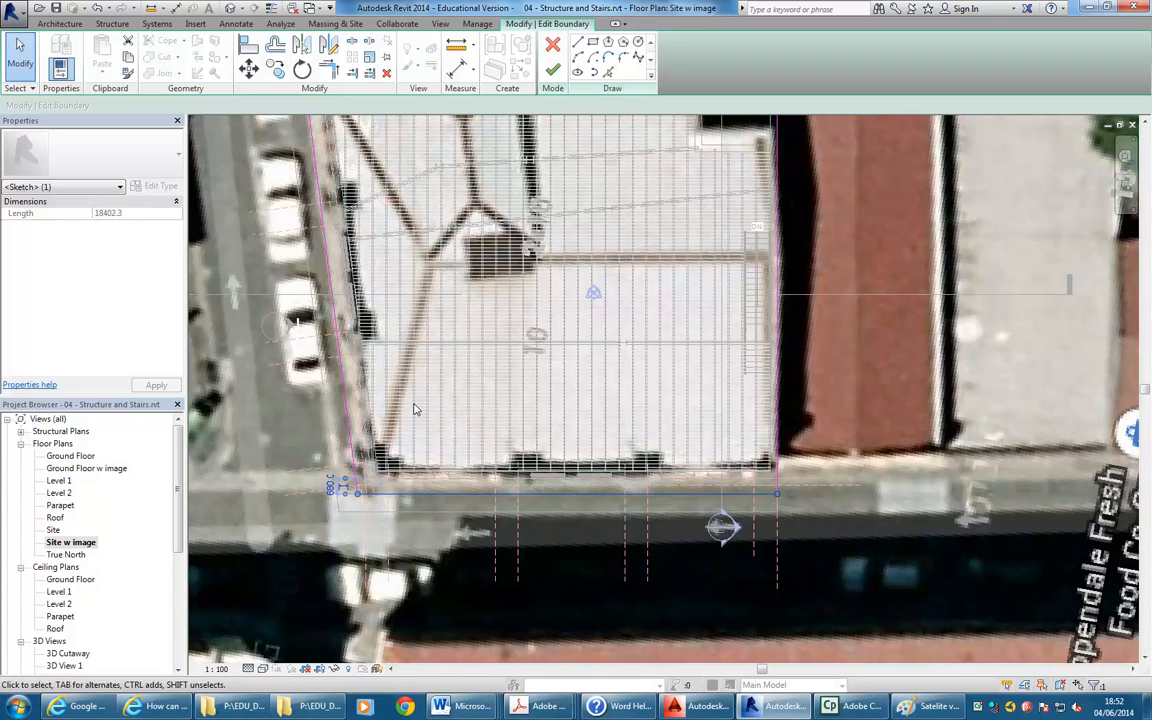
middle_drag(414, 409, 462, 404)
scroll(530, 425, up, 1)
click(476, 398)
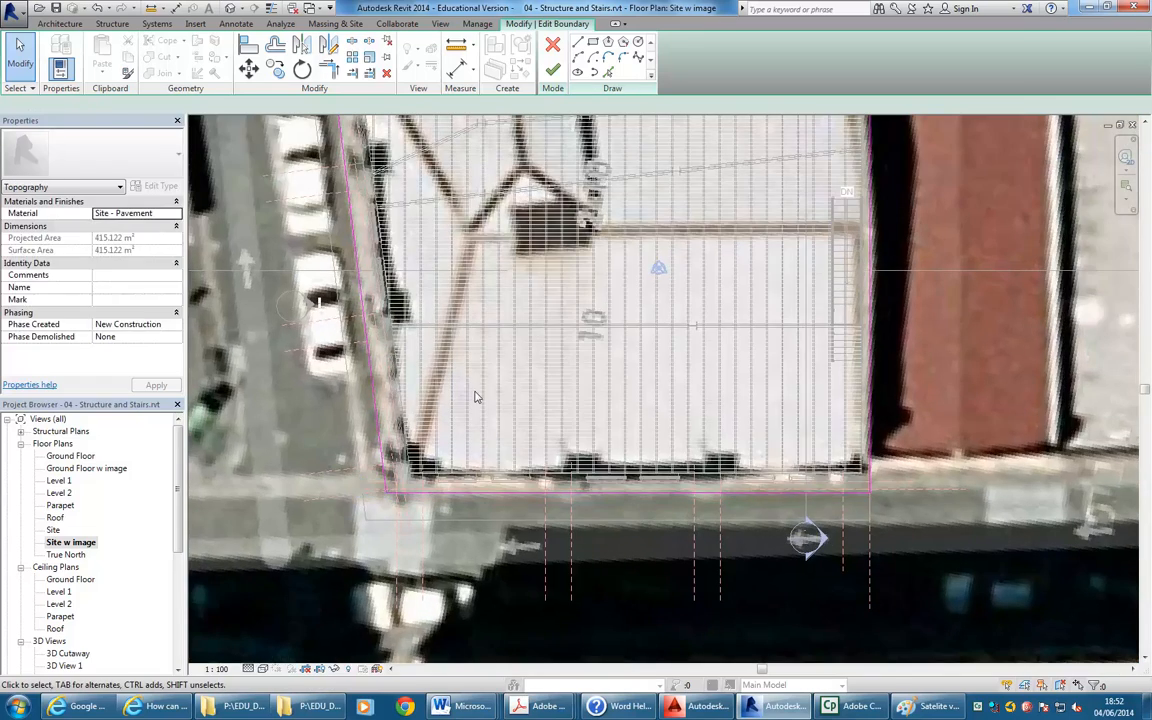
Check the adjusted pavement outline against the satellite image and finish the subregion boundary edit
scroll(462, 410, down, 1)
click(403, 463)
scroll(410, 490, down, 1)
mouse_move(410, 492)
middle_down()
mouse_move(424, 463)
mouse_move(362, 583)
middle_up()
click(525, 470)
mouse_move(614, 473)
middle_down()
mouse_move(520, 497)
mouse_move(496, 462)
middle_up()
click(540, 484)
scroll(414, 428, down, 1)
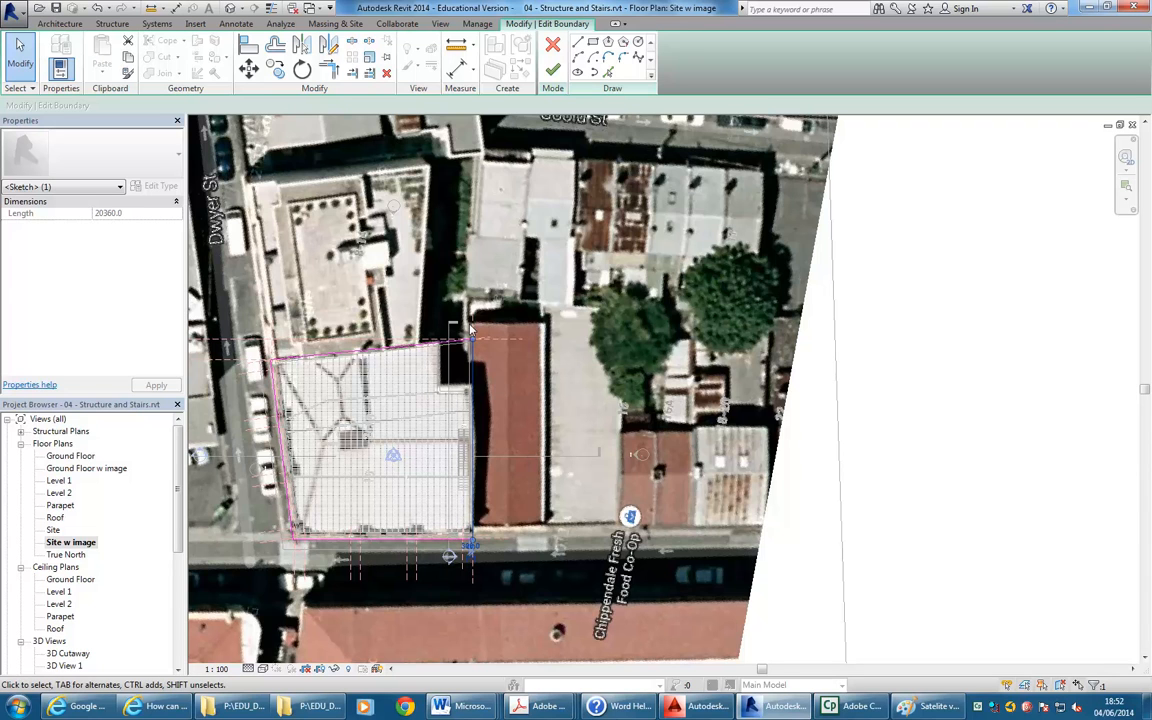
click(571, 367)
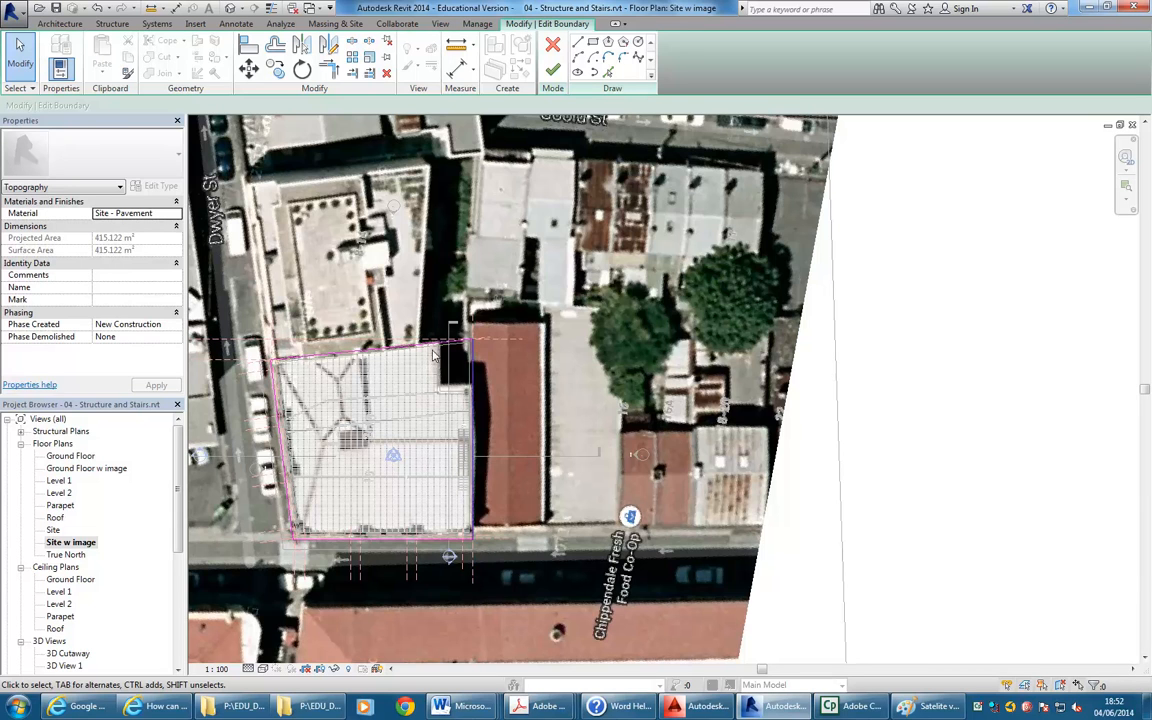
middle_drag(436, 362, 576, 365)
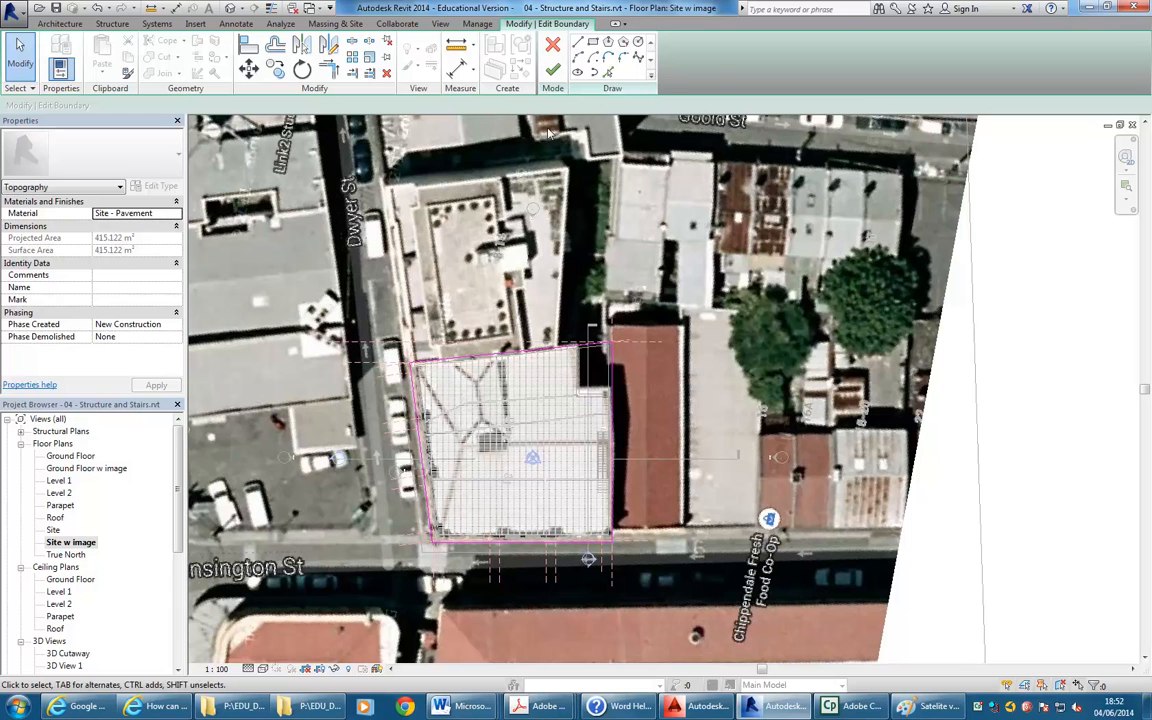
click(553, 70)
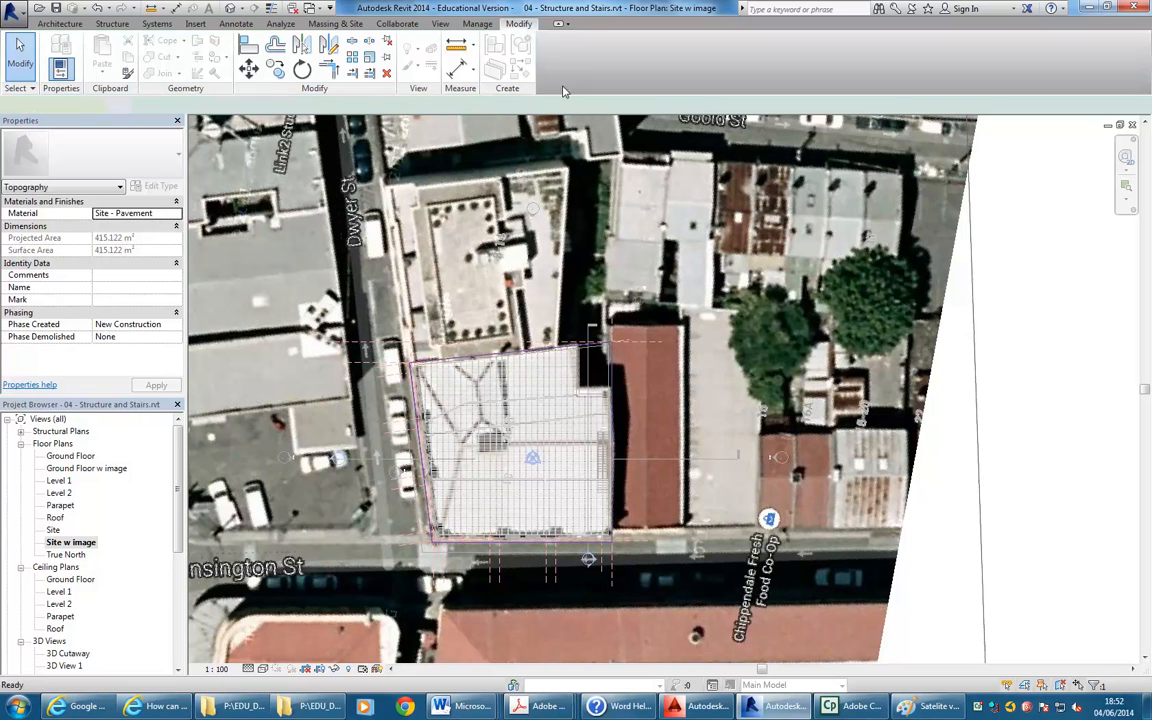
click(1010, 510)
scroll(897, 512, up, 2)
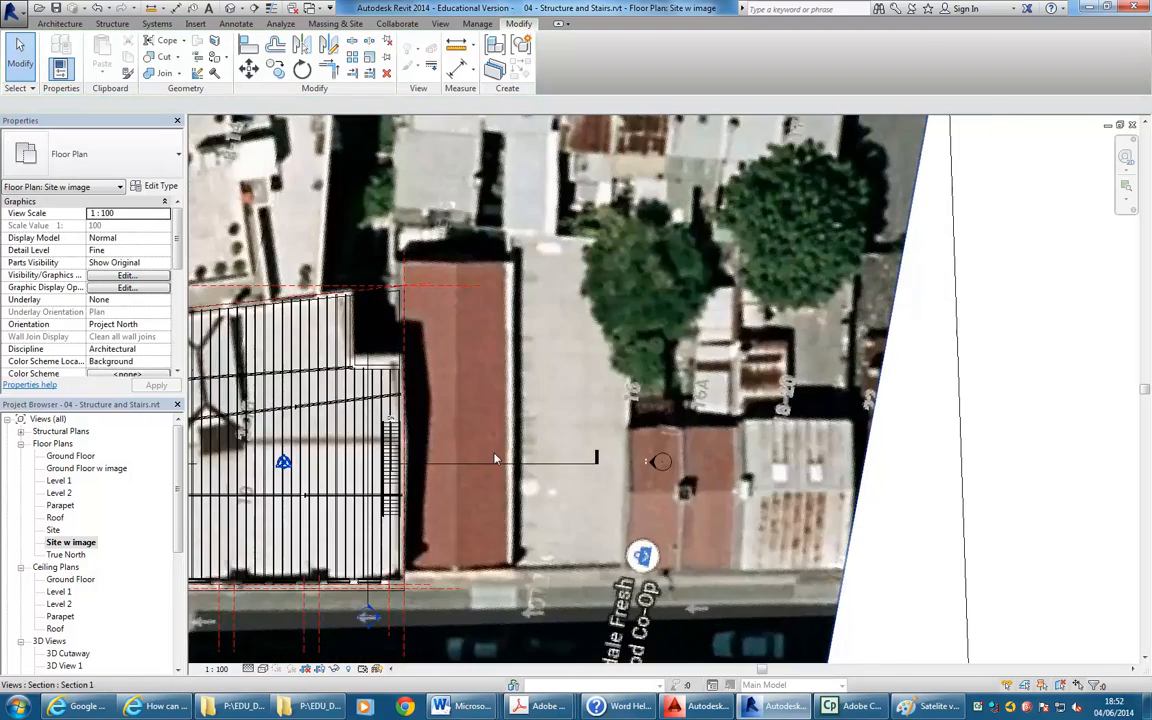
click(60, 23)
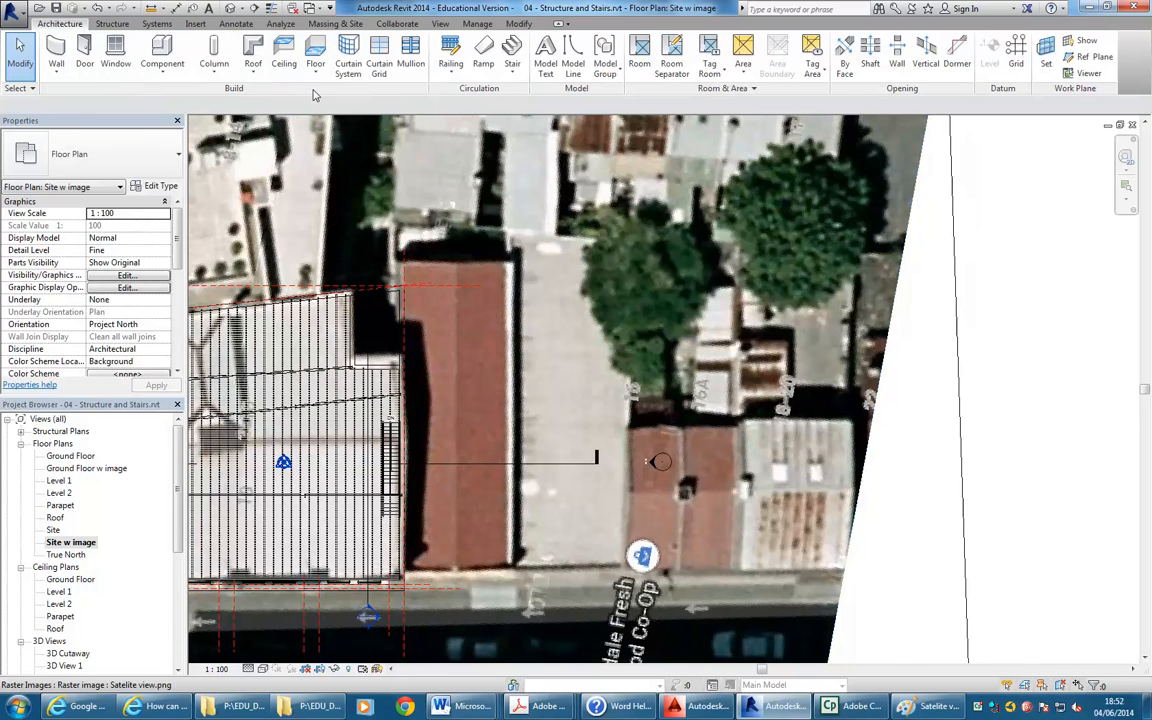
click(236, 23)
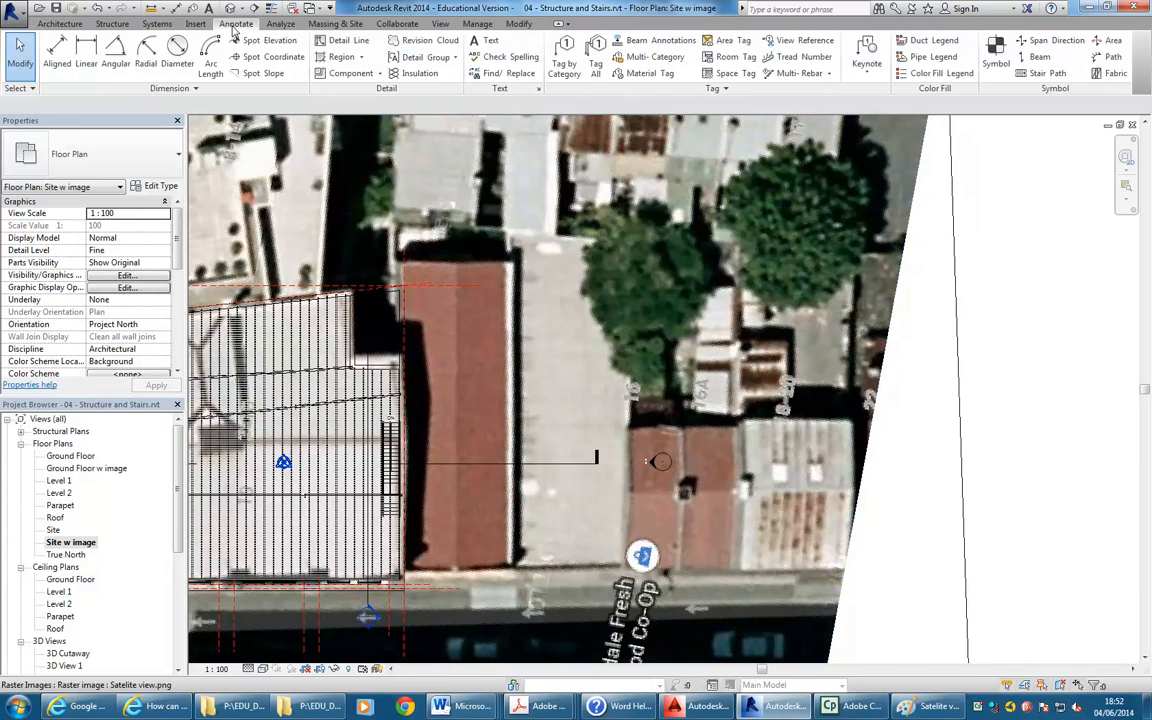
click(360, 57)
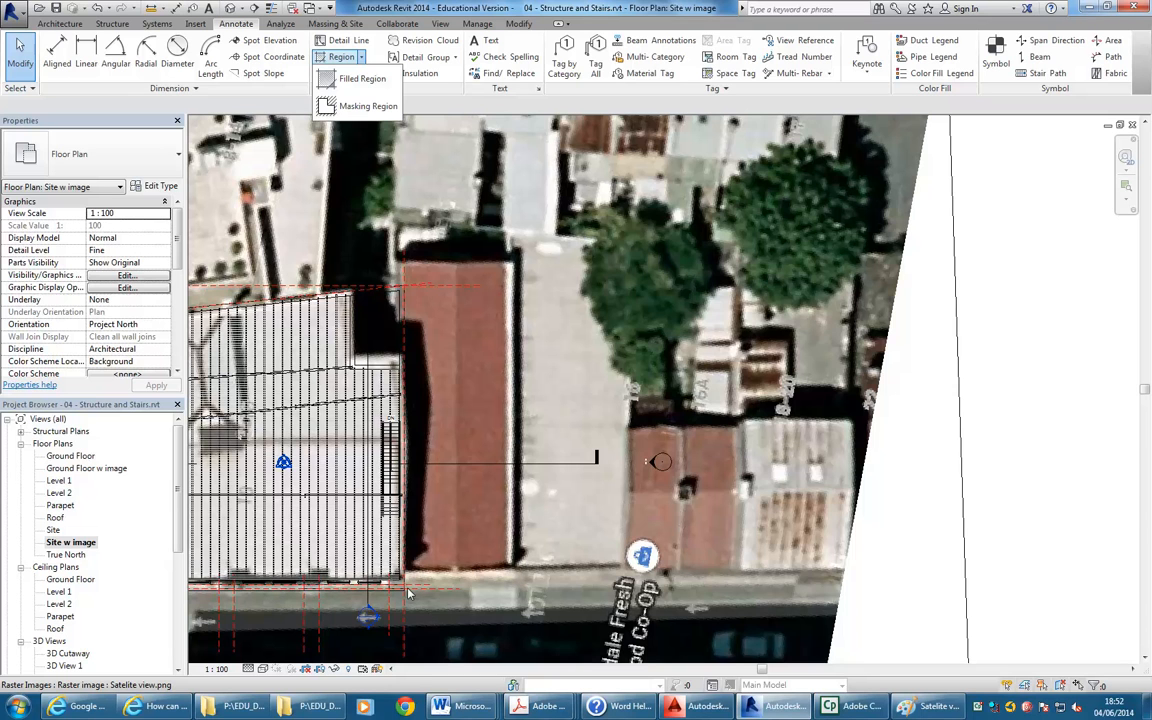
click(545, 104)
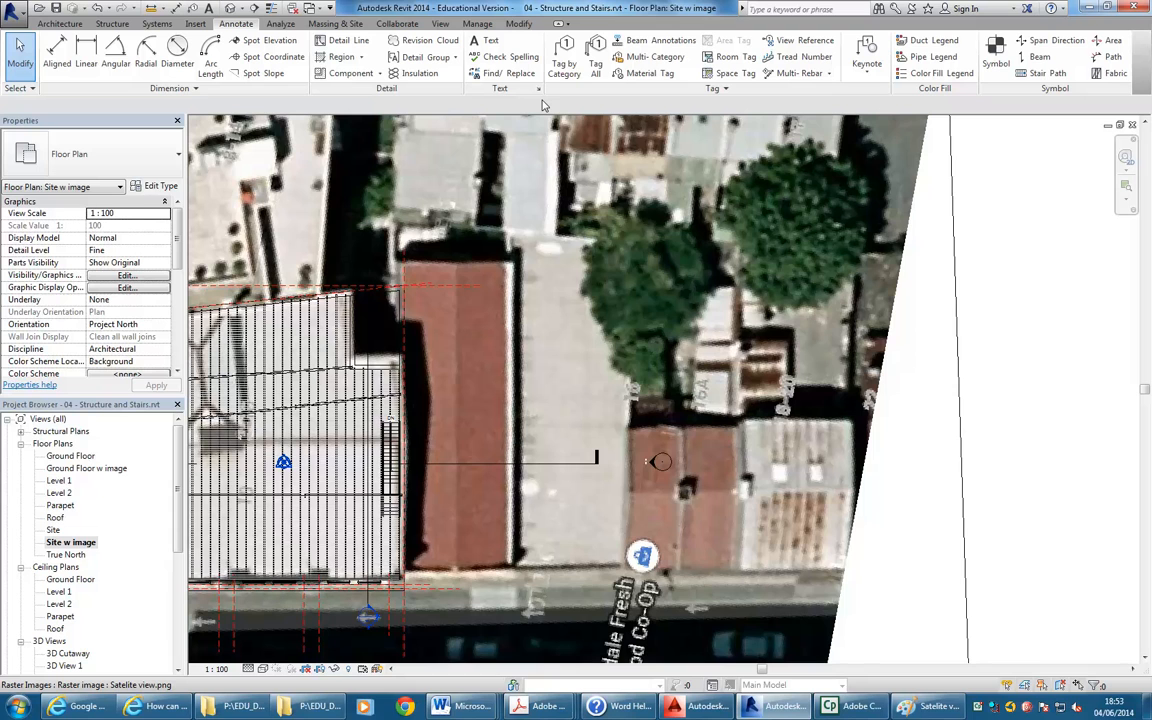
Create an in-place model in the Generic Models category and name it Building
mouse_move(426, 209)
middle_down()
mouse_move(441, 203)
mouse_move(755, 296)
mouse_move(671, 420)
middle_up()
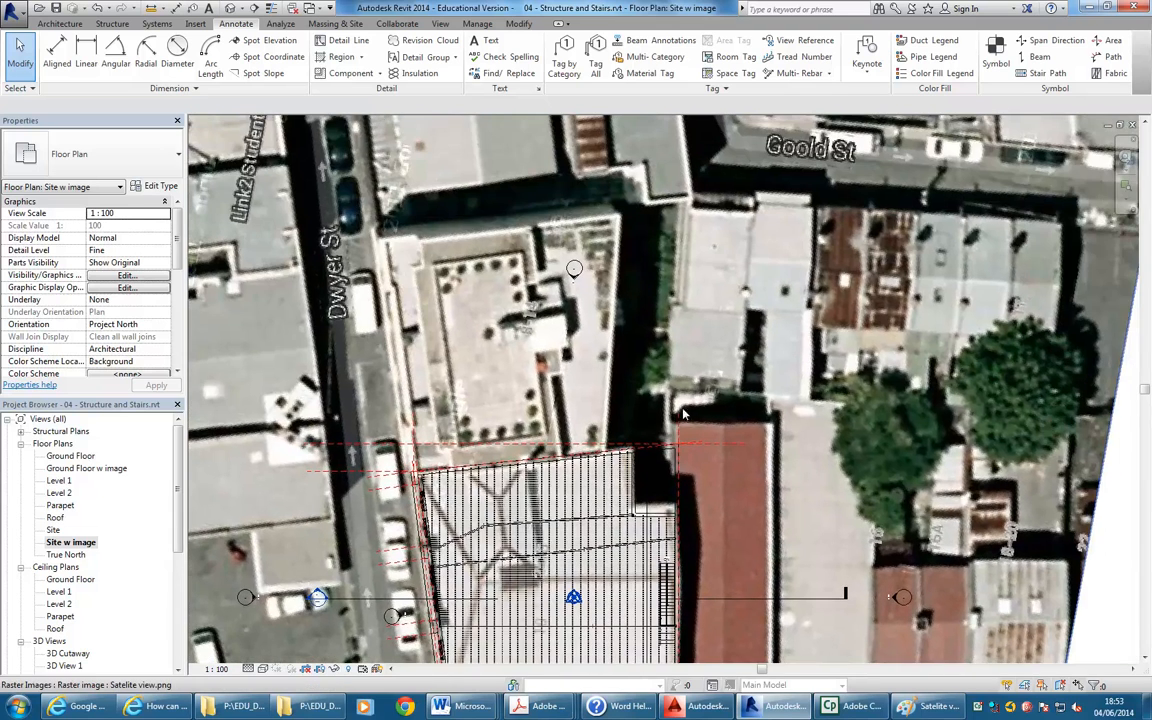
click(60, 23)
click(168, 72)
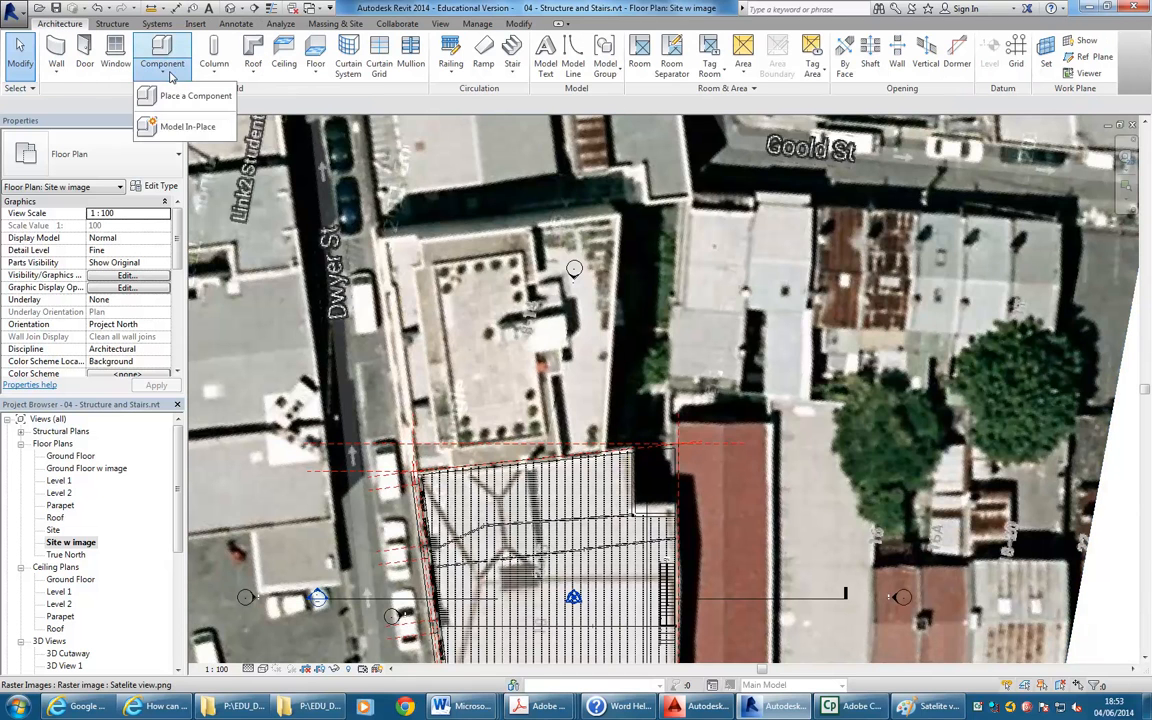
click(172, 126)
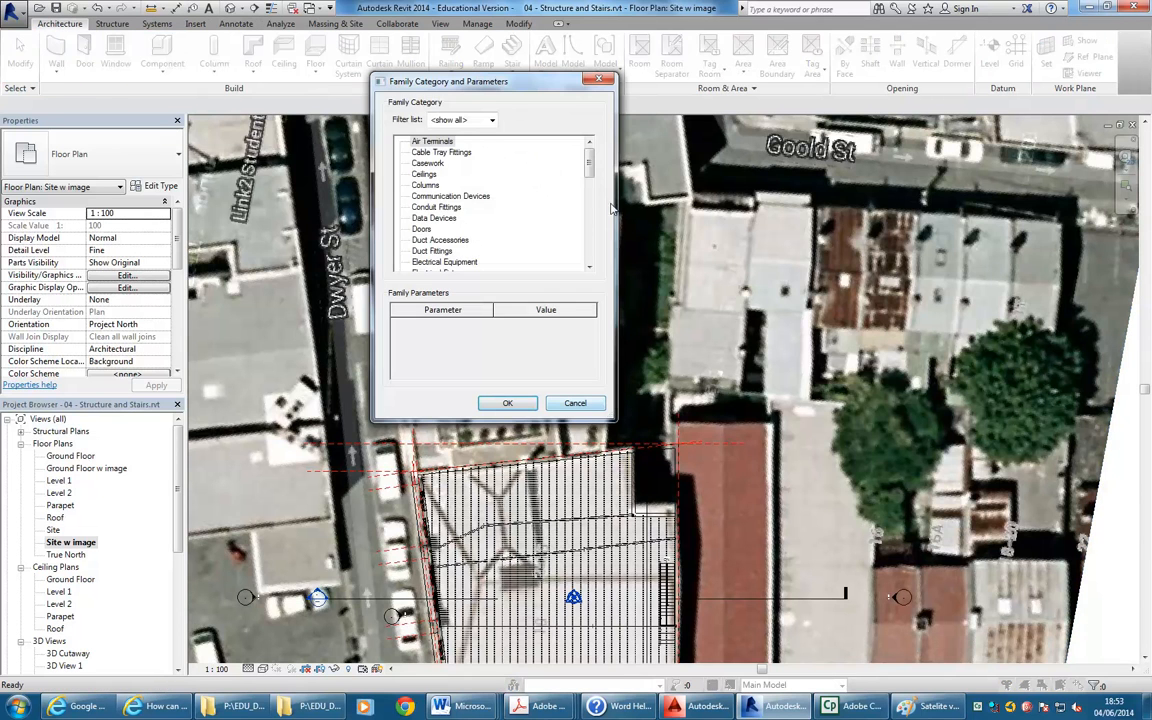
scroll(530, 175, down, 6)
scroll(530, 180, up, 1)
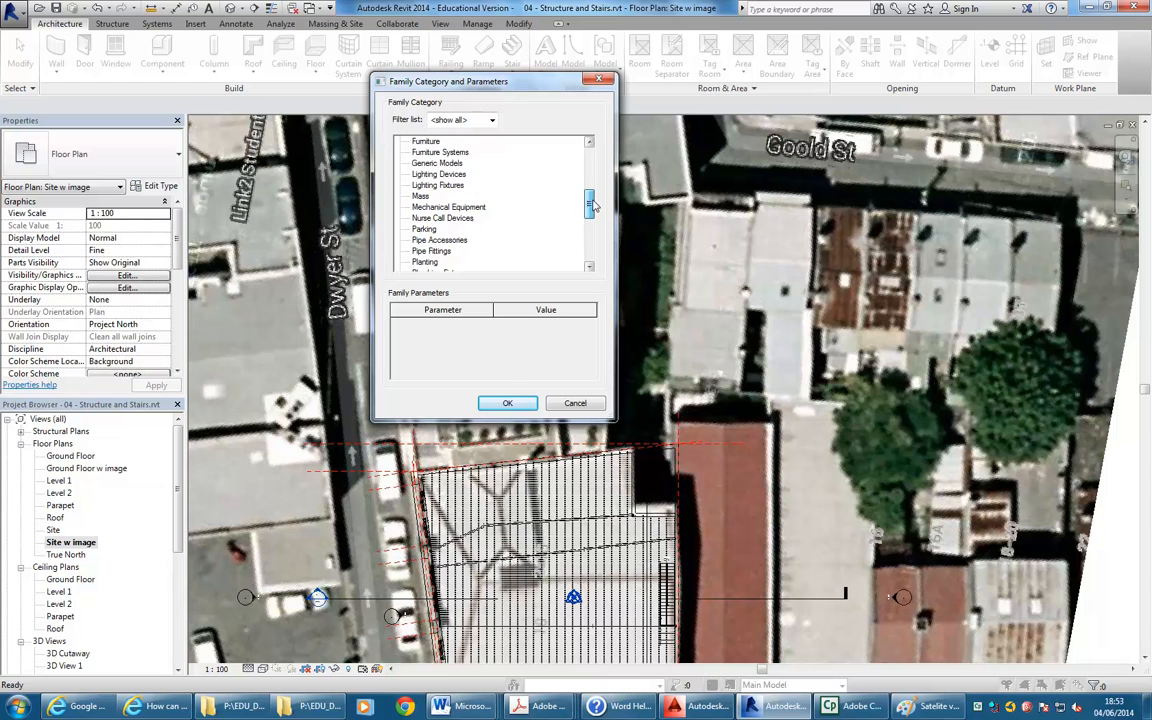
click(430, 163)
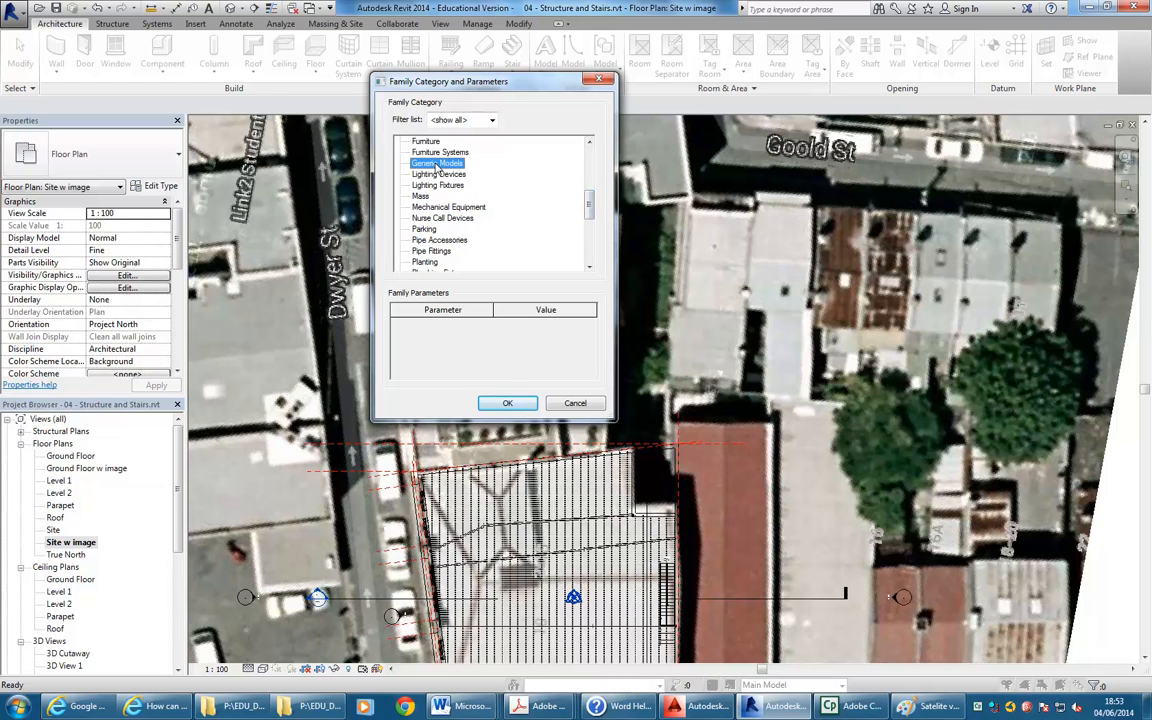
click(505, 404)
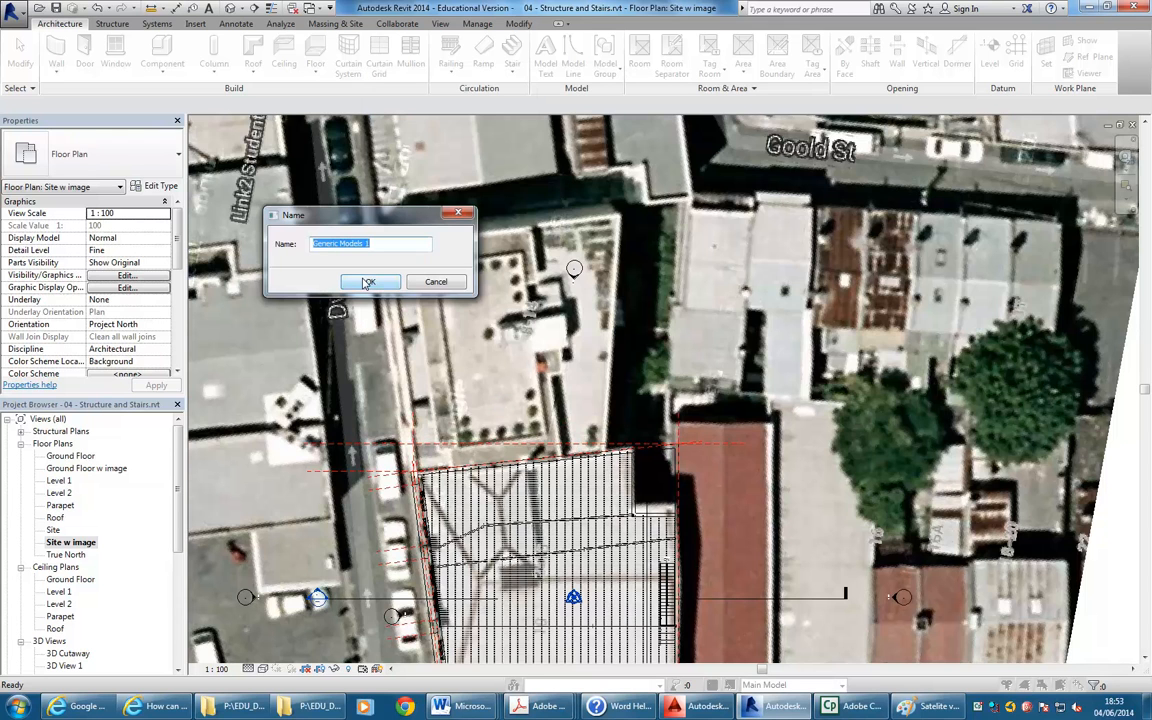
text(Building)
click(368, 283)
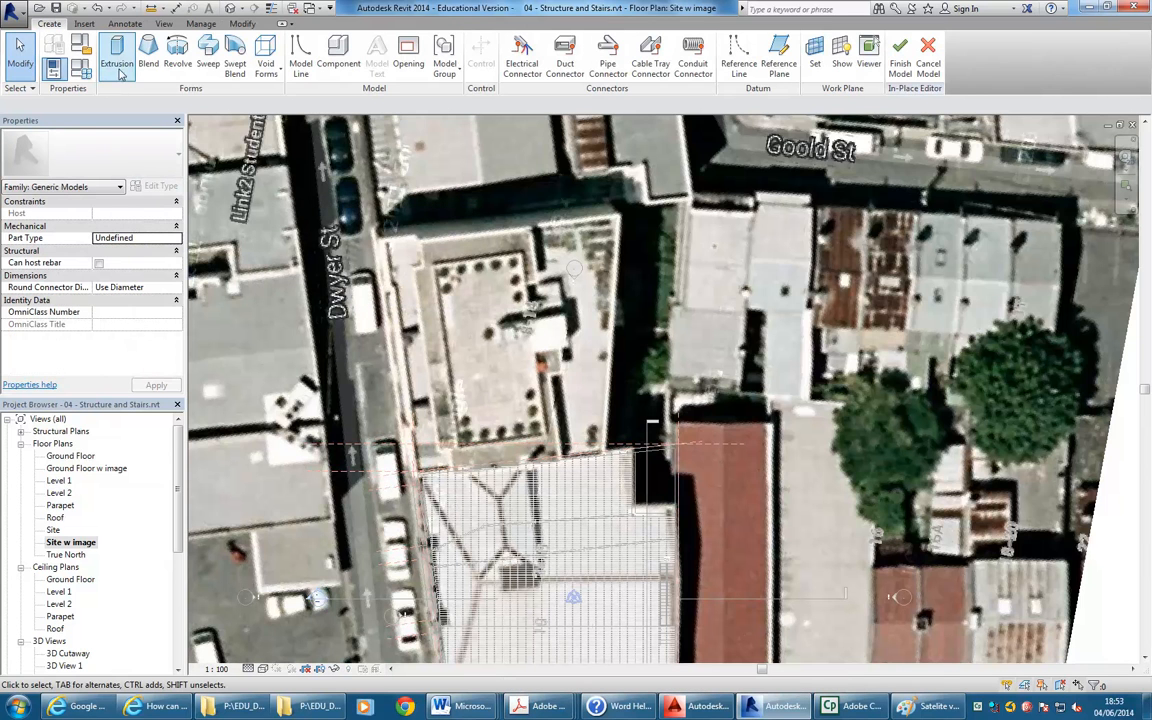
Start a solid extrusion and trace the neighbouring Dwyer St building's outline from the shared wall along its rear and far edges
scroll(478, 303, up, 2)
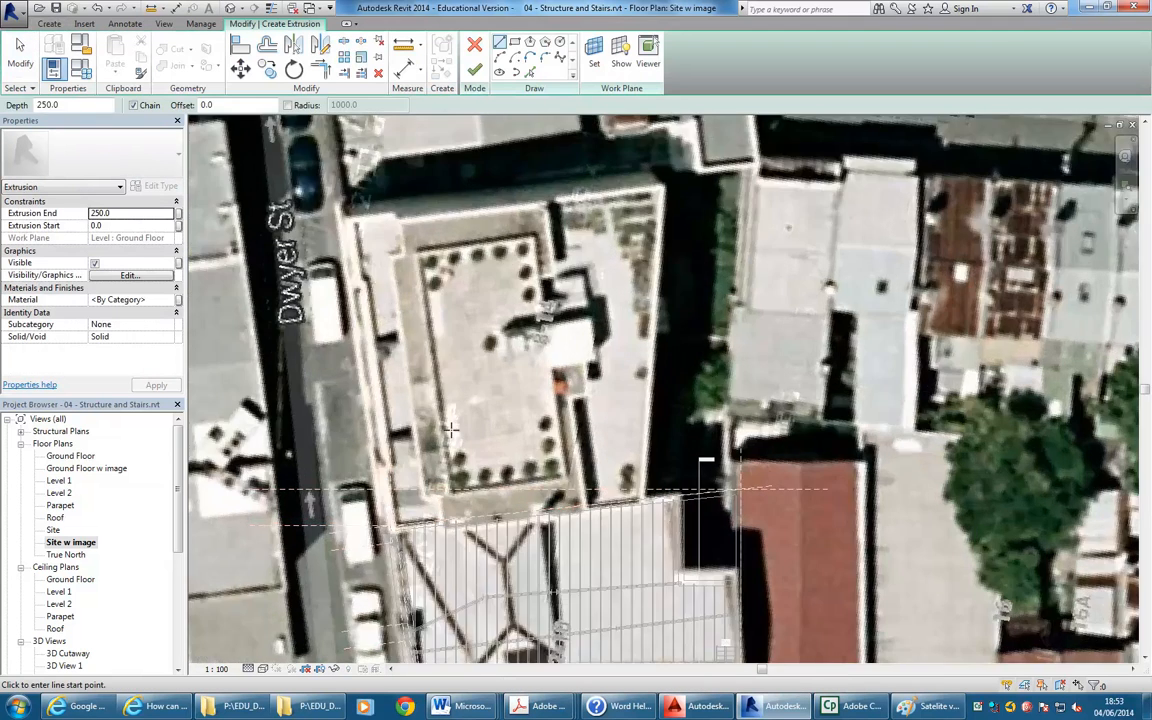
scroll(393, 520, up, 5)
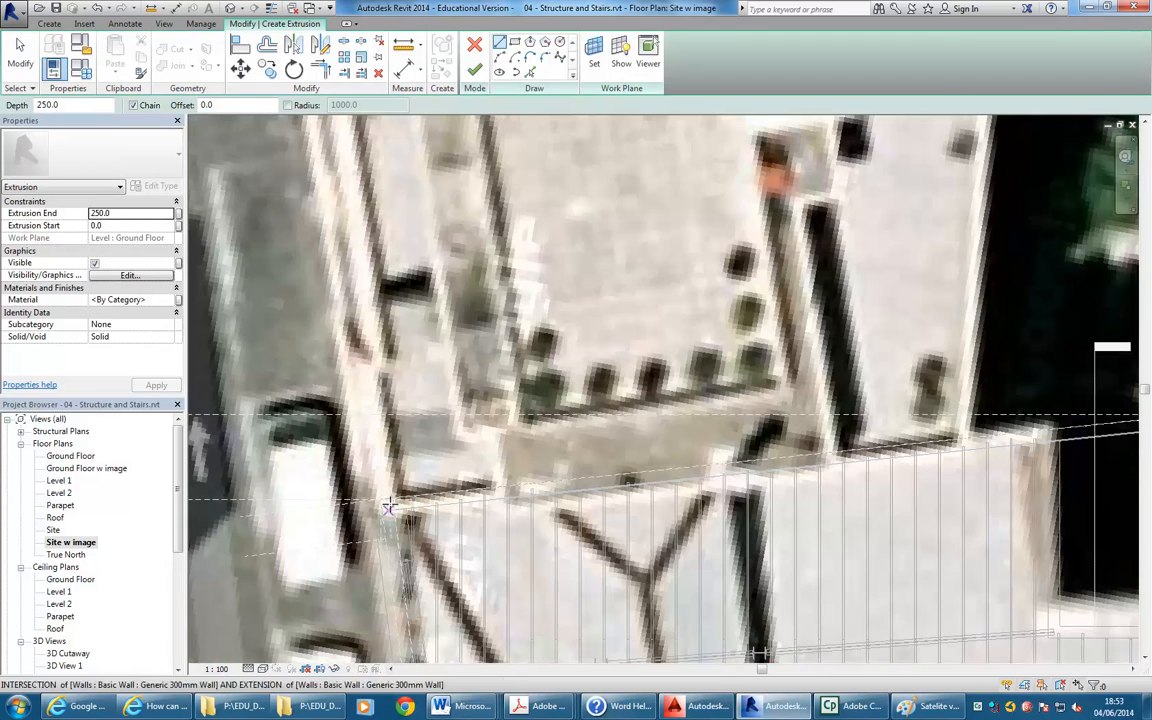
click(381, 499)
click(967, 437)
scroll(792, 489, down, 4)
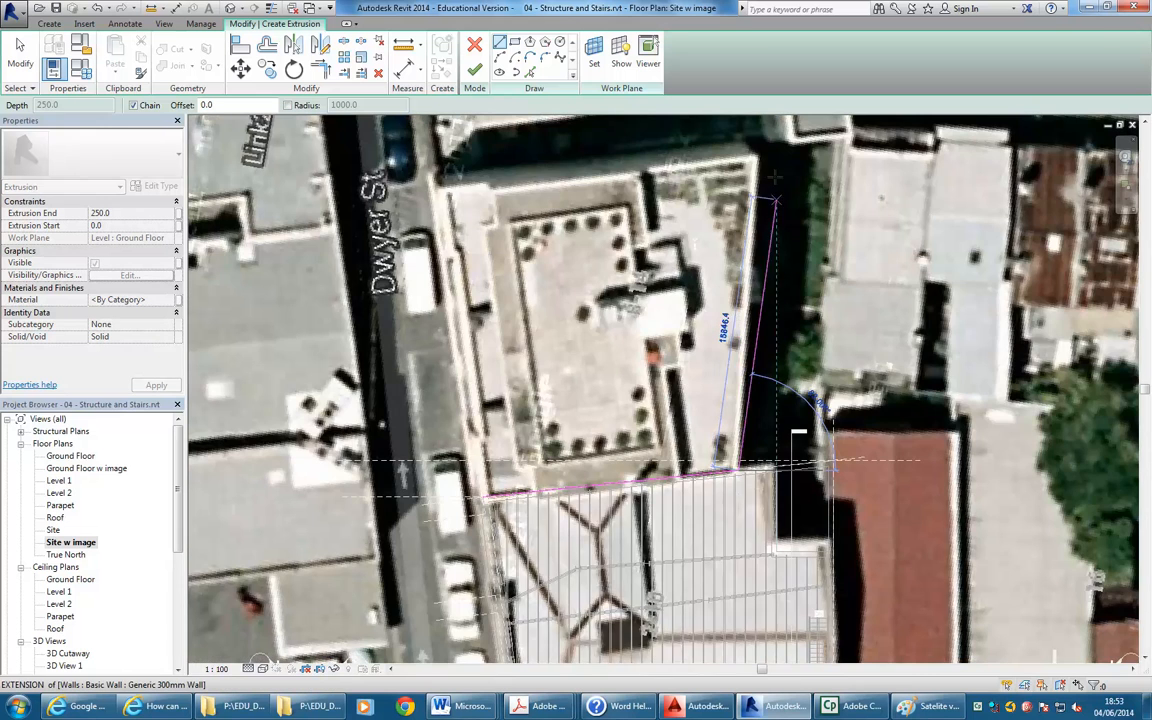
click(760, 158)
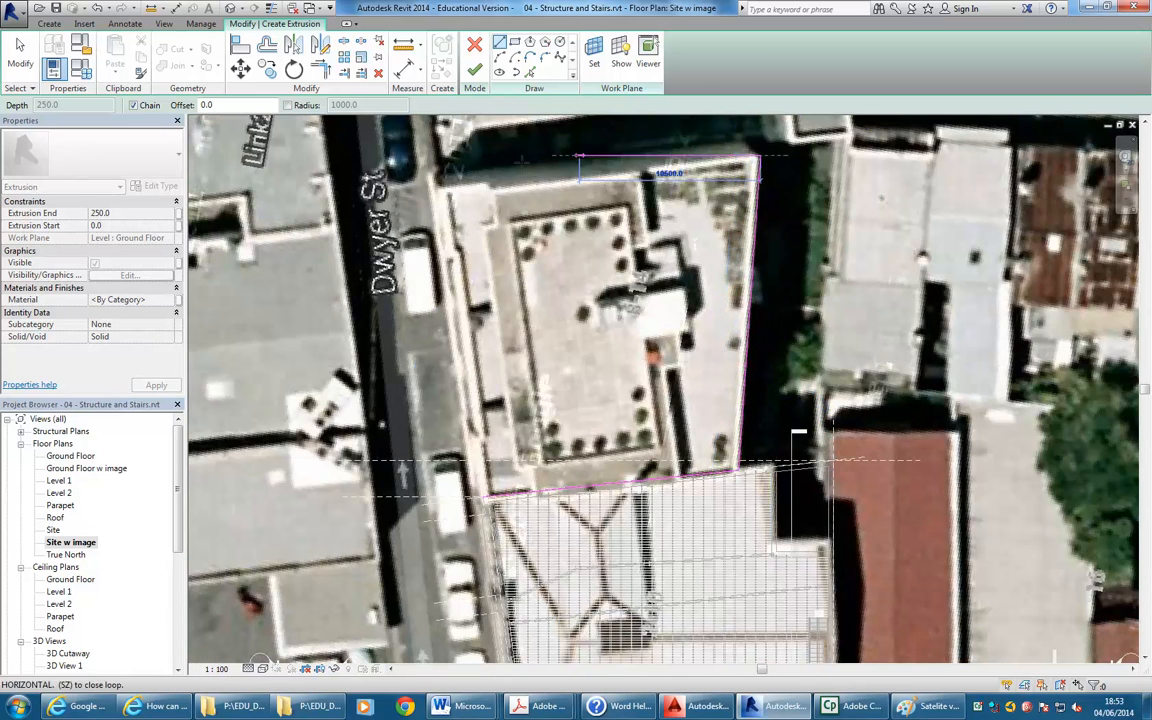
click(498, 189)
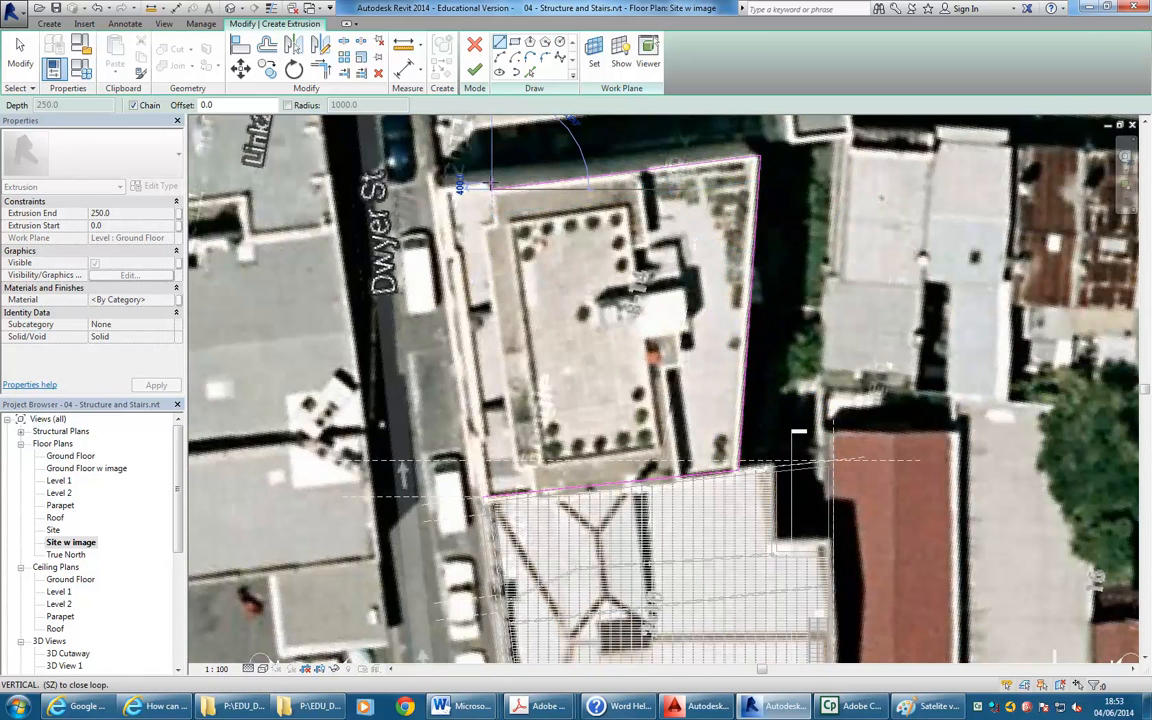
Close the outline of the neighbouring building by drawing its Dwyer St edge down to the corner with the main building
scroll(496, 188, up, 2)
scroll(490, 184, up, 3)
scroll(325, 196, down, 3)
scroll(327, 208, down, 2)
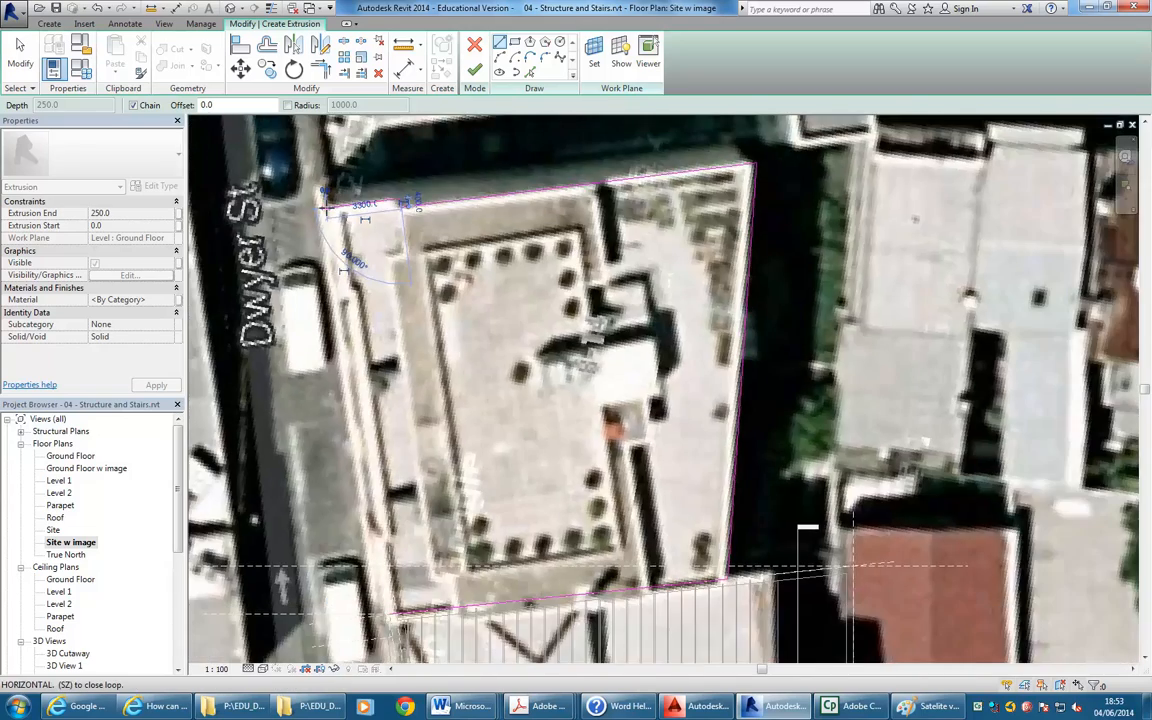
scroll(427, 541, up, 6)
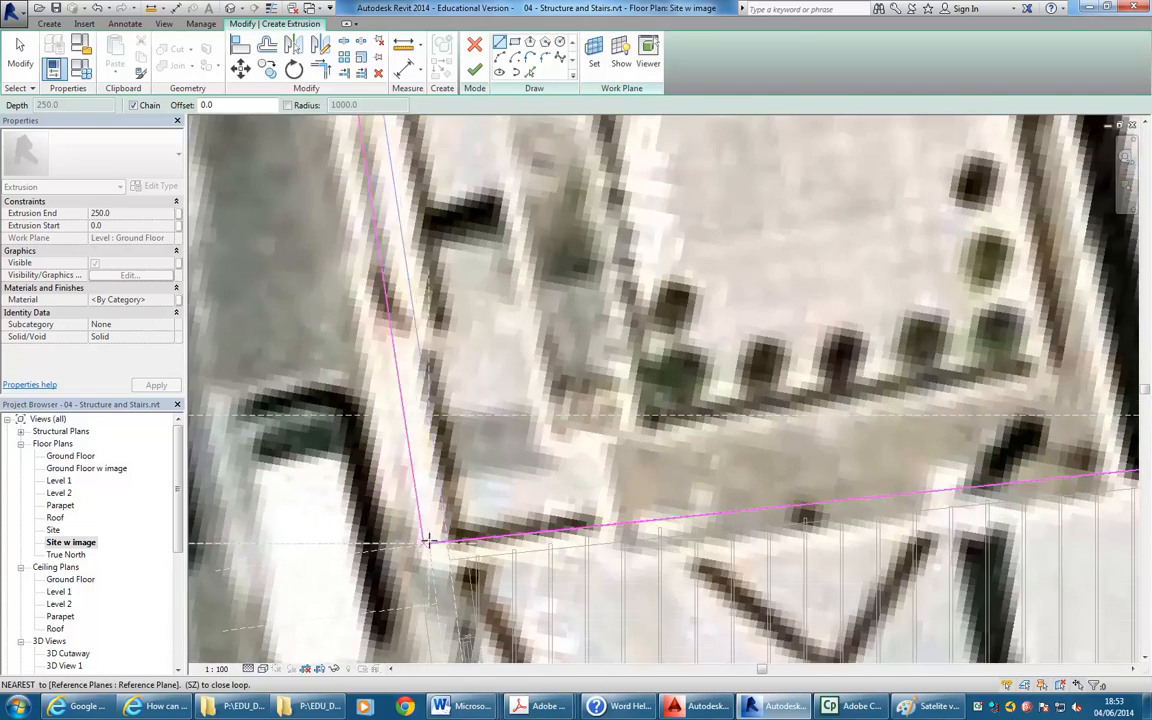
click(427, 541)
scroll(483, 404, down, 5)
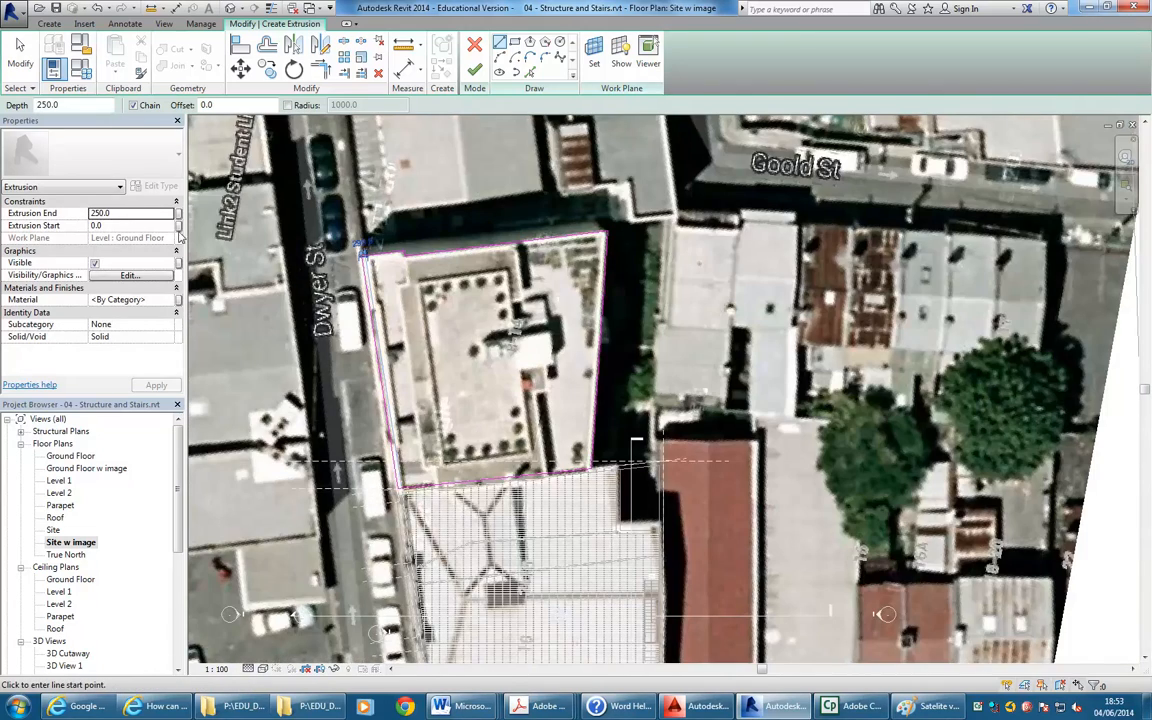
Set the extrusion start to -100 and the extrusion end to 15000, and finish the extrusion
click(135, 226)
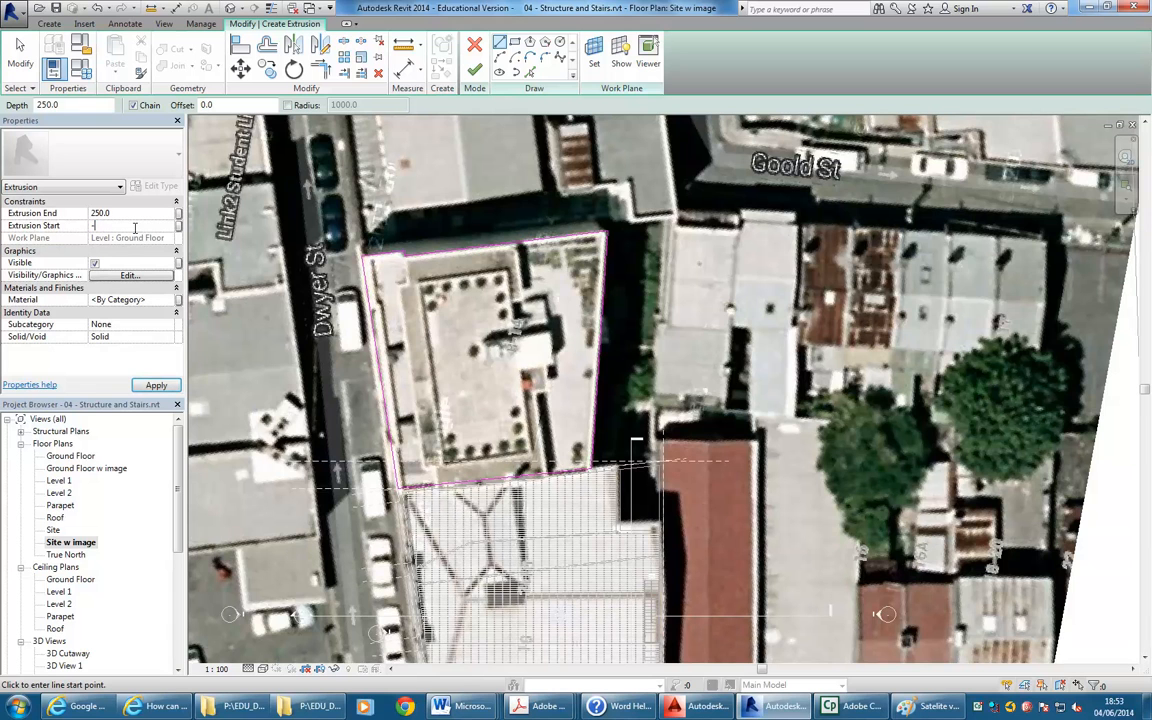
click(129, 213)
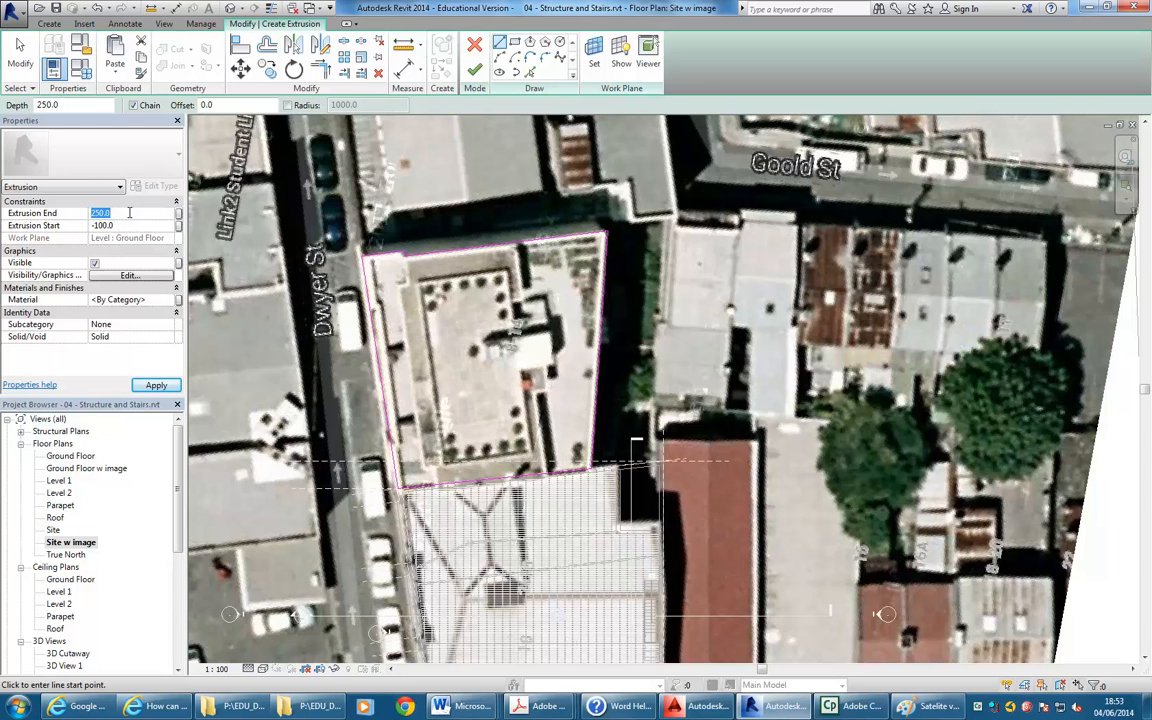
text(15000)
key(Return)
scroll(485, 300, down, 2)
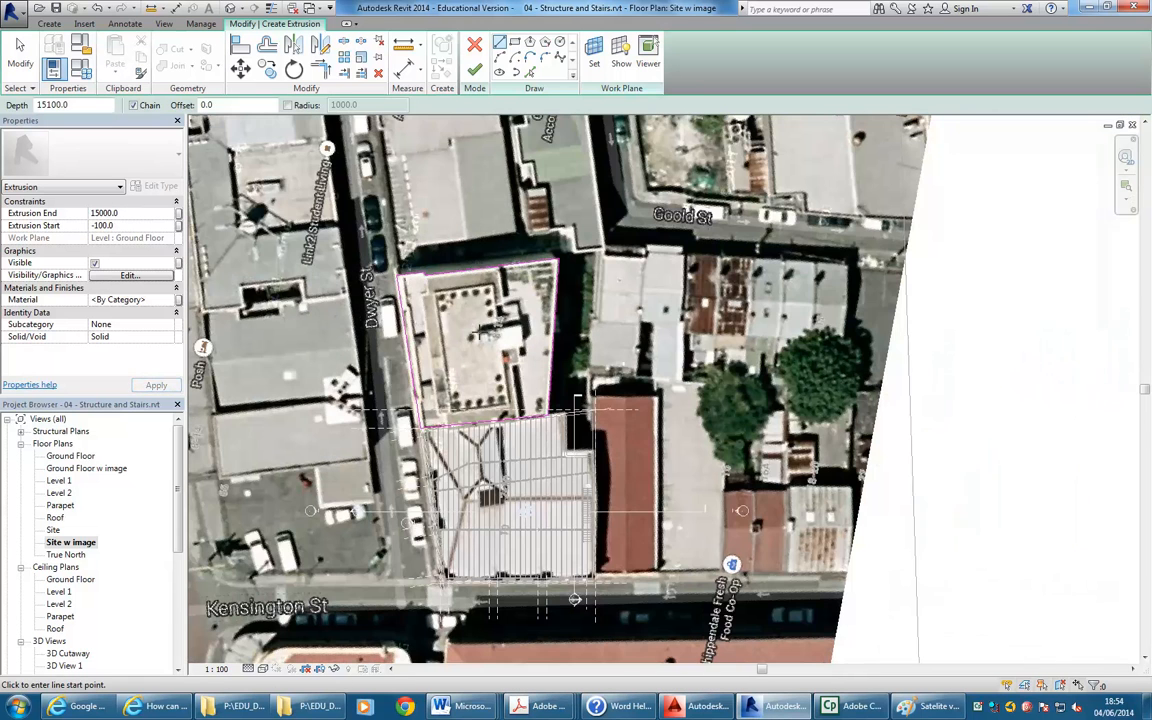
click(547, 465)
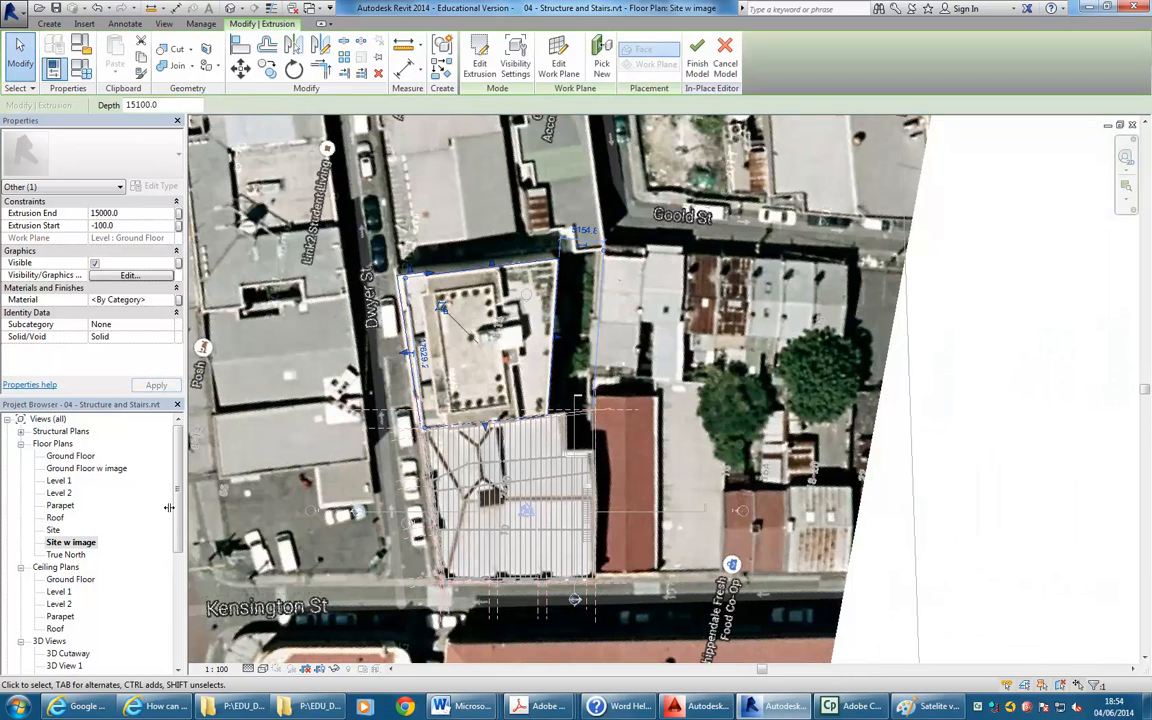
Open the default 3D view and inspect the new block beside the main building from the street corner
click(63, 656)
scroll(63, 600, down, 2)
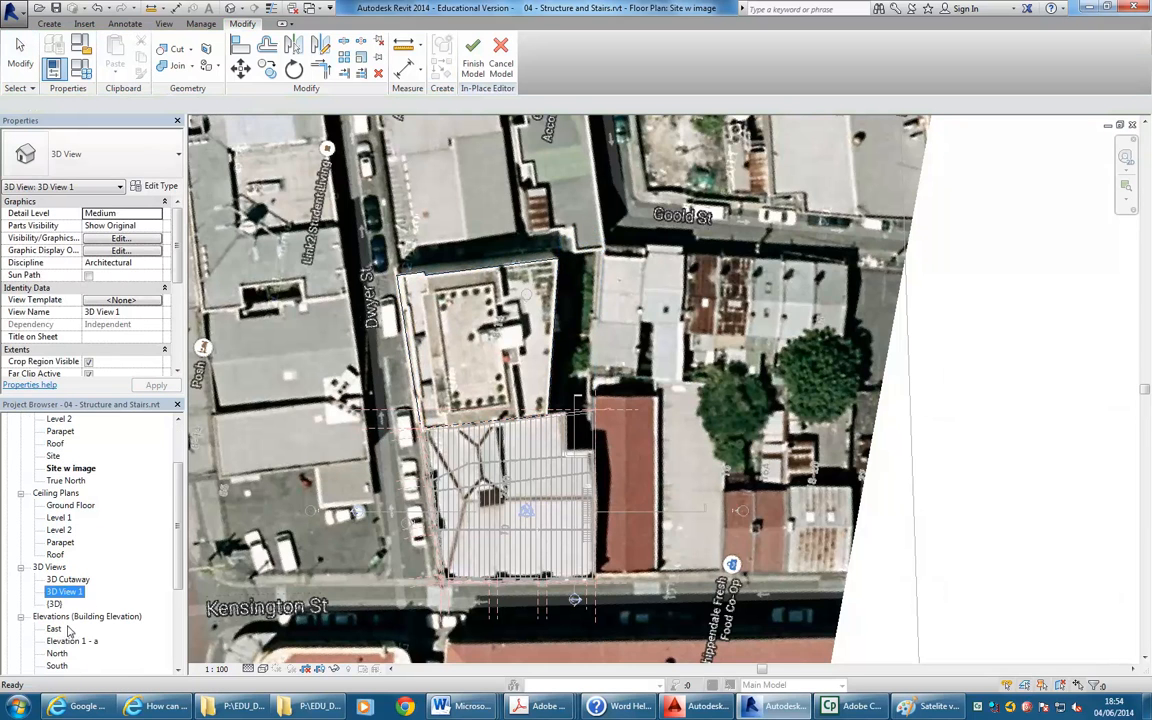
double_click(55, 604)
click(265, 180)
mouse_move(643, 447)
shift+middle_down()
mouse_move(715, 435)
mouse_move(432, 429)
shift+middle_up()
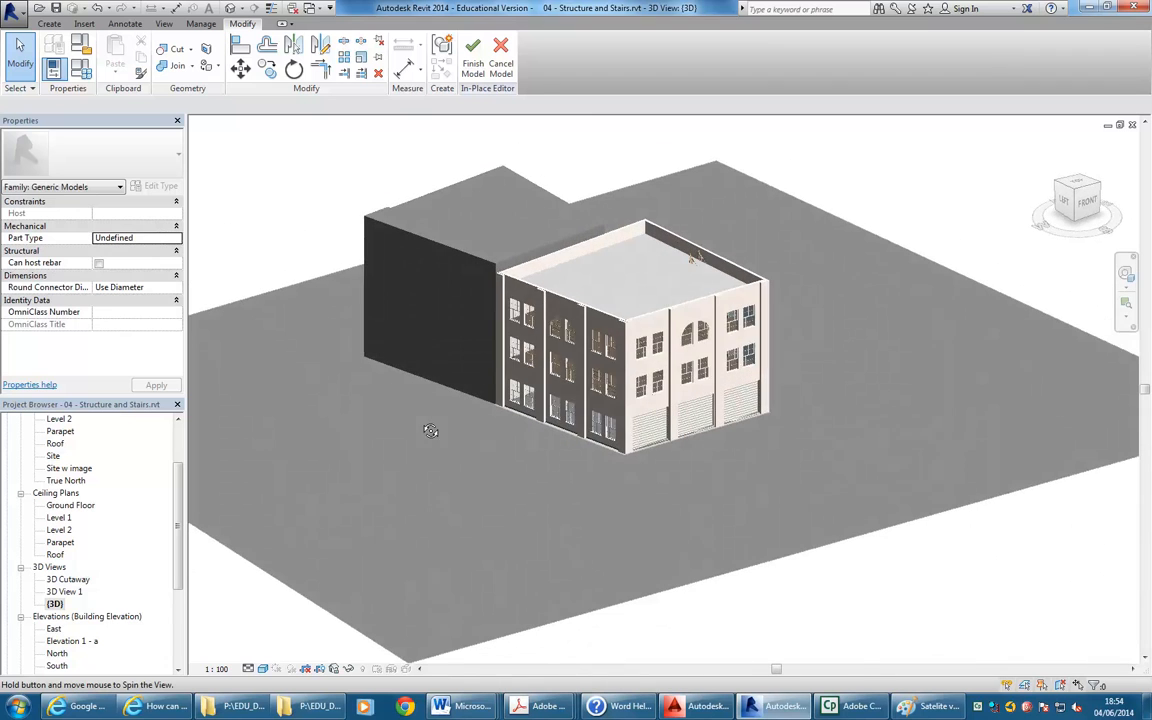
scroll(479, 183, up, 4)
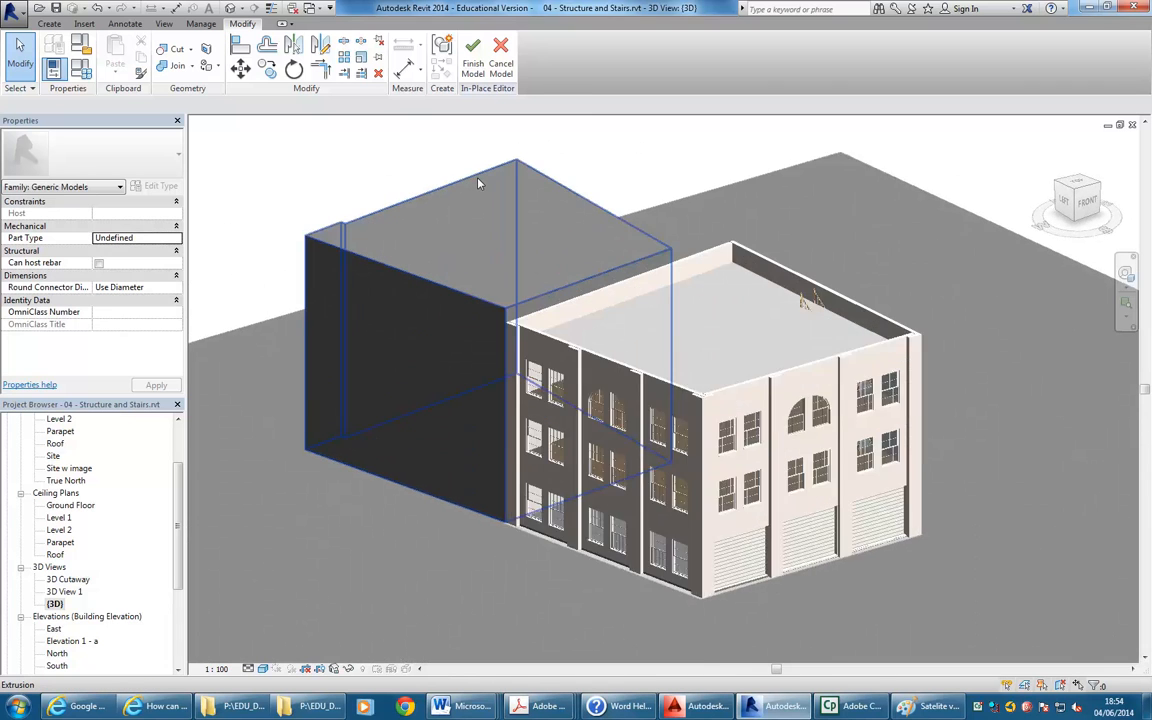
scroll(479, 183, down, 3)
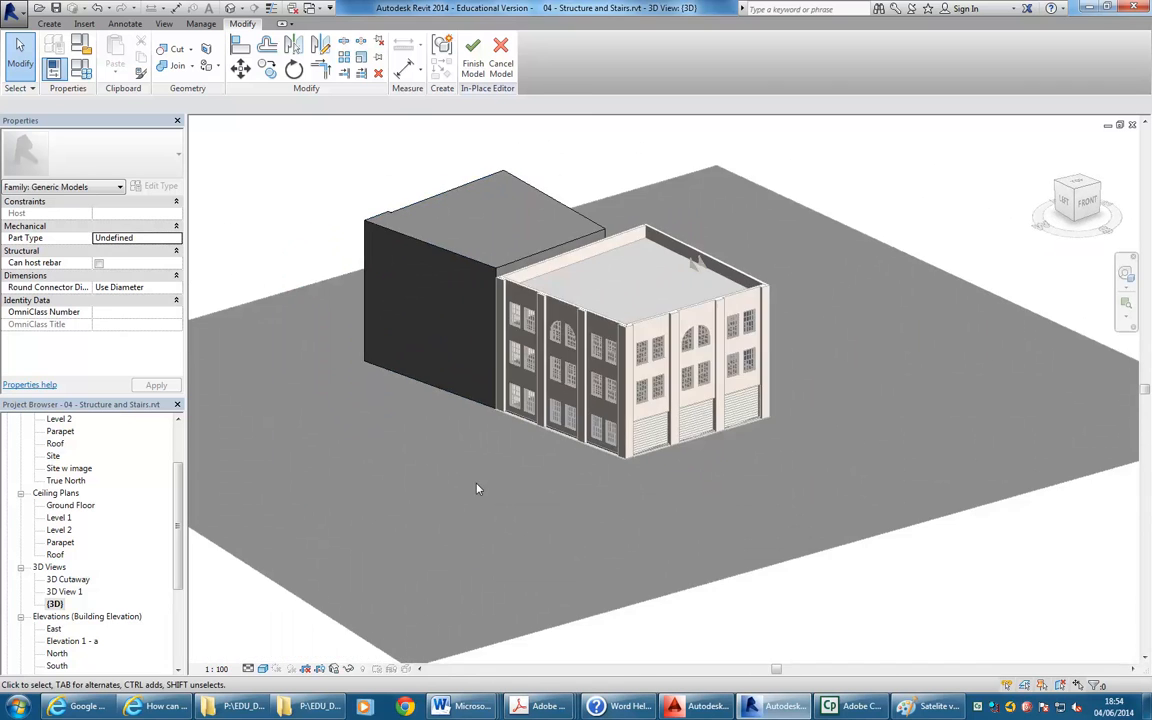
Start a new extrusion in the Site w image plan and sketch the red-roofed building's Kensington St edge from the main building's corner
drag(183, 514, 181, 477)
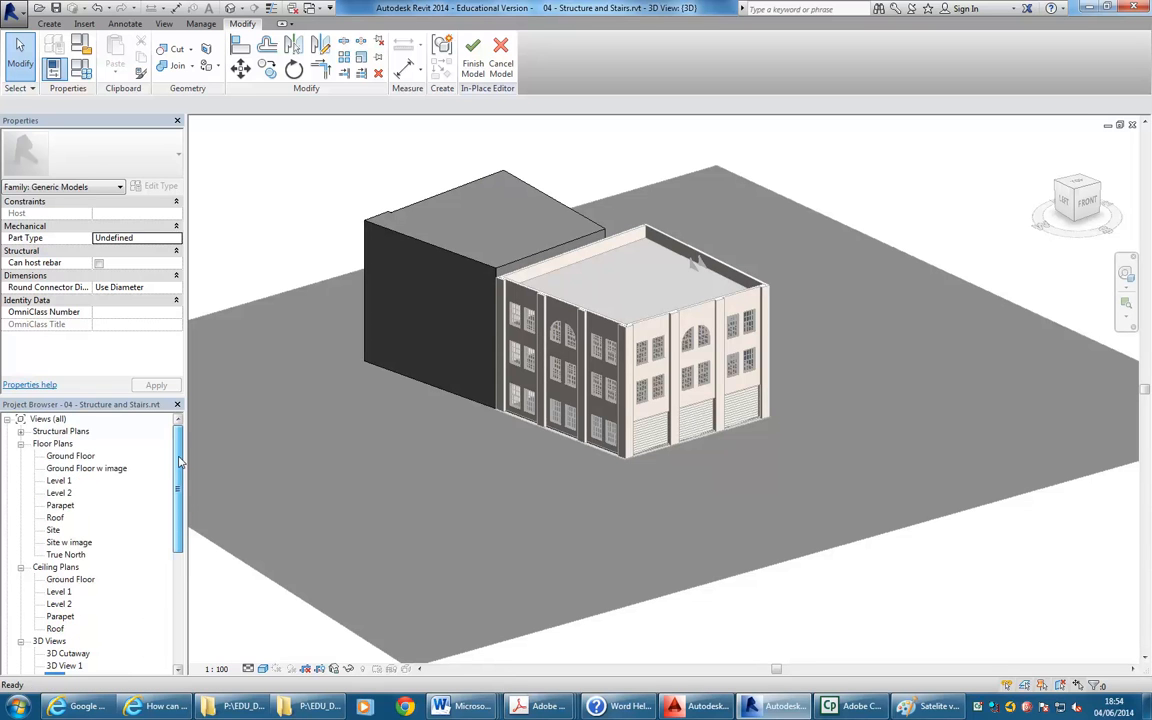
double_click(62, 543)
scroll(590, 605, up, 3)
middle_drag(555, 576, 495, 564)
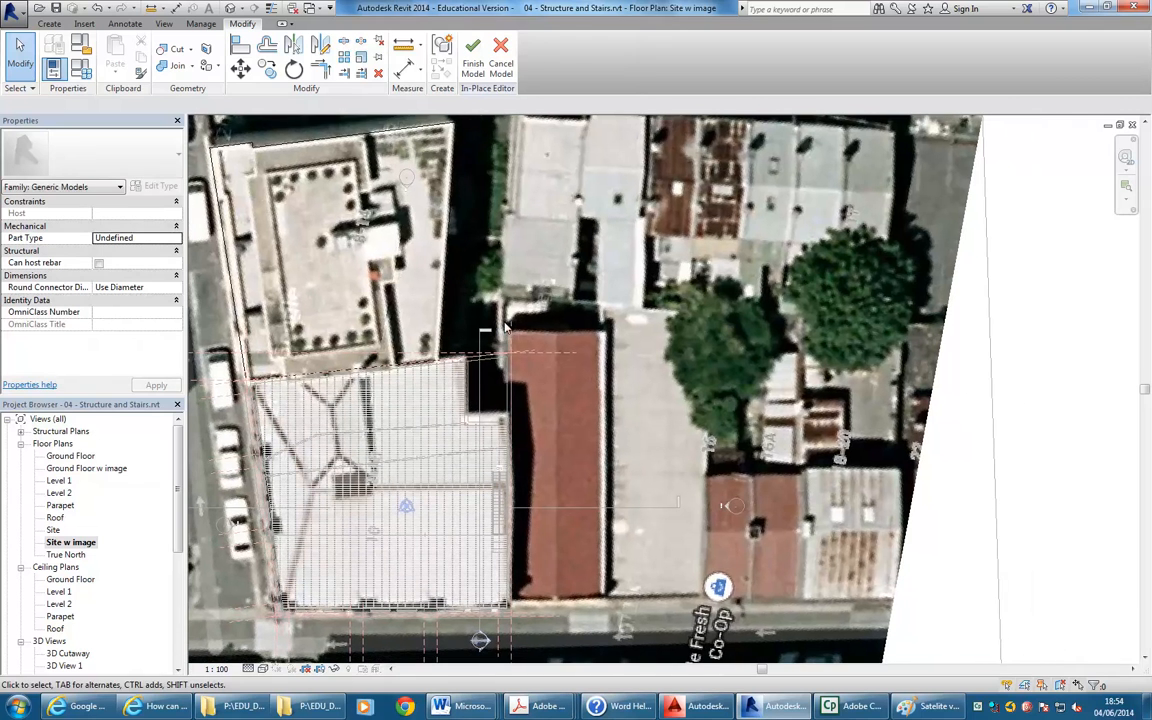
click(48, 24)
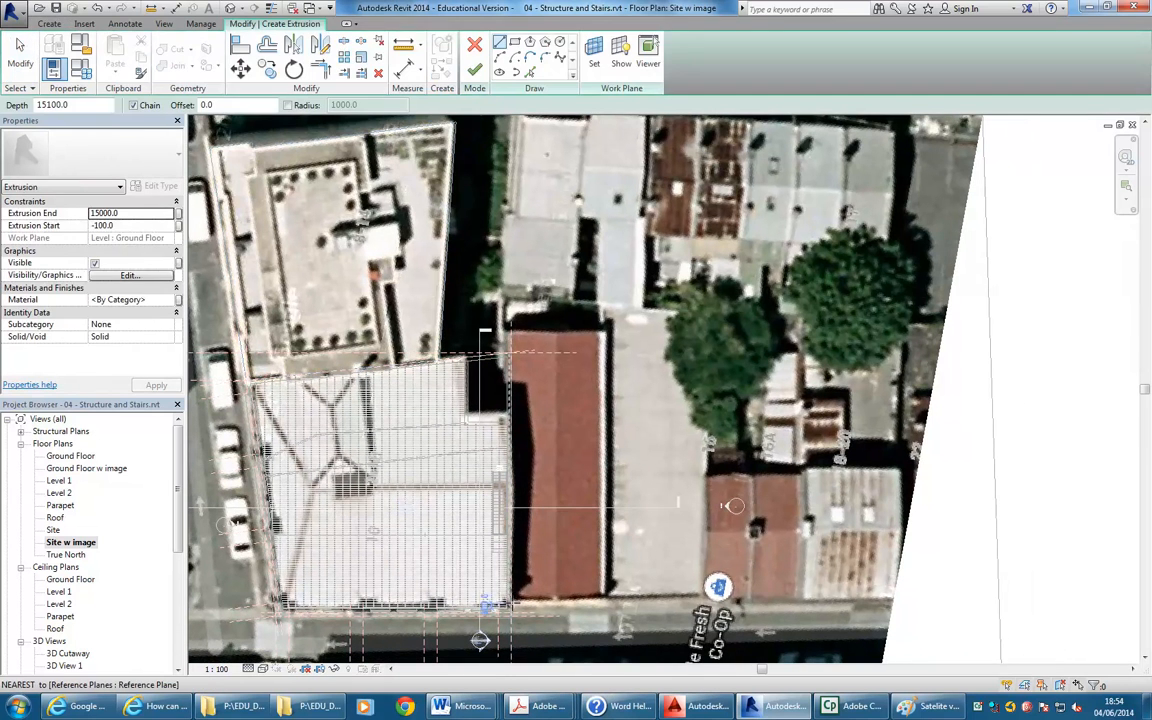
scroll(512, 614, up, 3)
scroll(512, 614, up, 3)
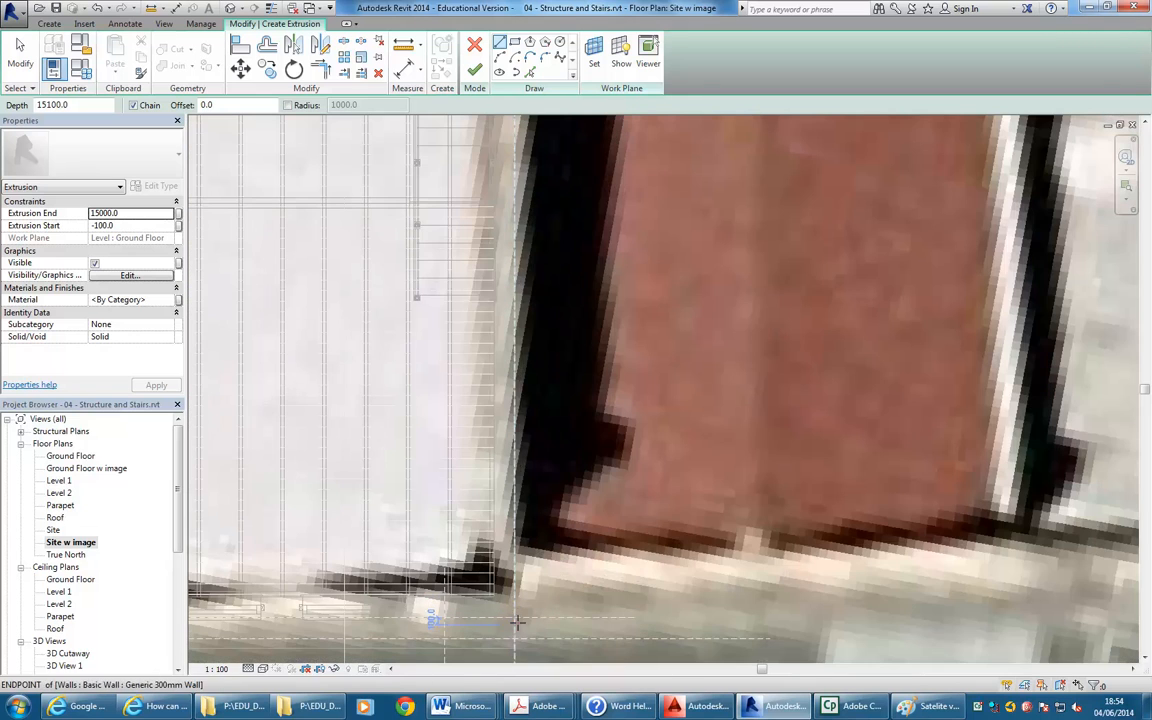
scroll(512, 640, down, 3)
click(374, 547)
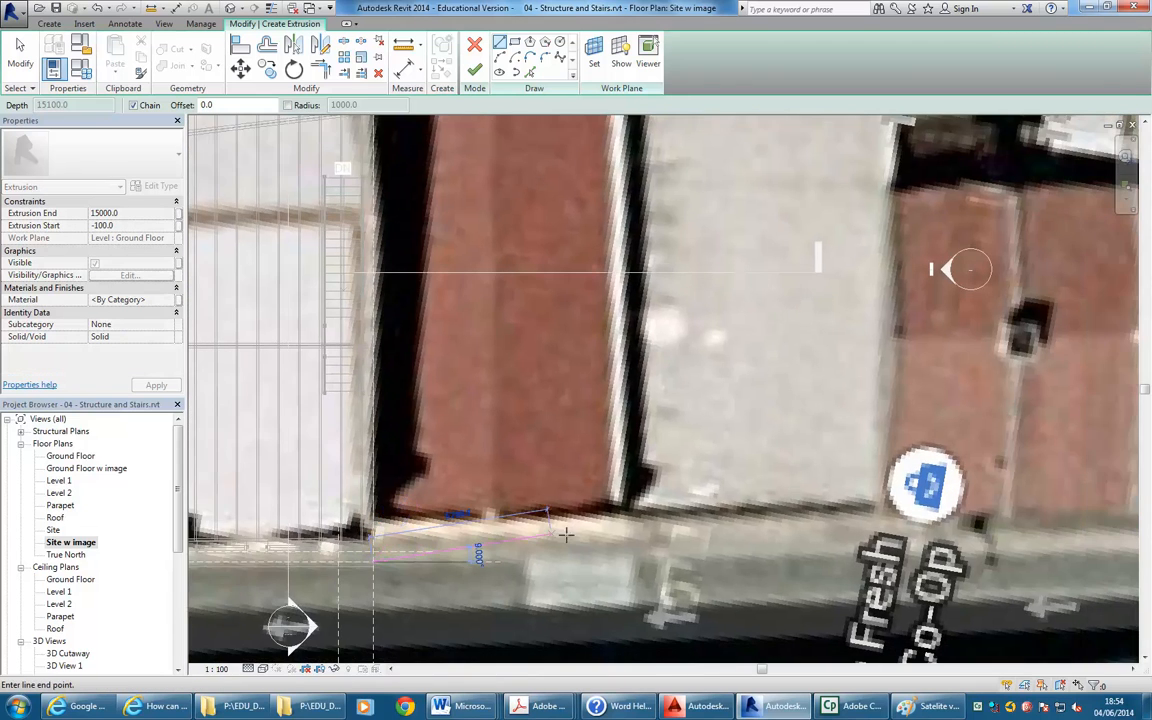
click(622, 562)
Draw the red-roofed building's far side and rear edge, ending at the reference plane along the main building
scroll(580, 410, down, 4)
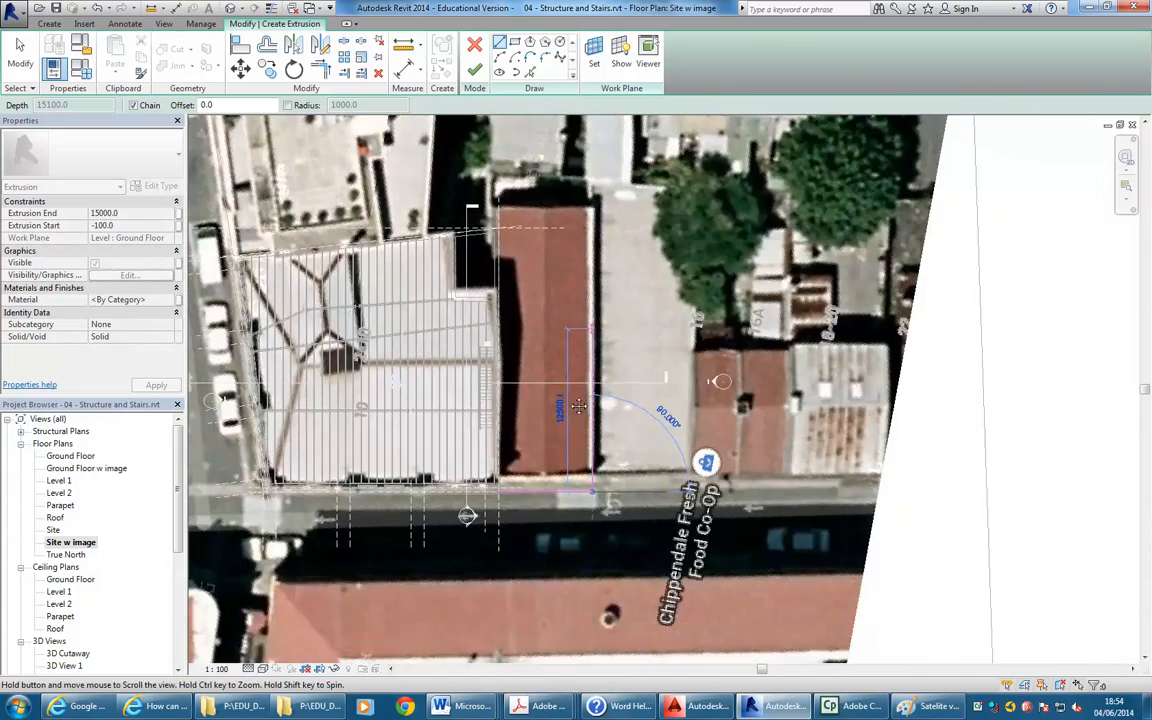
scroll(578, 405, up, 5)
click(538, 340)
scroll(600, 200, down, 2)
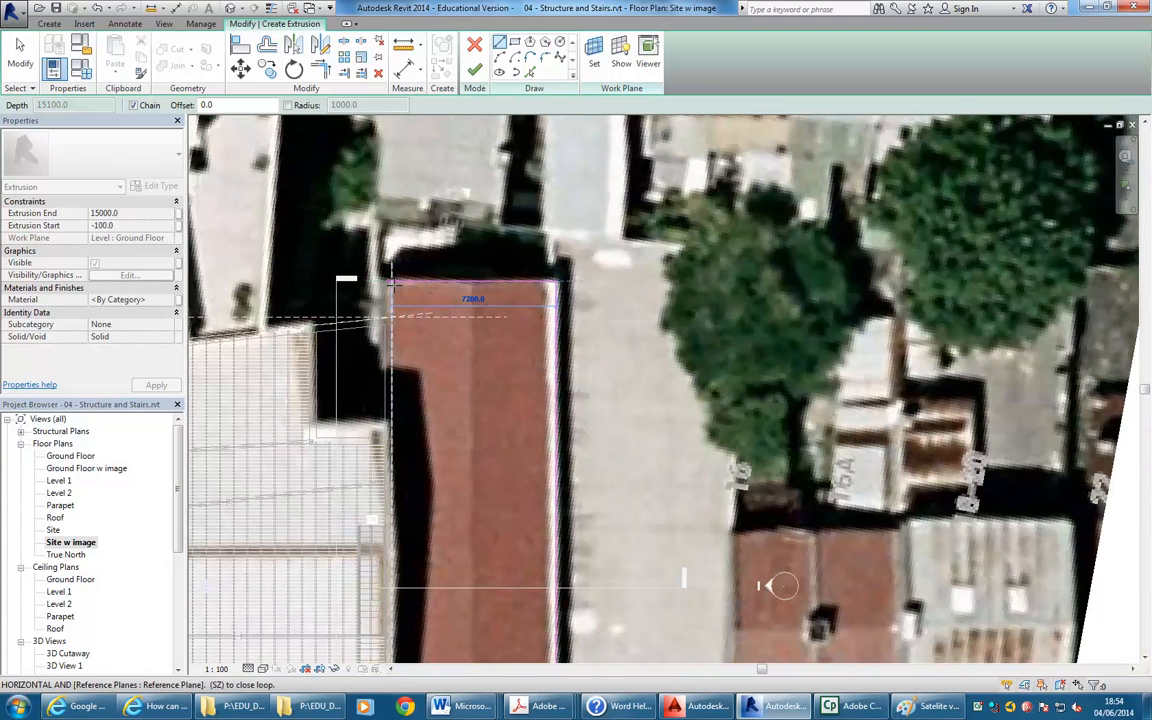
click(392, 282)
right_click(420, 235)
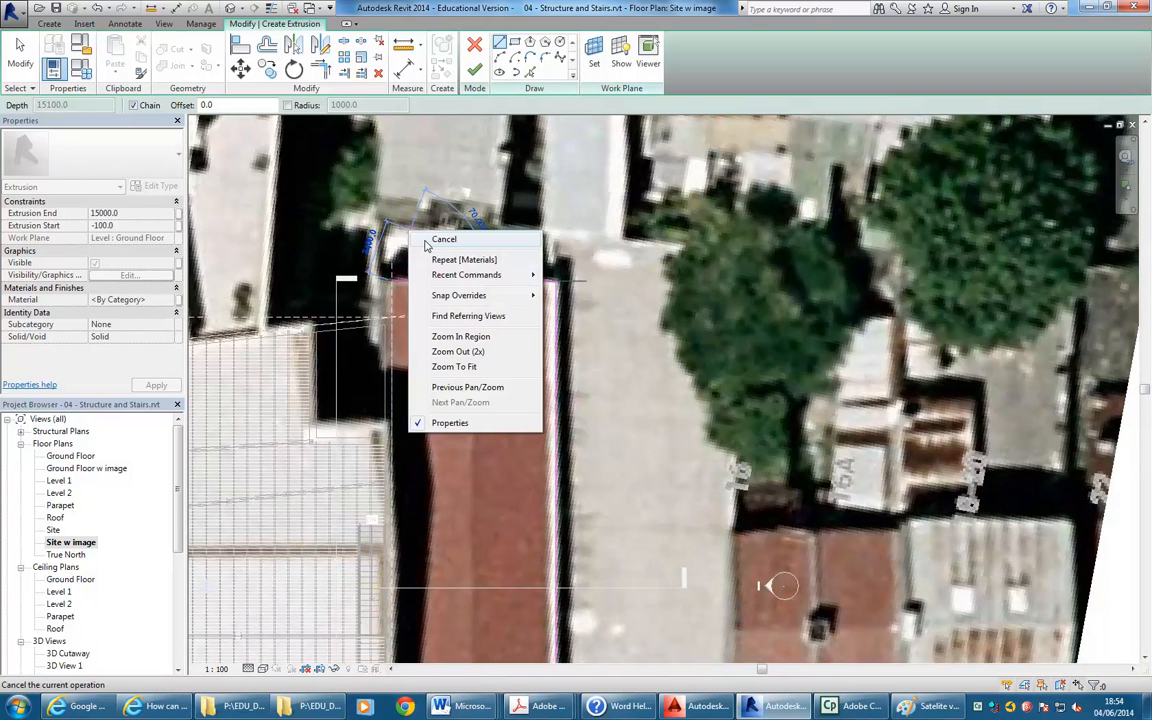
click(440, 238)
Close the red-roofed building's outline with a line along the main building from the rear corner to the street corner
click(392, 279)
scroll(394, 380, down, 2)
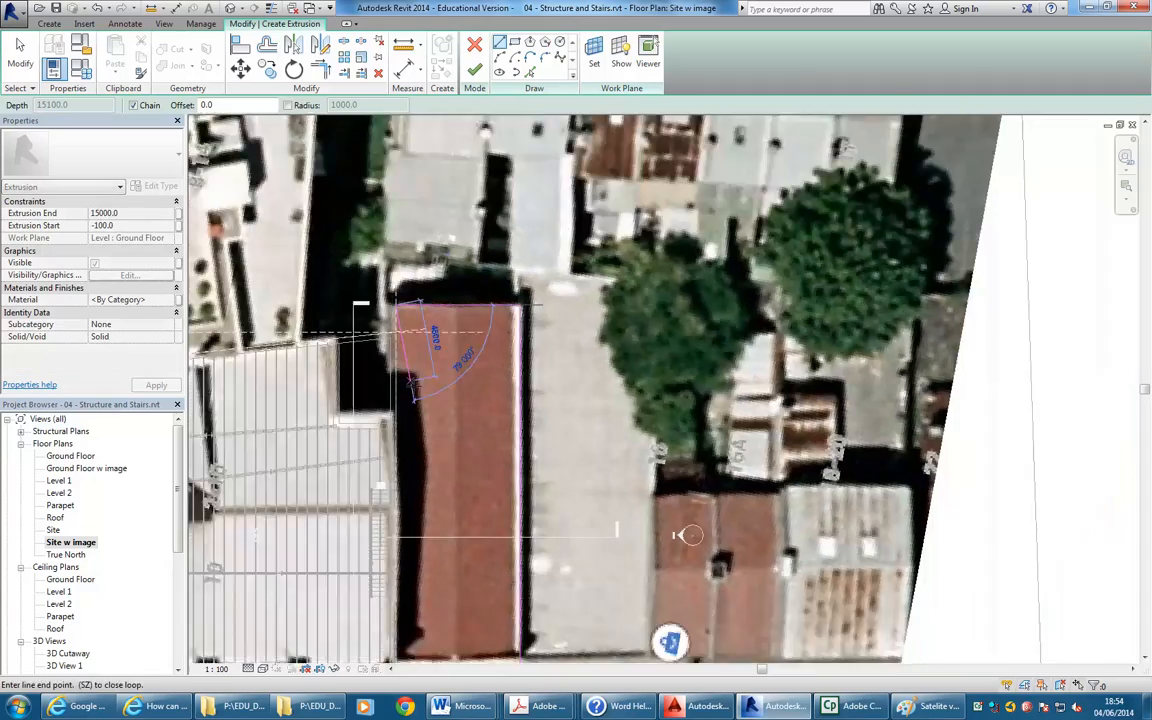
middle_drag(396, 400, 392, 231)
scroll(396, 464, up, 3)
scroll(371, 463, up, 1)
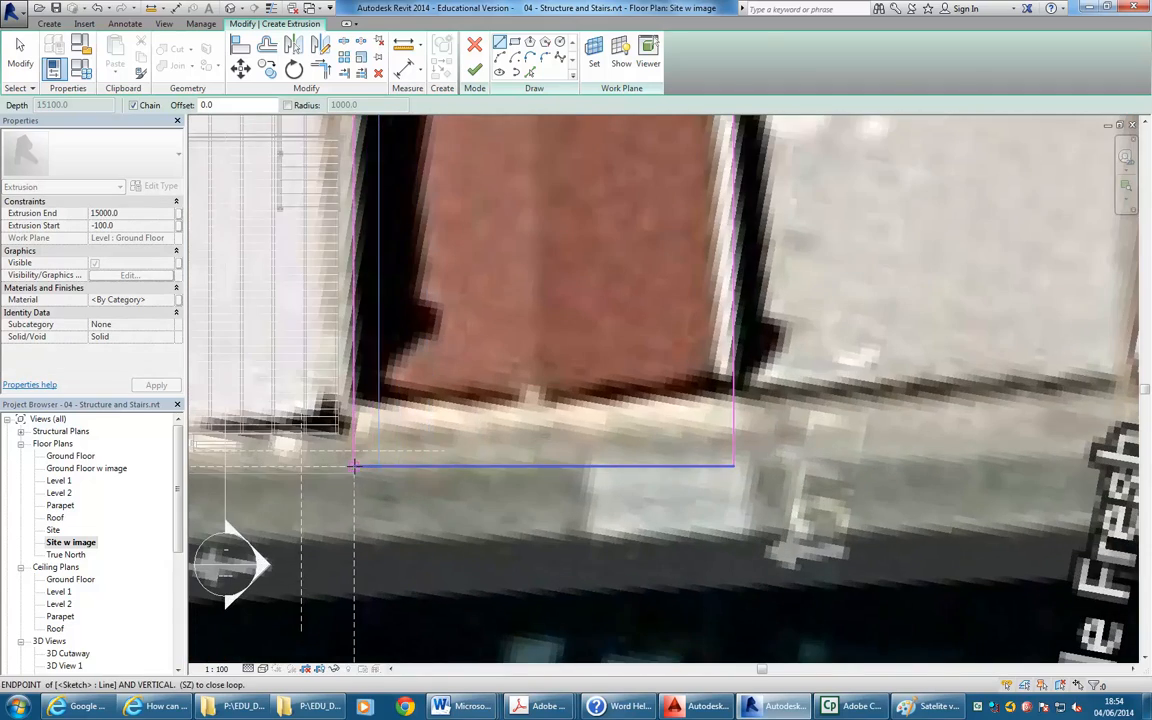
click(360, 462)
Set the red-roofed building's extrusion end to 5000 and finish the extrusion
scroll(463, 386, down, 3)
scroll(463, 386, down, 1)
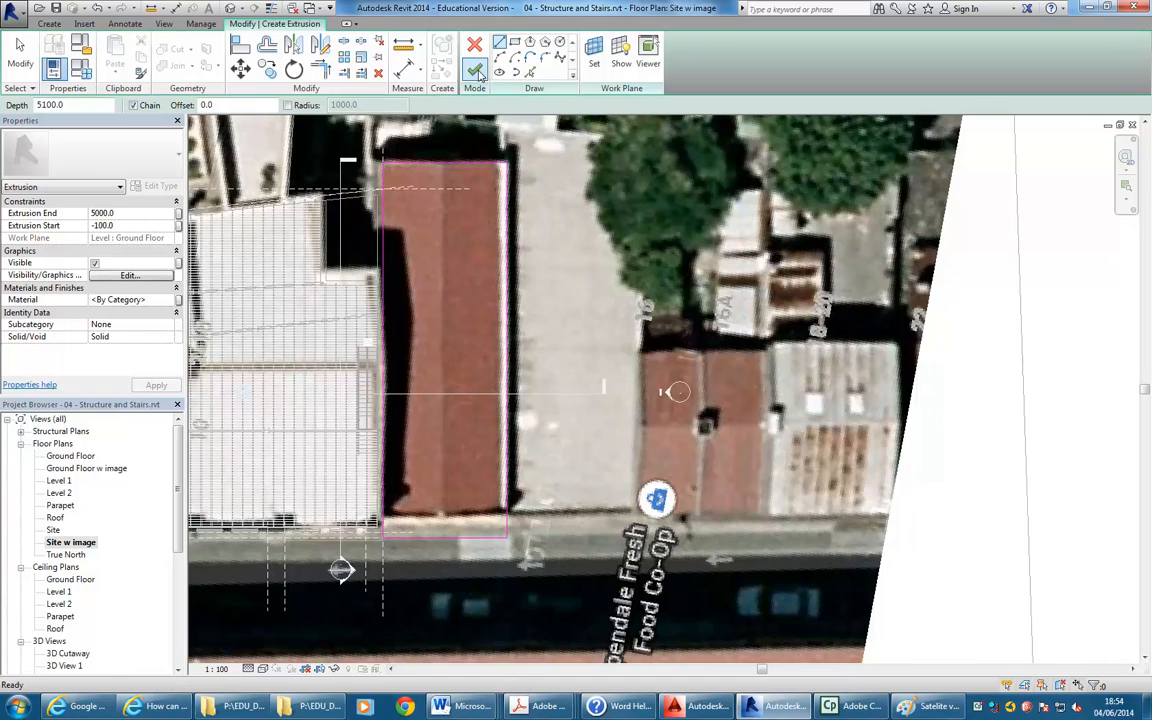
click(474, 69)
Check both neighbouring blocks in the default 3D view and finish the in-place model
double_click(50, 641)
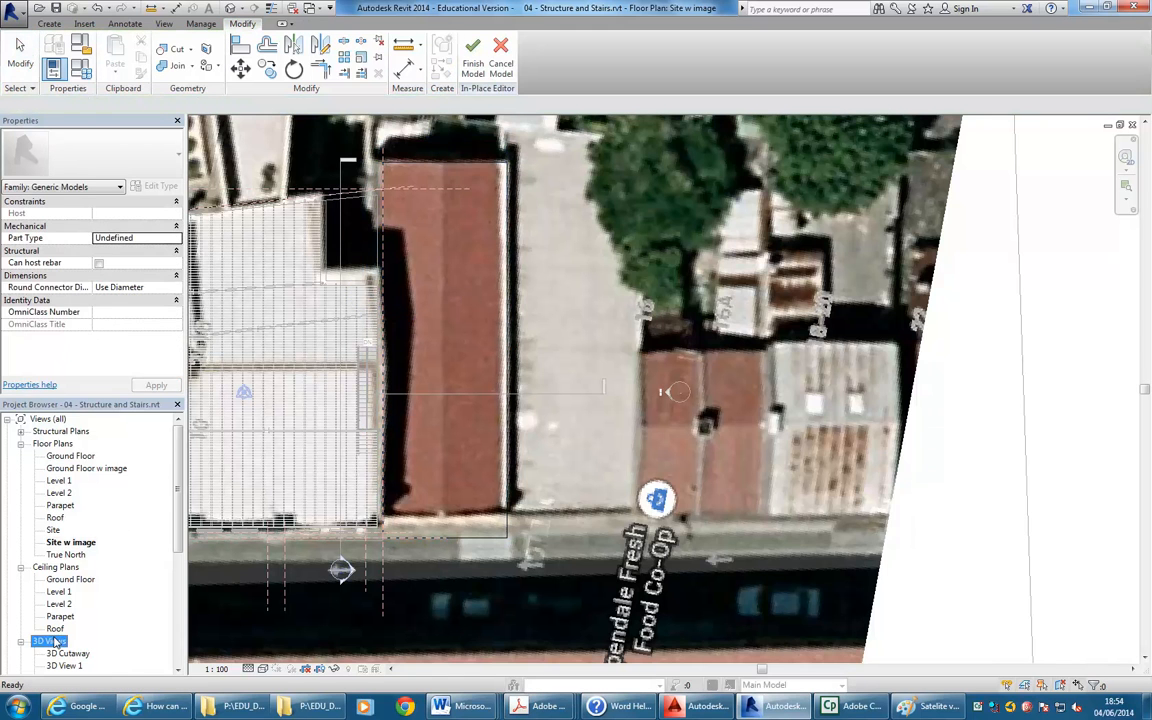
double_click(54, 604)
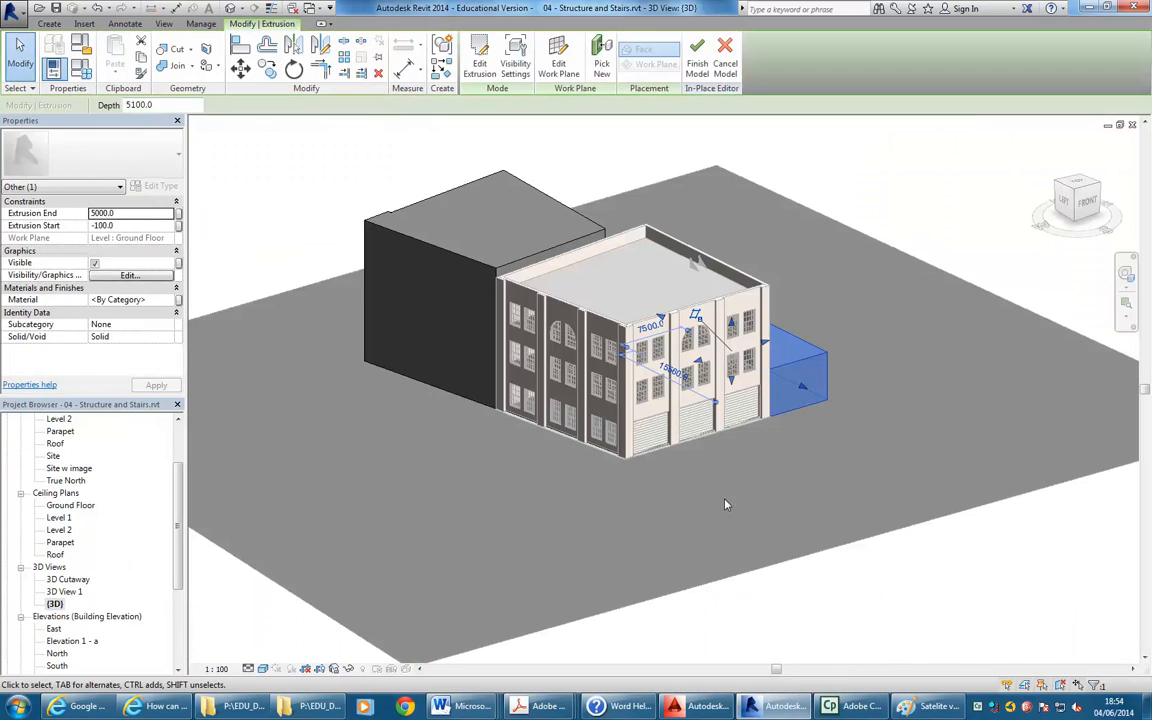
click(830, 555)
shift+middle_drag(658, 386, 660, 418)
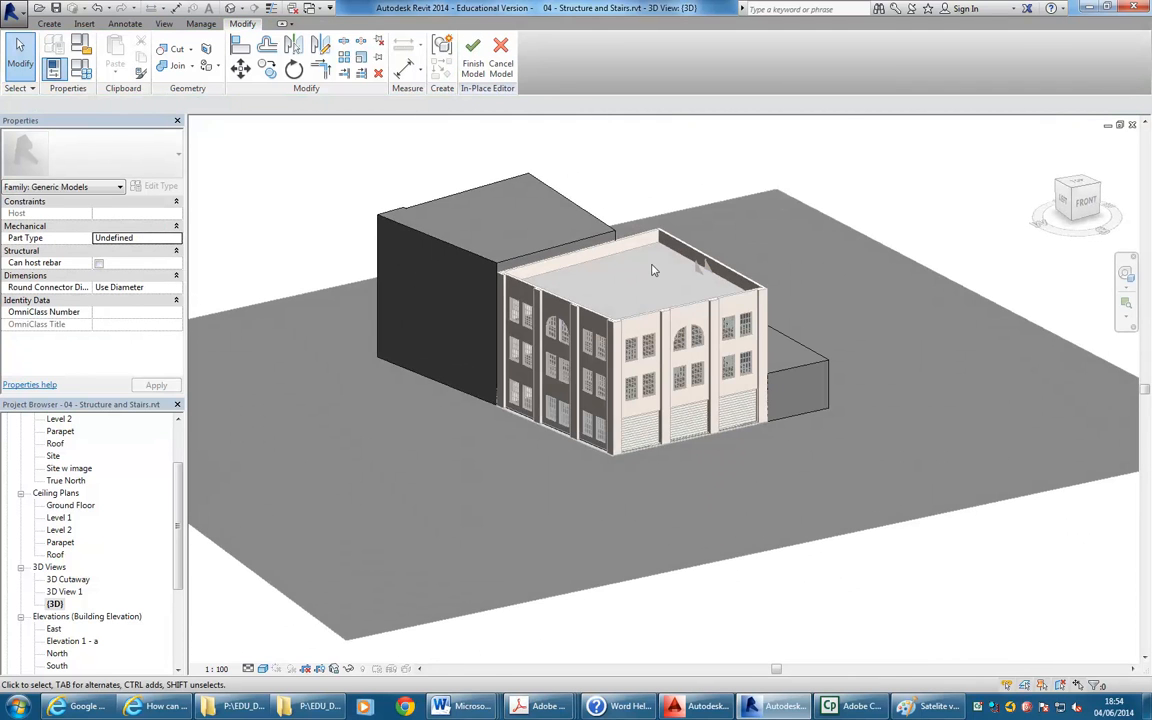
scroll(652, 270, up, 2)
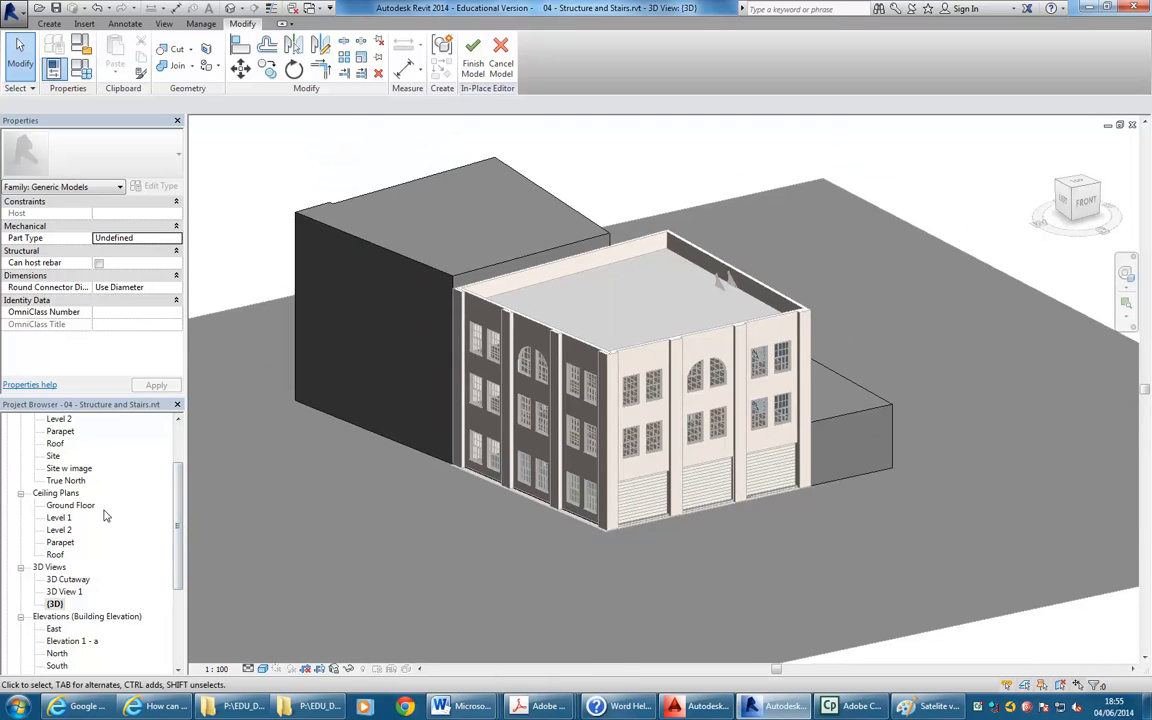
click(470, 70)
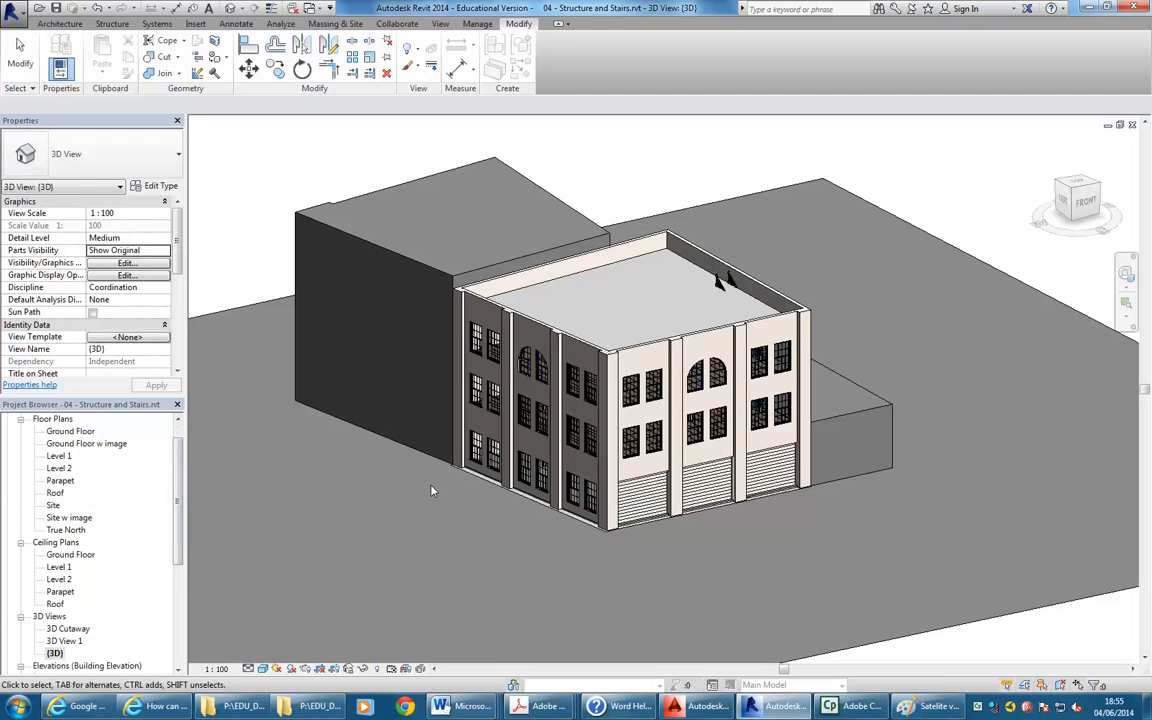
Open the Site floor plan with the whole site in view
drag(179, 514, 180, 501)
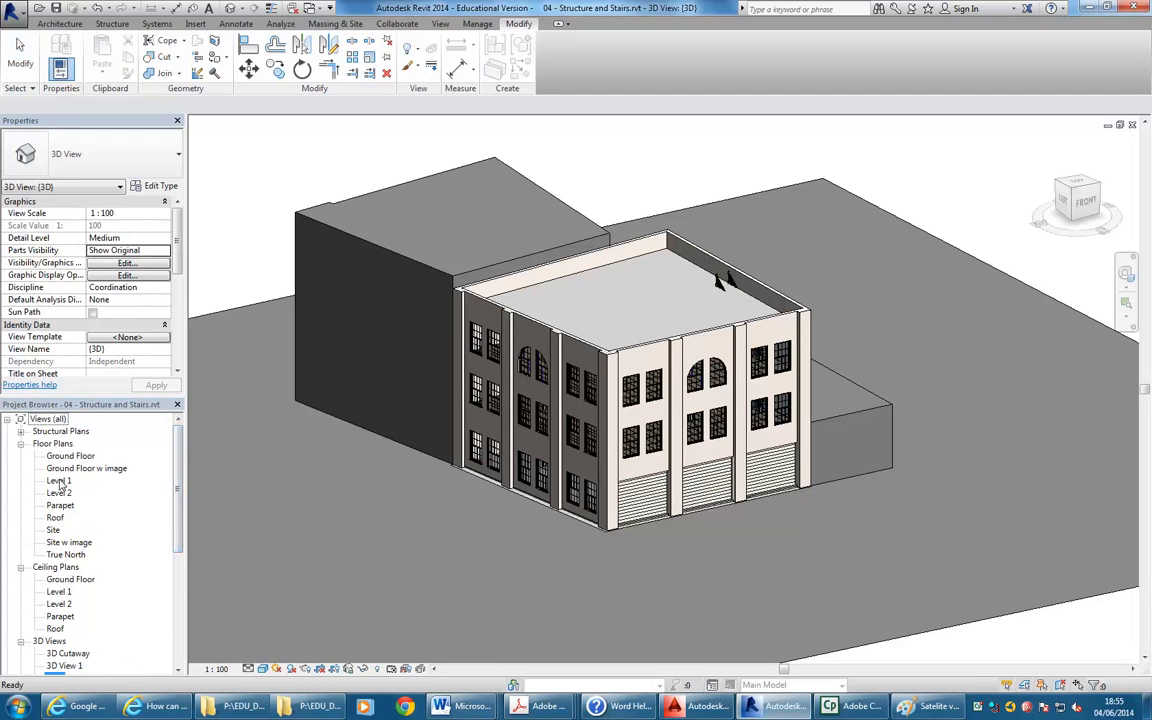
double_click(64, 543)
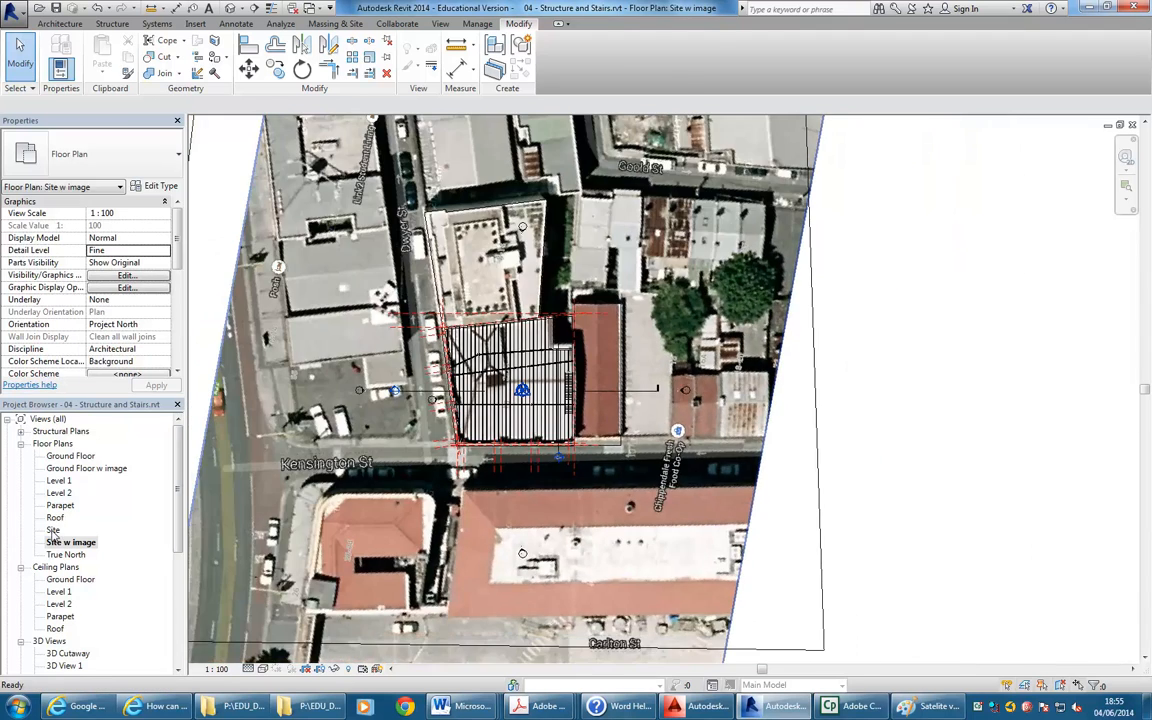
double_click(53, 532)
middle_drag(566, 406, 584, 403)
scroll(584, 403, down, 2)
scroll(531, 429, down, 2)
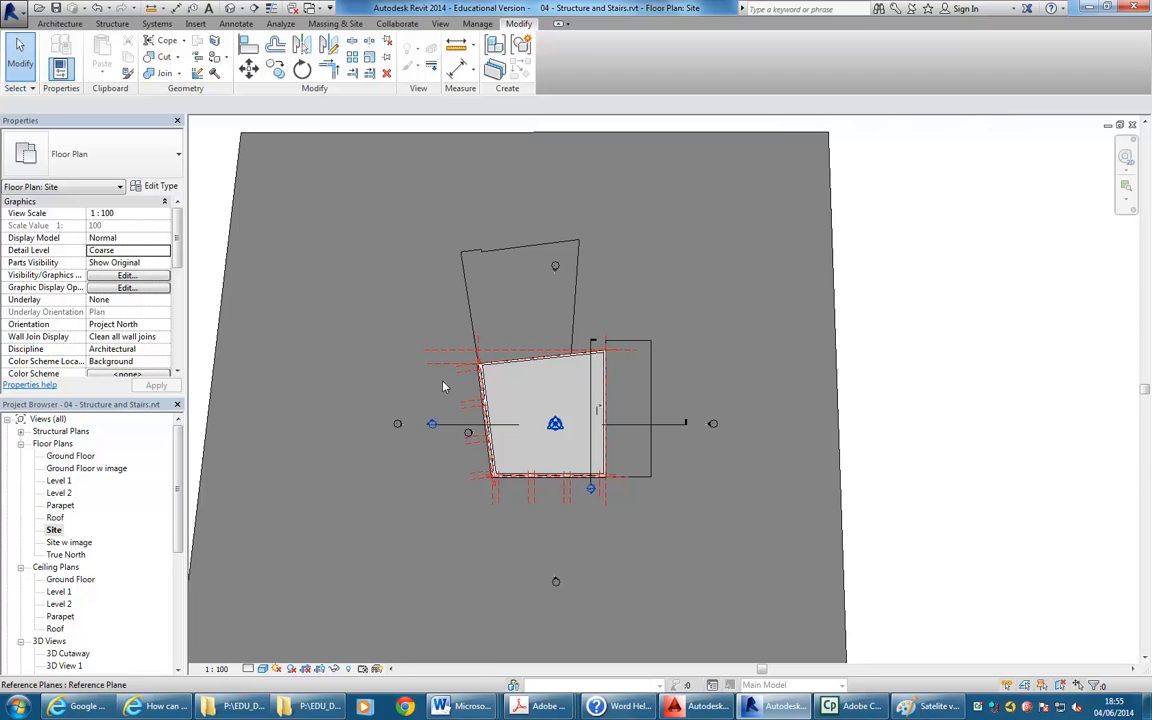
Open the boundary sketch of the pavement subregion around the main building and select its rear edge line
scroll(485, 493, up, 5)
click(501, 453)
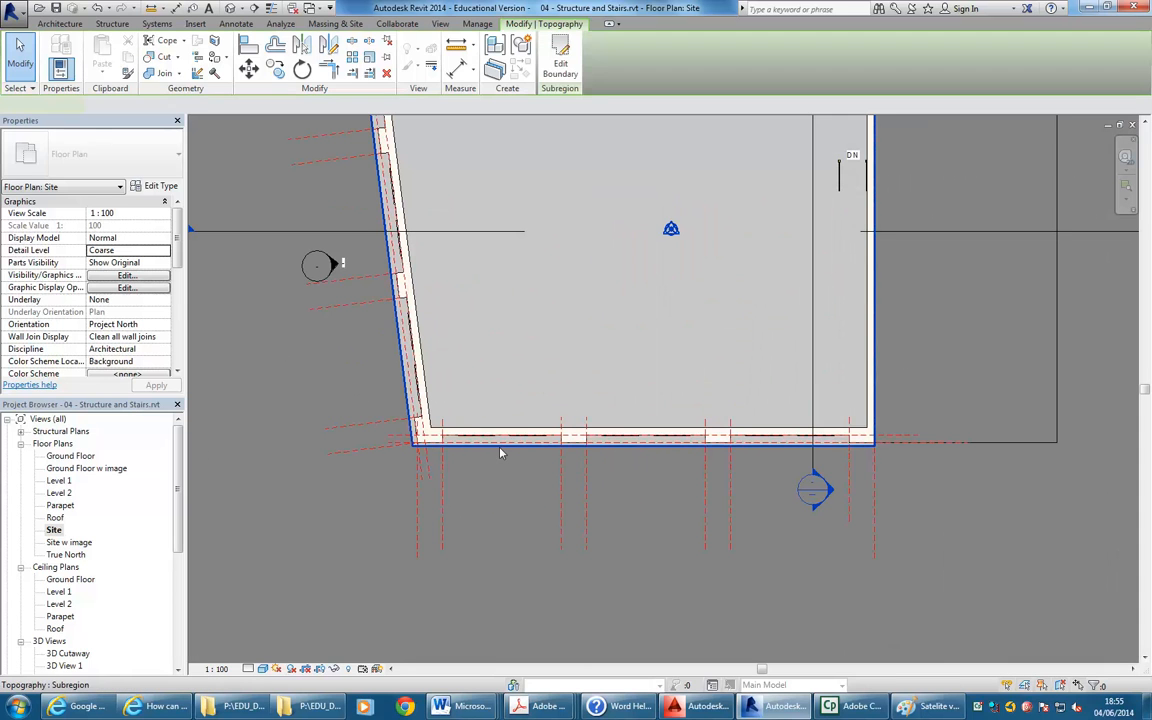
scroll(926, 463, down, 4)
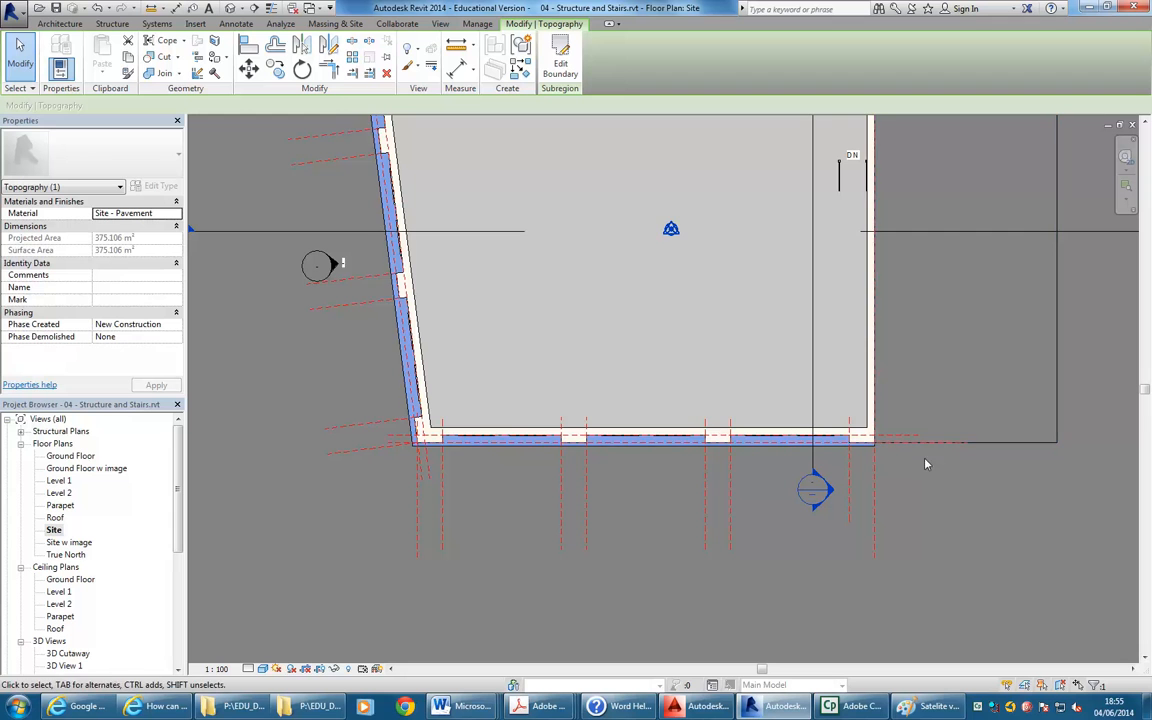
middle_drag(812, 532, 645, 552)
scroll(752, 511, down, 2)
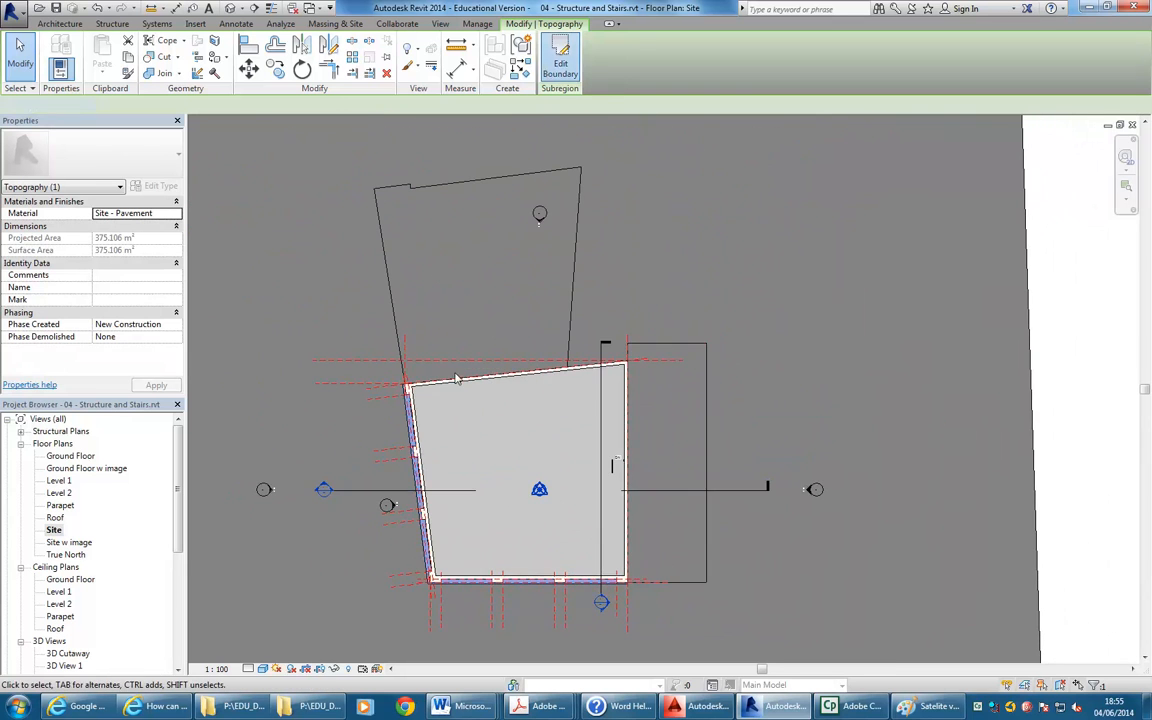
double_click(455, 378)
click(457, 382)
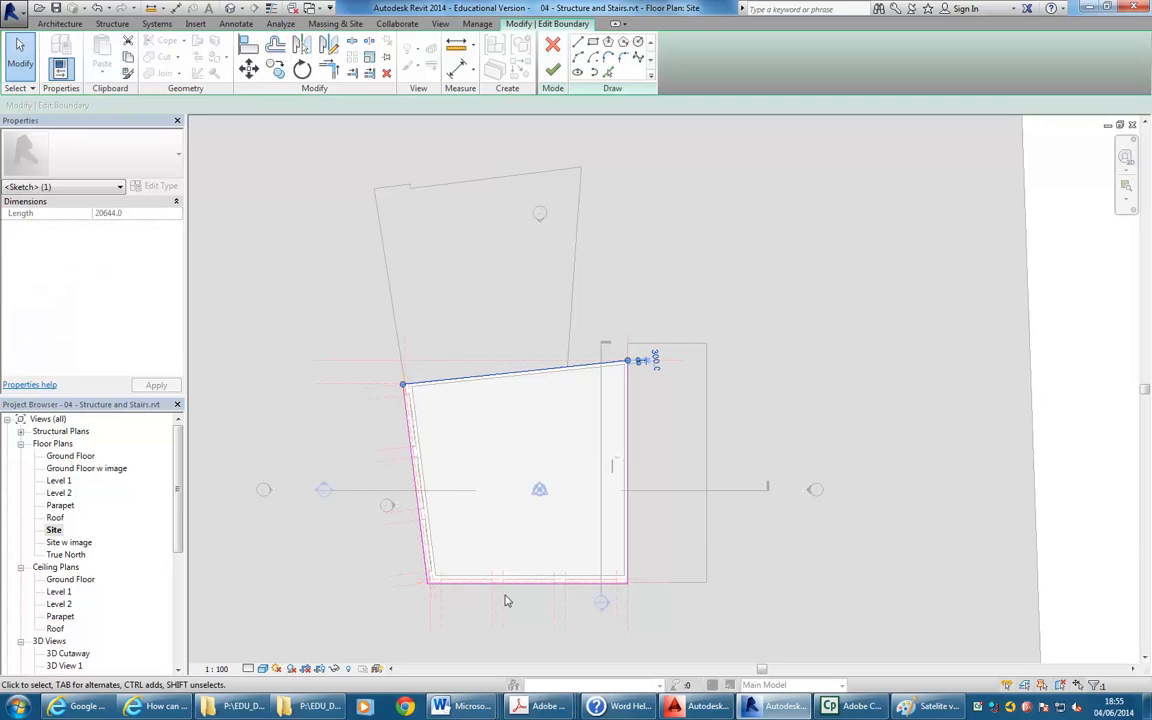
Draw a boundary line about 18.5 m long diagonally across the rear neighbouring block, continuing along the block's far edge to its outer corner
click(577, 43)
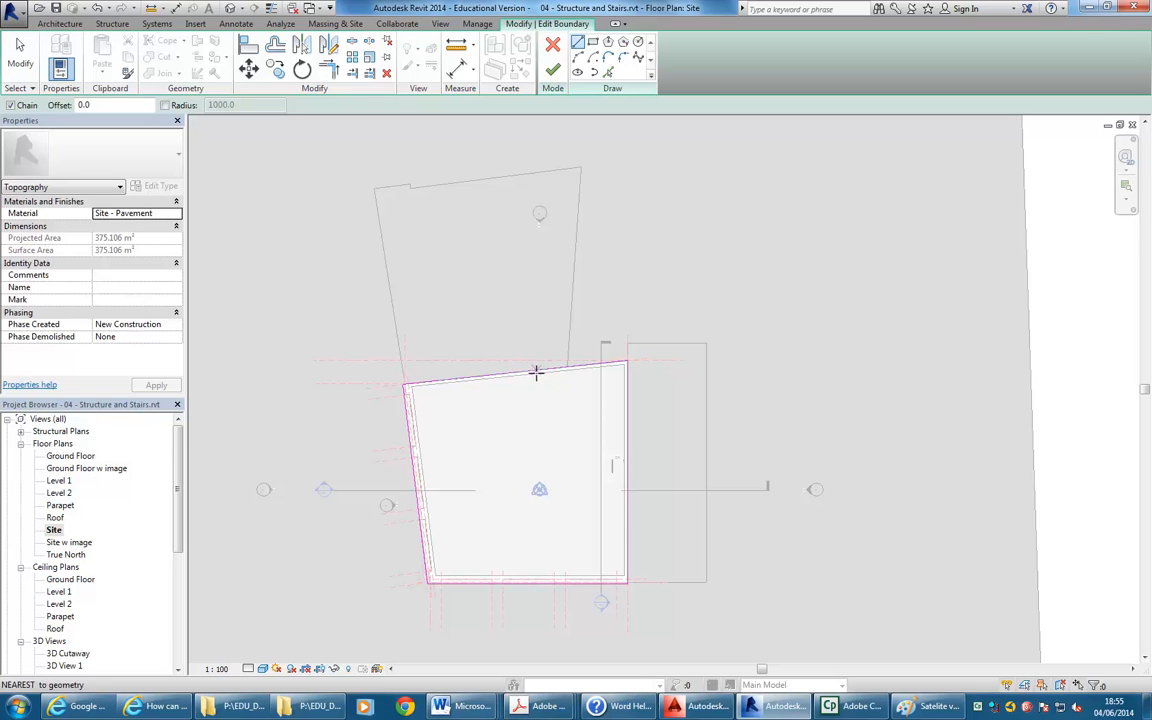
click(525, 371)
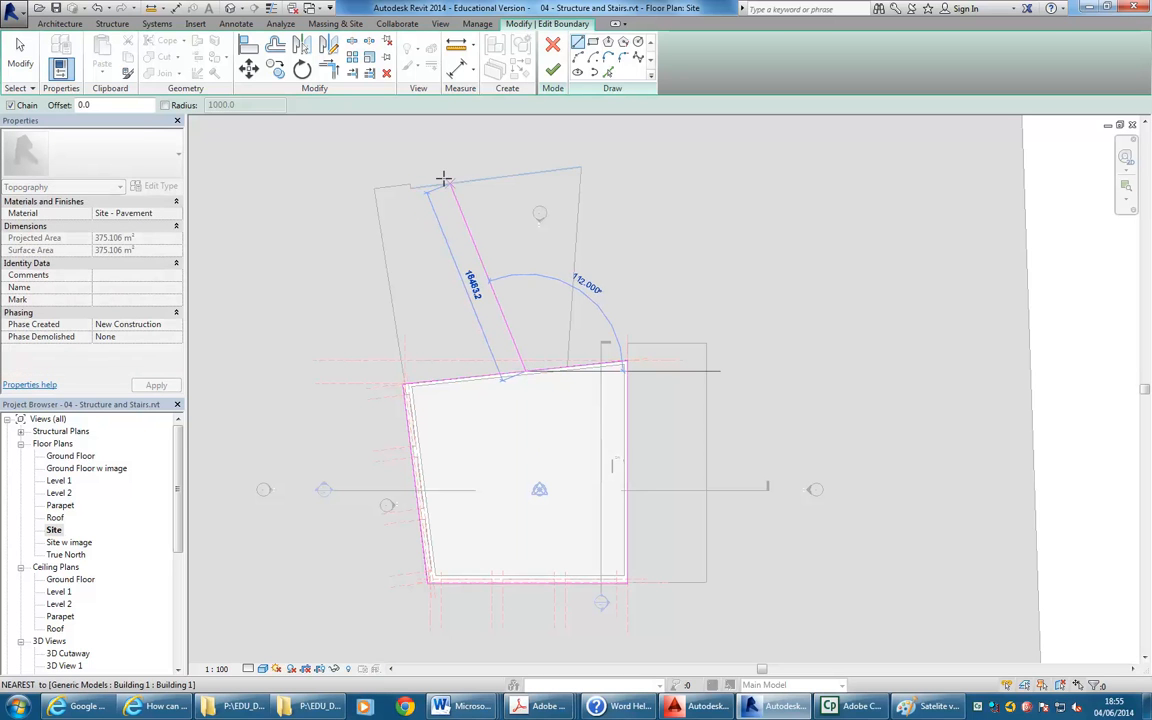
text(7500)
key(Return)
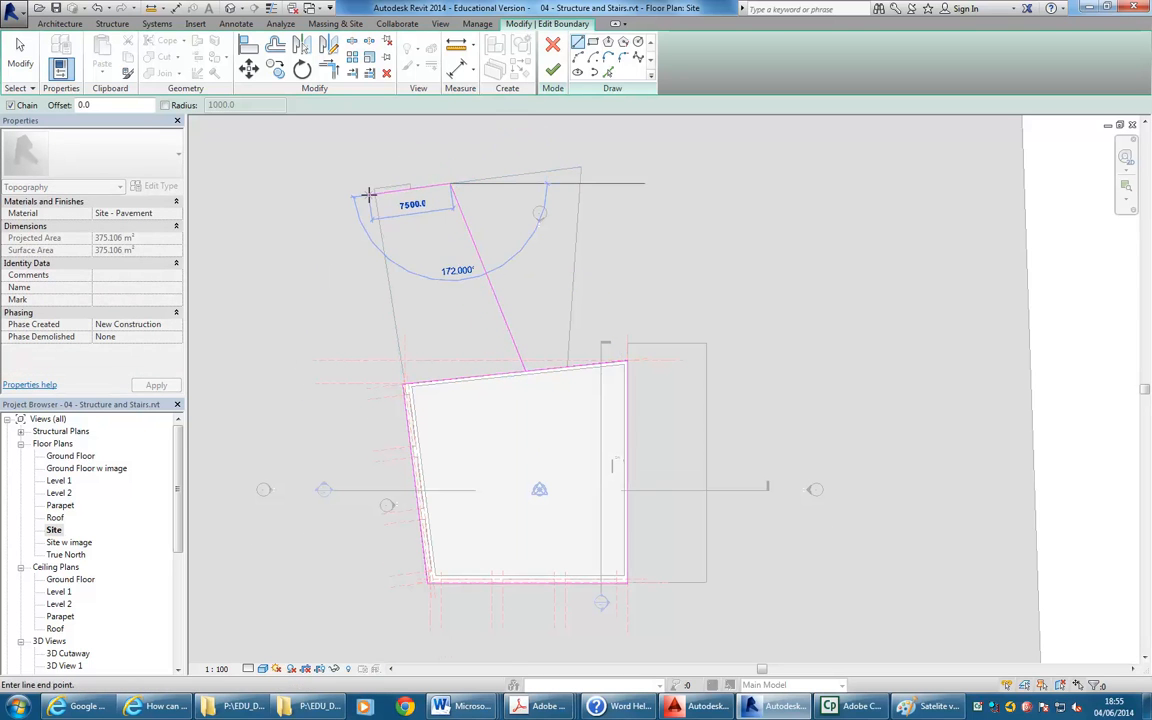
scroll(390, 192, up, 4)
click(390, 192)
scroll(391, 185, down, 4)
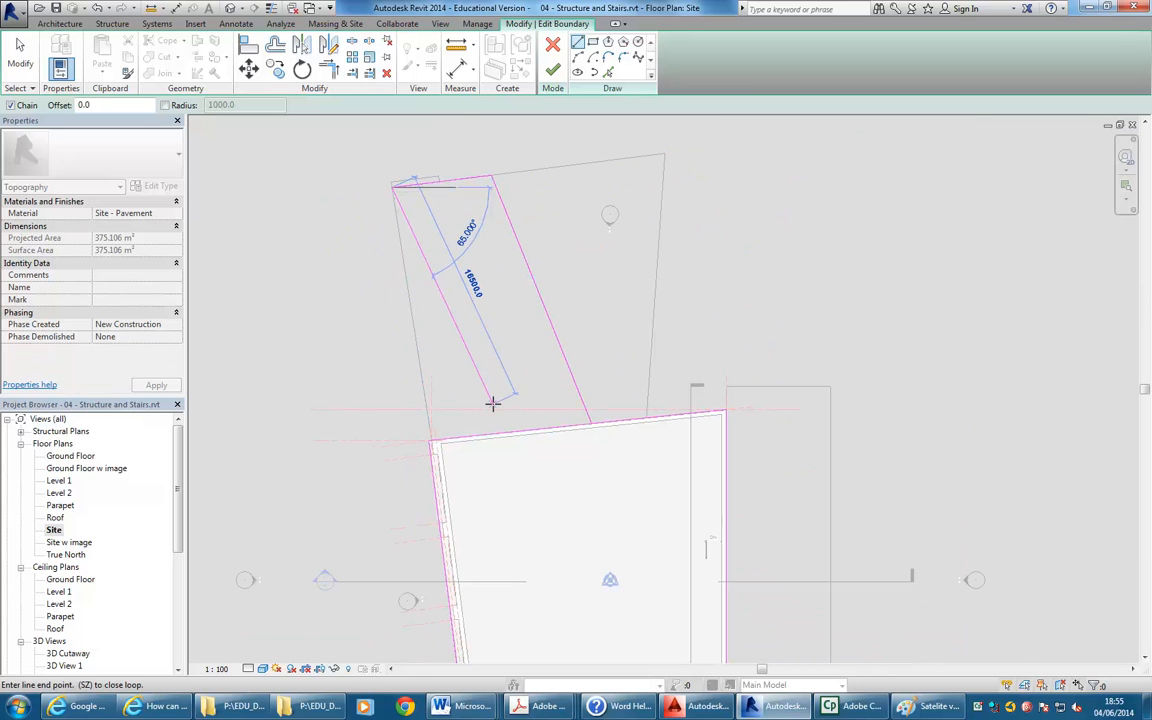
Trim the pavement's rear edge to the diagonal line and extend its slanted west edge to the line at the rear block's far end
click(329, 68)
click(622, 422)
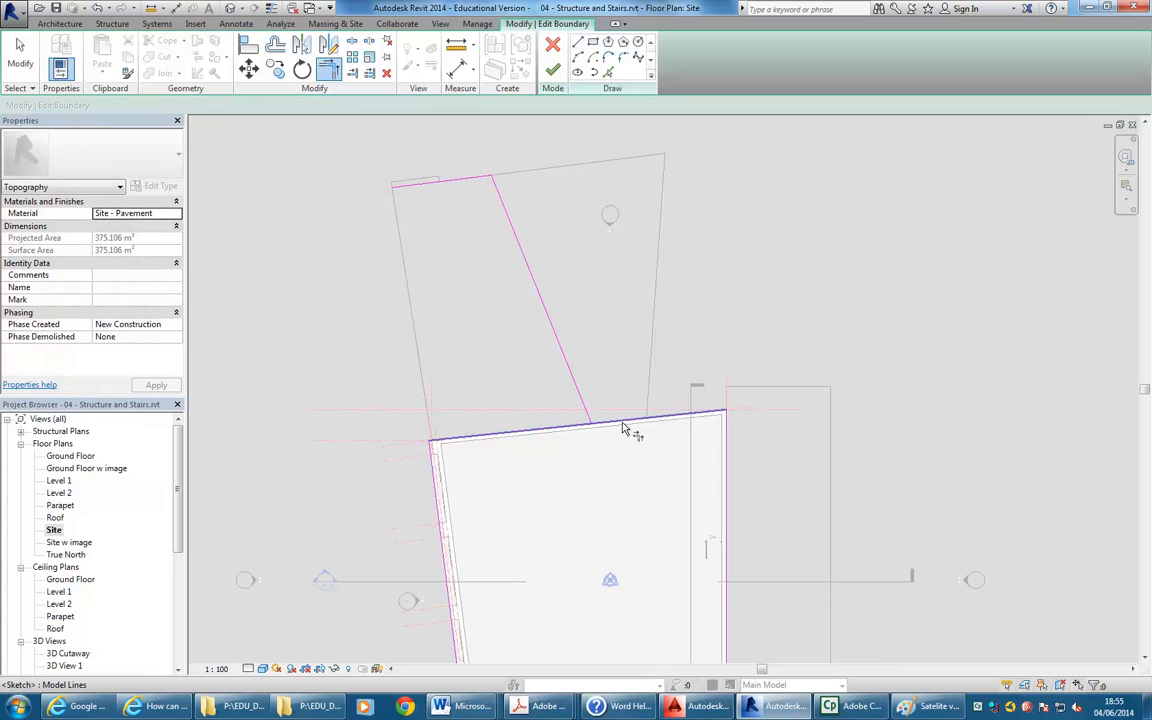
click(587, 417)
click(409, 188)
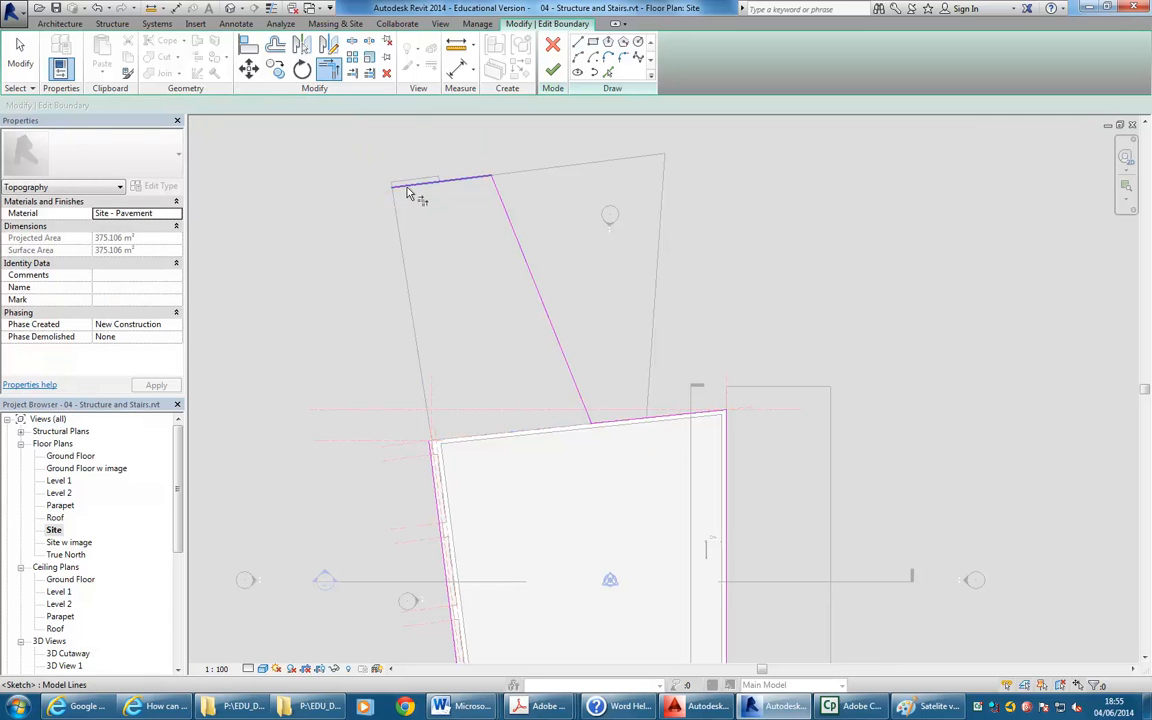
click(442, 481)
scroll(568, 494, down, 2)
scroll(622, 437, up, 3)
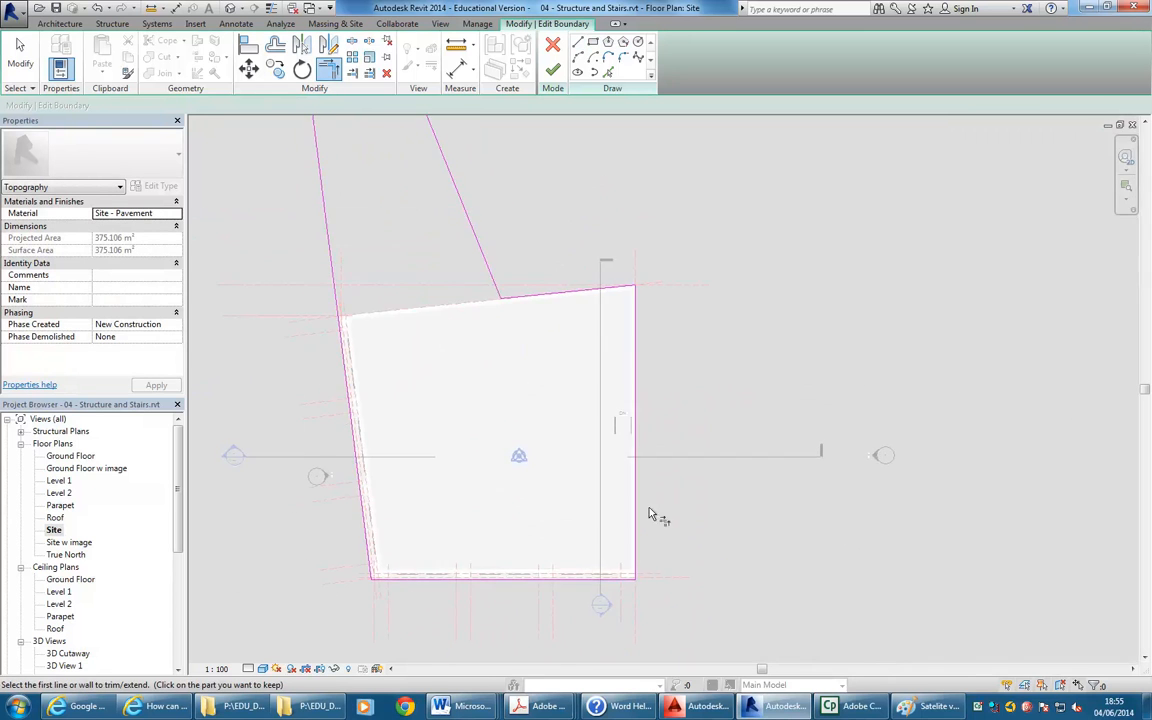
Draw a vertical boundary line inside the east neighbouring block, from the section line down past the block's front edge
click(578, 45)
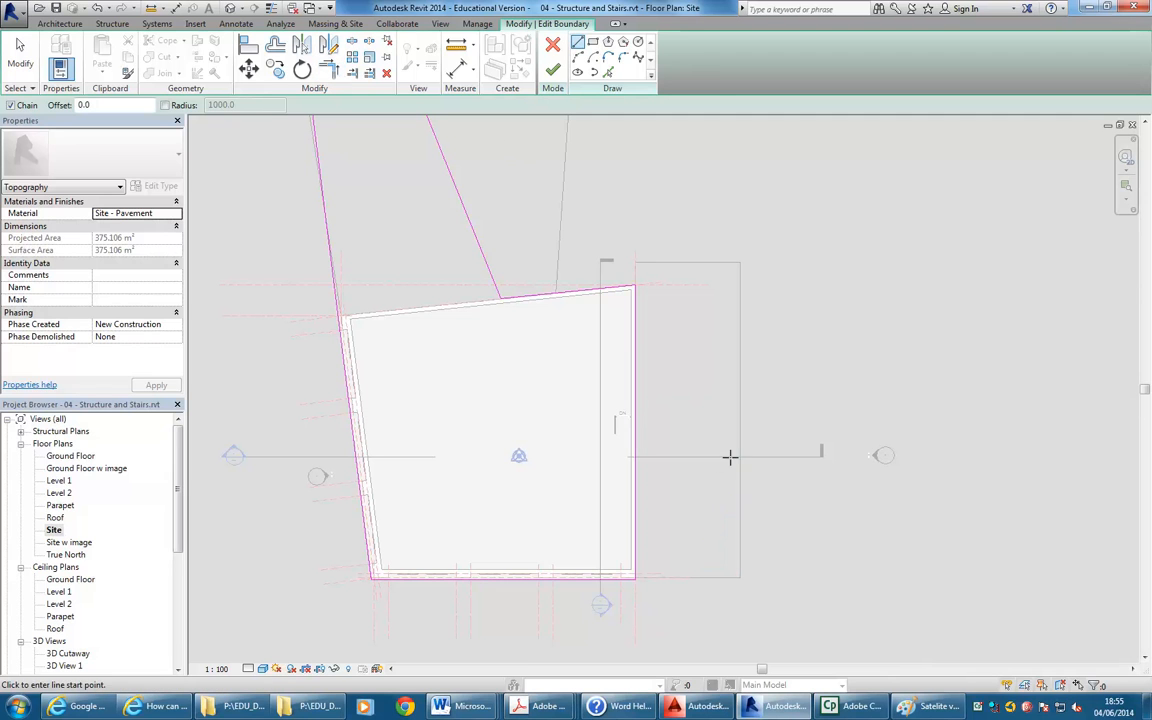
click(730, 457)
click(730, 579)
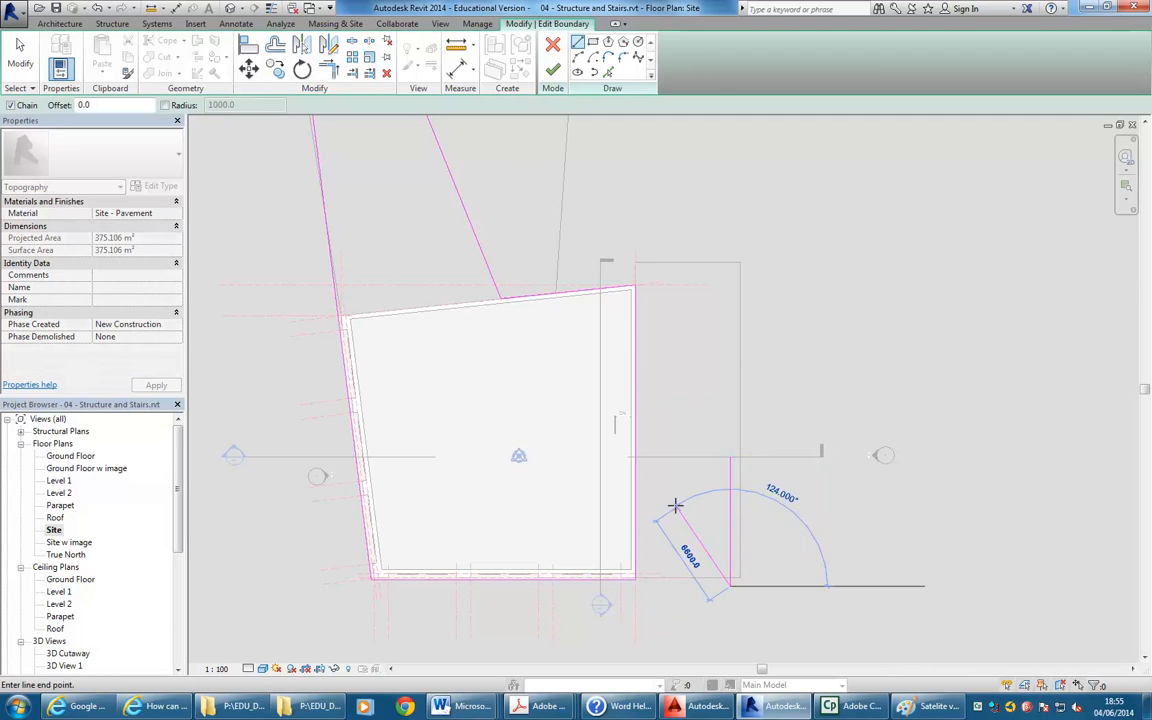
right_click(673, 302)
click(684, 313)
middle_drag(648, 489, 645, 342)
scroll(623, 441, up, 2)
scroll(725, 498, down, 1)
middle_drag(725, 498, 756, 509)
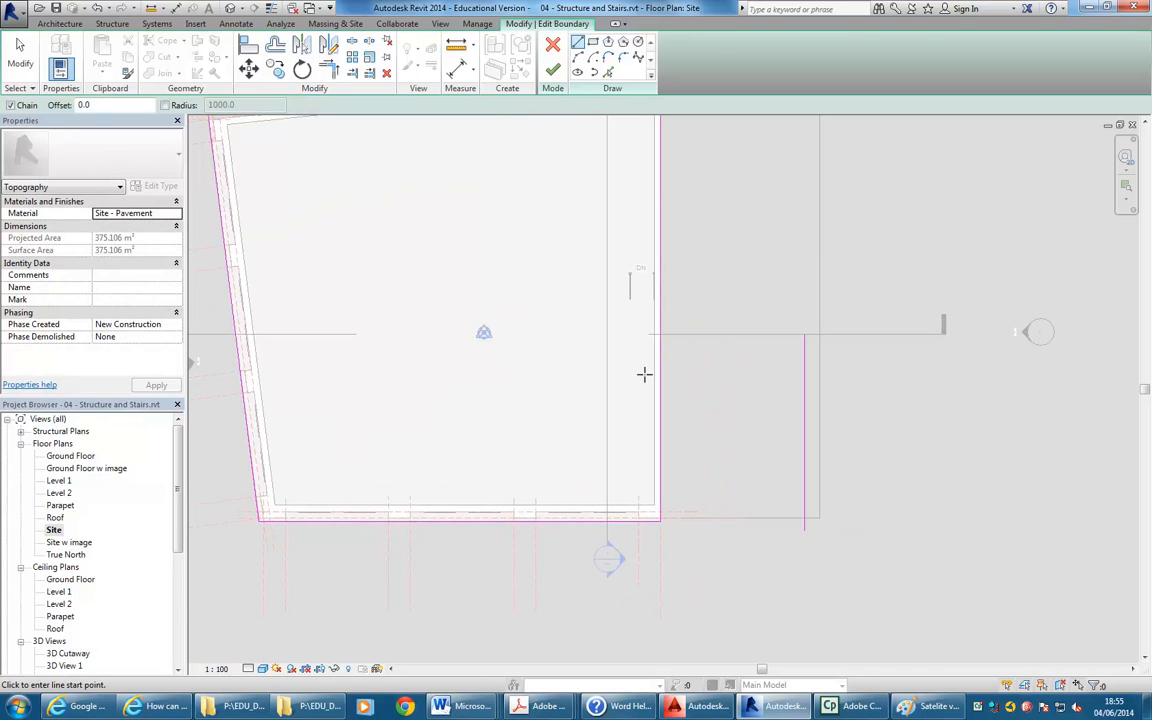
Trim and extend the vertical line in the east block to meet the pavement's front and rear boundary lines at corners
click(331, 67)
click(808, 452)
click(622, 519)
scroll(699, 414, down, 2)
middle_drag(699, 414, 640, 504)
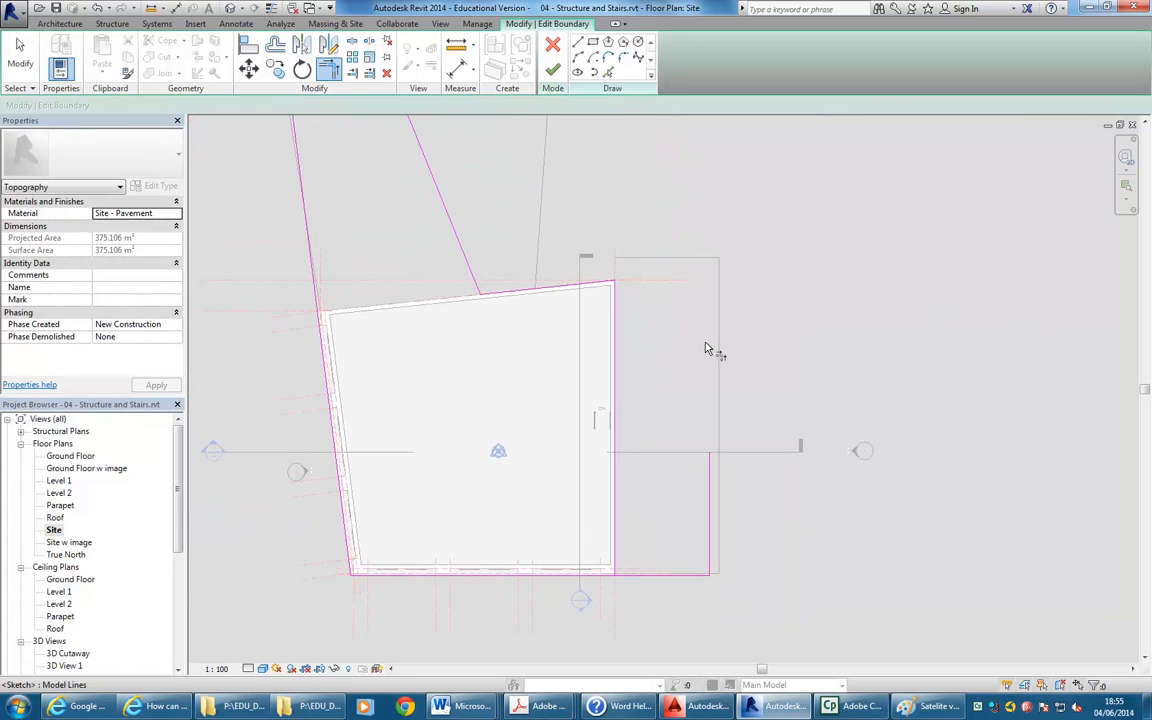
click(575, 285)
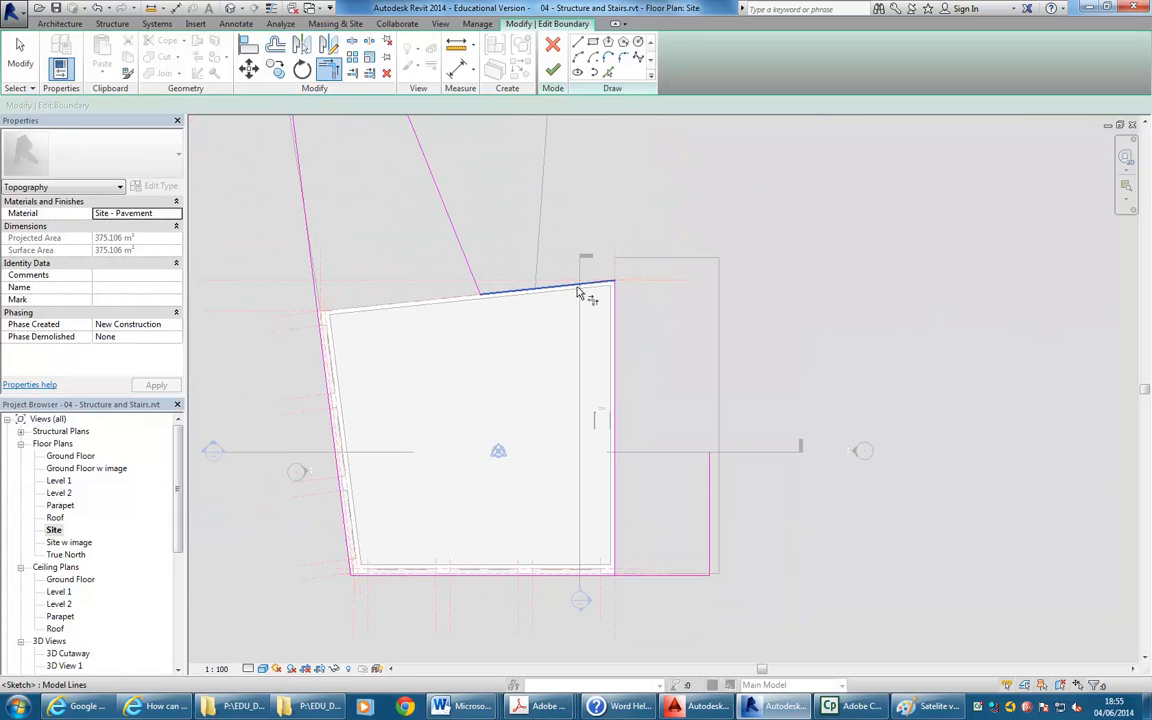
click(709, 466)
Delete the old pavement boundary line between the main building and the east neighbouring block
key(Escape)
click(616, 390)
key(Delete)
middle_drag(620, 517, 660, 493)
scroll(655, 516, up, 2)
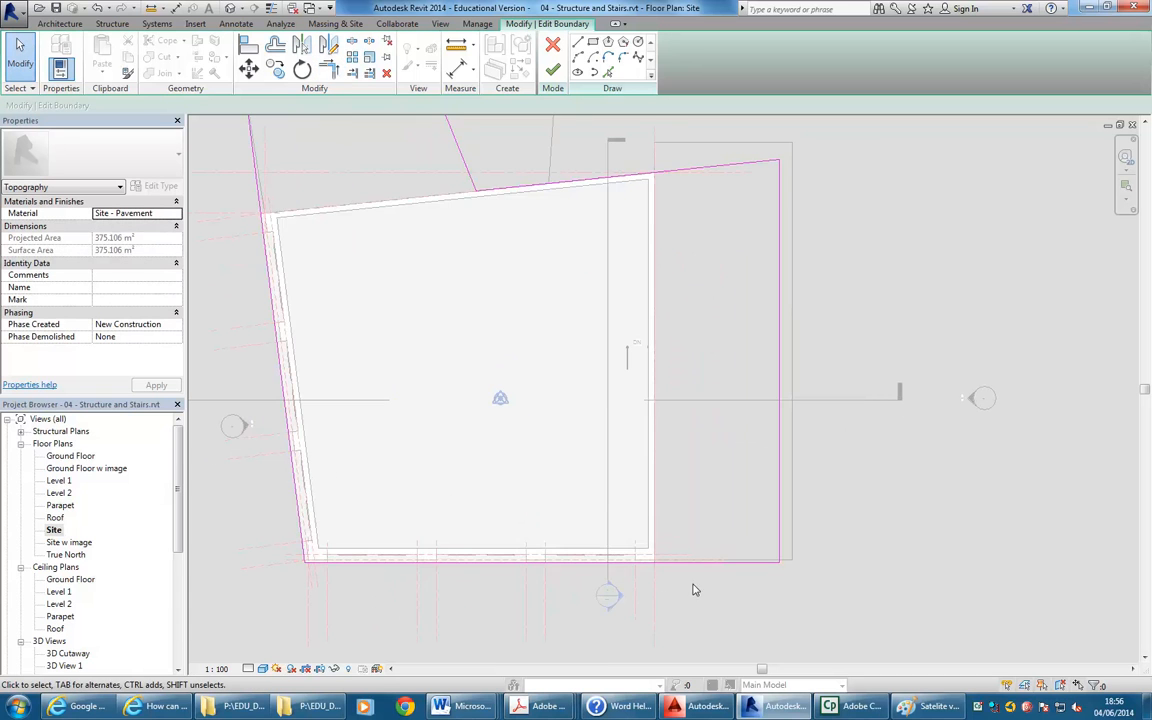
Nudge the pavement's front boundary line outward, away from the main building's front wall
scroll(665, 580, up, 3)
click(631, 553)
key(Down)
key(Down)
key(Down)
key(Down)
key(Down)
key(Down)
key(Down)
key(Down)
scroll(564, 378, down, 2)
middle_drag(600, 400, 794, 491)
key(Down)
Nudge the pavement's slanted west boundary line outward, away from the main building and the rear block
middle_drag(725, 474, 706, 485)
scroll(513, 418, down, 1)
mouse_move(495, 443)
middle_down()
mouse_move(419, 499)
mouse_move(442, 511)
mouse_move(382, 507)
middle_up()
scroll(384, 490, down, 3)
click(329, 499)
key(Left)
key(Left)
key(Left)
key(Left)
key(Escape)
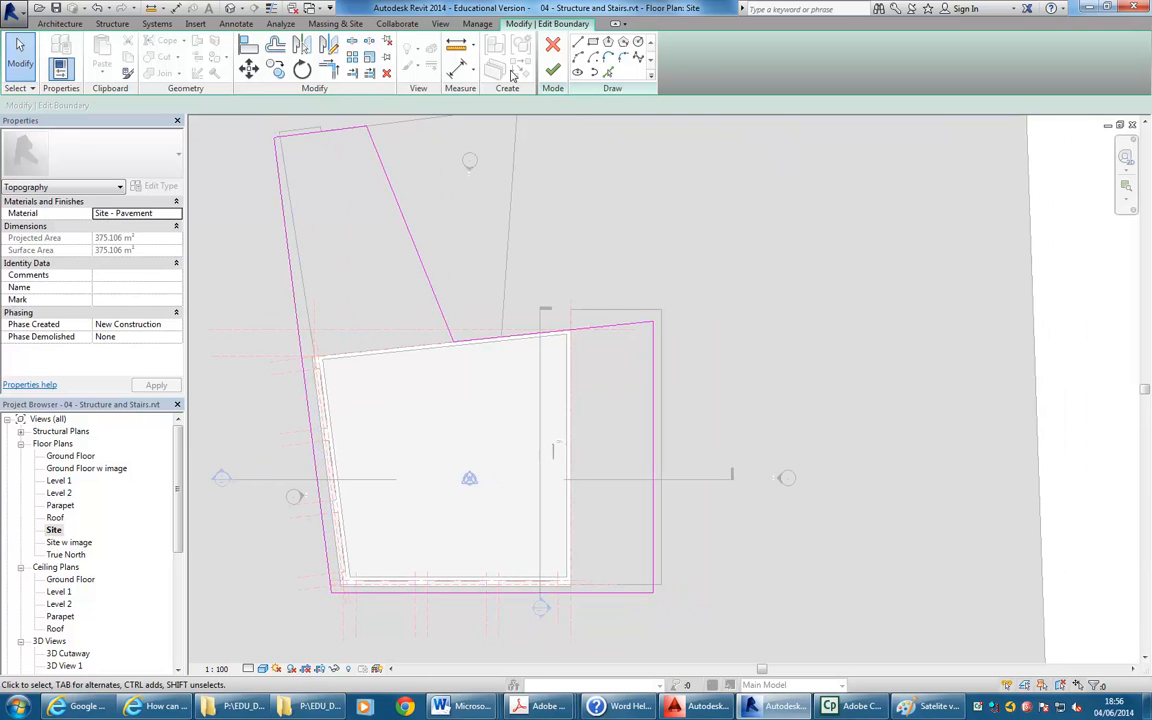
Finish the pavement subregion's boundary edit and check the new pavement strips in plan
click(552, 69)
click(270, 303)
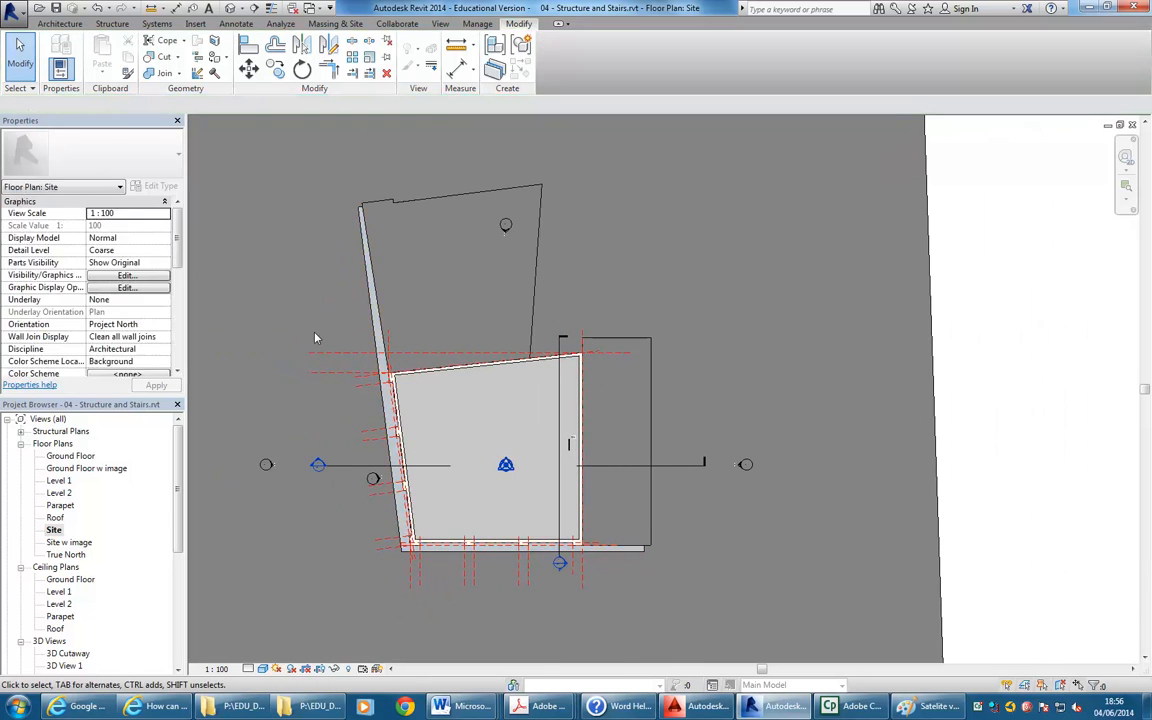
scroll(370, 441, up, 2)
scroll(370, 441, down, 3)
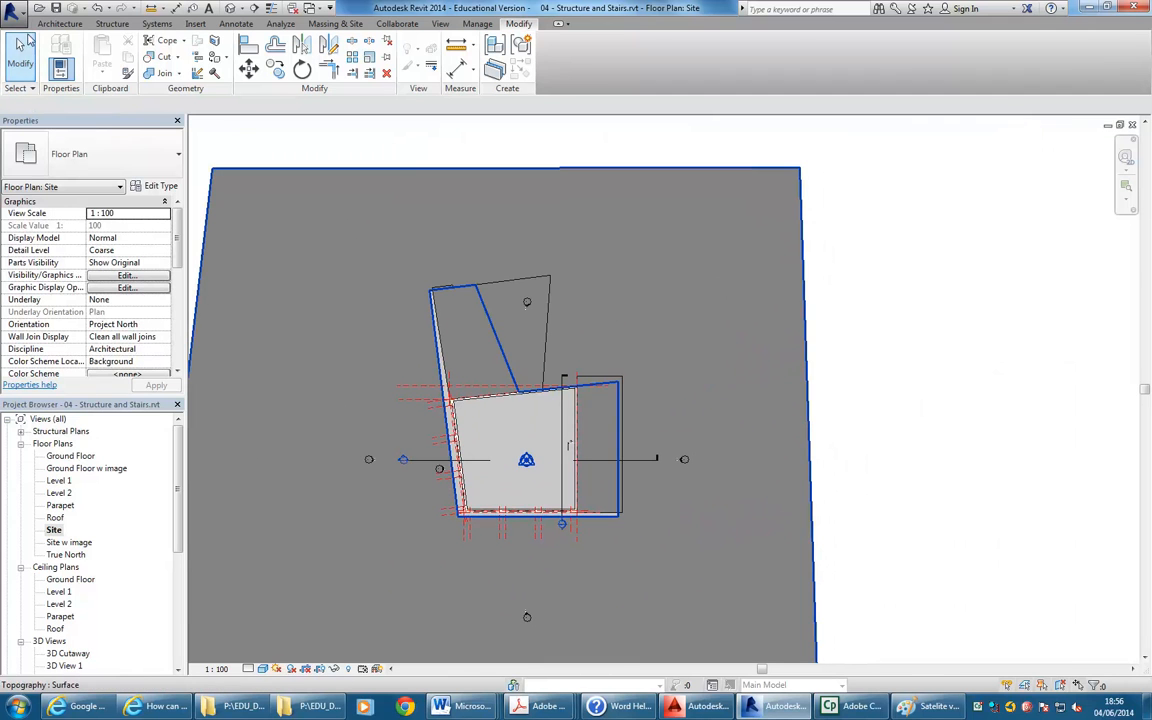
Open the site toposurface's material selection and duplicate Site - Pavement as a new material named Site - Tarmac
click(60, 23)
middle_drag(720, 302, 762, 298)
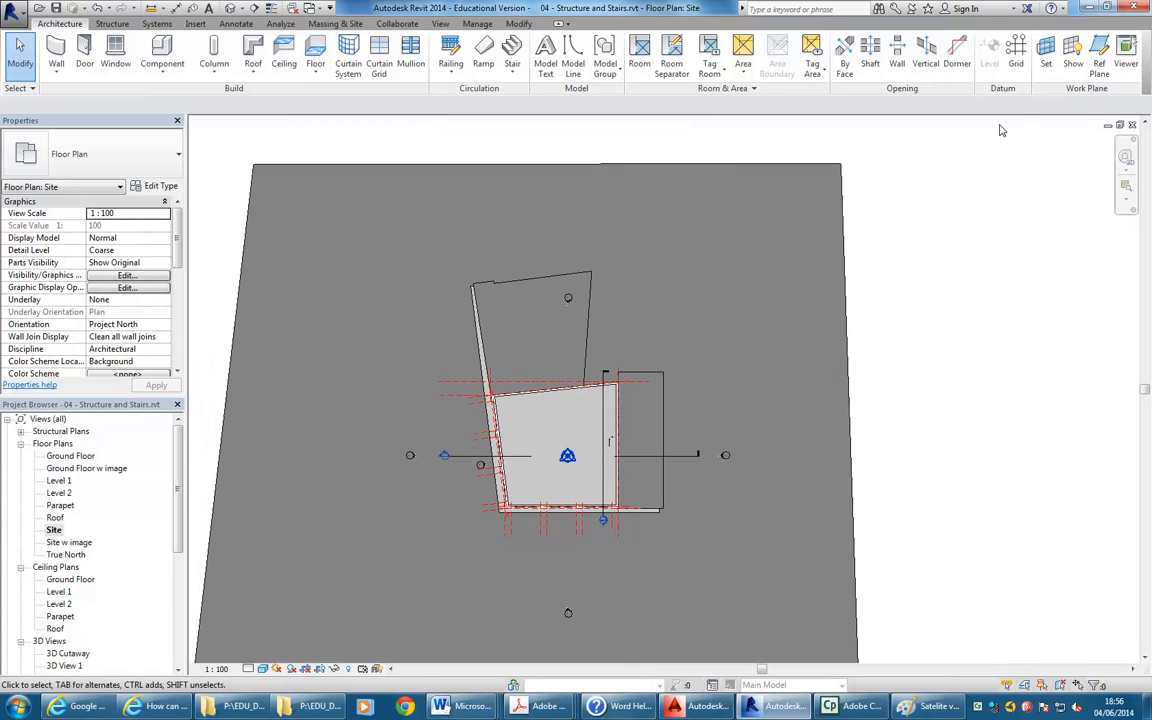
click(620, 167)
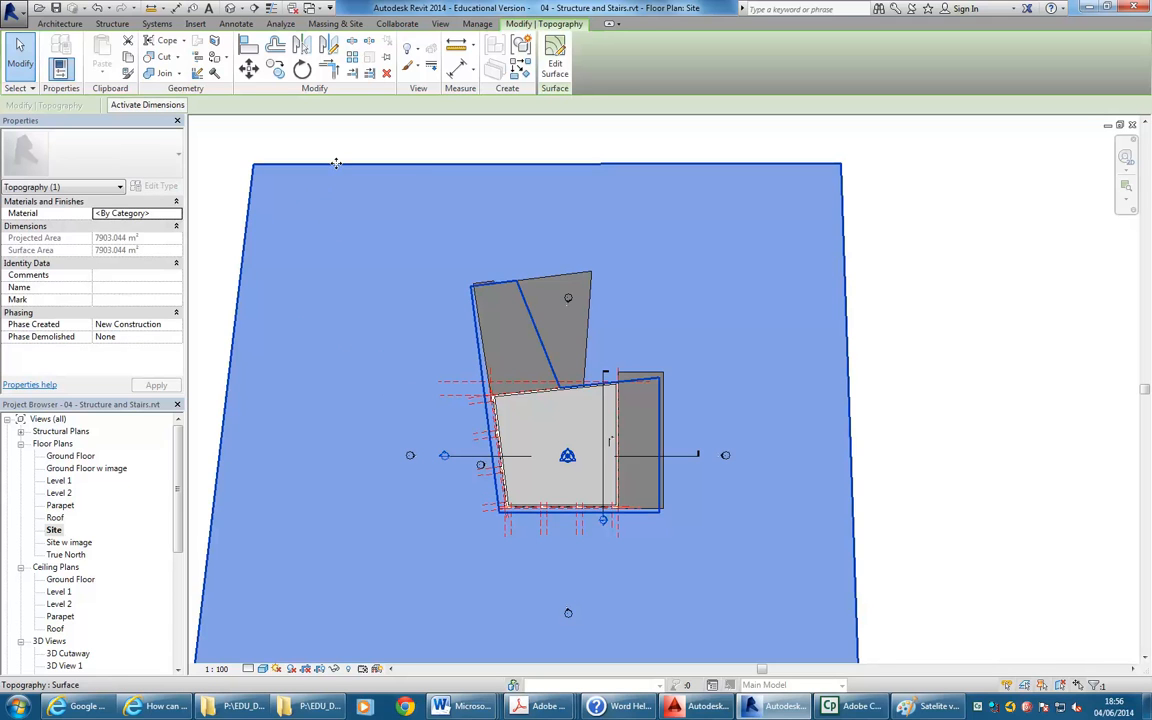
click(178, 213)
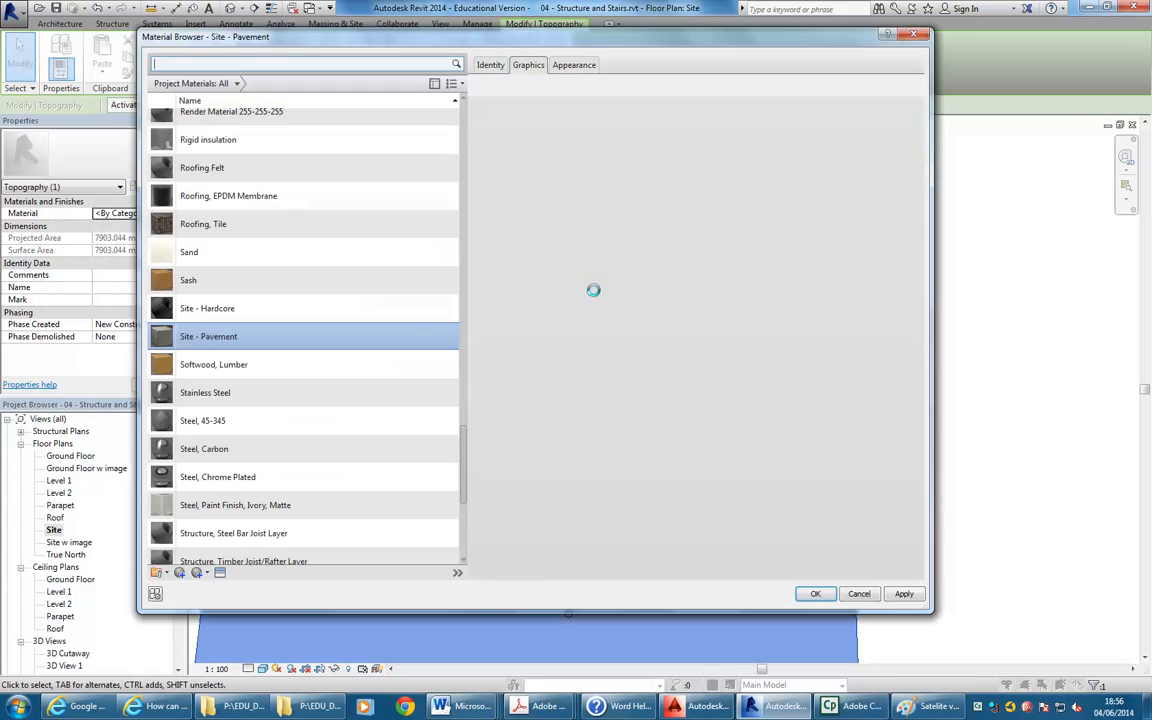
right_click(212, 338)
click(246, 357)
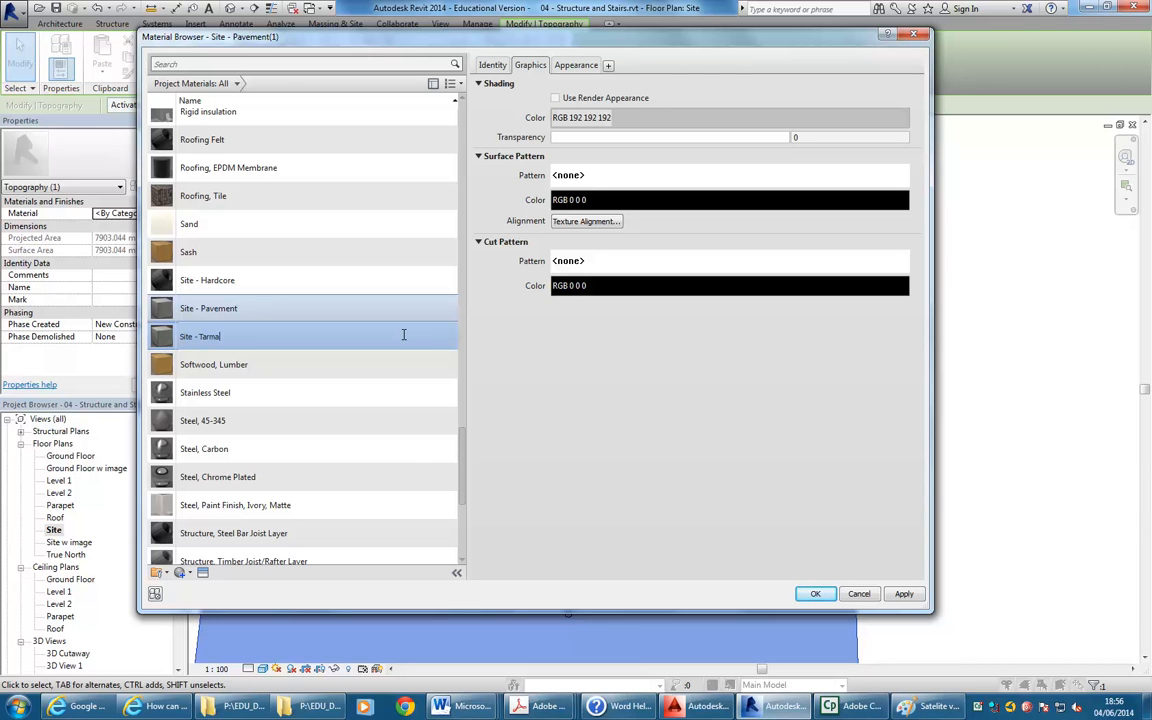
key(Return)
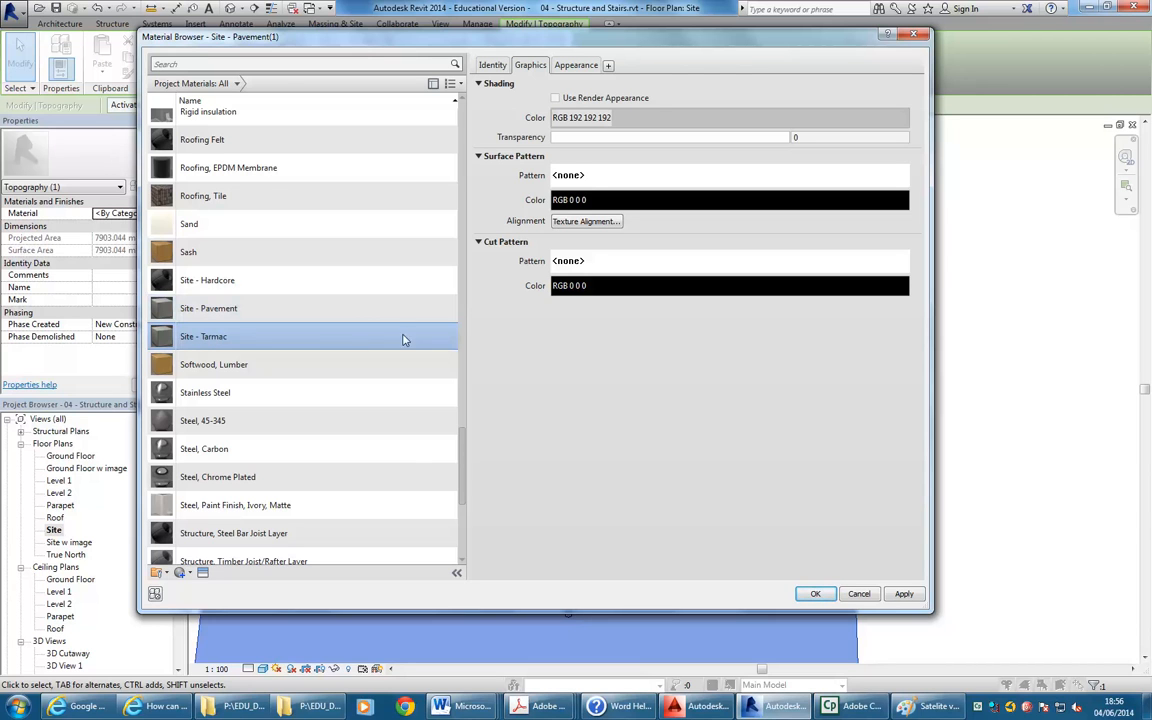
Replace the Site - Tarmac material's appearance asset with Aggregate - High
click(585, 66)
click(893, 86)
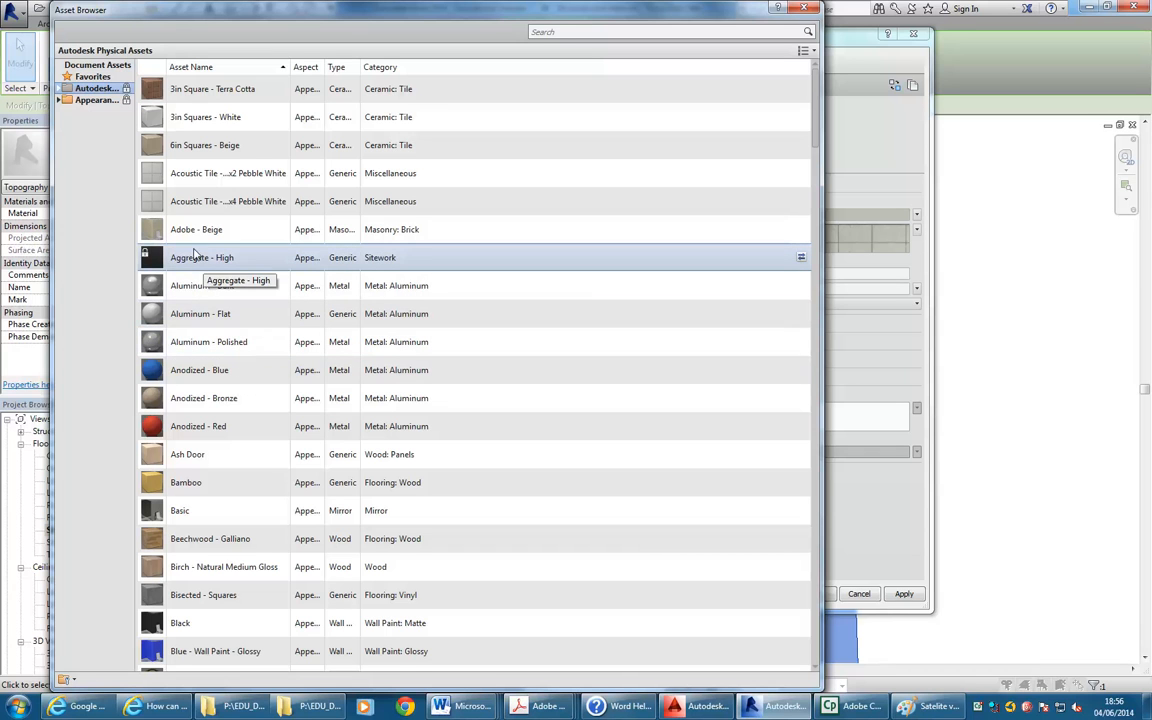
double_click(197, 260)
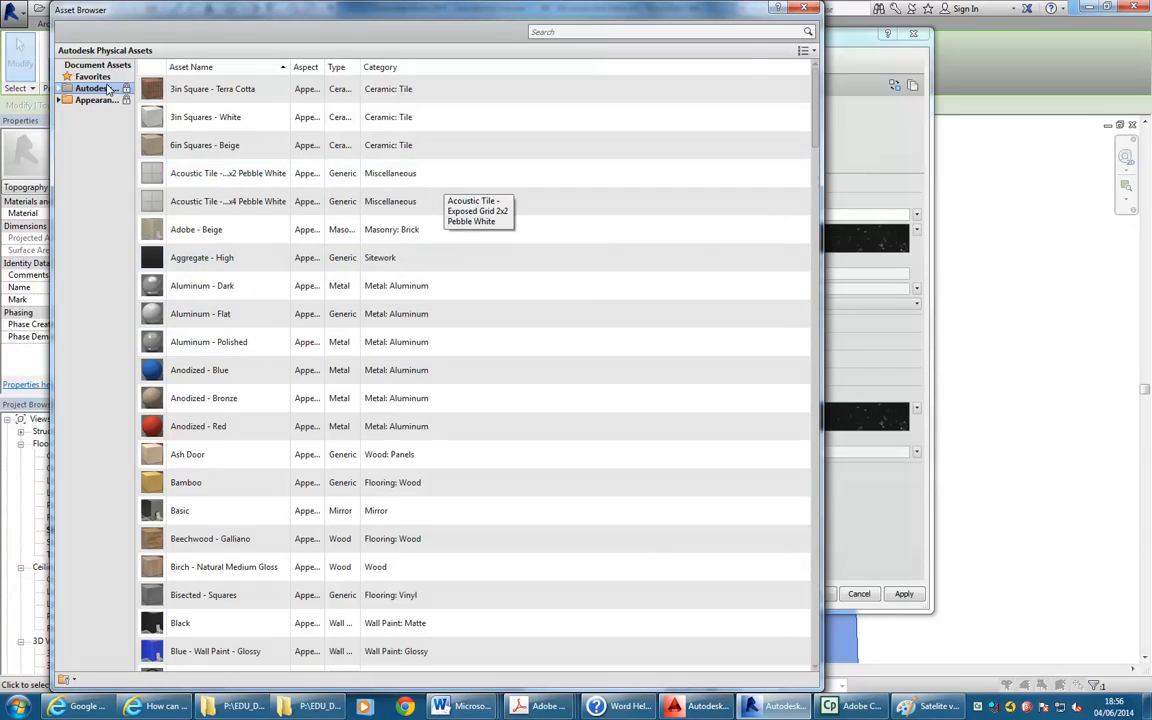
click(807, 9)
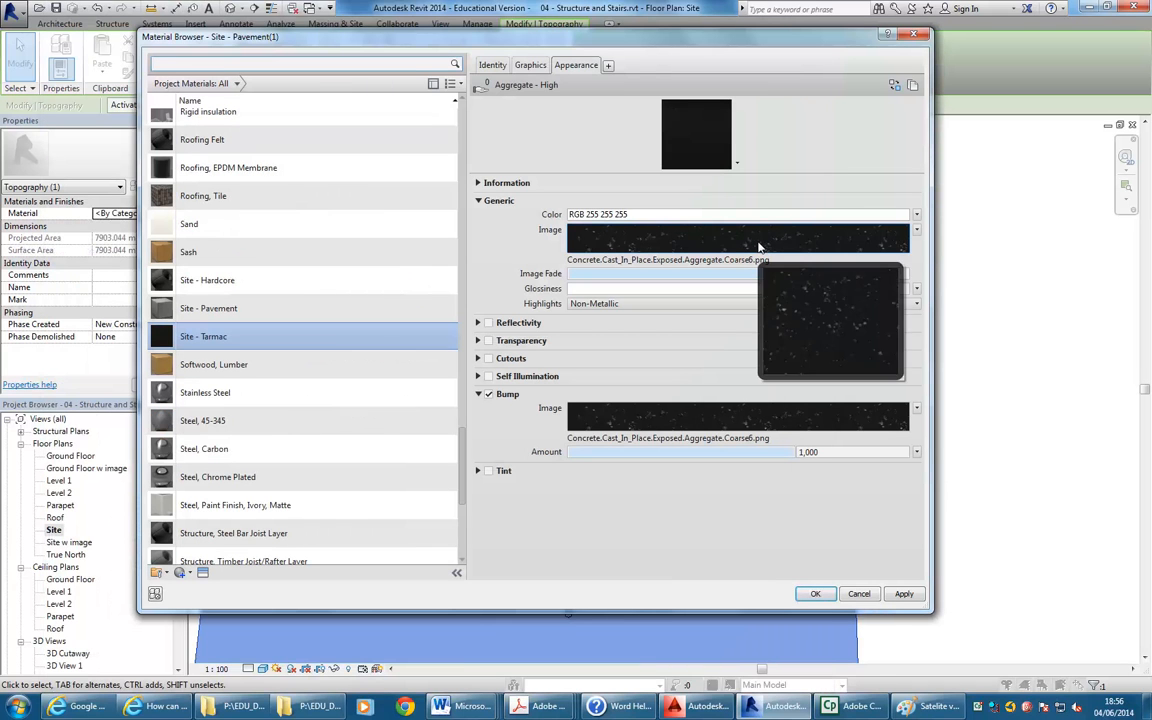
Turn off the render appearance for Site - Tarmac's shading and set its shading colour to grey RGB 99 97 97
click(530, 66)
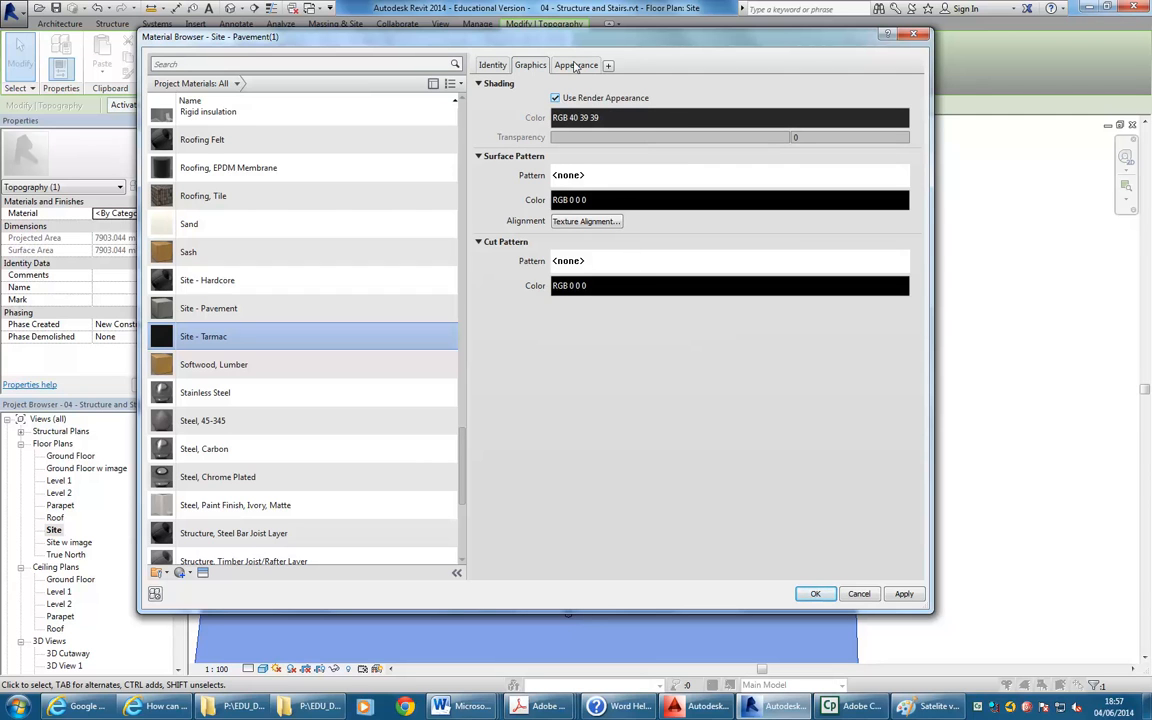
click(555, 98)
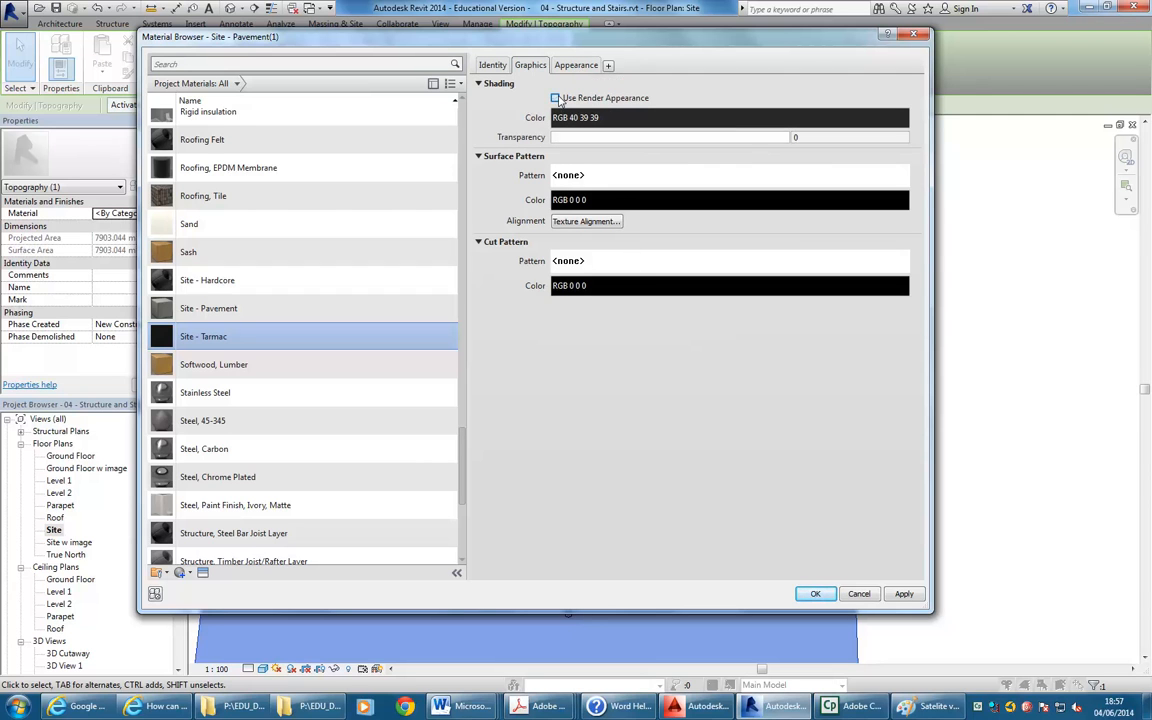
click(640, 117)
drag(690, 335, 690, 300)
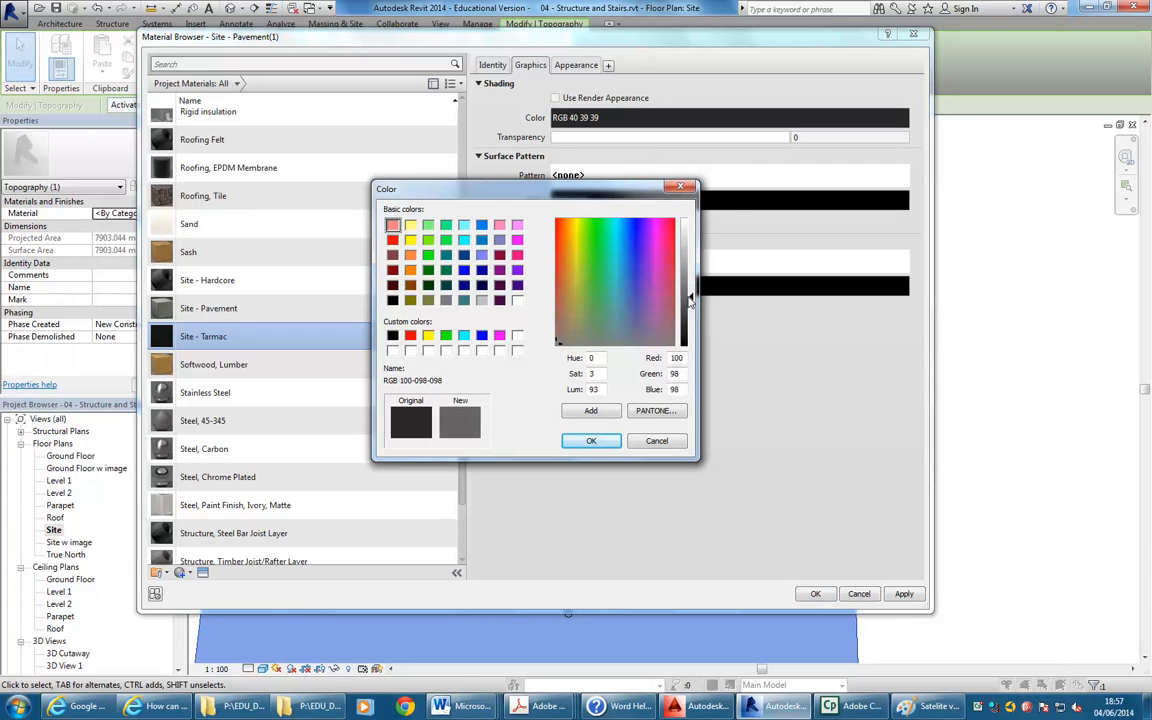
click(592, 440)
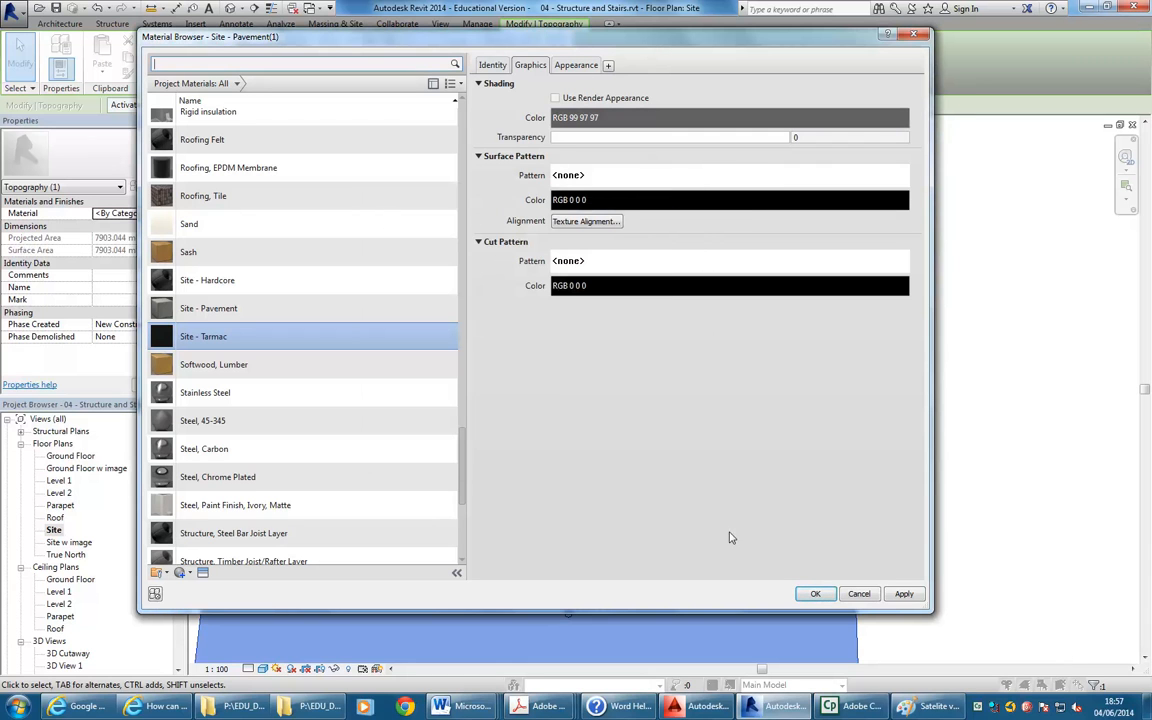
Check the Site - Tarmac appearance settings, apply the material to the toposurface and clear the selection
click(578, 65)
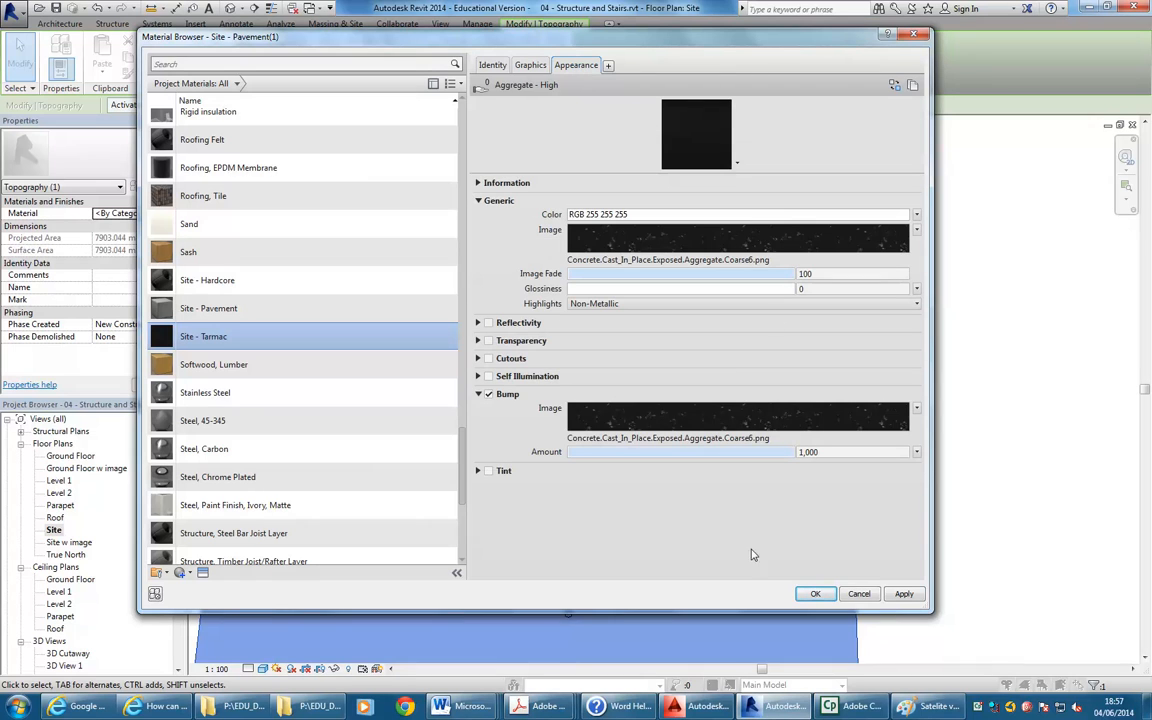
click(812, 595)
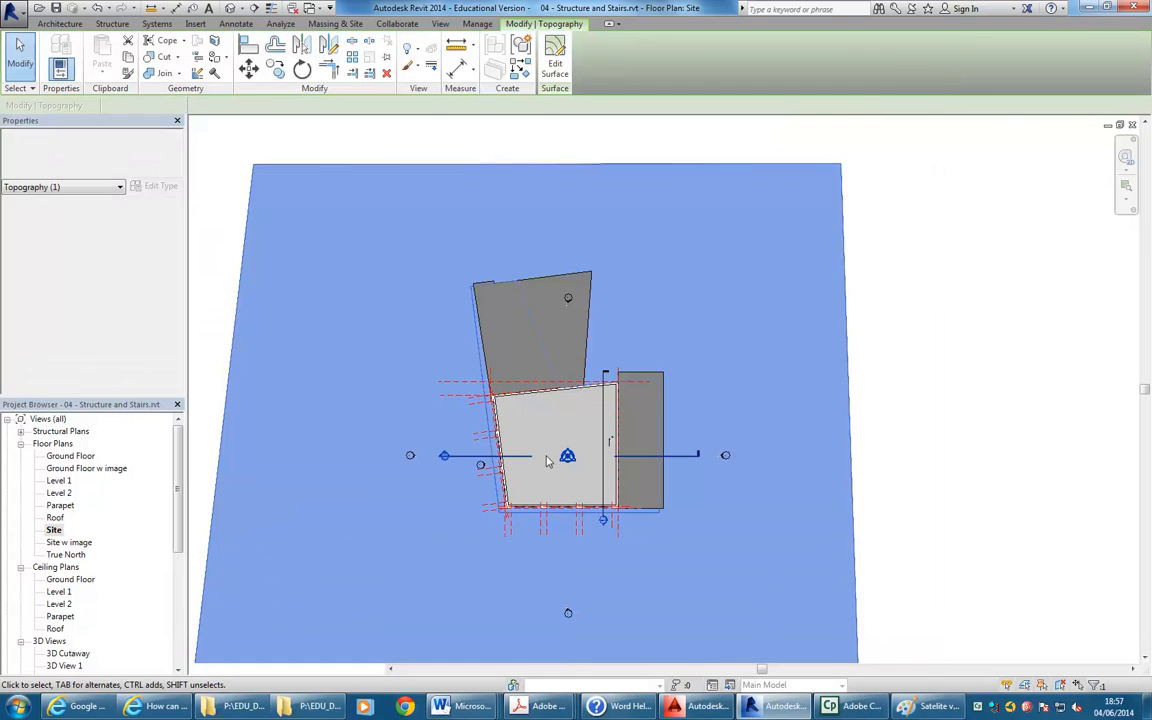
click(928, 481)
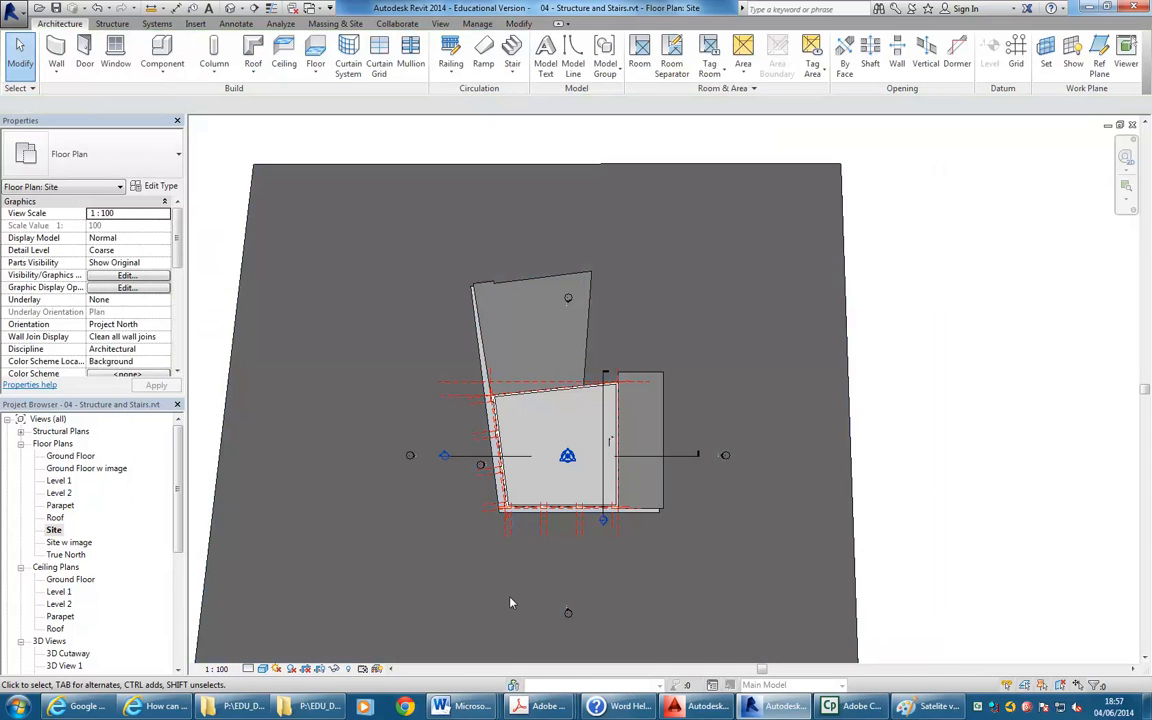
Open the pavement subregion's boundary for editing and offset its long Dwyer St edge slightly outwards to widen the pavement
middle_drag(458, 314, 509, 303)
scroll(519, 327, up, 1)
middle_drag(500, 378, 464, 340)
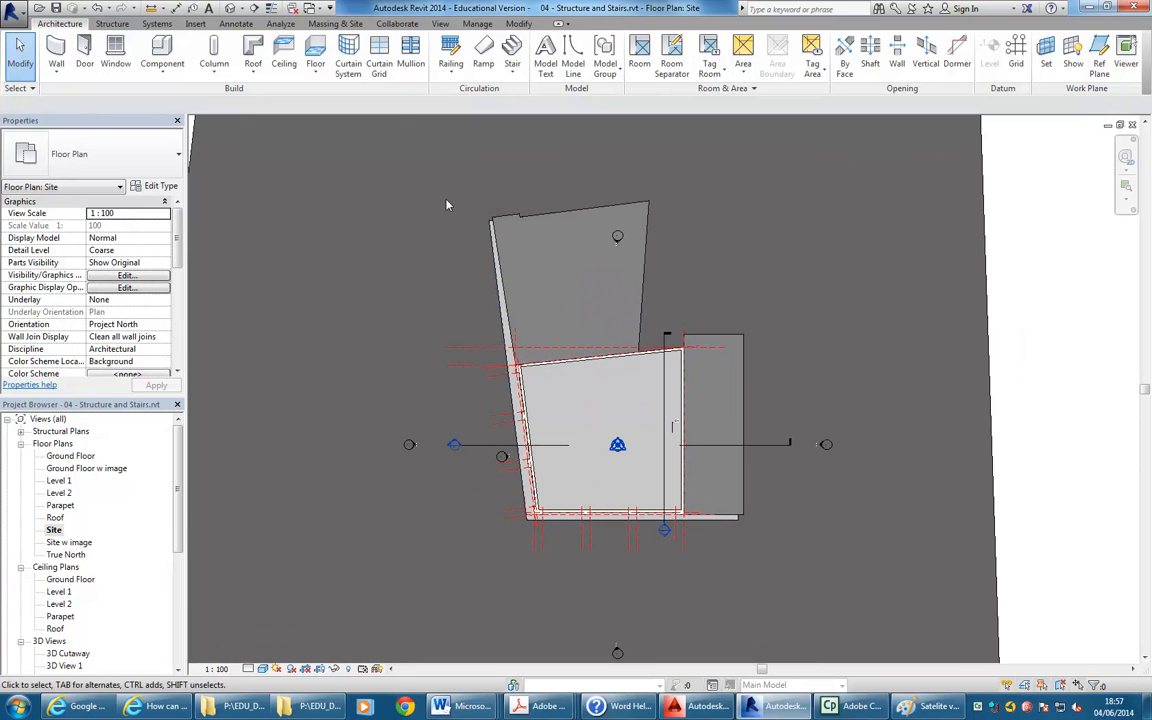
double_click(500, 310)
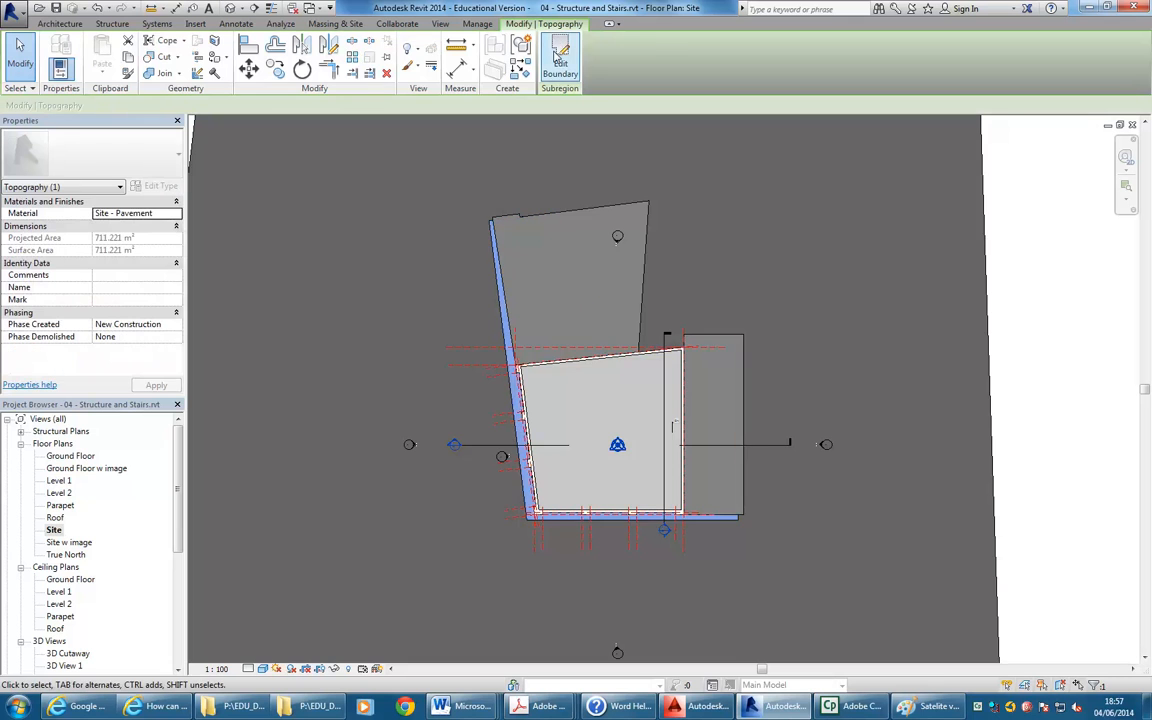
click(486, 214)
scroll(478, 205, up, 3)
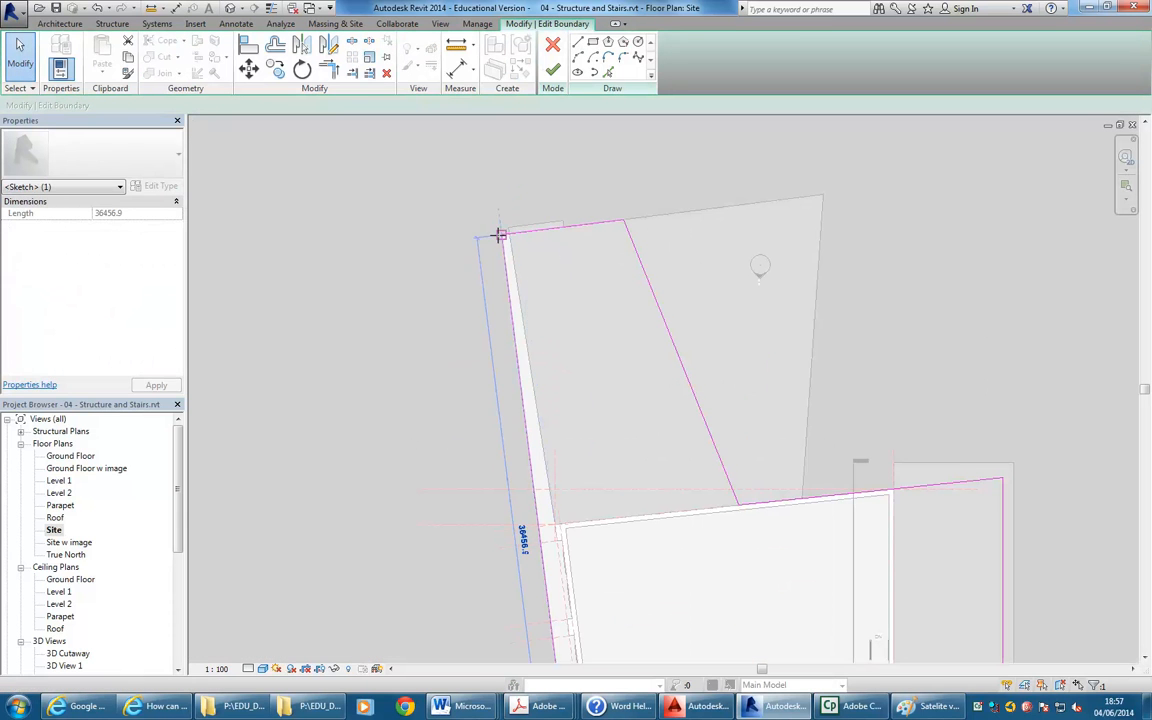
click(490, 236)
Trim the pavement's short upper edge and the moved street edge to a corner and finish the boundary edit
click(328, 68)
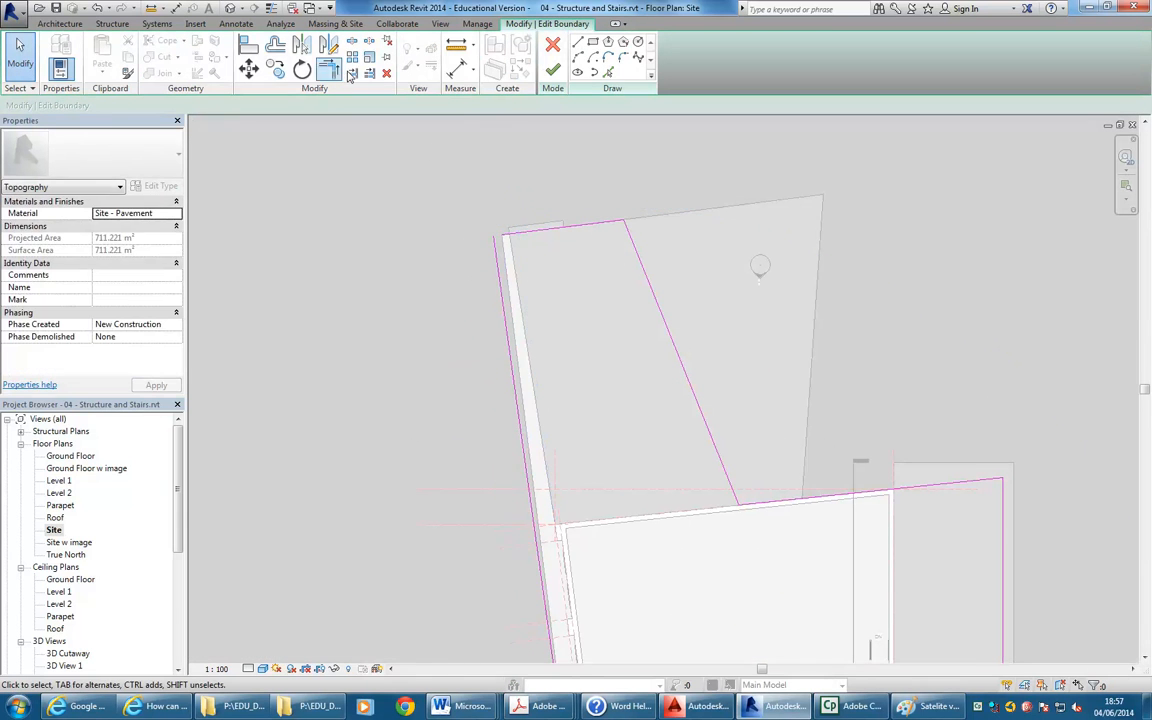
click(522, 233)
click(497, 267)
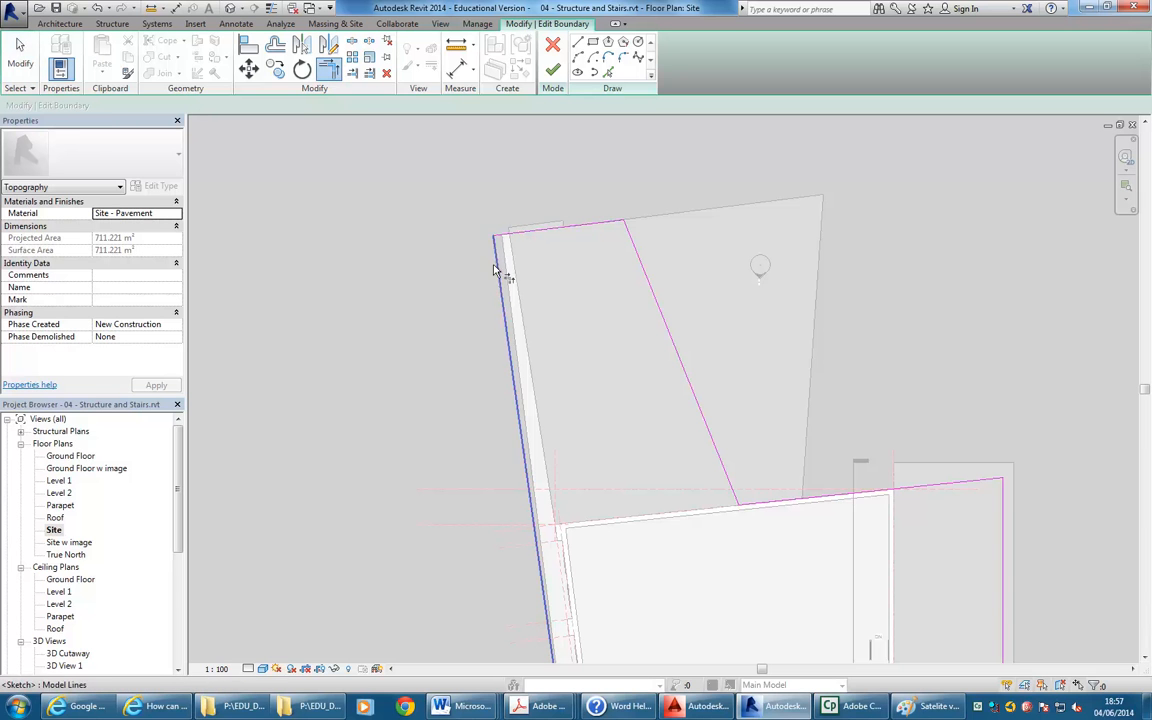
scroll(370, 319, down, 3)
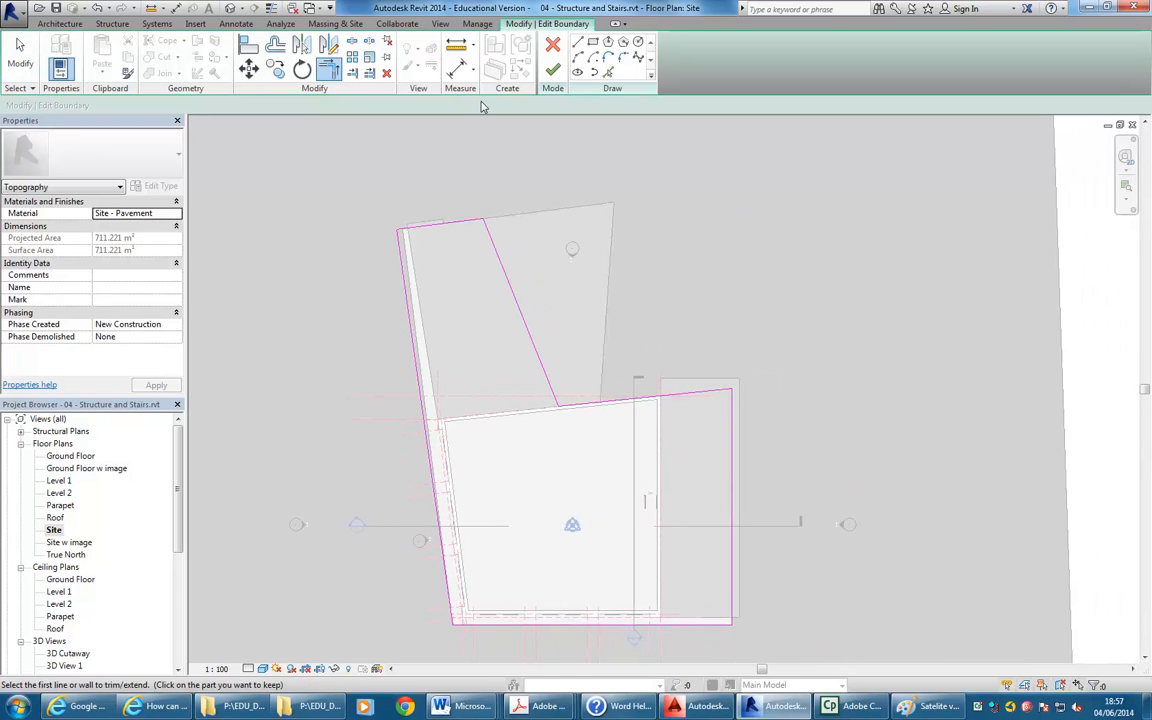
click(552, 70)
scroll(373, 300, down, 2)
scroll(373, 300, up, 2)
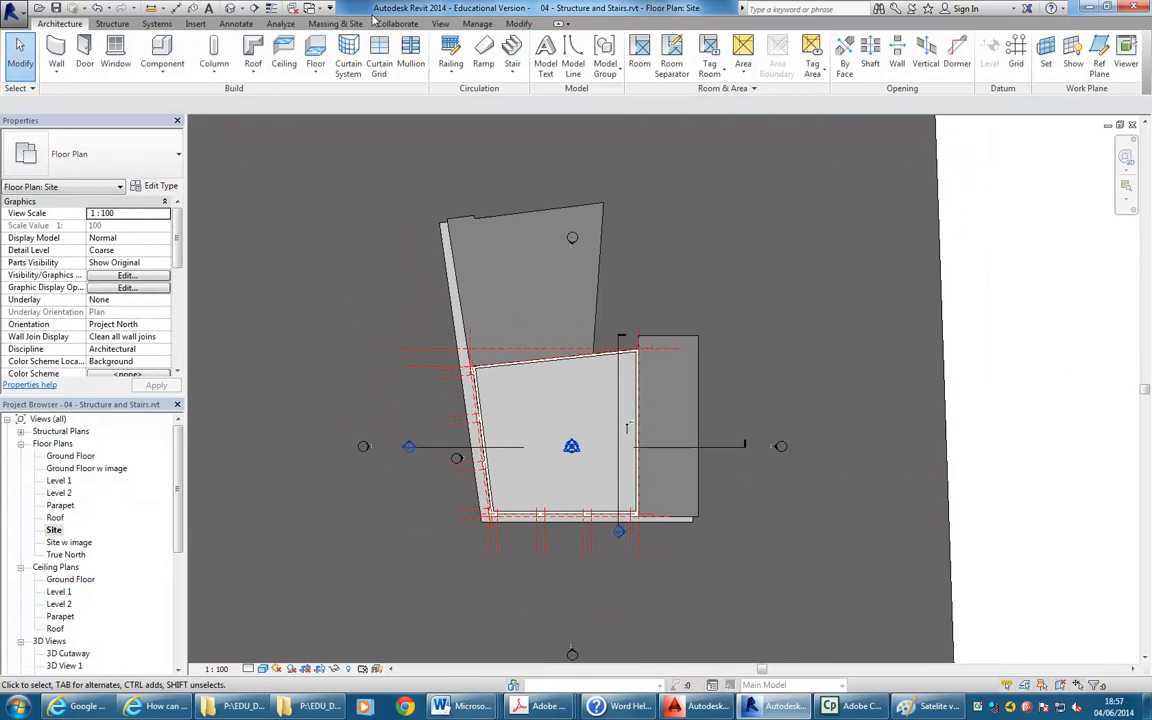
Start a new subregion and sketch a boundary line about 36.9 m long across the street, roughly parallel to the existing pavement
click(335, 23)
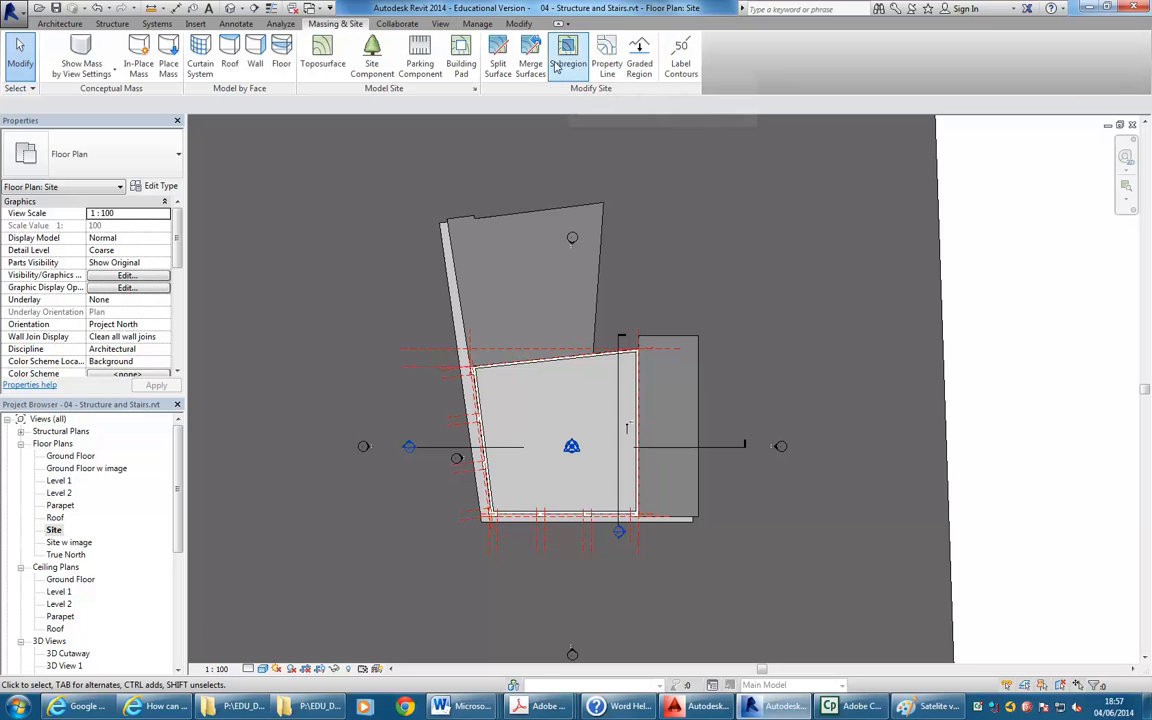
click(567, 57)
middle_drag(528, 281, 605, 261)
scroll(466, 217, up, 1)
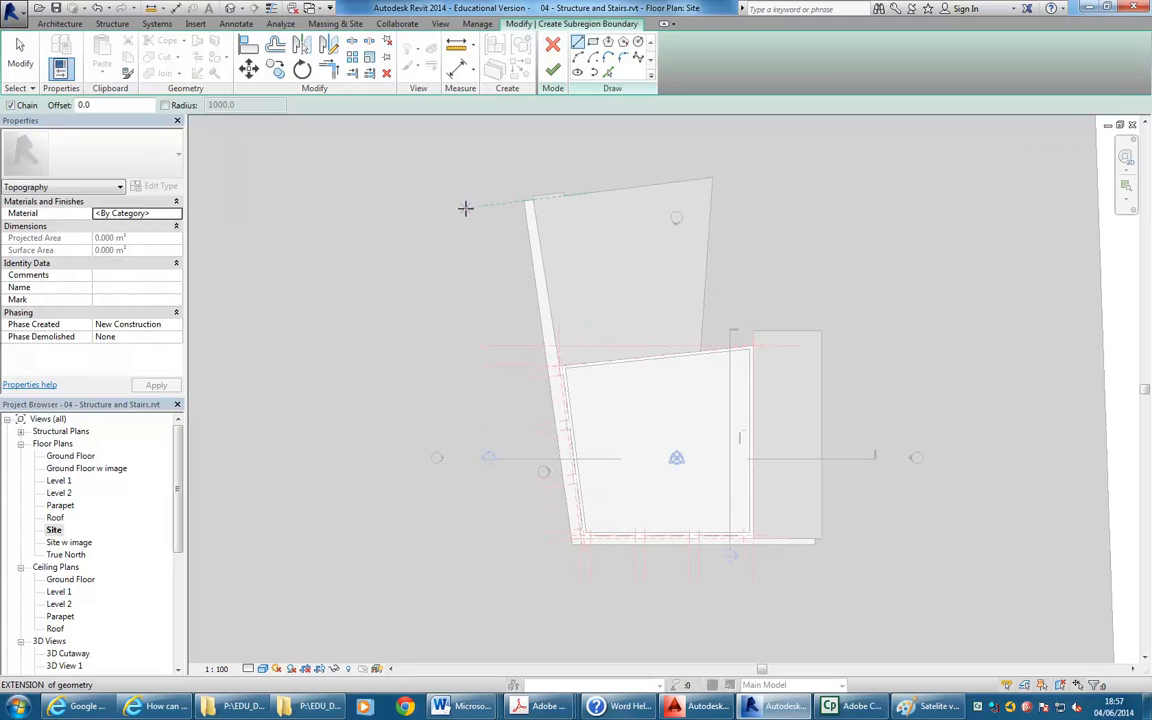
click(466, 207)
click(519, 555)
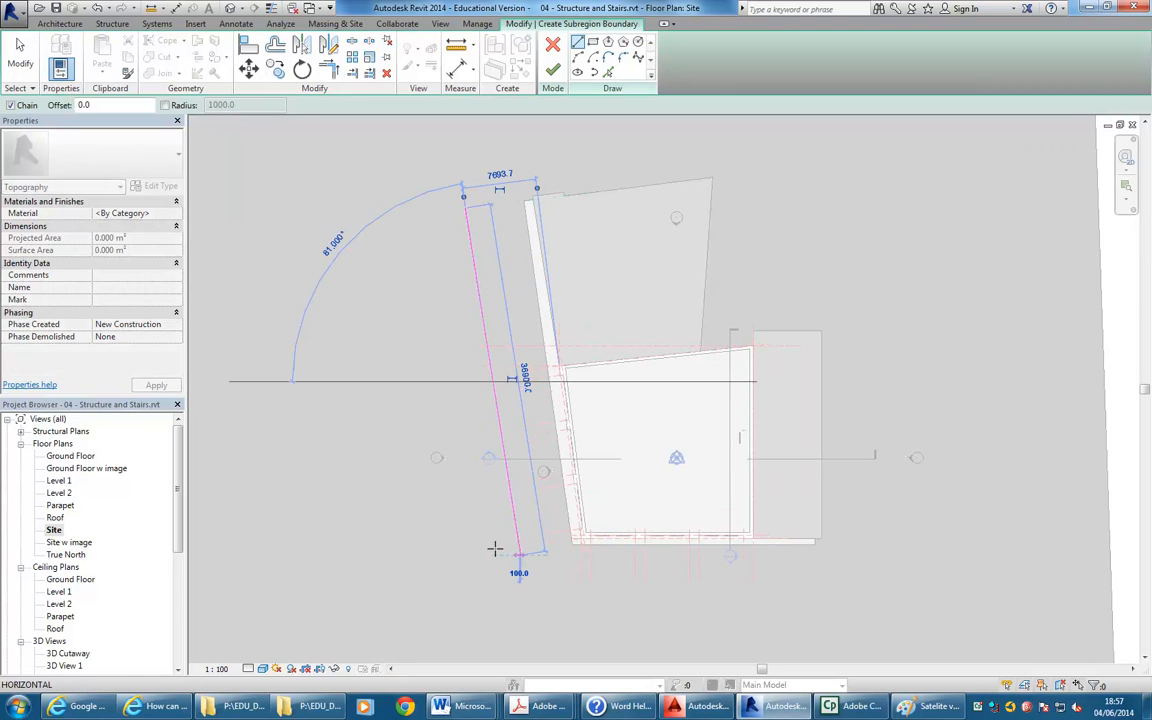
Open the Site w image floor plan and adjust both ends of the sketched line to follow Dwyer St's far kerb, about 32.8 m long
double_click(69, 542)
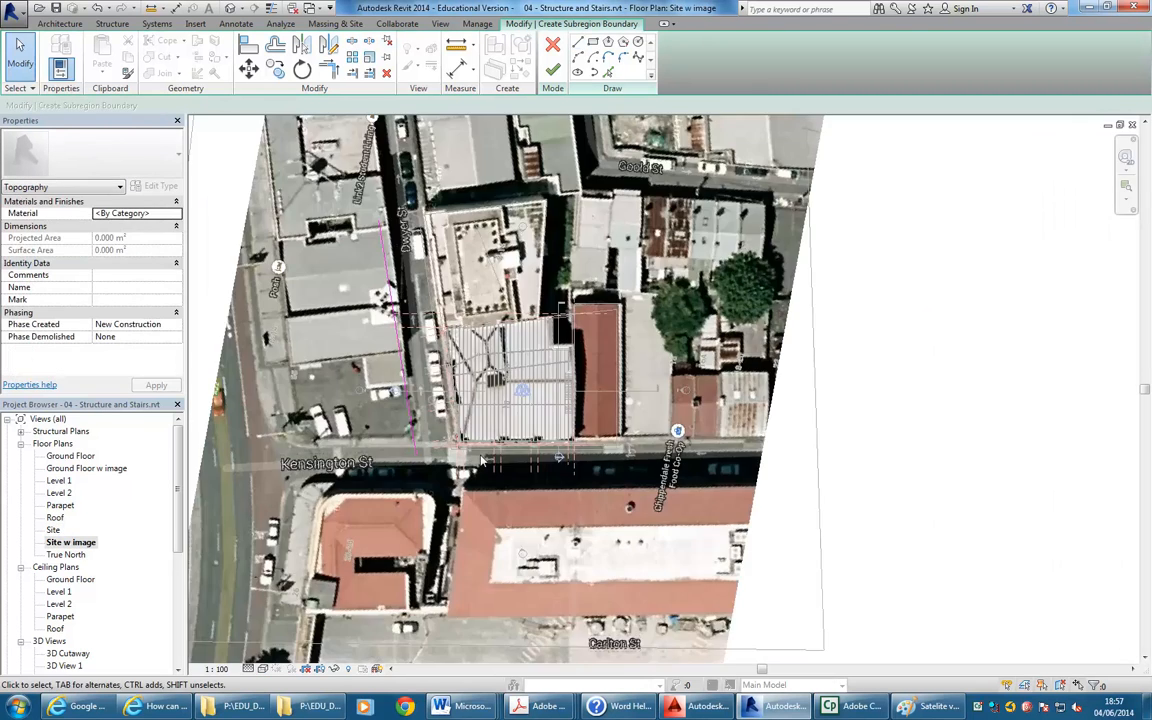
scroll(388, 405, up, 3)
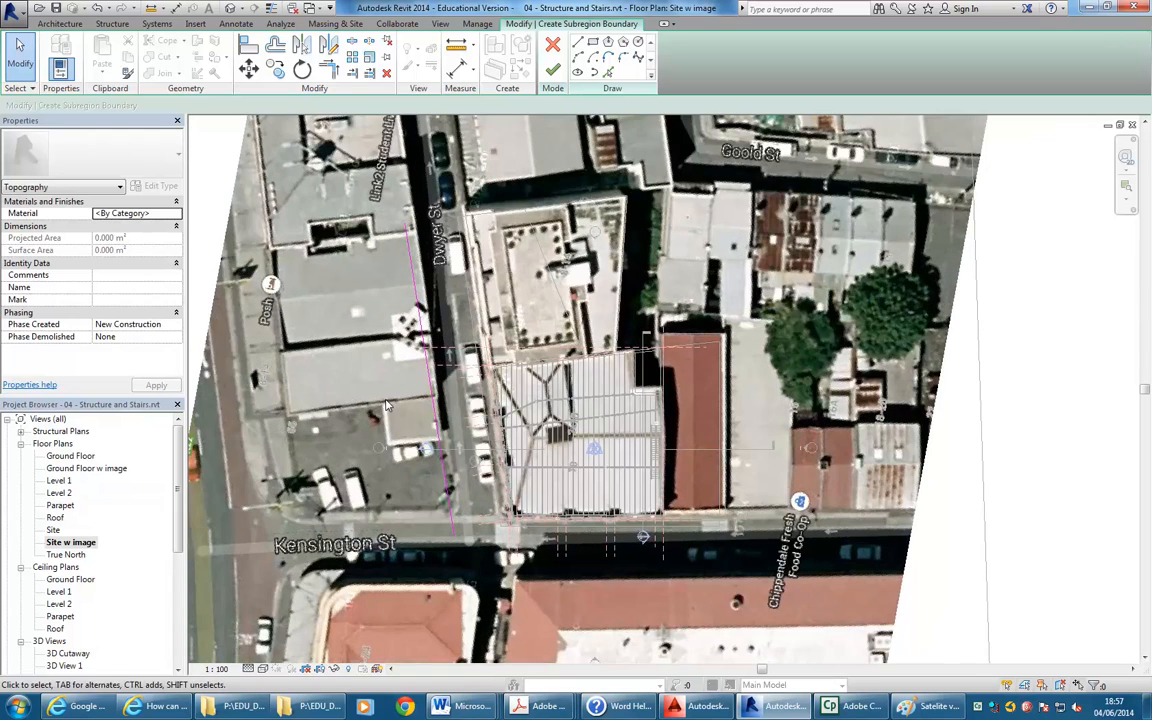
click(445, 485)
scroll(440, 490, up, 4)
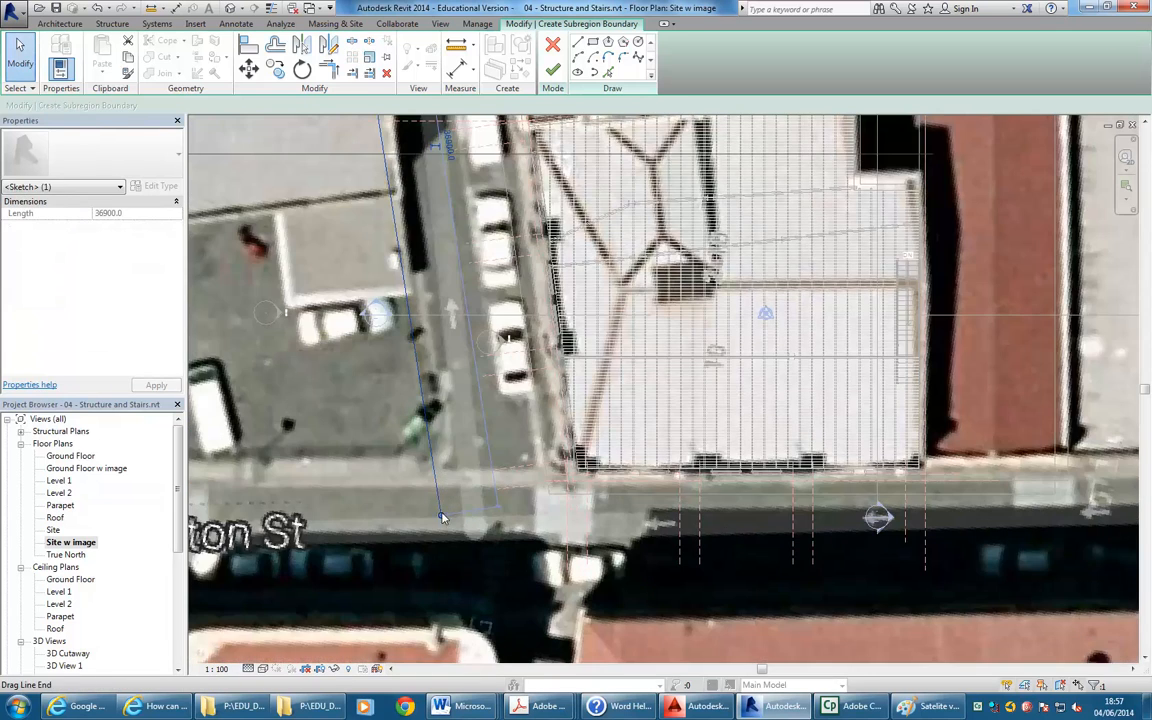
drag(441, 514, 451, 432)
scroll(423, 279, down, 3)
scroll(402, 345, up, 2)
drag(401, 341, 426, 336)
scroll(423, 191, down, 2)
middle_drag(378, 489, 398, 452)
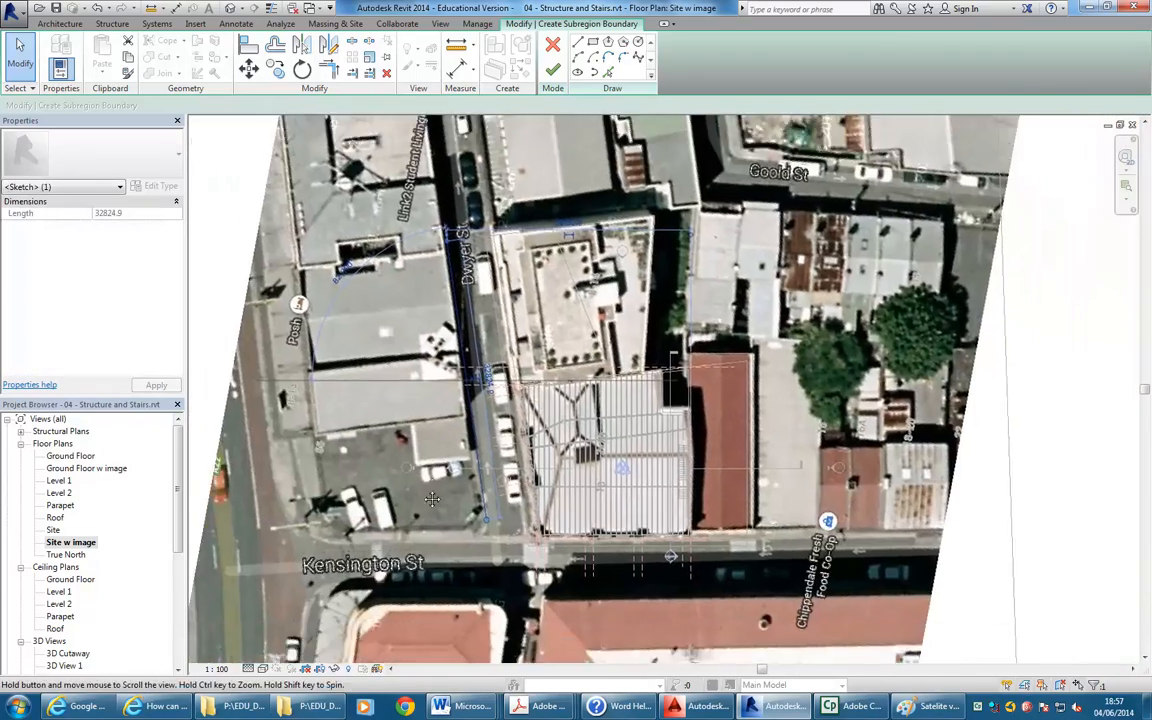
Trace the subregion boundary around the Dwyer St corner and along Kensington St, ending with a diagonal about 7.2 m long across the far corner
scroll(398, 452, up, 1)
click(578, 42)
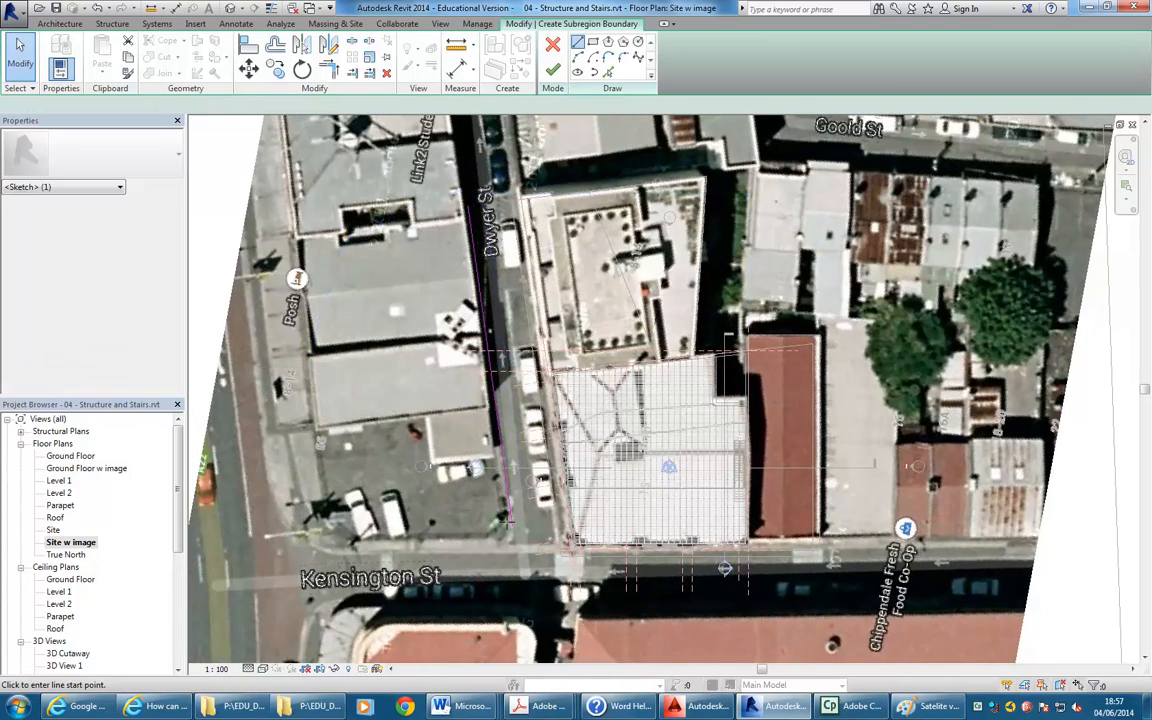
scroll(430, 600, up, 4)
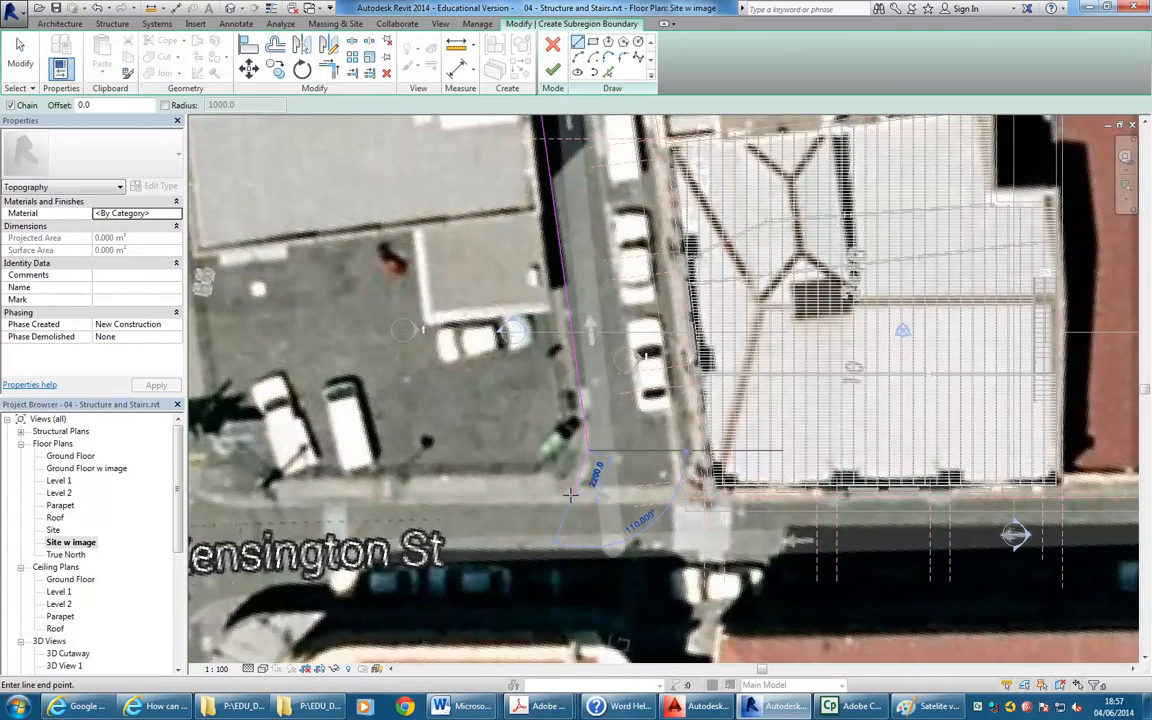
click(588, 488)
scroll(432, 493, down, 2)
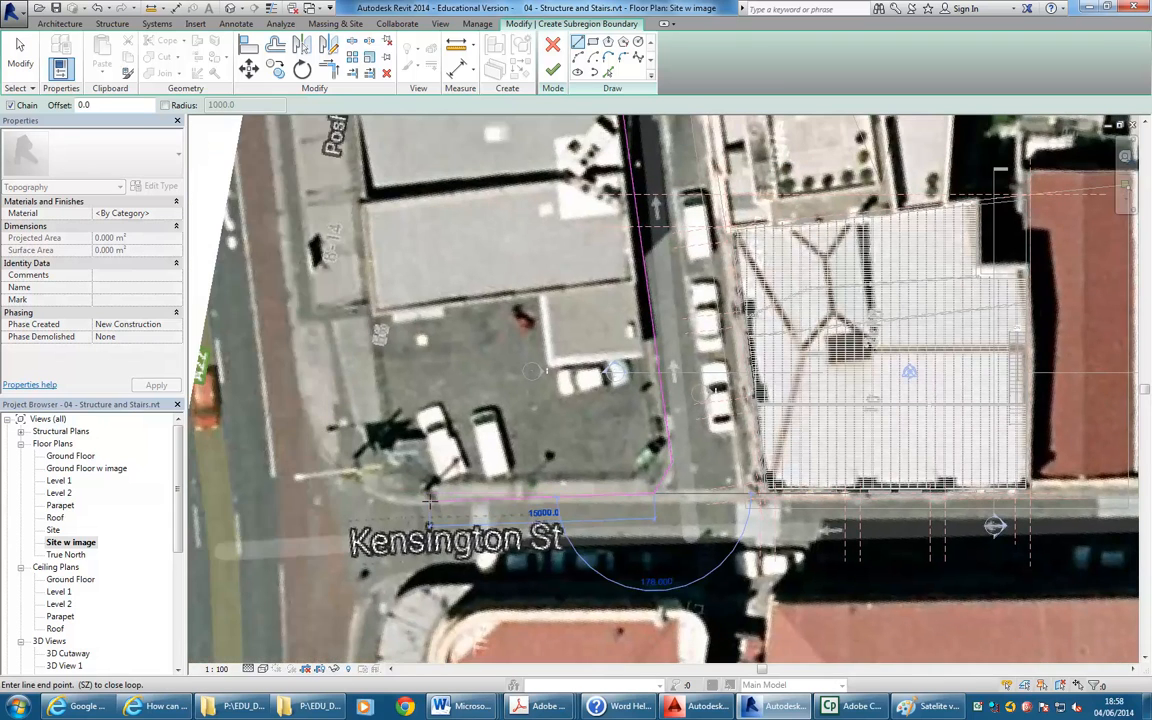
click(418, 500)
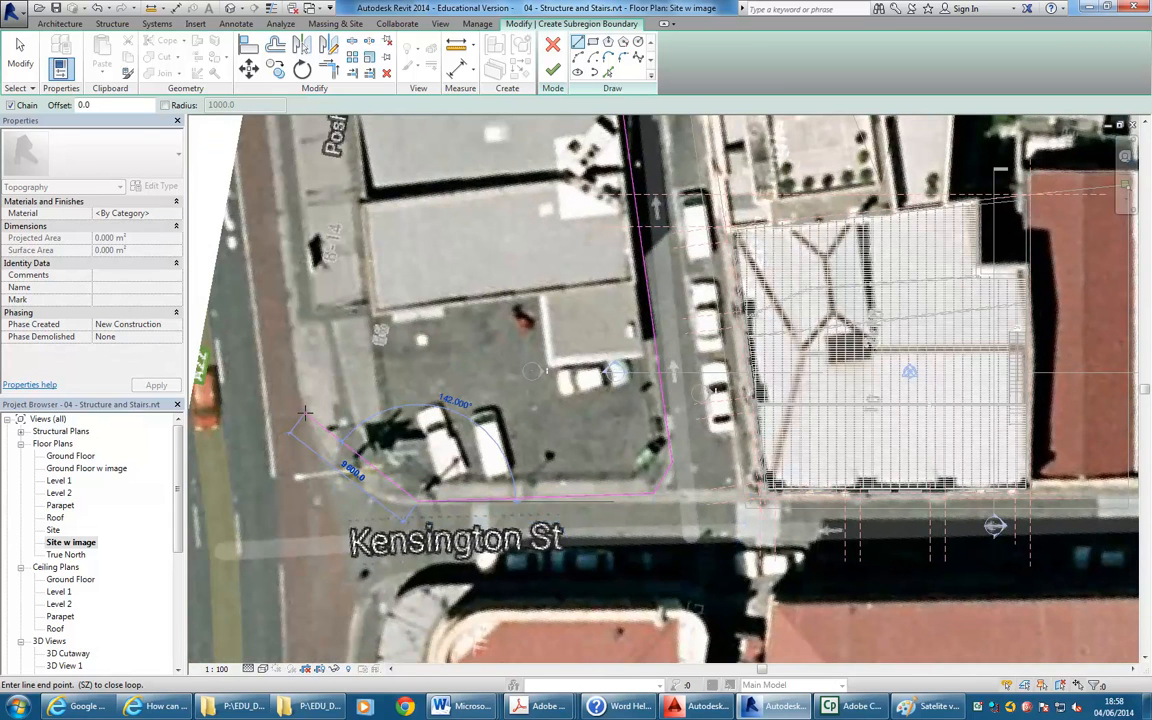
scroll(310, 420, down, 3)
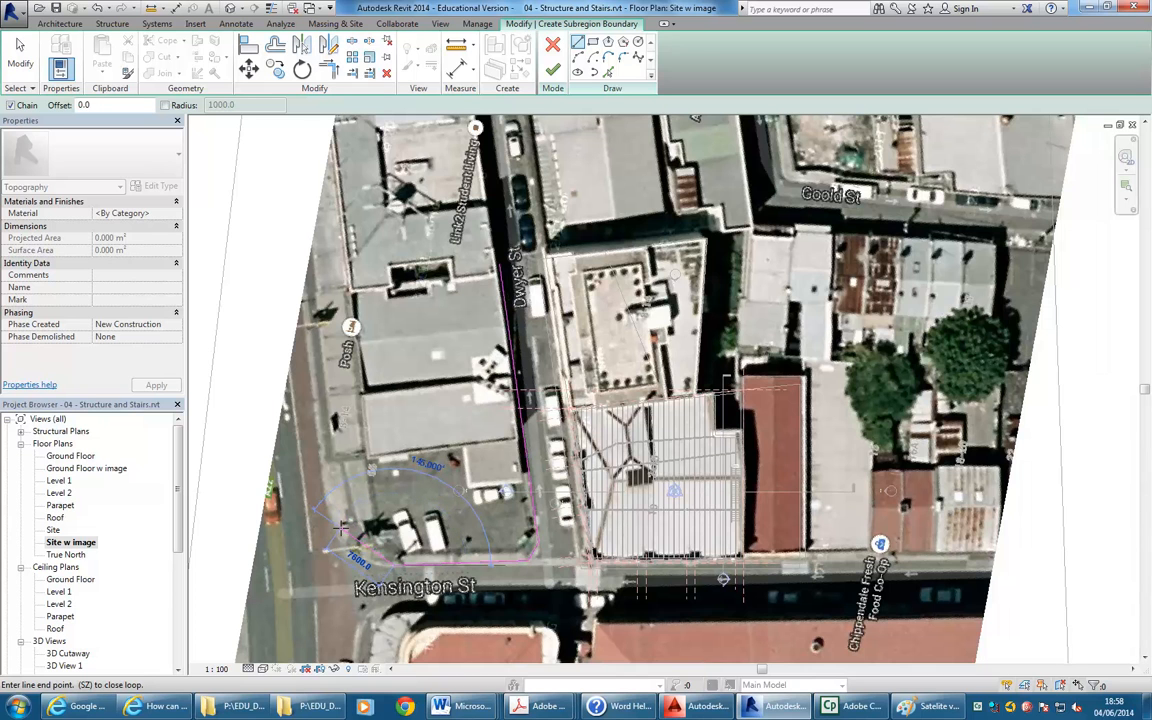
click(343, 530)
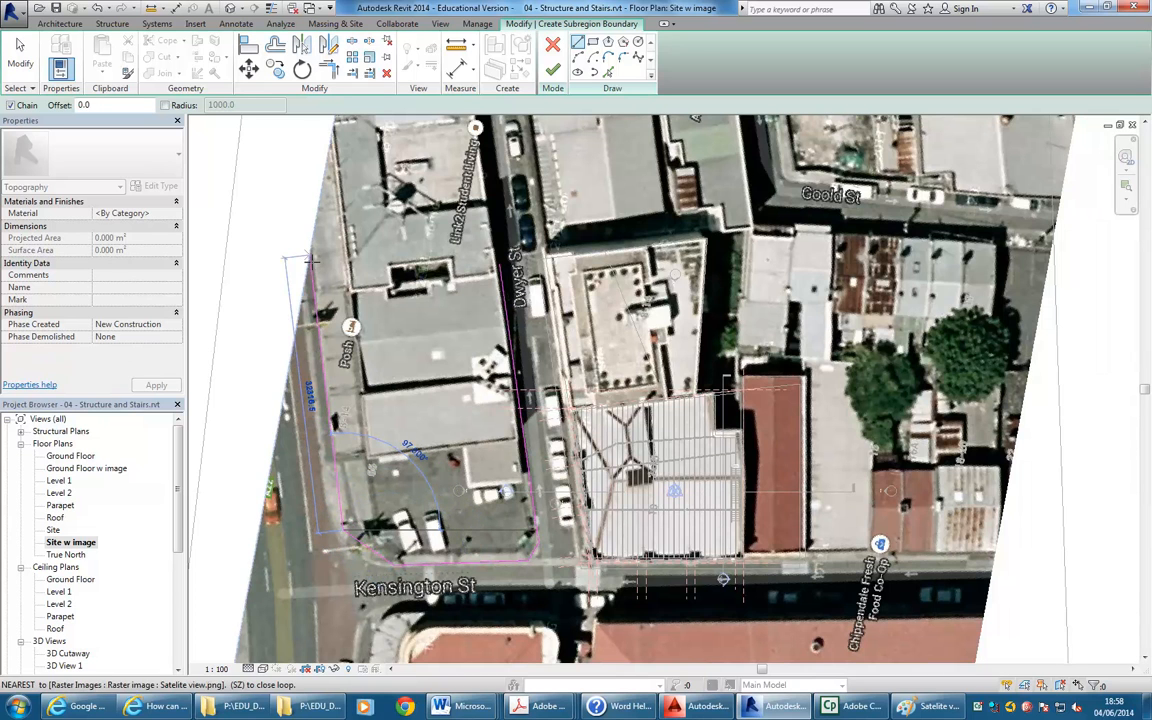
Sketch the subregion's western edge along the main road from the diagonal corner up to the site surface's upper edge
middle_drag(313, 260, 315, 358)
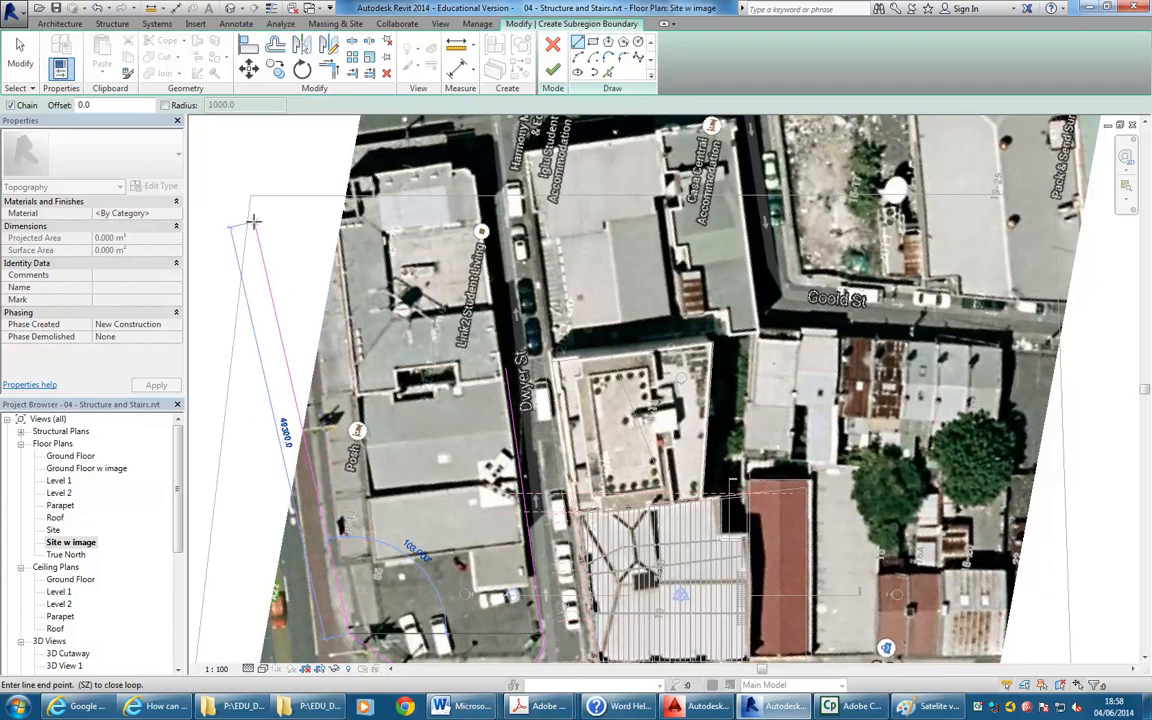
scroll(280, 305, down, 1)
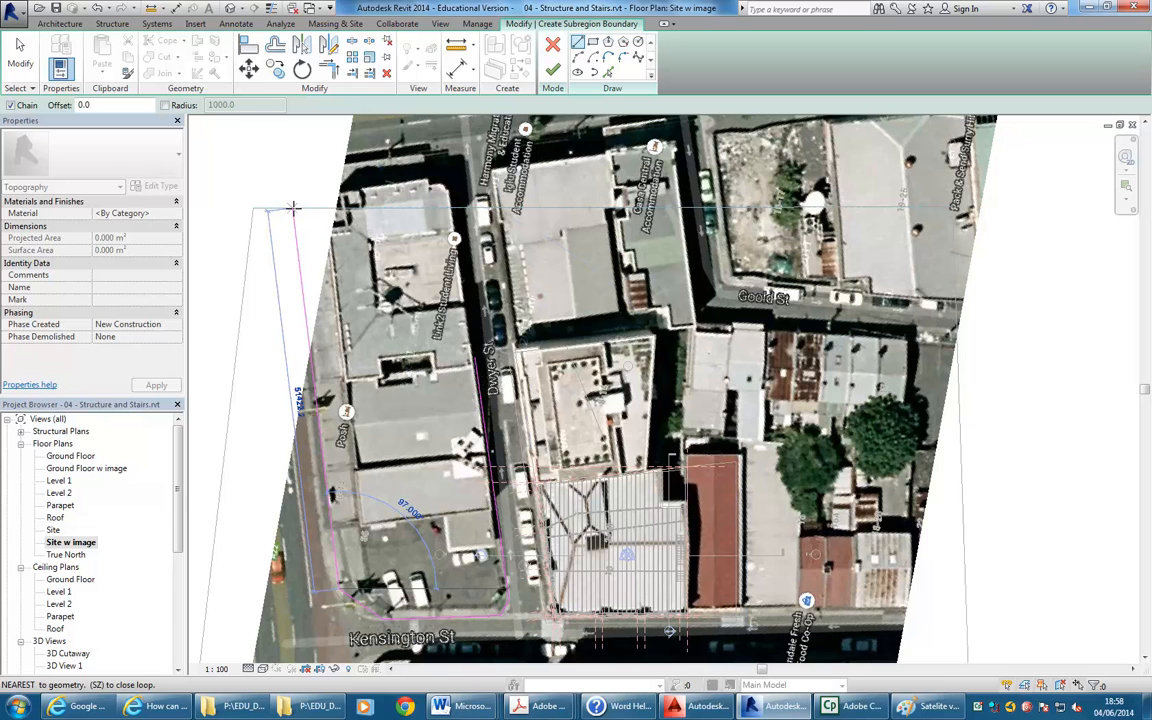
scroll(284, 214, up, 3)
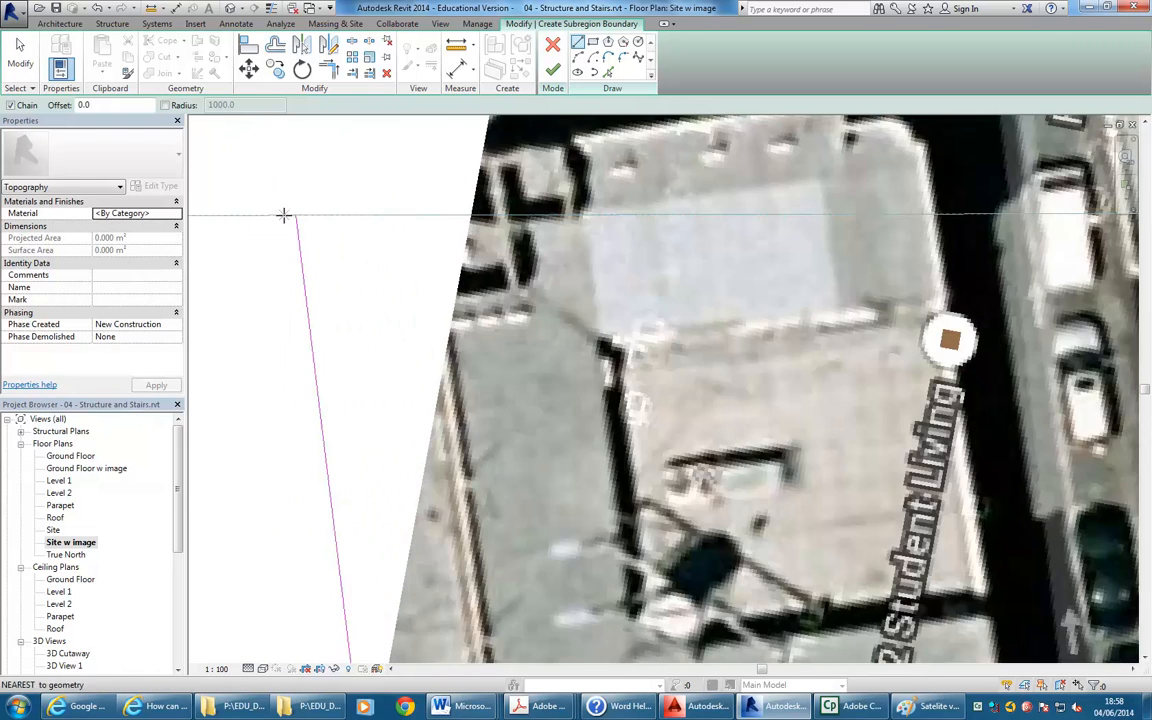
scroll(296, 214, up, 2)
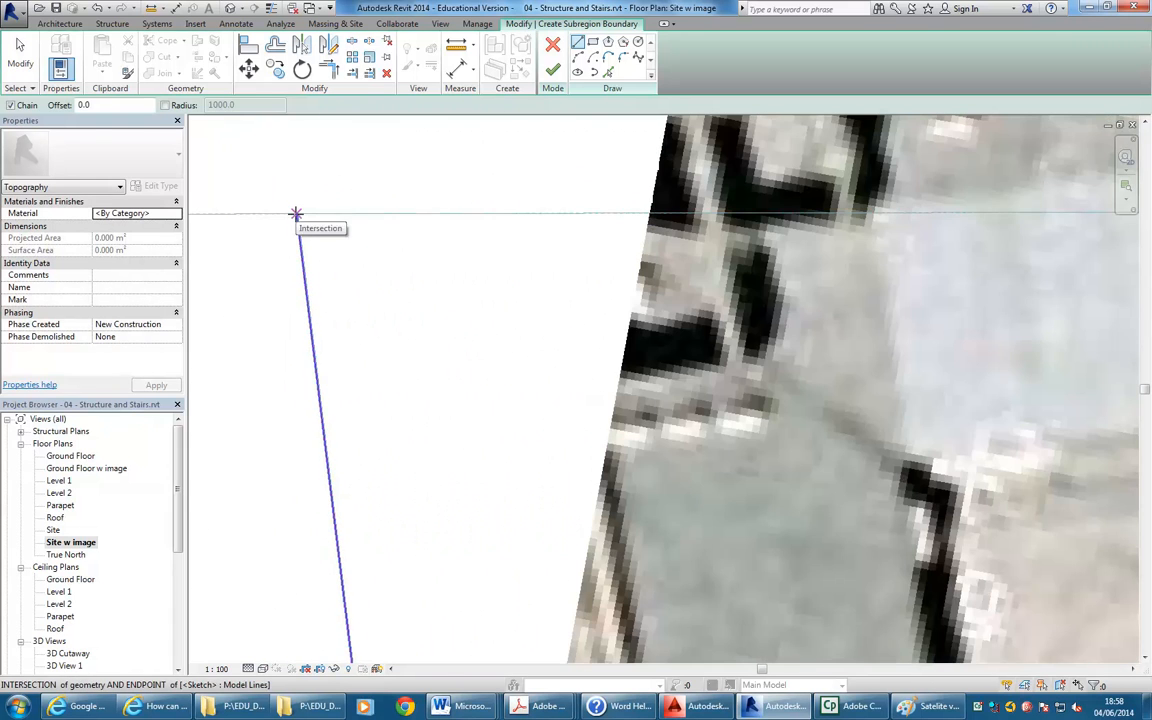
scroll(296, 214, down, 3)
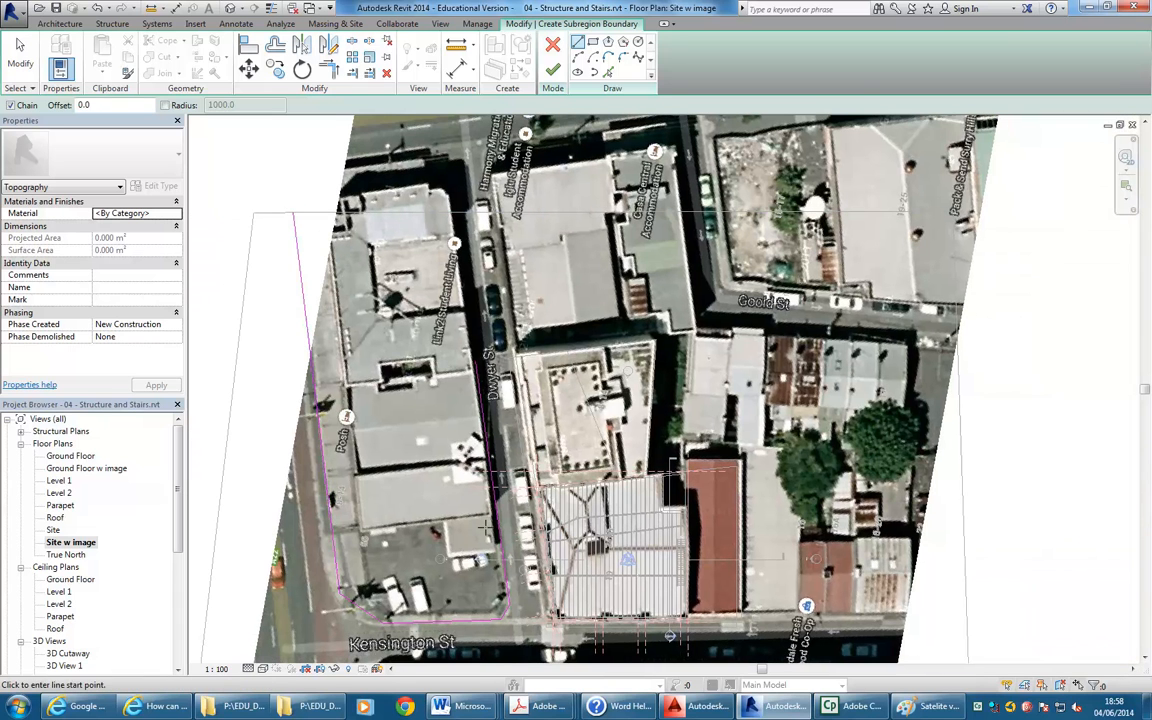
key(Escape)
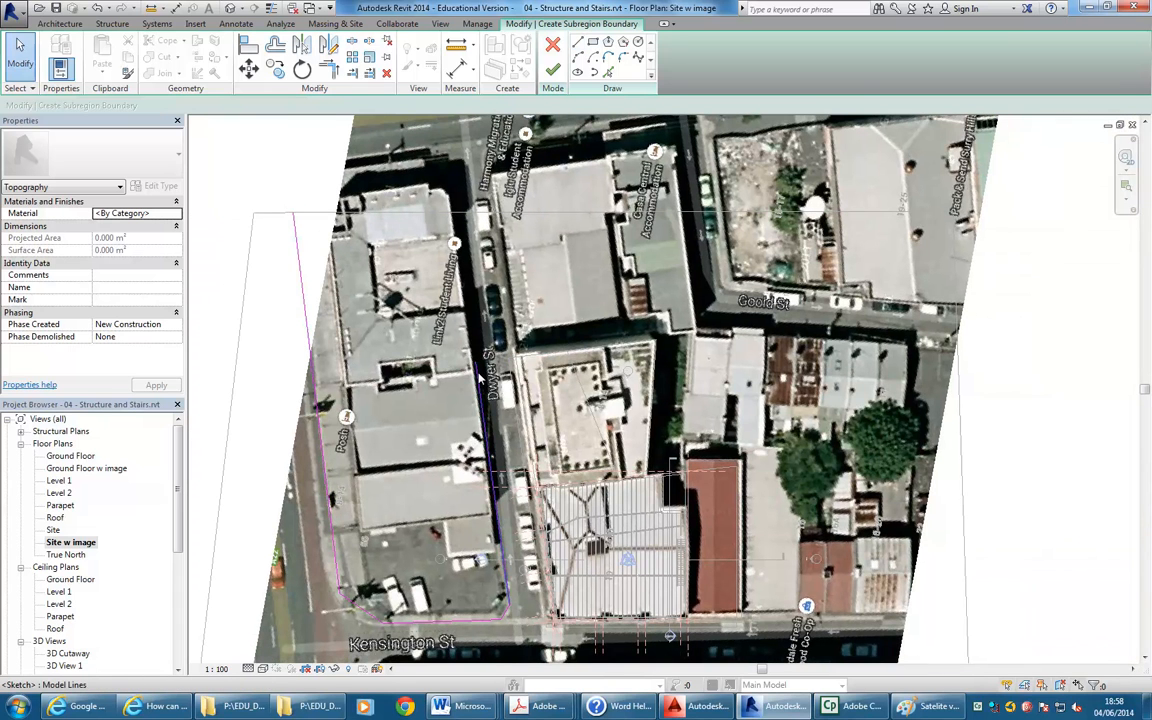
Extend the Dwyer St boundary line up to the site surface's upper edge, making it about 53.1 m long
click(479, 370)
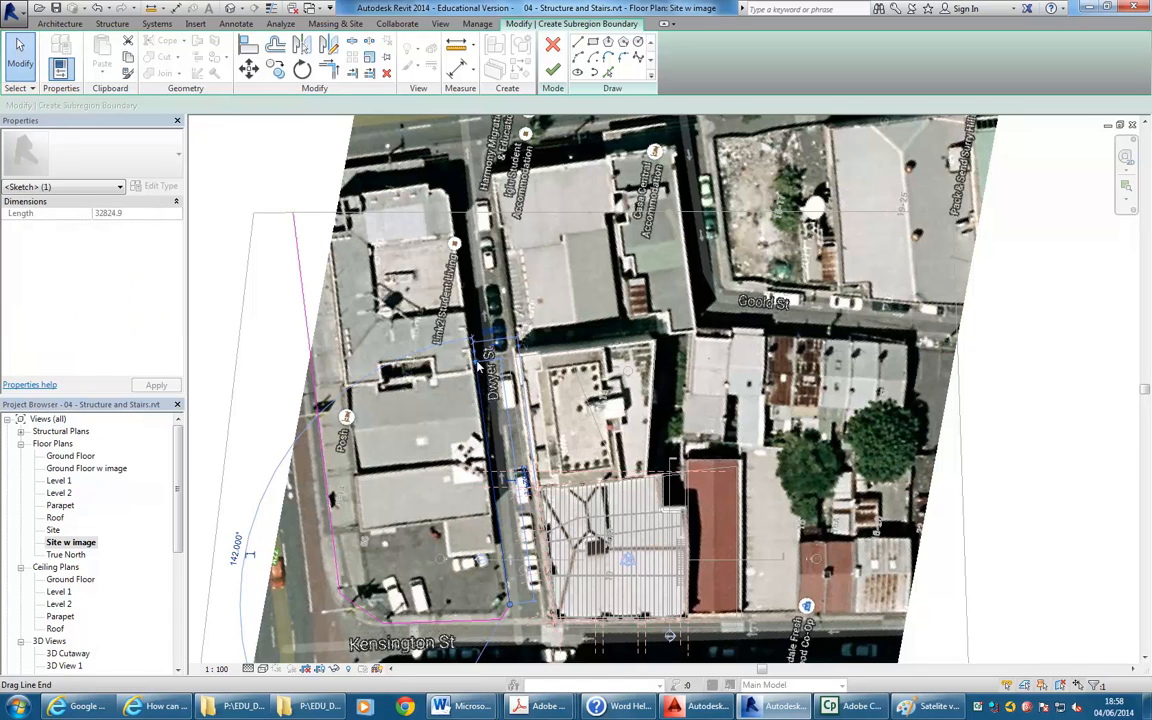
click(408, 192)
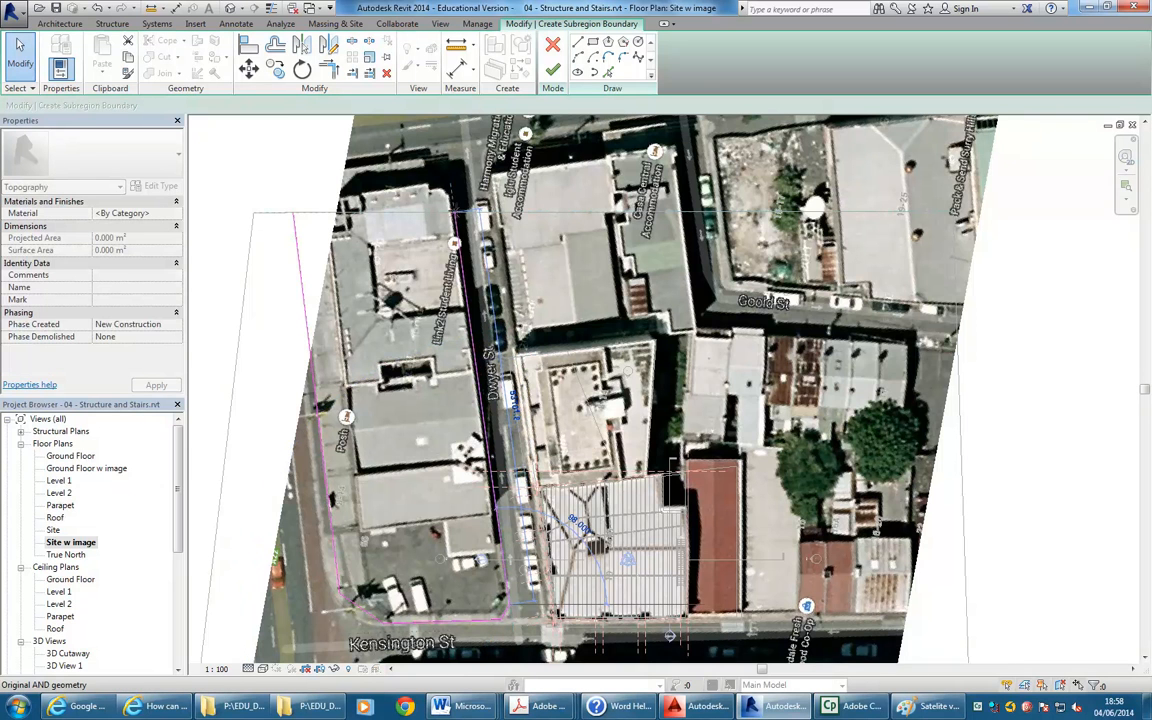
click(452, 220)
scroll(451, 207, up, 5)
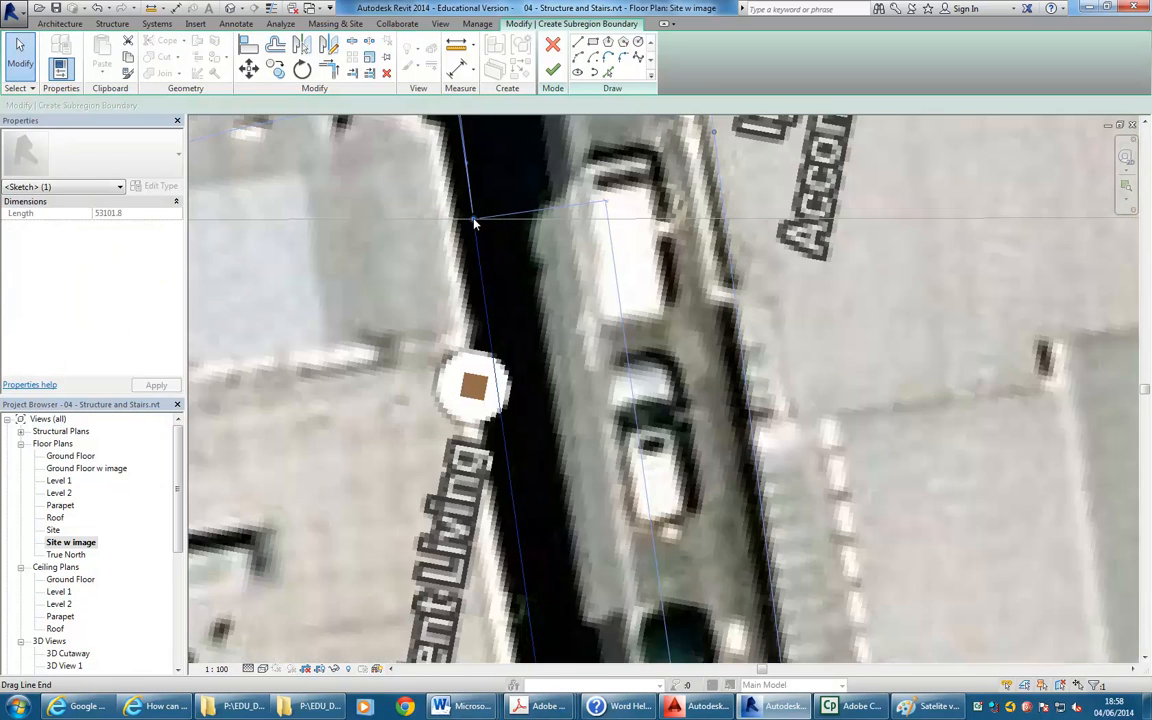
scroll(475, 222, down, 4)
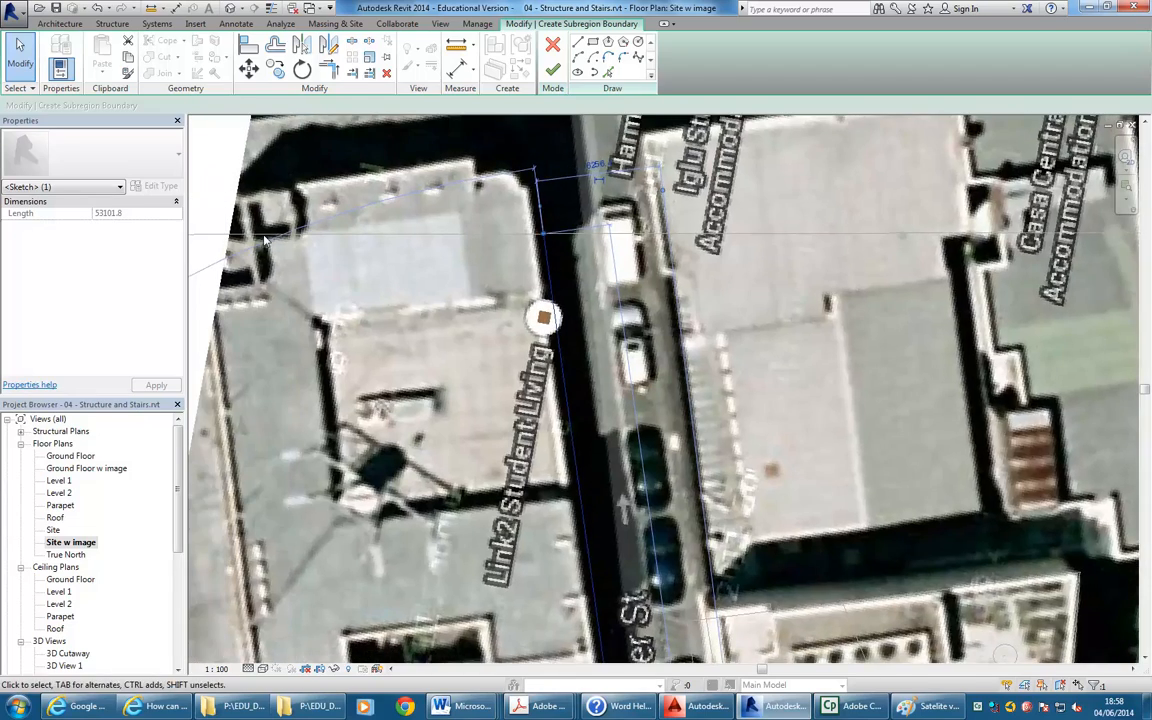
scroll(340, 290, down, 5)
click(375, 355)
middle_drag(396, 398, 380, 355)
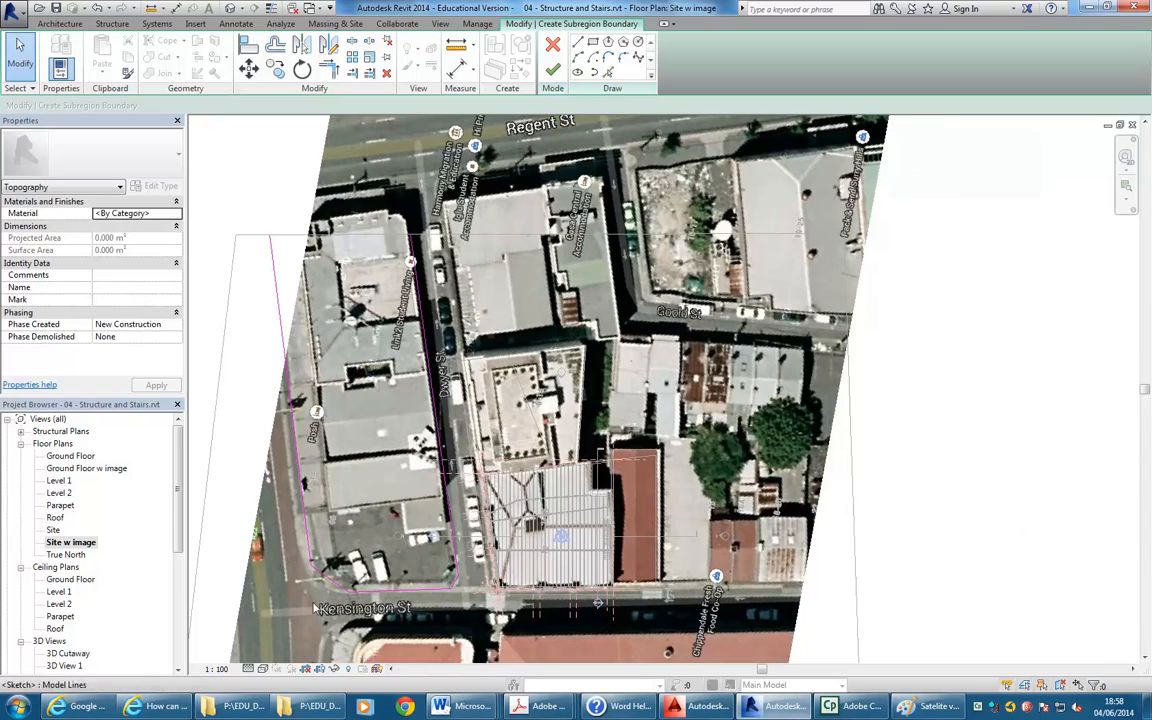
Replace the diagonal at the Kensington St and main road corner of the subregion sketch with a fillet arc of about 7.6 m radius
scroll(283, 508, up, 3)
scroll(359, 620, up, 2)
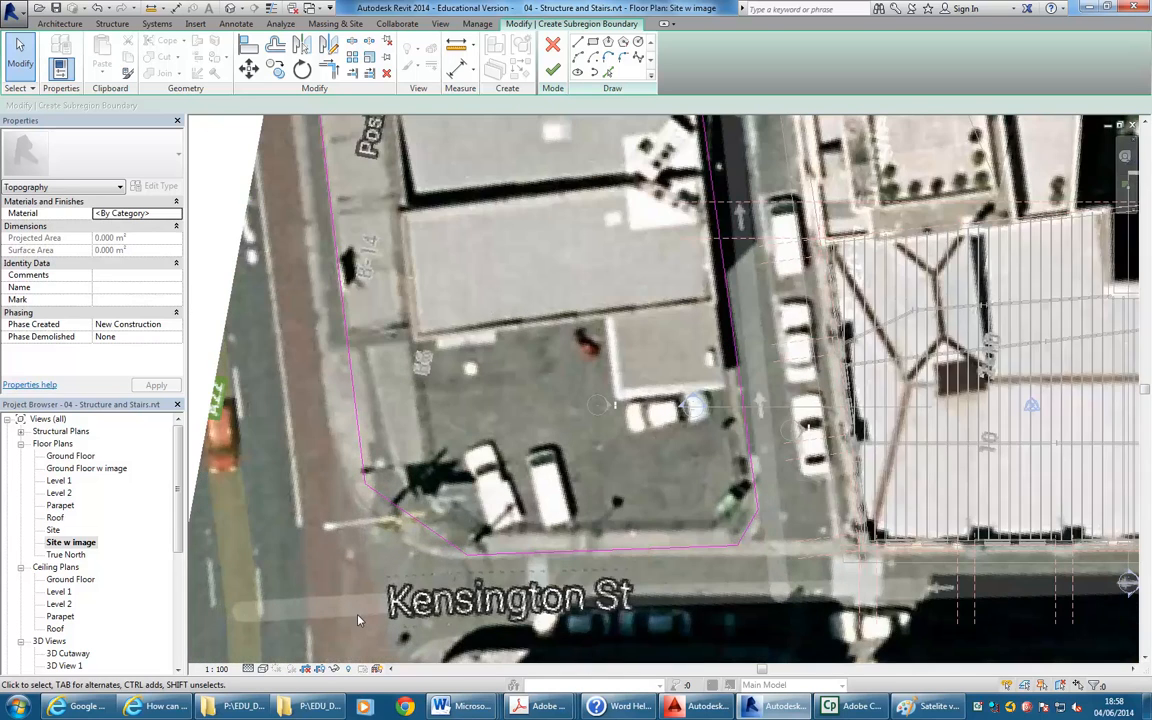
click(385, 497)
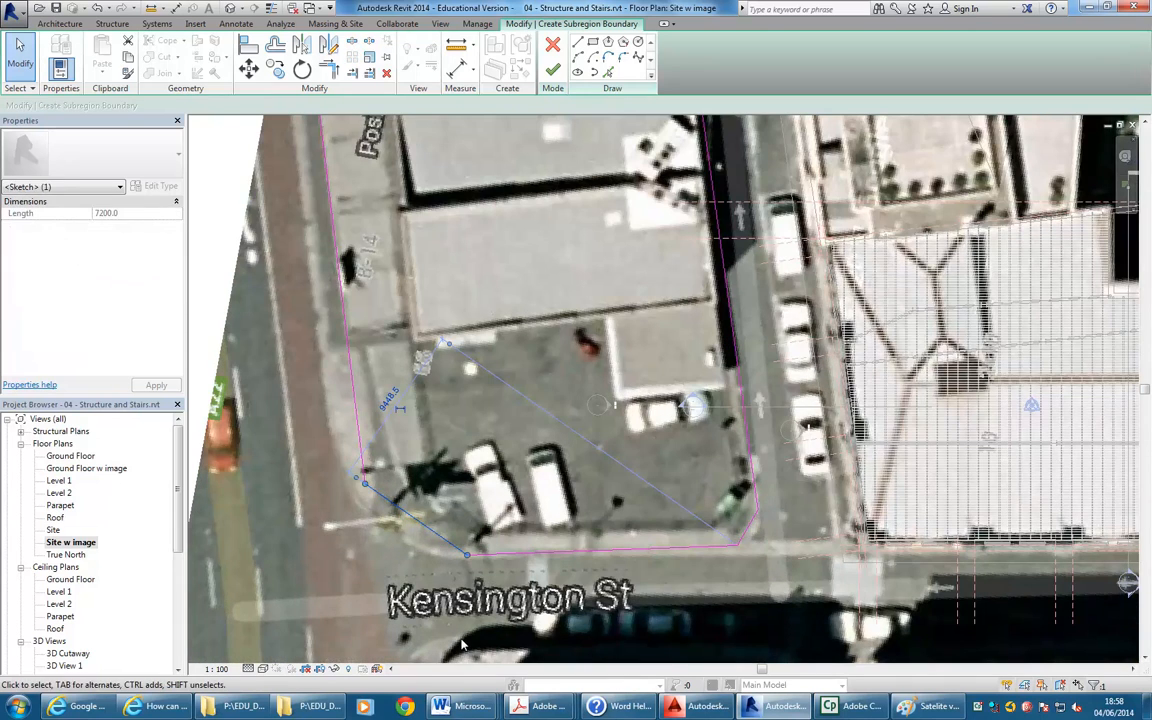
key(Delete)
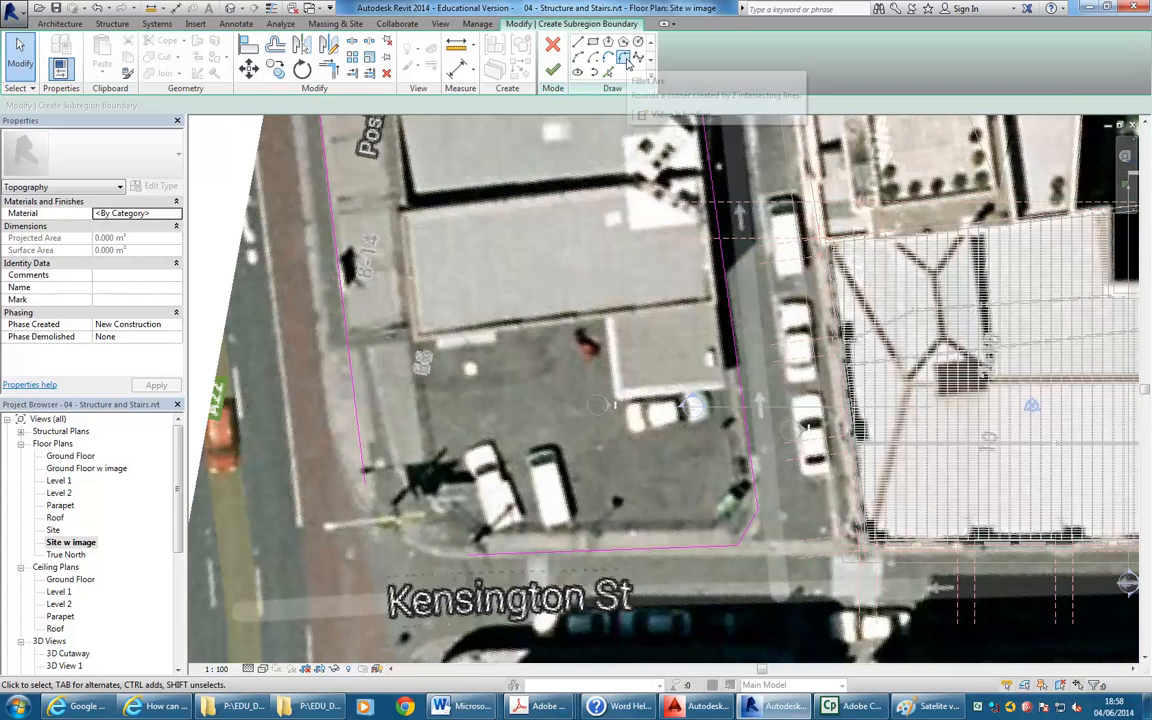
click(624, 58)
click(362, 419)
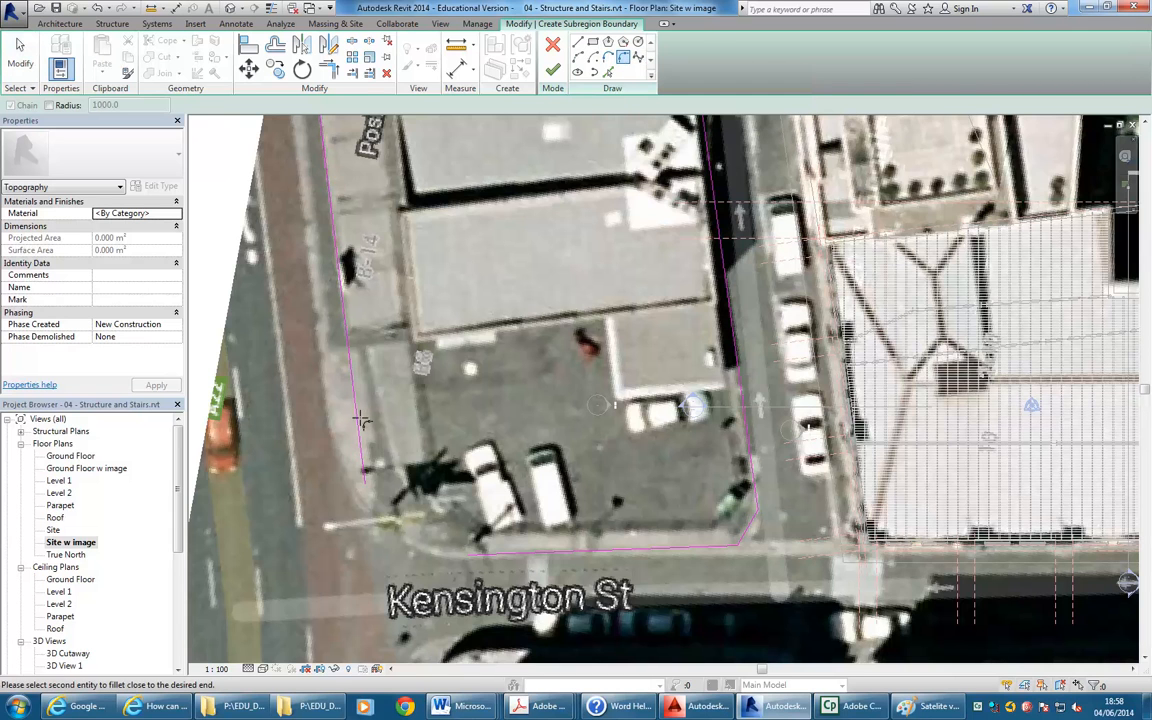
click(491, 551)
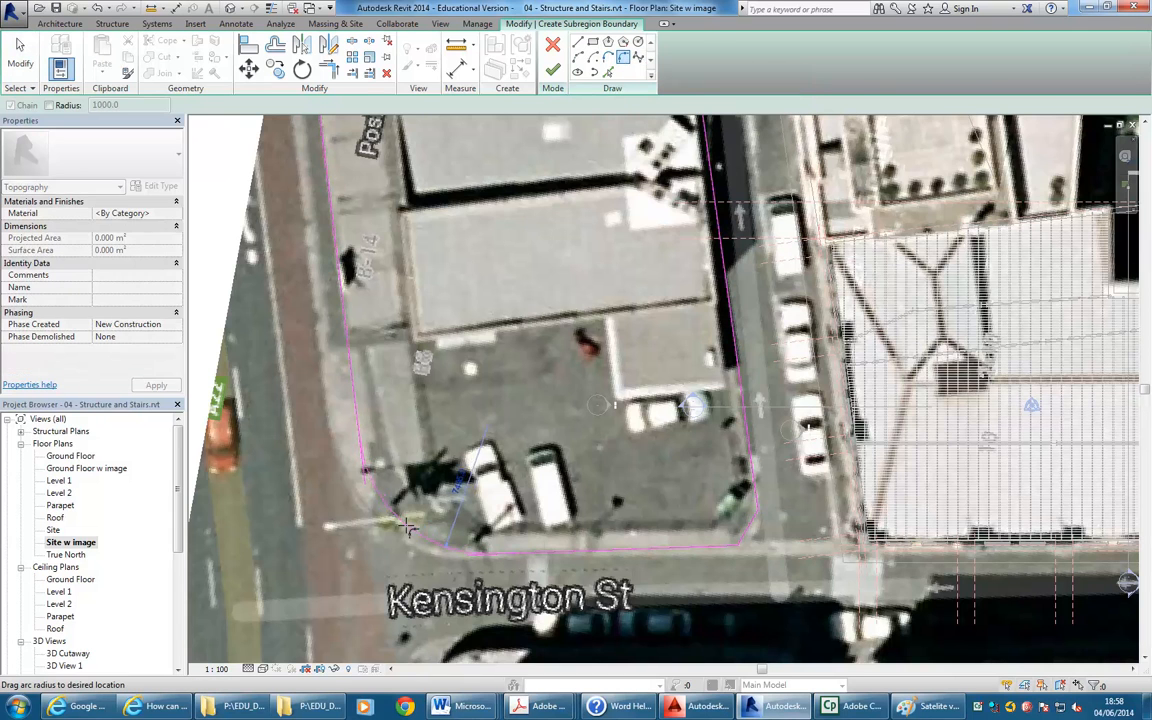
click(428, 405)
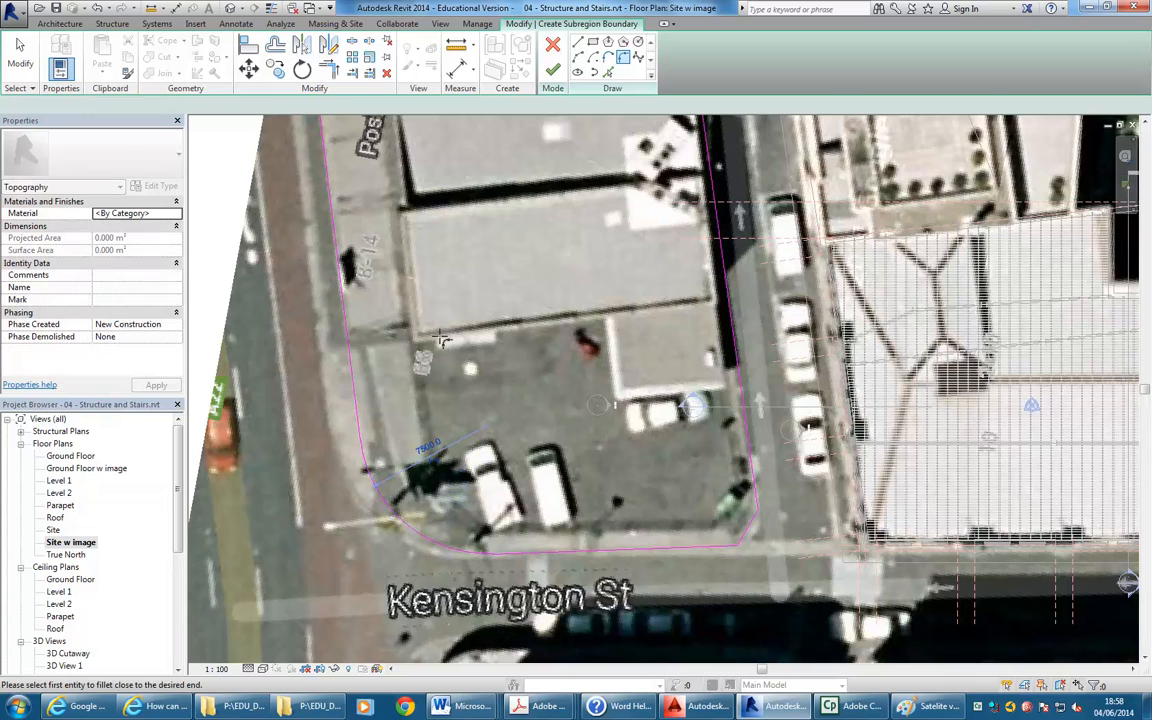
scroll(430, 403, down, 3)
scroll(436, 410, down, 2)
key(Escape)
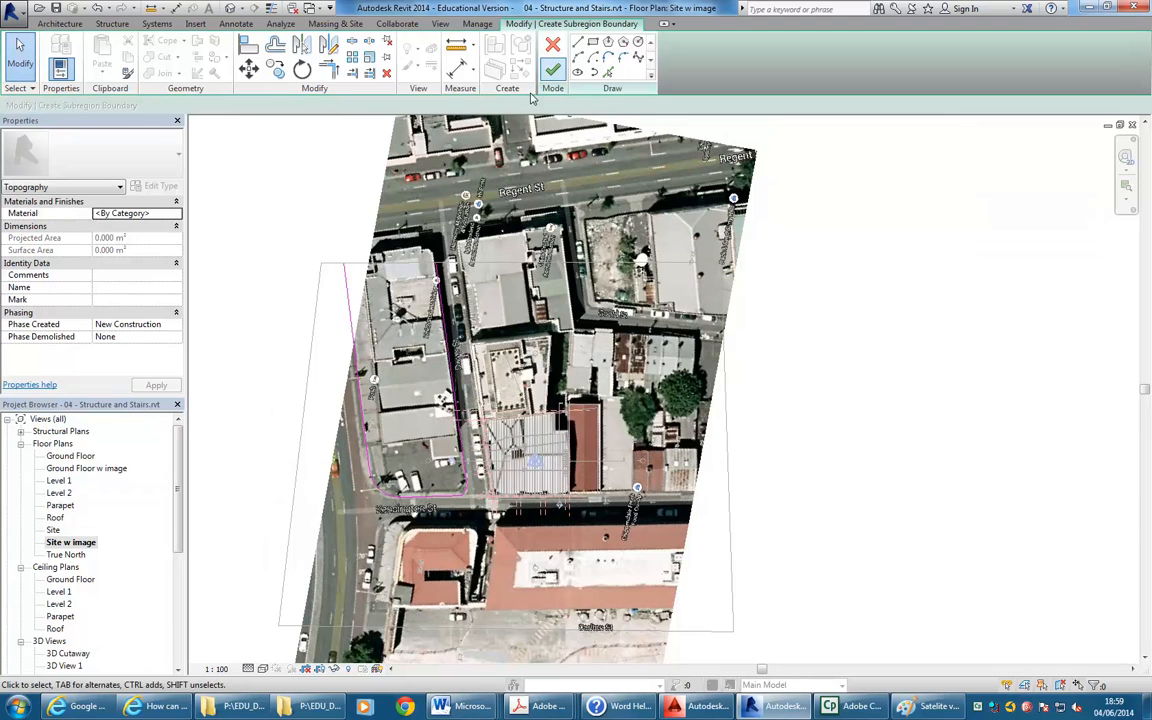
Sketch a straight closing line about 29.6 m long across the block's Regent St end, just beyond the site surface's upper edge
click(553, 72)
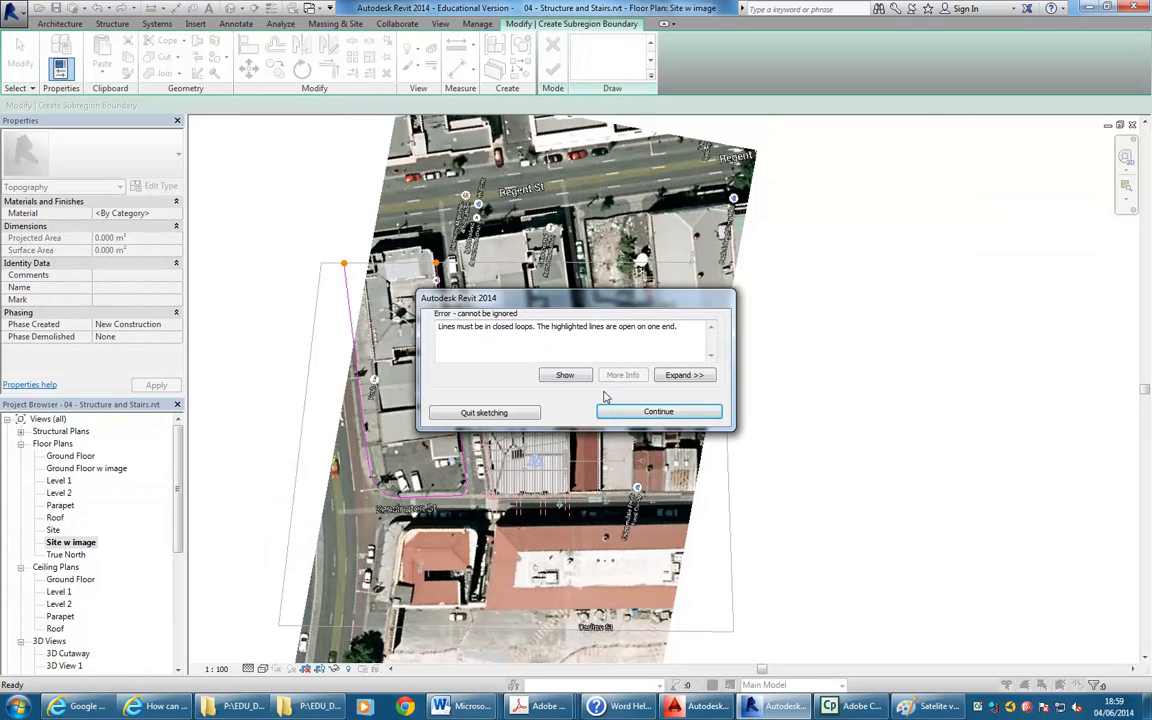
click(631, 414)
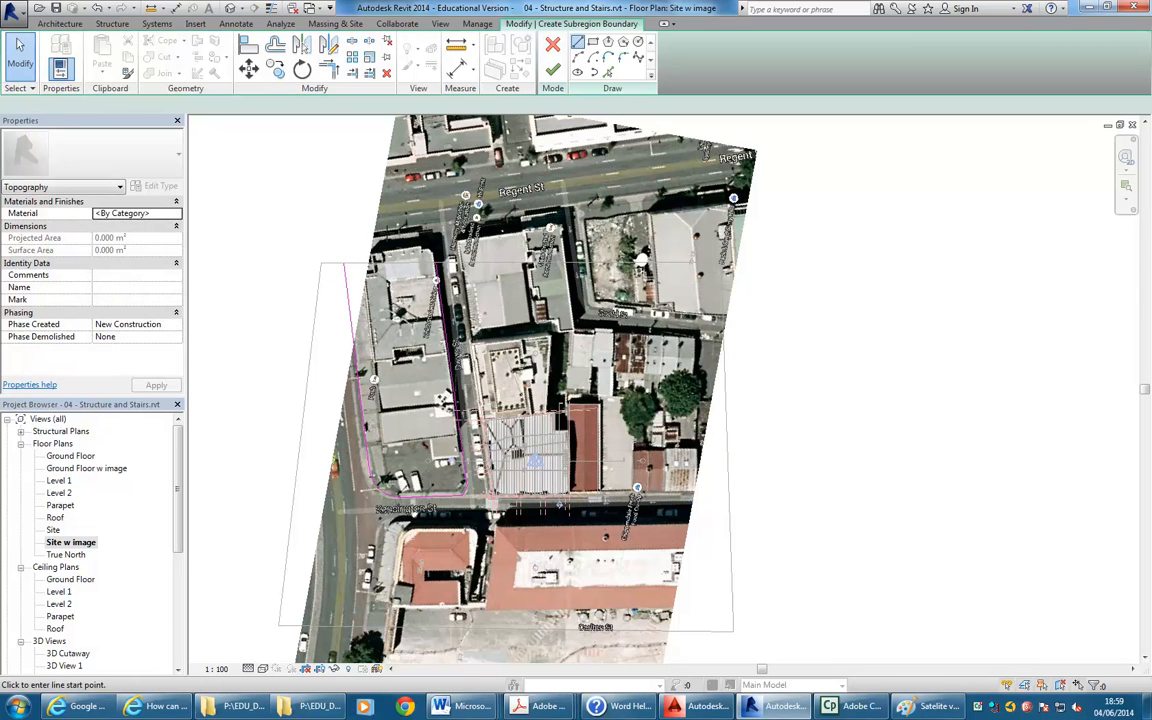
click(579, 43)
click(323, 232)
click(445, 237)
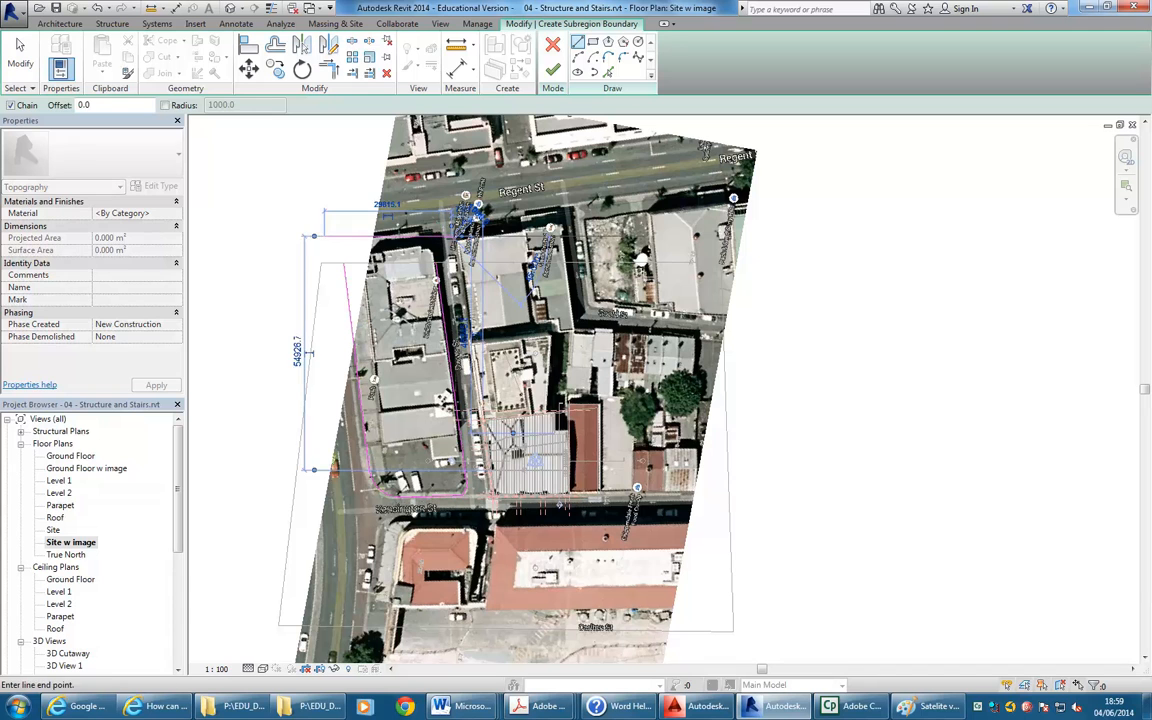
key(Escape)
key(Escape)
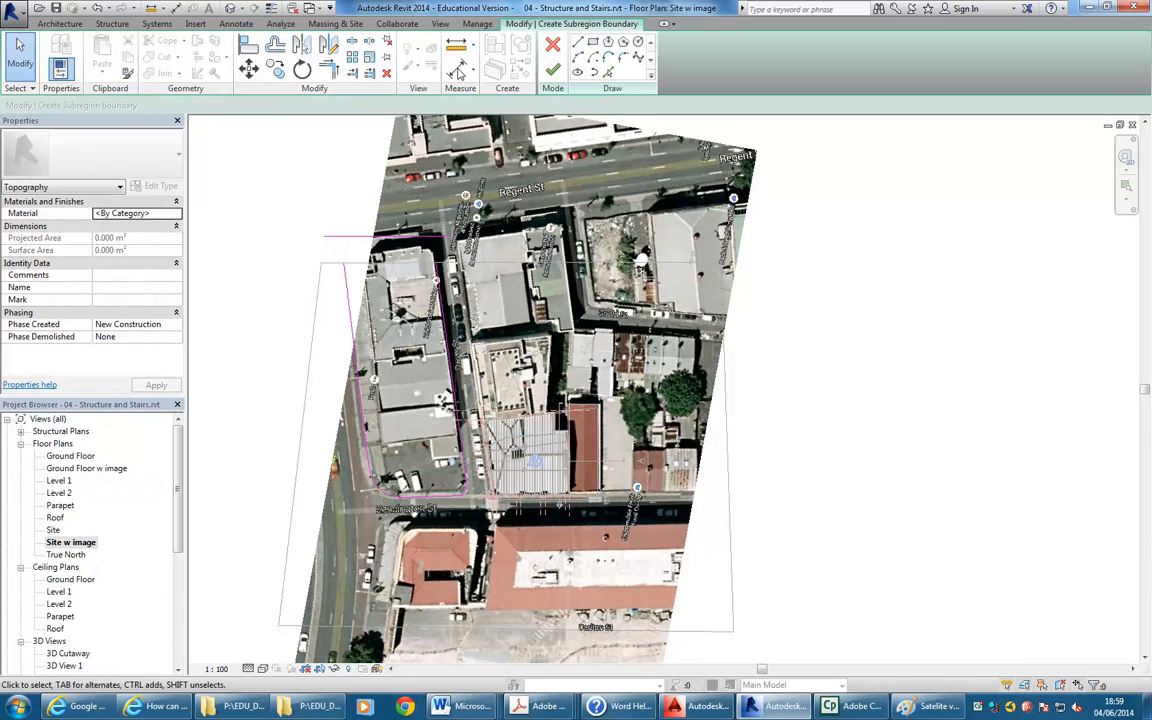
Trim the two long subregion edges to corners with the closing line and finish the subregion sketch
click(329, 68)
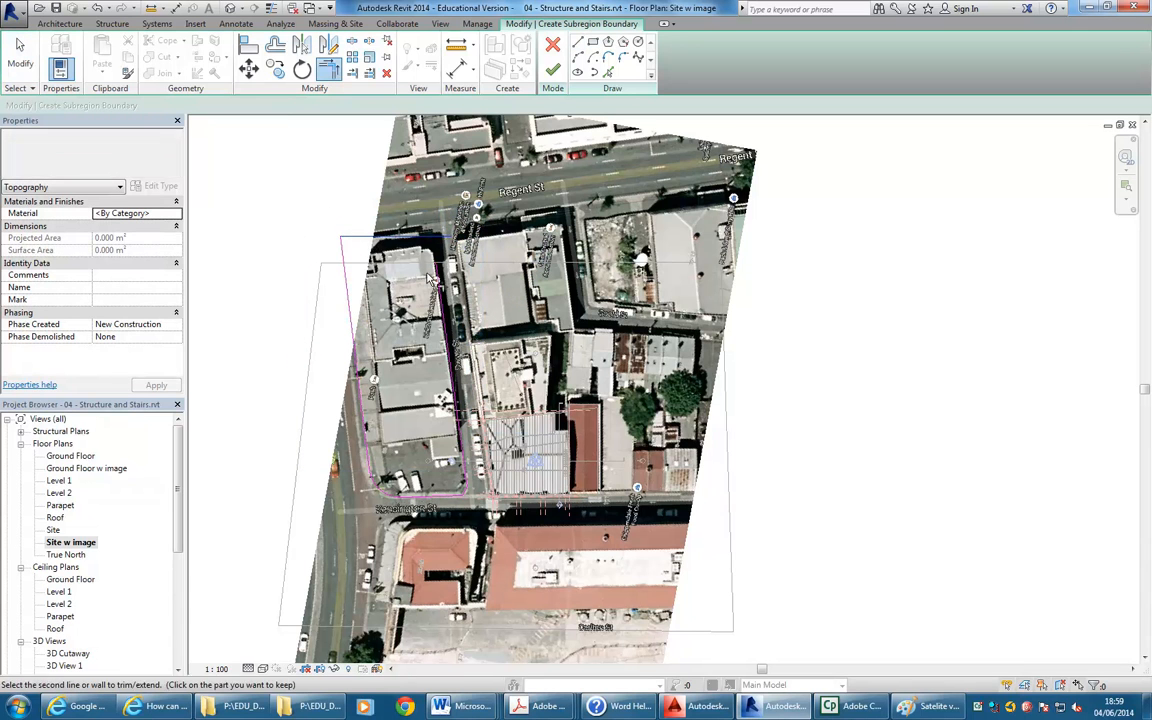
scroll(330, 218, up, 4)
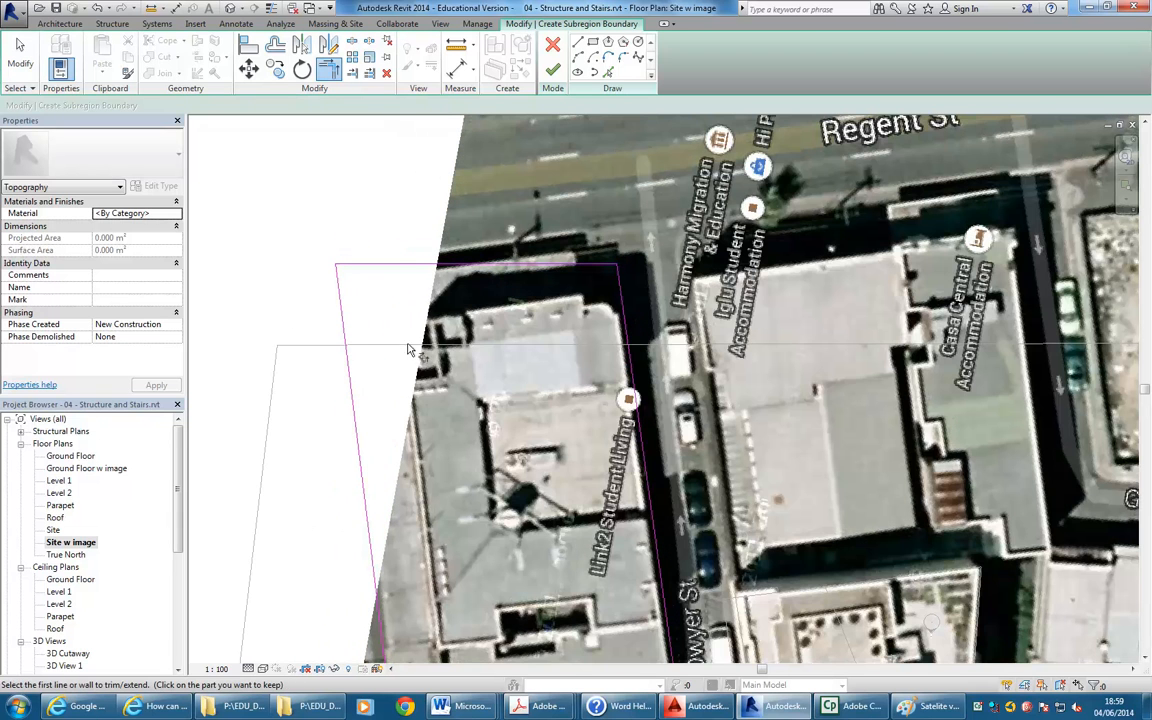
scroll(280, 180, down, 4)
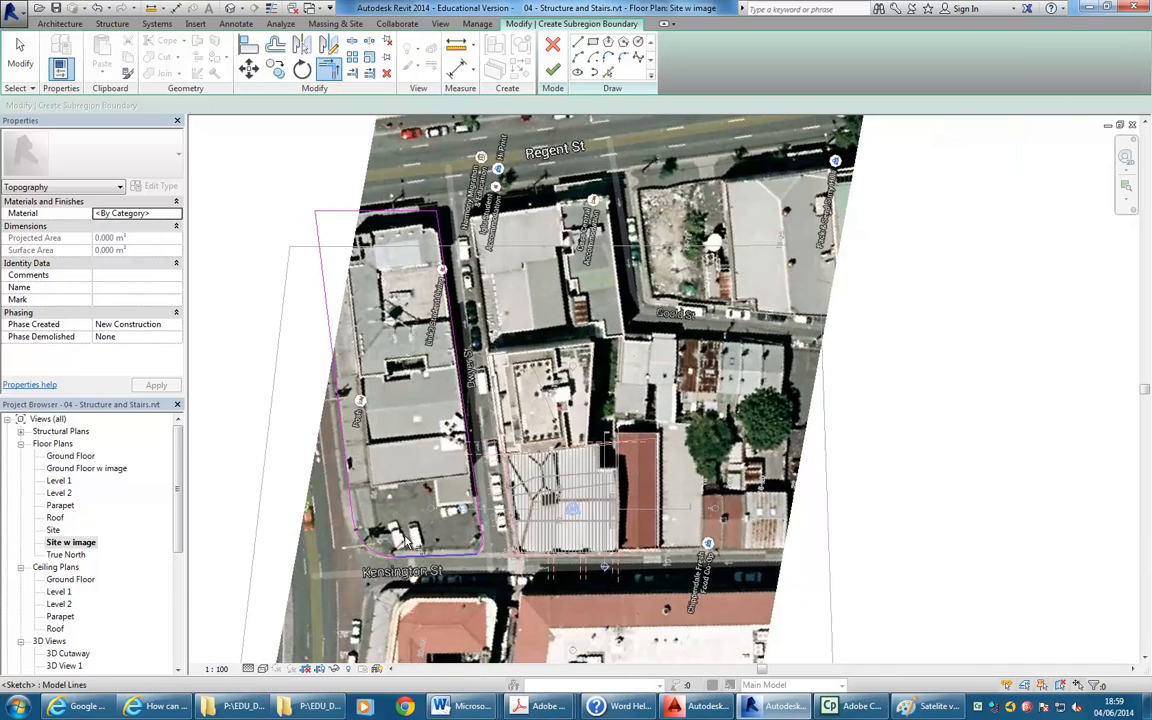
click(552, 69)
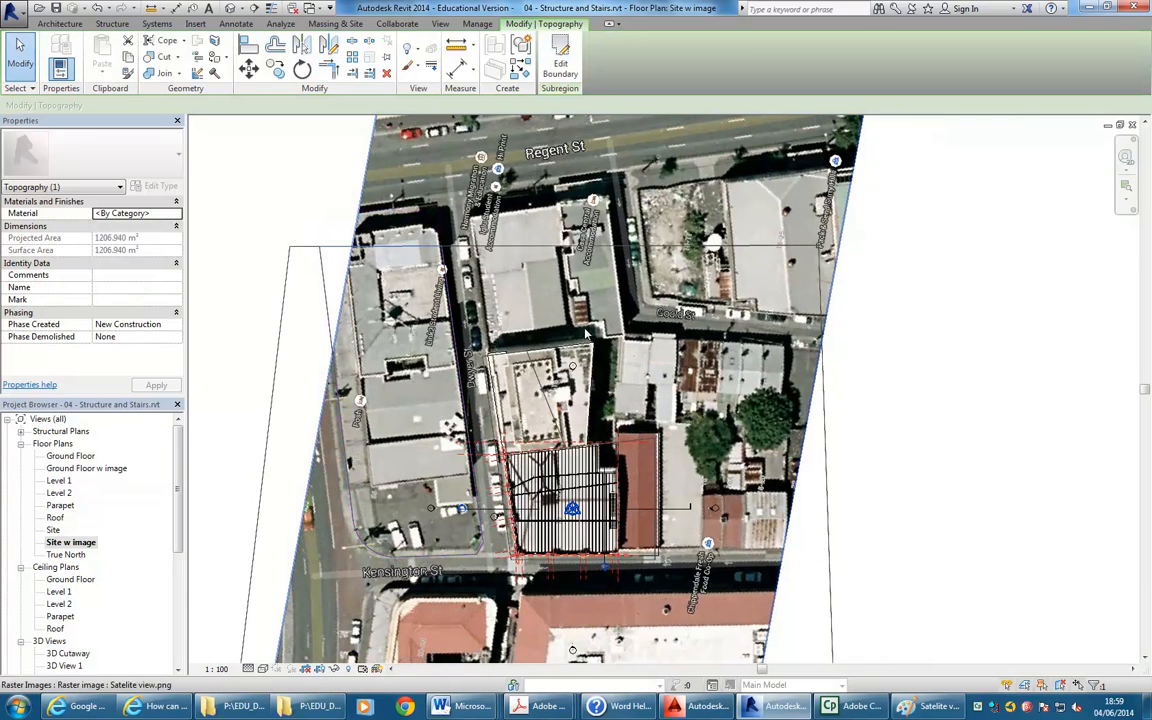
click(264, 239)
middle_drag(280, 246, 312, 235)
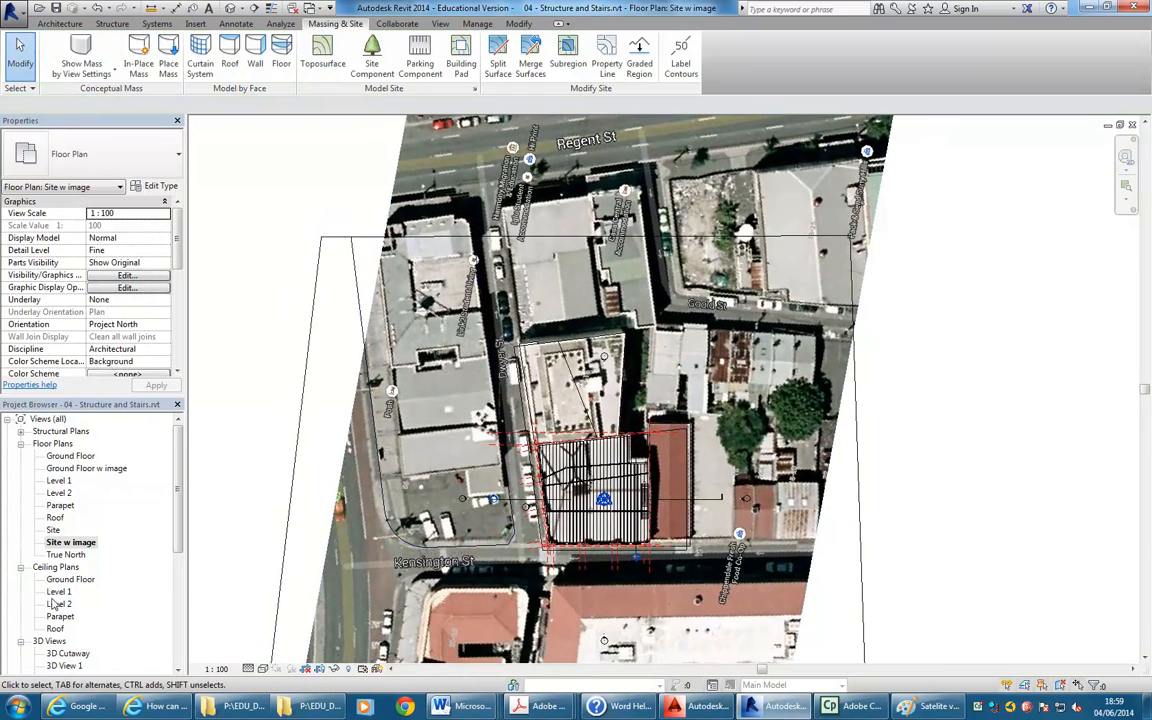
Open the {3D} view and assign the Site - Pavement material to the new subregion across Dwyer St
click(66, 655)
scroll(60, 620, down, 2)
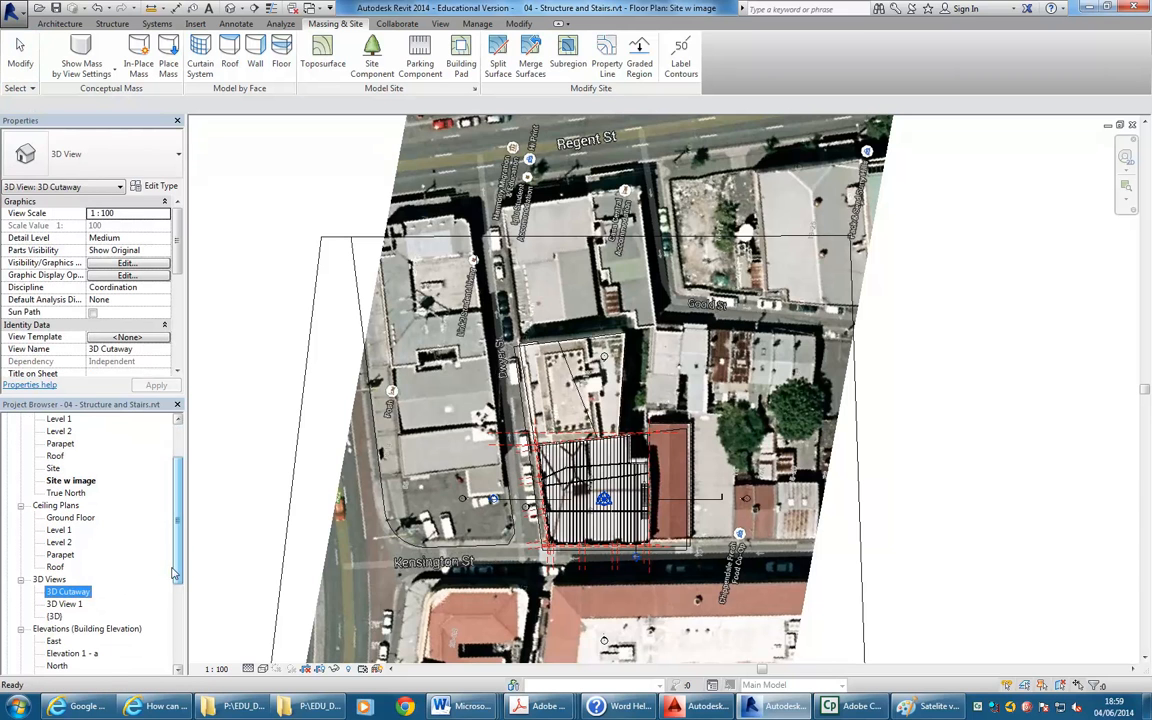
double_click(55, 617)
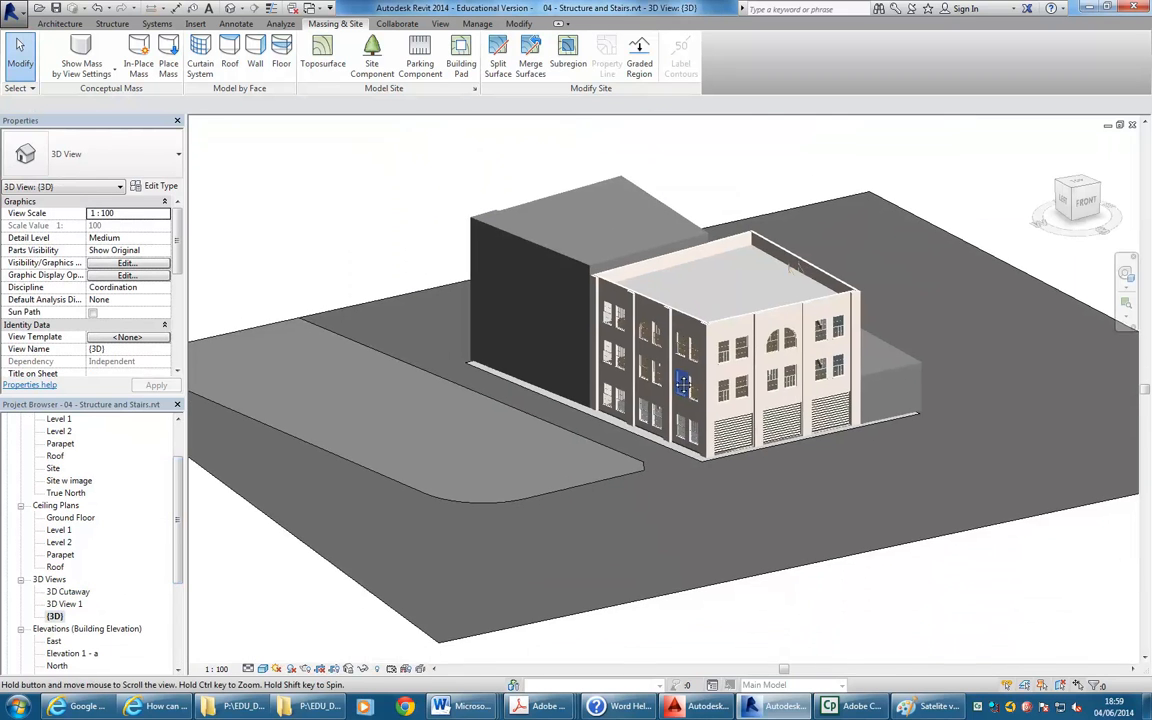
scroll(340, 298, up, 3)
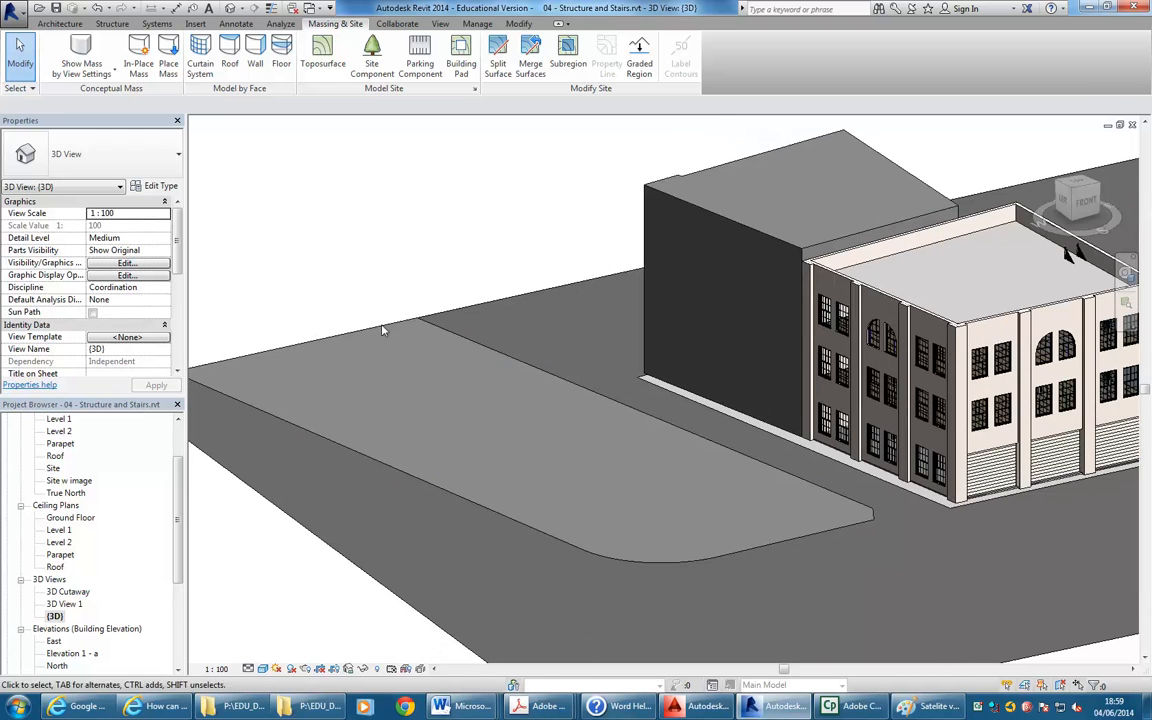
click(445, 332)
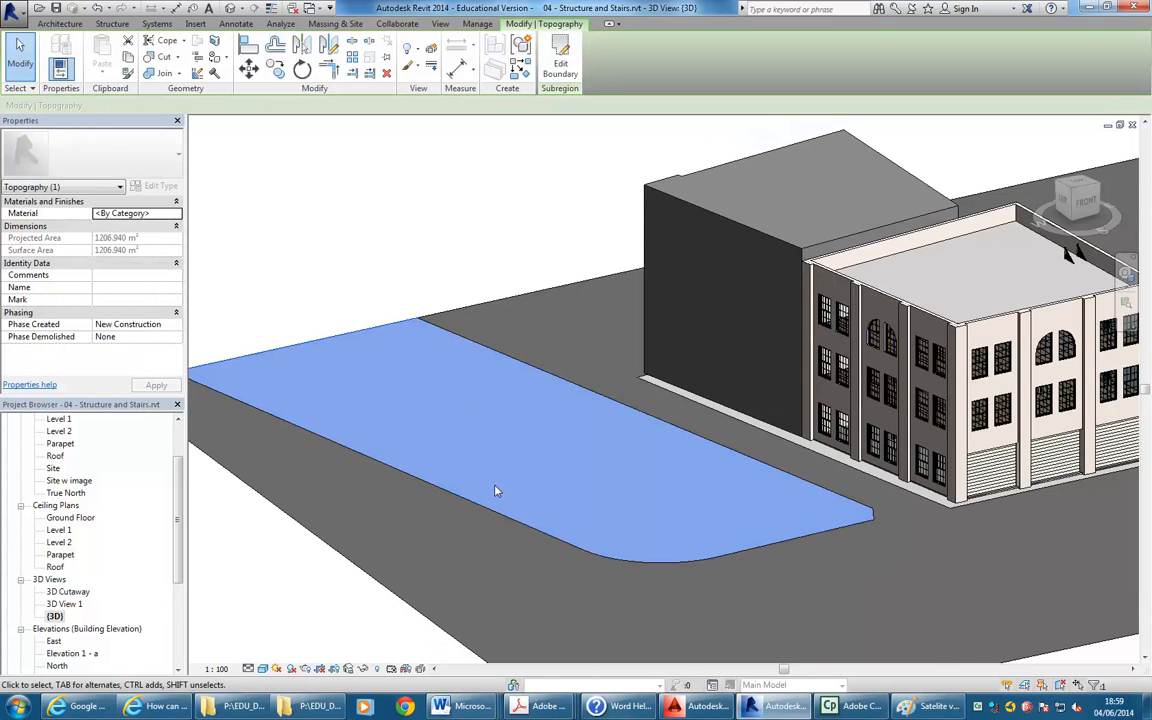
click(175, 215)
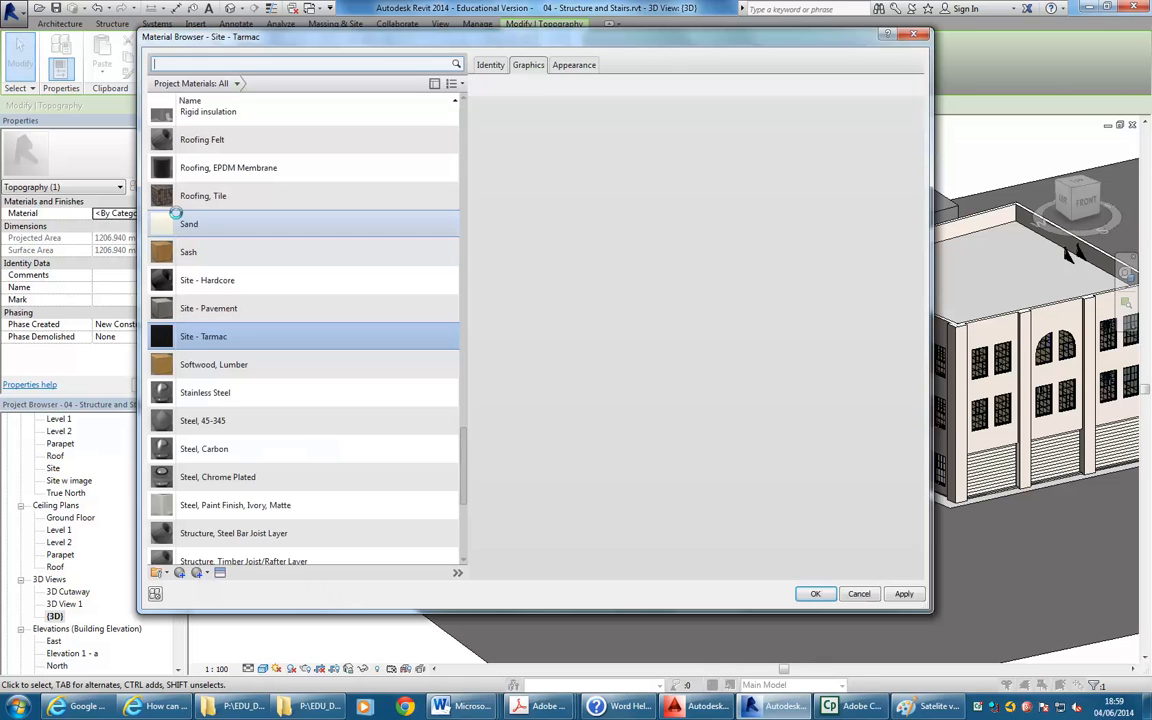
scroll(204, 470, down, 1)
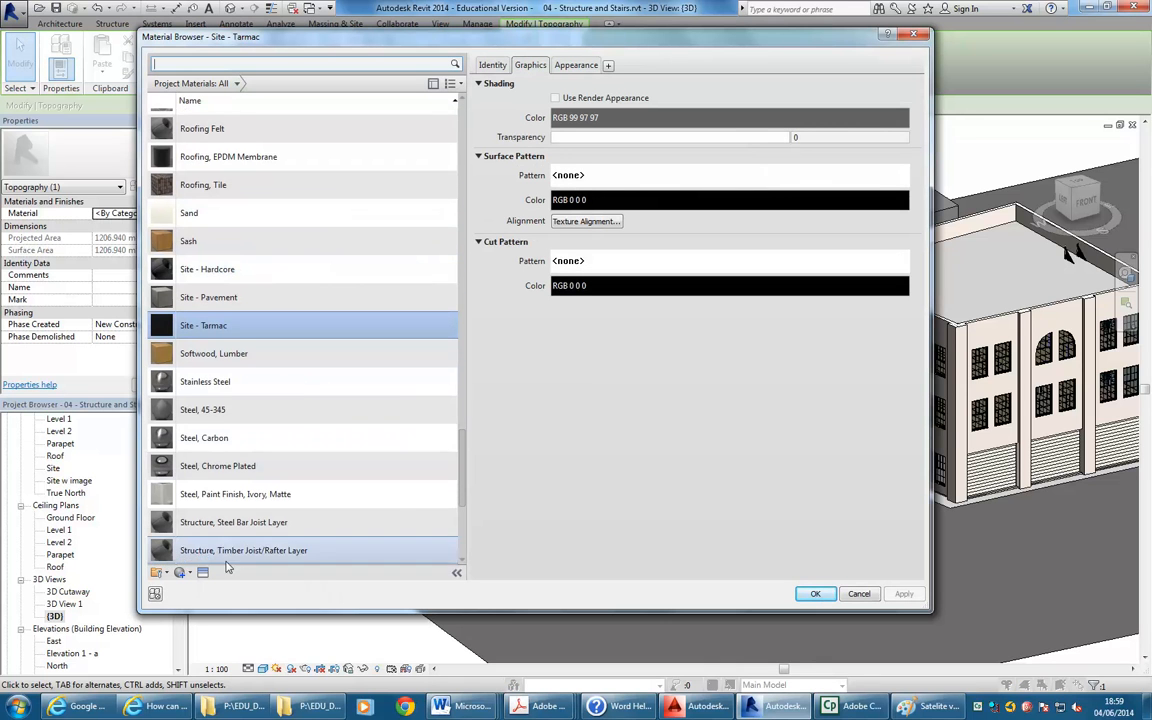
scroll(207, 430, down, 3)
scroll(225, 255, up, 2)
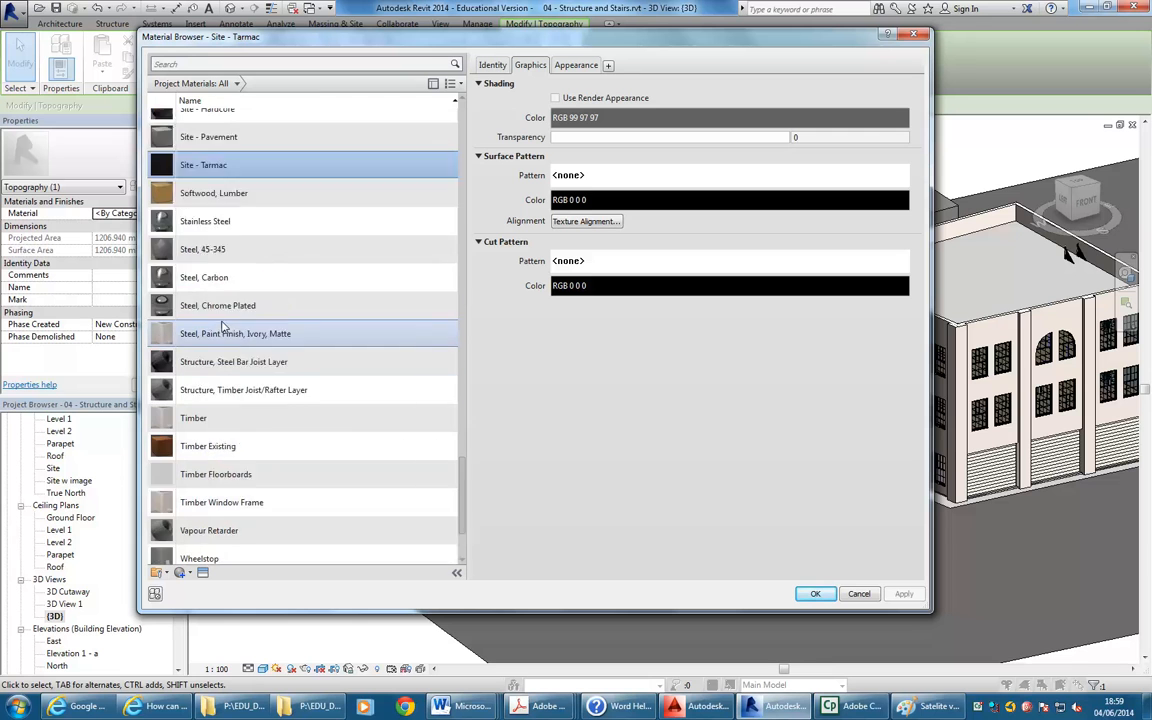
click(220, 222)
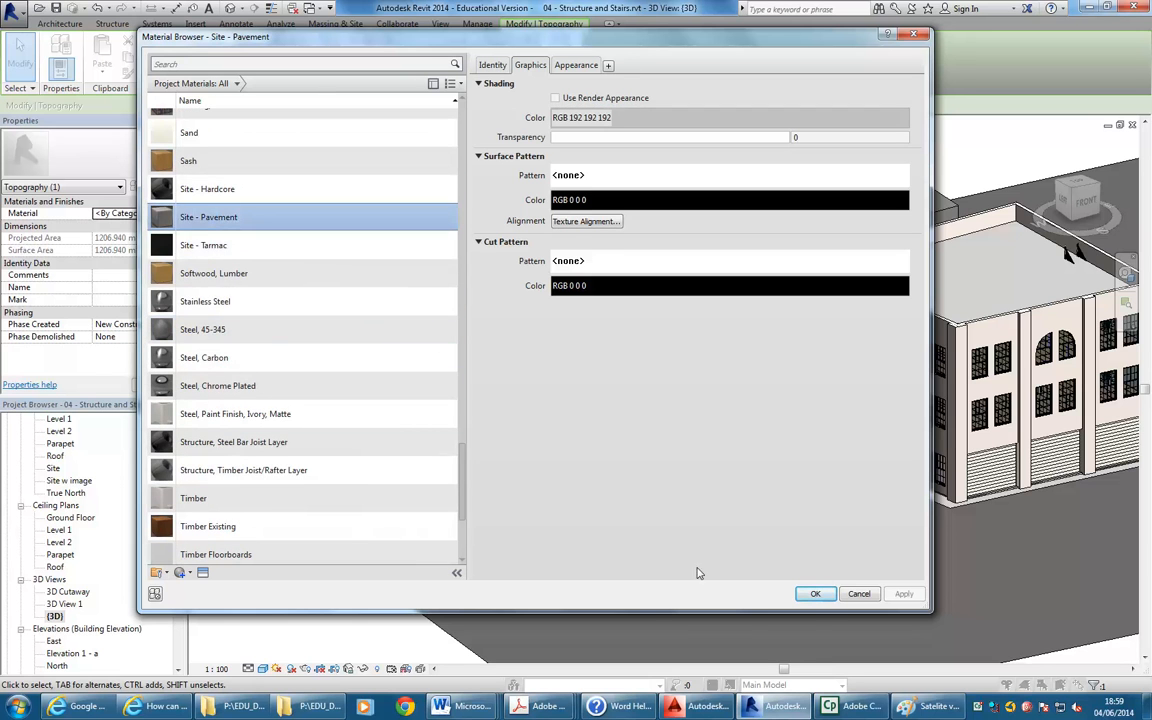
click(820, 595)
click(383, 258)
Examine the new pavement subregion and the building's surroundings in the 3D view and the Site floor plan
scroll(380, 272, down, 3)
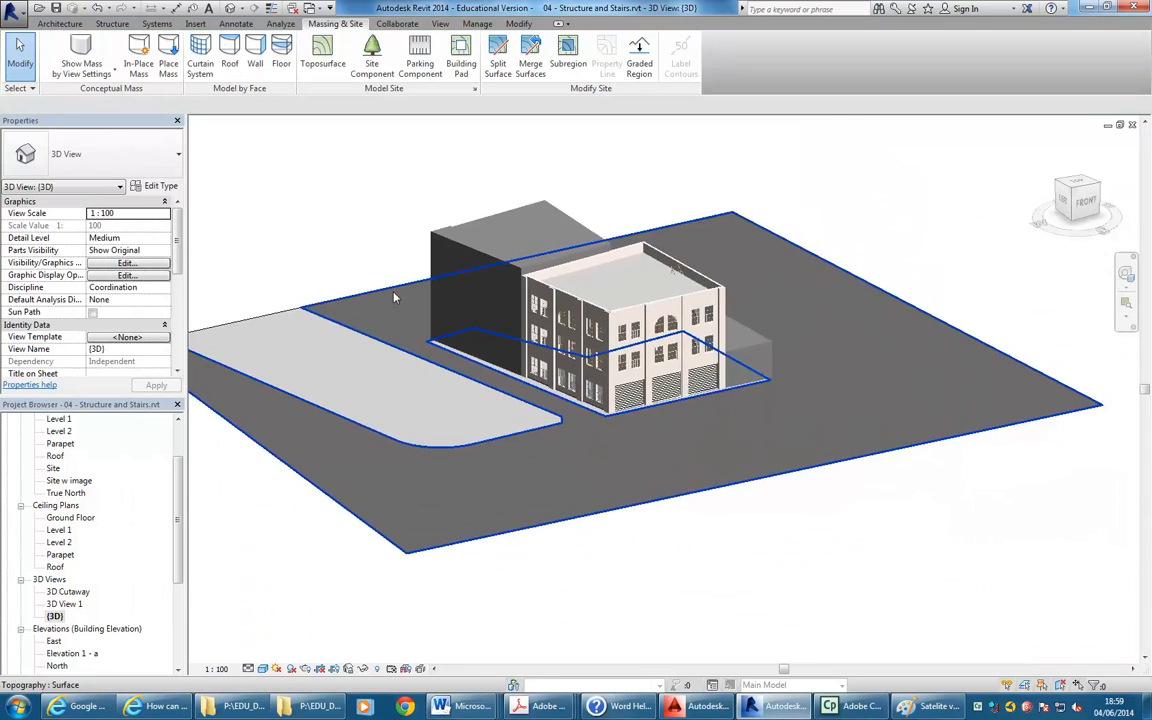
scroll(454, 305, up, 2)
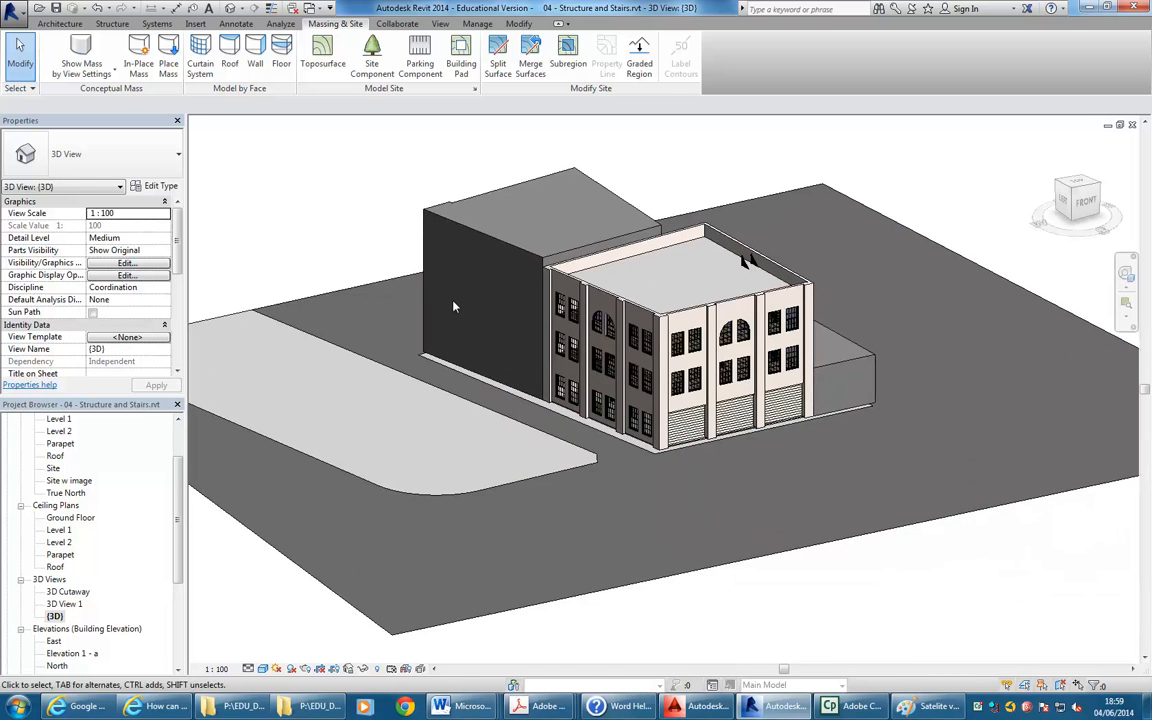
scroll(600, 332, up, 3)
scroll(553, 480, down, 3)
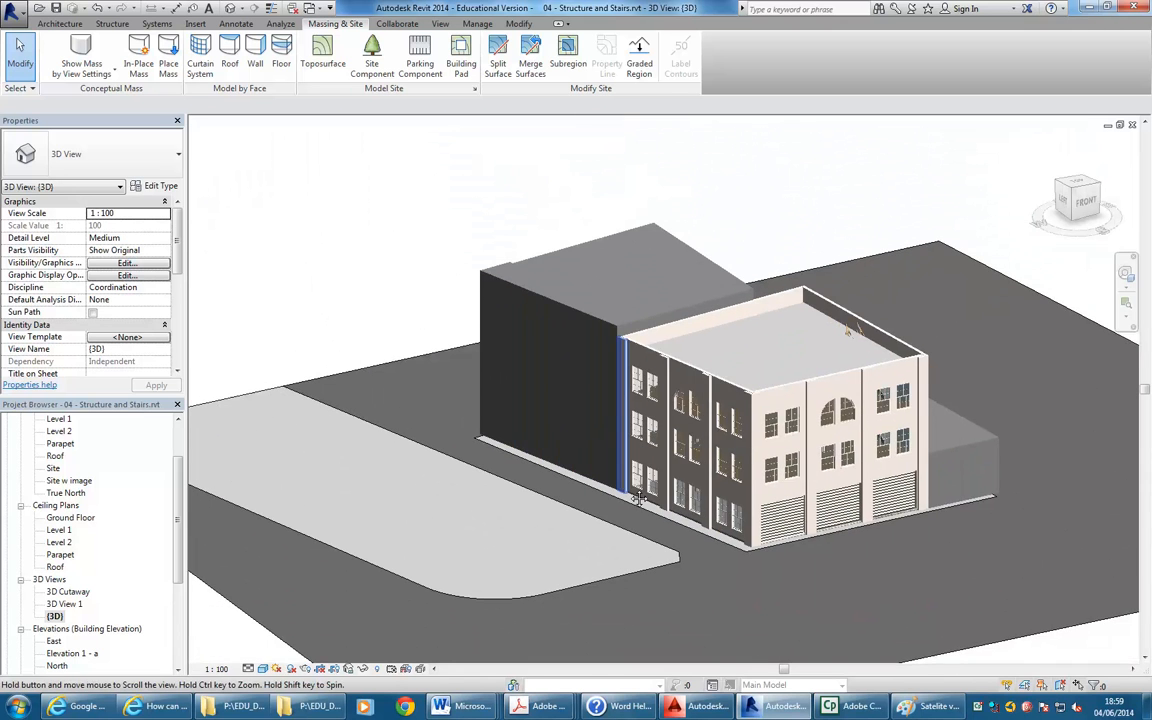
scroll(78, 470, up, 2)
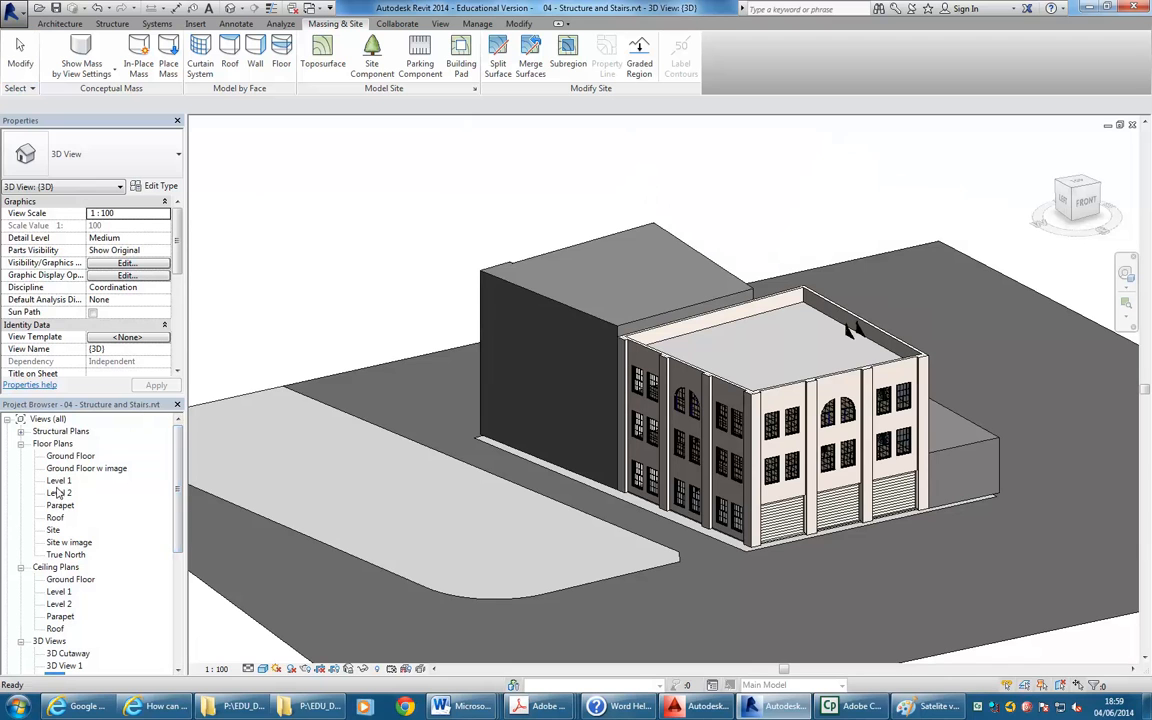
double_click(70, 456)
double_click(54, 529)
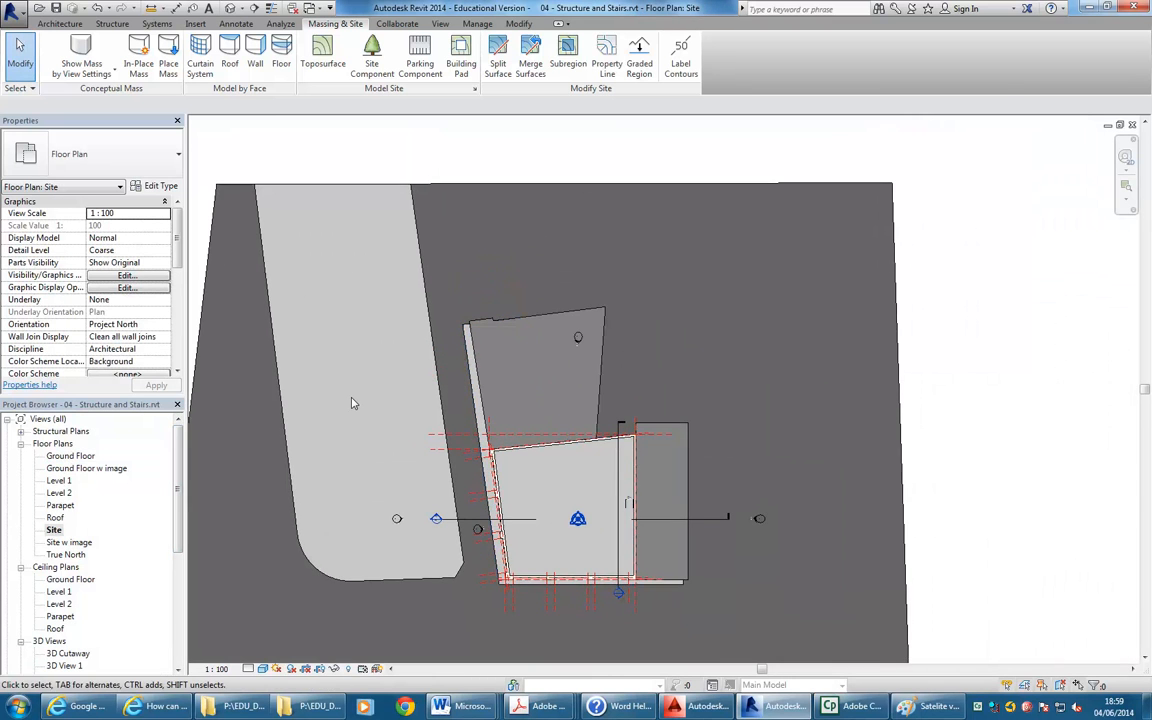
scroll(455, 458, up, 2)
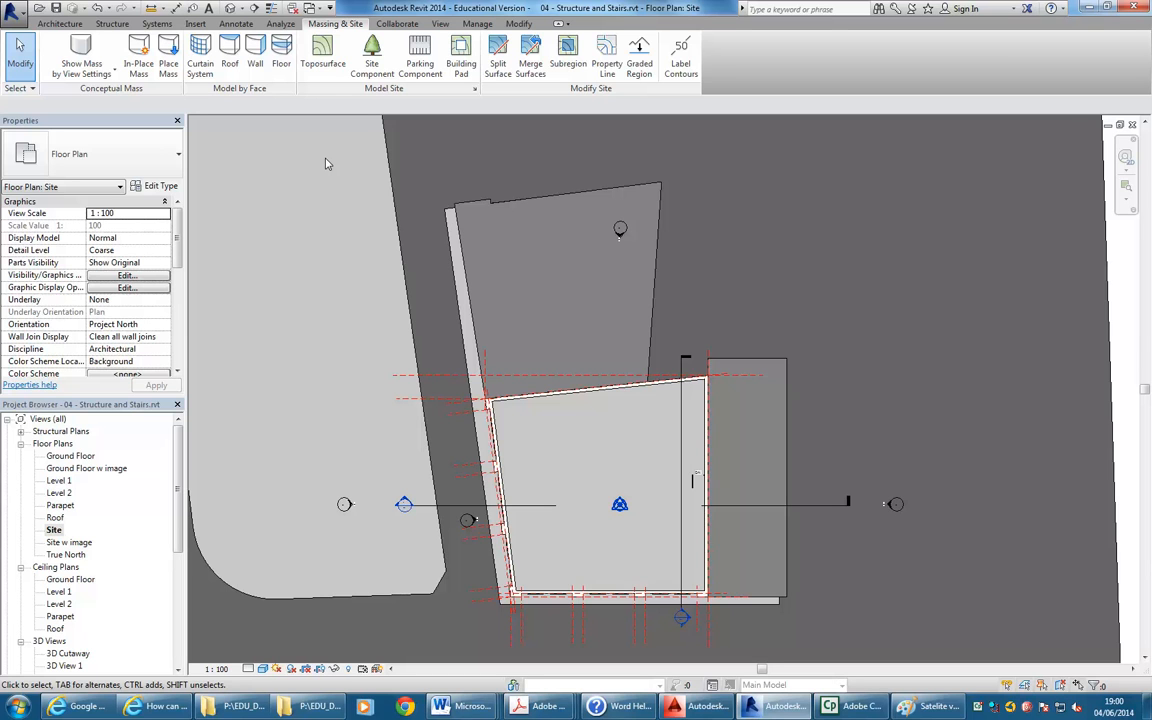
middle_drag(567, 531, 567, 531)
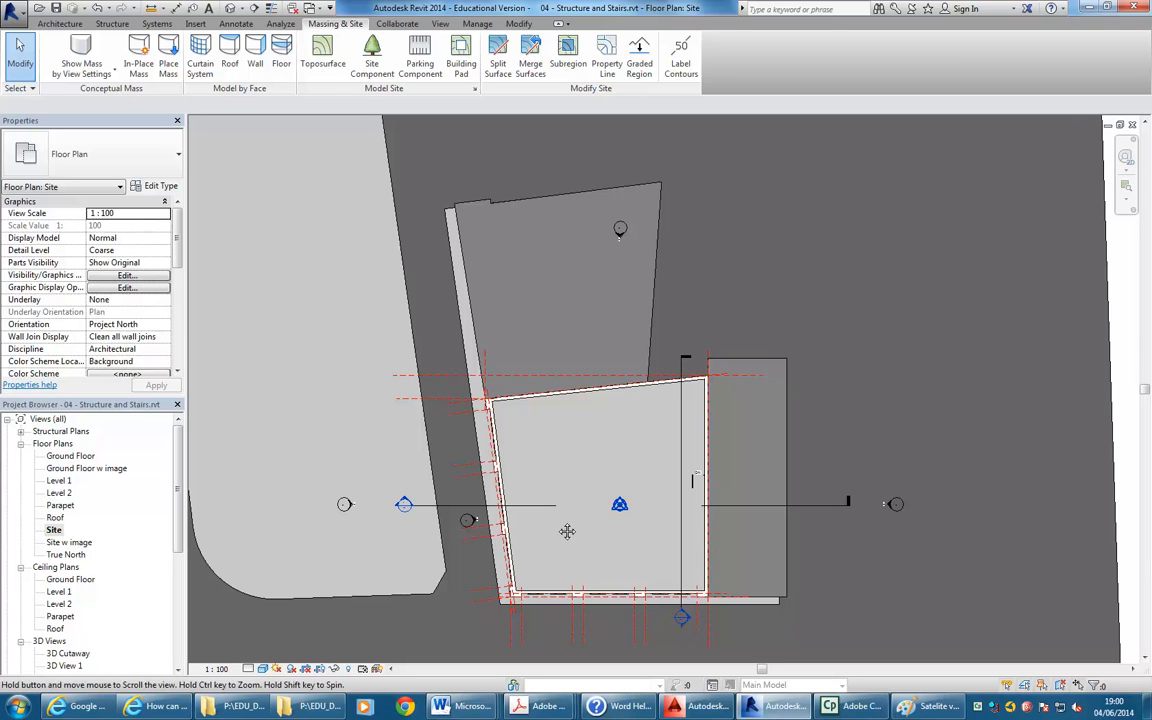
scroll(567, 531, up, 2)
Open the Ground Floor plan and place a row of 4800 x 2500 parking spaces inside the building, facing the front openings
double_click(86, 458)
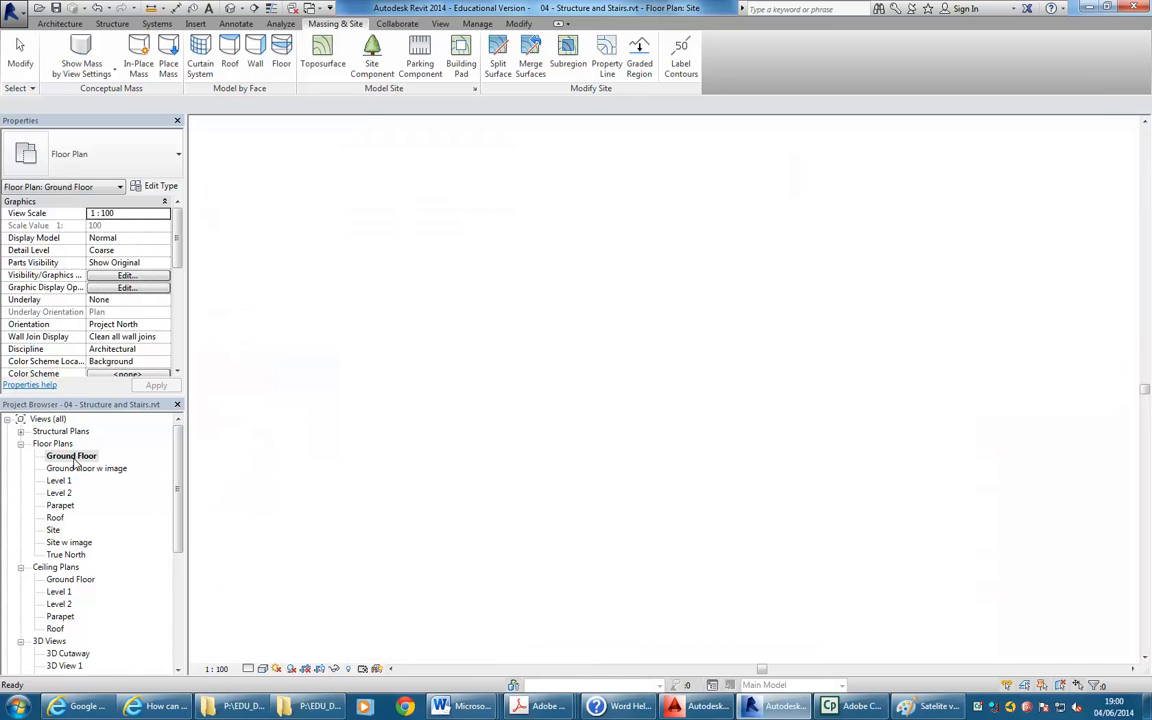
scroll(530, 480, up, 3)
scroll(482, 484, up, 3)
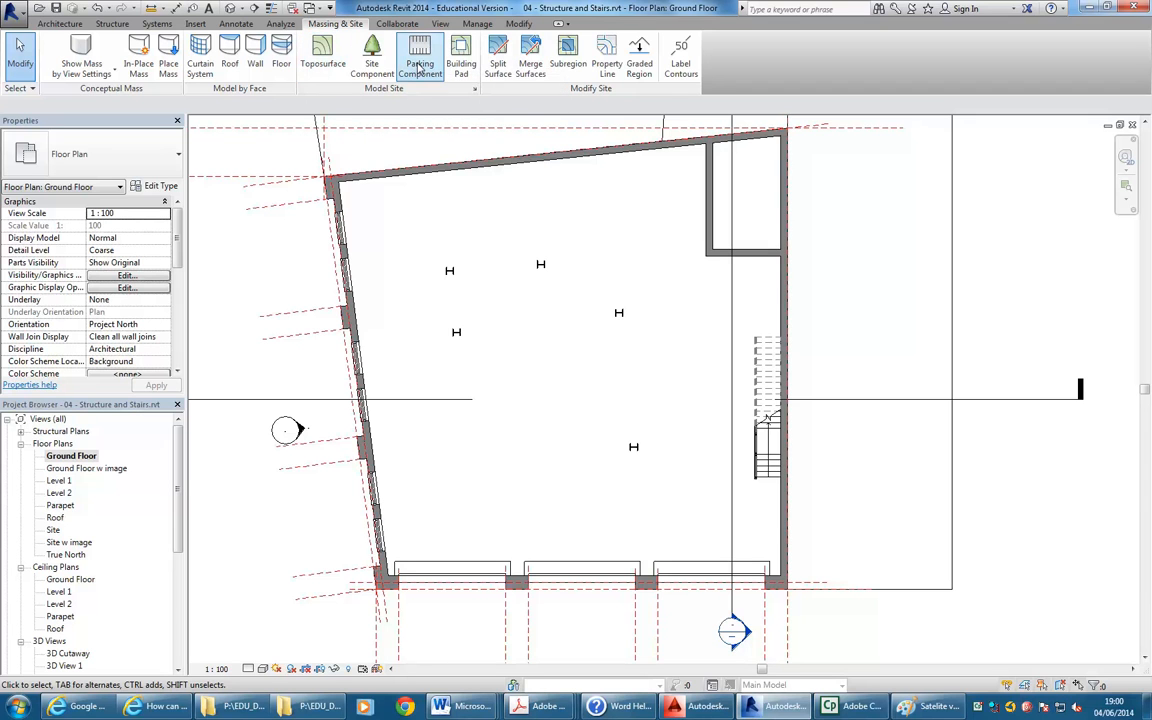
click(420, 66)
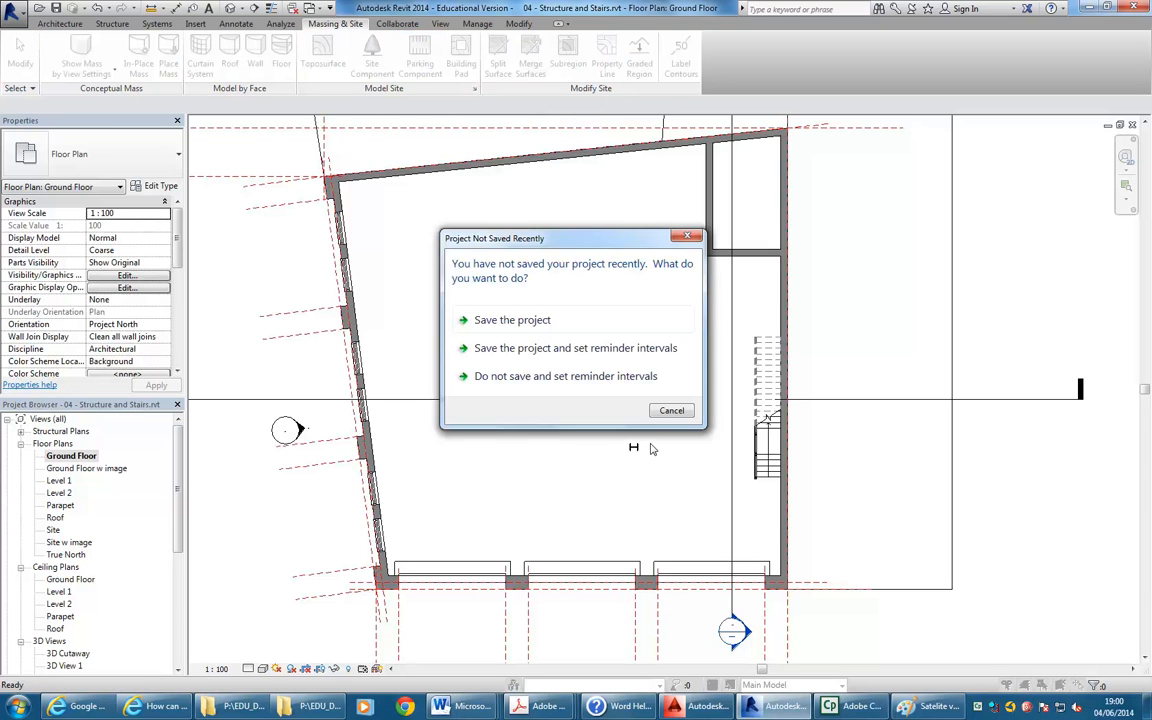
click(668, 412)
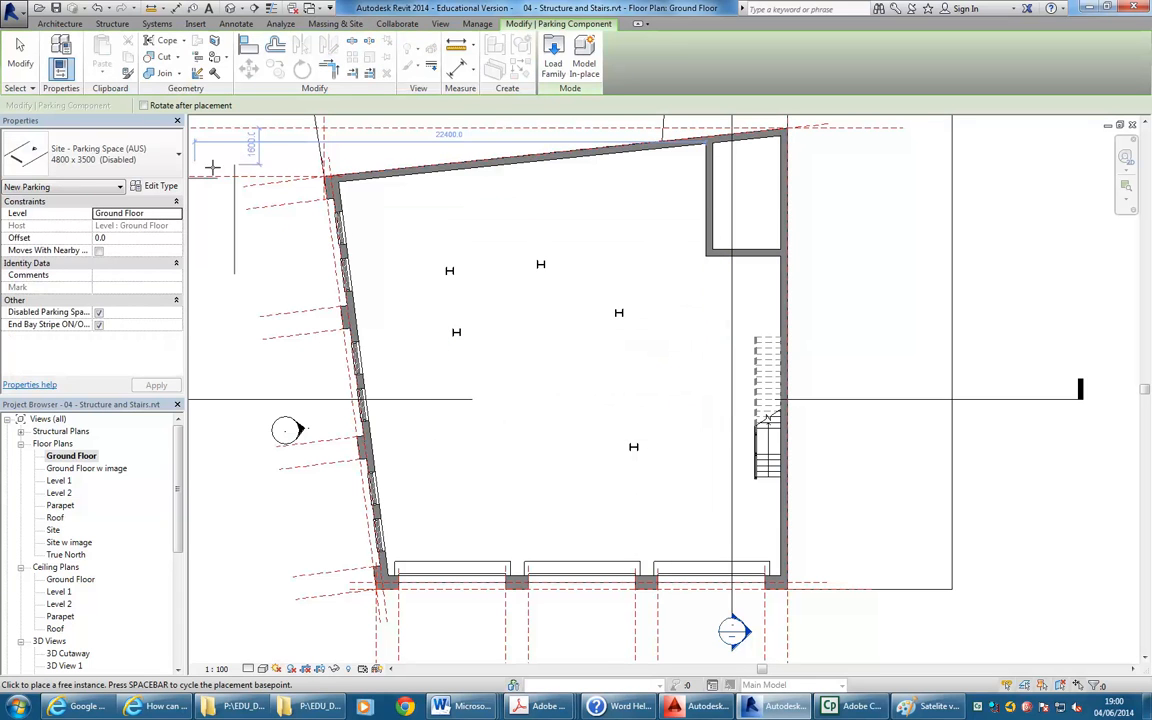
click(172, 164)
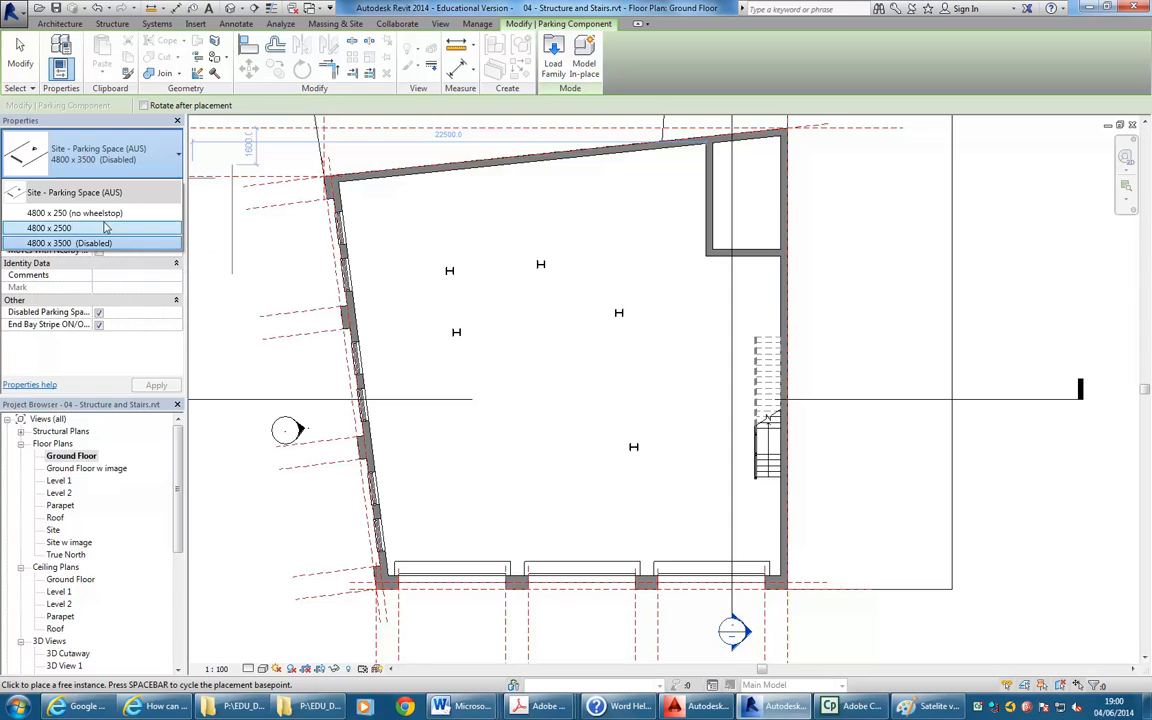
click(125, 243)
click(447, 457)
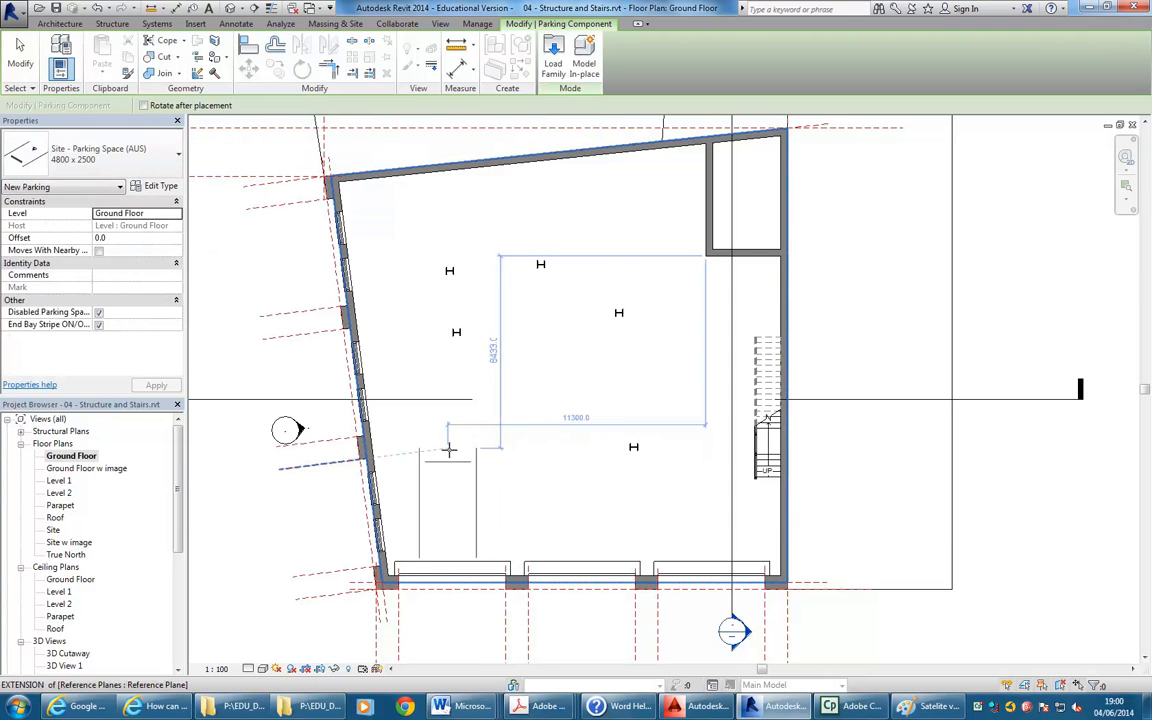
click(578, 444)
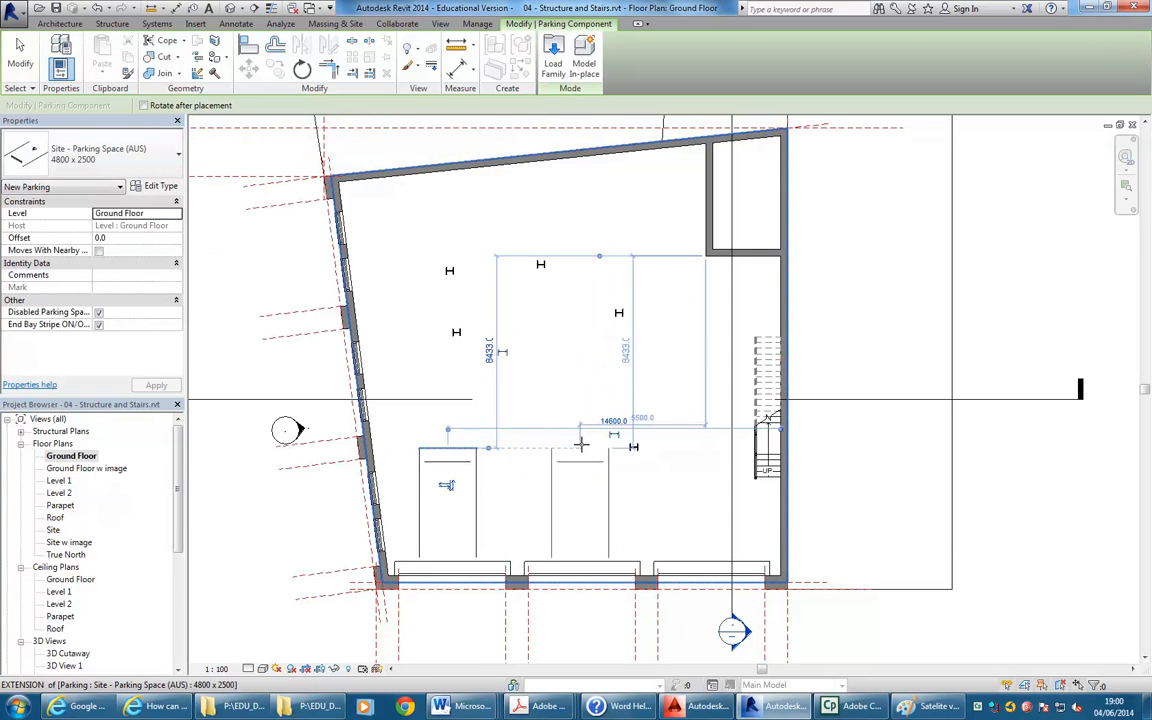
Delete all the parking spaces just placed on the ground floor
key(Escape)
key(Escape)
click(700, 468)
key(Delete)
click(586, 472)
key(Delete)
click(455, 468)
key(Delete)
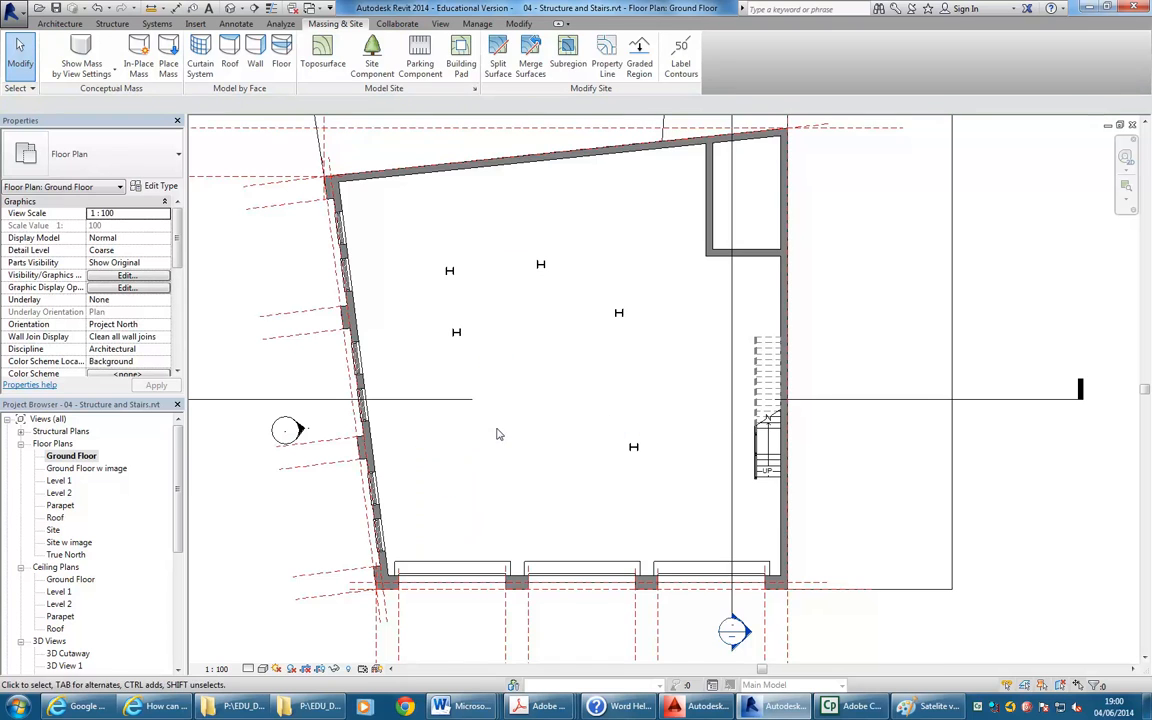
Start a site component and review the tree types available for placement
scroll(516, 430, down, 2)
scroll(294, 328, down, 1)
middle_drag(294, 328, 314, 366)
scroll(314, 366, up, 1)
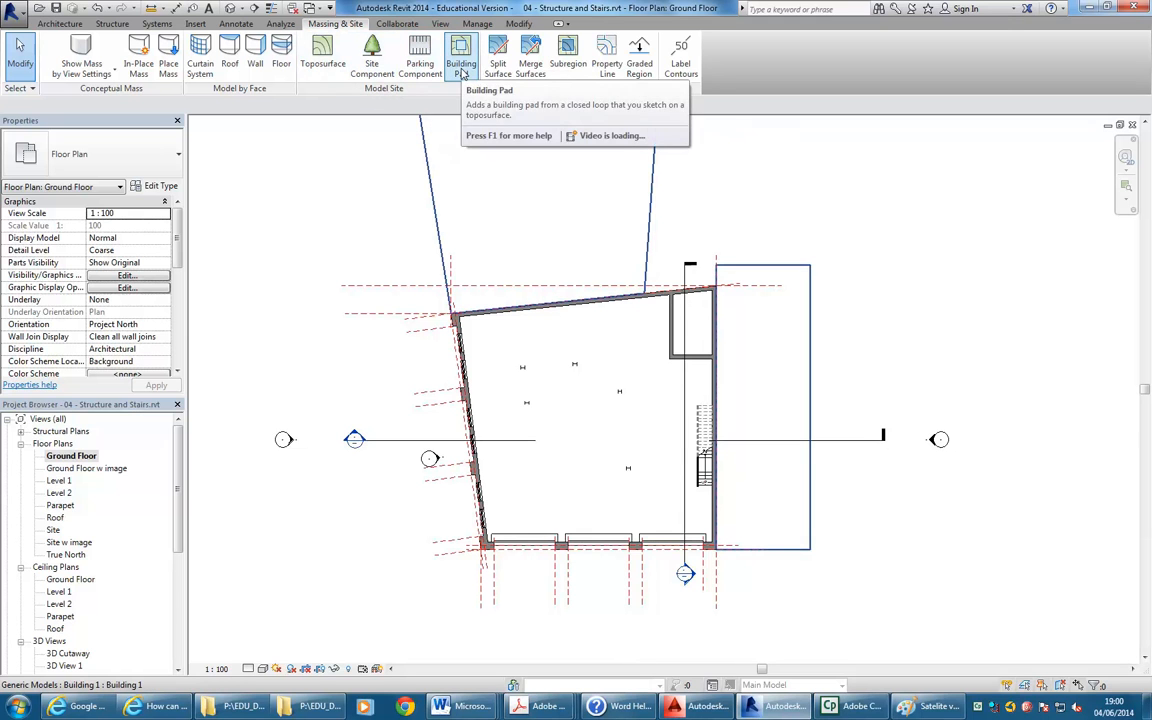
click(374, 62)
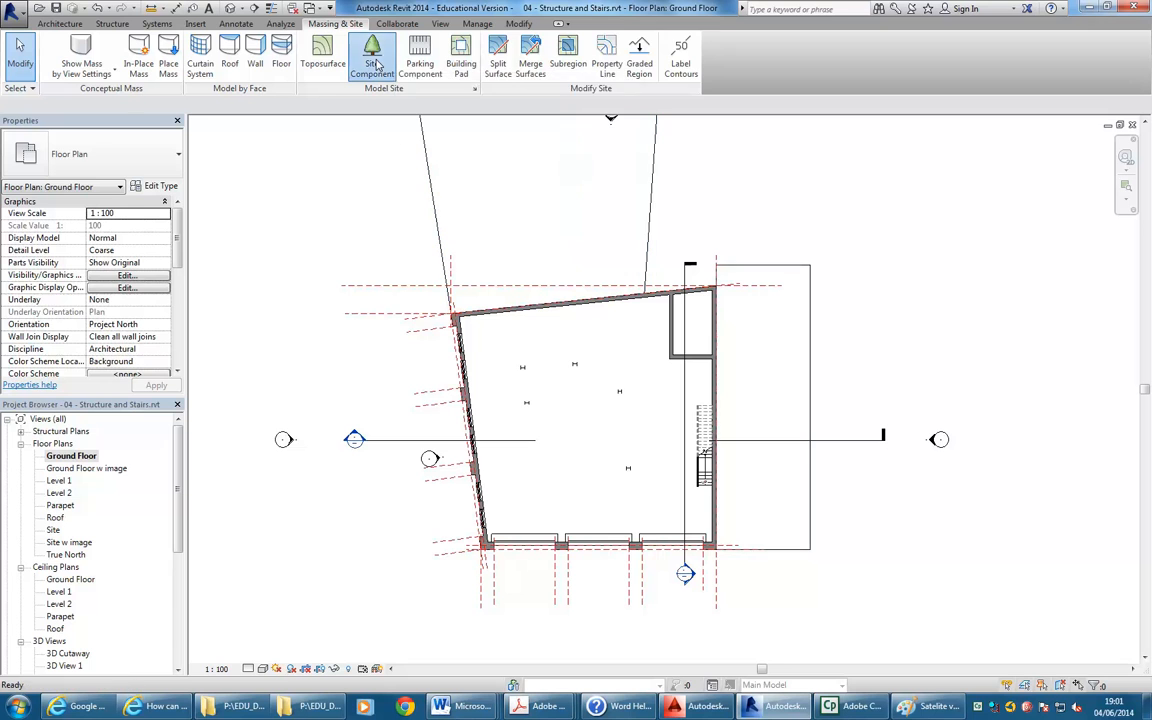
click(160, 154)
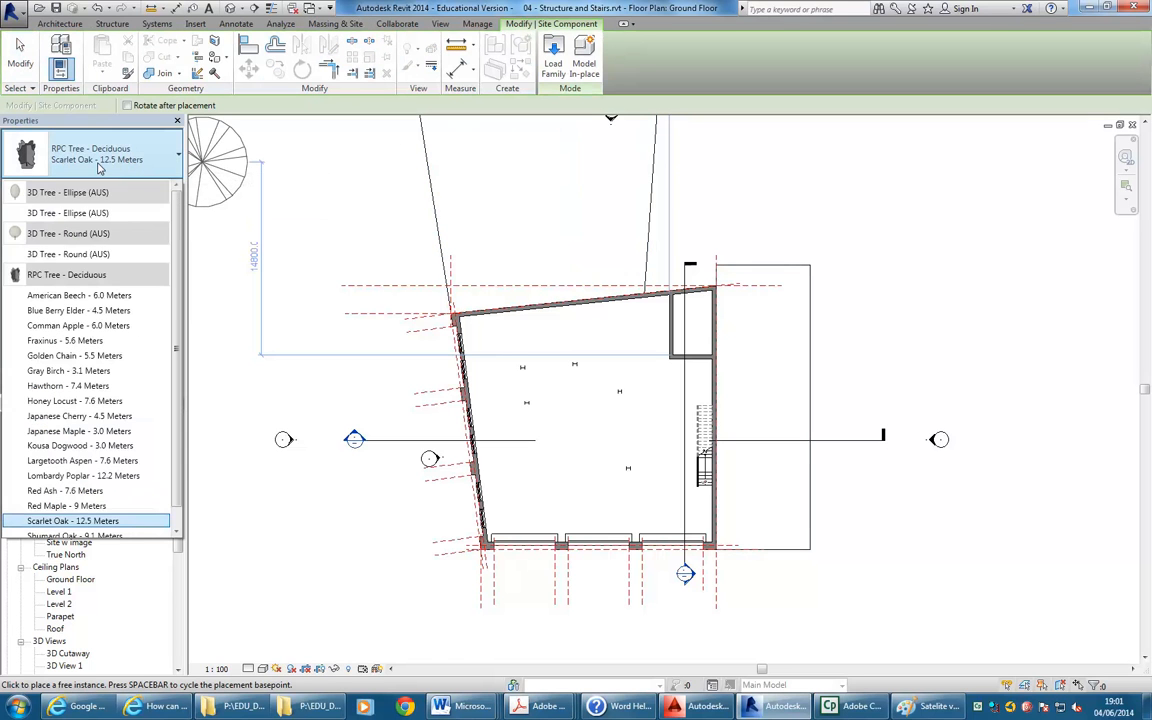
scroll(180, 212, down, 1)
scroll(181, 206, up, 1)
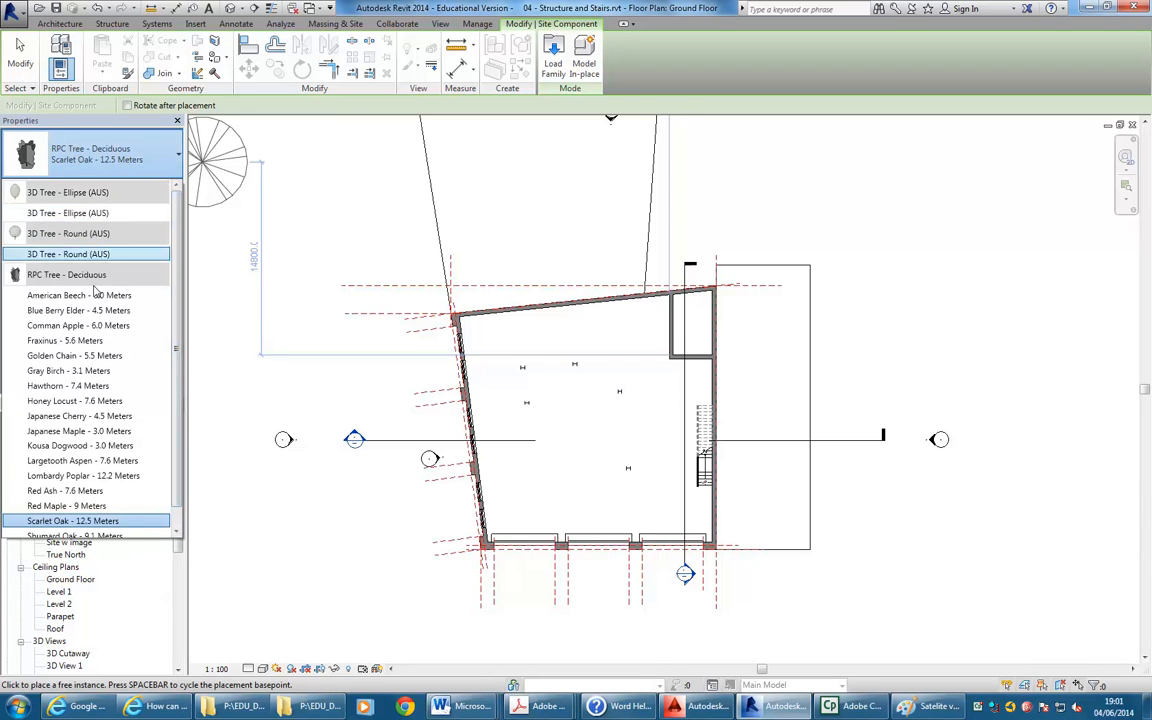
click(106, 131)
Load the 4WD - Totota_Landcruiser (AUS) family from the library's Entourage > Vehicles folder
click(555, 57)
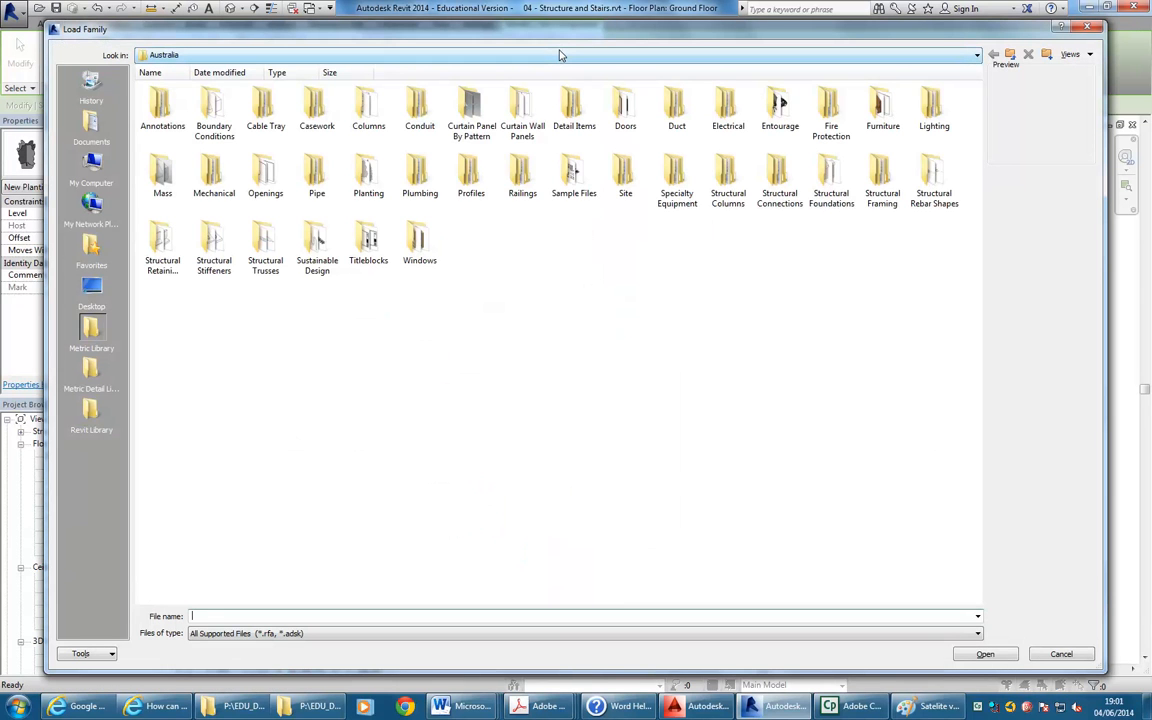
double_click(779, 106)
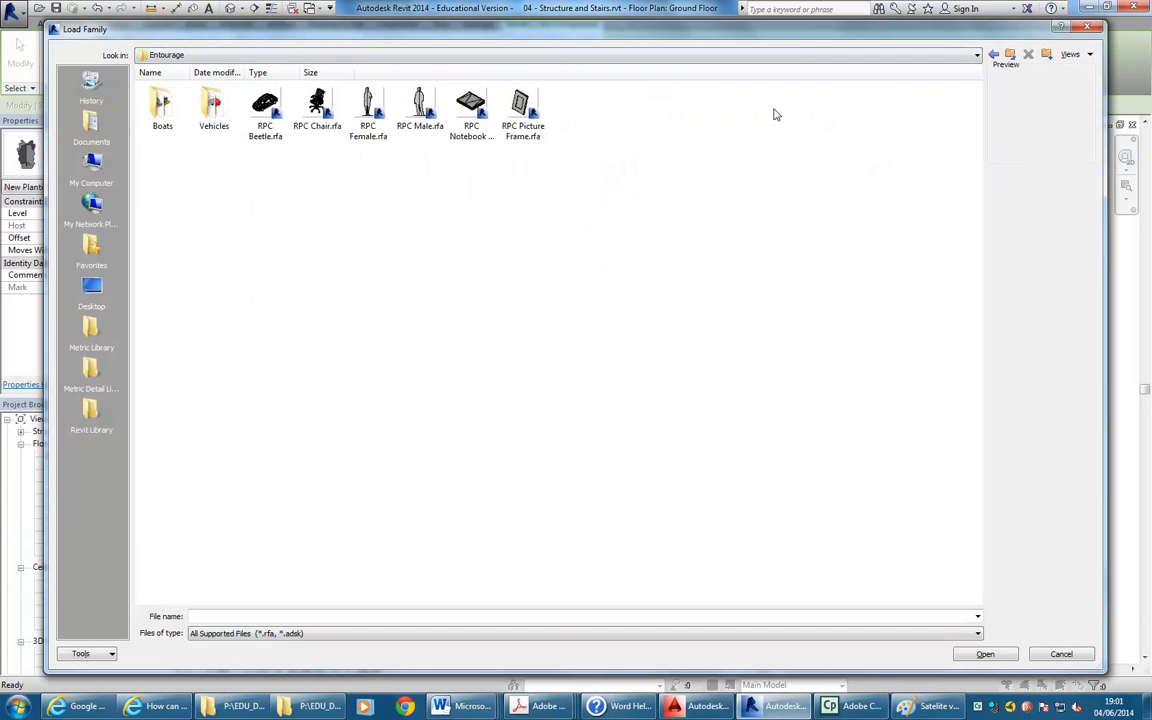
click(372, 110)
click(421, 117)
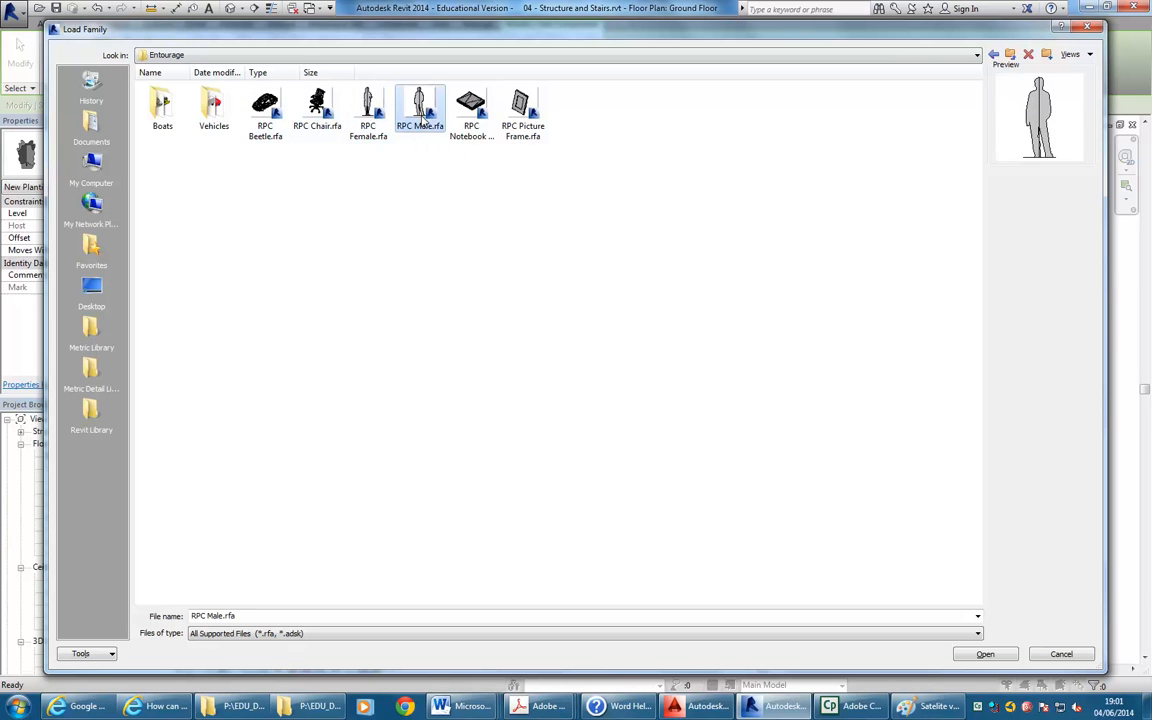
click(456, 256)
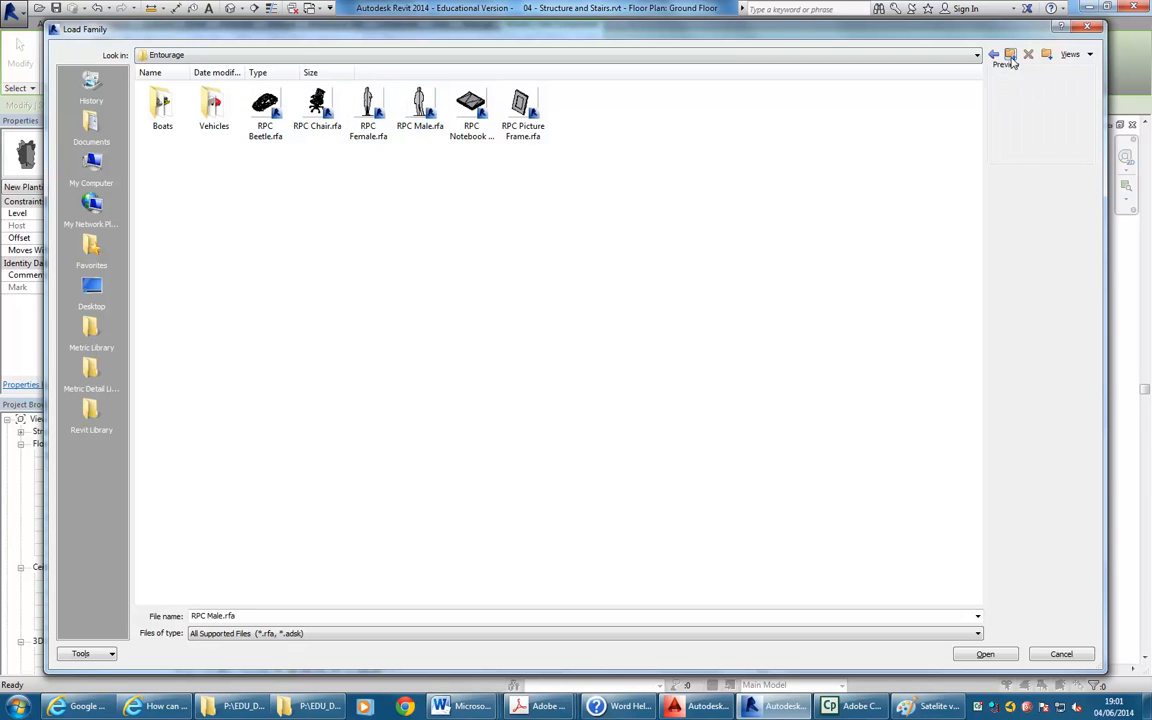
double_click(214, 110)
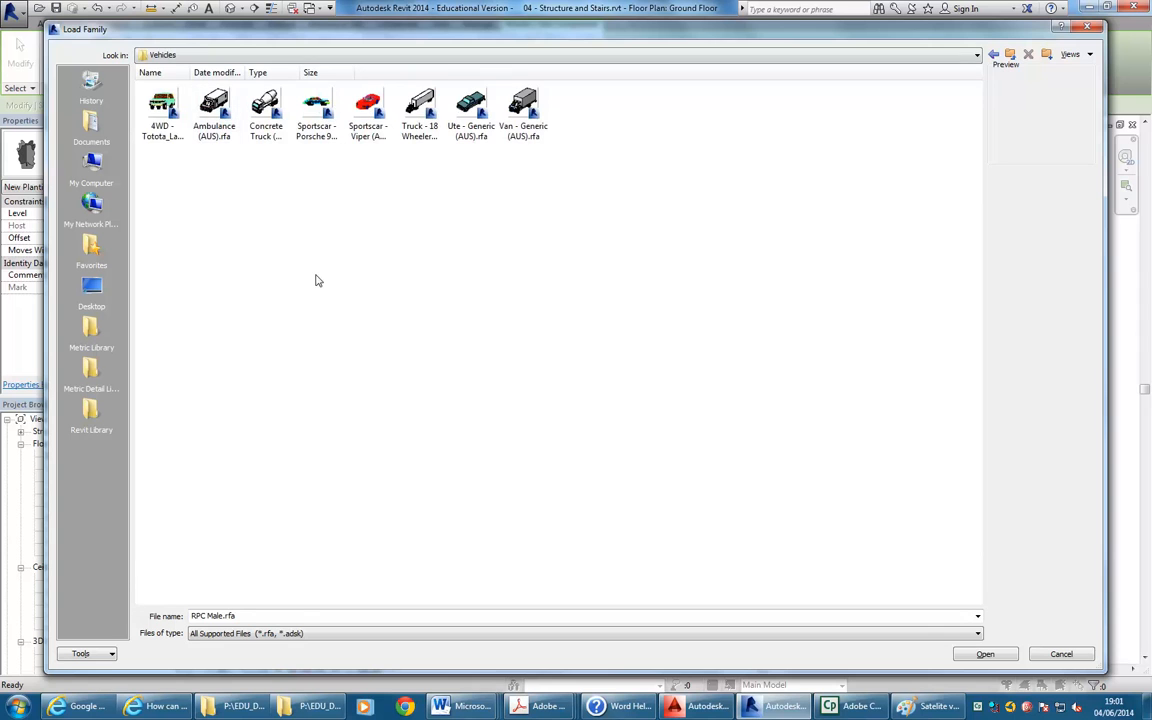
click(160, 125)
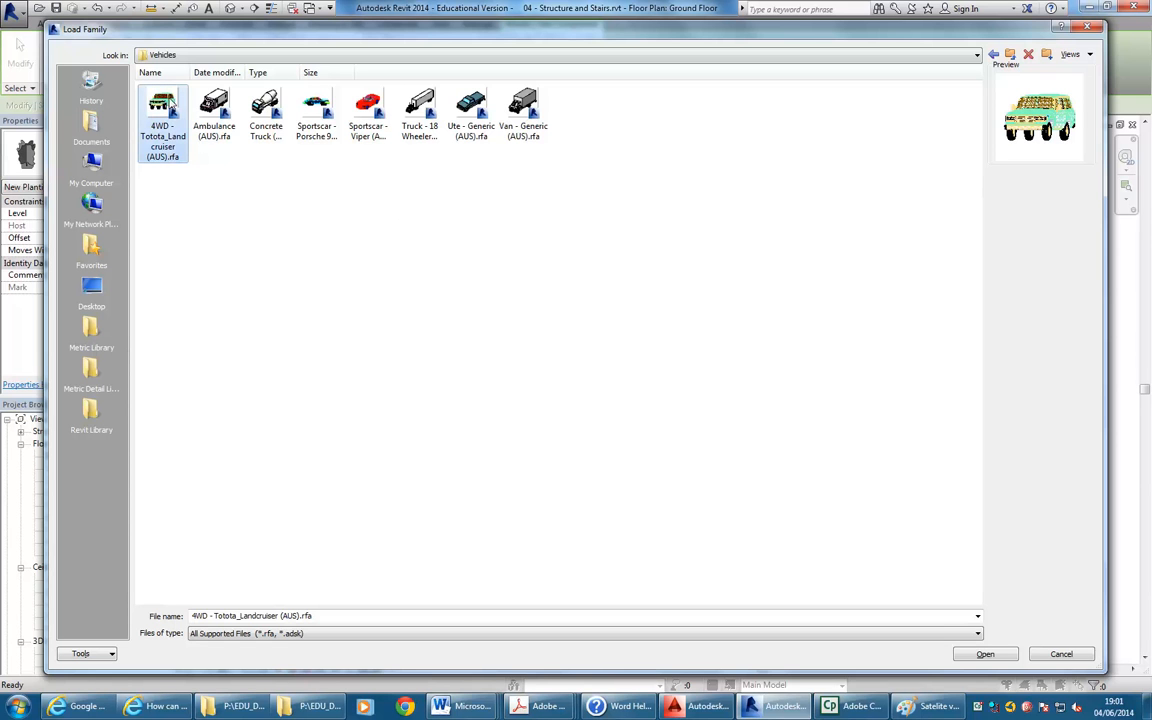
double_click(170, 100)
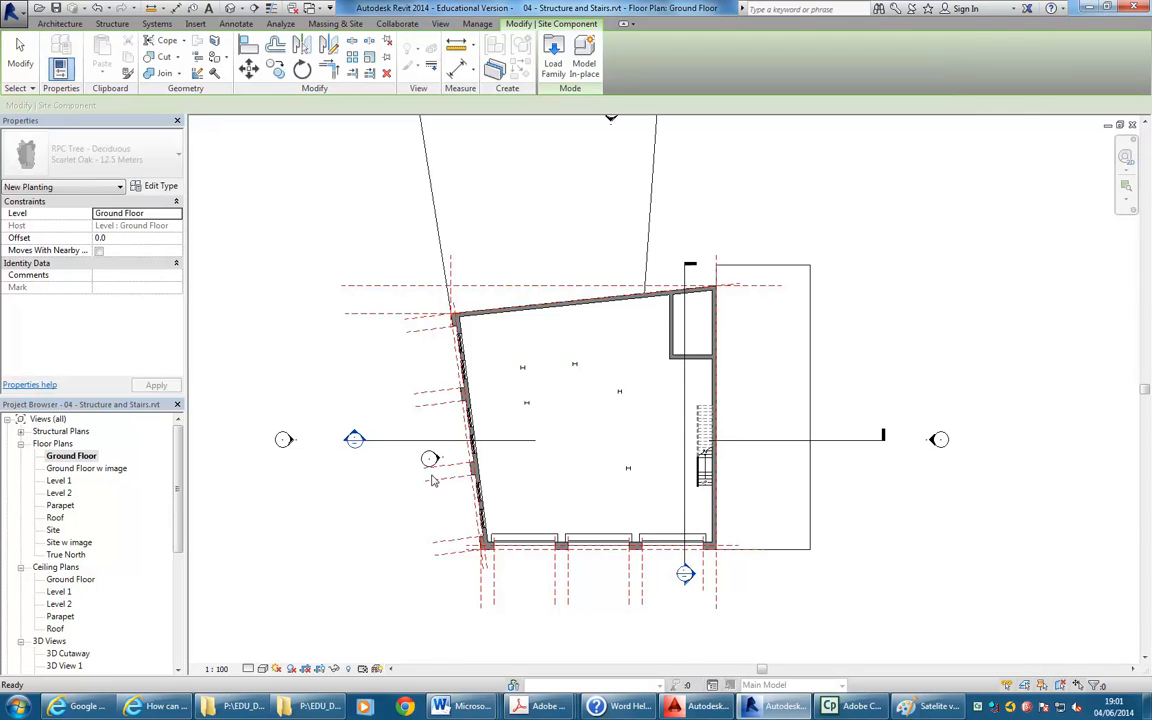
Place the 4WD parallel to the front wall, about 2.8 m outside it near the building's street corner
middle_drag(432, 507, 444, 428)
scroll(444, 428, up, 3)
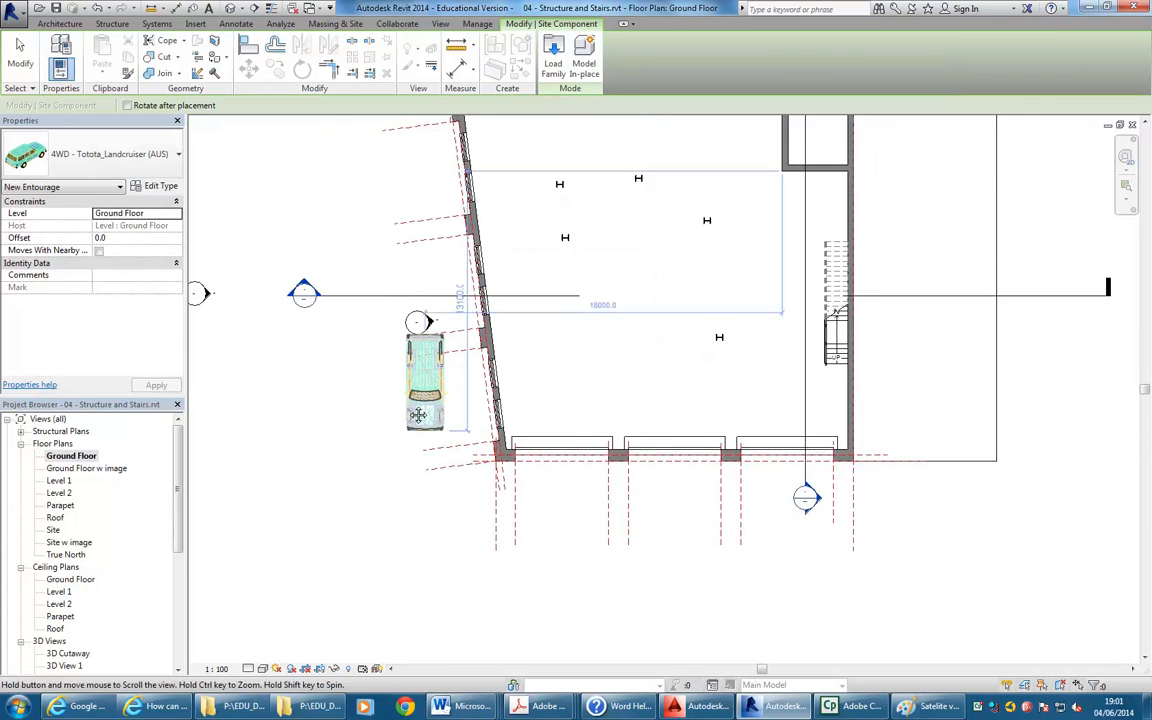
key(space)
click(519, 488)
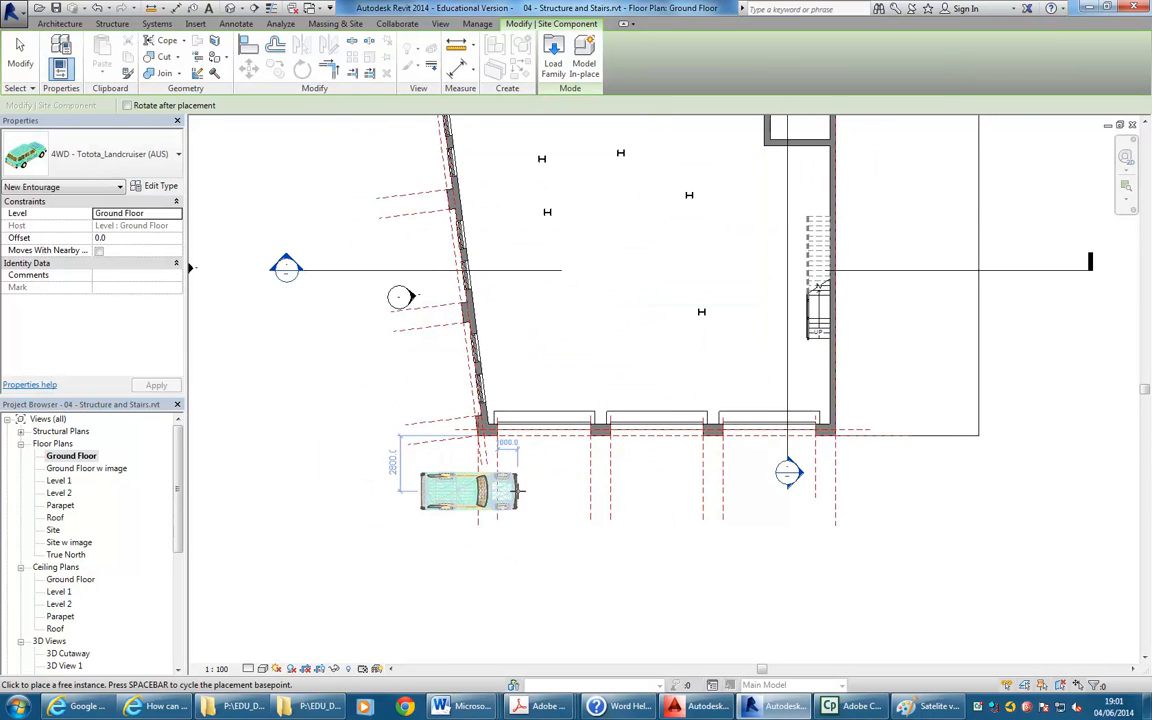
Open the Site floor plan and delete the 4WD from the road
double_click(53, 529)
scroll(545, 380, down, 1)
scroll(638, 283, up, 2)
middle_drag(638, 283, 721, 157)
click(517, 463)
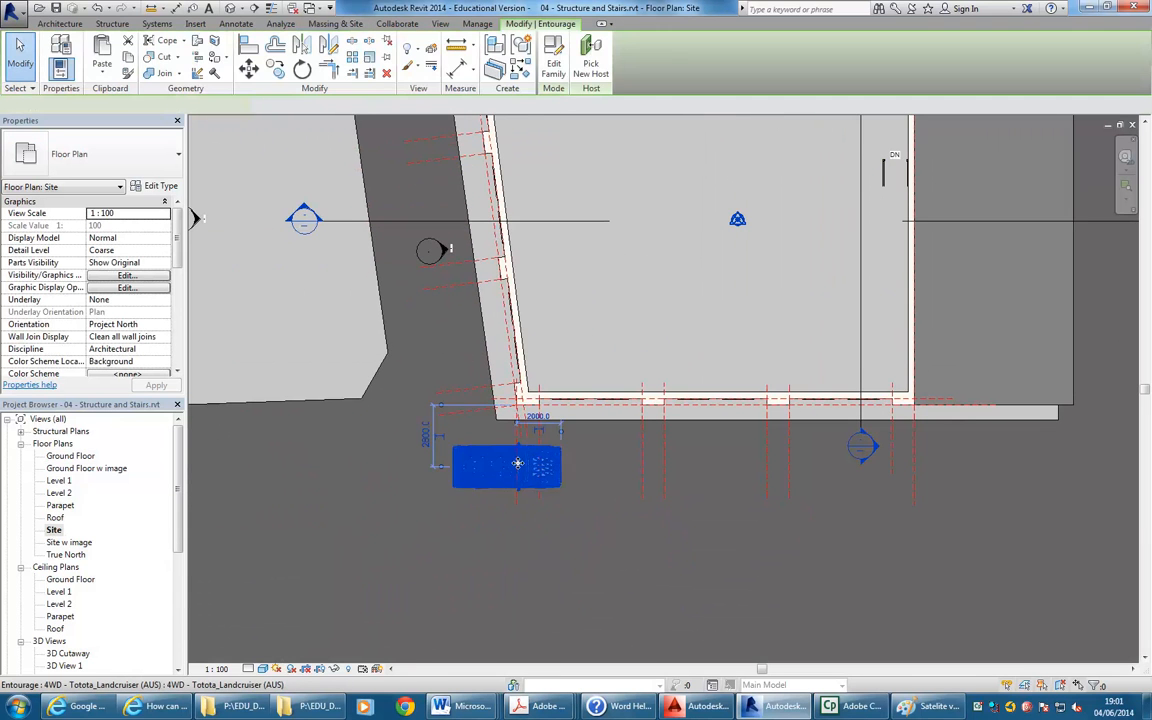
scroll(581, 327, up, 1)
scroll(528, 382, up, 1)
key(Delete)
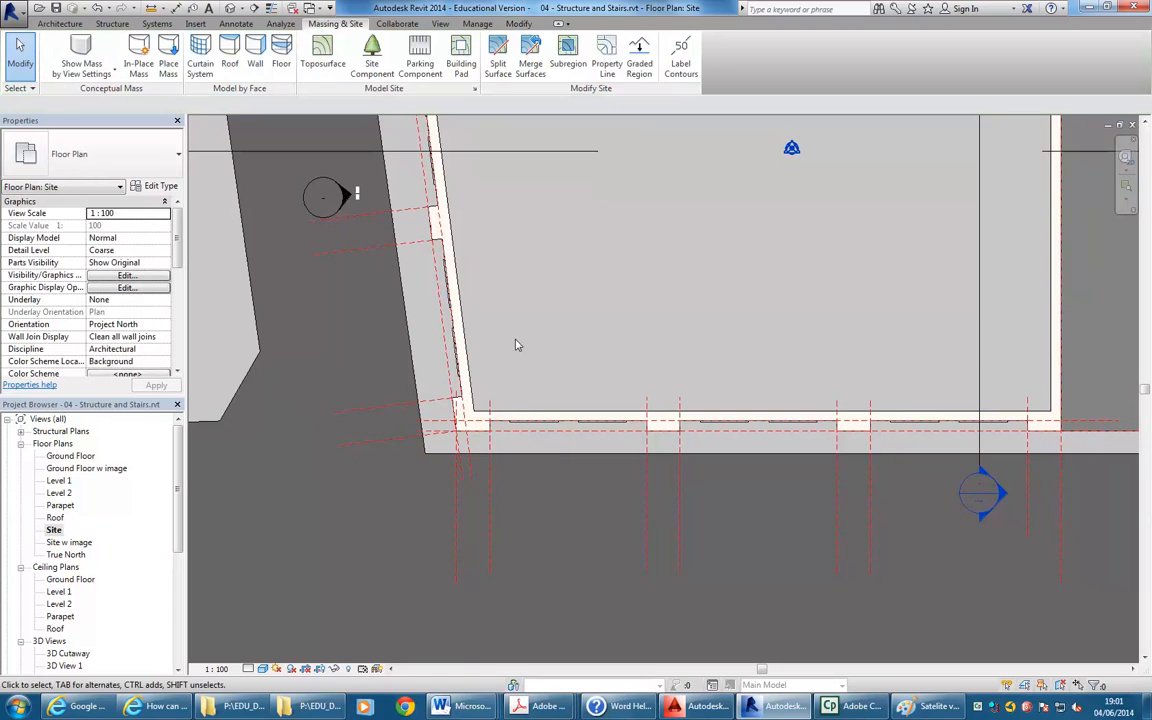
Load the Ute - Generic (AUS) family from the Entourage > Vehicles folder as a site component
middle_drag(512, 255, 455, 339)
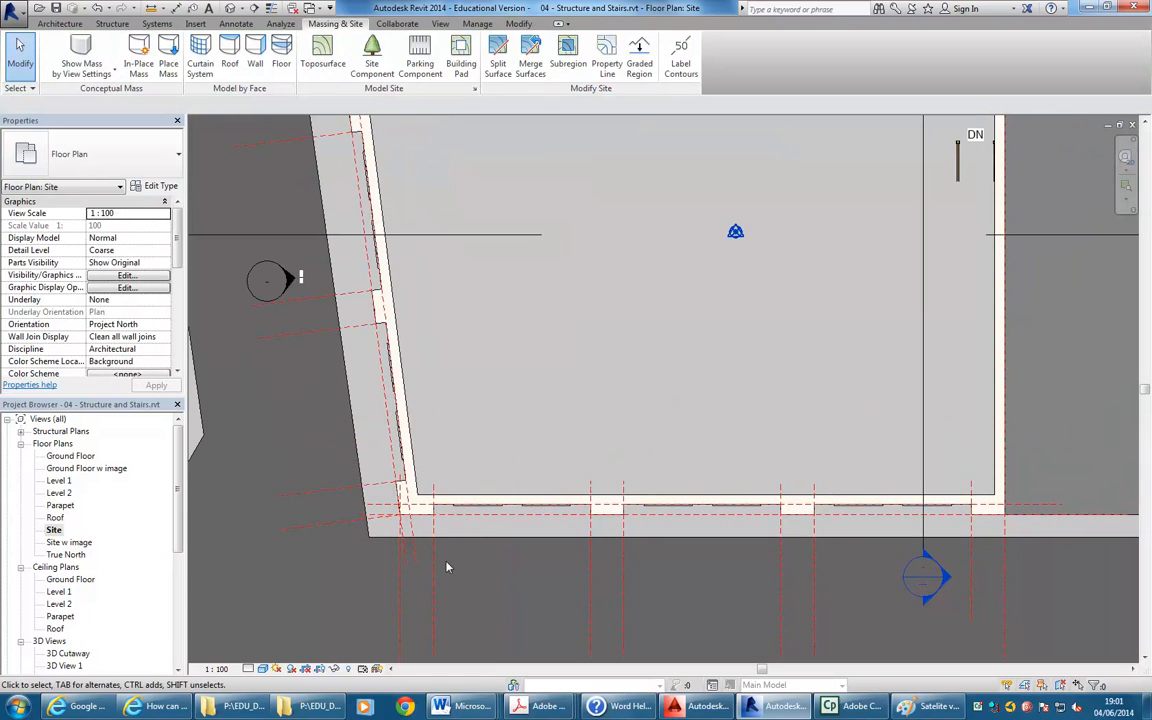
scroll(550, 323, down, 2)
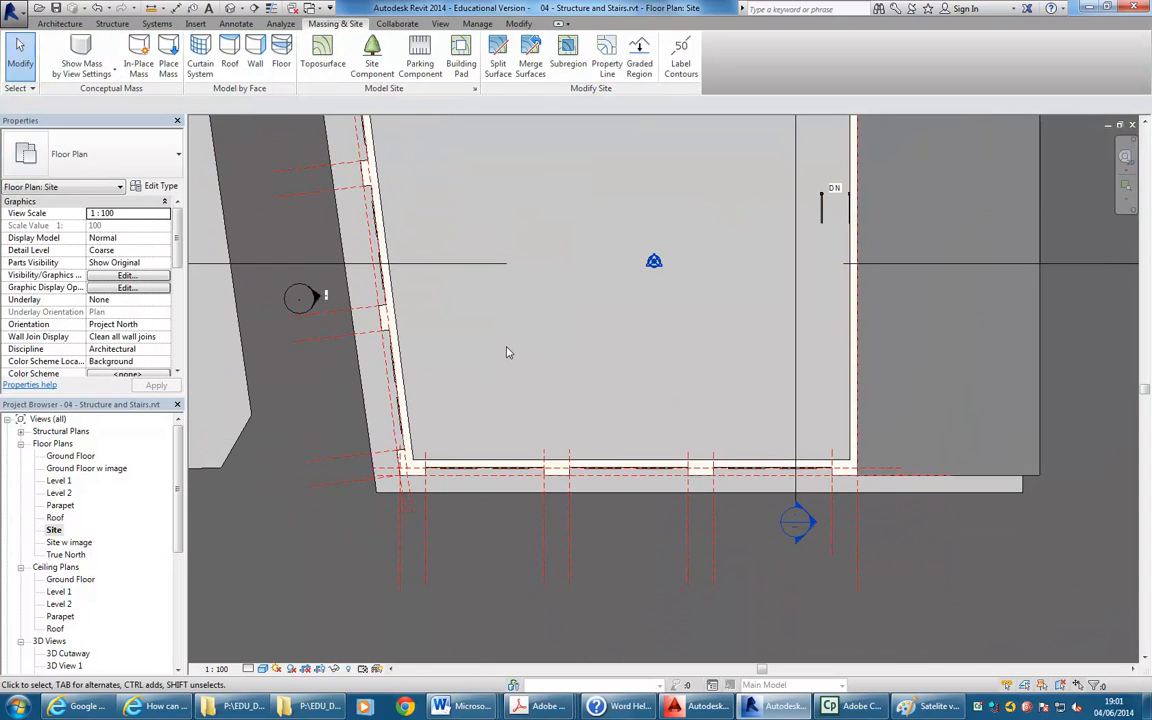
middle_drag(506, 352, 484, 357)
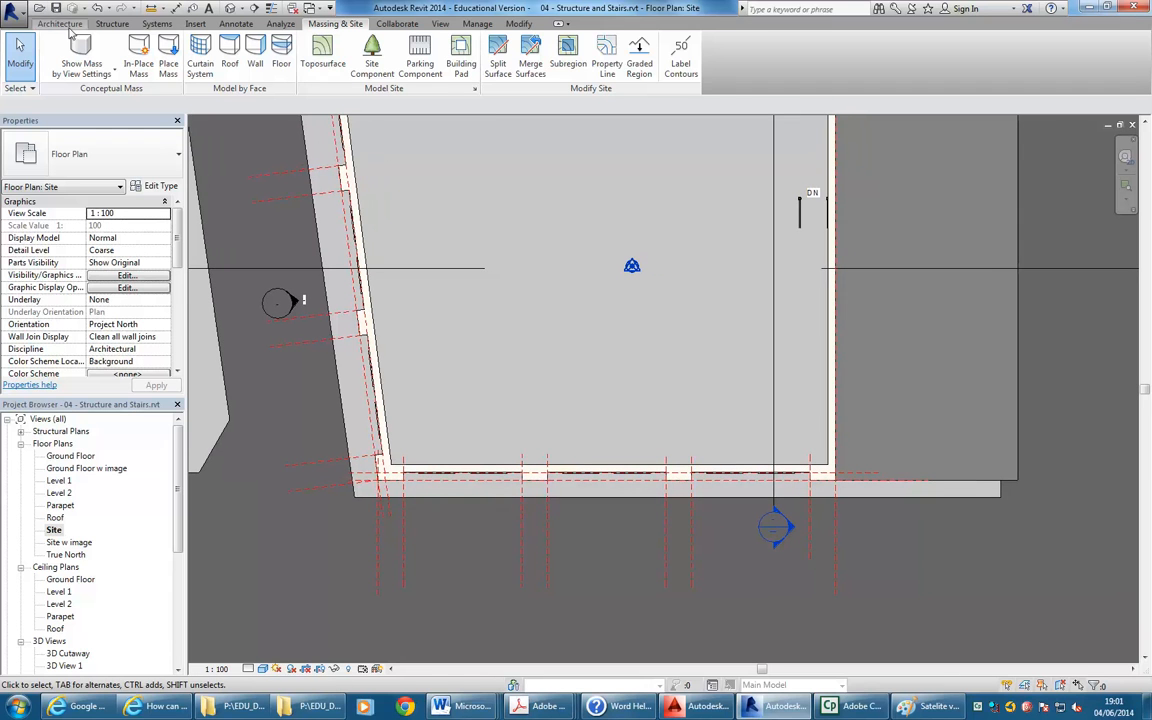
click(365, 68)
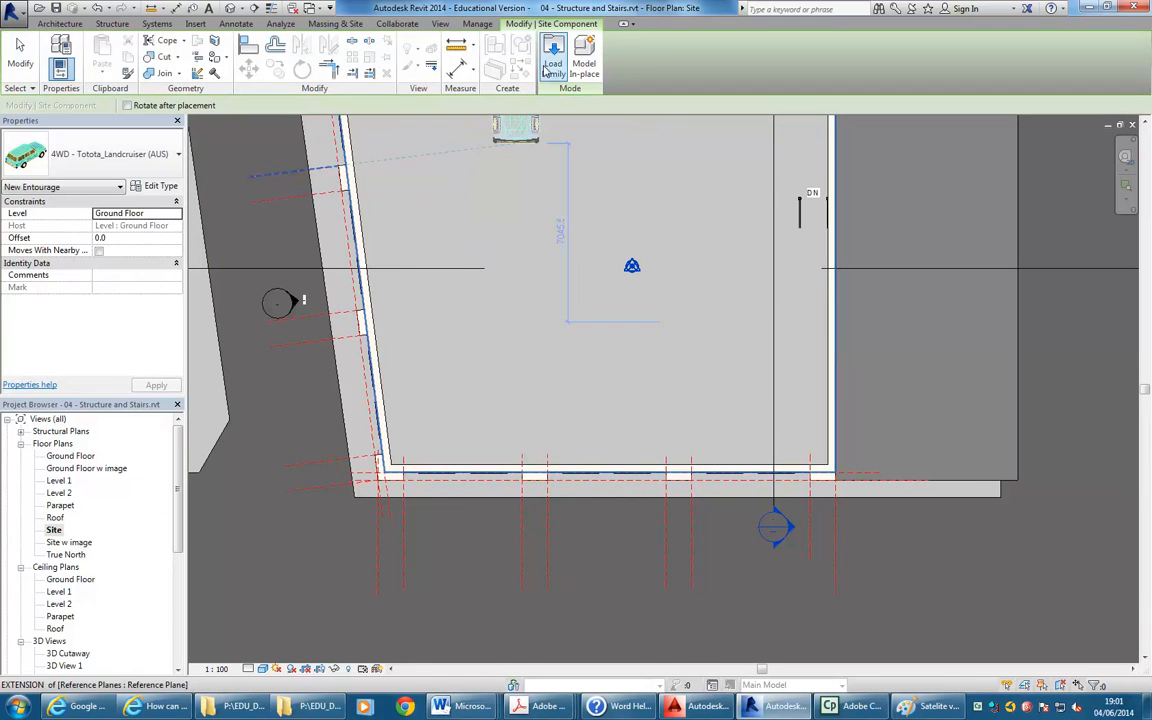
click(550, 66)
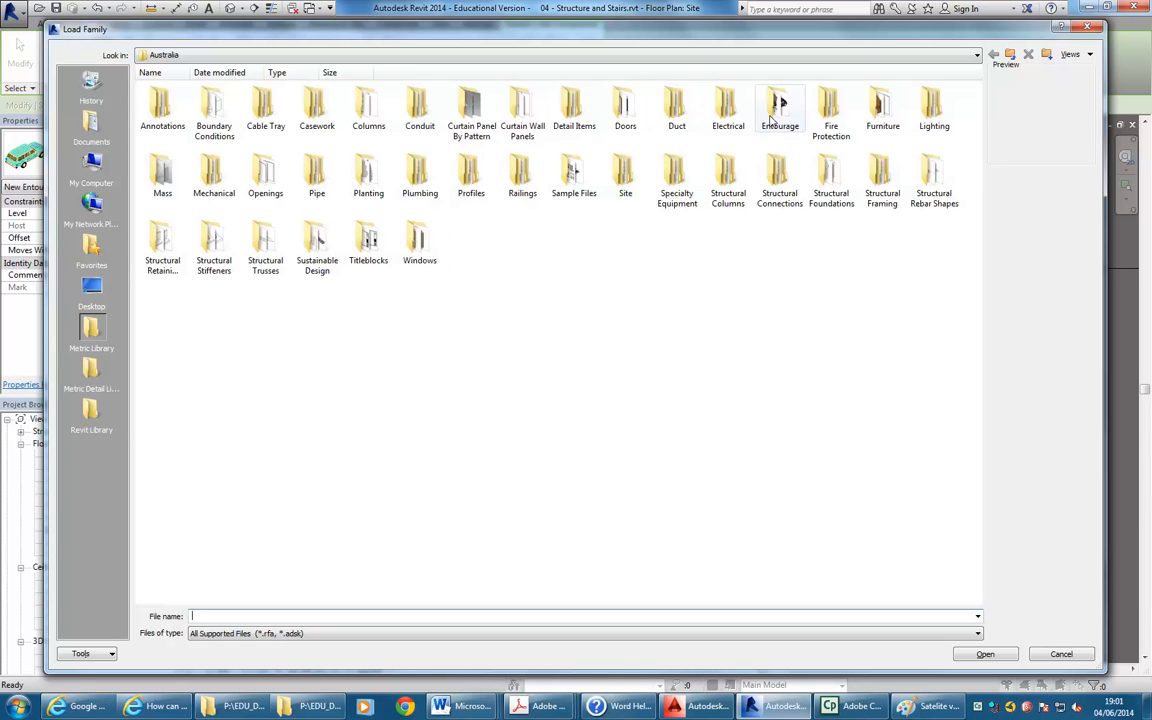
double_click(771, 118)
double_click(211, 106)
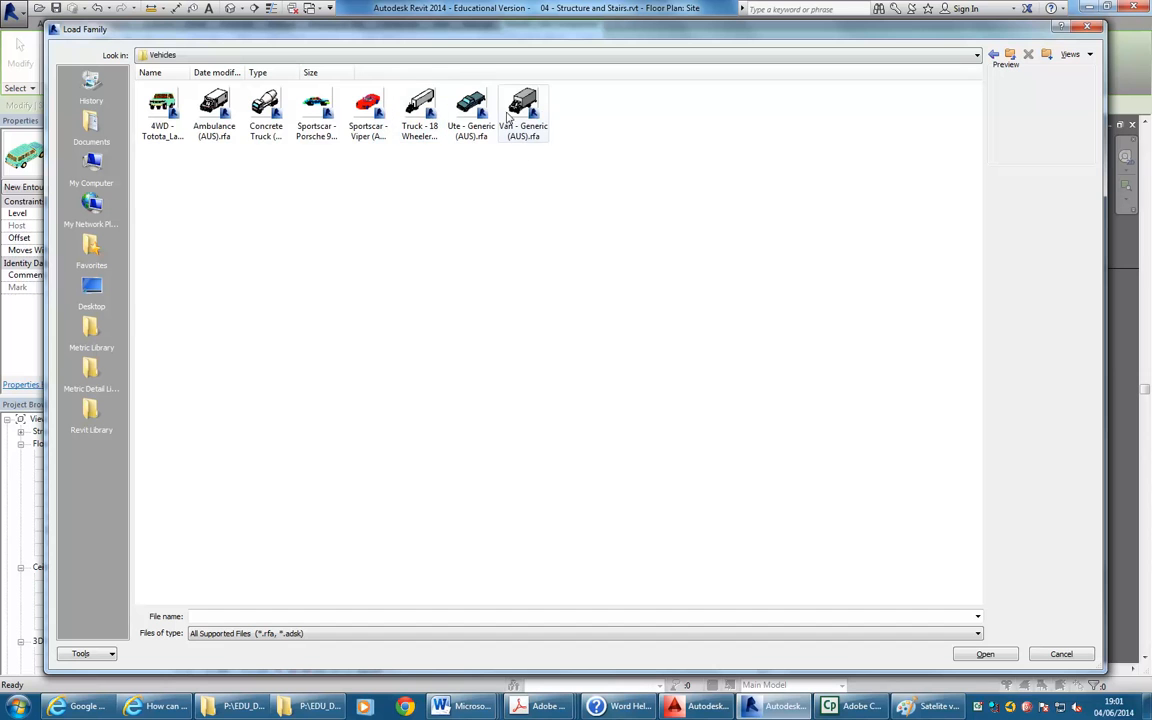
click(365, 128)
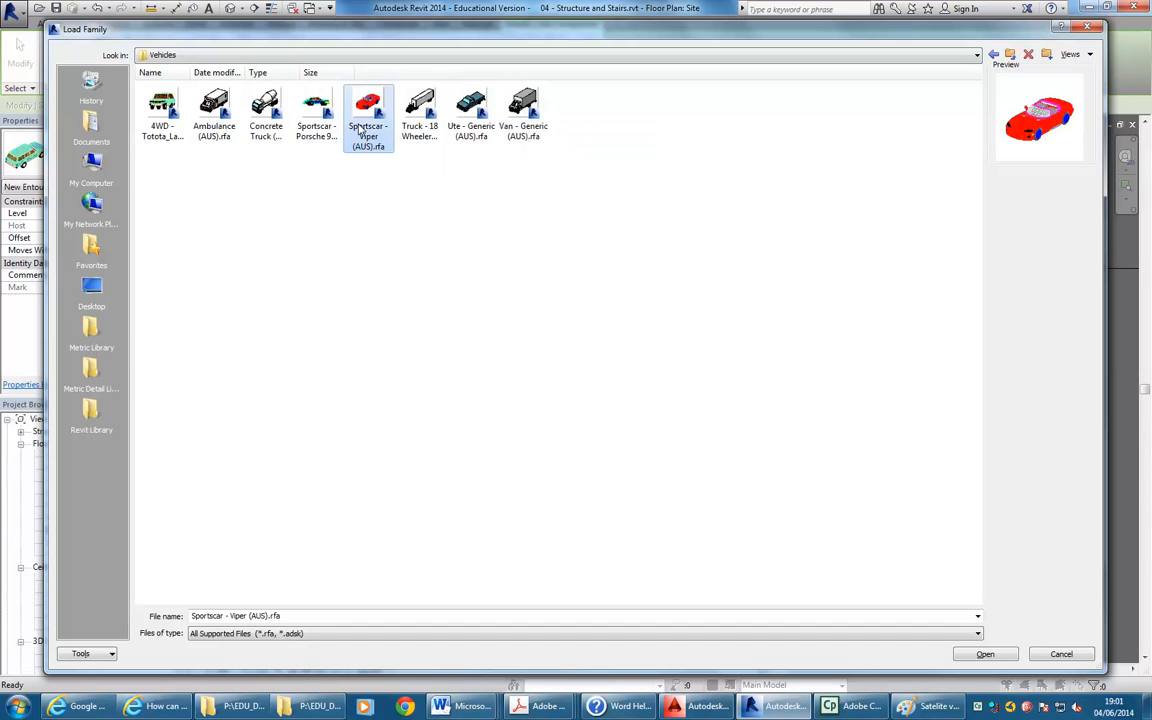
click(317, 128)
click(424, 118)
click(468, 112)
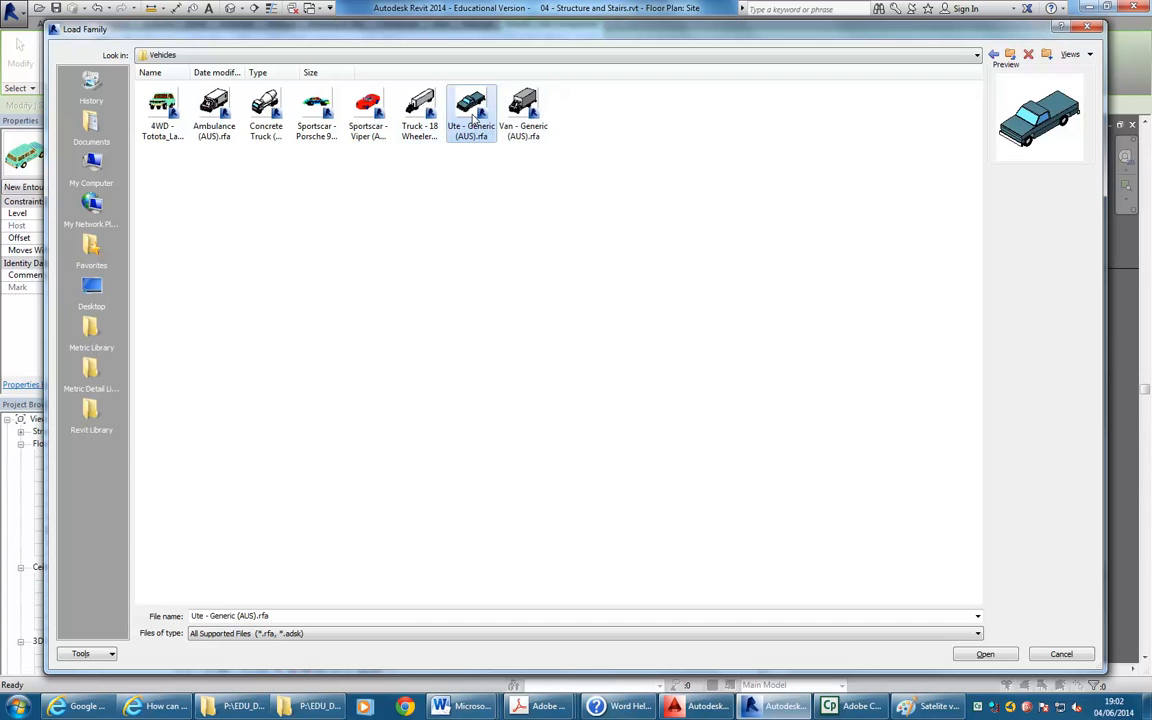
double_click(472, 117)
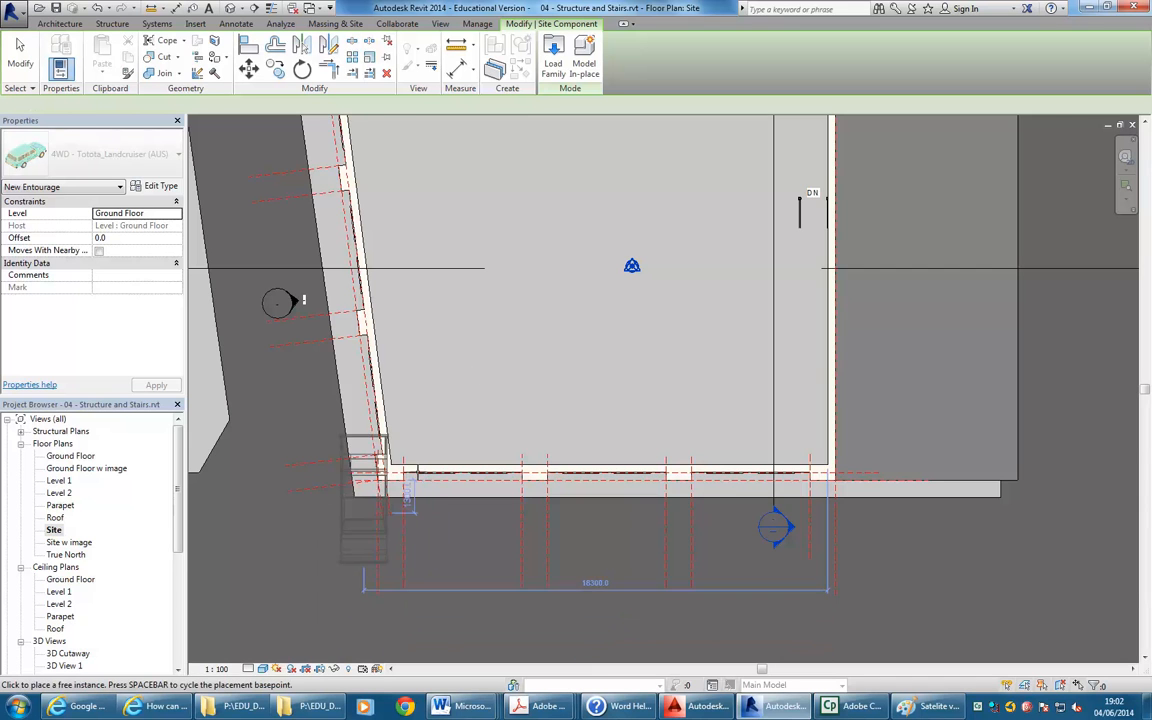
Place the Pick-Up Truck ute on the road near the building's street corner, rotated parallel to the front pavement
scroll(364, 513, up, 1)
key(space)
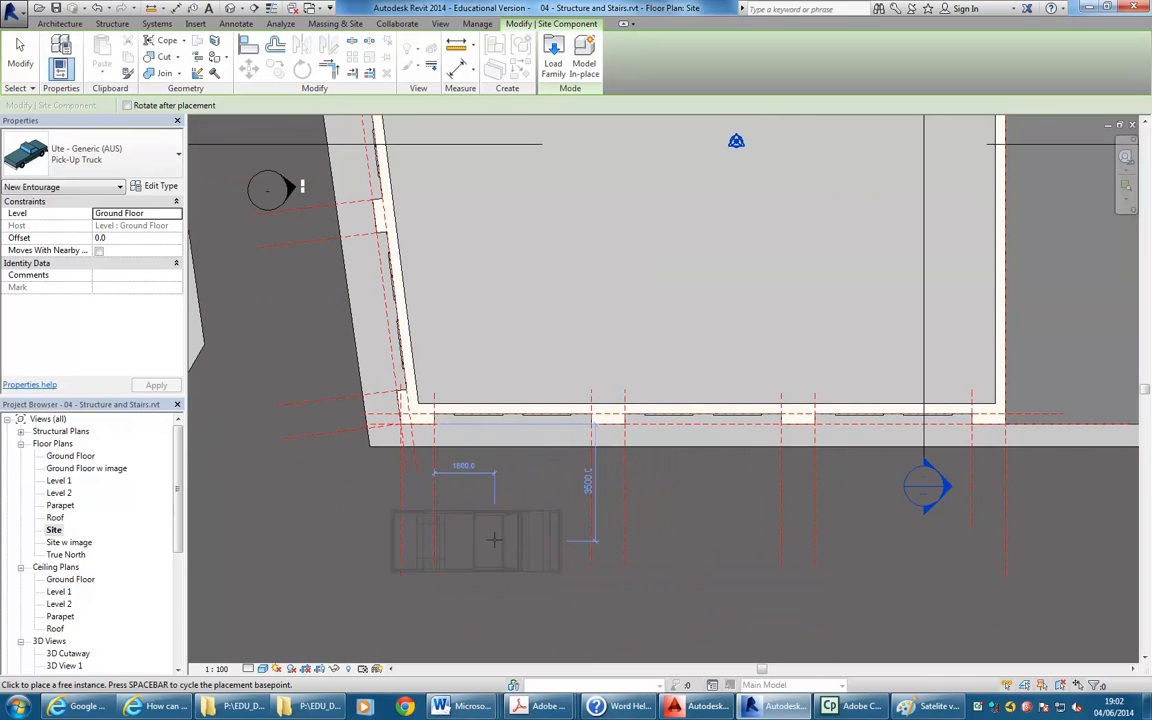
click(475, 528)
key(Escape)
key(Escape)
scroll(314, 462, down, 2)
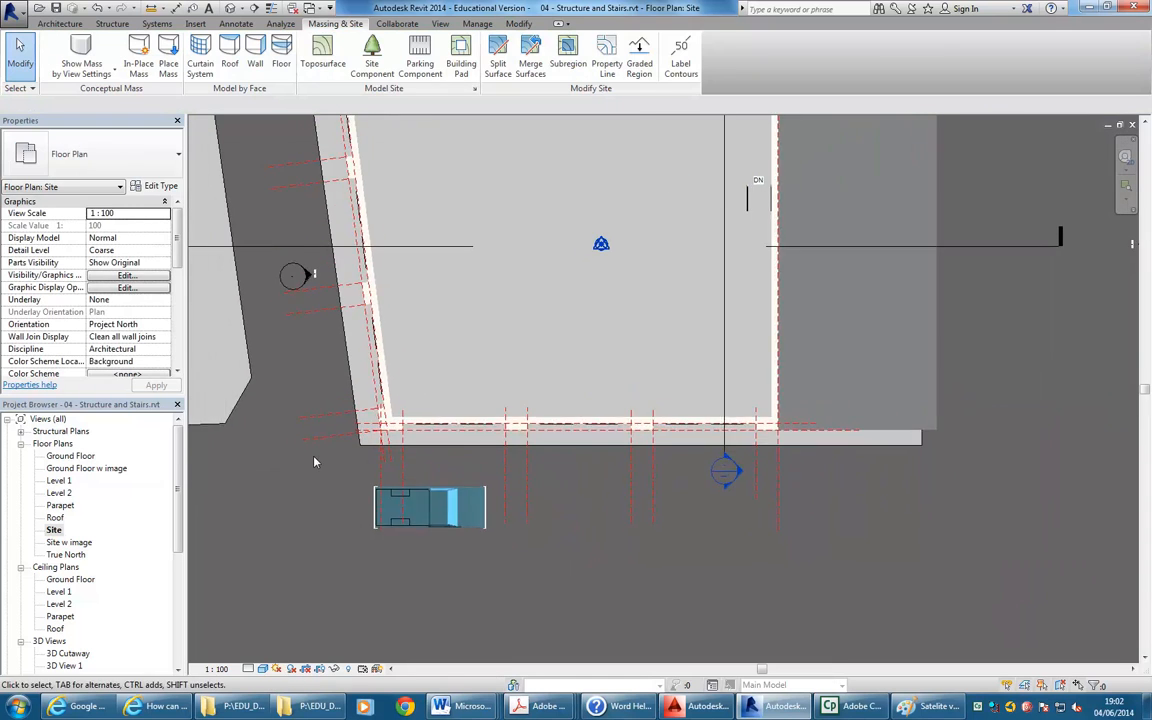
scroll(314, 462, down, 1)
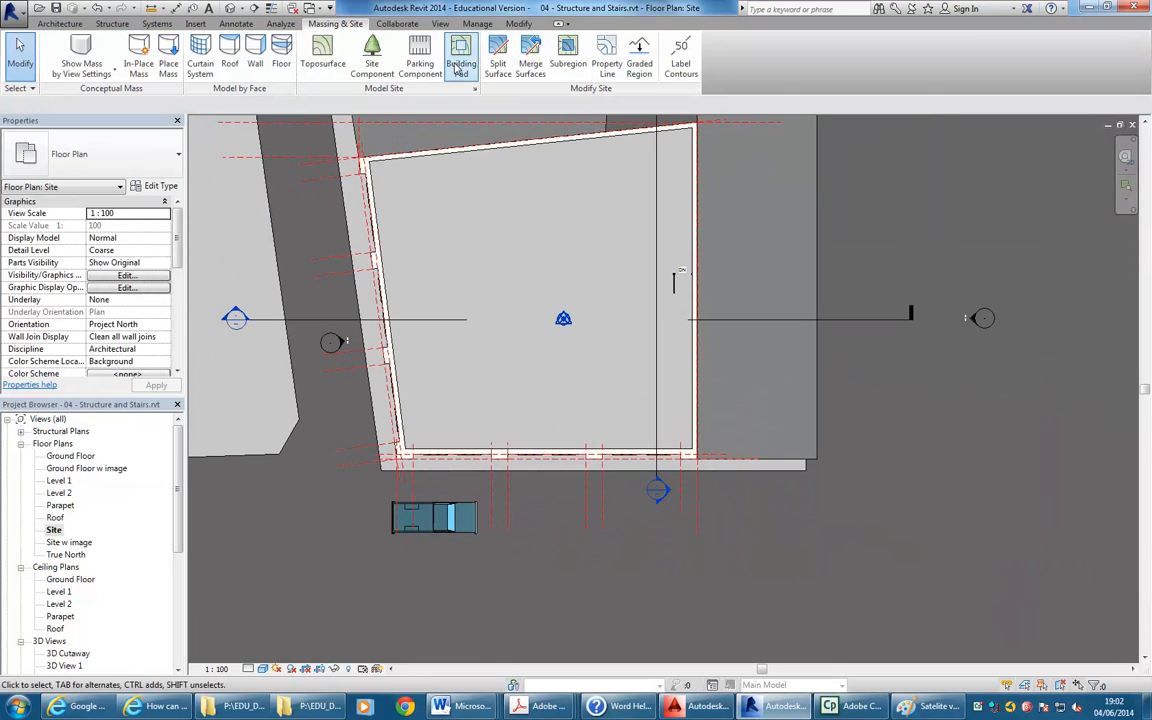
Preview the planting families in the Planting folder and load RPC Shrub as a site component
click(371, 58)
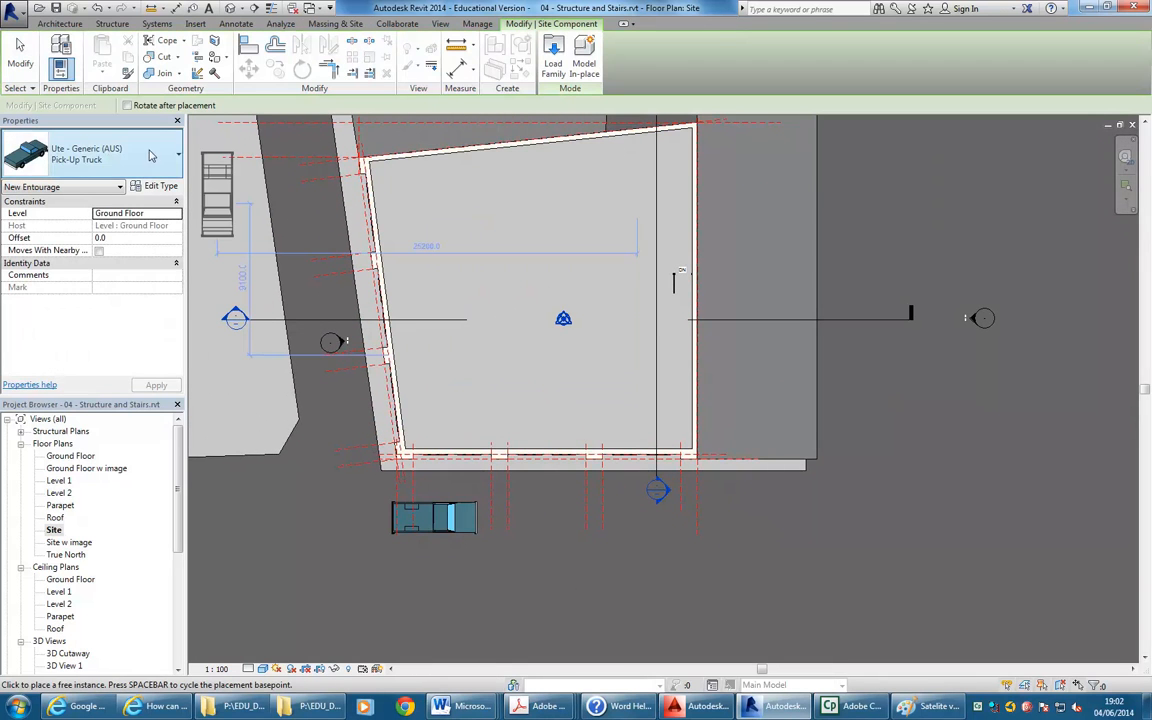
click(553, 58)
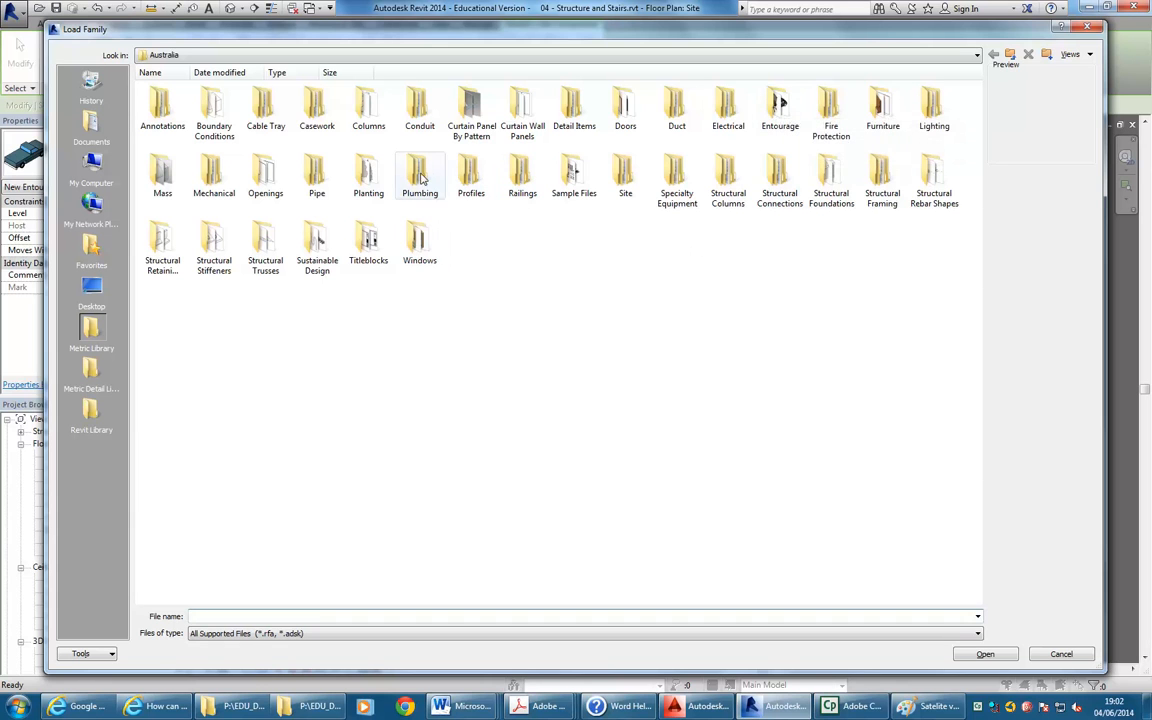
double_click(370, 172)
click(162, 110)
click(213, 110)
click(265, 110)
click(317, 110)
click(368, 110)
click(407, 117)
click(470, 110)
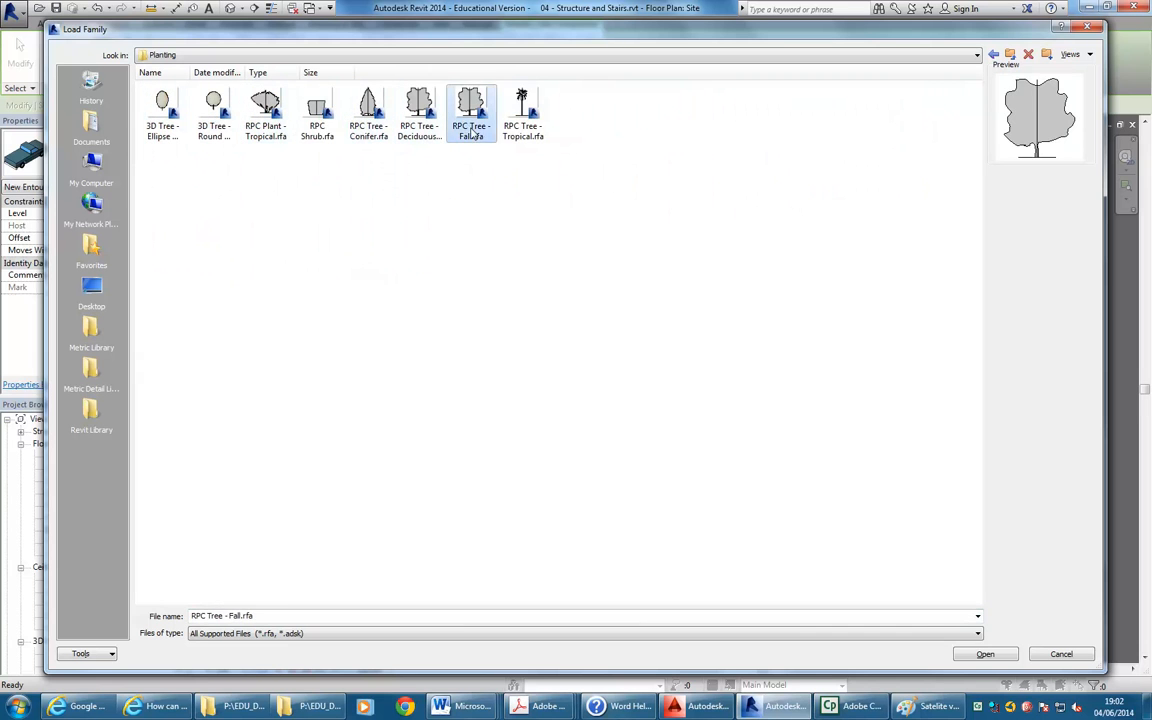
click(530, 113)
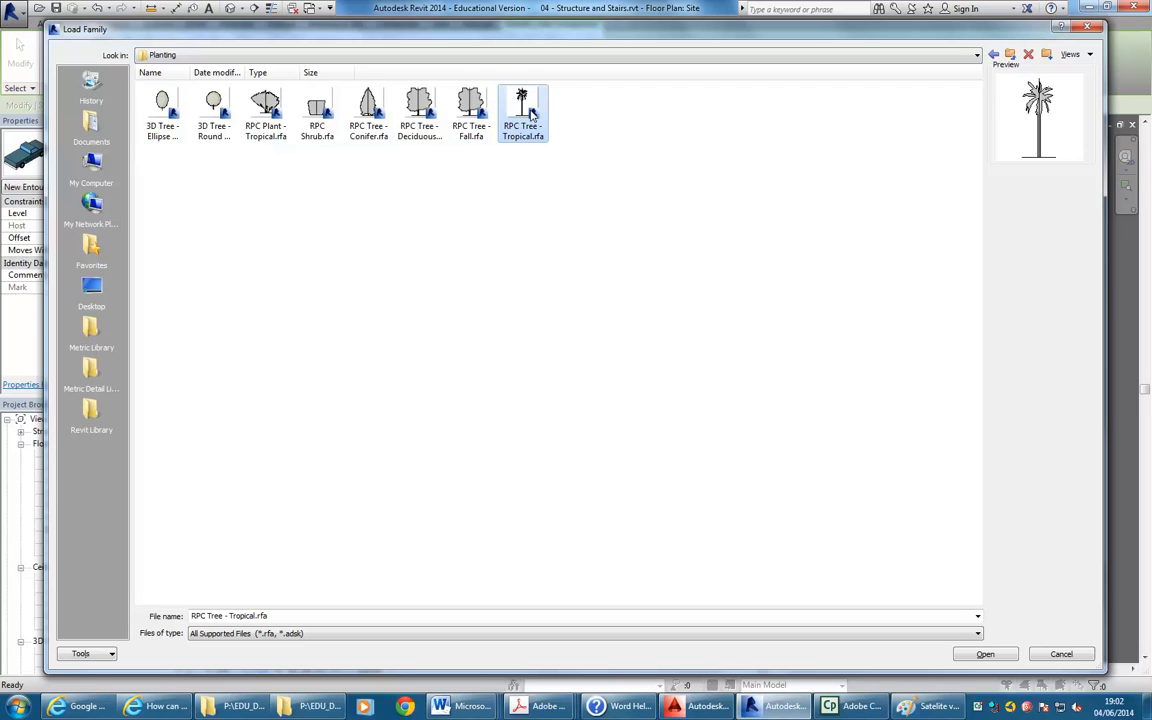
click(470, 110)
click(414, 117)
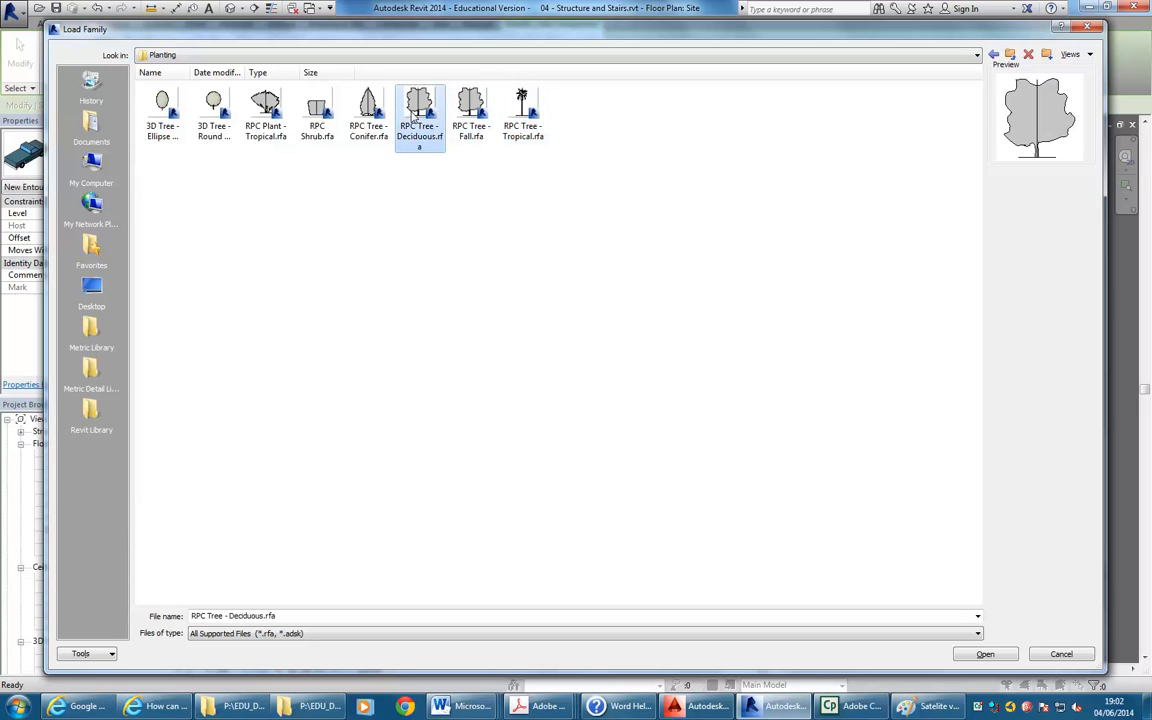
click(364, 115)
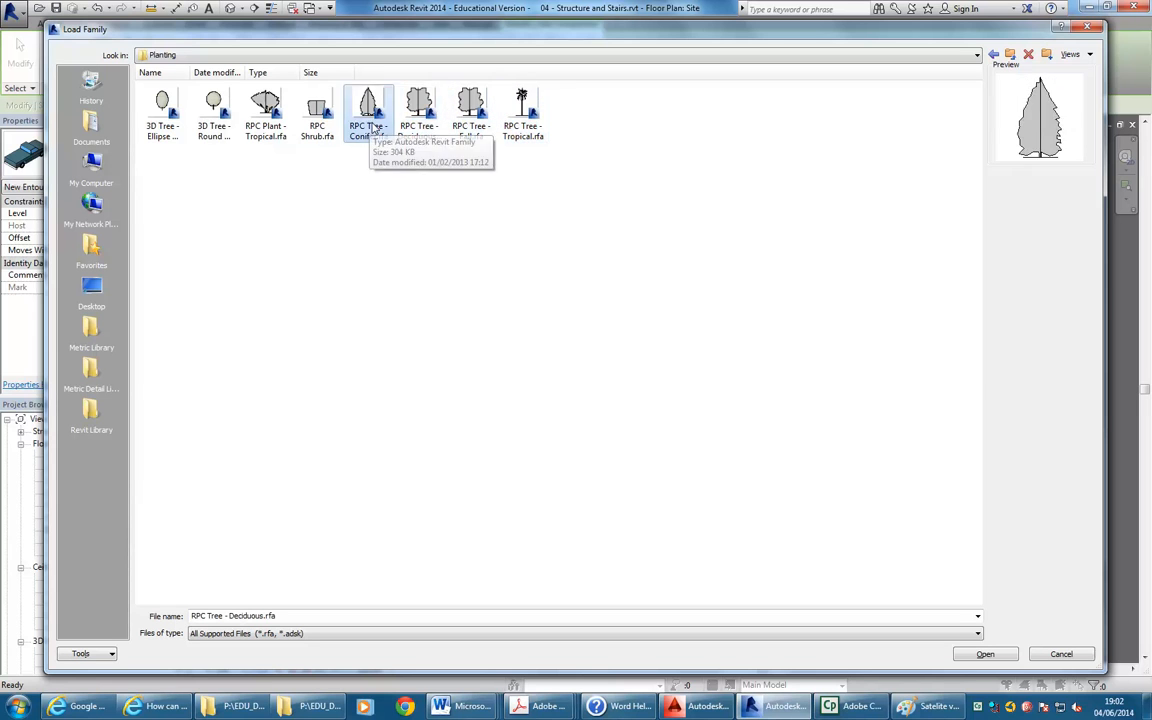
click(310, 124)
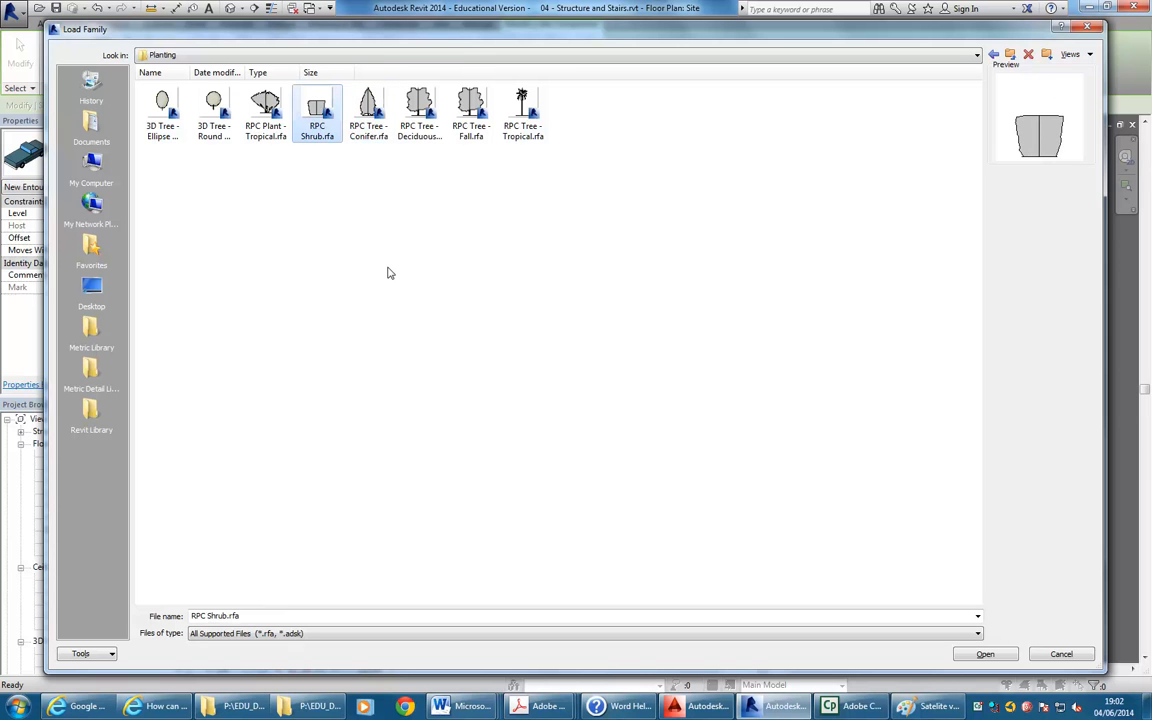
double_click(310, 115)
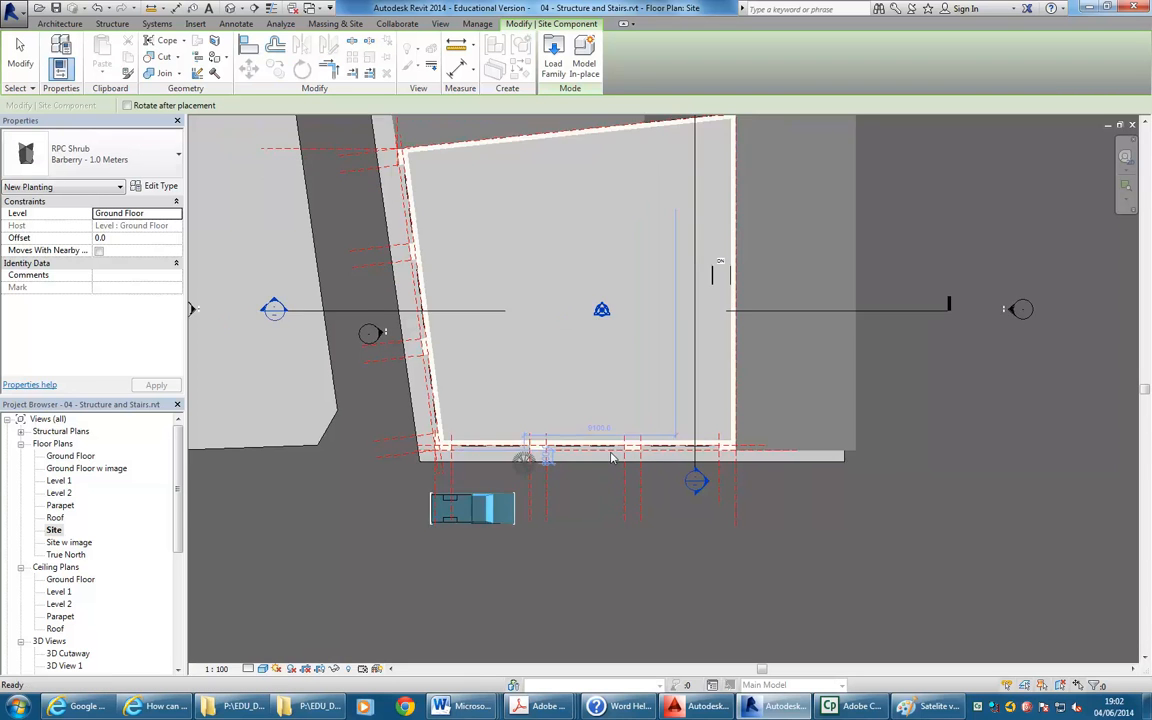
Place a Barberry - 1.0 Meters shrub on the front pavement, about 900 mm past the building's side wall and 500 mm out from its front
scroll(613, 457, up, 5)
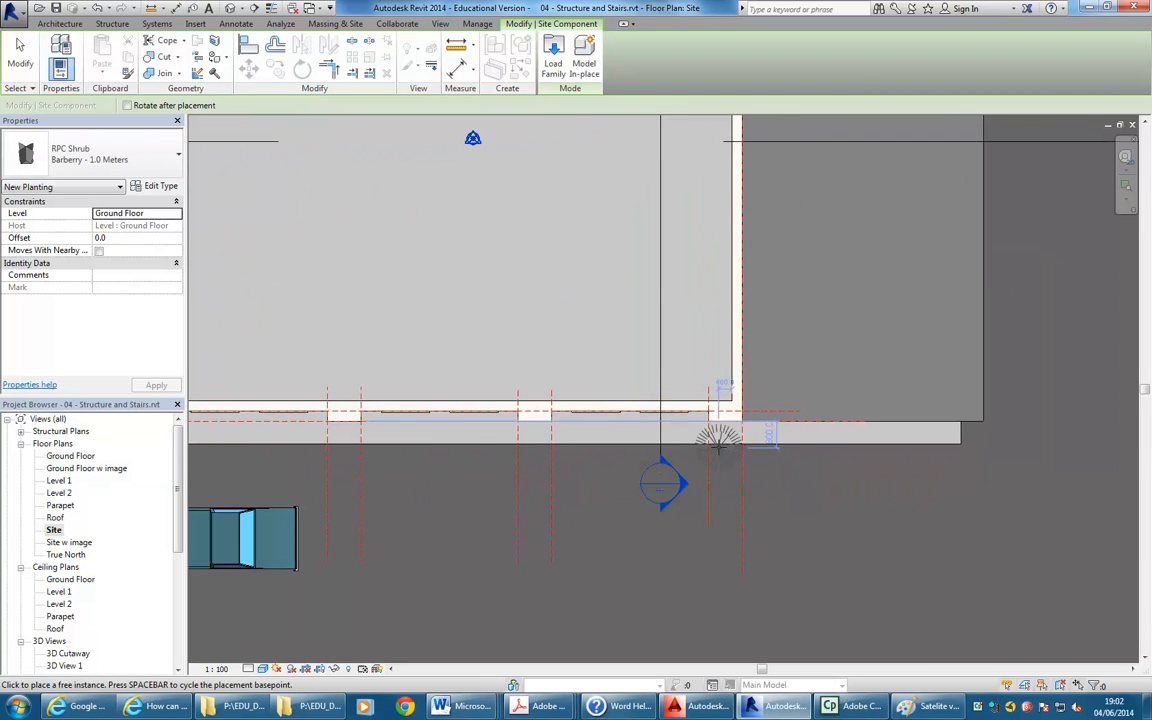
scroll(719, 447, up, 2)
middle_drag(504, 450, 625, 468)
scroll(625, 468, down, 3)
middle_drag(517, 458, 389, 436)
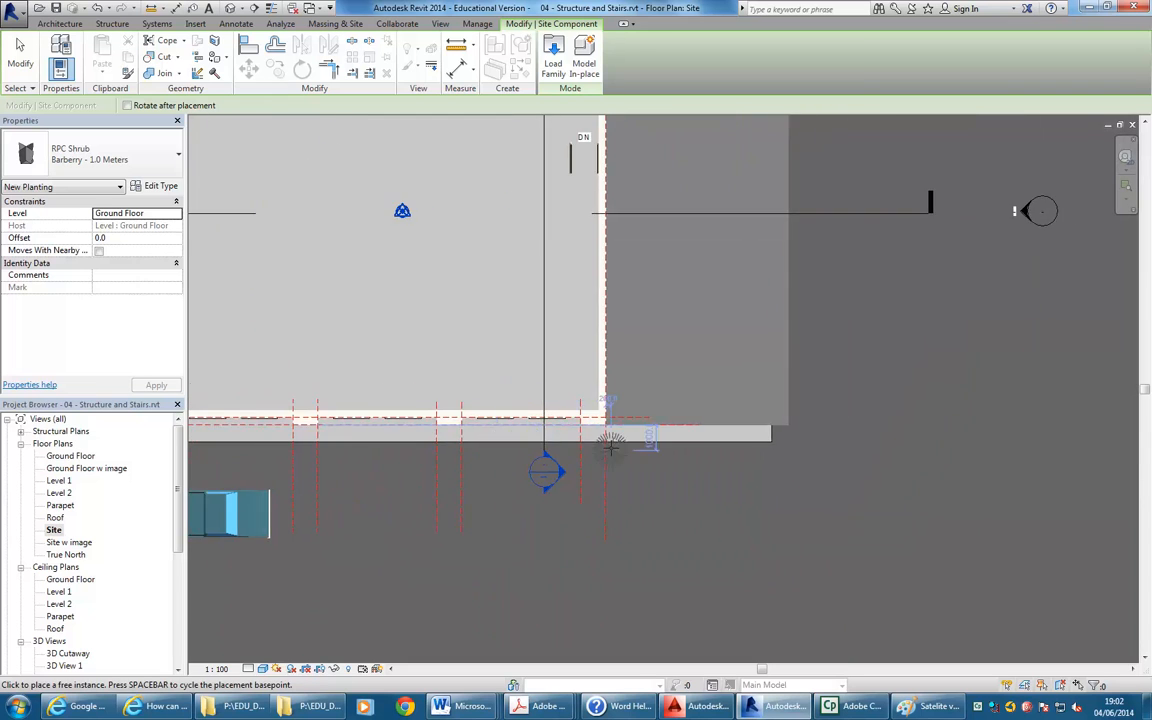
scroll(611, 442, up, 4)
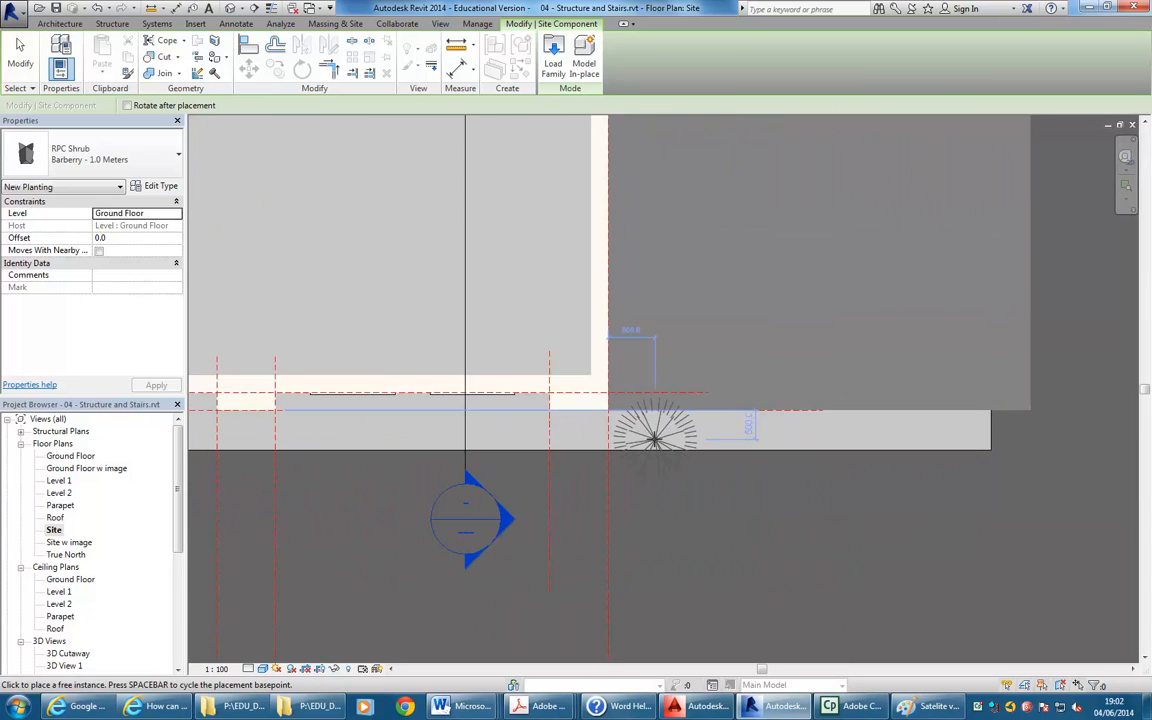
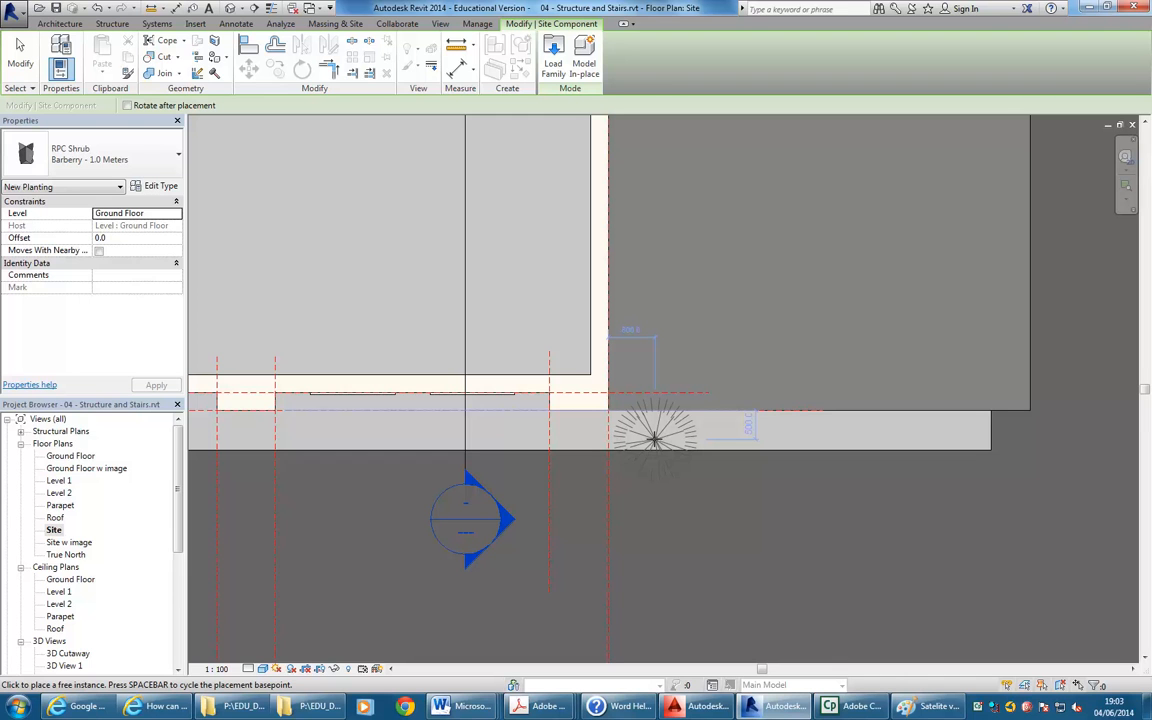
scroll(655, 437, down, 3)
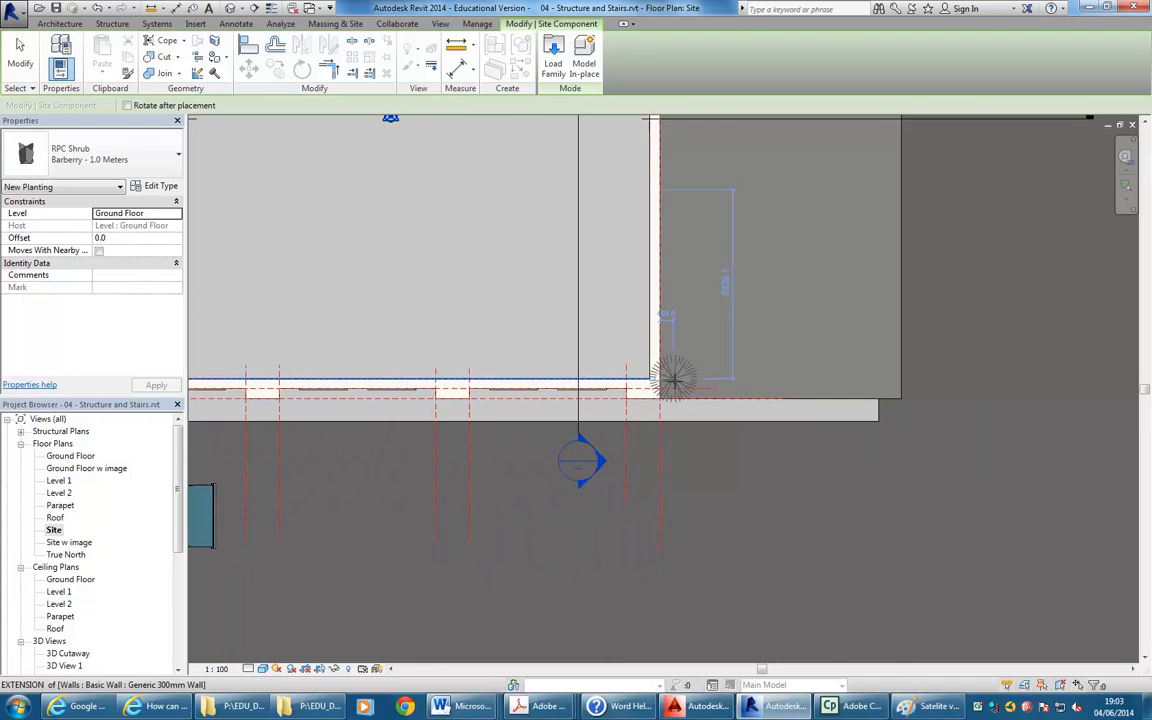
middle_drag(673, 378, 719, 381)
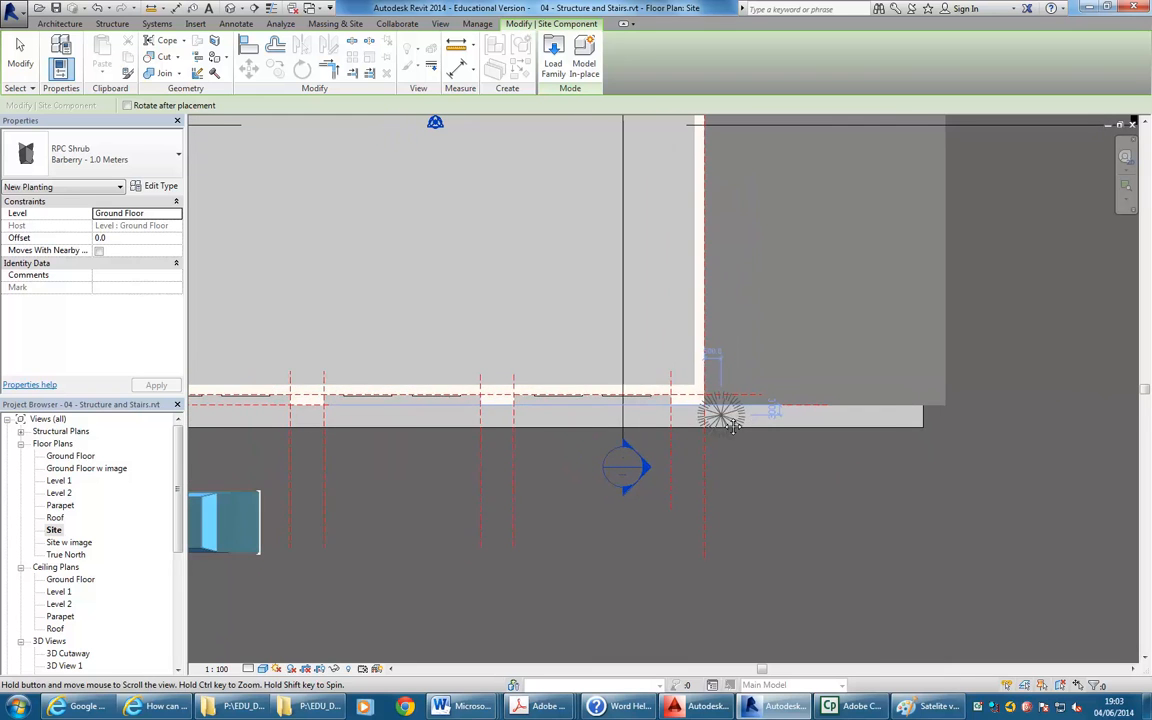
scroll(789, 430, down, 3)
middle_drag(789, 430, 707, 417)
scroll(757, 405, up, 2)
scroll(689, 411, up, 3)
click(706, 414)
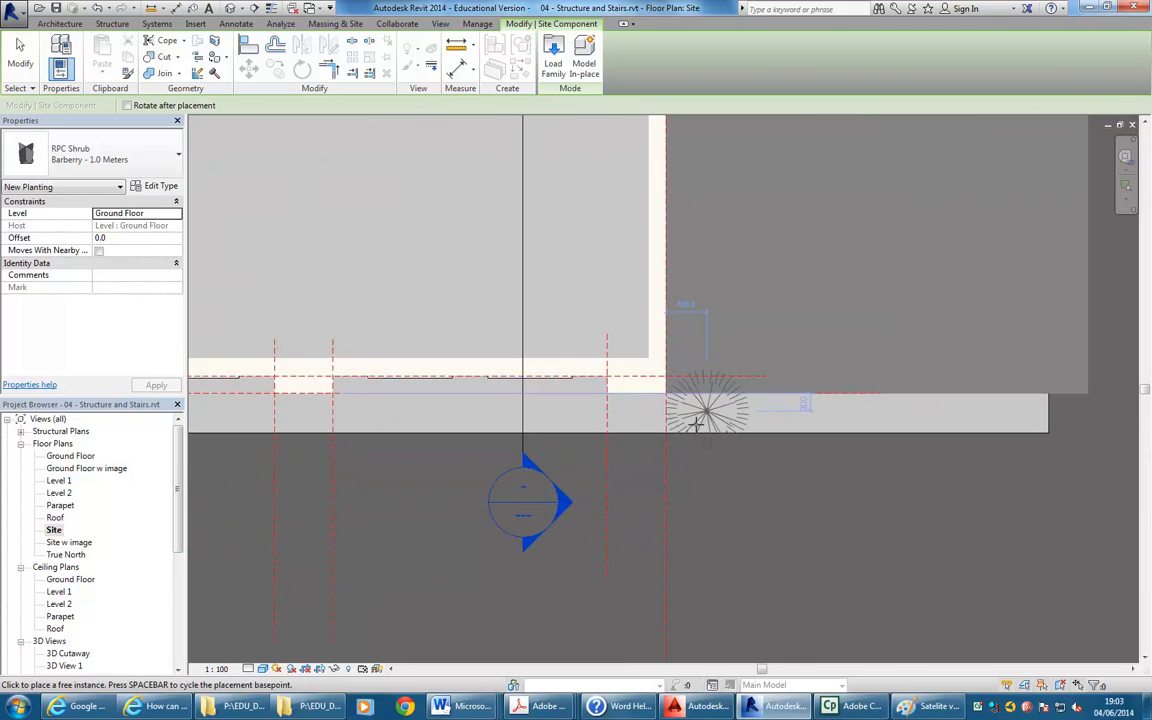
Place two Daphne - 0.9 Meters shrubs in line with the Barberry on the pavement, about 2500 mm and 4300 mm from the side wall
middle_drag(655, 369, 480, 402)
click(400, 262)
click(129, 159)
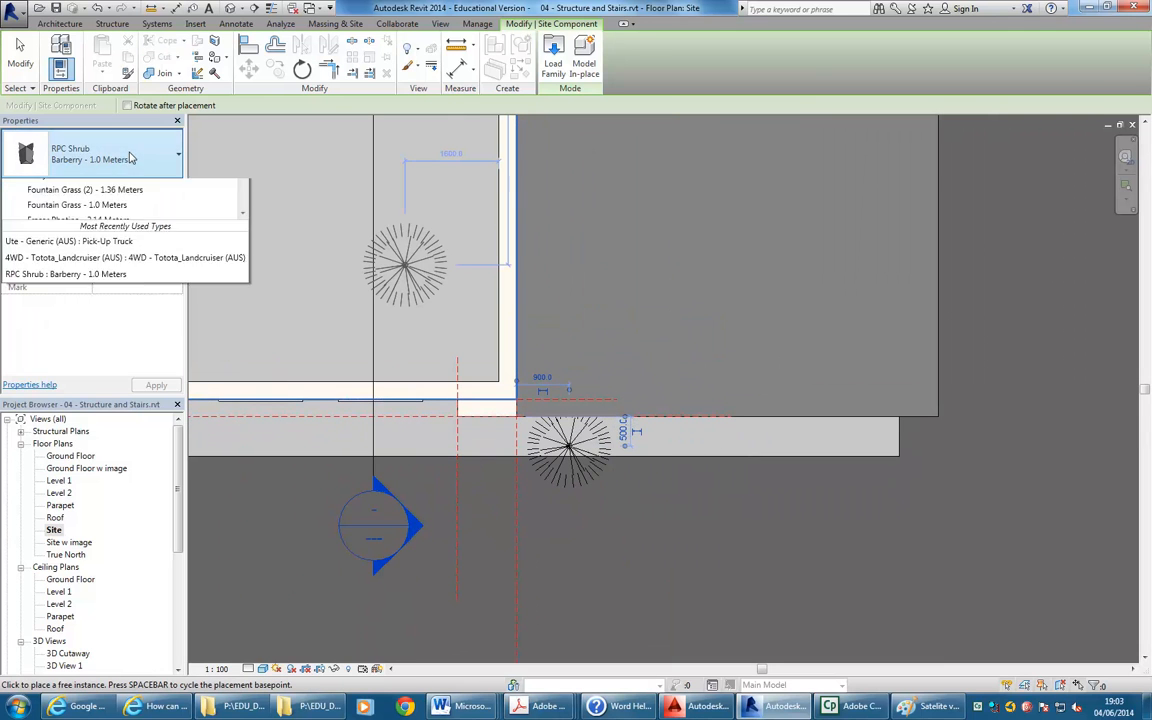
click(591, 450)
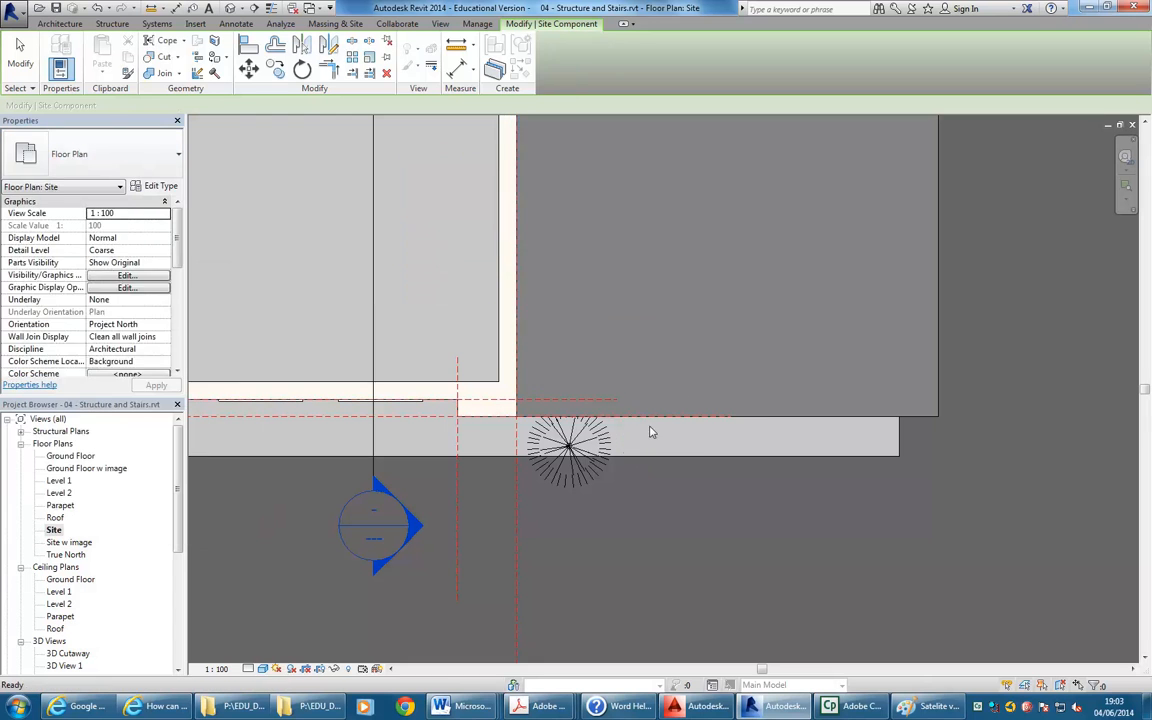
click(662, 445)
click(768, 445)
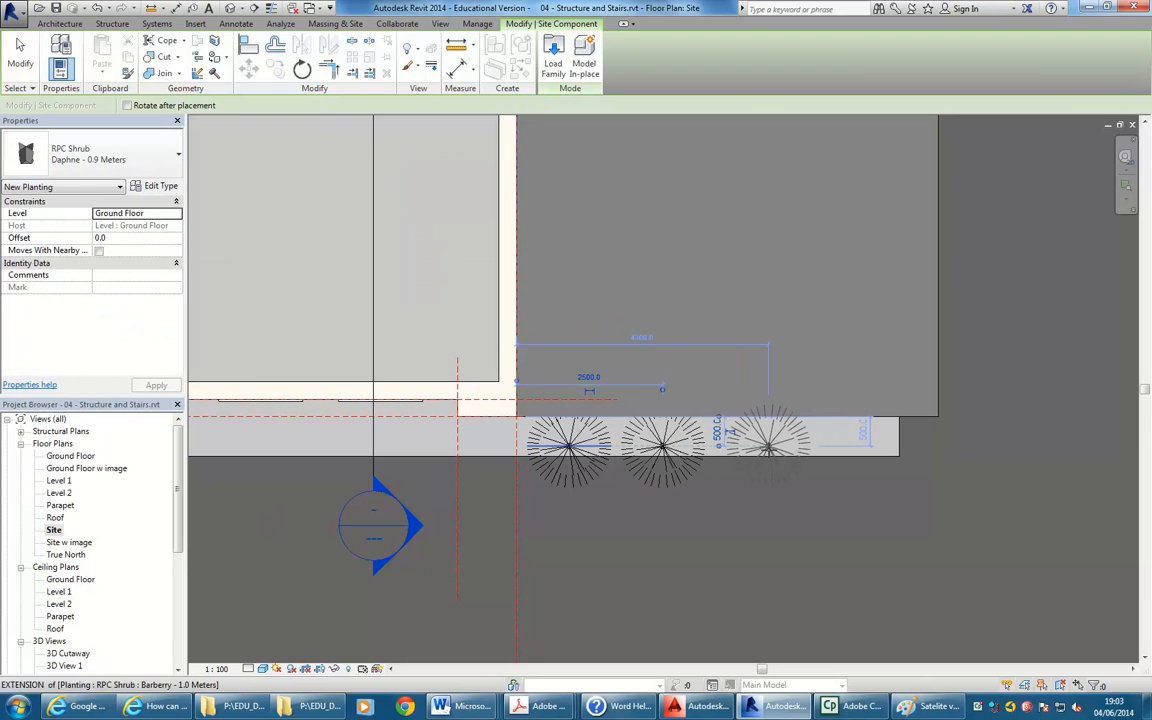
Place a Fountain Grass (2) - 1.36 Meters shrub at the far end of the pavement row and finish placing components
click(128, 160)
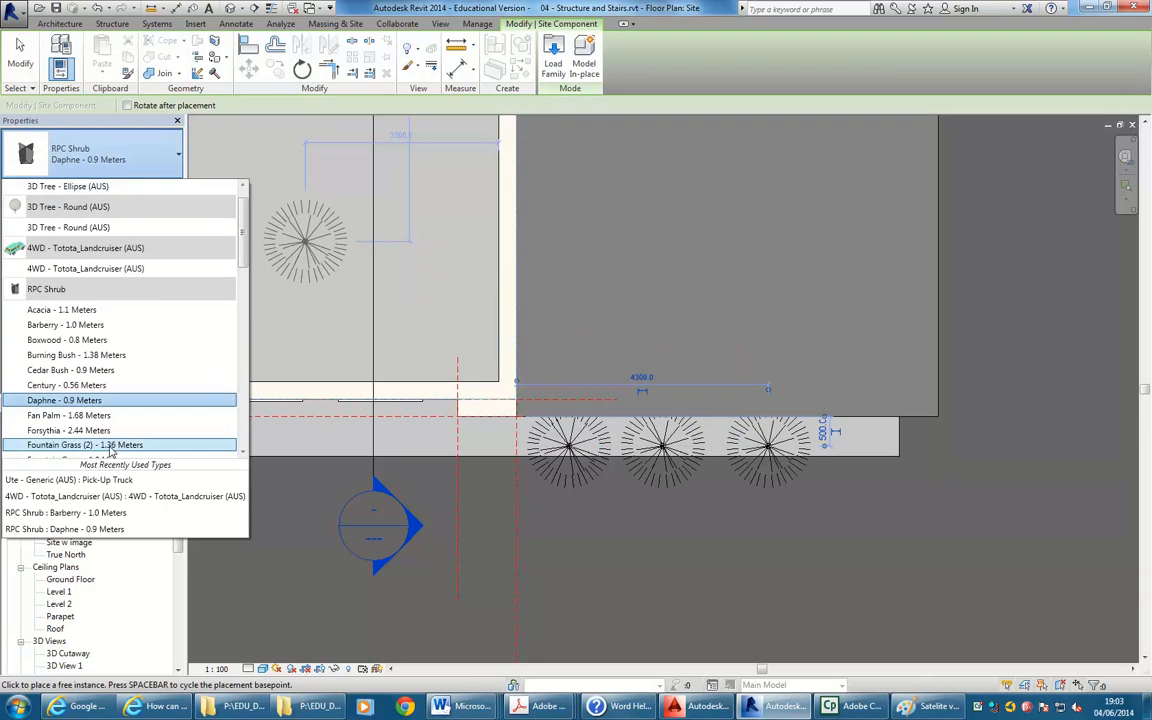
click(100, 436)
right_click(784, 303)
key(Escape)
right_click(792, 308)
click(830, 316)
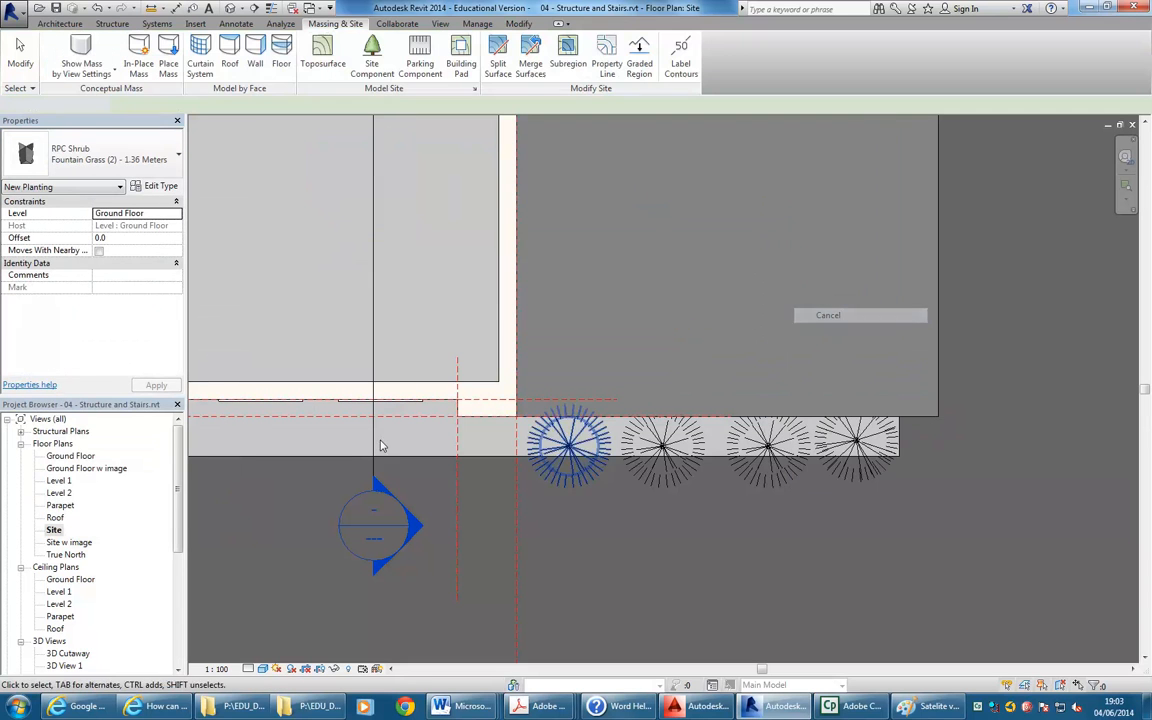
Open the {3D} view at the row of shrubs and set its visual style to Realistic
scroll(172, 543, down, 5)
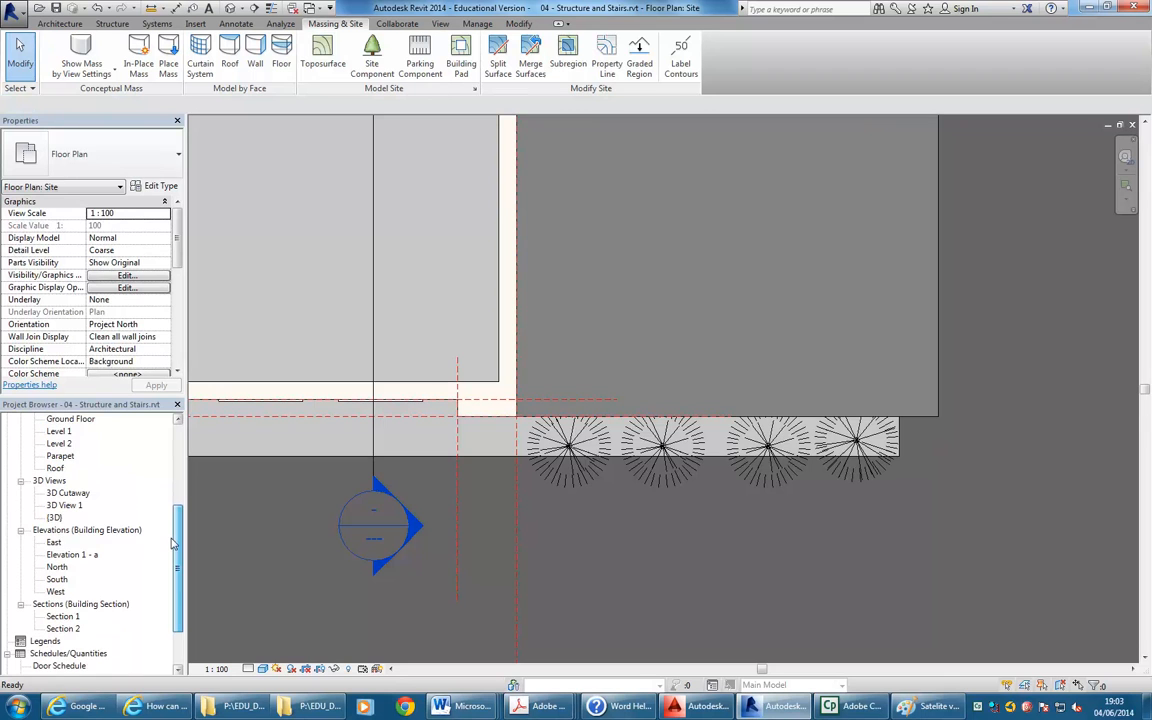
double_click(54, 517)
scroll(760, 451, up, 5)
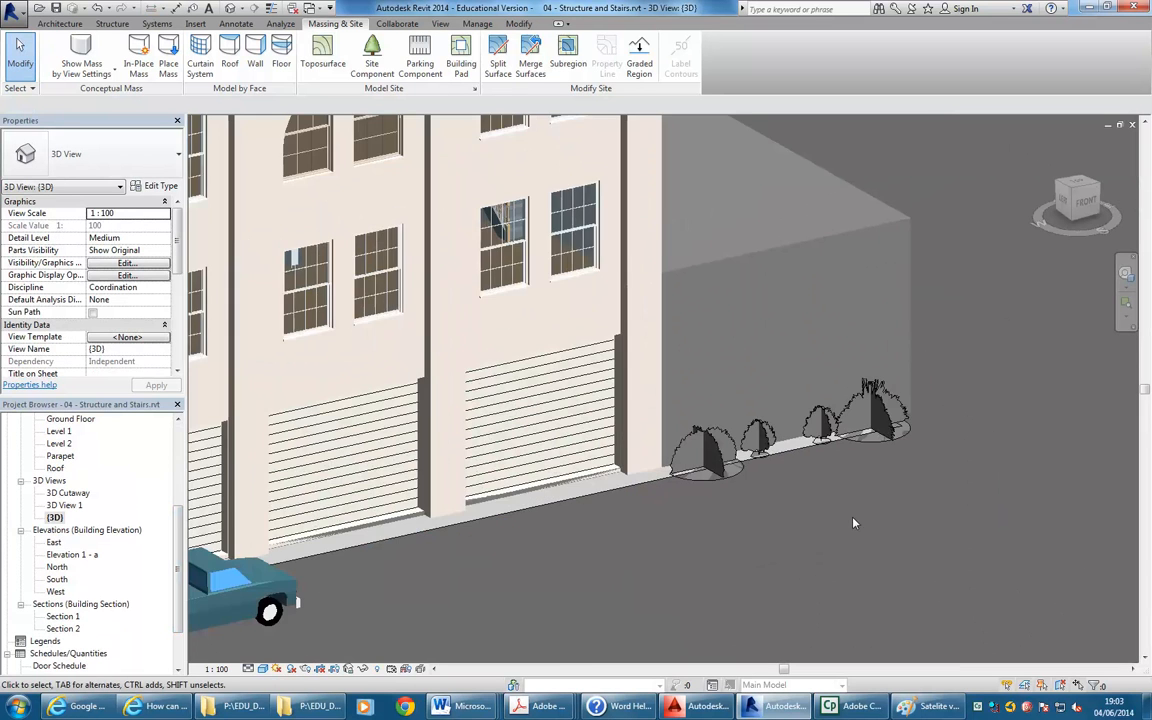
middle_drag(767, 464, 612, 292)
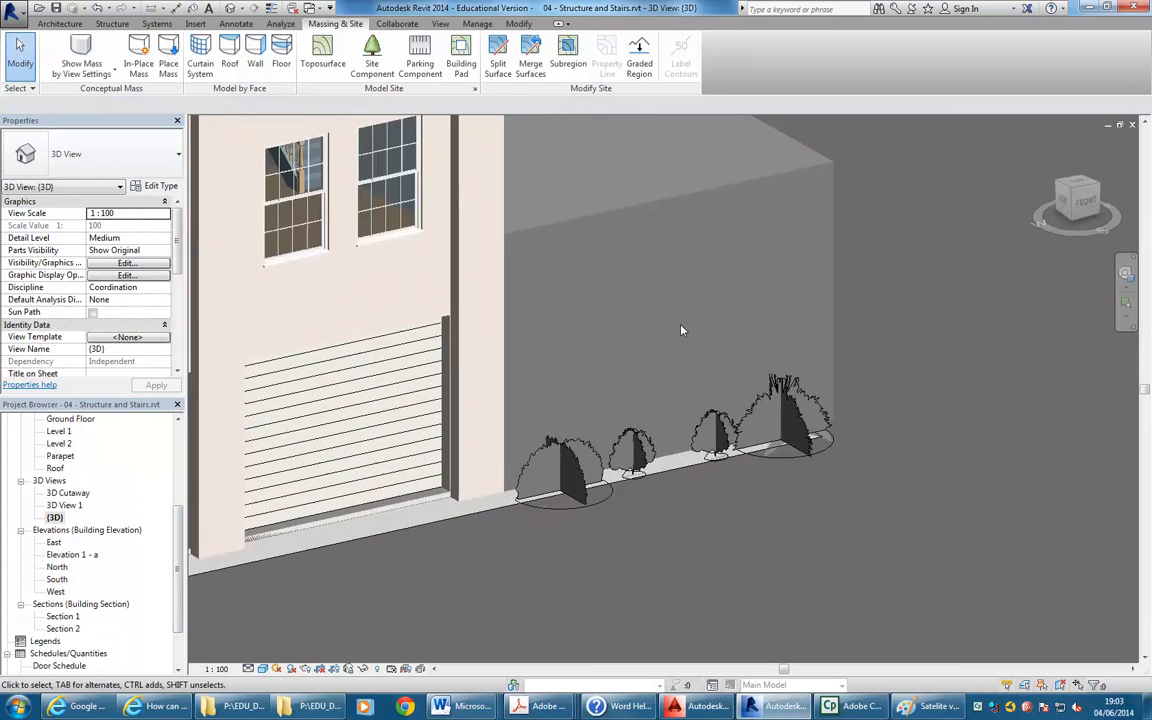
scroll(596, 319, up, 3)
shift+middle_drag(621, 434, 753, 303)
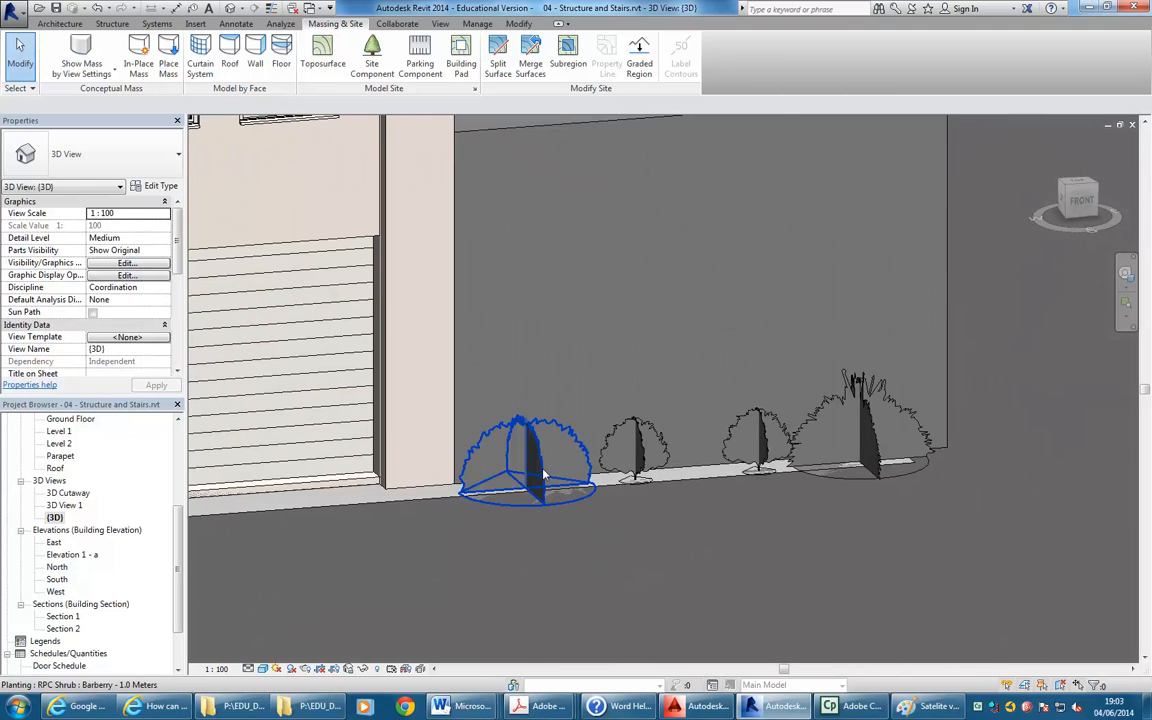
click(249, 668)
click(262, 668)
click(284, 641)
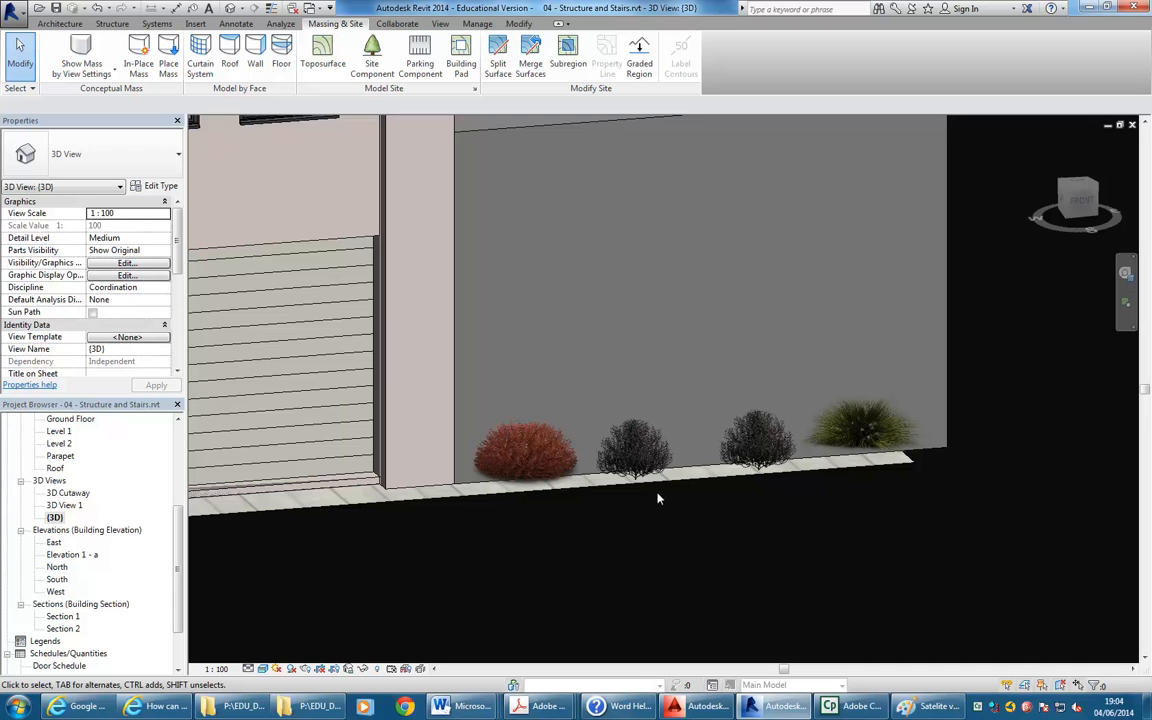
Change the Daphne shrub beside the fountain grass to the Fan Palm - 1.68 Meters type
scroll(687, 401, up, 1)
middle_drag(676, 443, 657, 353)
scroll(657, 353, up, 4)
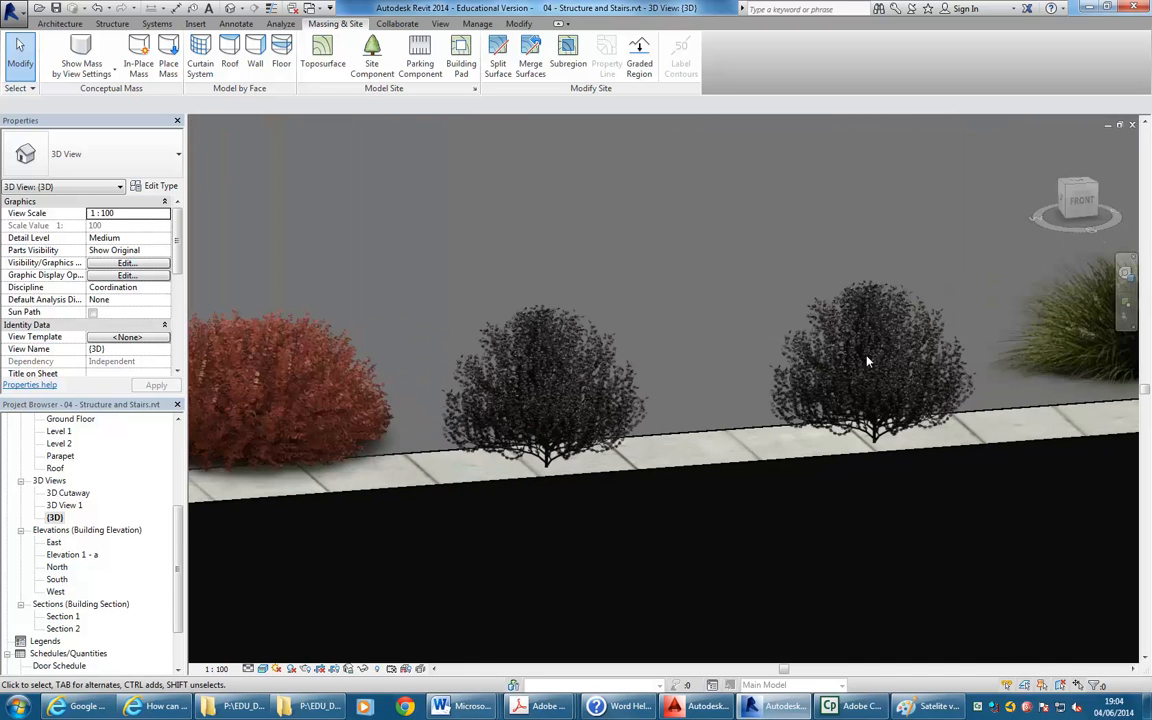
click(868, 362)
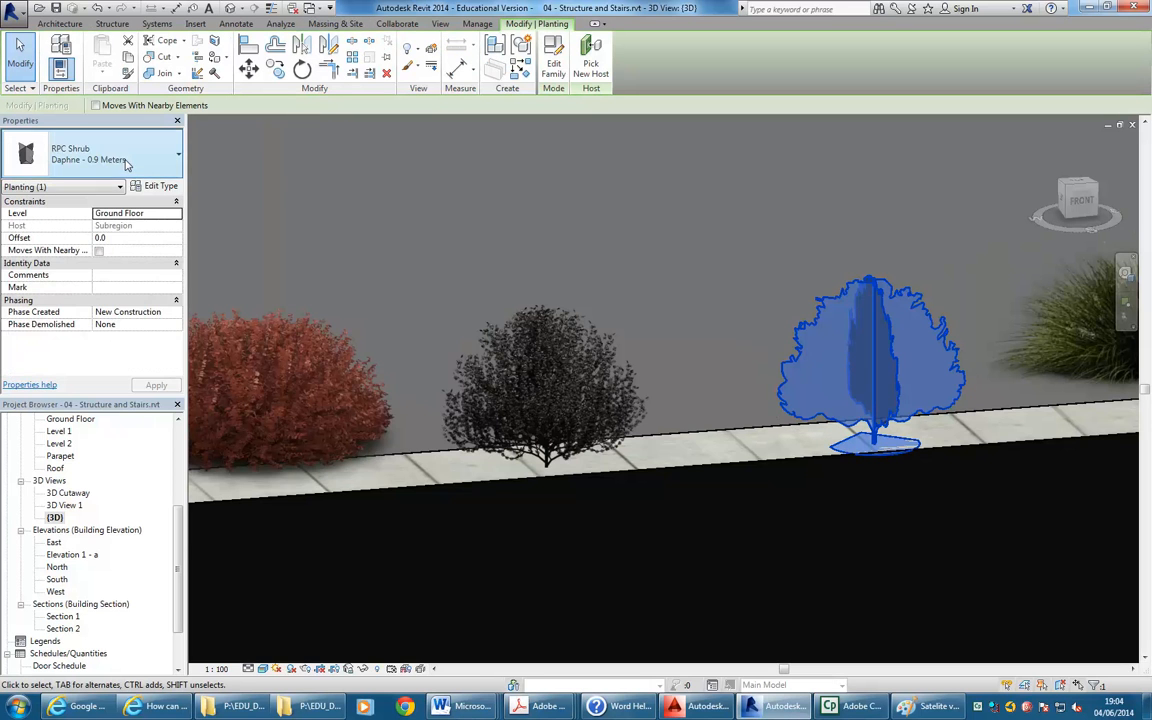
click(126, 160)
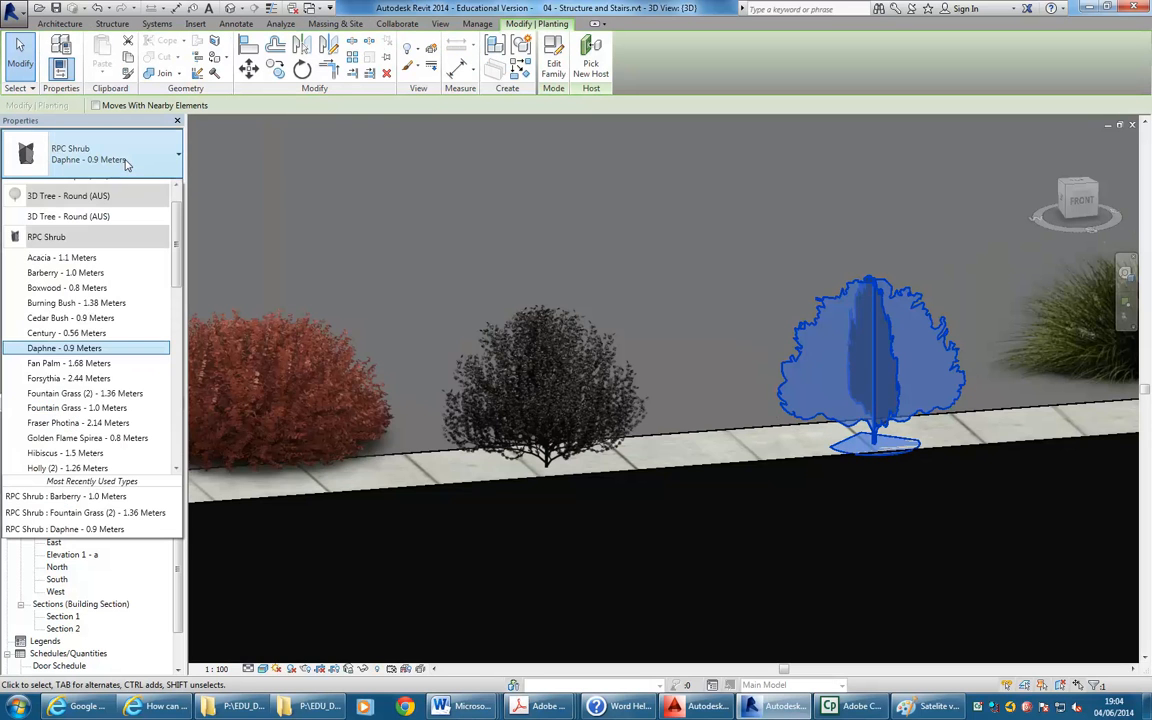
click(77, 365)
click(744, 486)
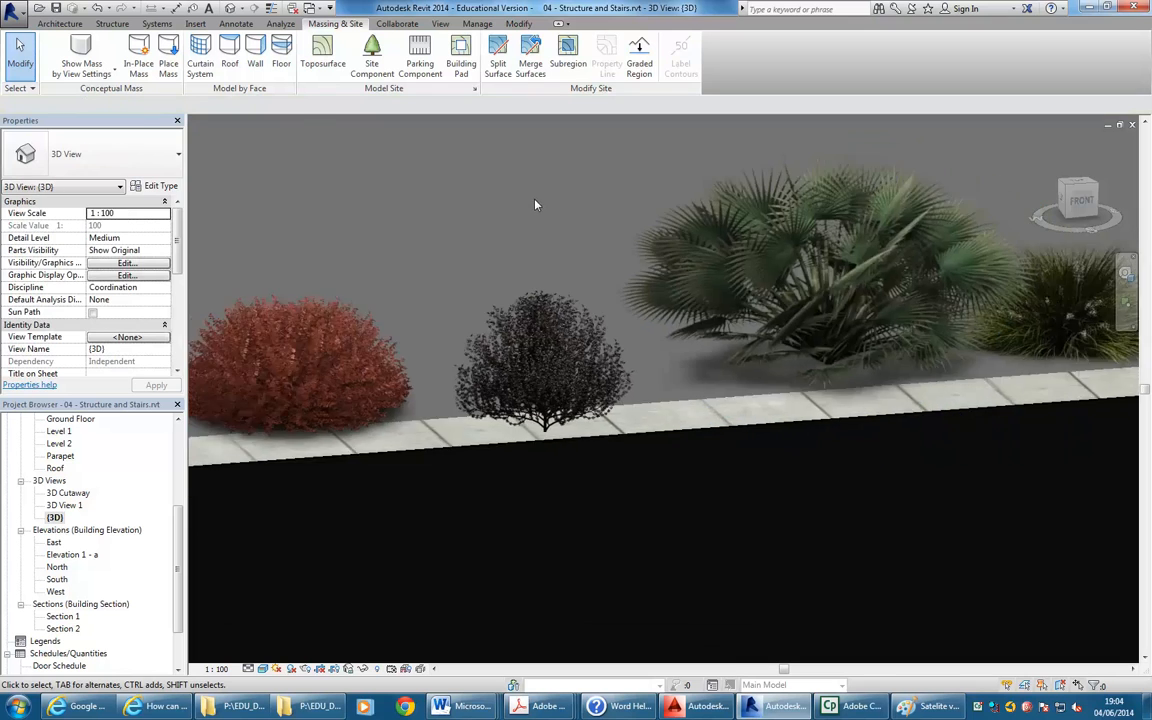
scroll(535, 204, down, 2)
middle_drag(535, 204, 556, 290)
scroll(558, 289, up, 1)
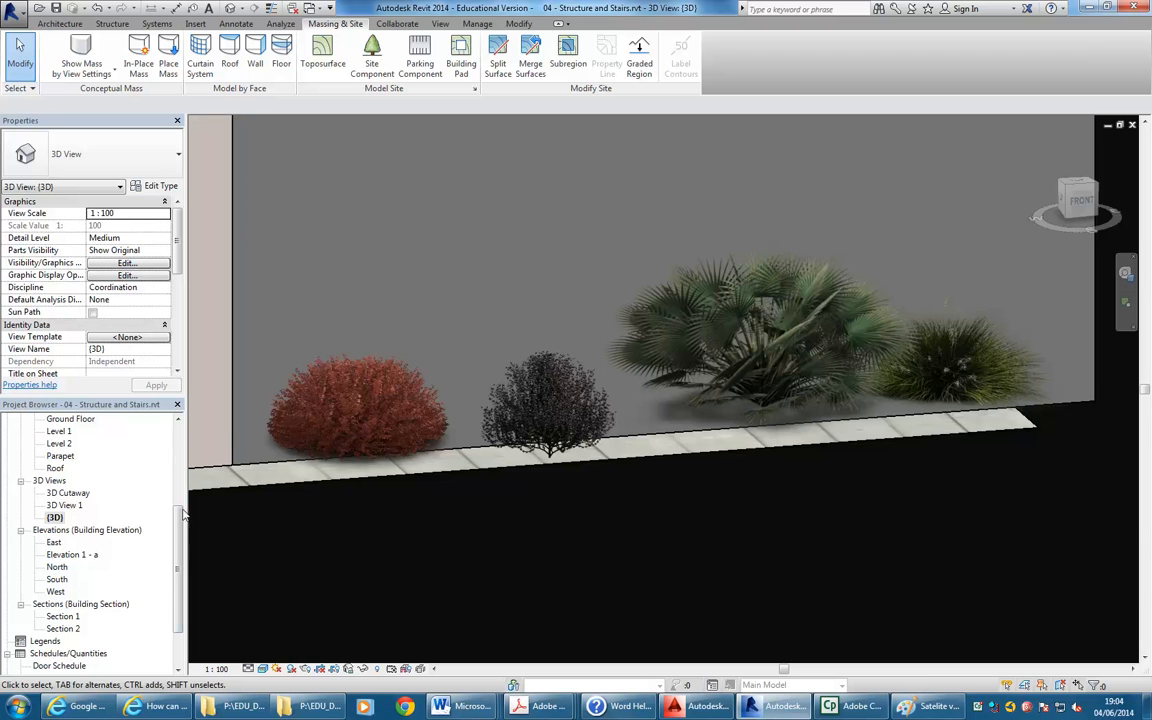
Open the Site floor plan and set its visual style to Realistic
scroll(176, 450, up, 5)
double_click(53, 517)
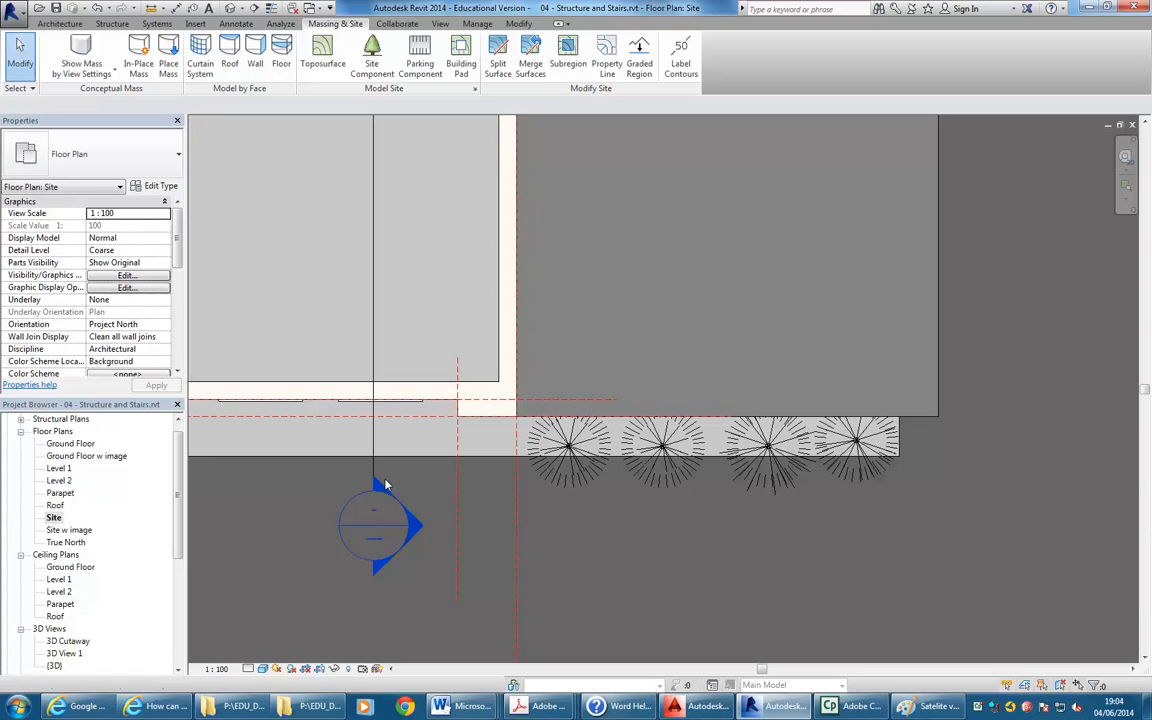
click(262, 669)
click(288, 640)
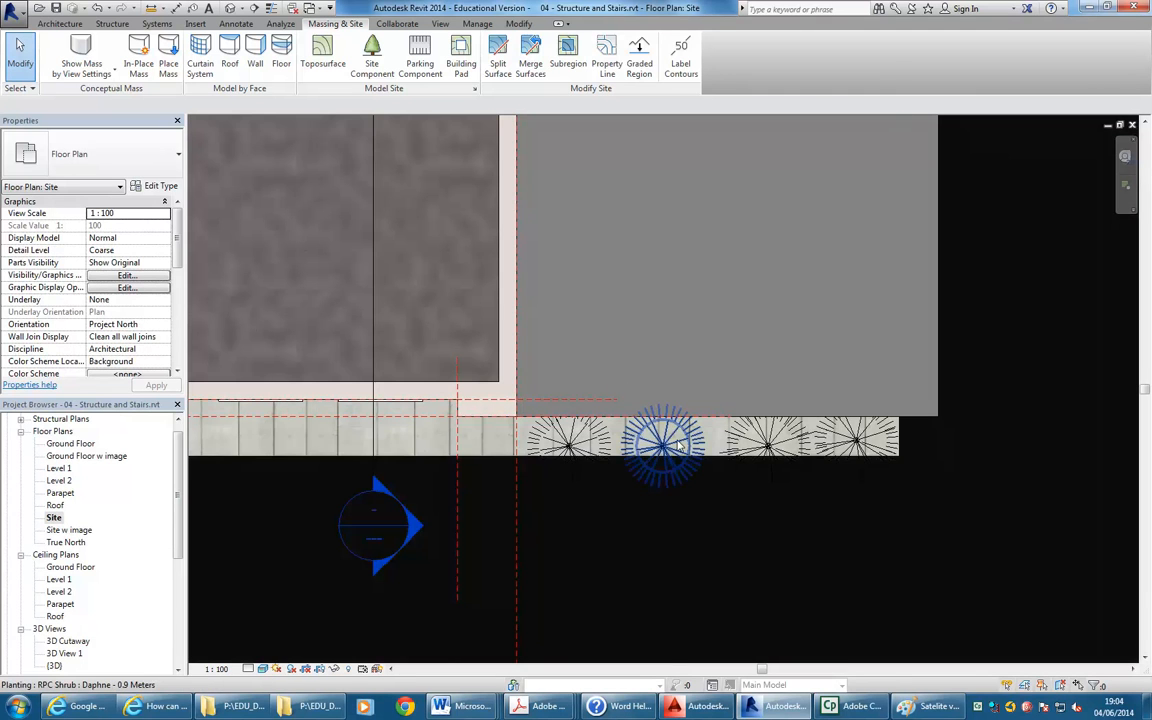
Set the Site floor plan's visual style back to Shaded and deselect the Daphne shrub
click(264, 669)
click(659, 449)
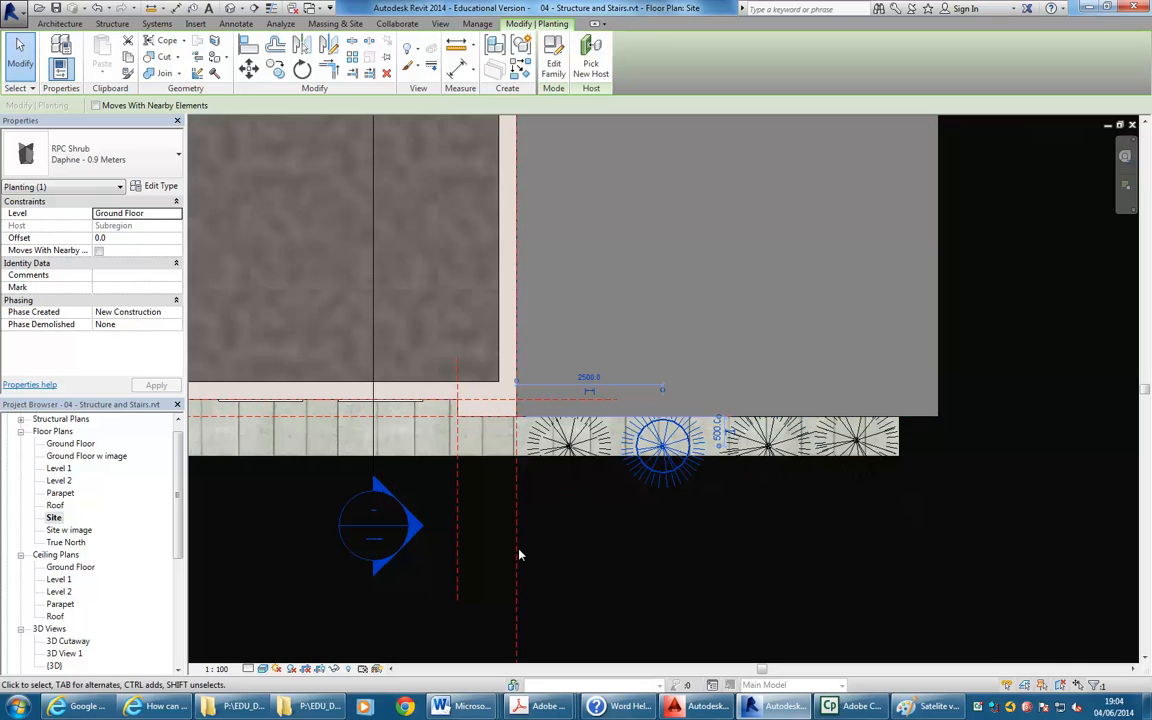
click(262, 669)
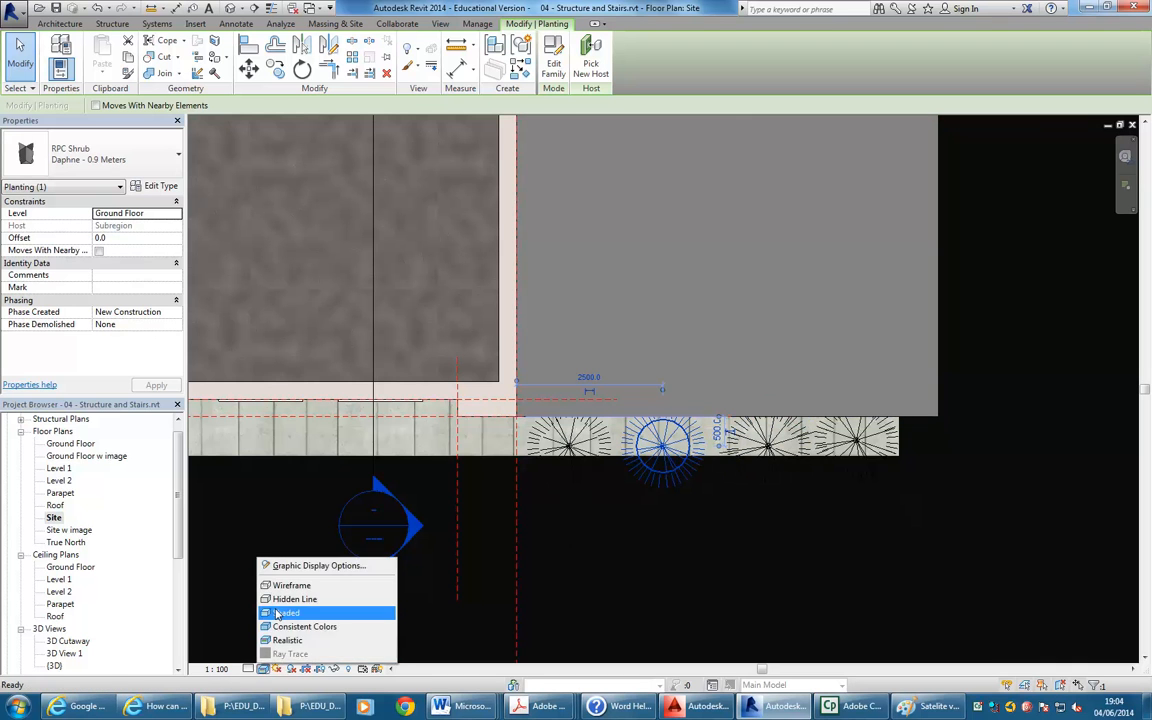
click(295, 609)
click(564, 260)
scroll(581, 424, down, 3)
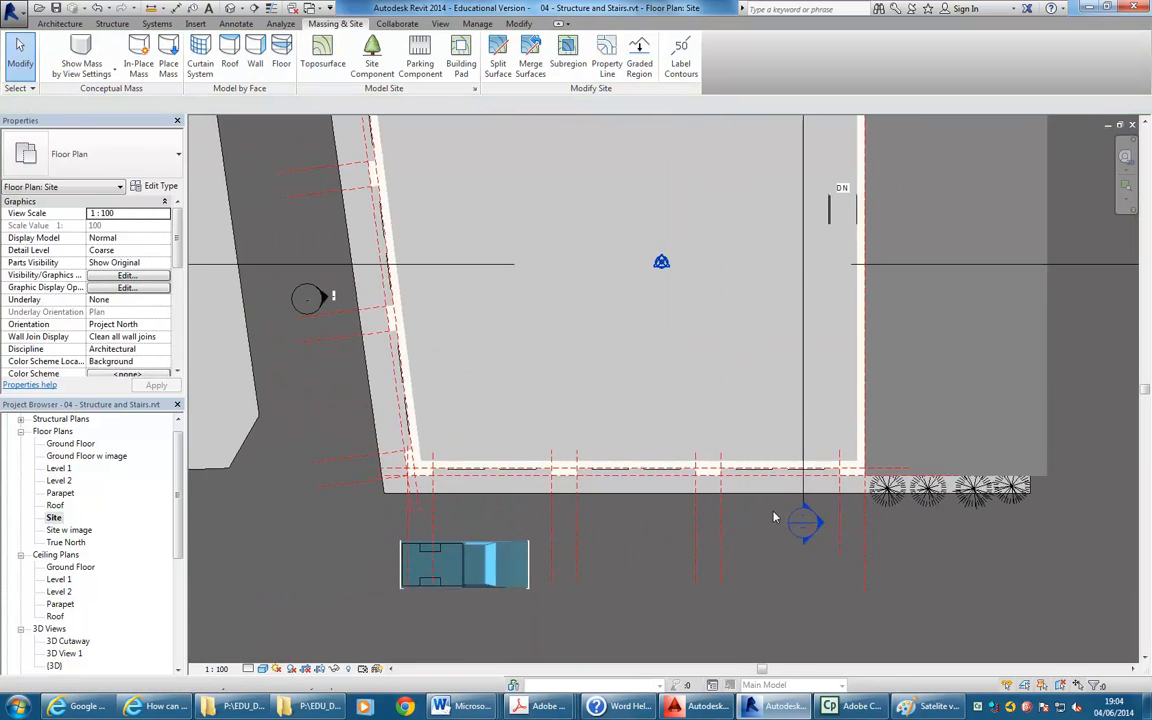
Start loading a family for a new site component and browse the Site library's Utilities, Sports and Parking folders
middle_drag(695, 459, 551, 473)
scroll(565, 581, down, 5)
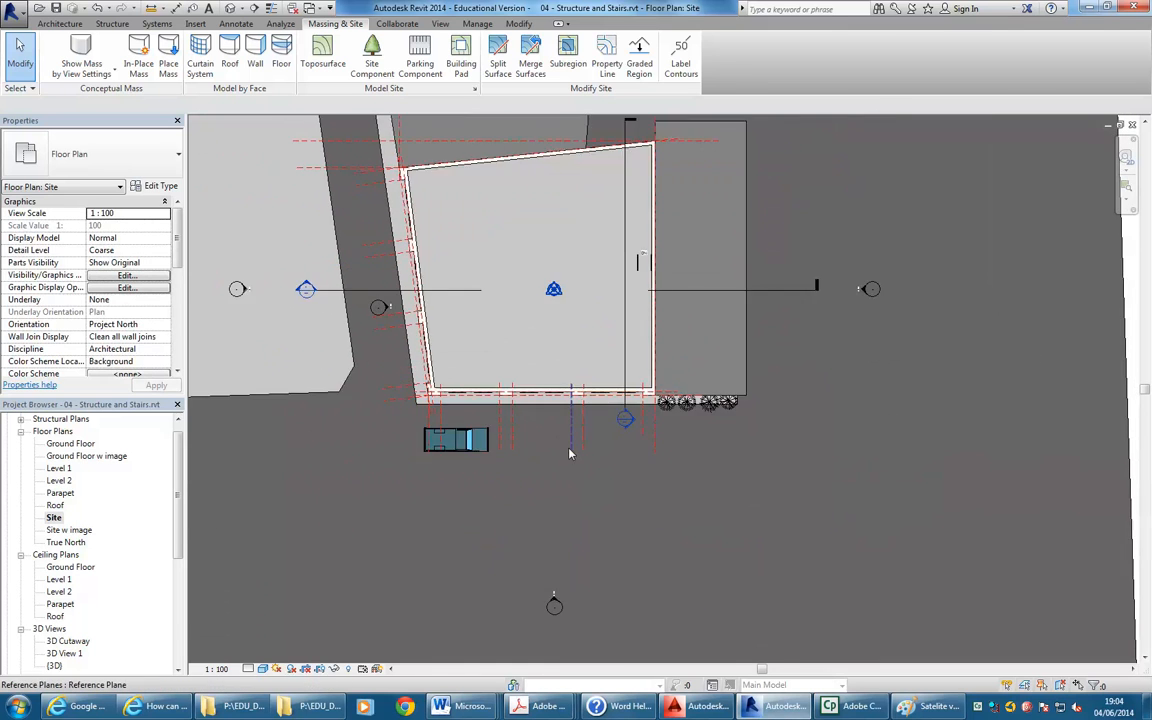
scroll(565, 581, down, 1)
middle_drag(565, 581, 552, 471)
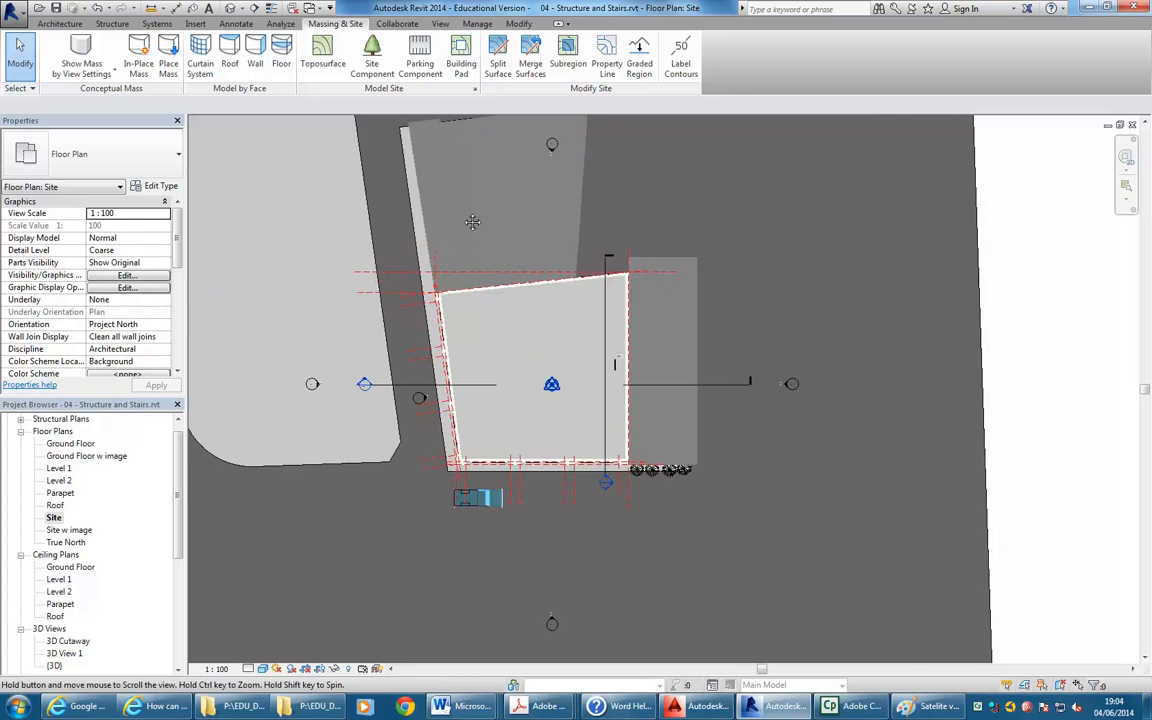
click(372, 60)
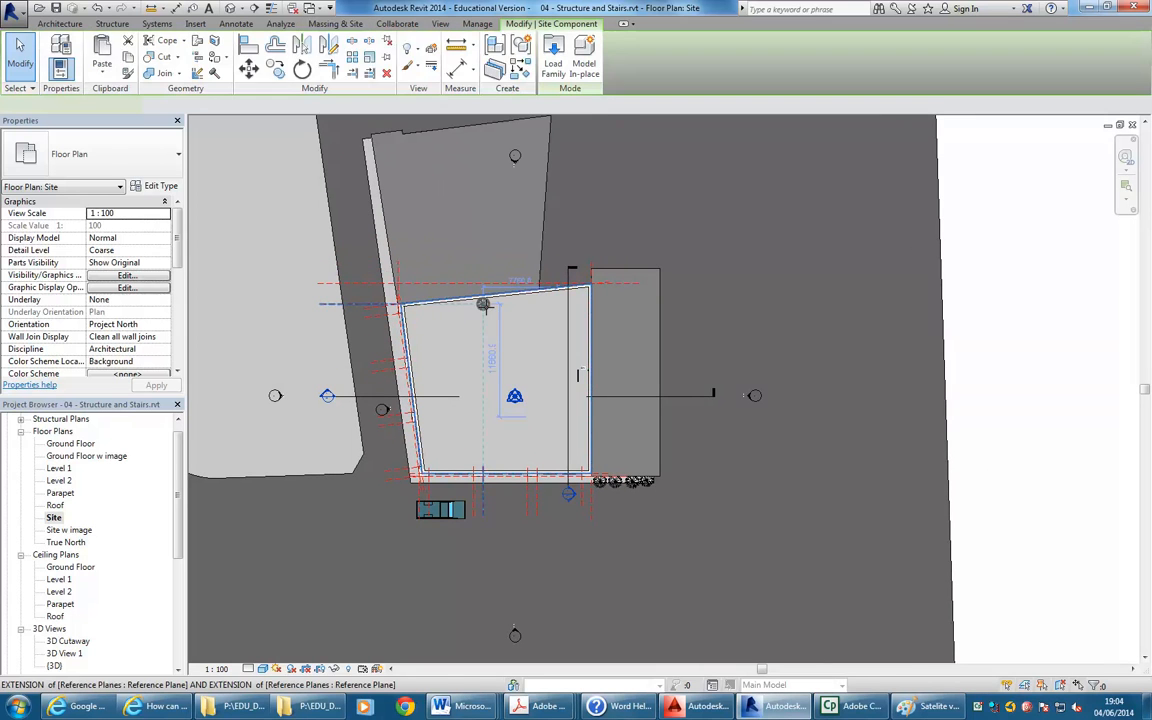
click(553, 63)
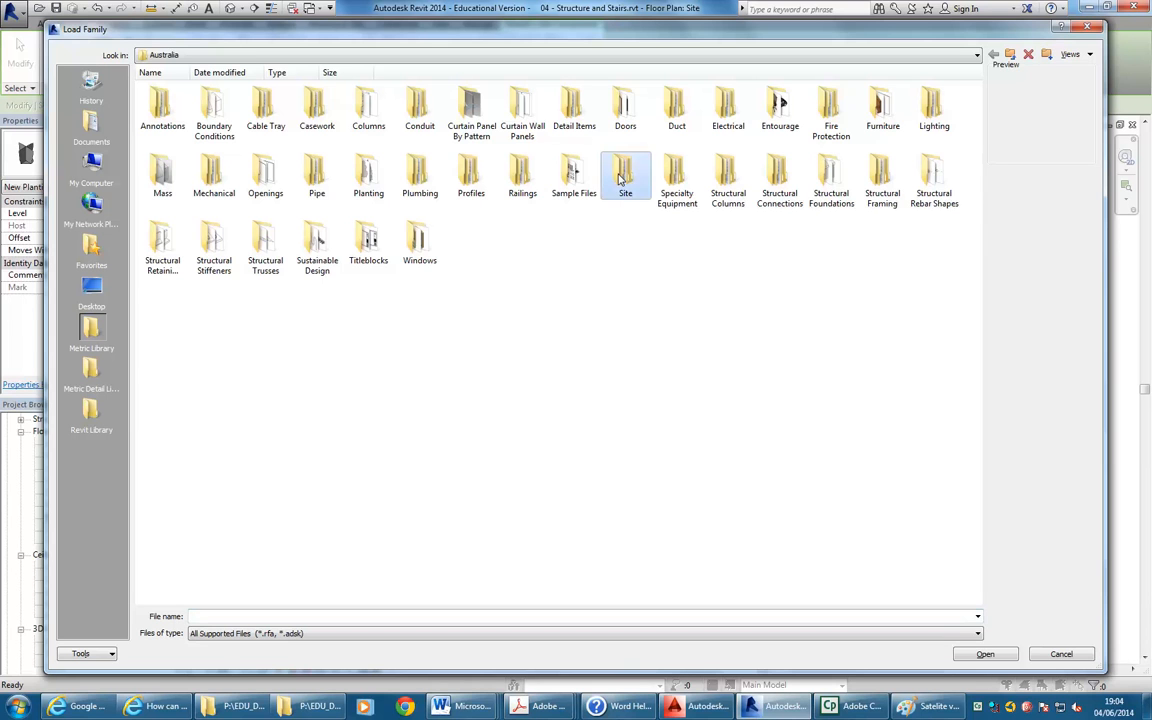
double_click(625, 176)
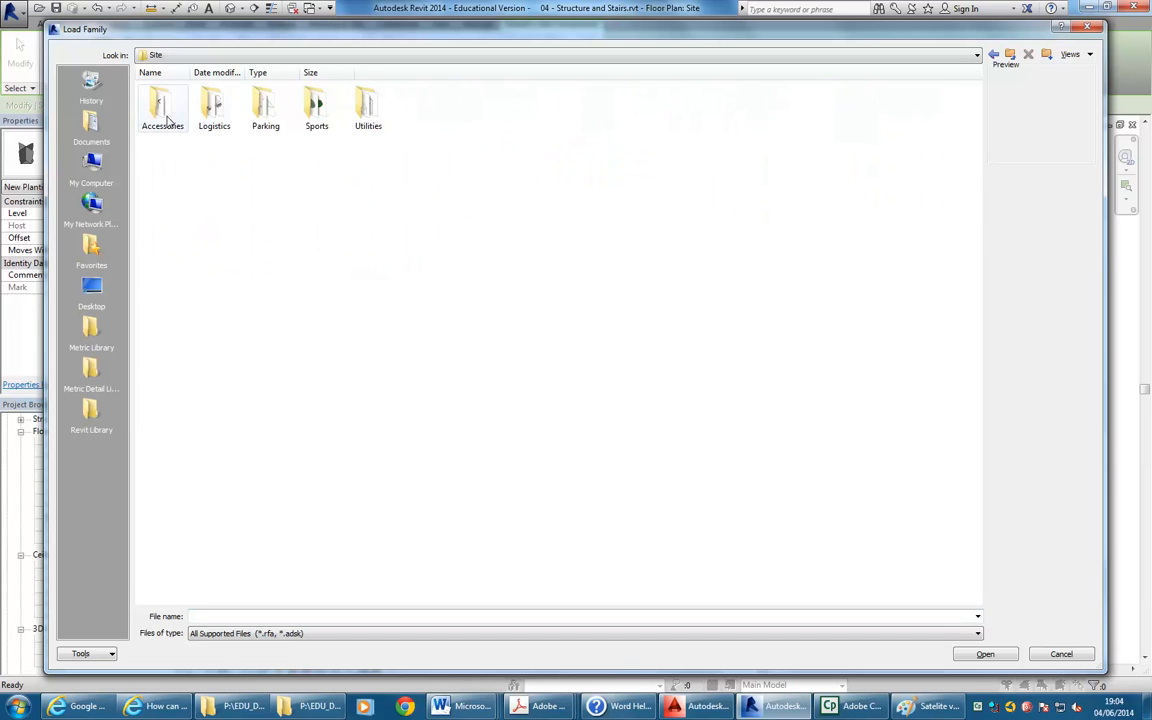
double_click(372, 122)
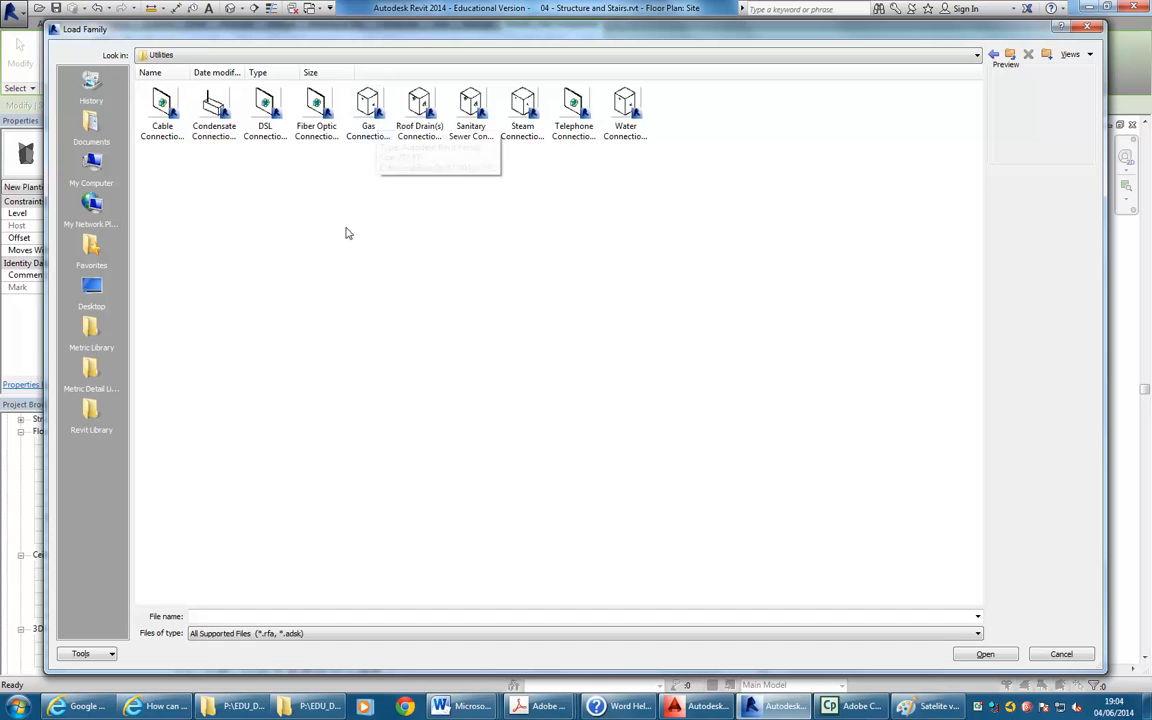
click(995, 54)
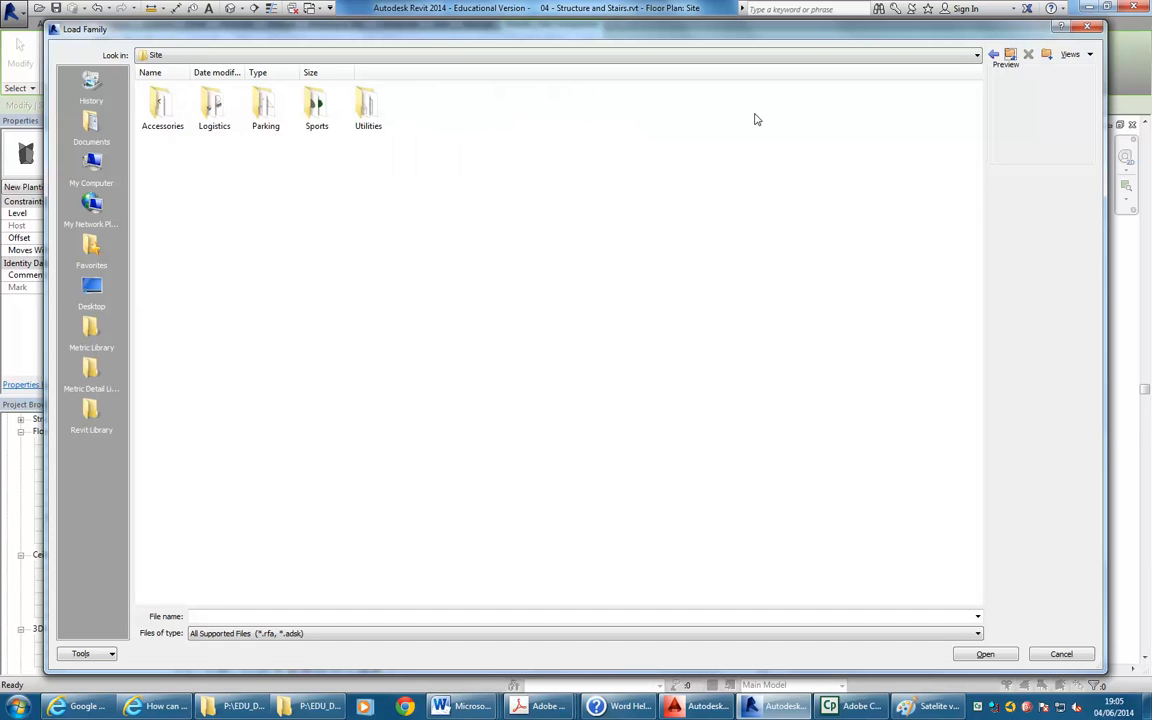
double_click(312, 118)
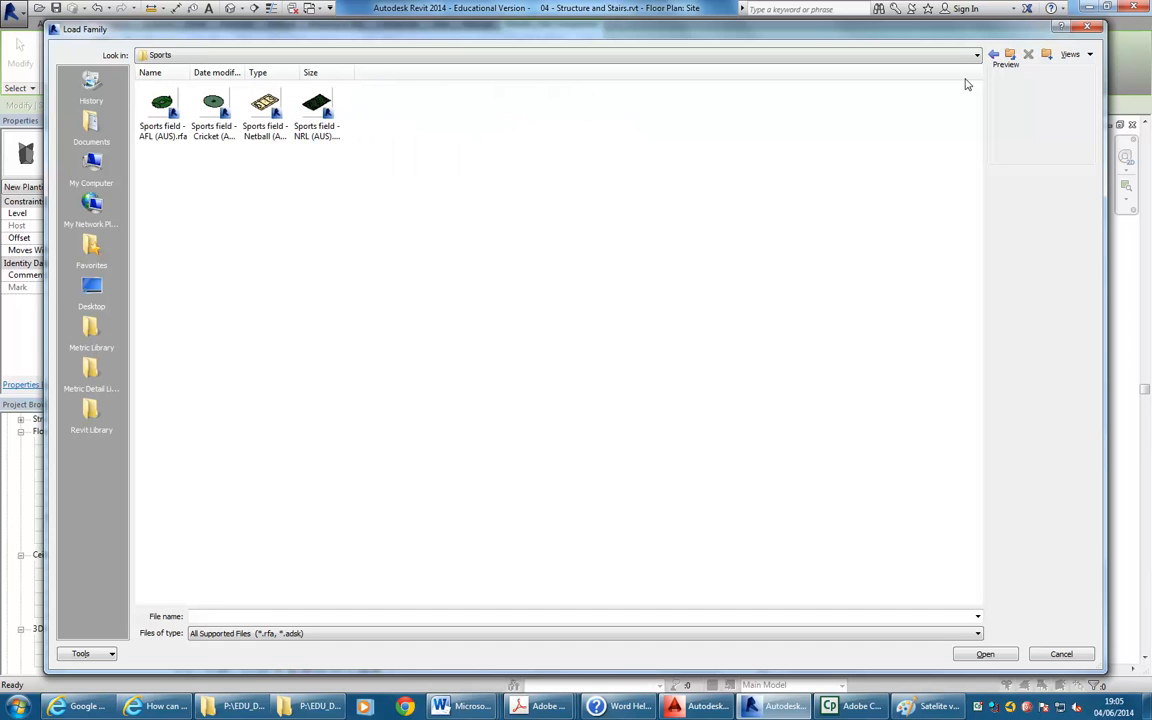
click(993, 54)
double_click(265, 112)
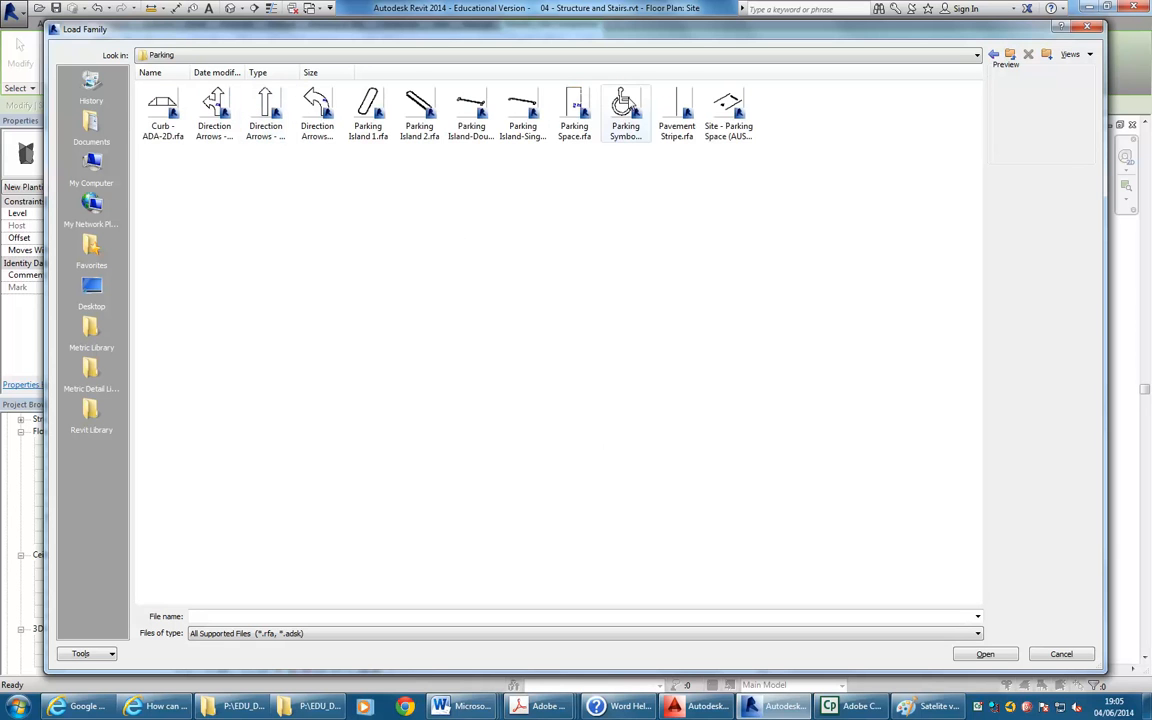
click(993, 54)
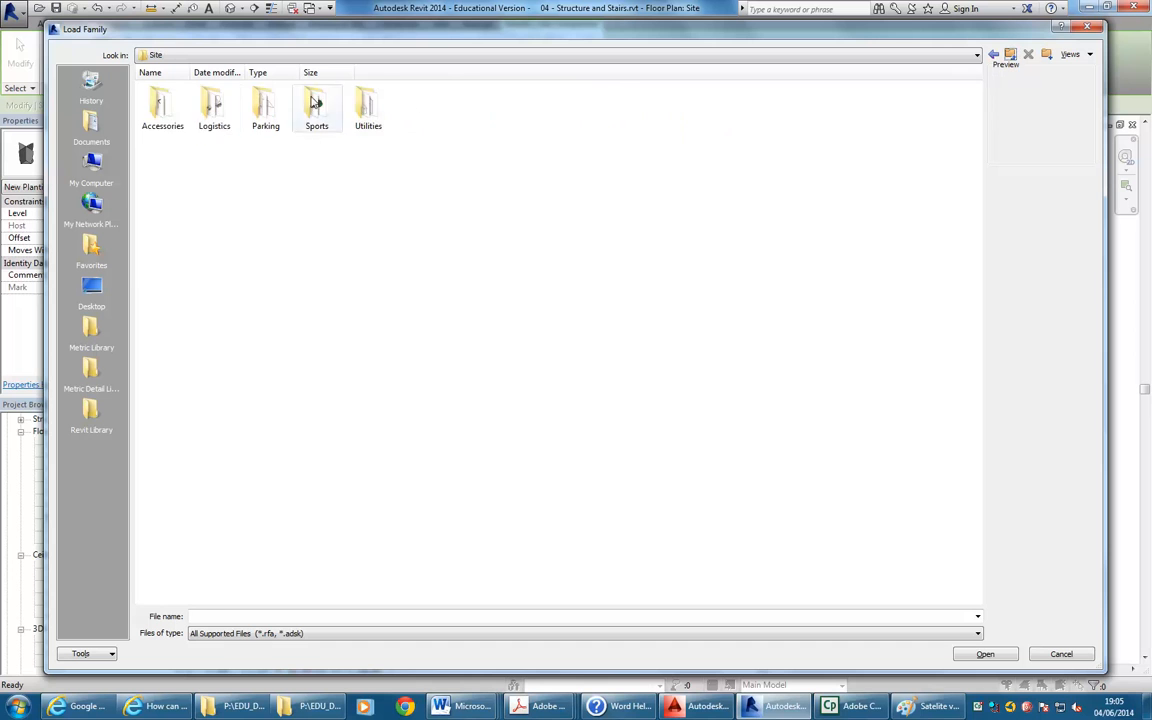
Preview the Logistics families, including the concrete truck, pick-up truck, Porta-John, construction trailer, crane and waste container
double_click(207, 112)
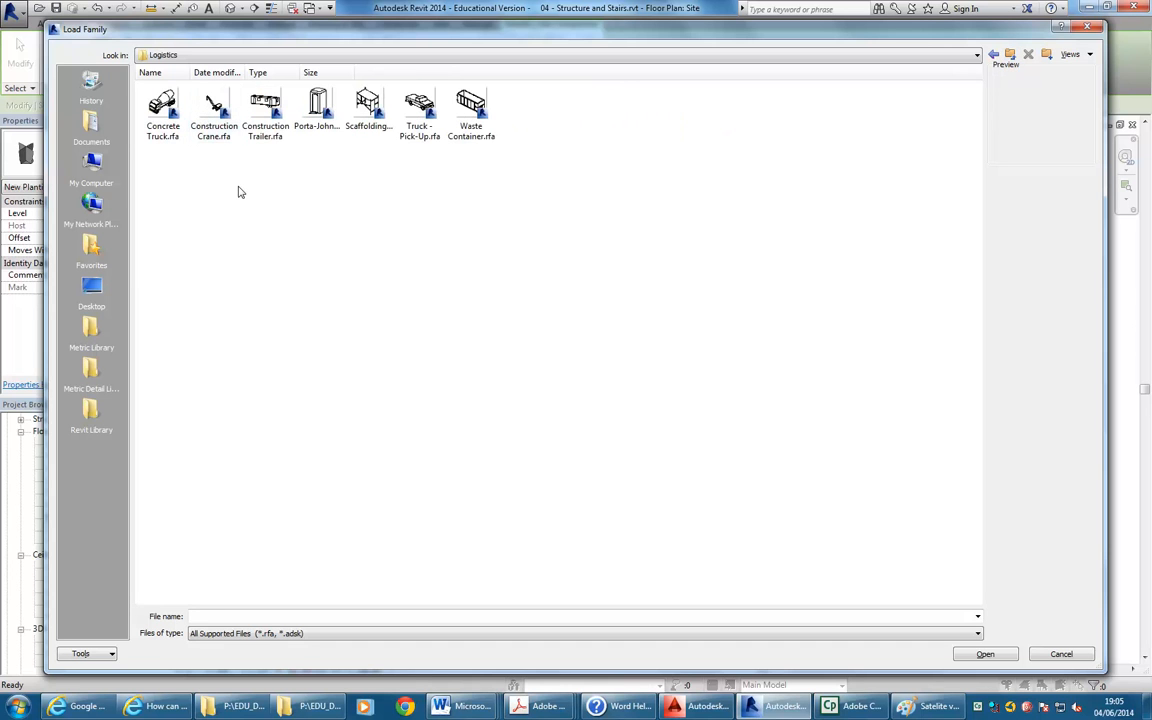
click(162, 105)
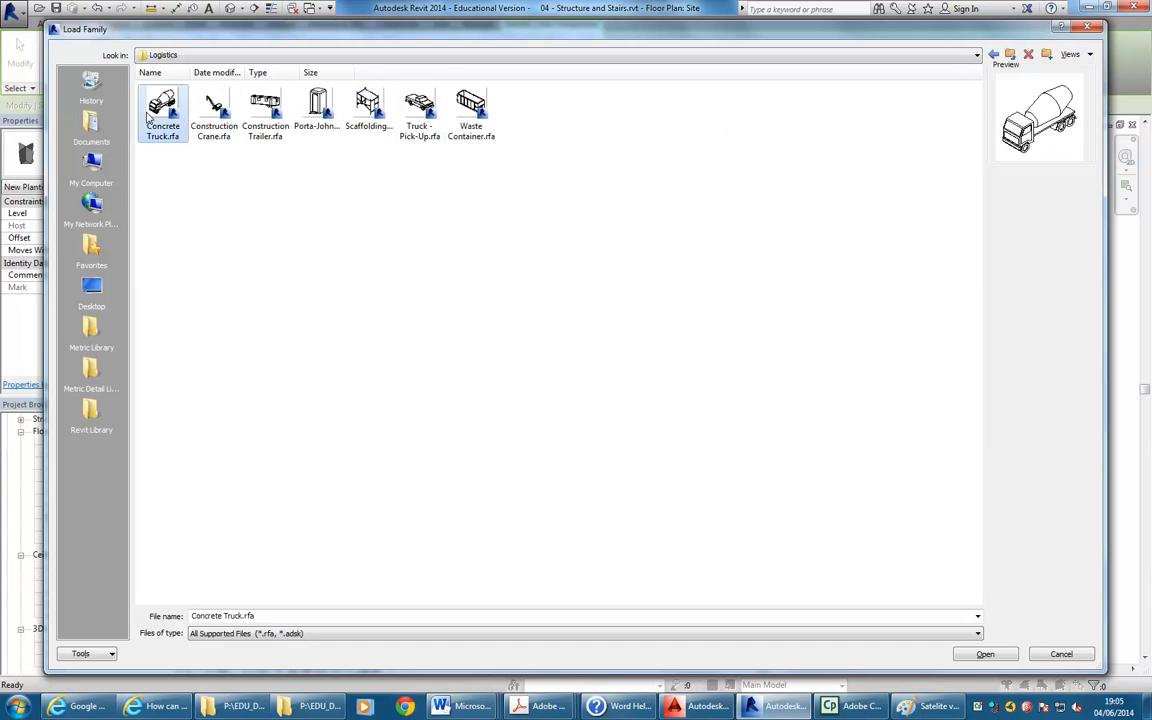
click(432, 113)
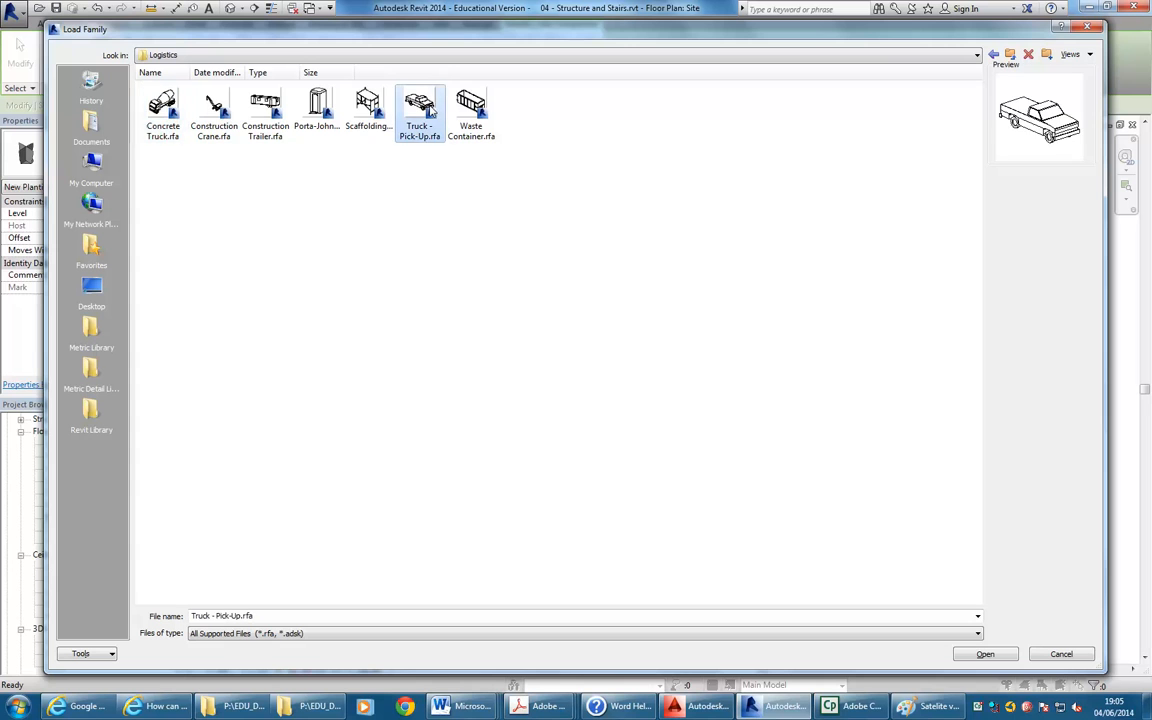
click(366, 112)
click(316, 108)
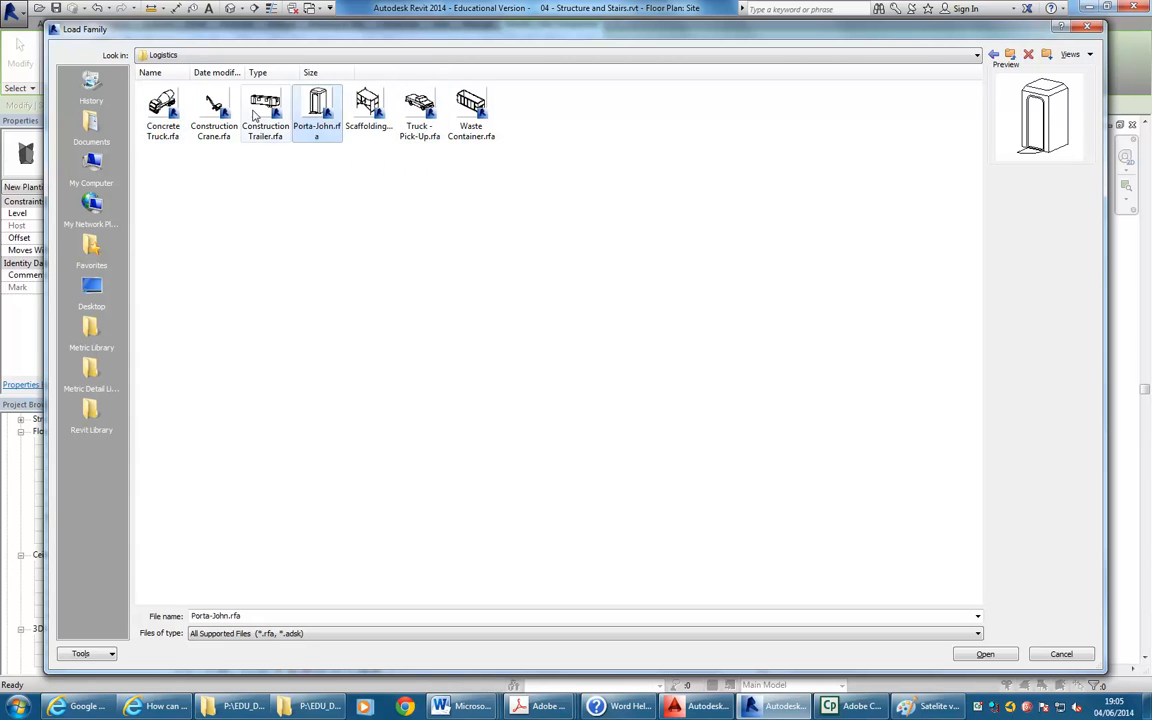
click(263, 108)
click(211, 110)
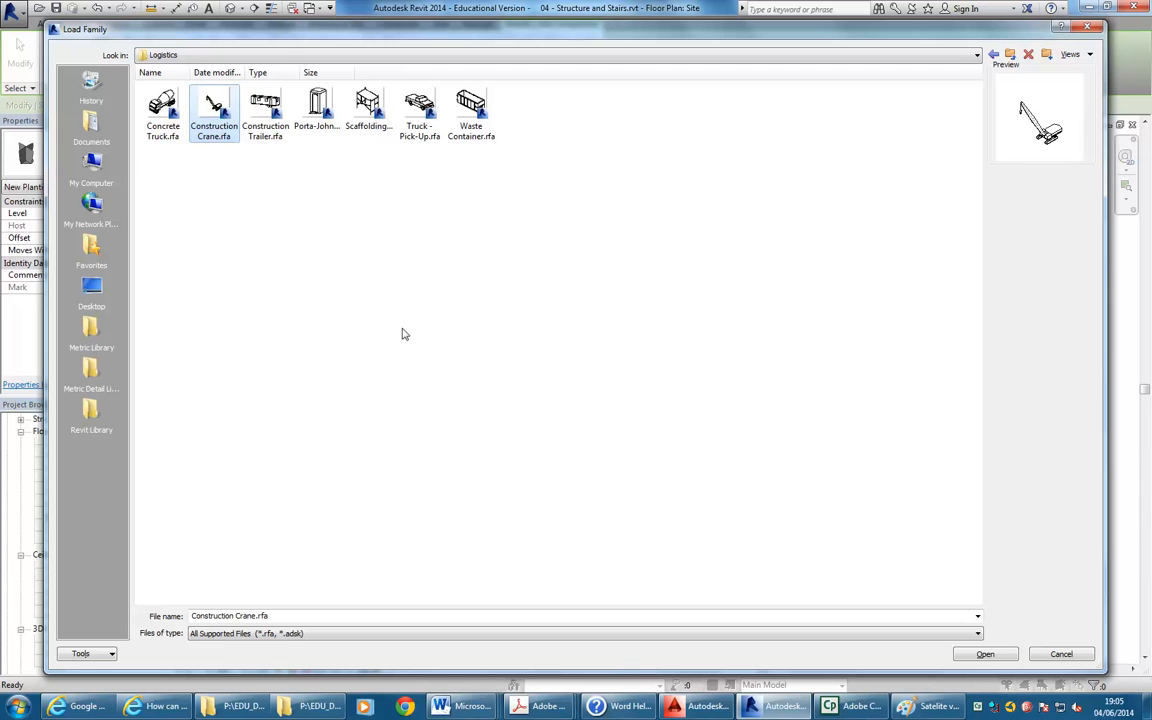
click(467, 110)
click(419, 110)
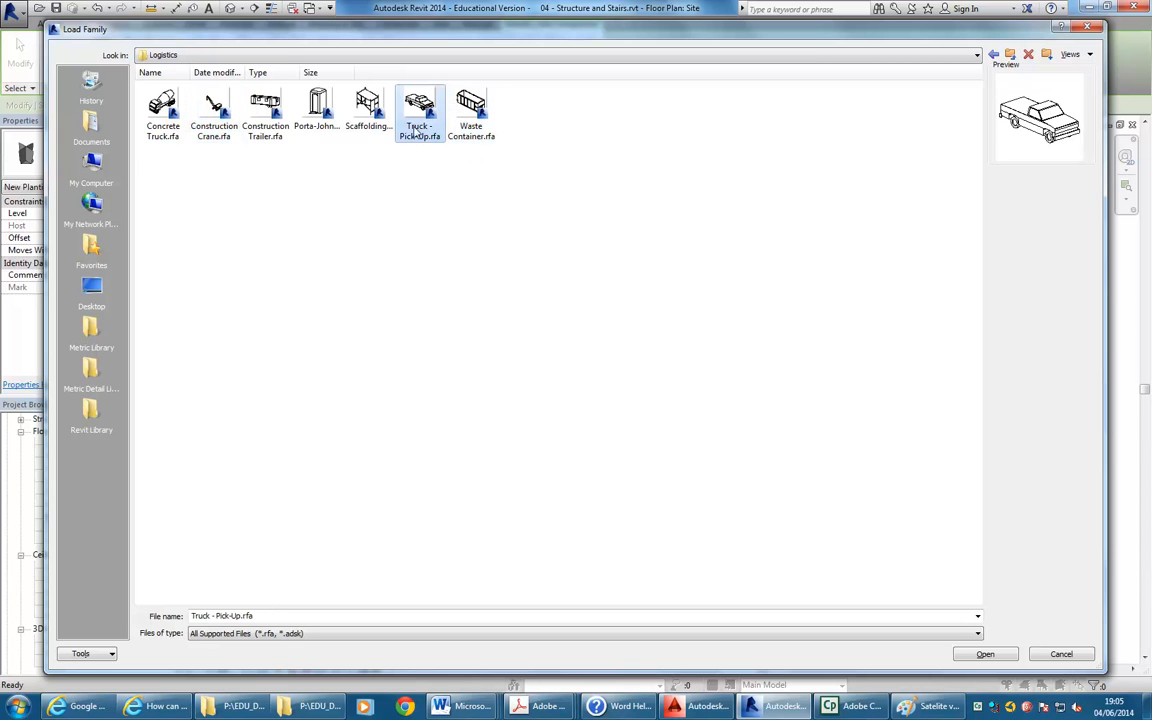
Leave the Site library and open the Families folder within !! 2011 New Revit Objects in the Revit Library
click(1010, 55)
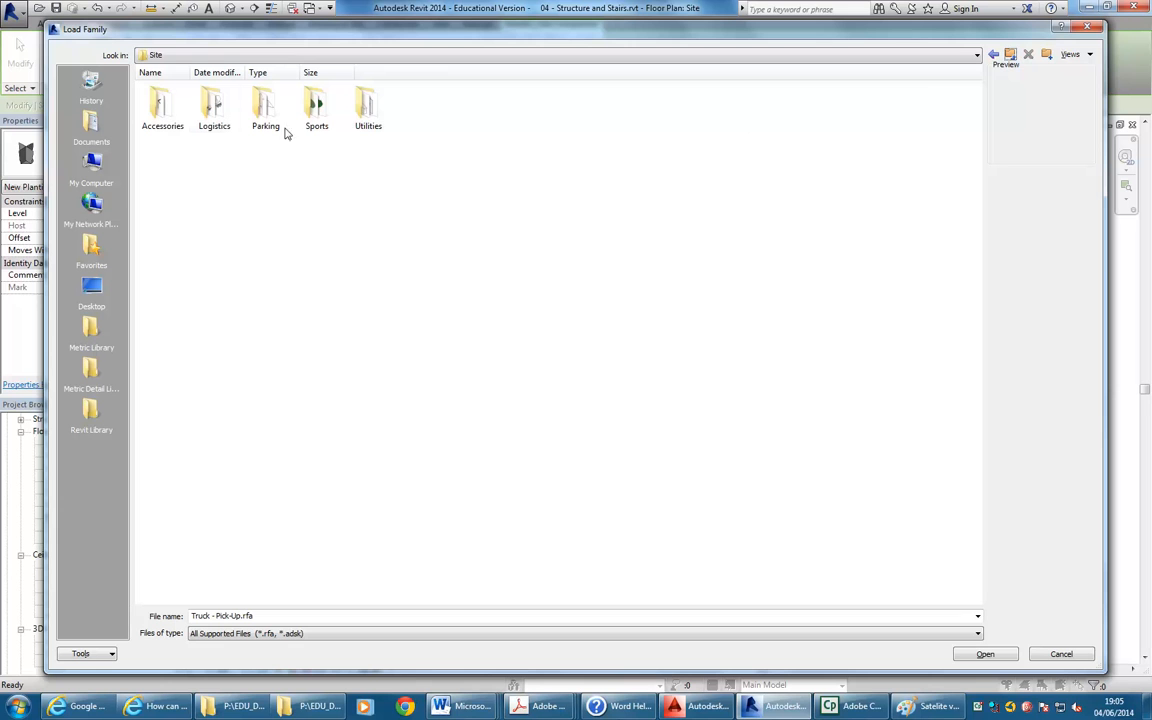
click(1010, 55)
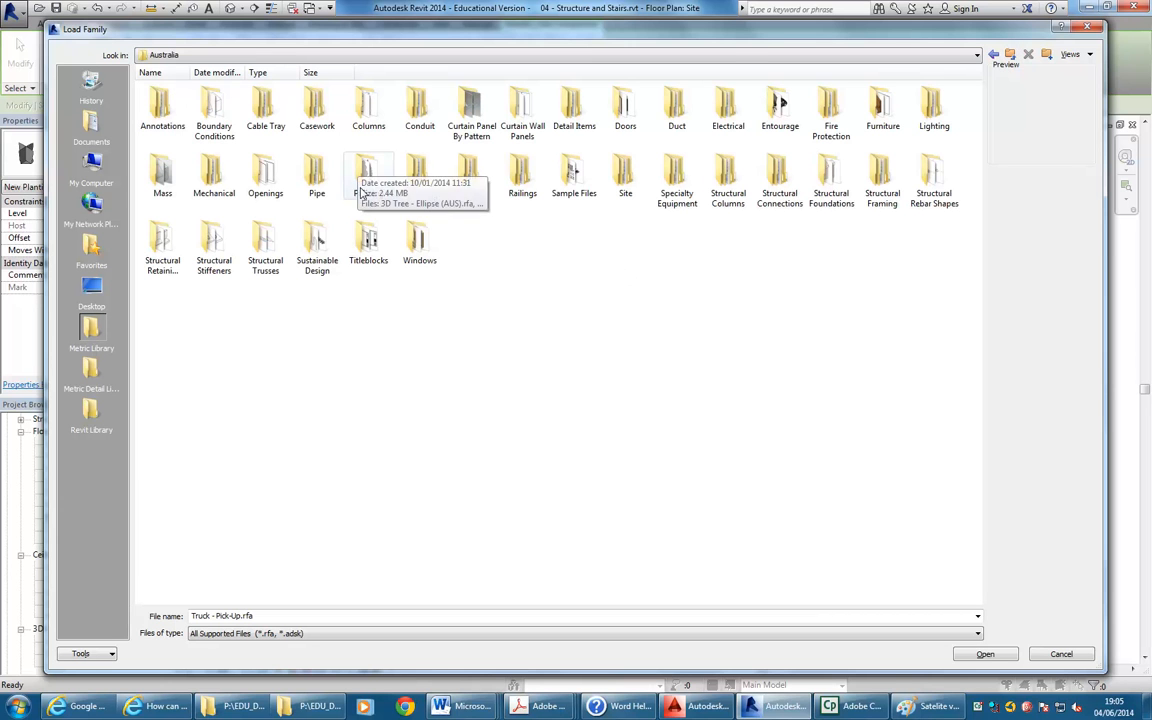
double_click(882, 105)
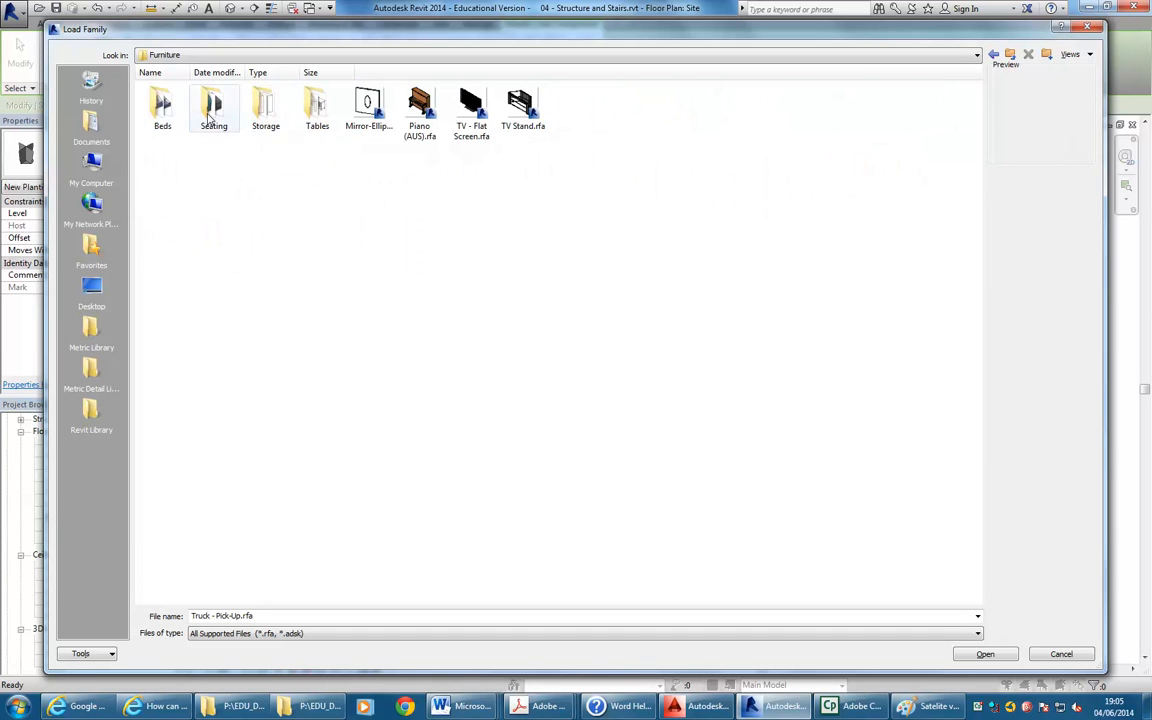
click(91, 411)
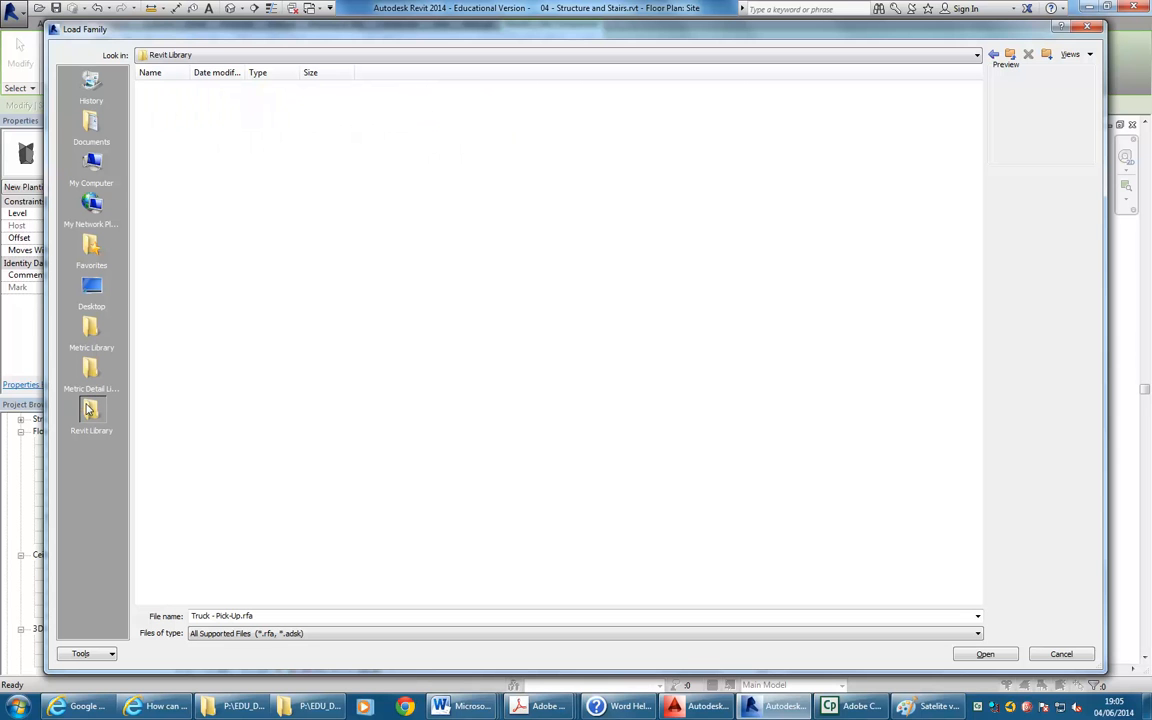
double_click(158, 110)
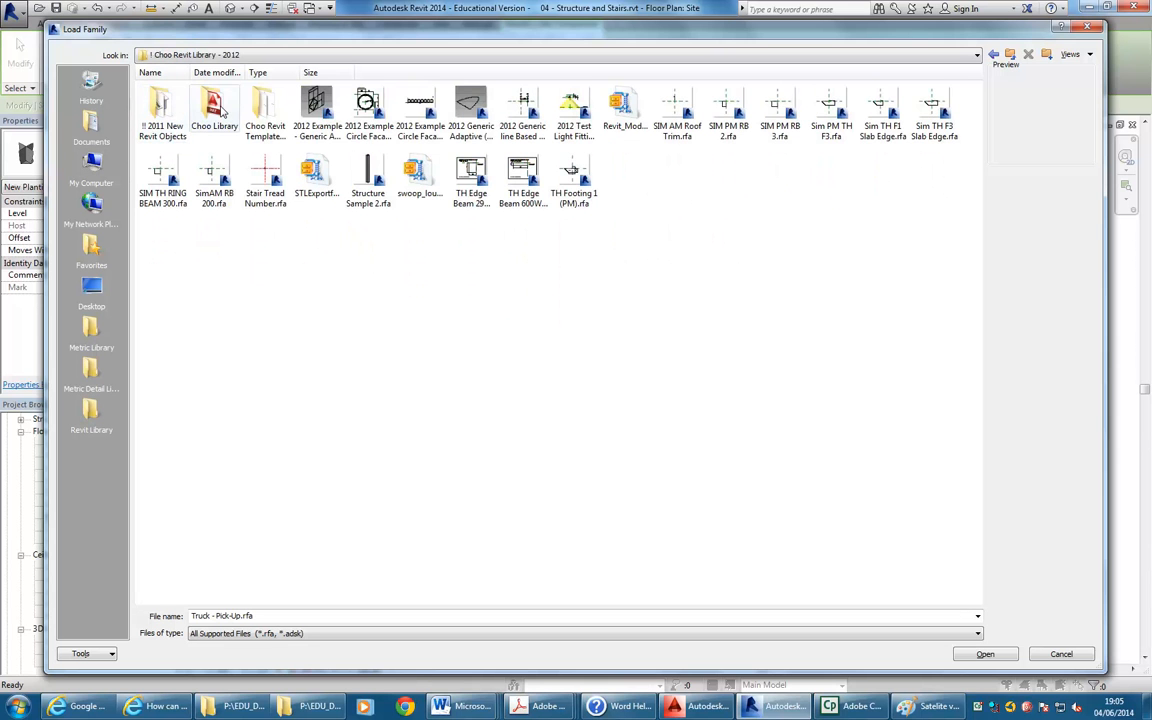
double_click(140, 113)
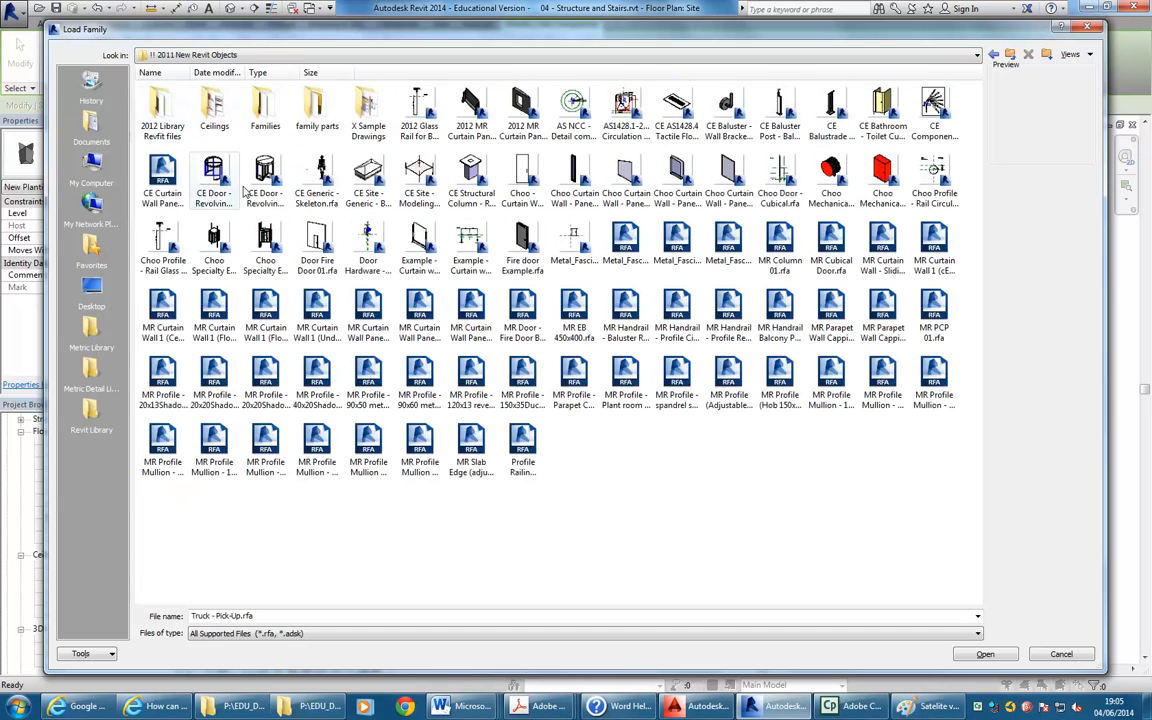
double_click(266, 110)
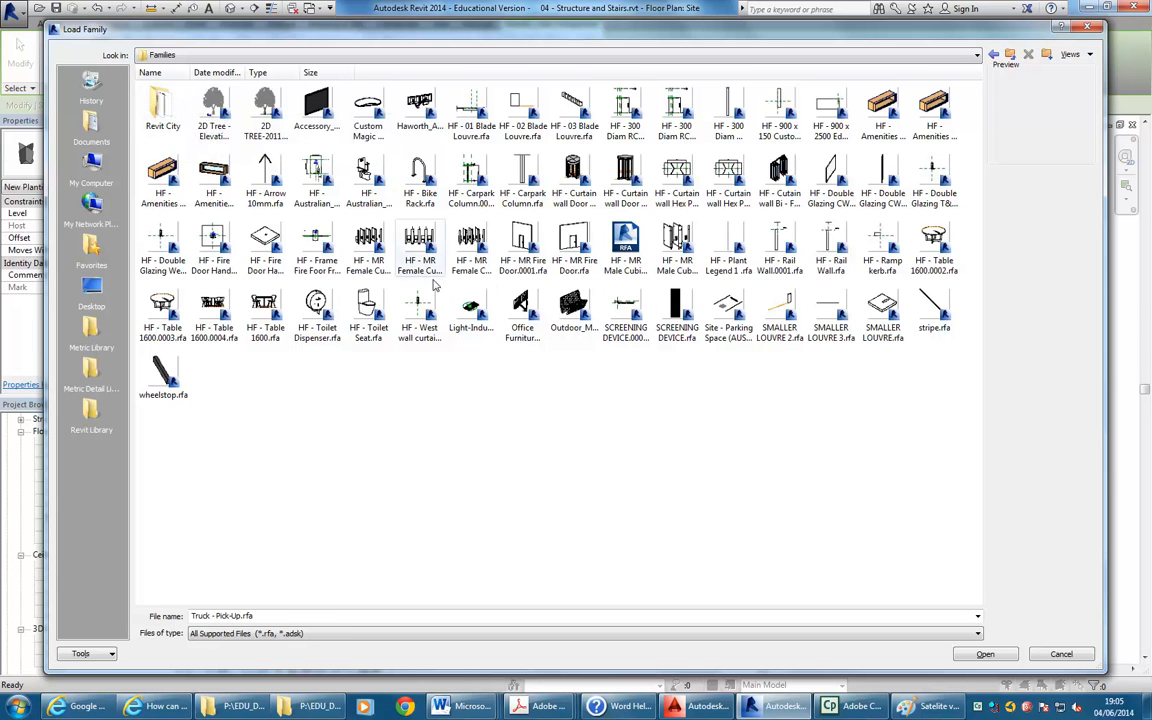
Load the Pensilina_Metalco_Pensilis_11746.rfa shelter family from the Revit City folder
click(380, 255)
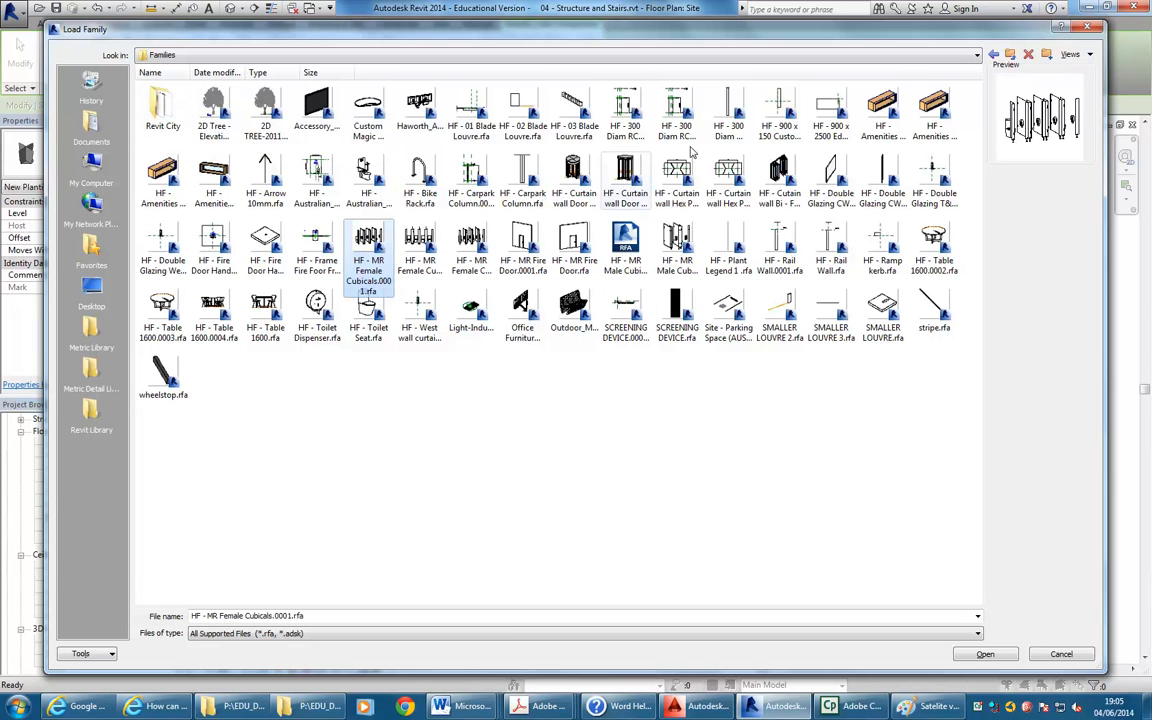
click(410, 112)
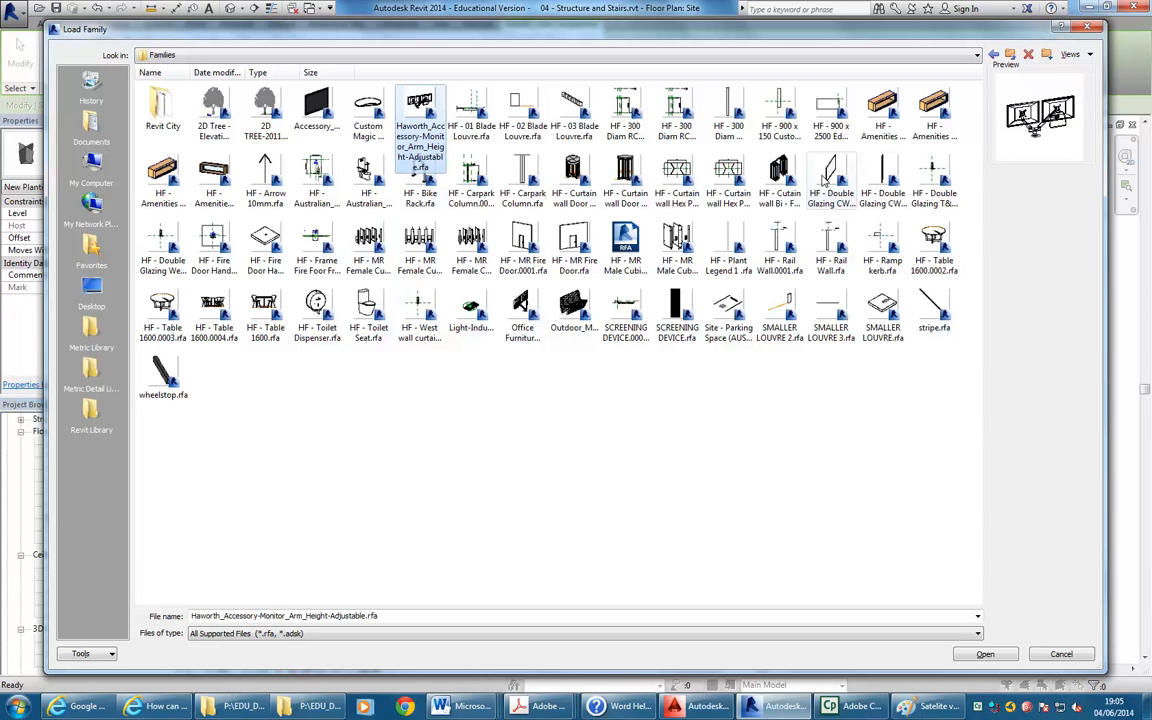
click(779, 175)
double_click(178, 114)
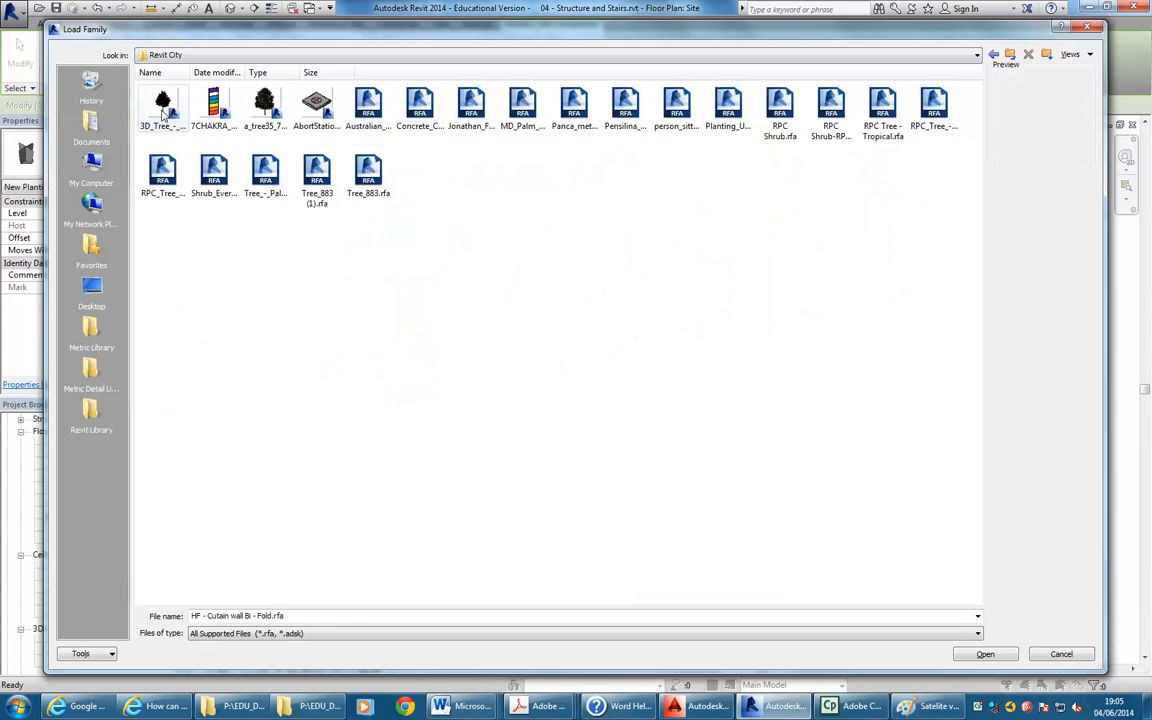
click(624, 108)
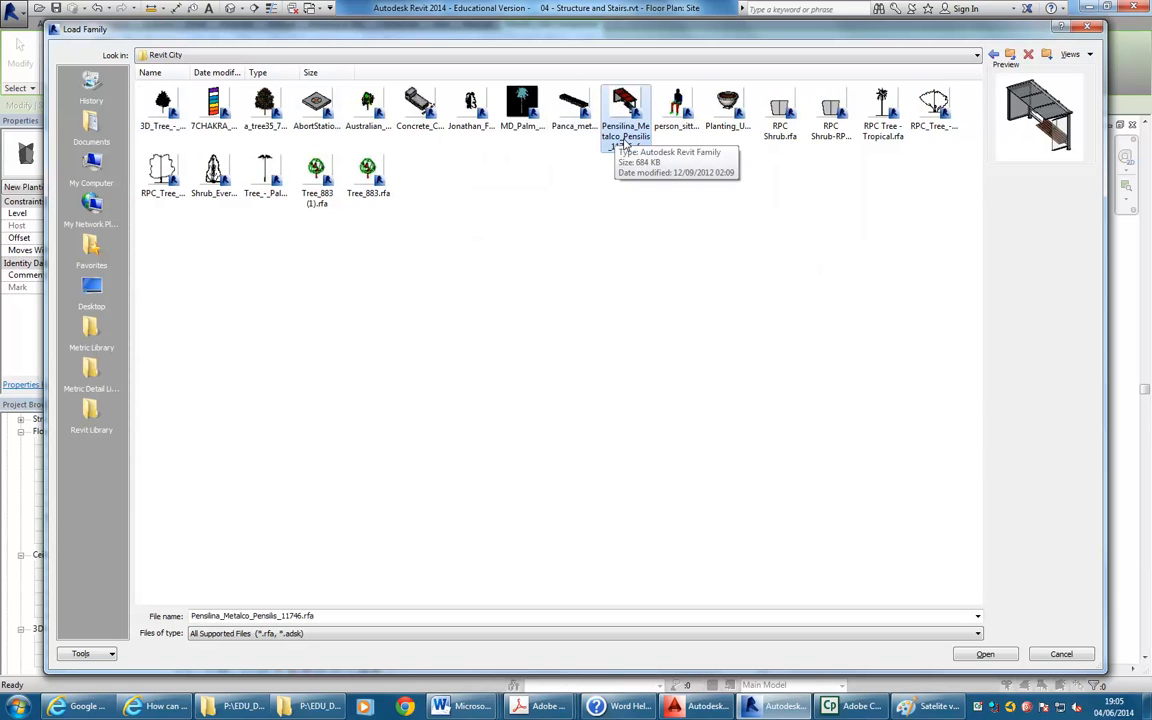
click(980, 656)
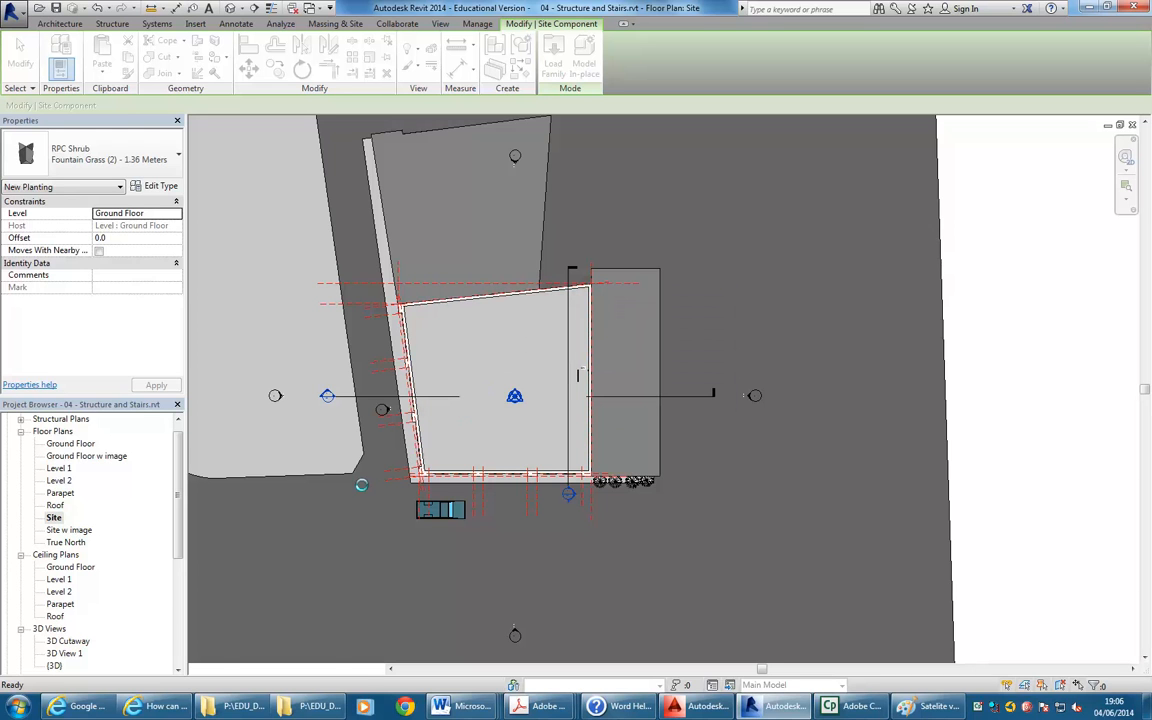
Place the Pensilina shelter on the large pavement across the road, near its rounded corner and rotated parallel to the outer edge
middle_drag(329, 489, 485, 498)
scroll(393, 489, up, 1)
middle_drag(237, 383, 332, 406)
scroll(332, 406, up, 1)
key(space)
key(space)
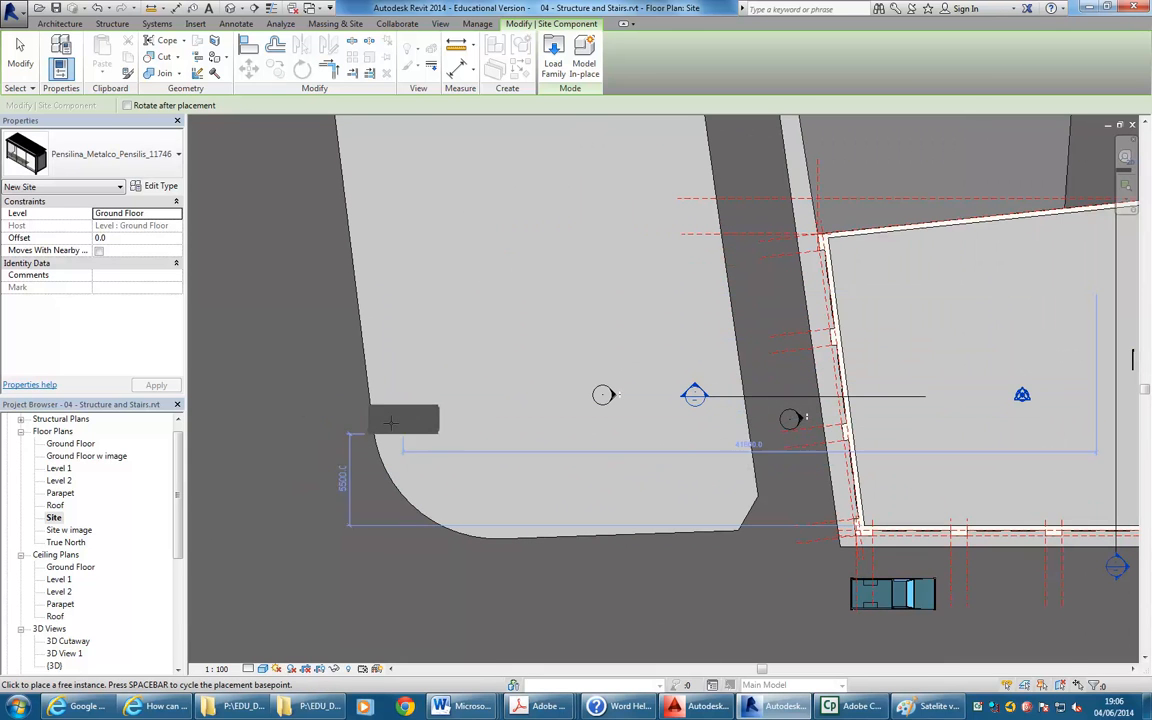
key(space)
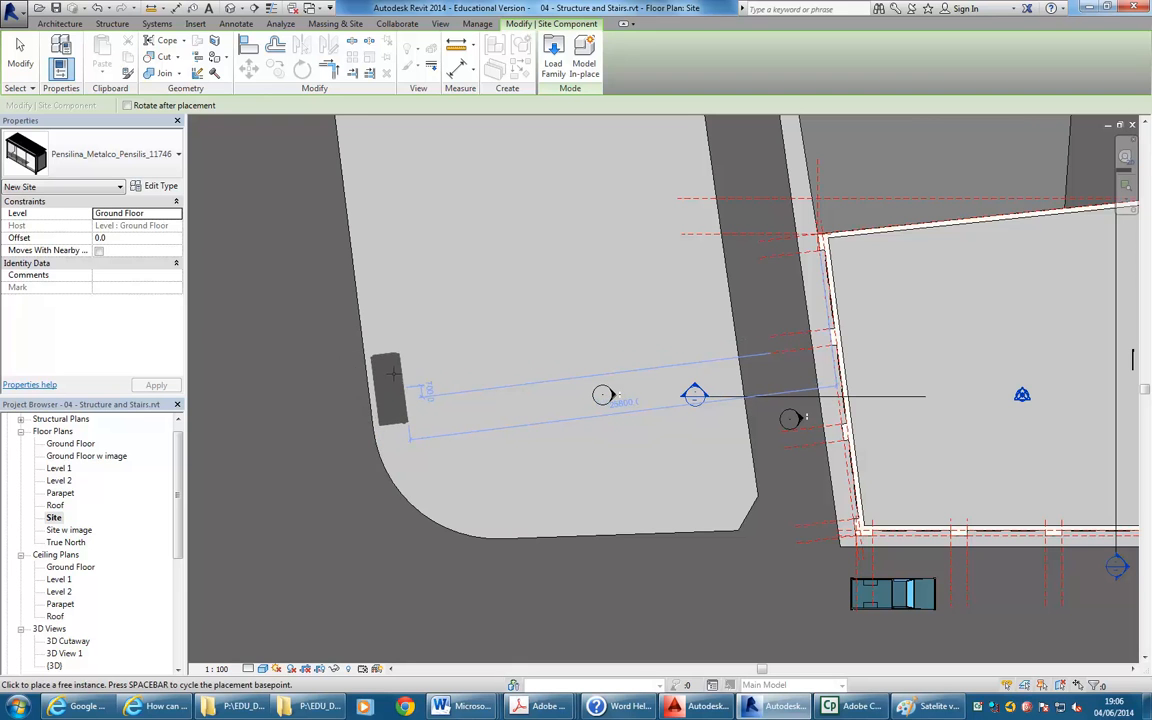
click(391, 374)
scroll(456, 408, down, 2)
key(Escape)
key(Escape)
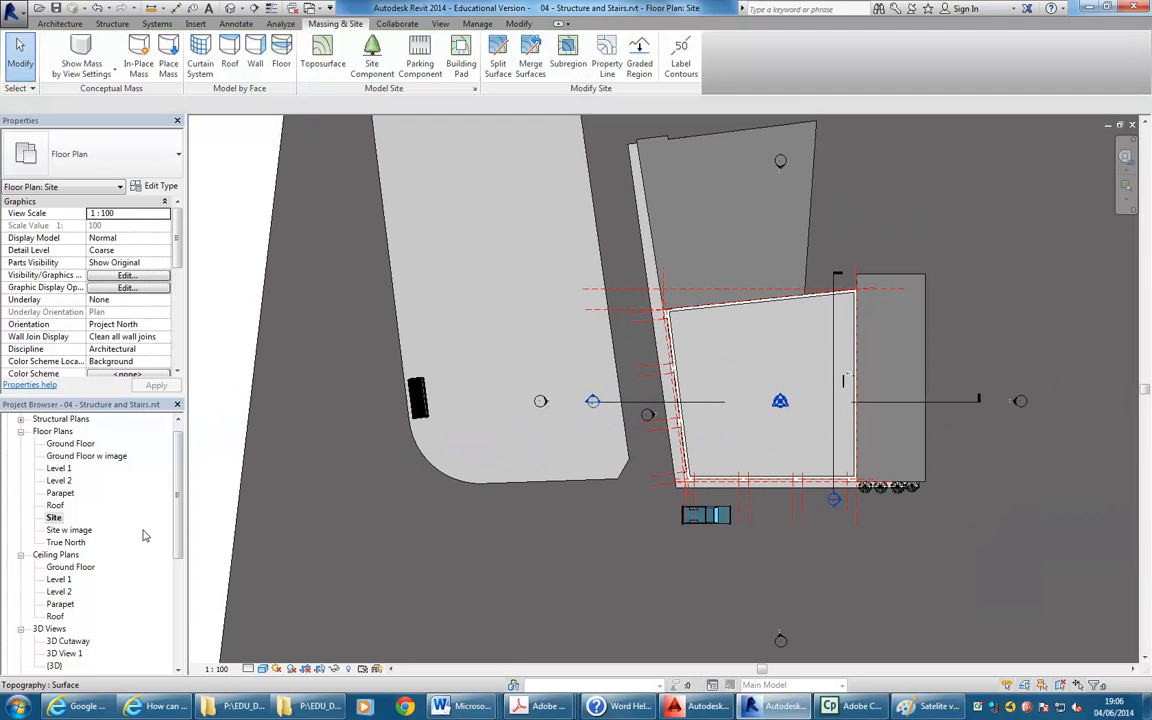
Open the {3D} view and examine the placed shelter on the pavement up close
double_click(54, 665)
scroll(506, 430, down, 5)
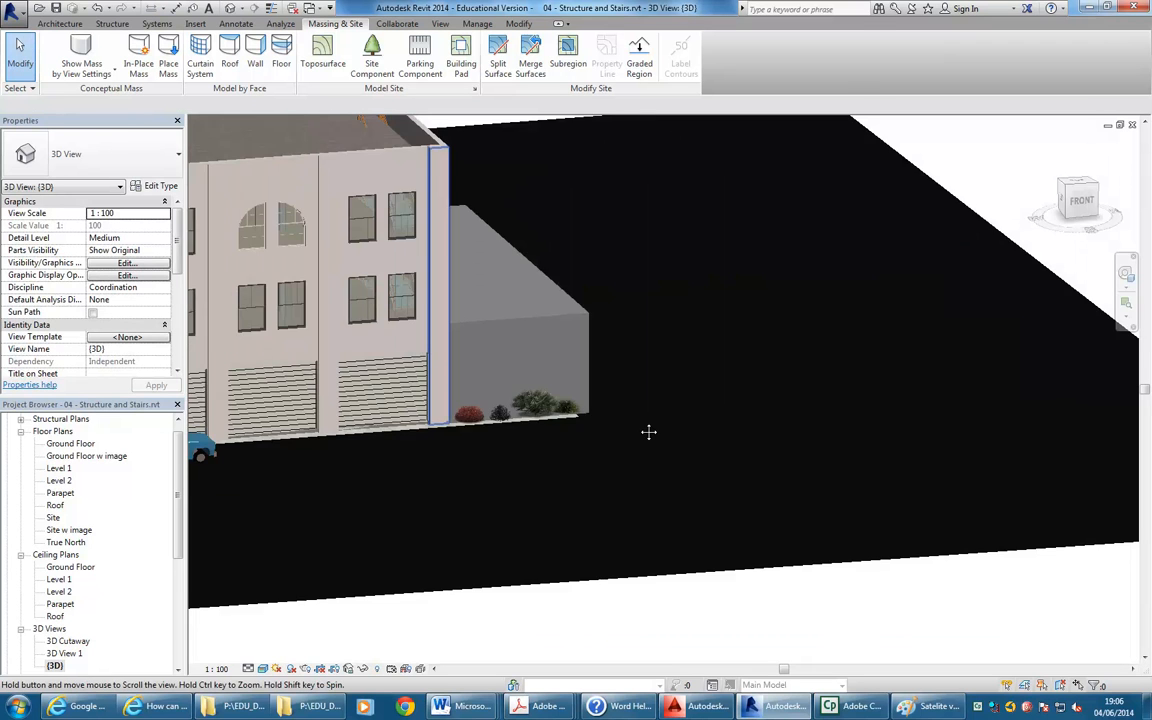
scroll(648, 432, down, 2)
scroll(479, 483, down, 2)
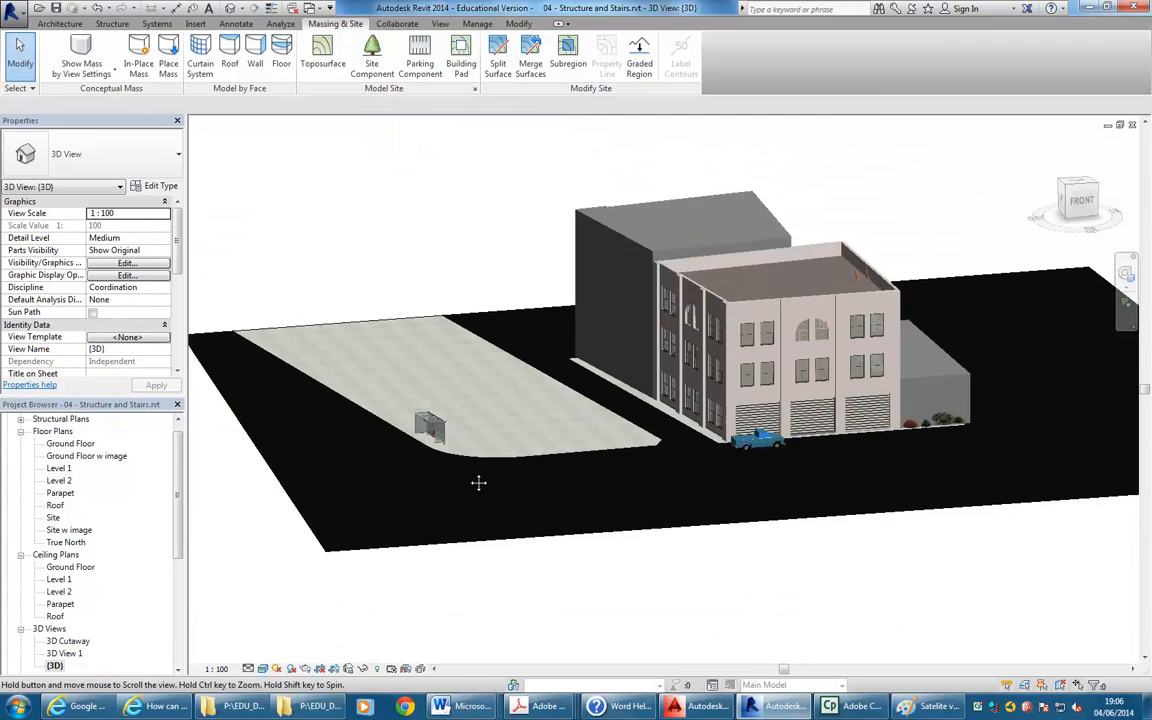
scroll(479, 483, up, 3)
middle_drag(873, 421, 477, 430)
scroll(436, 441, up, 5)
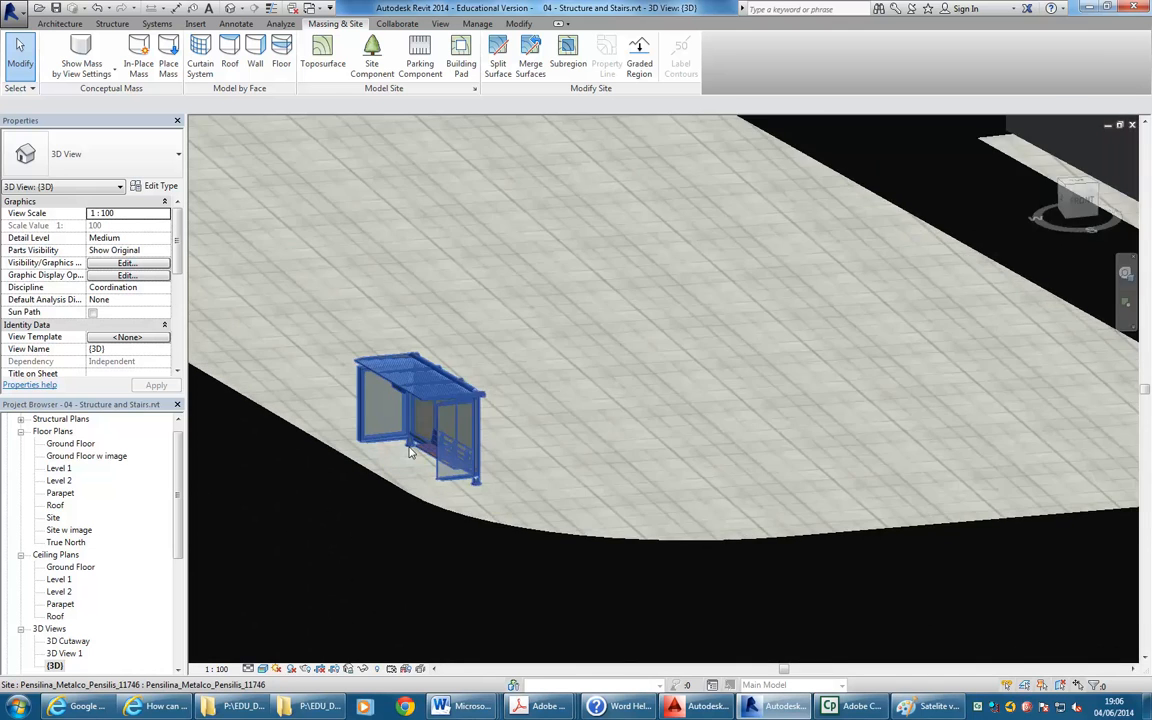
scroll(447, 453, up, 3)
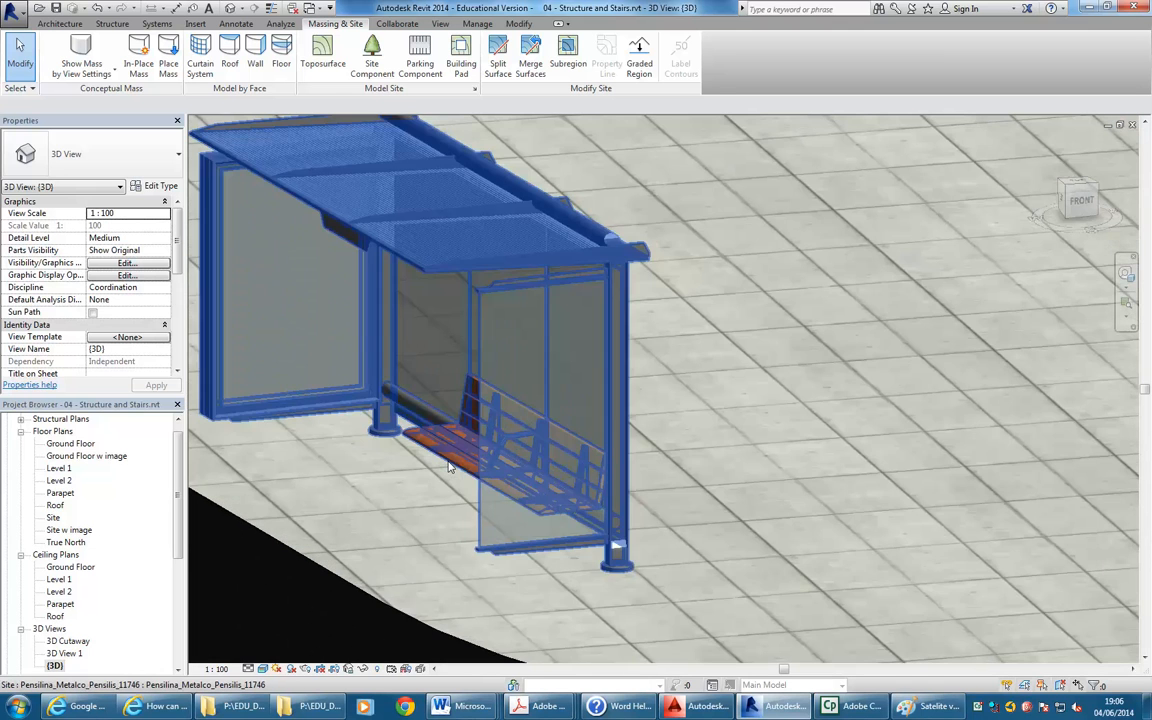
Open the Site floor plan and duplicate that view with detailing
scroll(323, 537, down, 4)
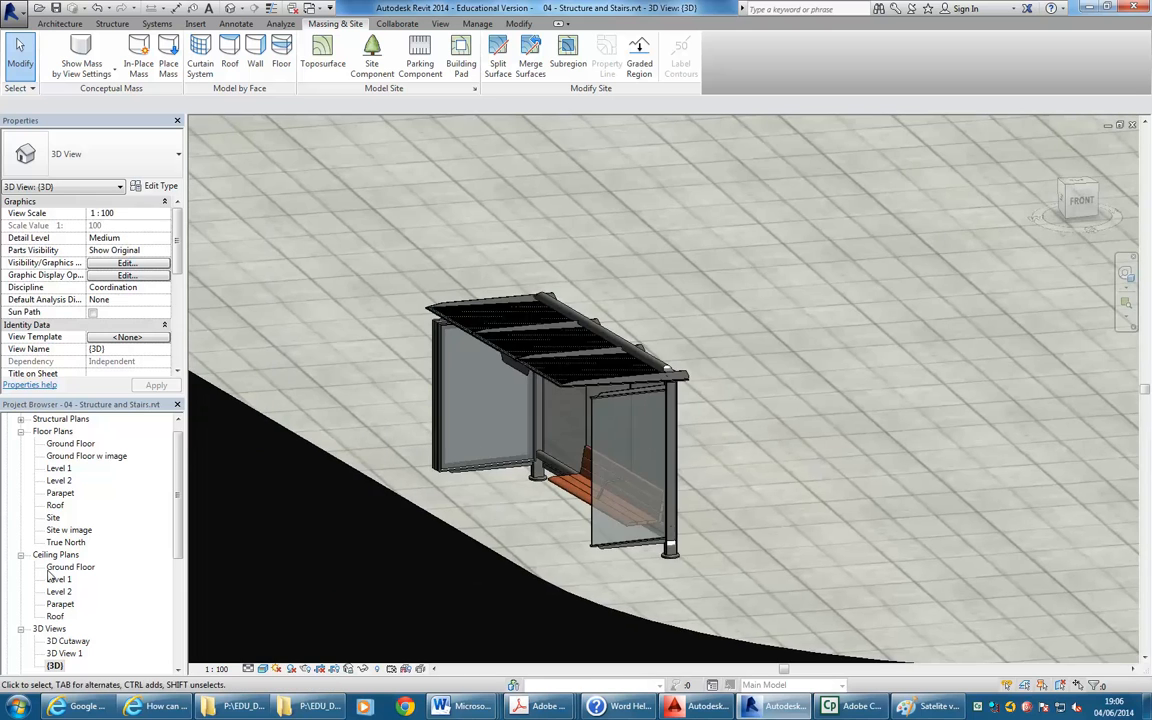
double_click(56, 518)
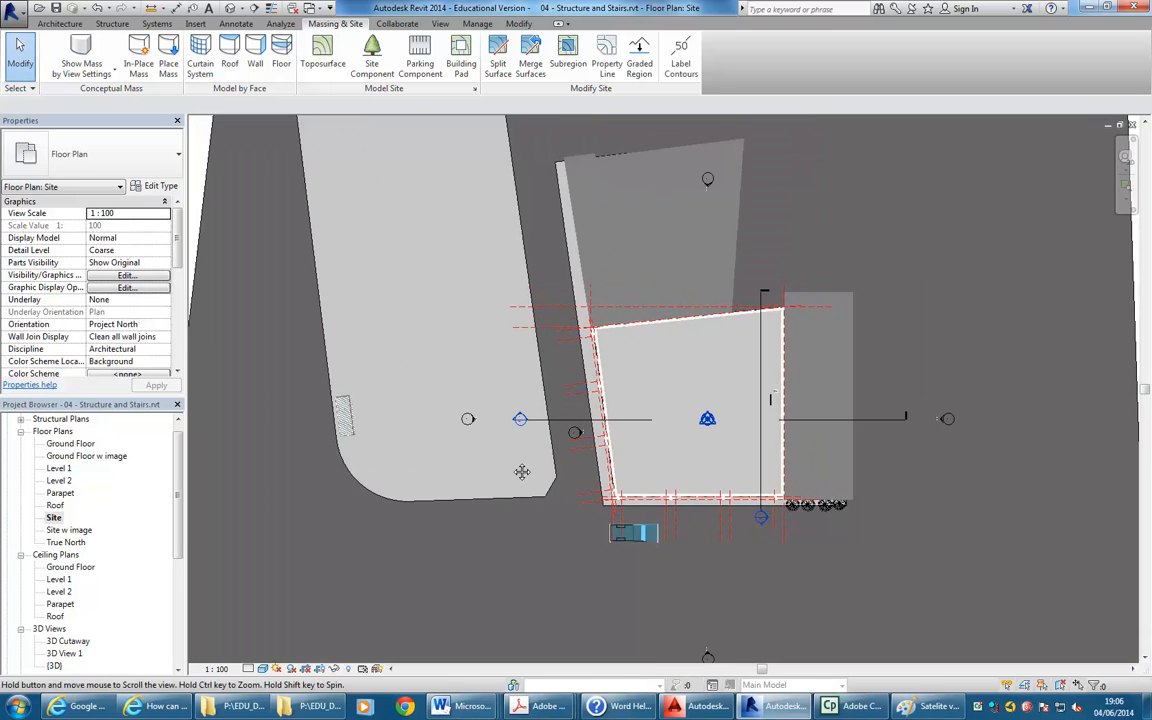
scroll(440, 380, down, 5)
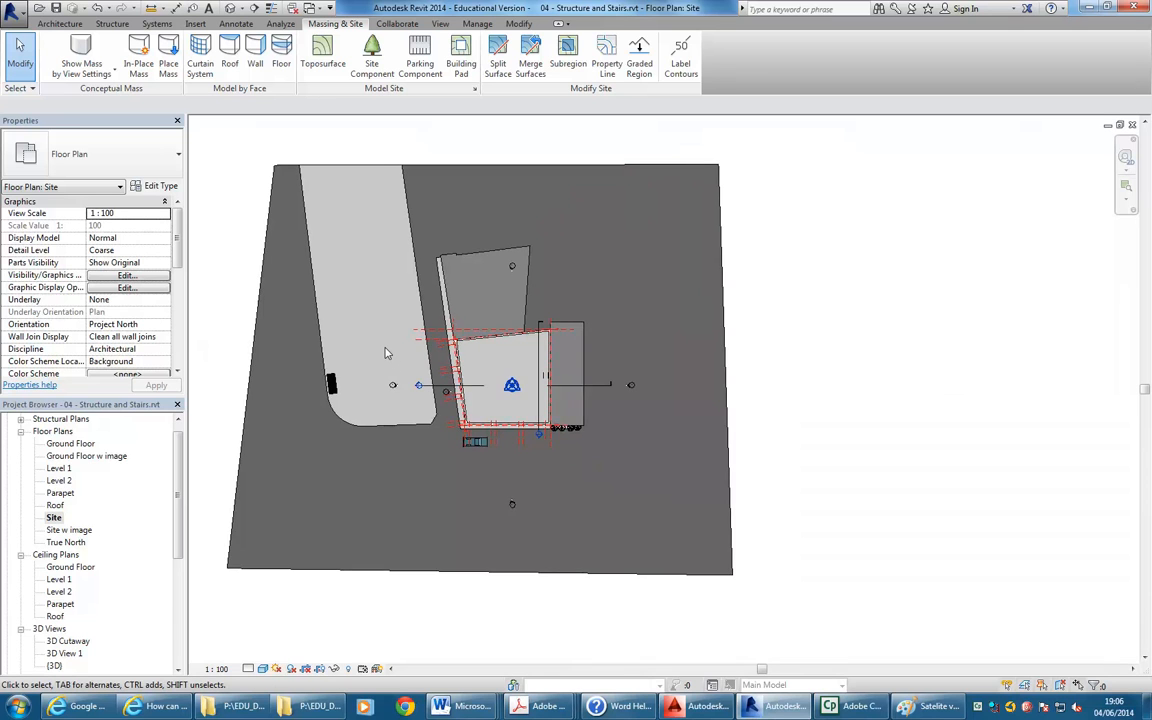
scroll(385, 352, up, 1)
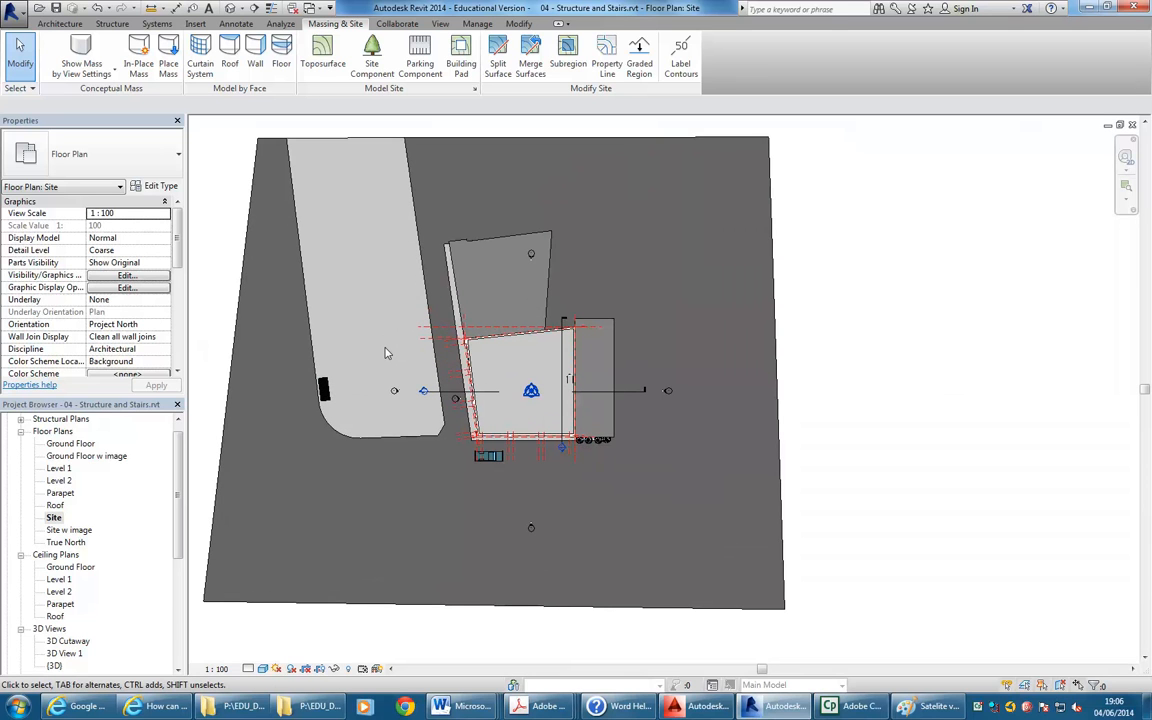
right_click(55, 518)
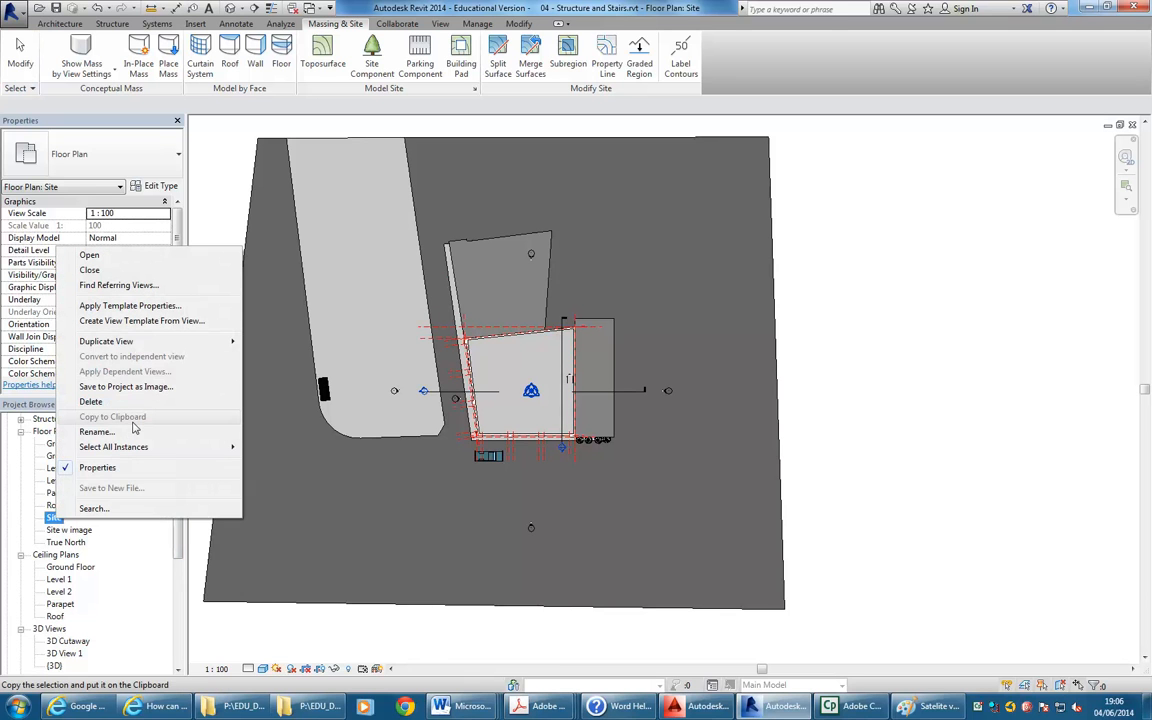
mouse_move(145, 346)
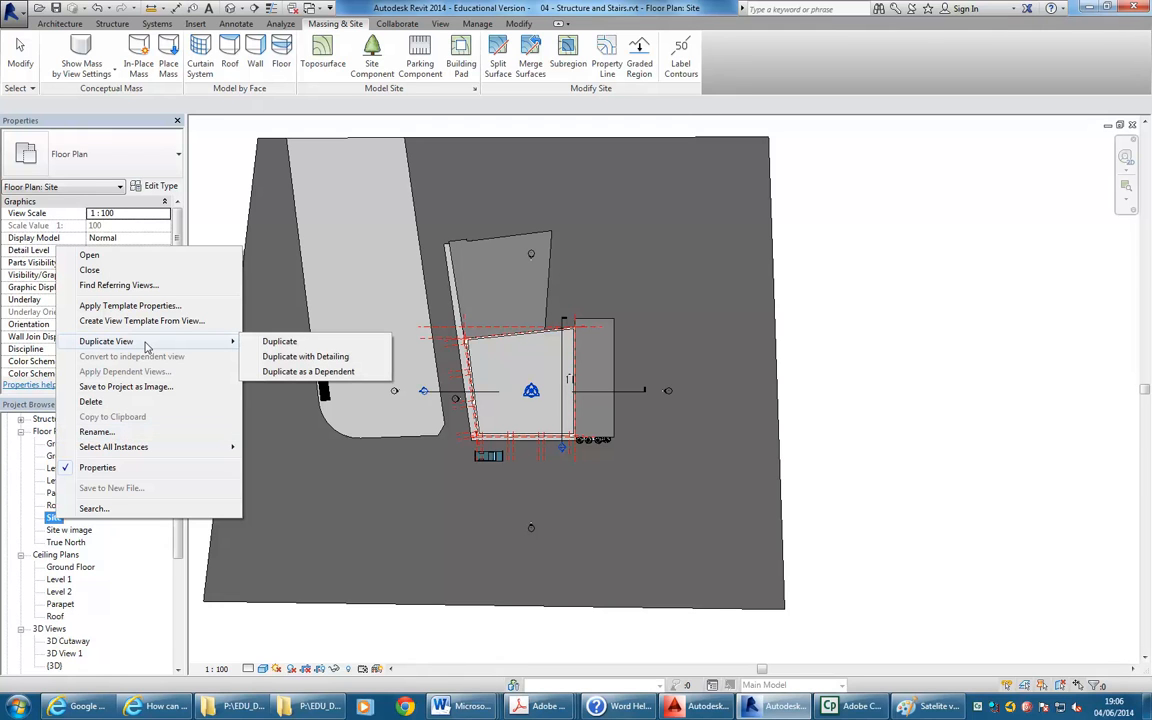
click(316, 362)
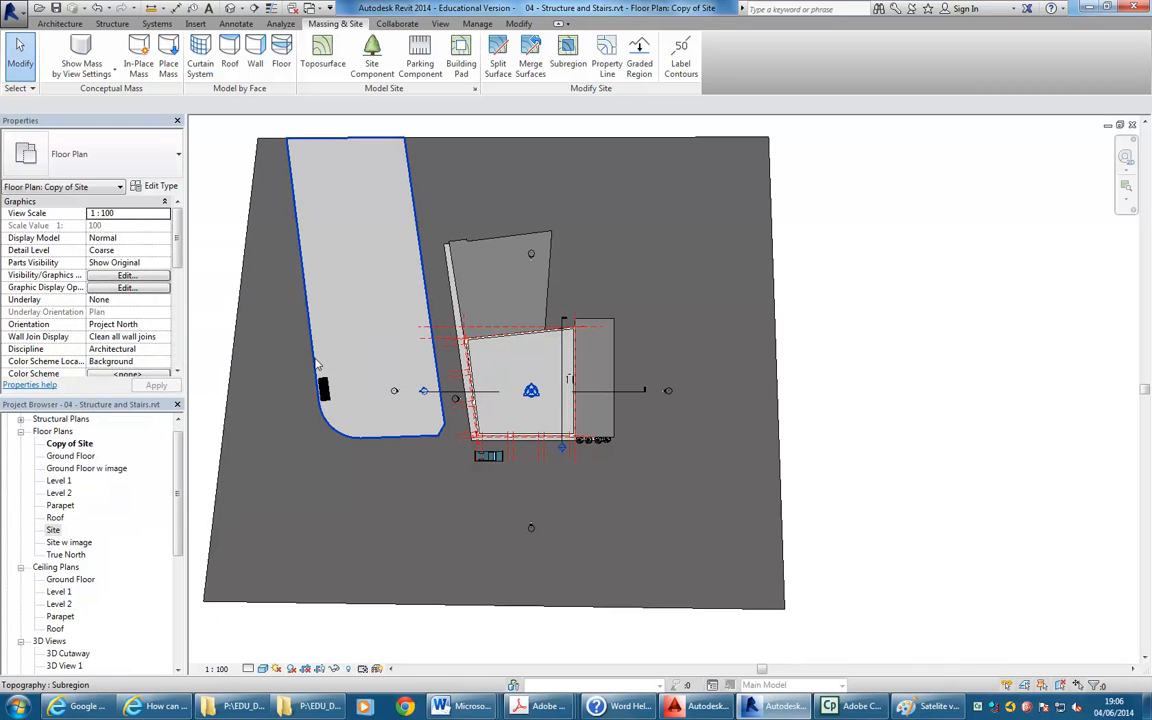
Rename the duplicated floor plan view as Site Plan
right_click(70, 442)
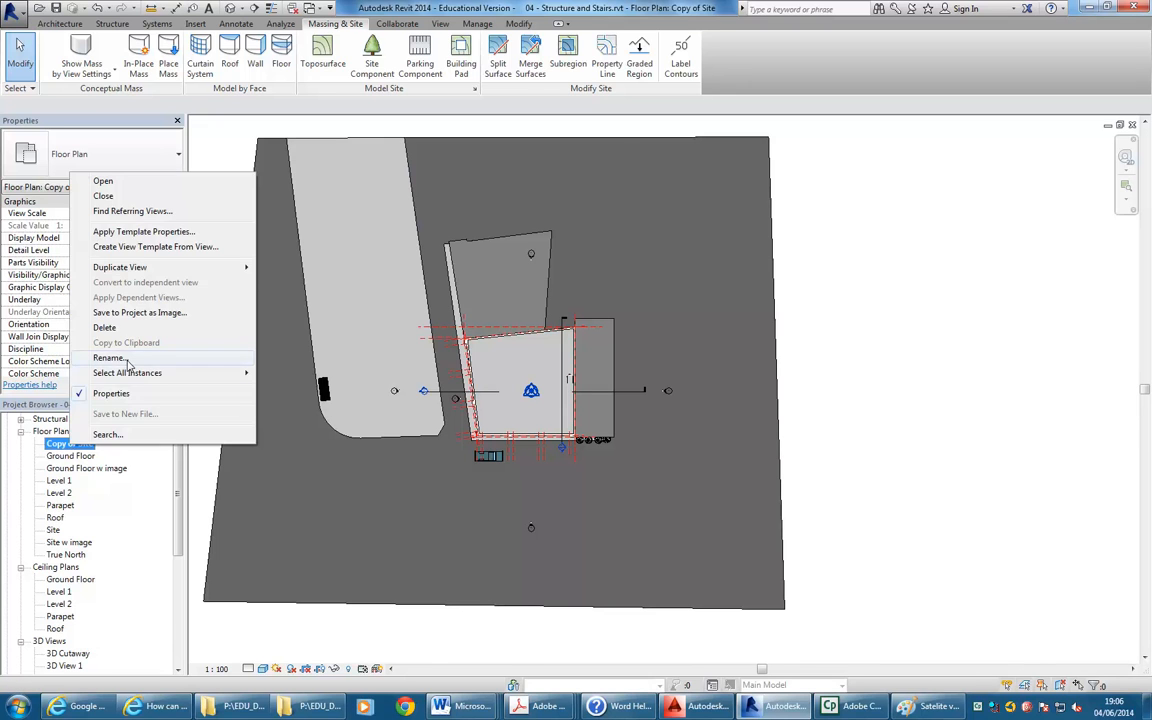
click(109, 358)
key(BackSpace)
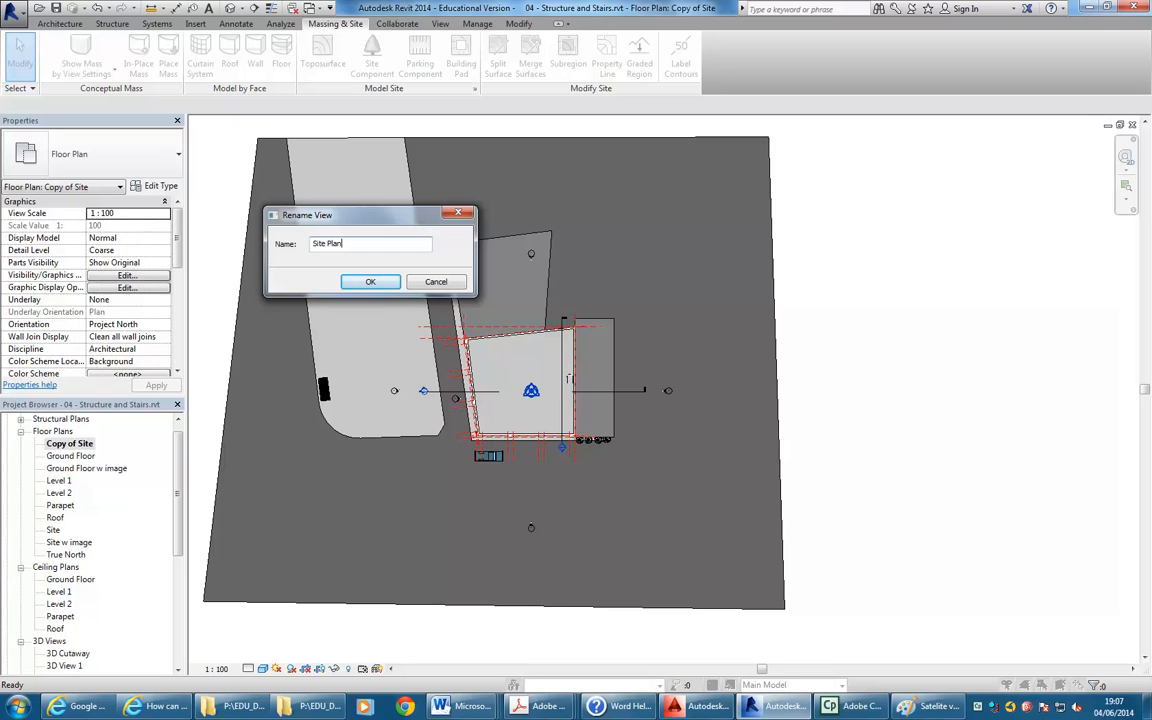
click(370, 283)
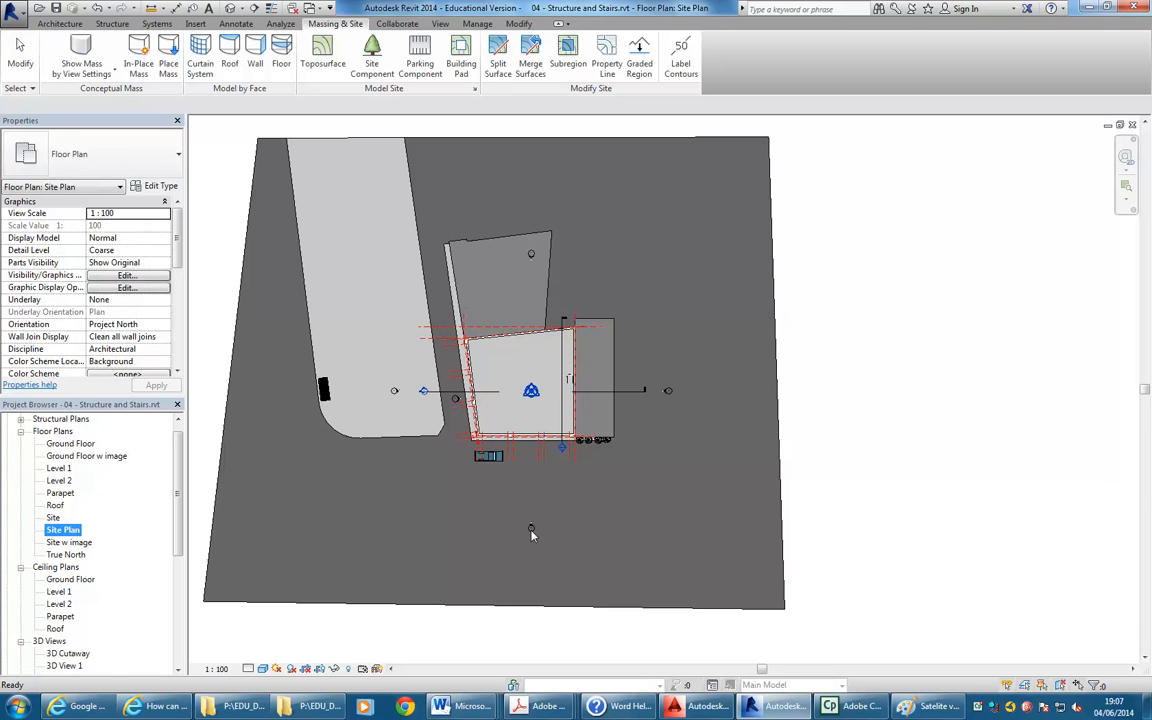
Hide the elevation markers and the red dashed reference planes in the Site Plan view
click(491, 622)
drag(563, 500, 563, 500)
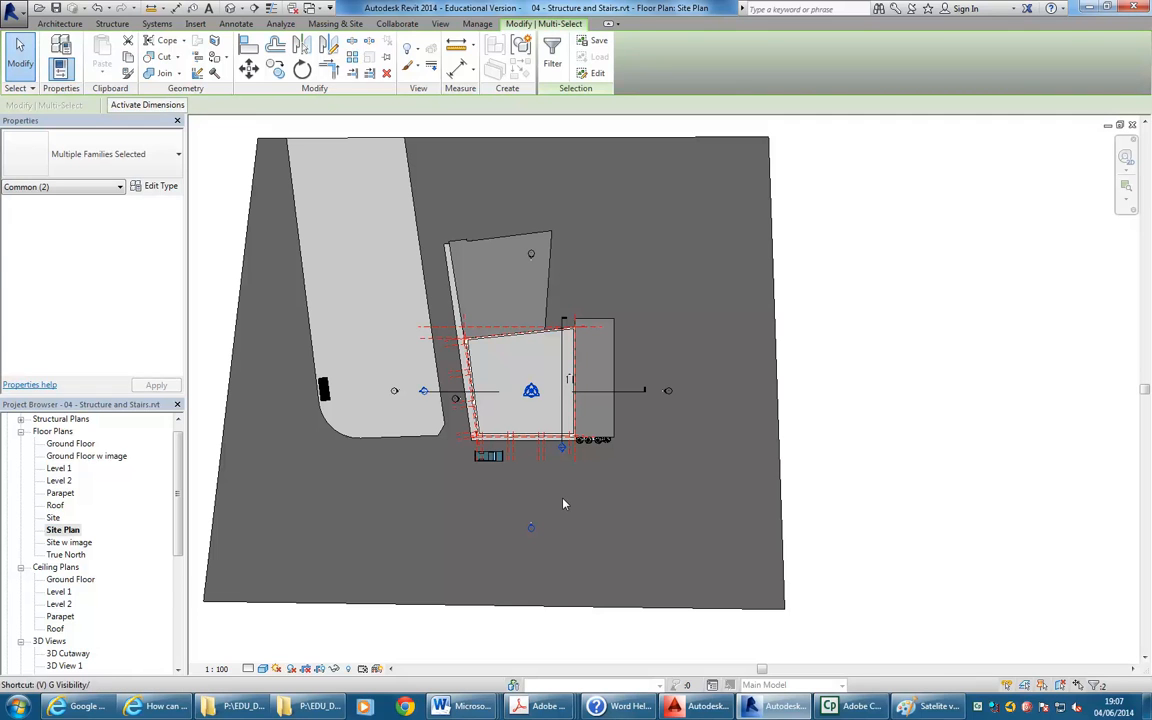
key(Escape)
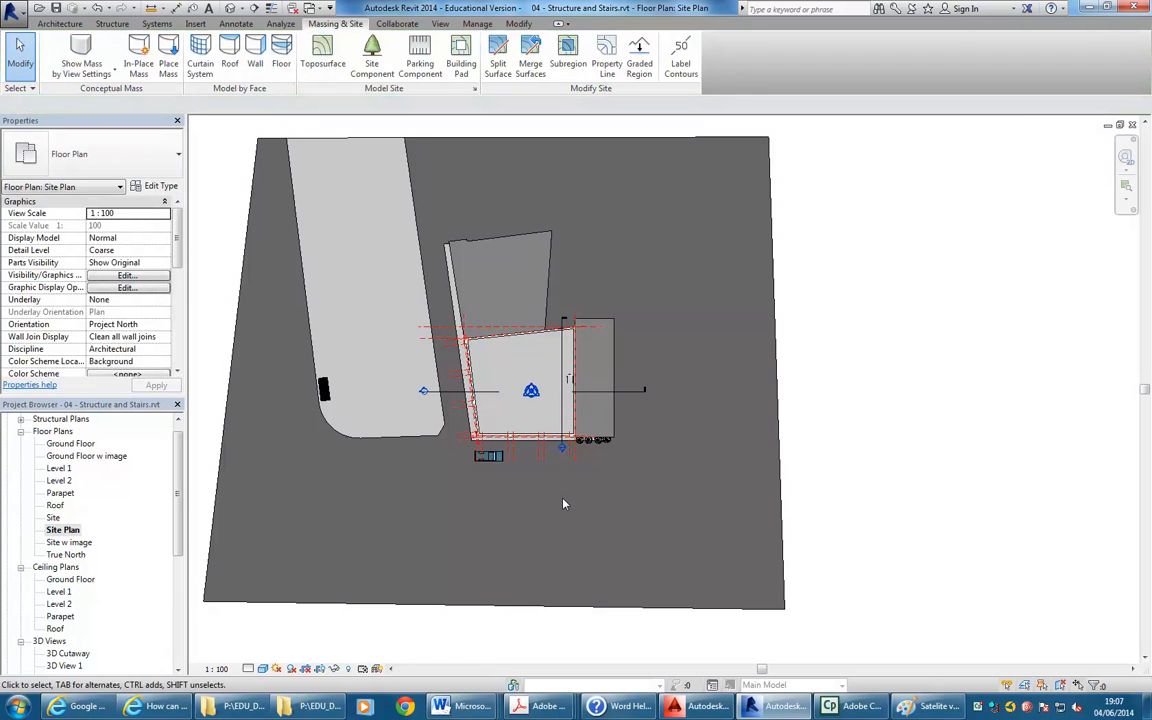
click(442, 328)
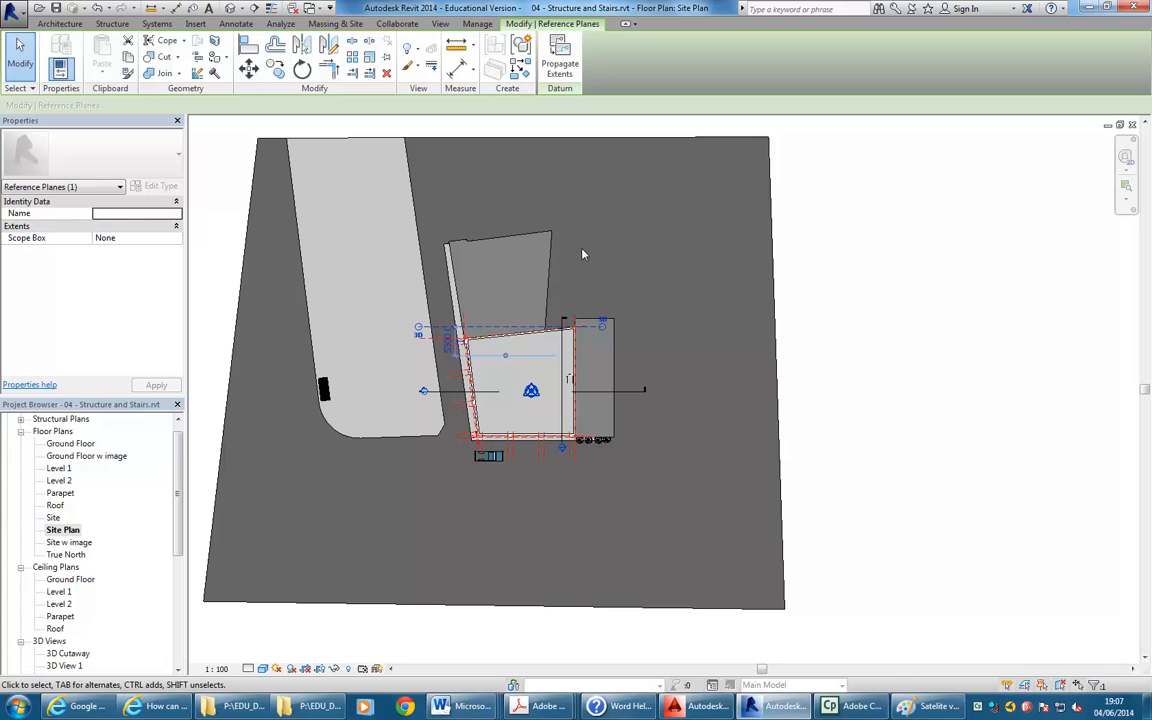
key(Escape)
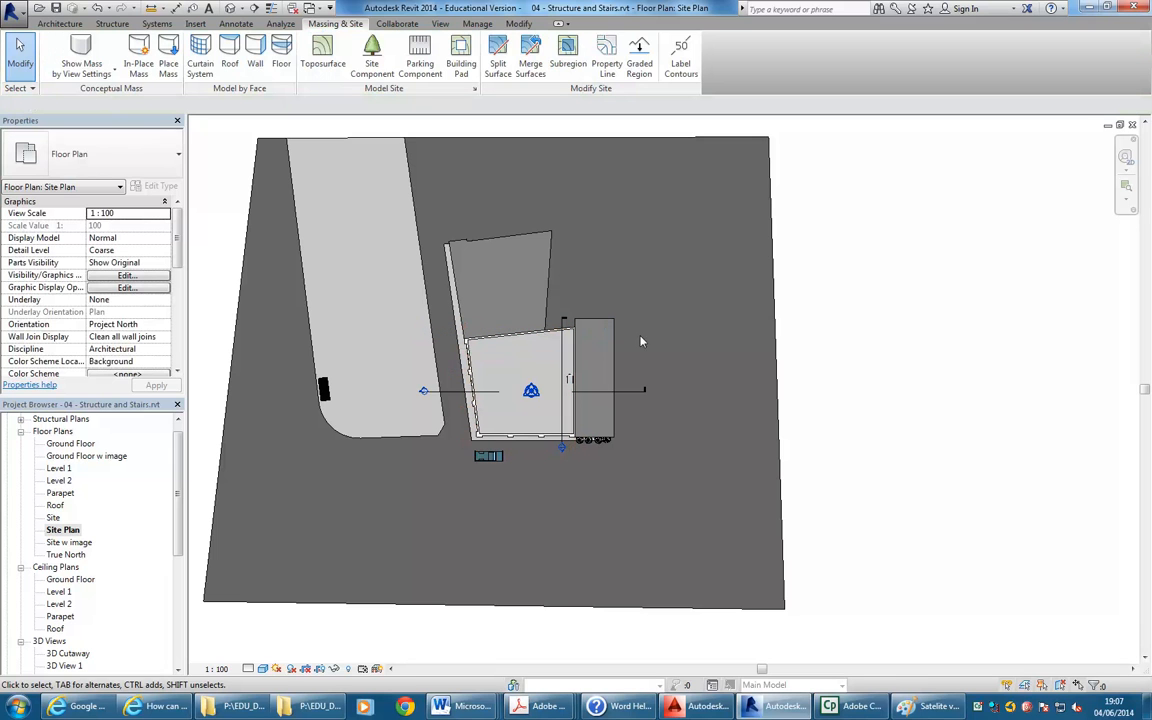
Hide the building section marks and the base point and survey point symbols inside the building outline
click(637, 392)
key(Escape)
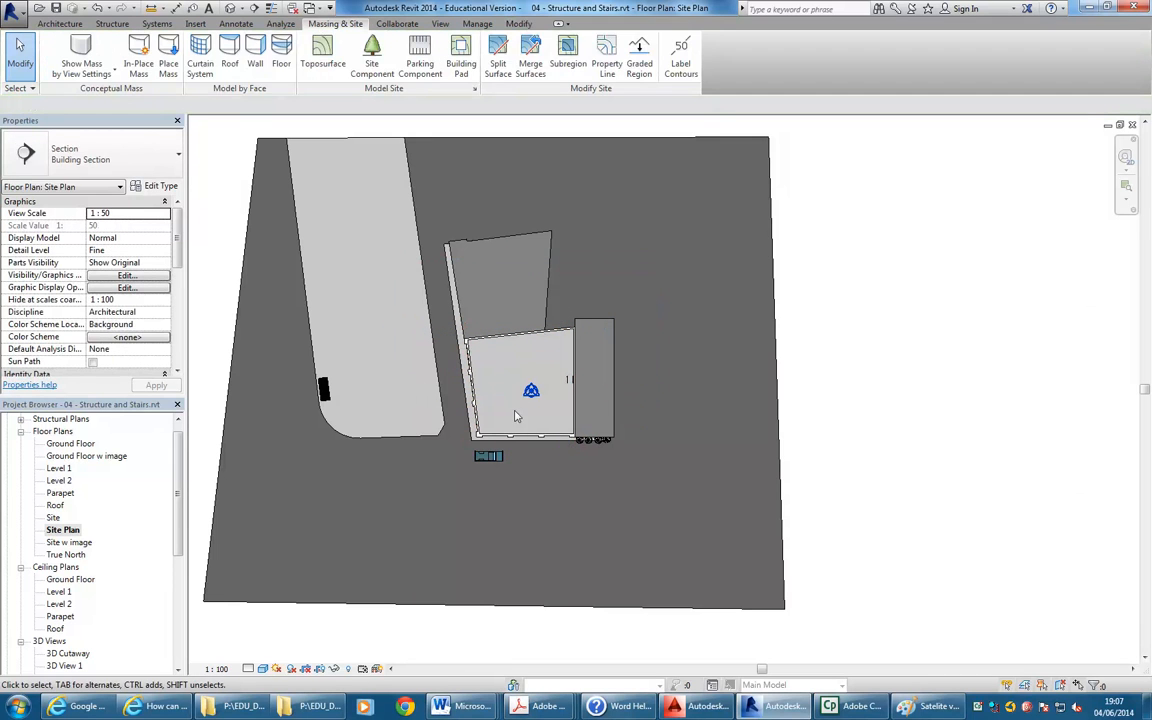
scroll(520, 381, up, 5)
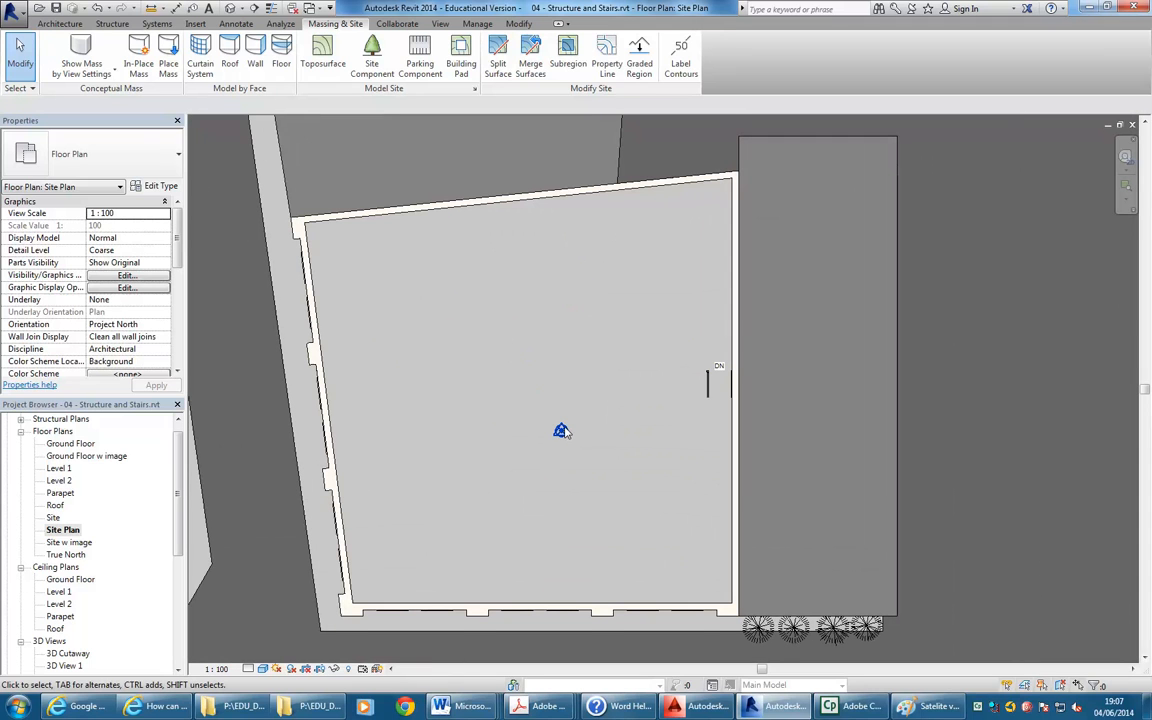
drag(499, 375, 600, 507)
click(600, 507)
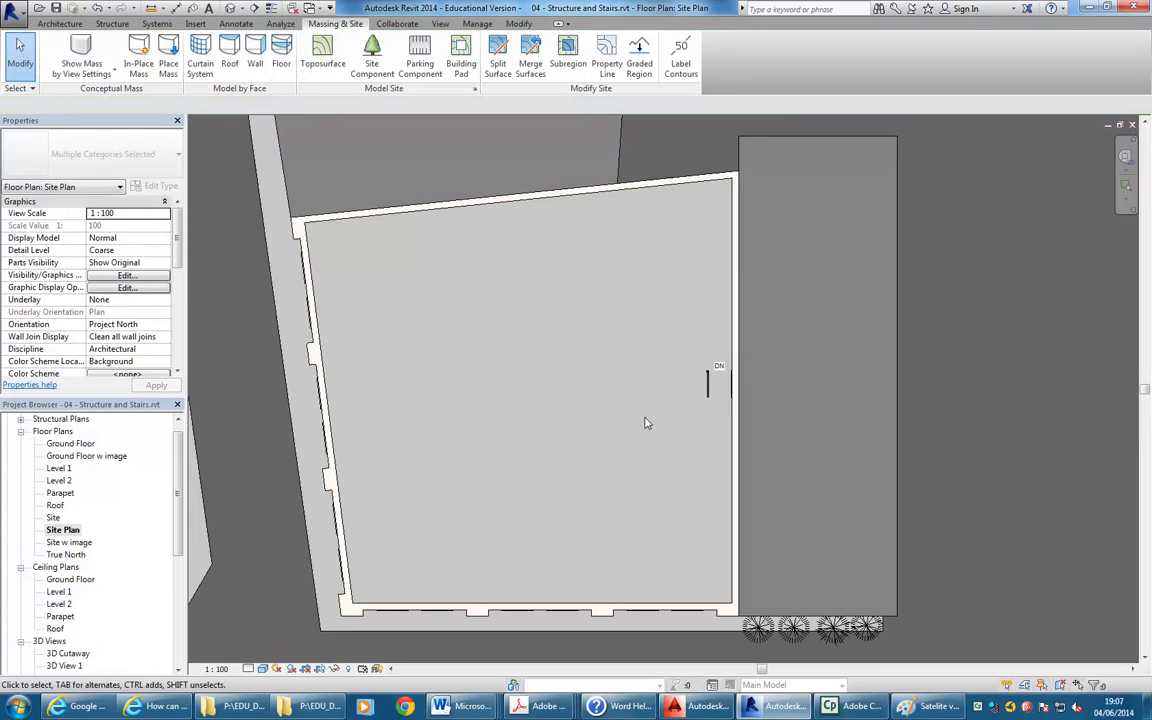
Hide the stair railings beside the building's right-hand wall and the stair with its DN label
scroll(703, 399, up, 2)
middle_drag(703, 399, 568, 375)
click(576, 360)
scroll(586, 291, up, 2)
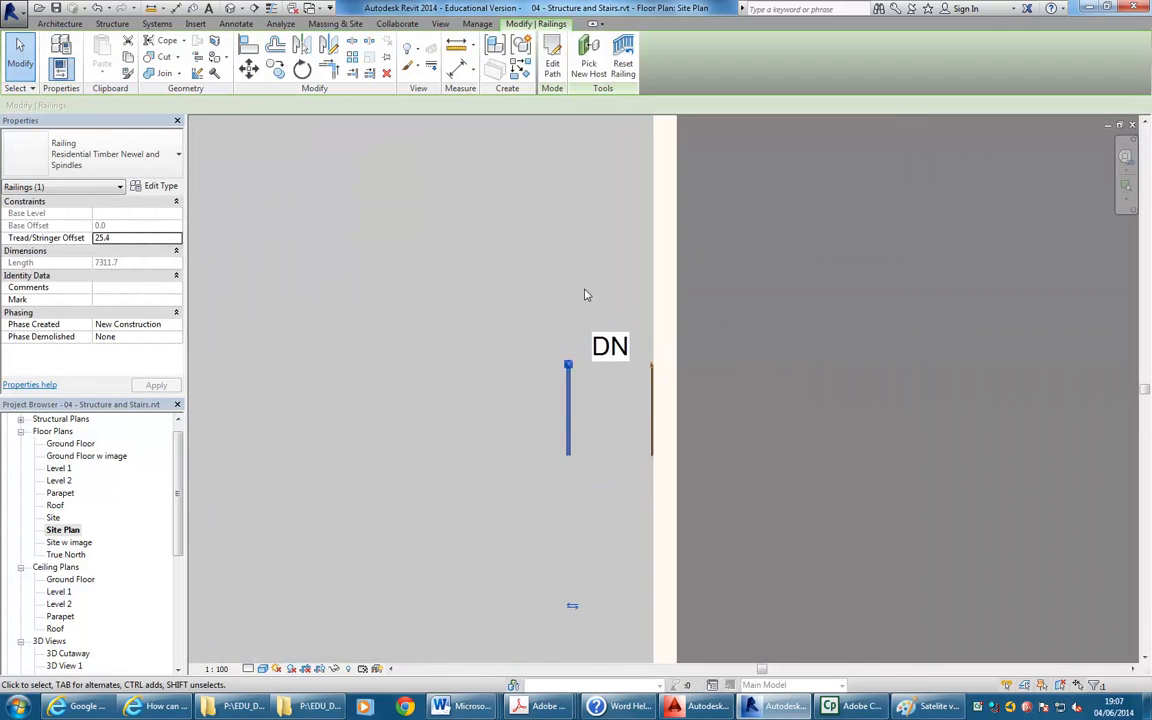
key(Delete)
click(592, 338)
scroll(518, 365, down, 4)
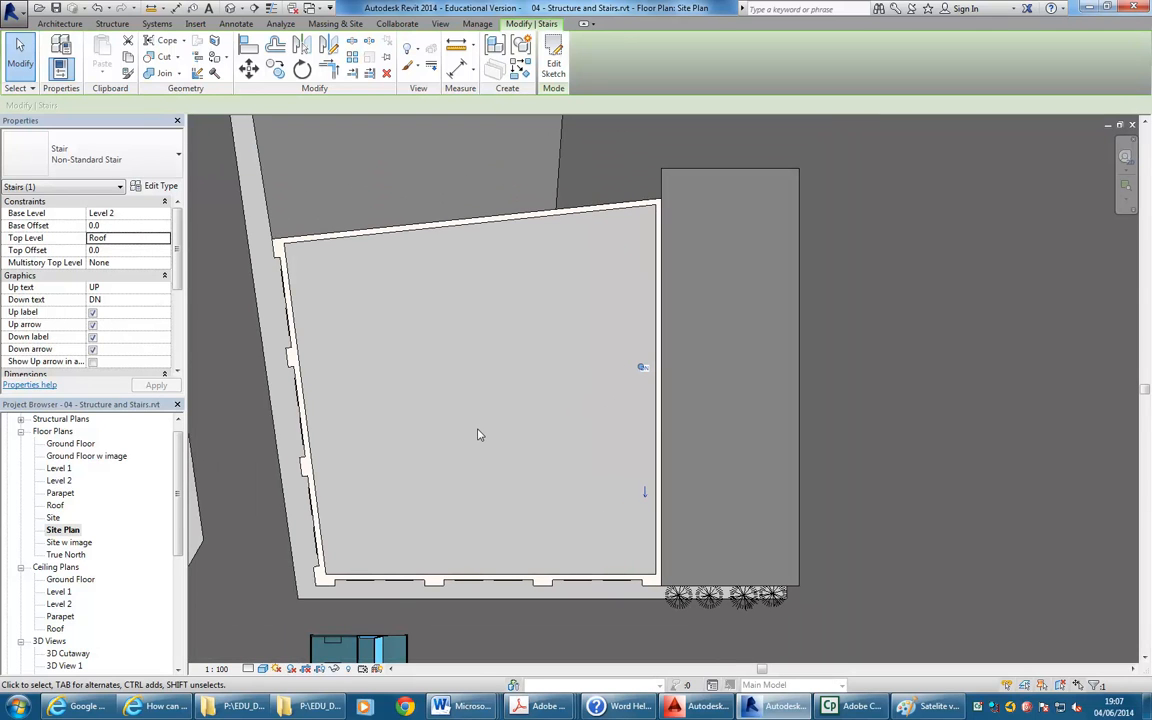
key(Escape)
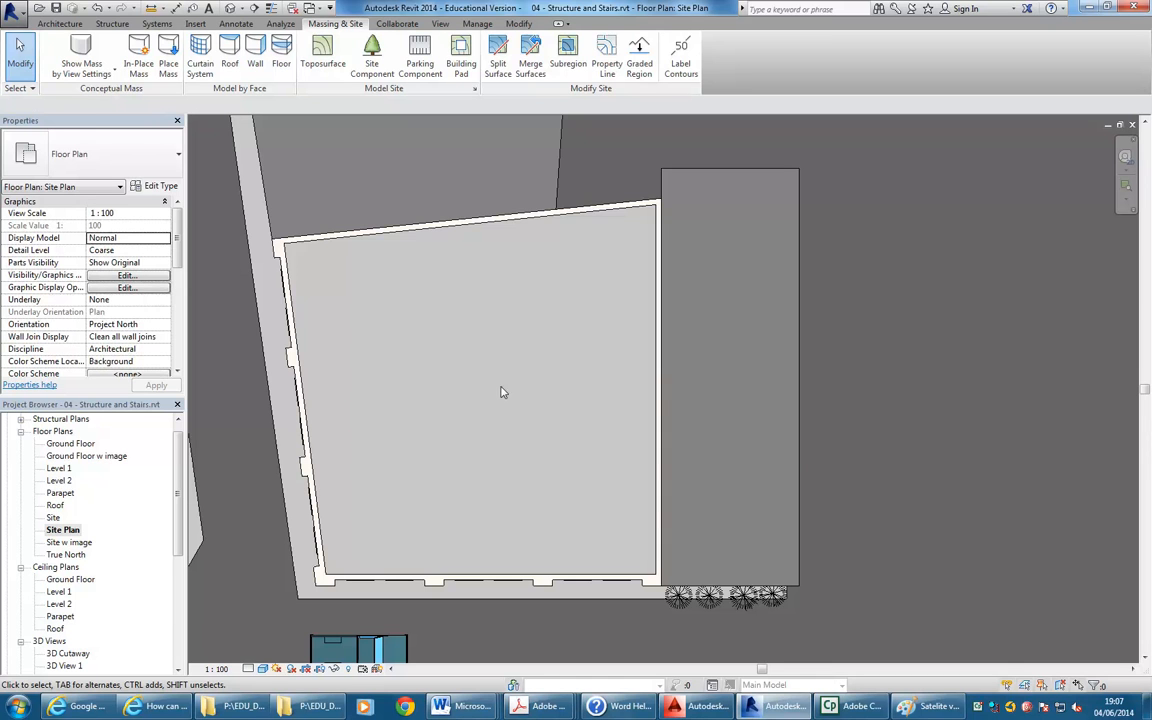
Show the view's crop region and pull its upper and lower edges in towards the building and the vehicle
scroll(515, 380, down, 4)
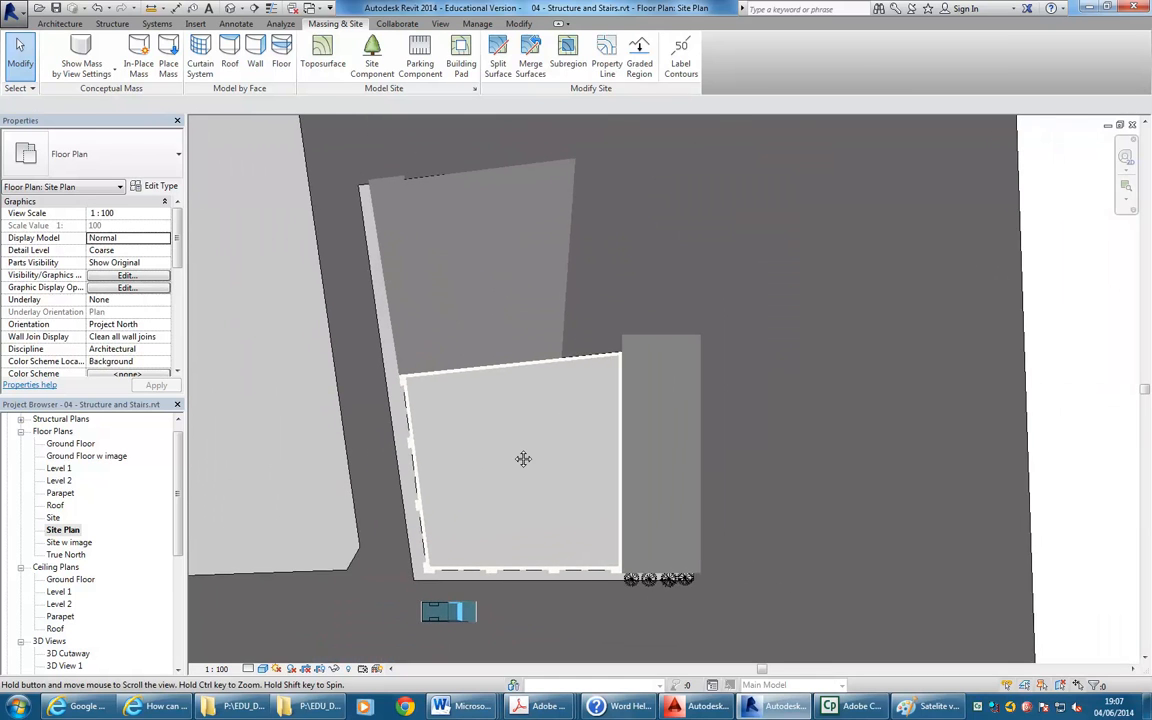
scroll(548, 401, down, 3)
scroll(553, 289, down, 3)
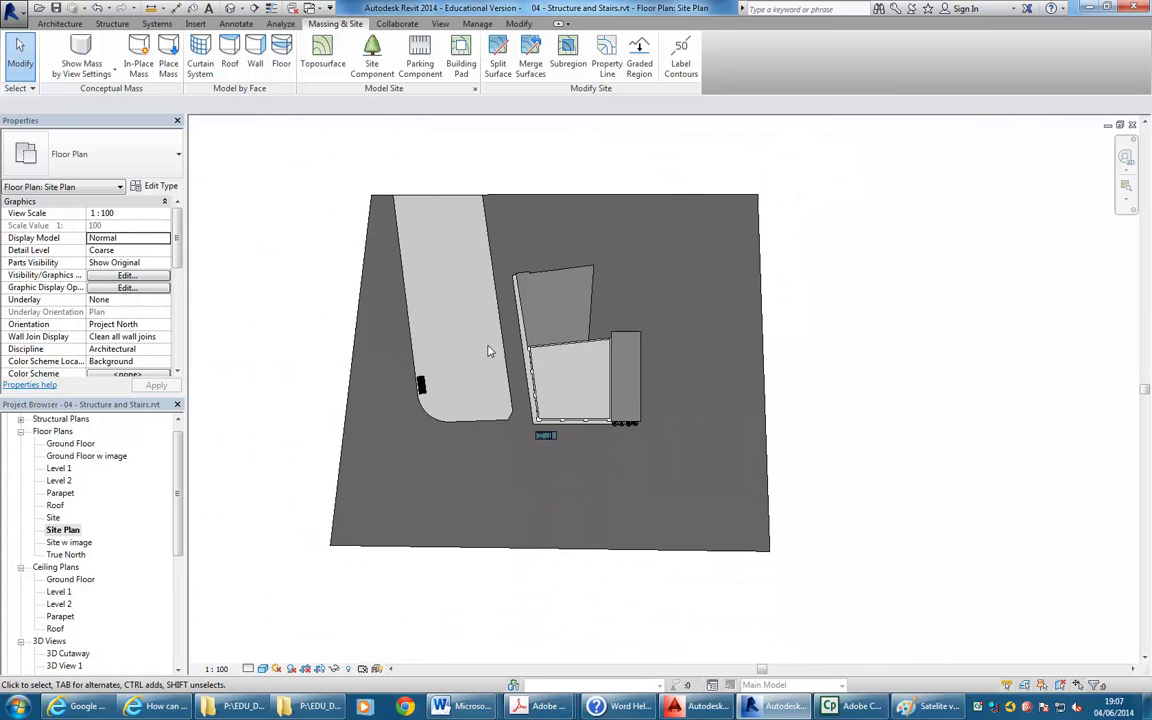
click(320, 668)
click(530, 594)
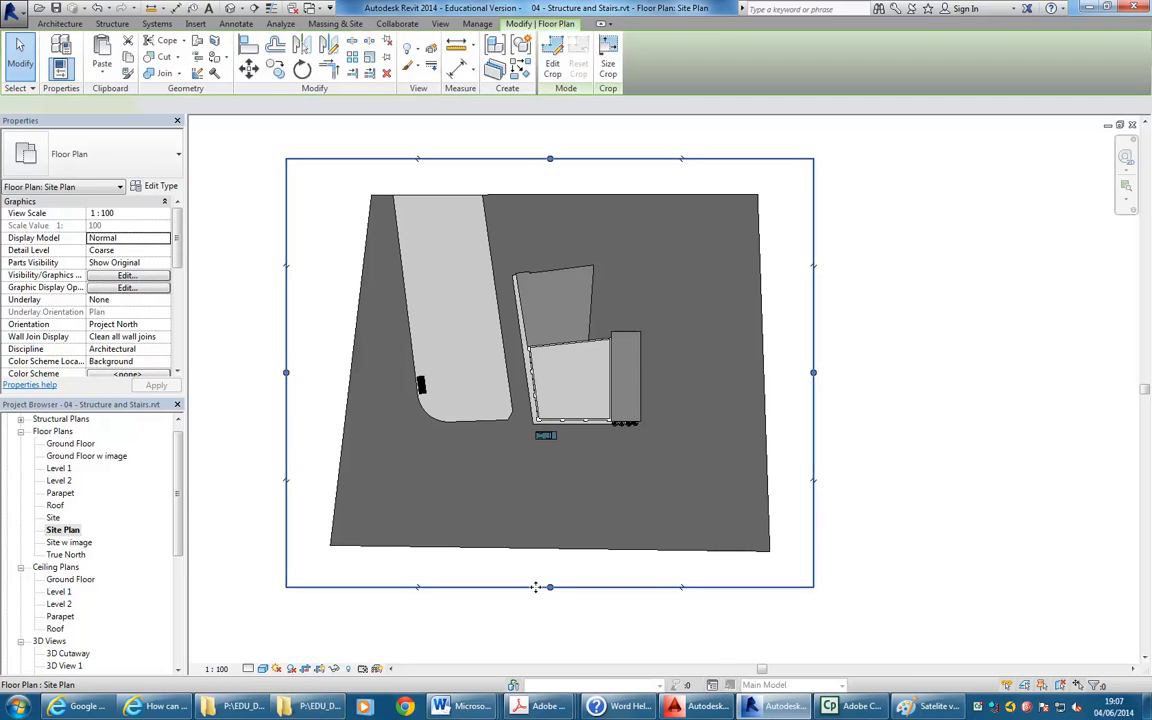
drag(549, 588, 550, 446)
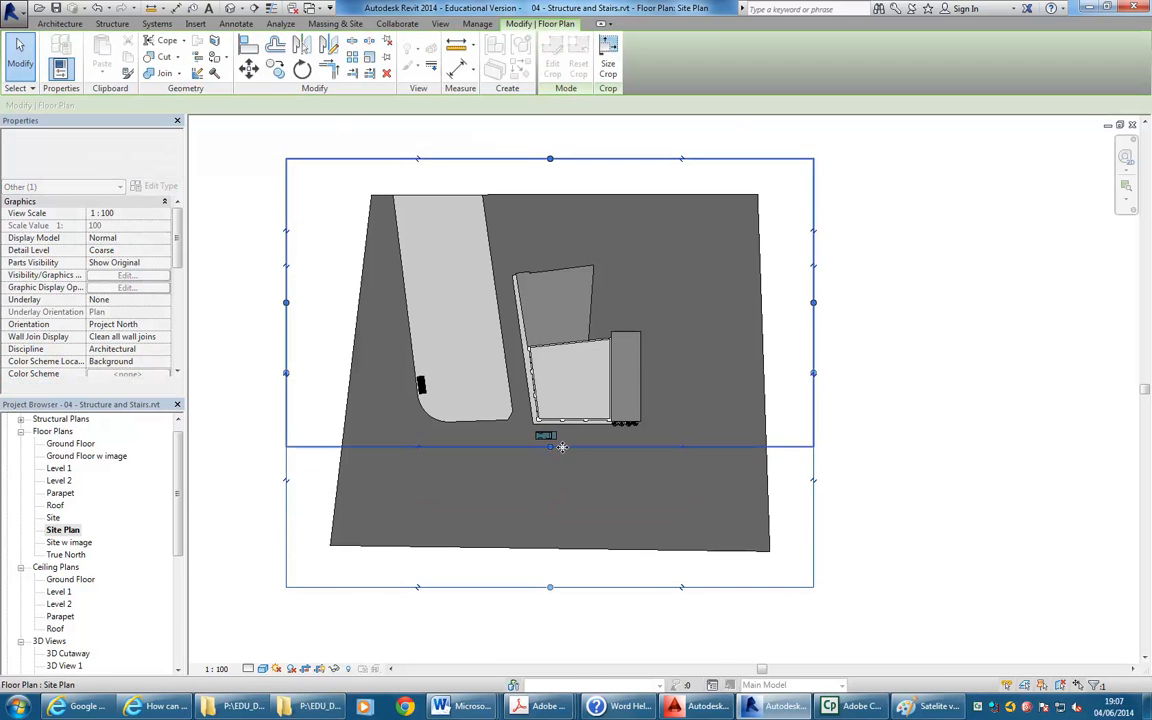
drag(549, 158, 546, 278)
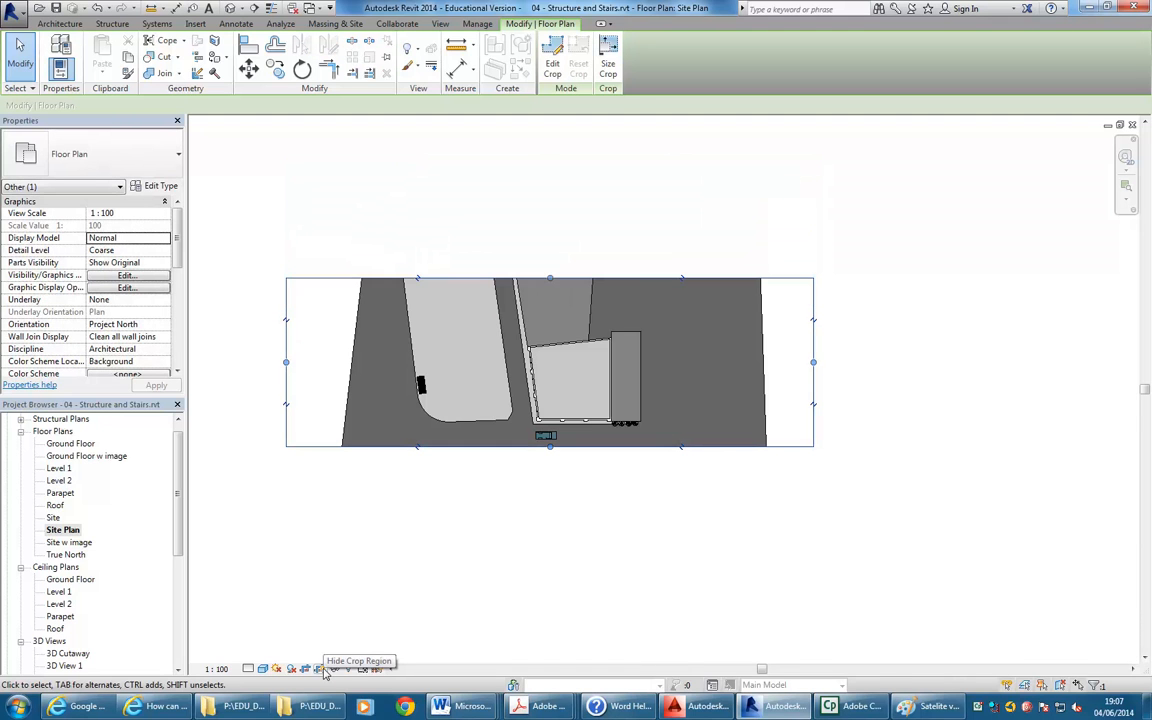
Pull in both side edges of the crop region so it frames the building and the pavement across the road
drag(286, 362, 363, 345)
drag(813, 362, 640, 362)
scroll(430, 419, up, 3)
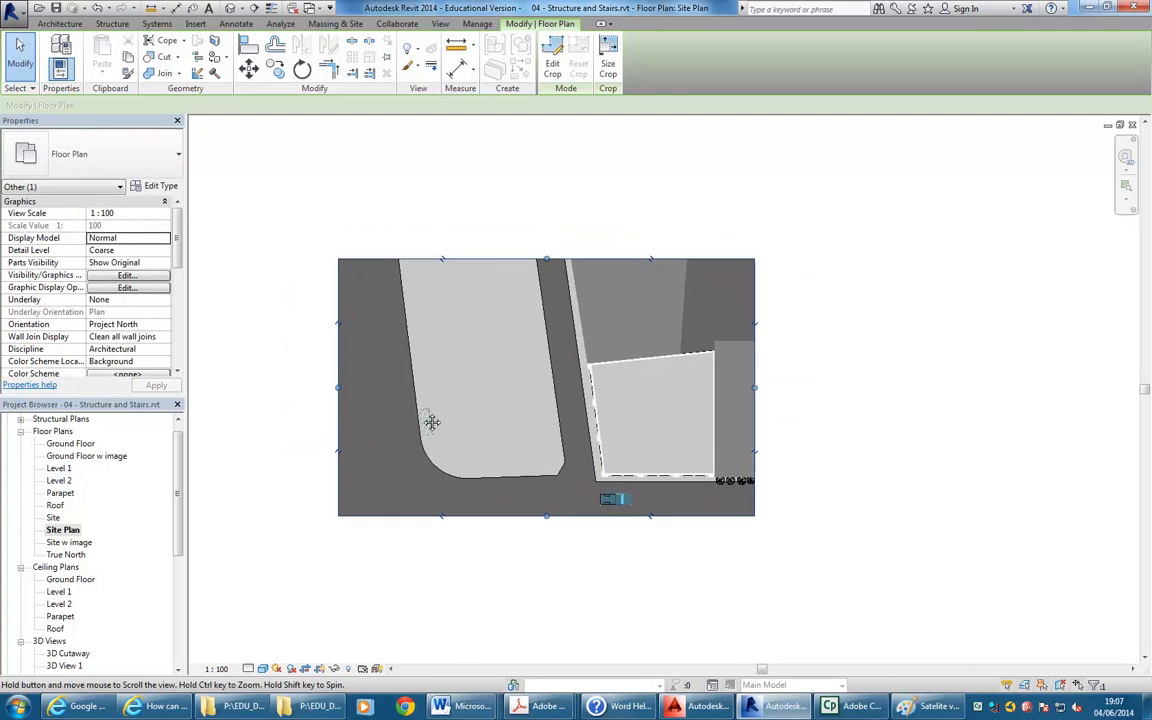
click(821, 586)
scroll(443, 406, up, 1)
middle_drag(443, 408, 428, 431)
middle_drag(470, 396, 502, 392)
scroll(481, 392, up, 1)
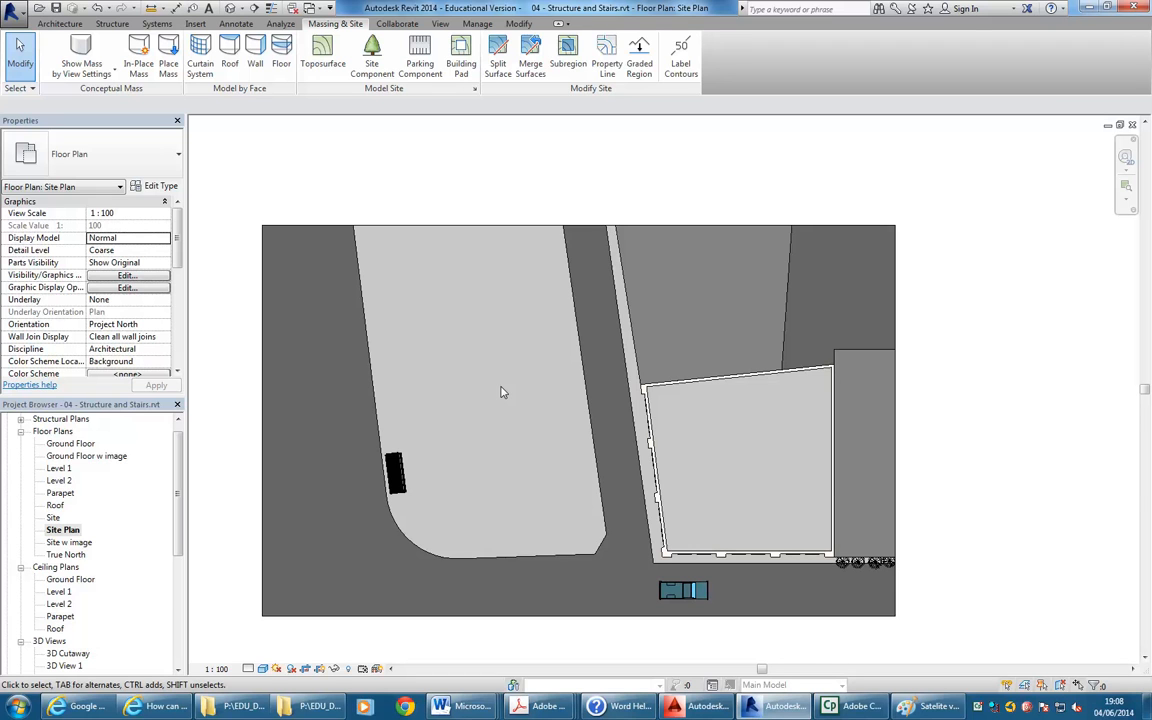
middle_drag(502, 392, 473, 398)
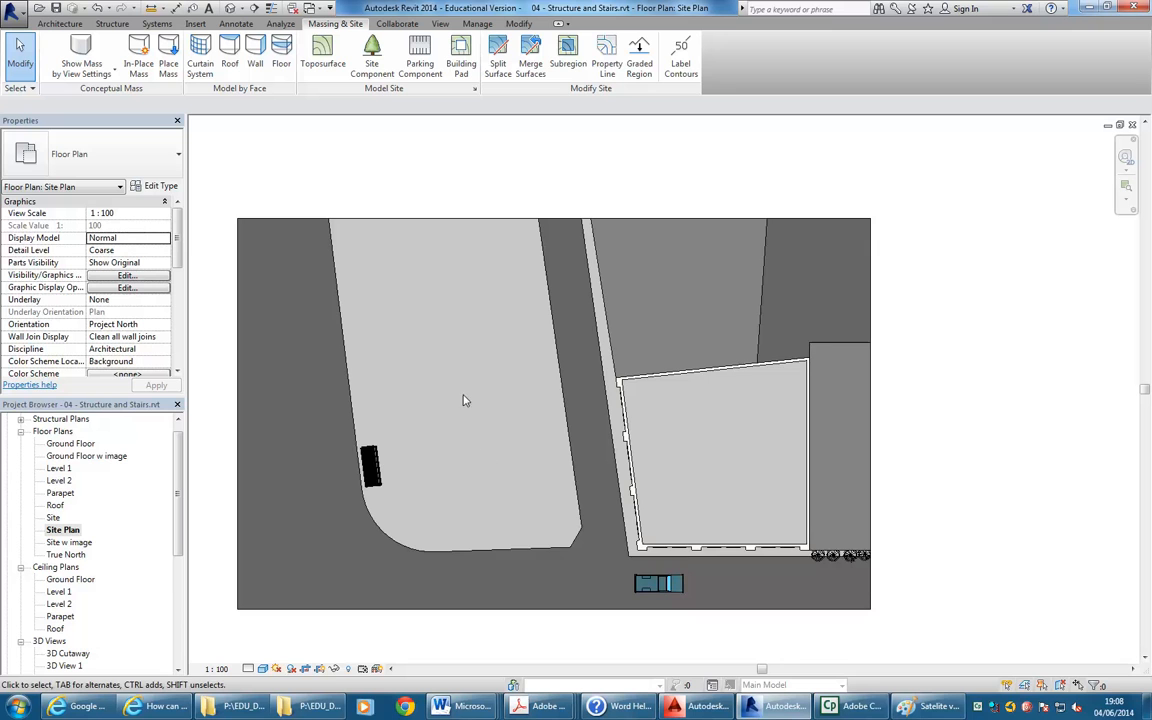
scroll(463, 400, up, 1)
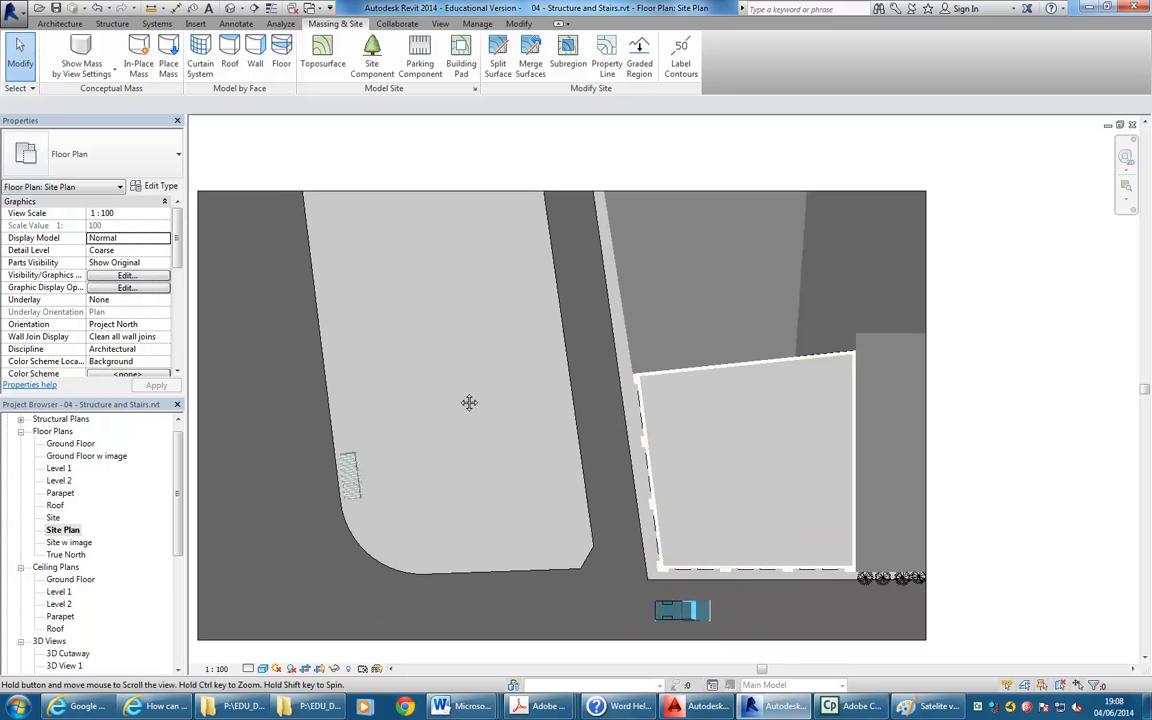
Start a text annotation with the Arial 5.0mm type and duplicate that type under the name Tahoma
click(195, 24)
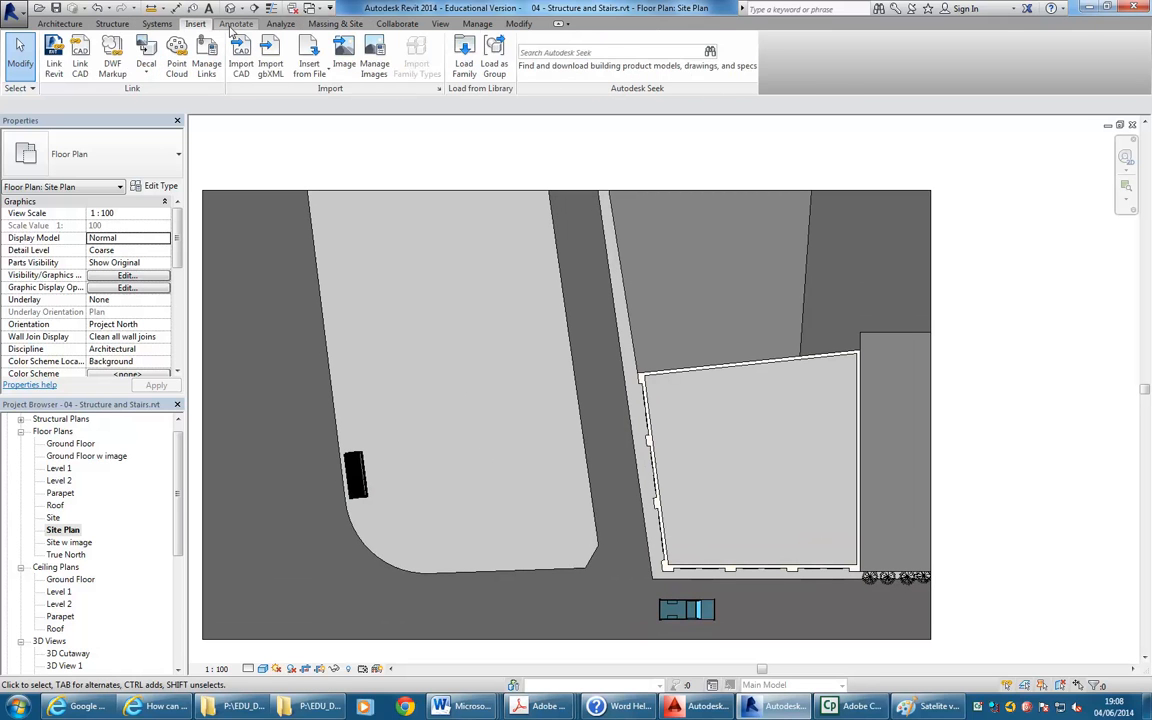
click(236, 24)
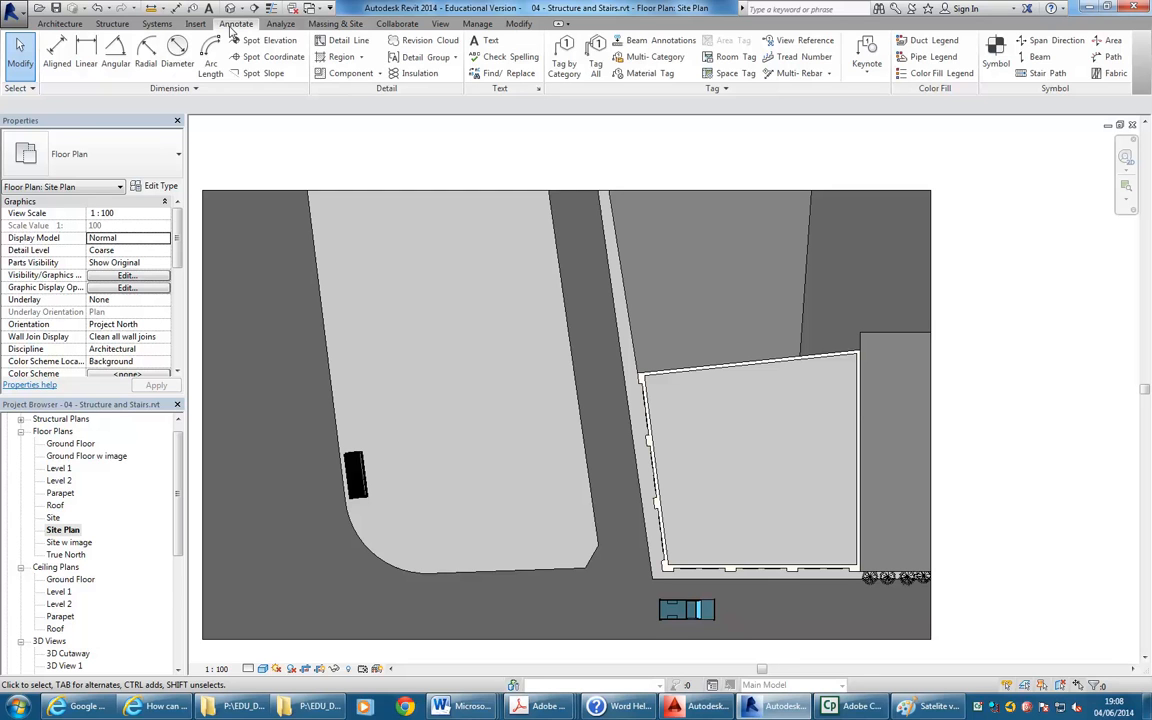
click(489, 42)
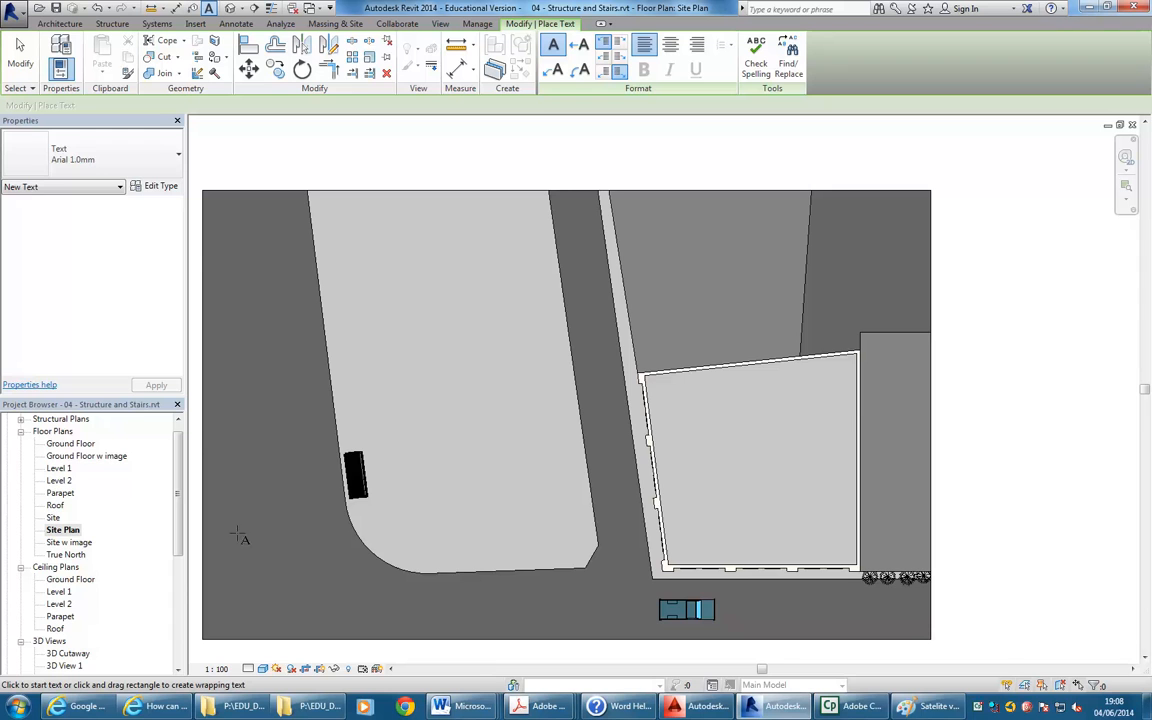
middle_drag(233, 292, 295, 300)
click(141, 158)
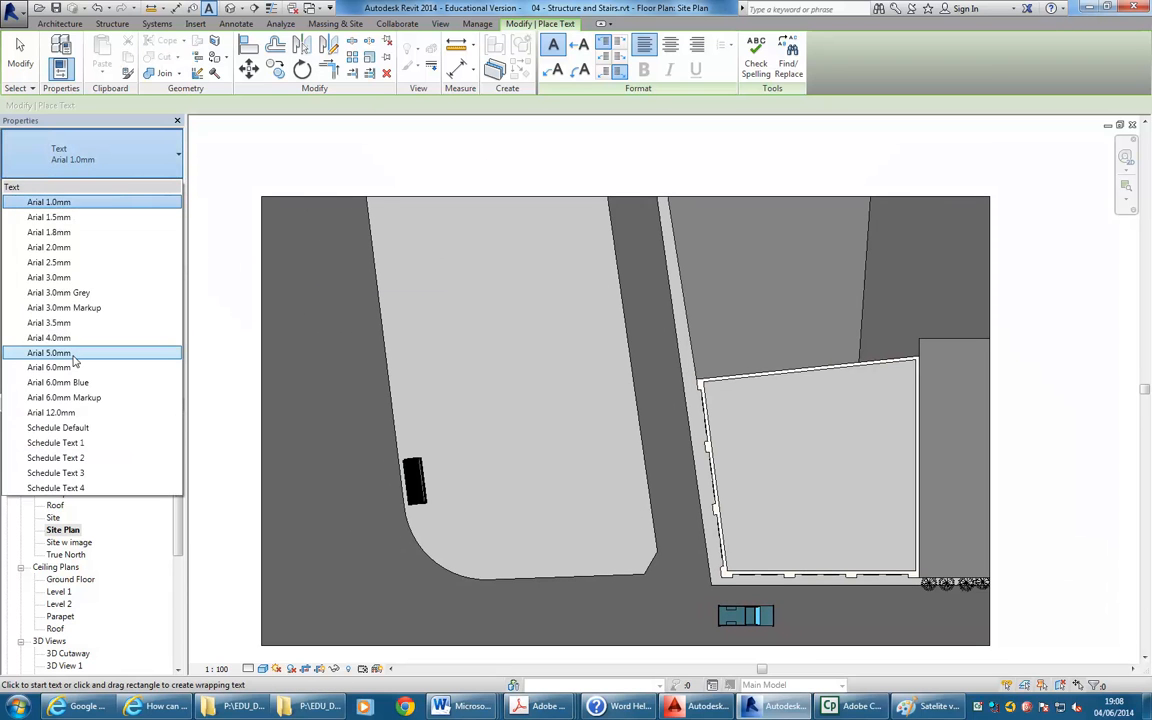
click(68, 326)
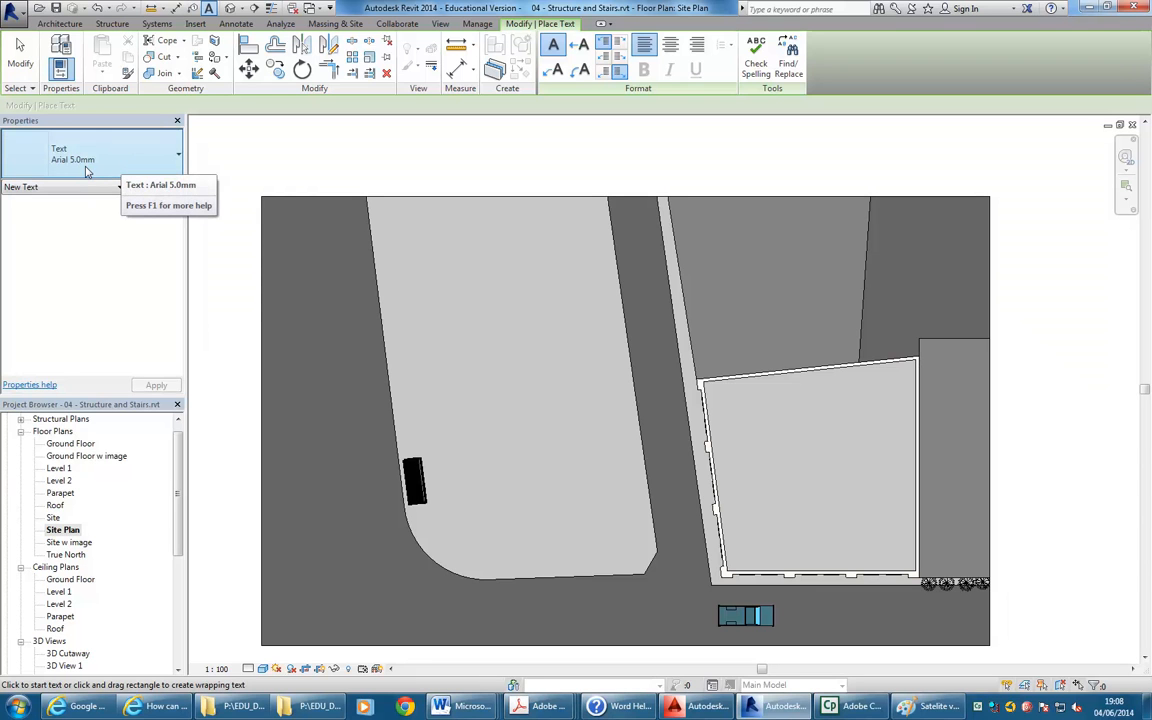
click(143, 184)
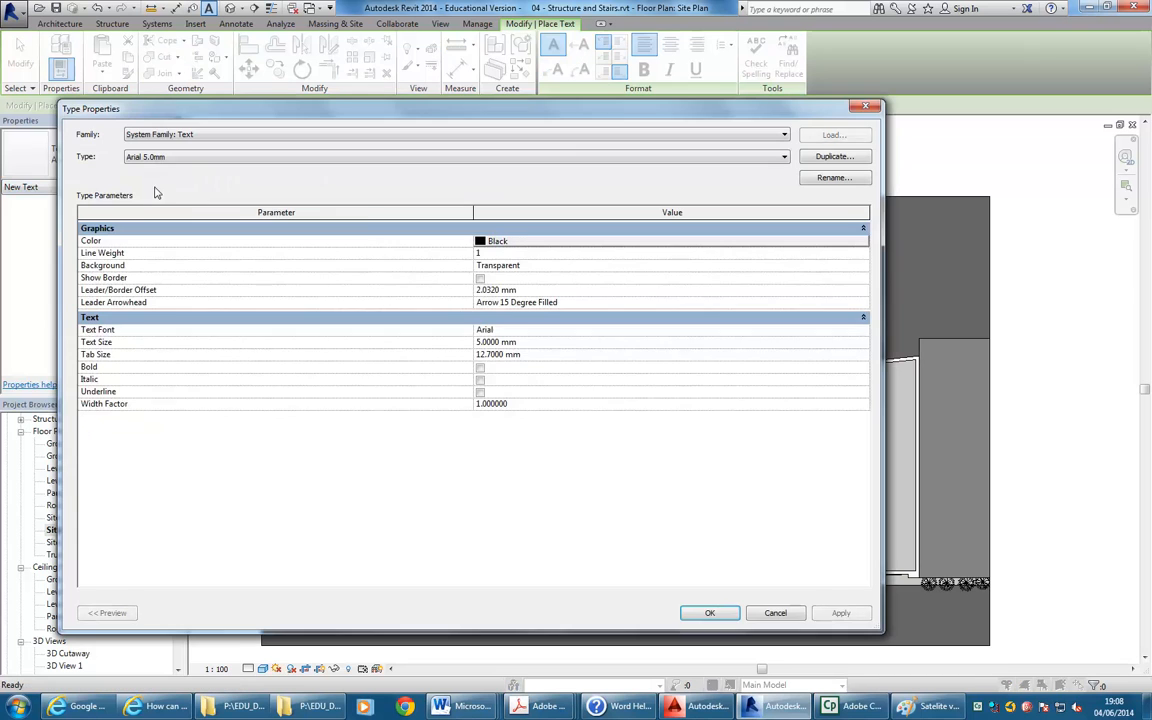
click(823, 160)
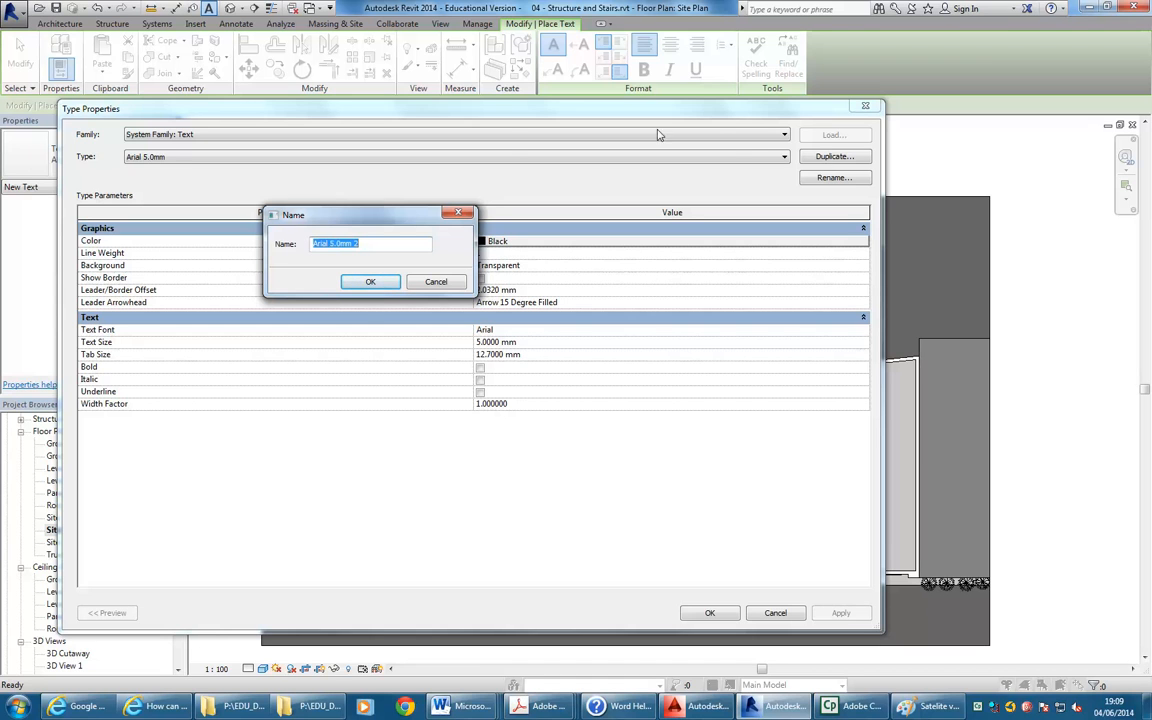
click(370, 244)
drag(380, 244, 172, 200)
text(Tahoma)
click(358, 282)
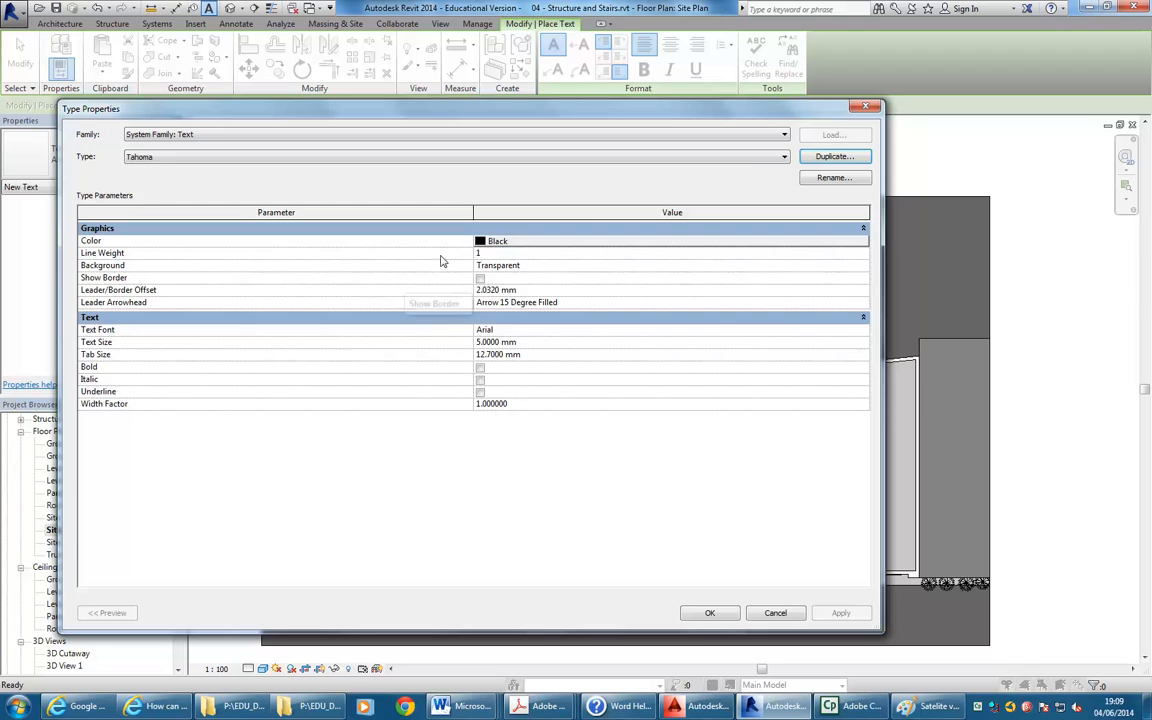
Set the font of the new Tahoma text type to Tahoma and accept the type properties
click(766, 158)
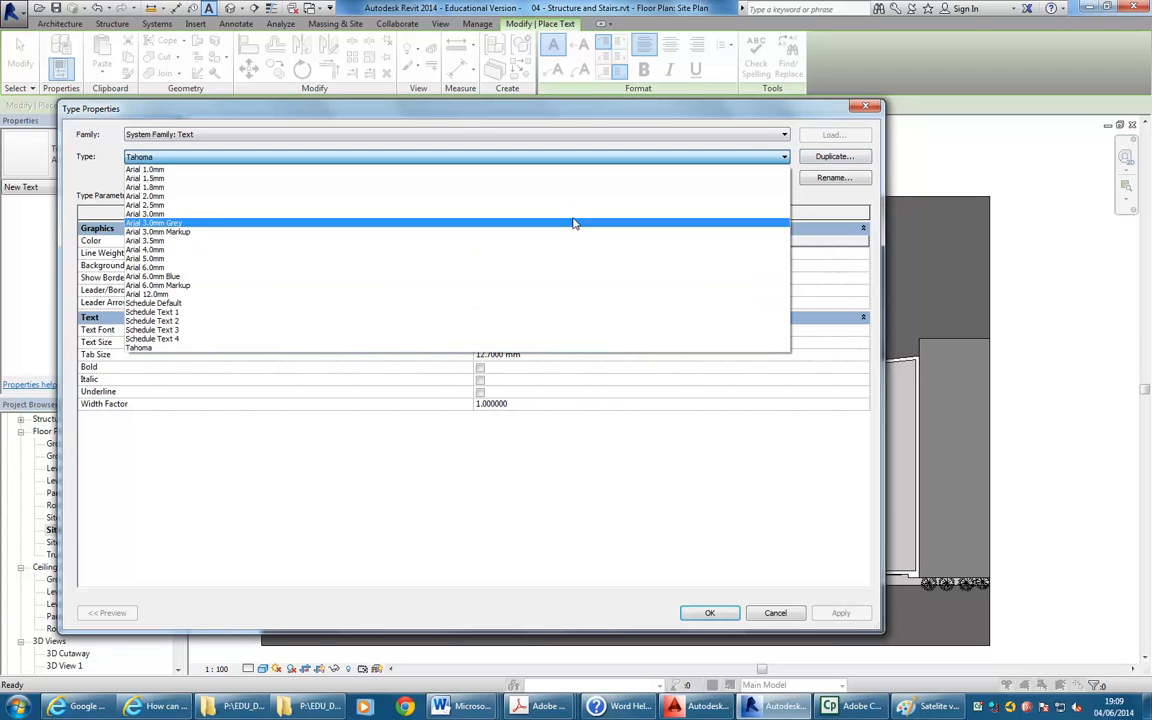
click(452, 147)
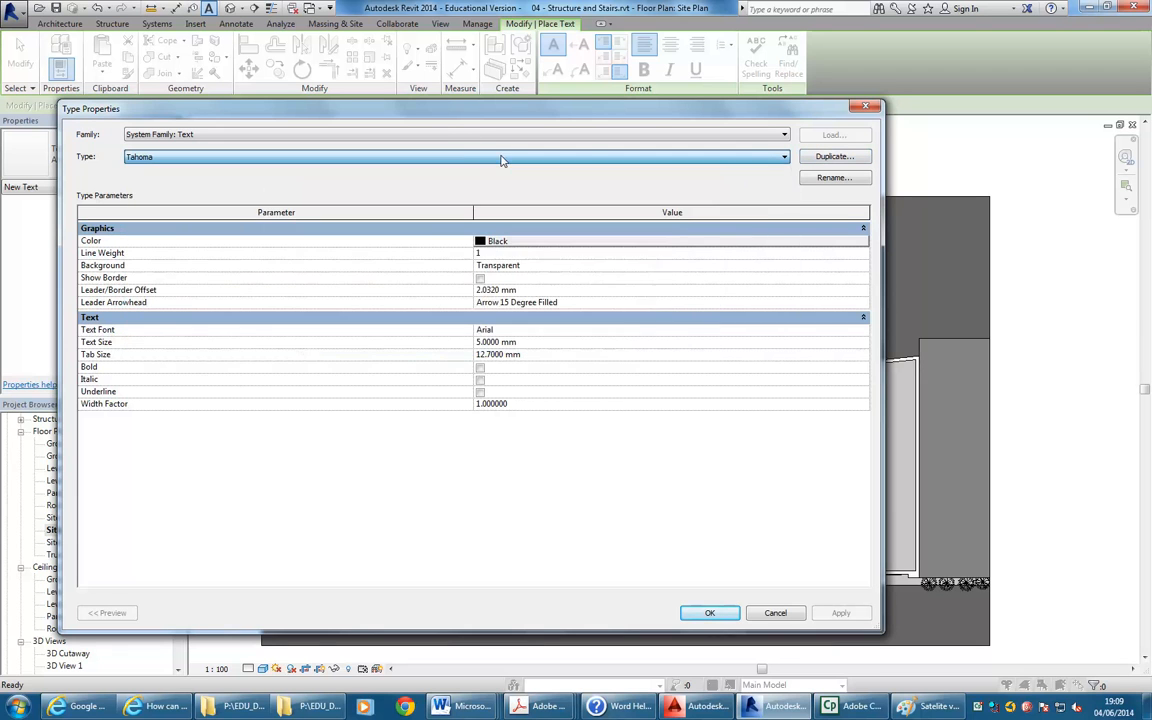
click(785, 136)
click(785, 137)
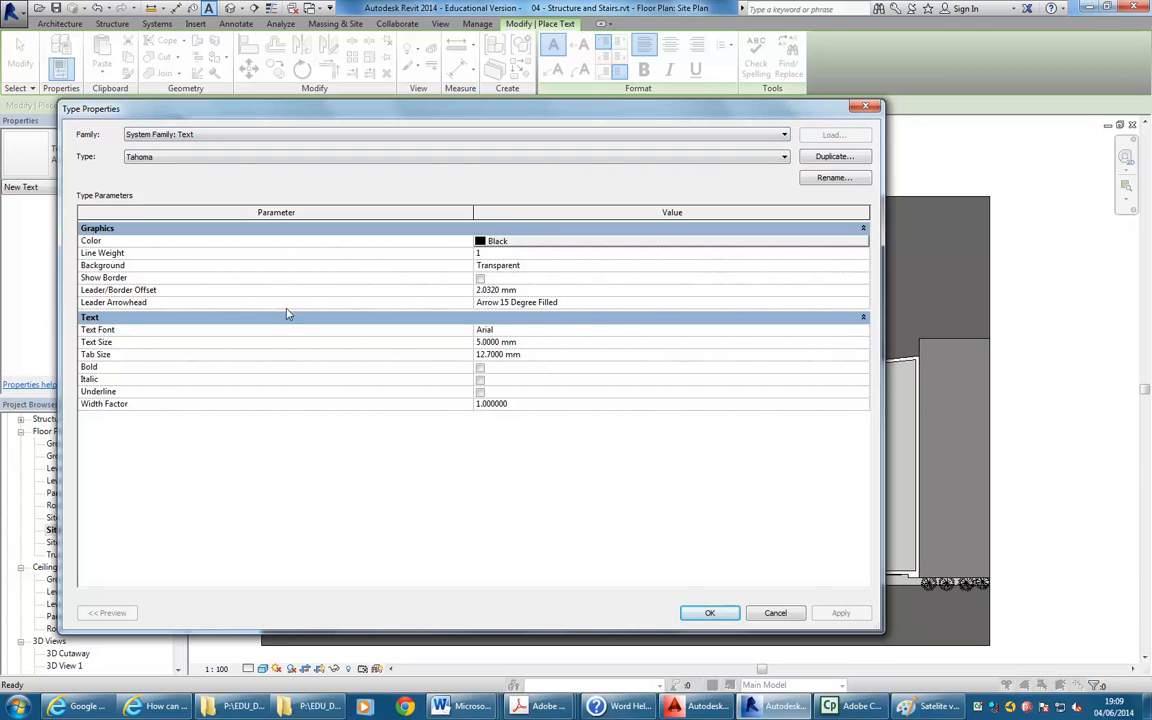
click(535, 330)
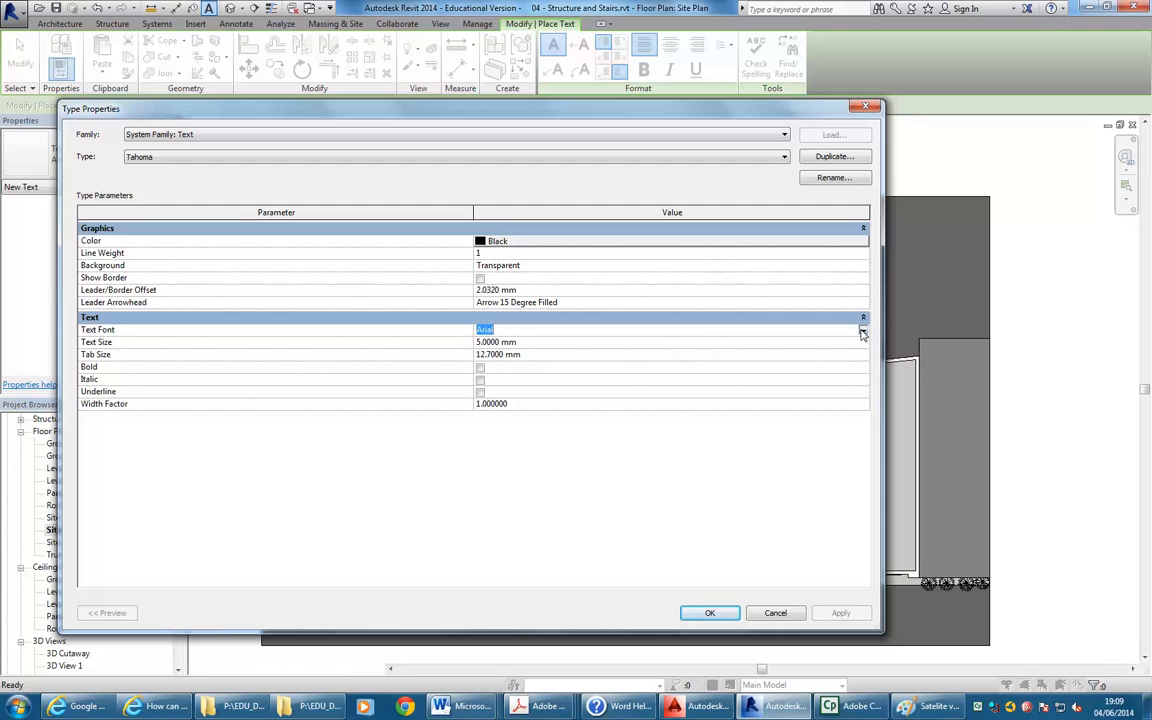
click(863, 330)
text(Tahoma)
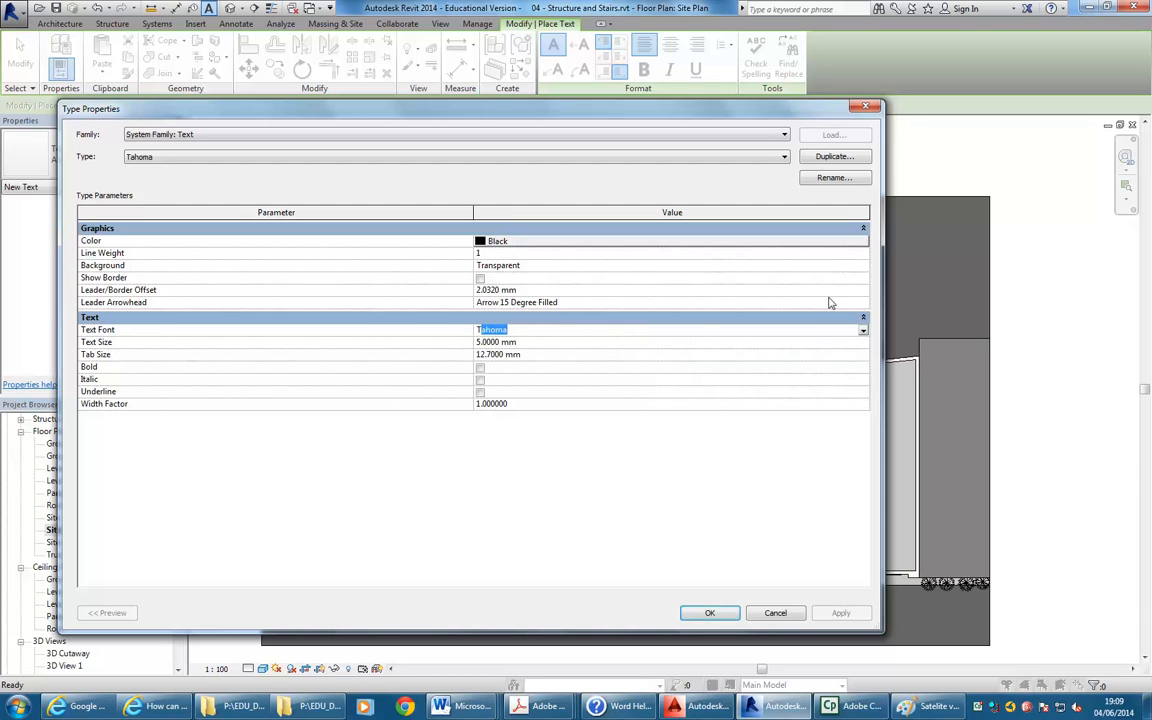
key(Return)
click(545, 342)
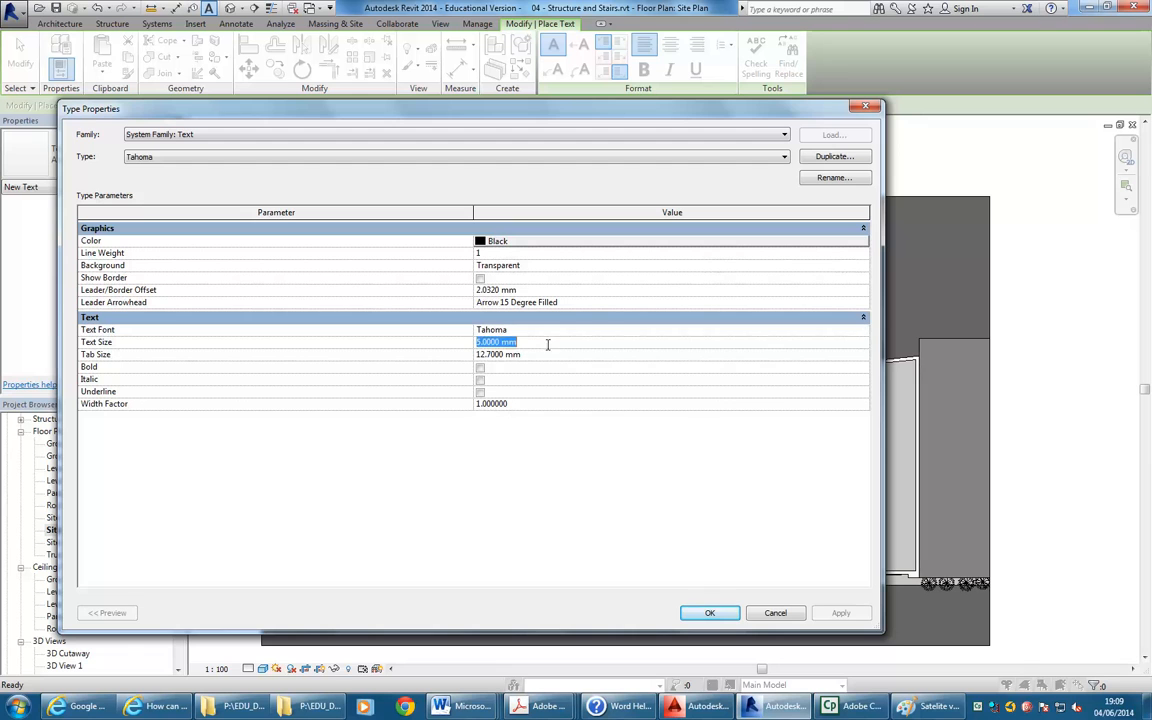
click(589, 304)
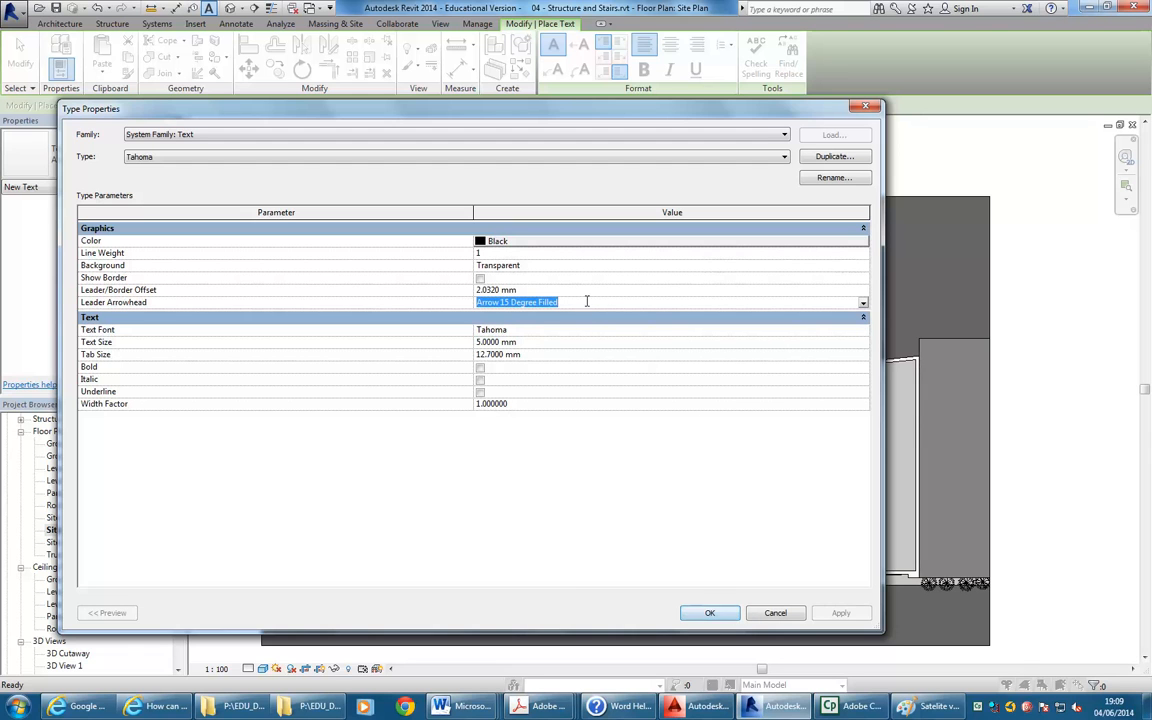
click(530, 290)
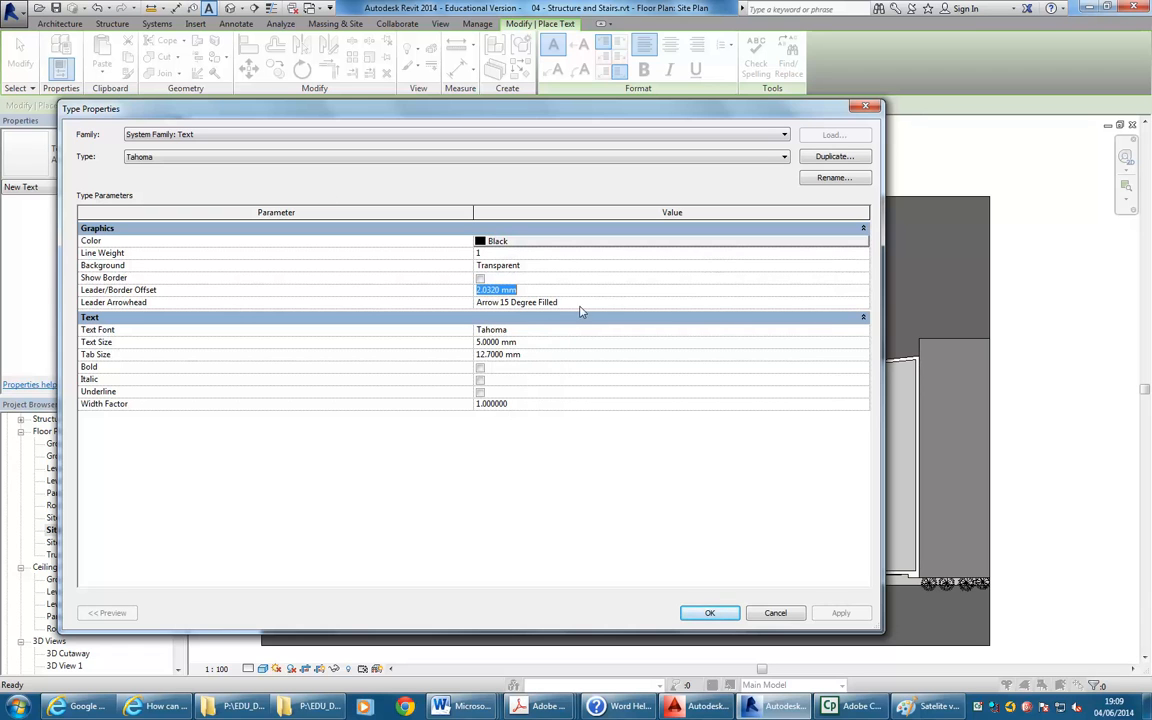
click(700, 612)
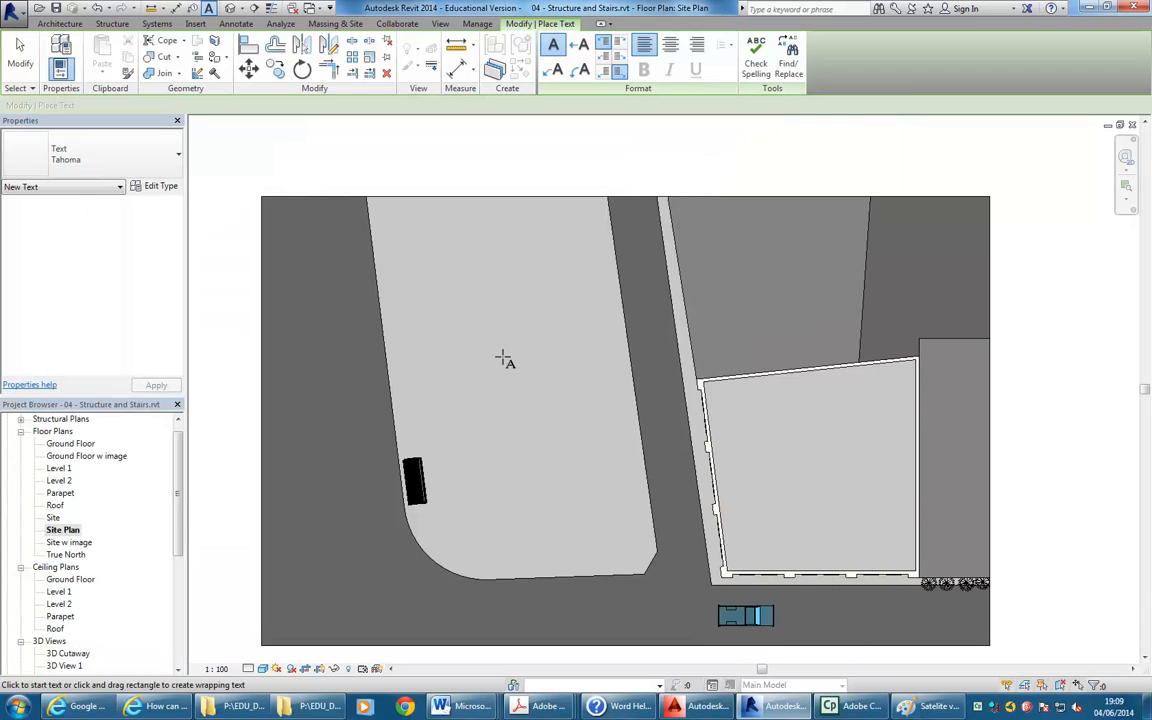
Place a text note reading "Broadway" on the road beside the large pavement block and end the text command
middle_drag(366, 392, 411, 370)
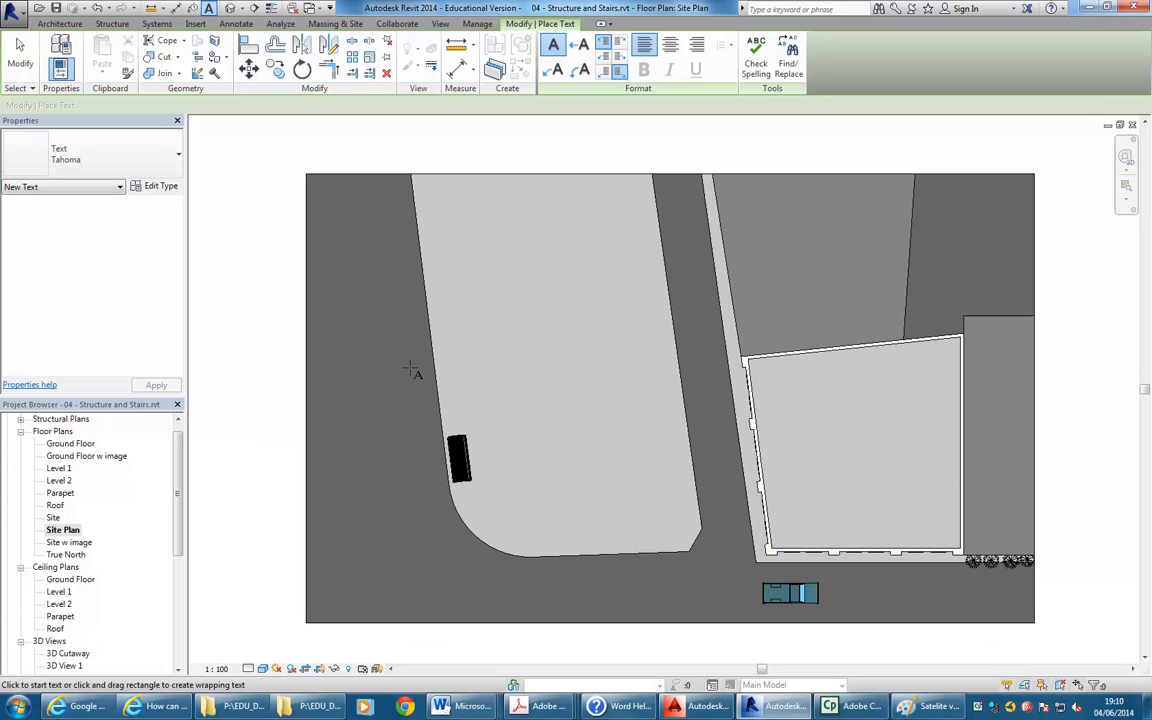
drag(338, 376, 611, 417)
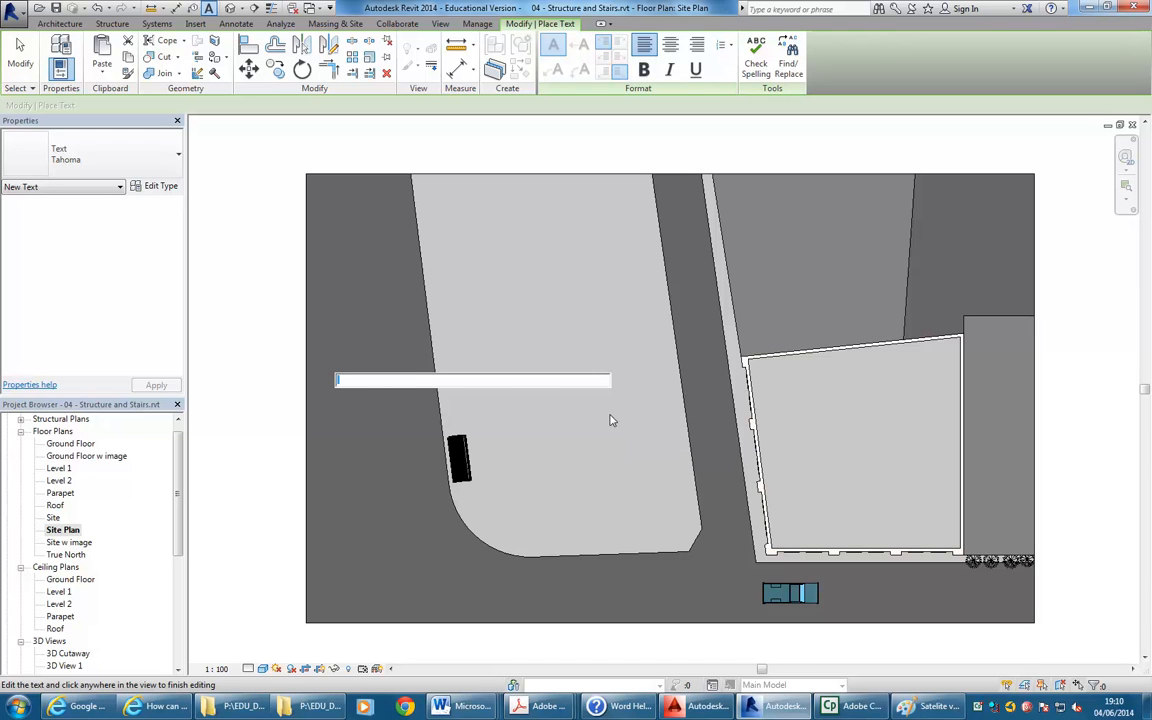
text(P)
text(roadway)
click(411, 321)
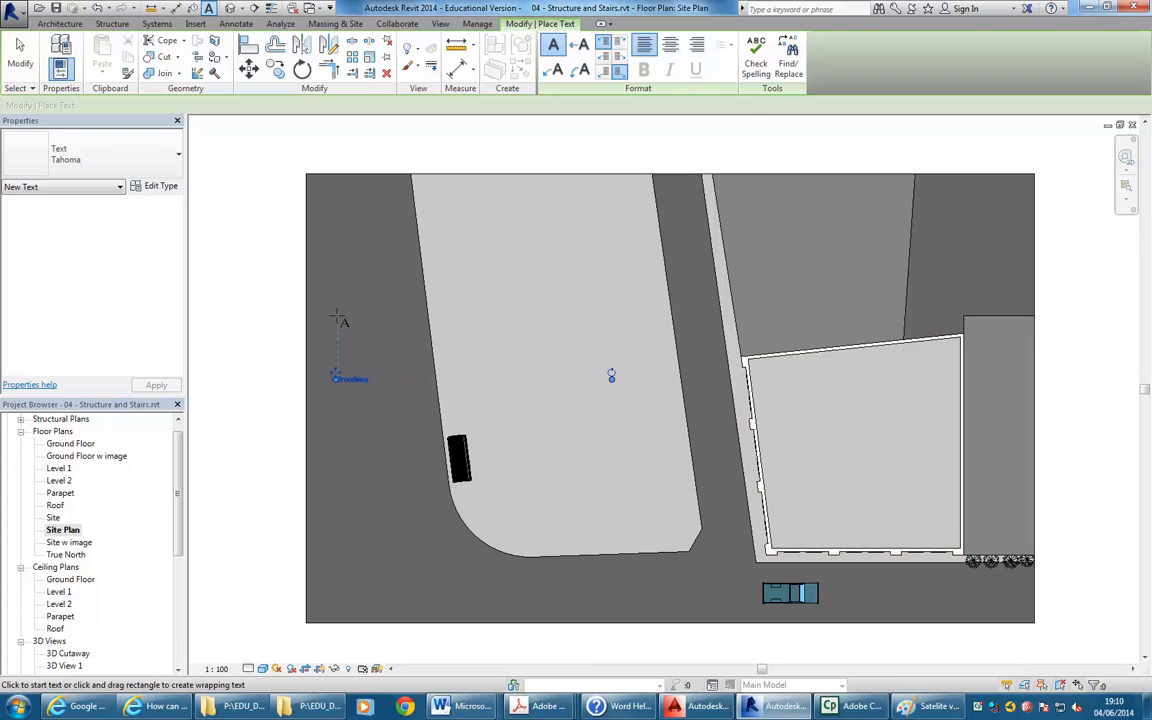
right_click(282, 291)
right_click(333, 302)
click(370, 306)
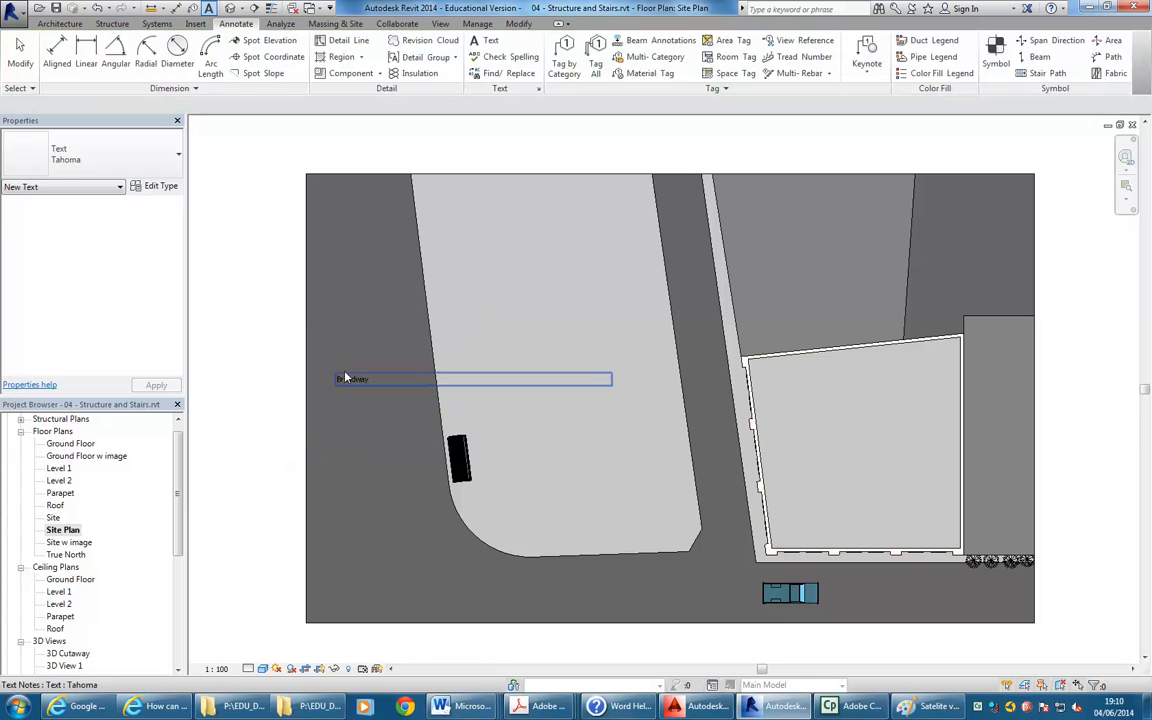
Review the Broadway note's type properties without changes and set the Site Plan view scale to 1 : 200
click(158, 186)
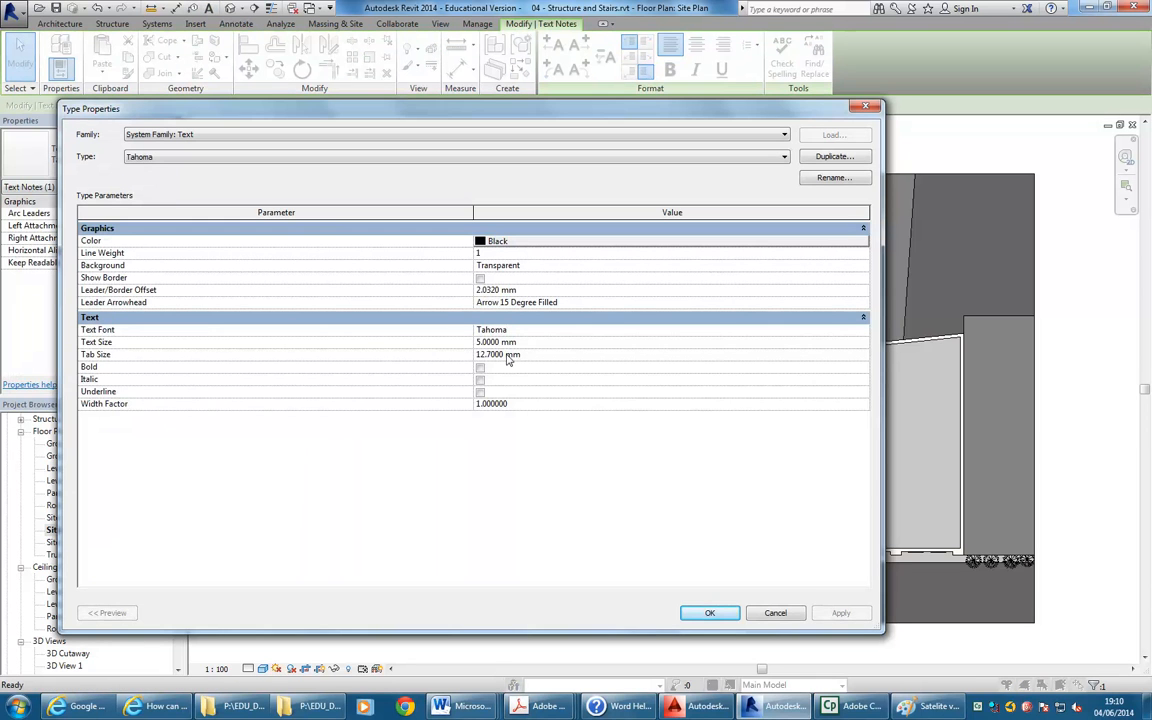
click(768, 616)
click(227, 305)
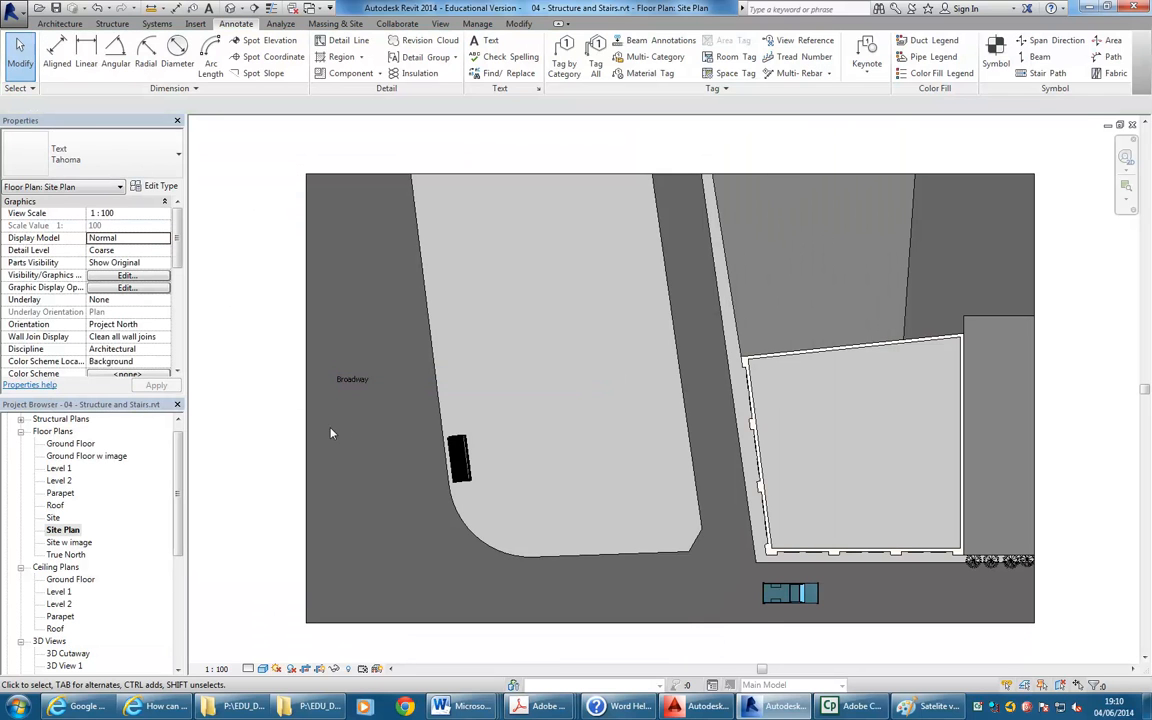
click(216, 668)
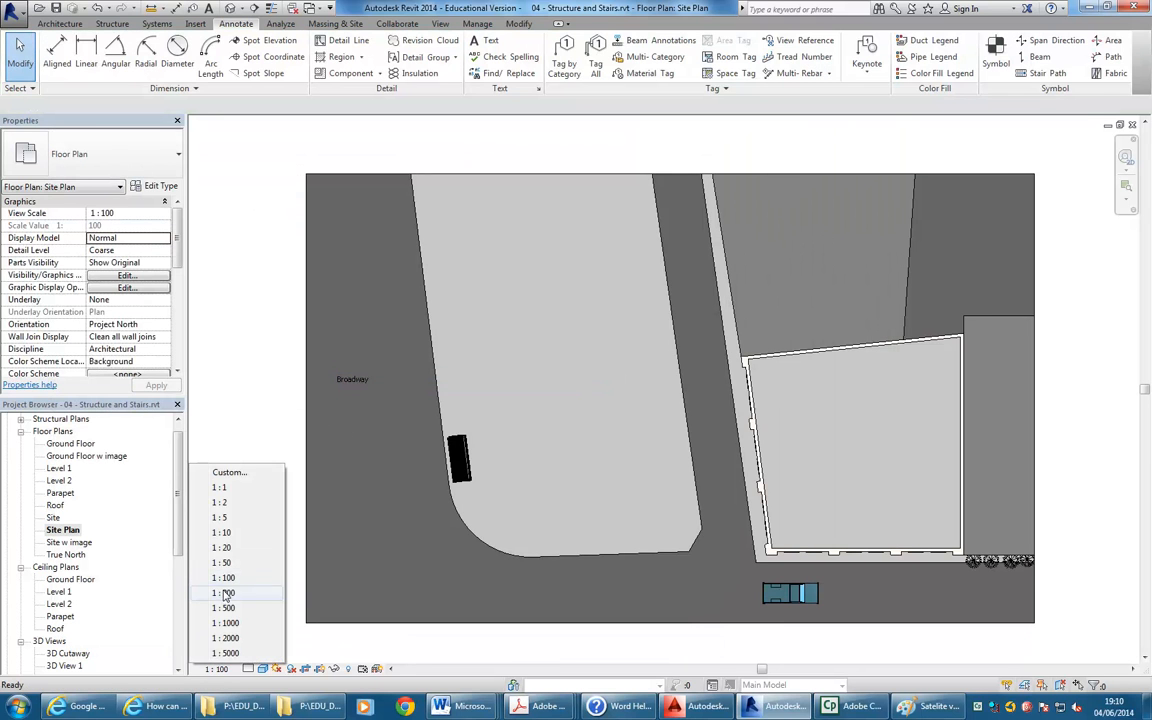
click(212, 535)
Narrow the Broadway note's text box and rotate the note to read downwards along the road
scroll(531, 421, down, 2)
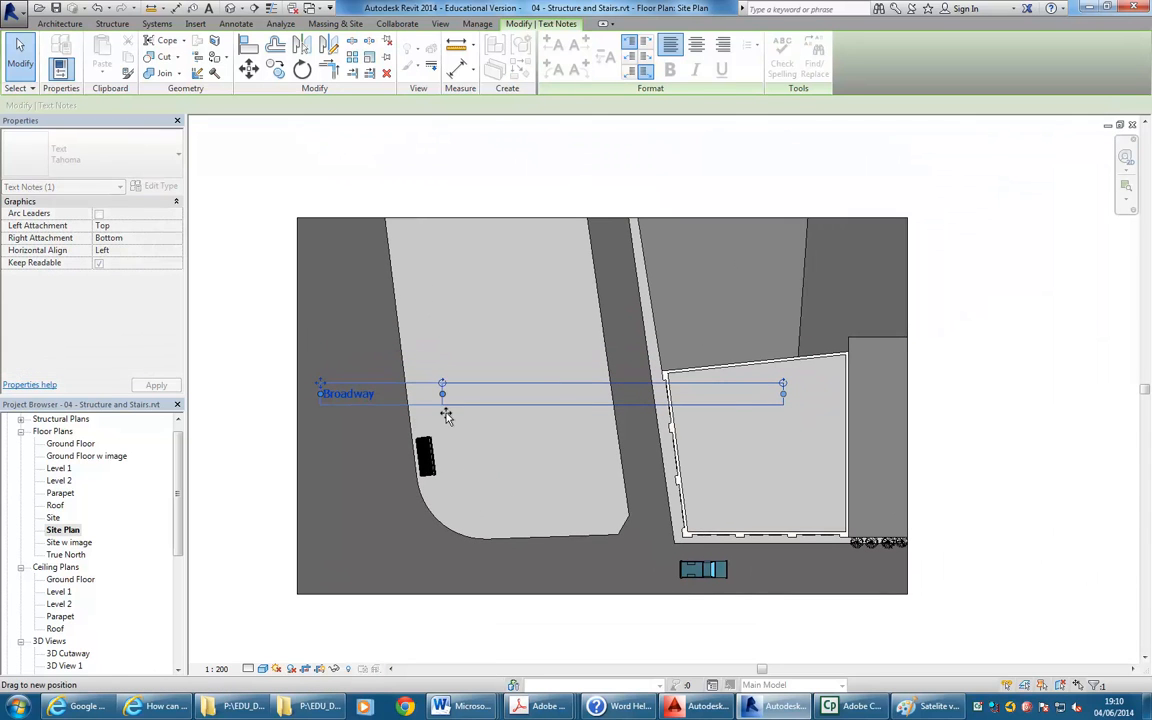
scroll(360, 415, up, 2)
drag(482, 370, 381, 448)
scroll(305, 500, down, 2)
click(291, 594)
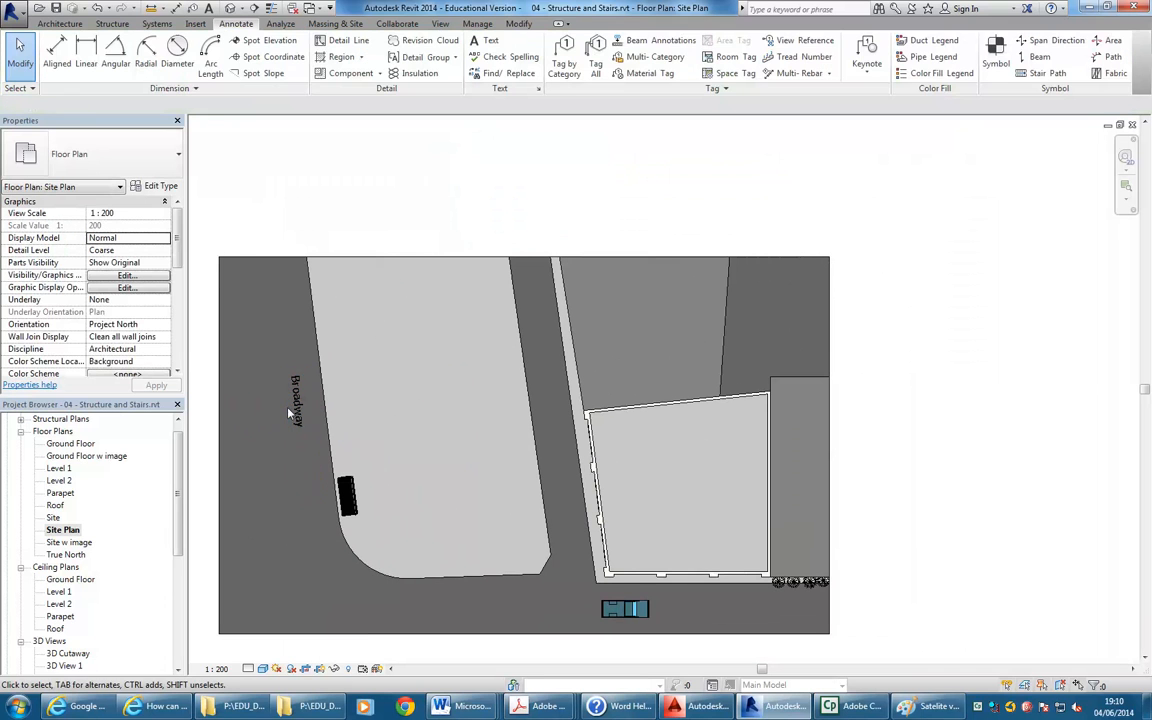
Fine-tune the Broadway note's position and rotation so it runs parallel to the pavement's slanted edge
click(293, 478)
middle_drag(255, 489, 334, 509)
click(418, 490)
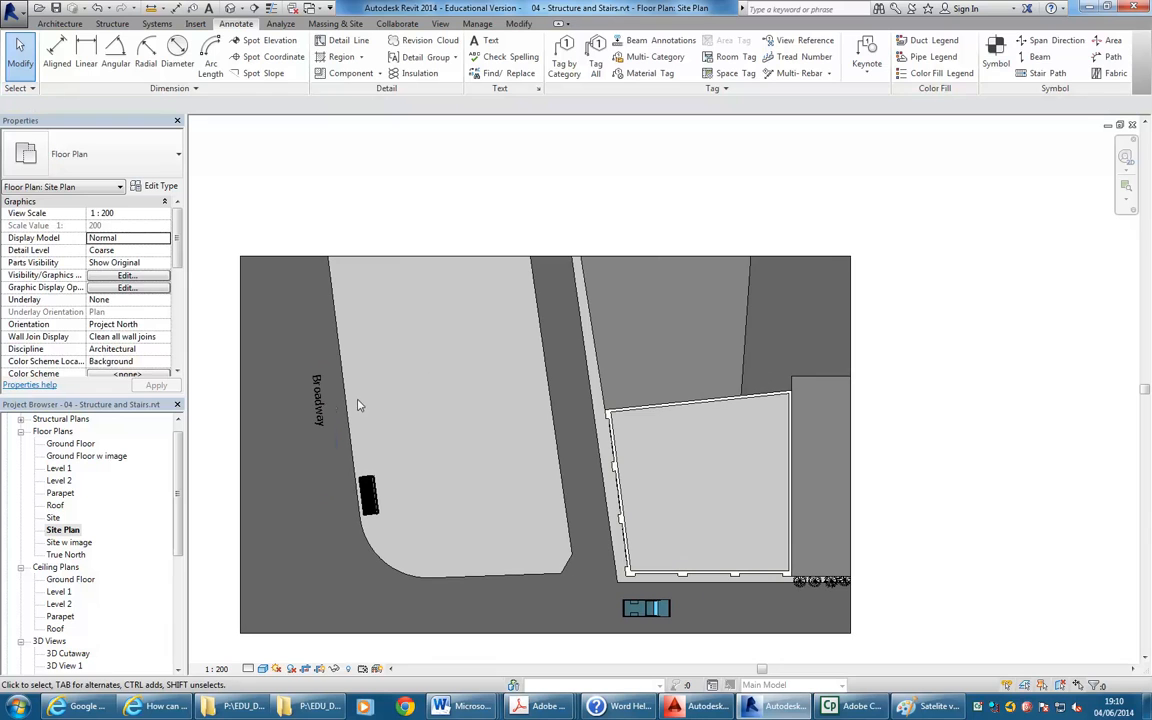
click(320, 435)
drag(346, 495, 358, 490)
click(501, 503)
mouse_move(501, 503)
middle_down()
mouse_move(390, 478)
mouse_move(402, 450)
middle_up()
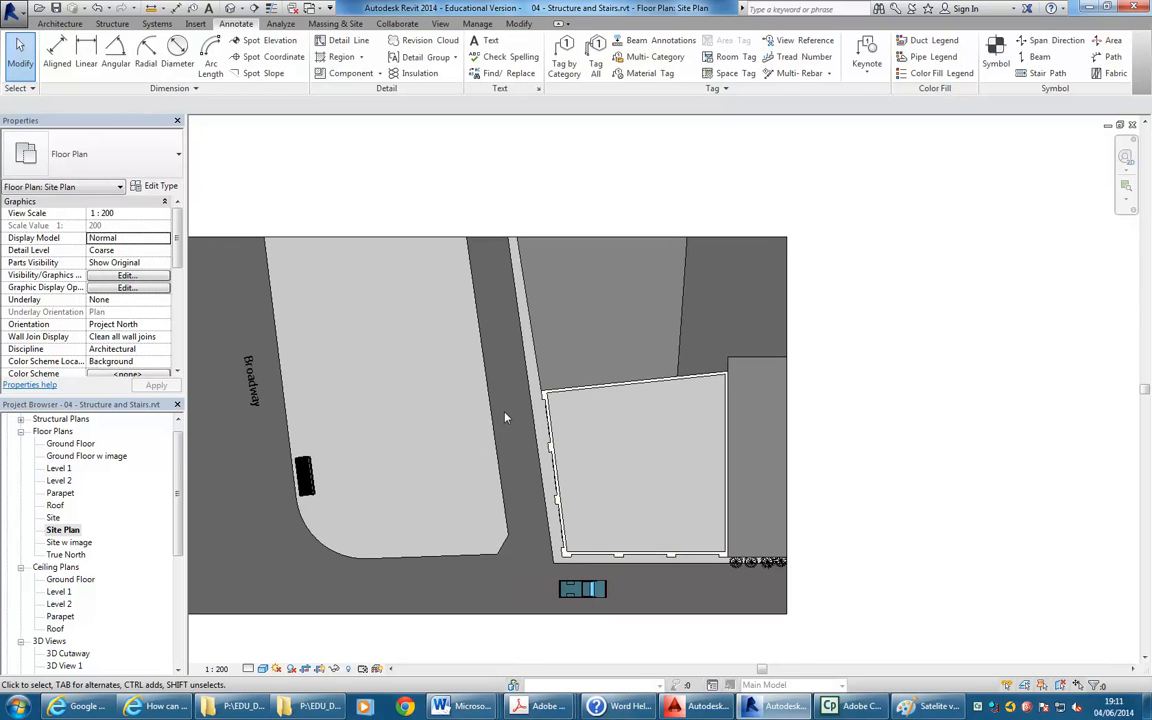
scroll(603, 468, up, 1)
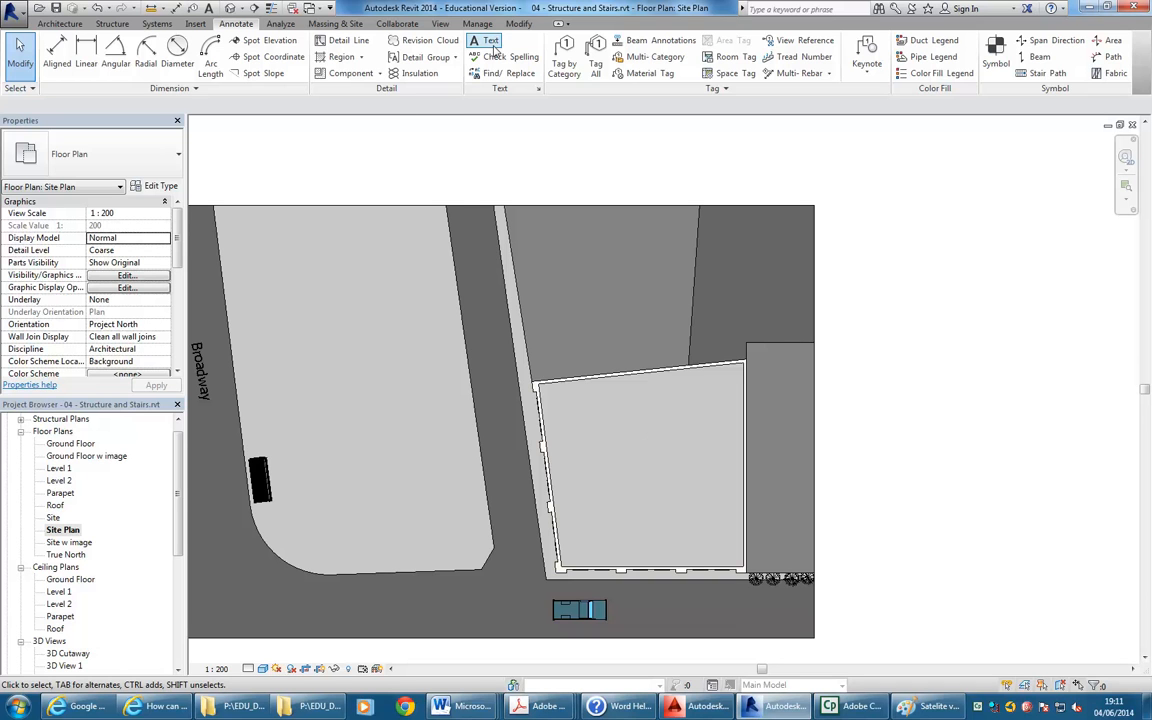
middle_drag(357, 357, 409, 367)
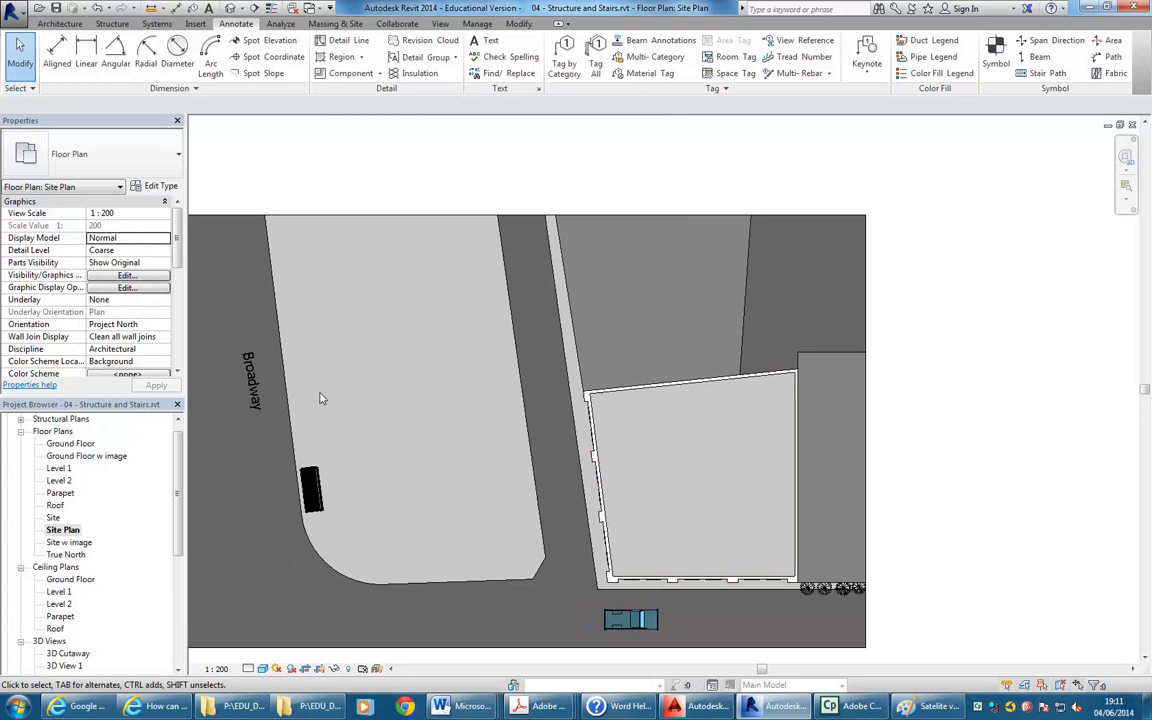
click(247, 378)
drag(281, 485, 279, 484)
key(Escape)
mouse_move(375, 275)
middle_down()
mouse_move(414, 339)
mouse_move(478, 362)
middle_up()
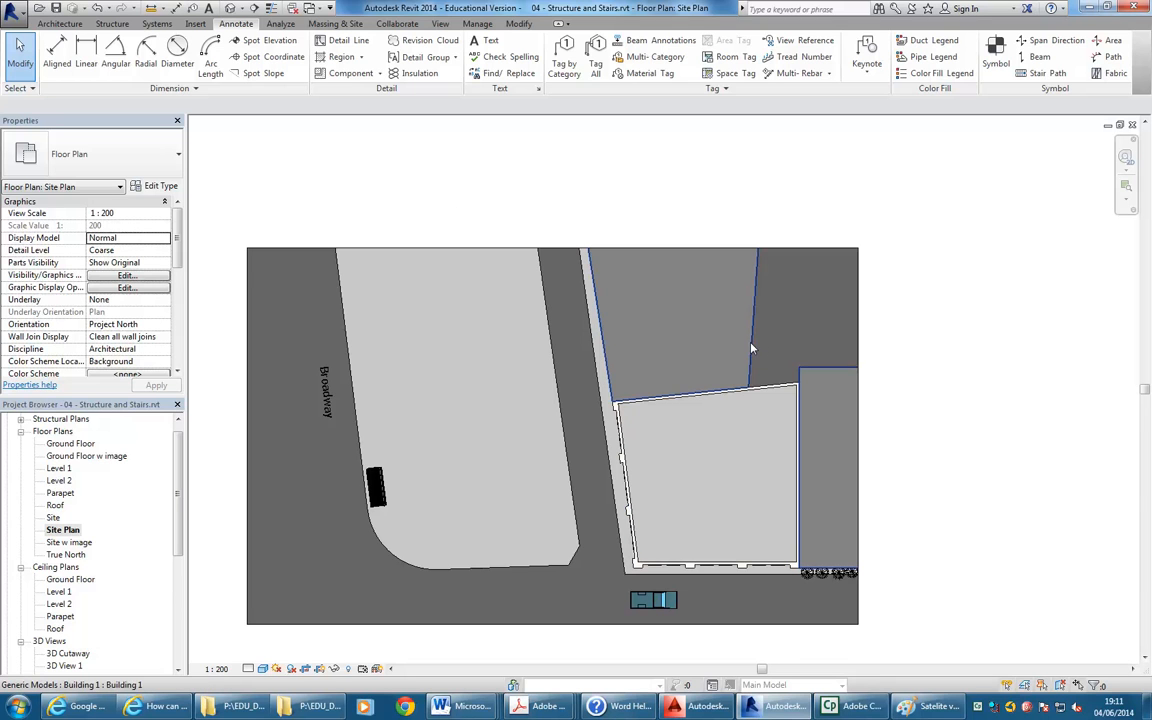
middle_drag(642, 316, 665, 314)
middle_drag(589, 206, 608, 181)
scroll(595, 183, up, 1)
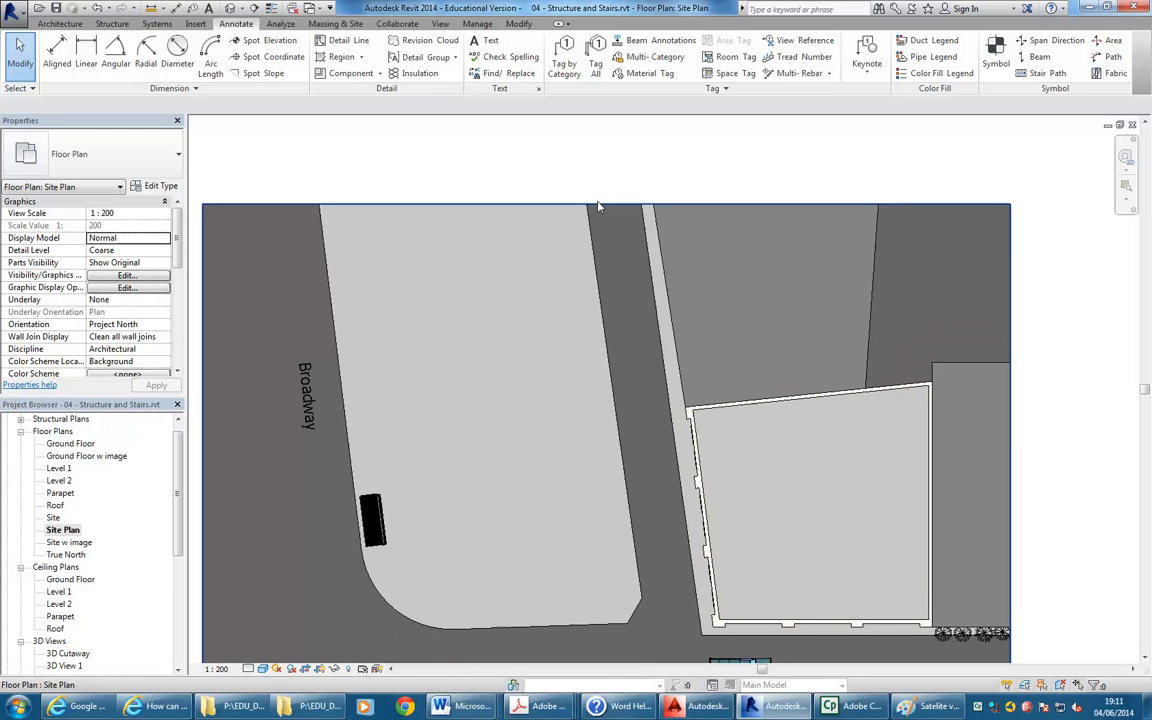
scroll(553, 170, down, 1)
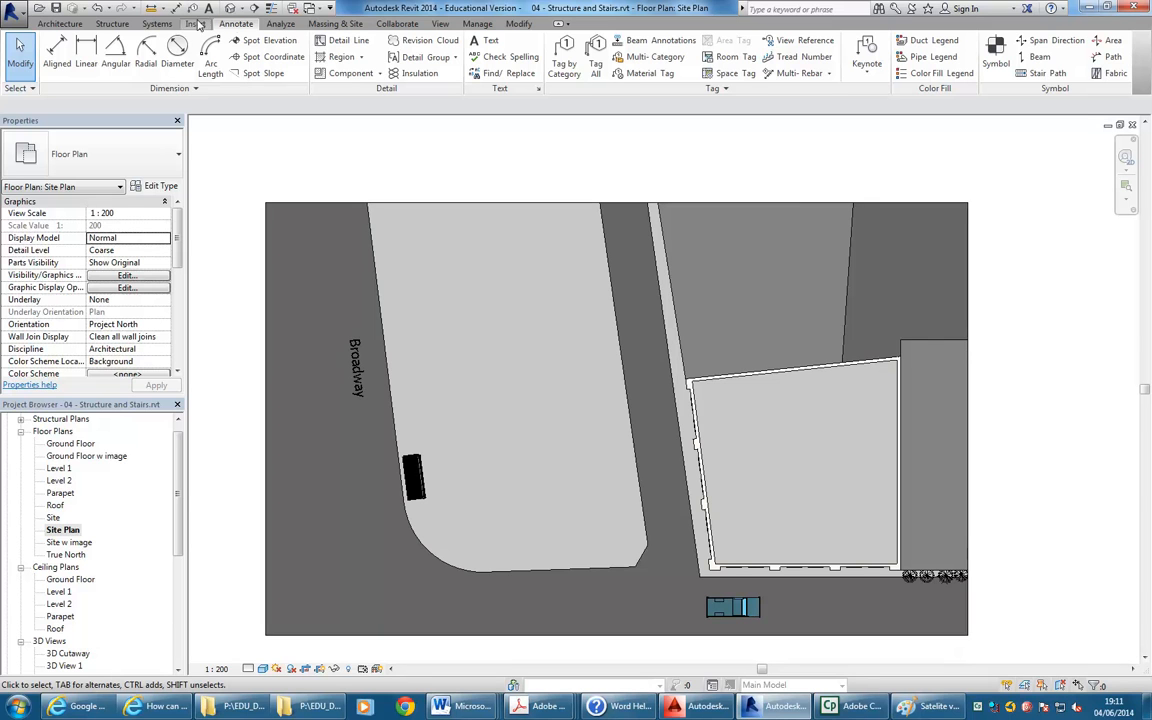
Open the True North floor plan view
click(336, 24)
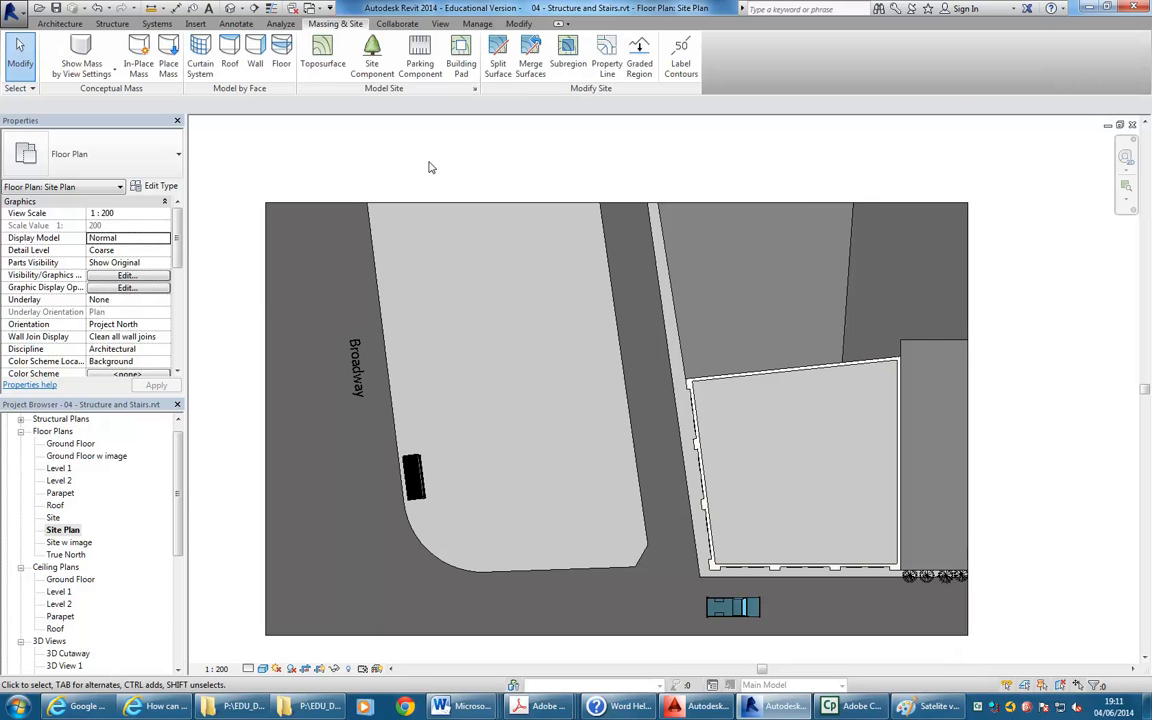
mouse_move(175, 494)
mouse_down()
mouse_move(175, 553)
mouse_move(183, 517)
mouse_up()
double_click(58, 506)
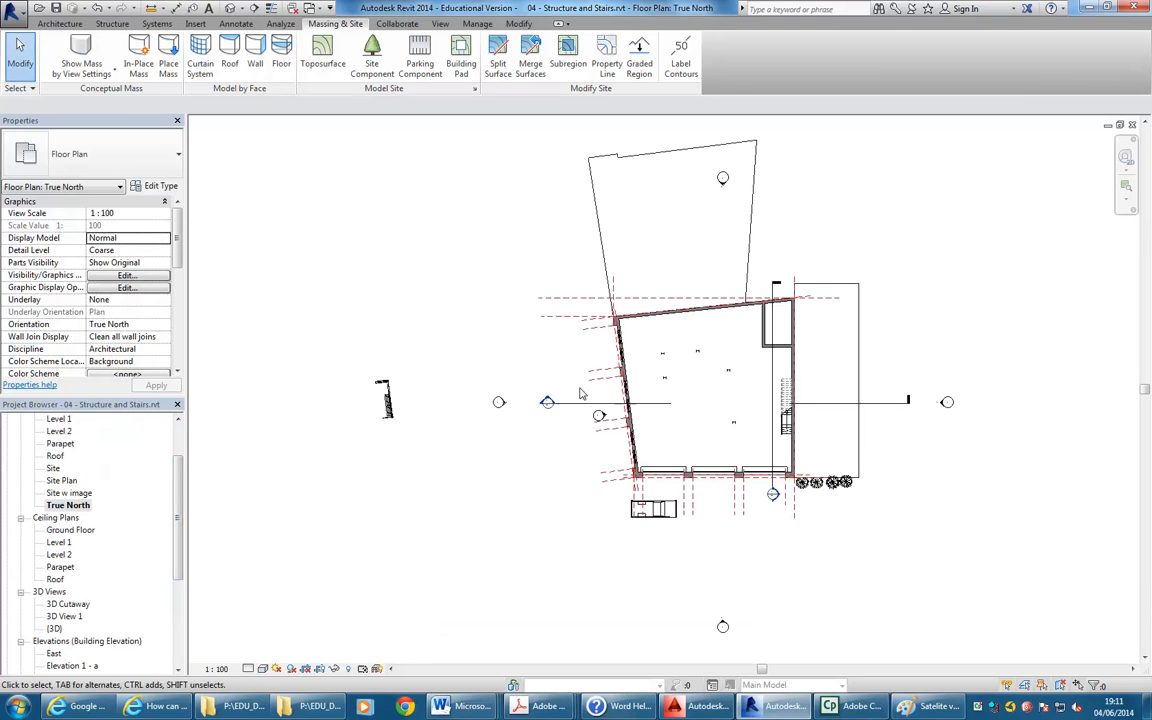
Compare the satellite image and building orientation across the Site w image, Site Plan and True North views
double_click(69, 493)
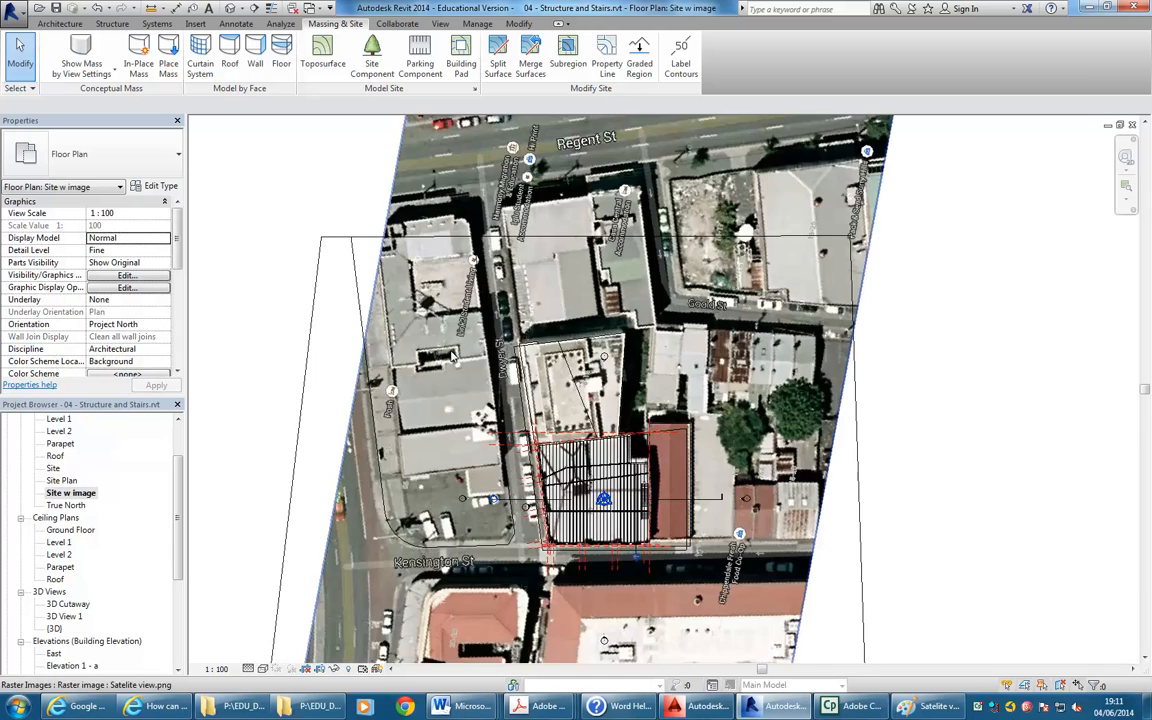
scroll(722, 395, down, 2)
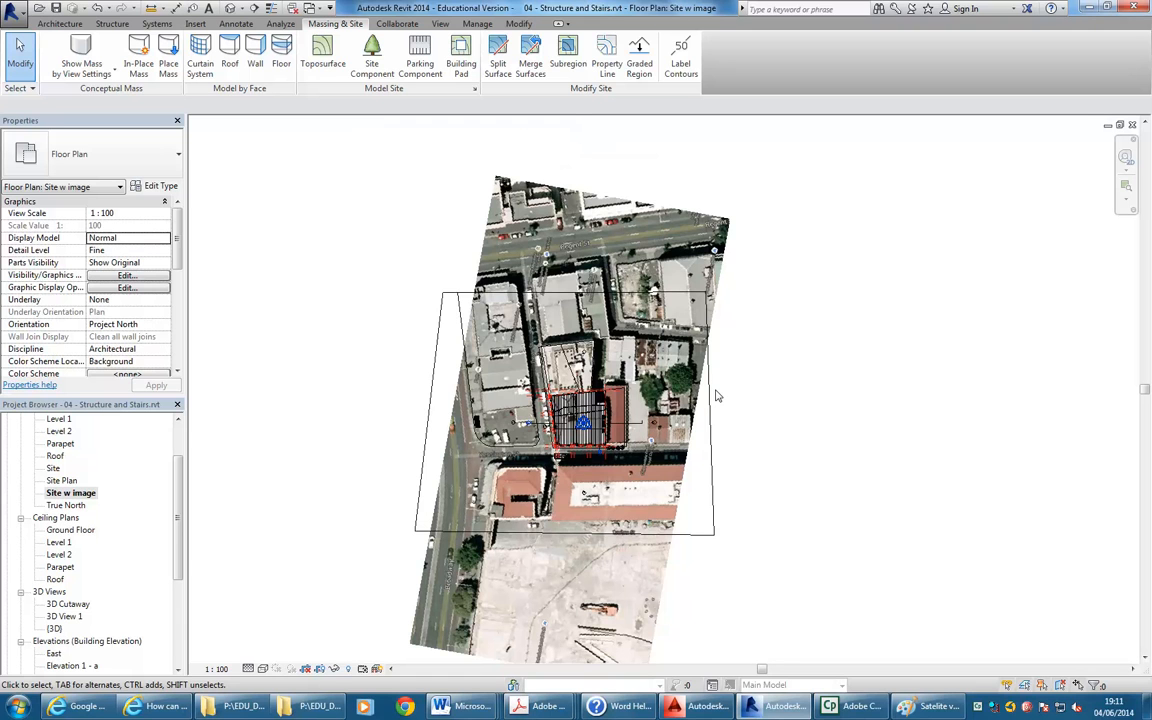
double_click(61, 481)
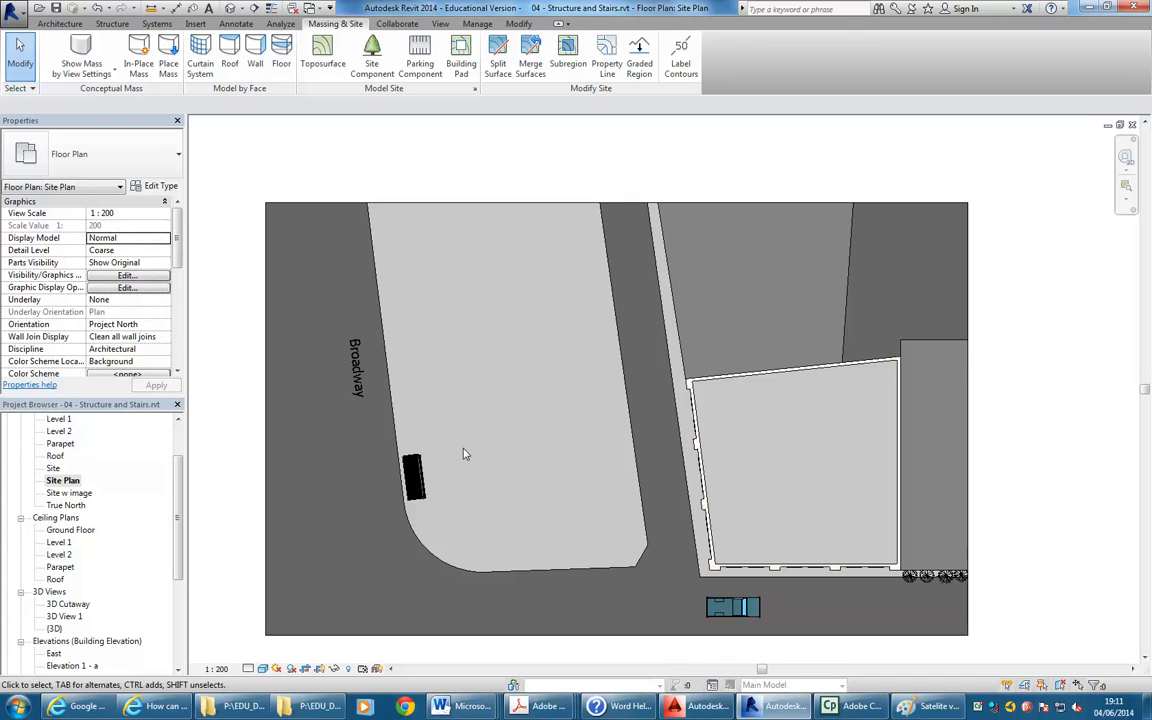
double_click(65, 505)
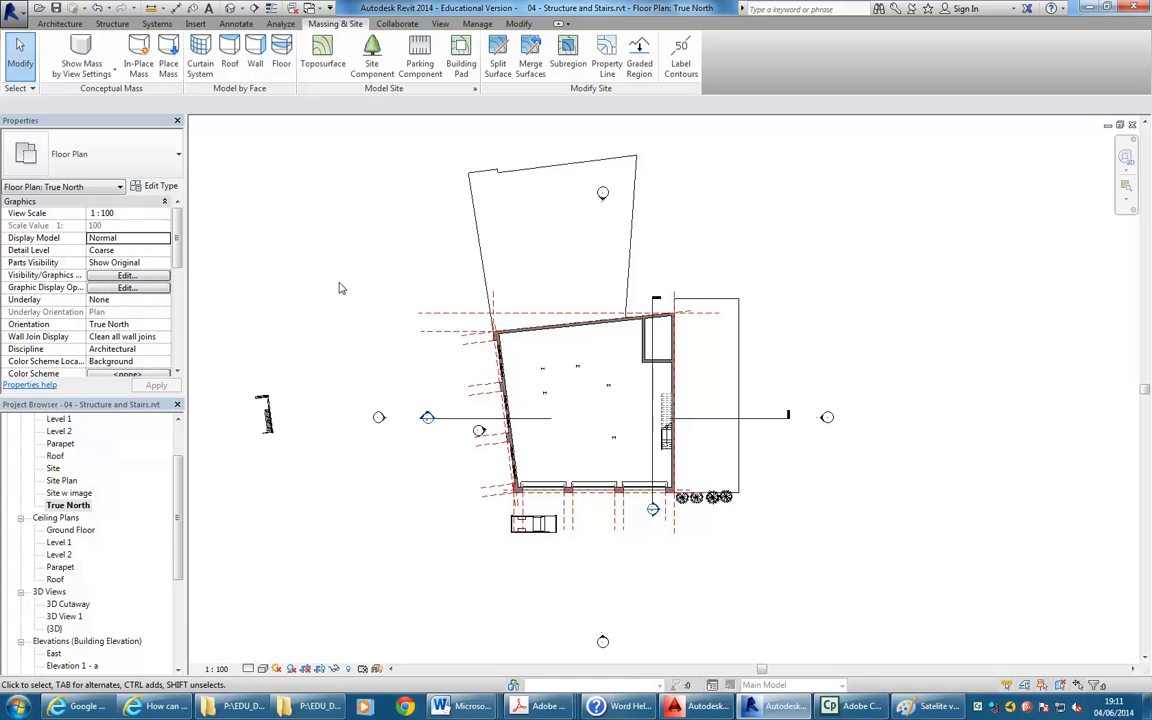
double_click(73, 494)
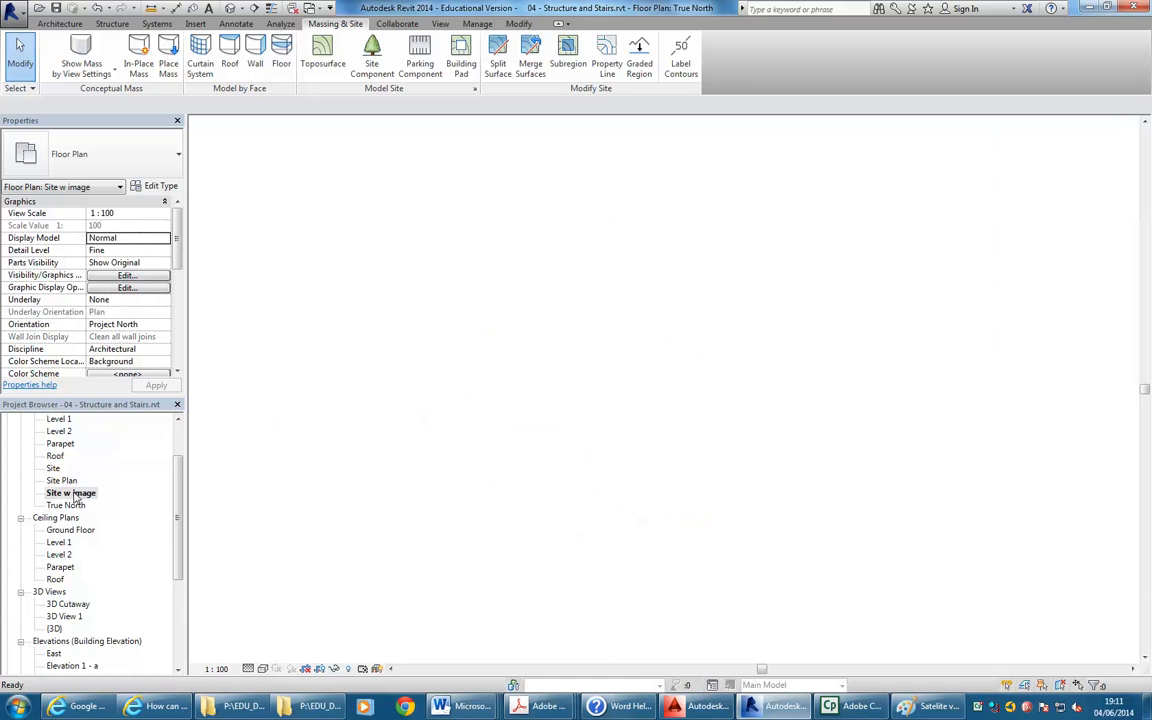
mouse_move(286, 393)
middle_down()
mouse_move(290, 357)
mouse_move(280, 375)
middle_up()
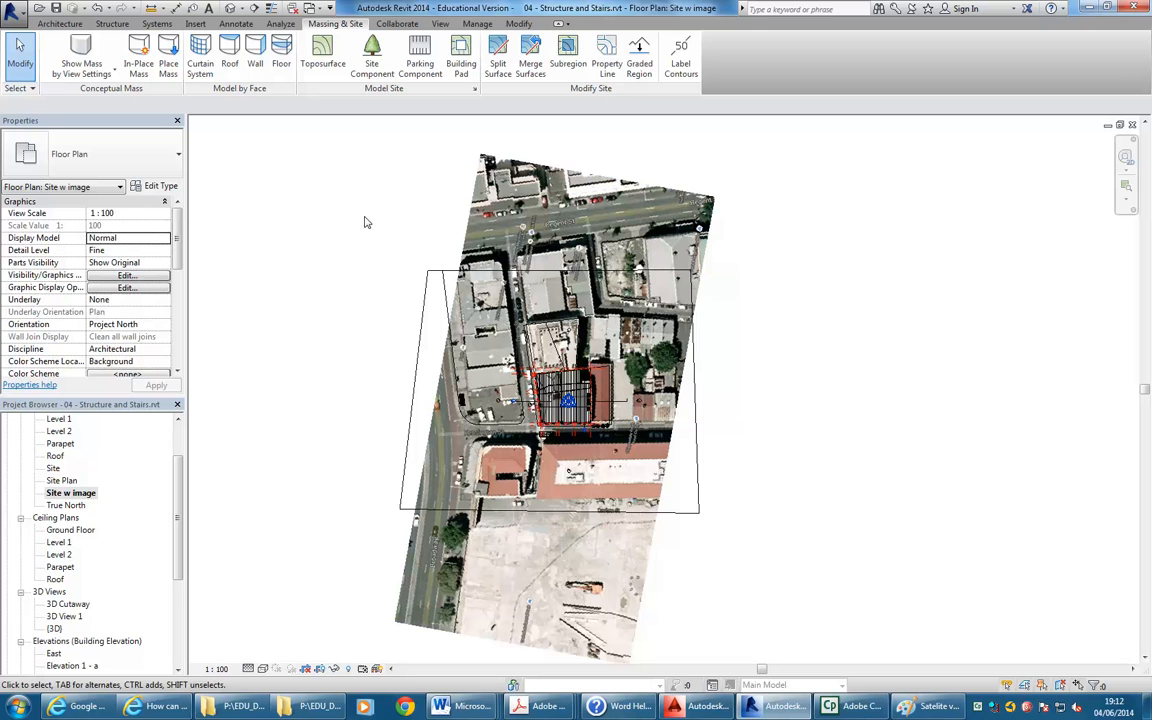
click(535, 227)
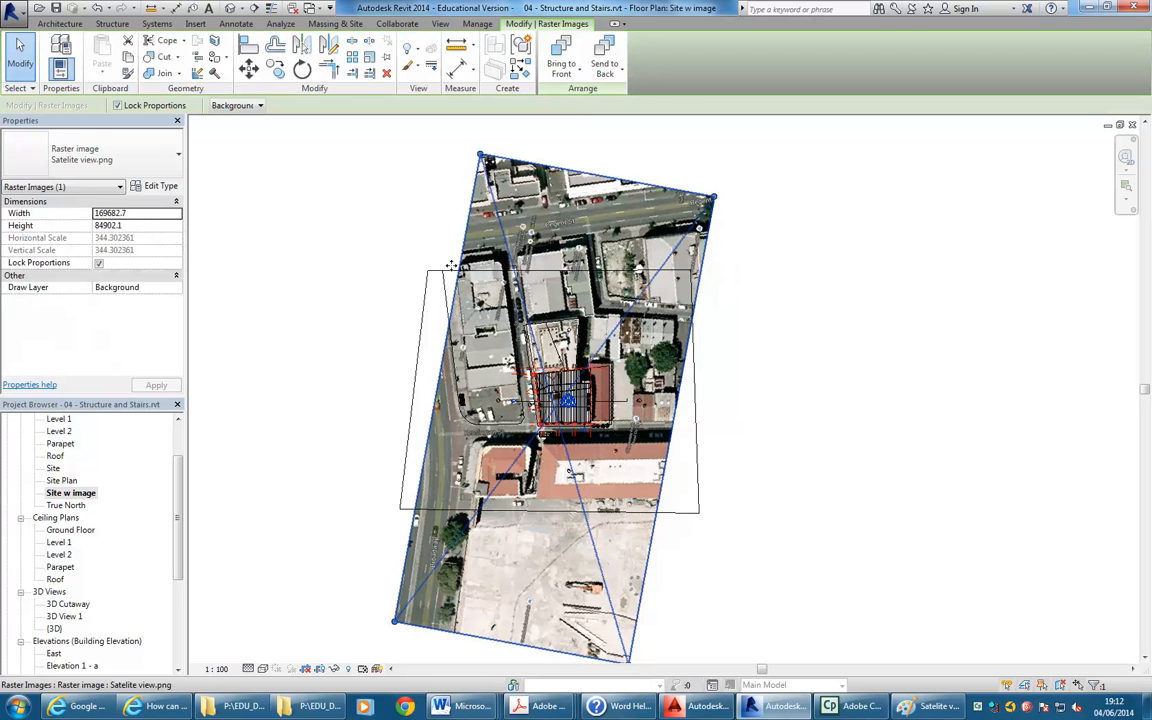
click(363, 456)
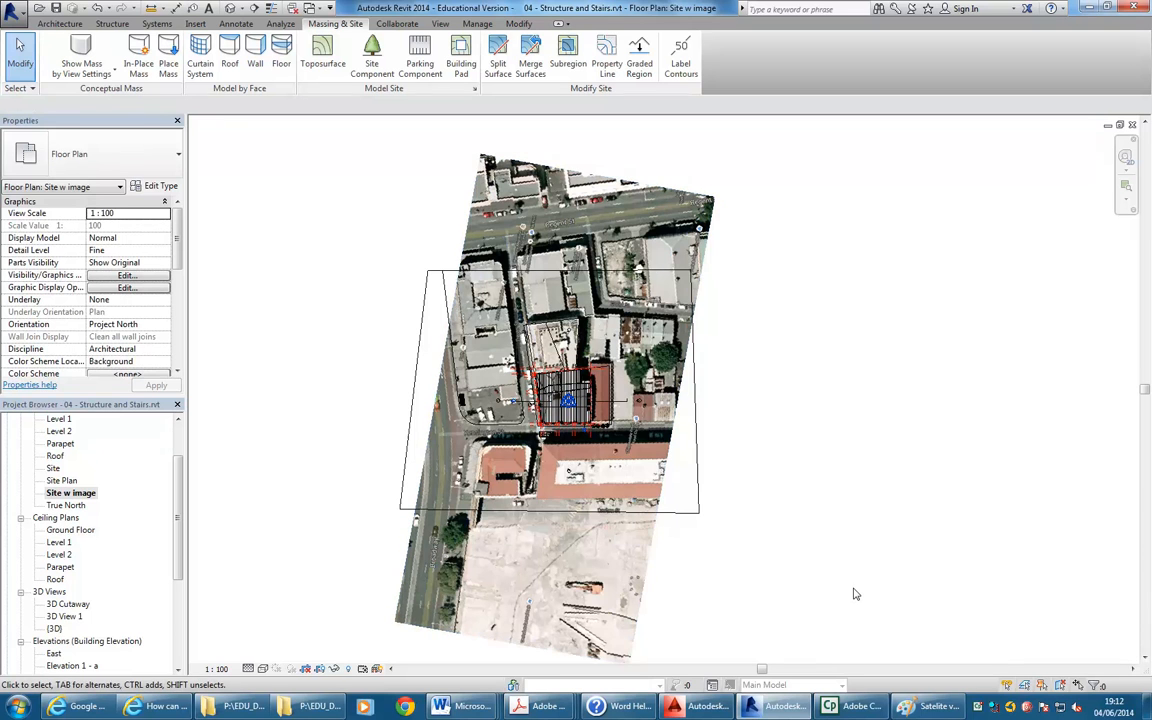
Duplicate the Site w image view with detailing and rename the copy Site TN Working
right_click(62, 493)
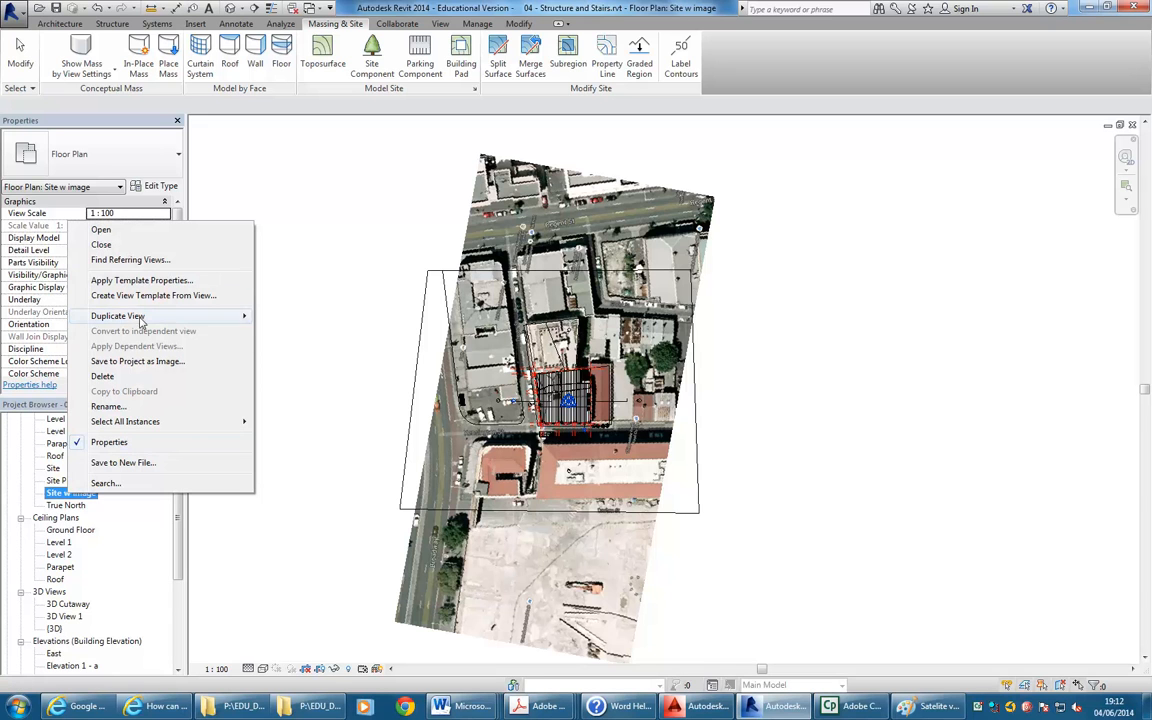
mouse_move(130, 315)
click(350, 331)
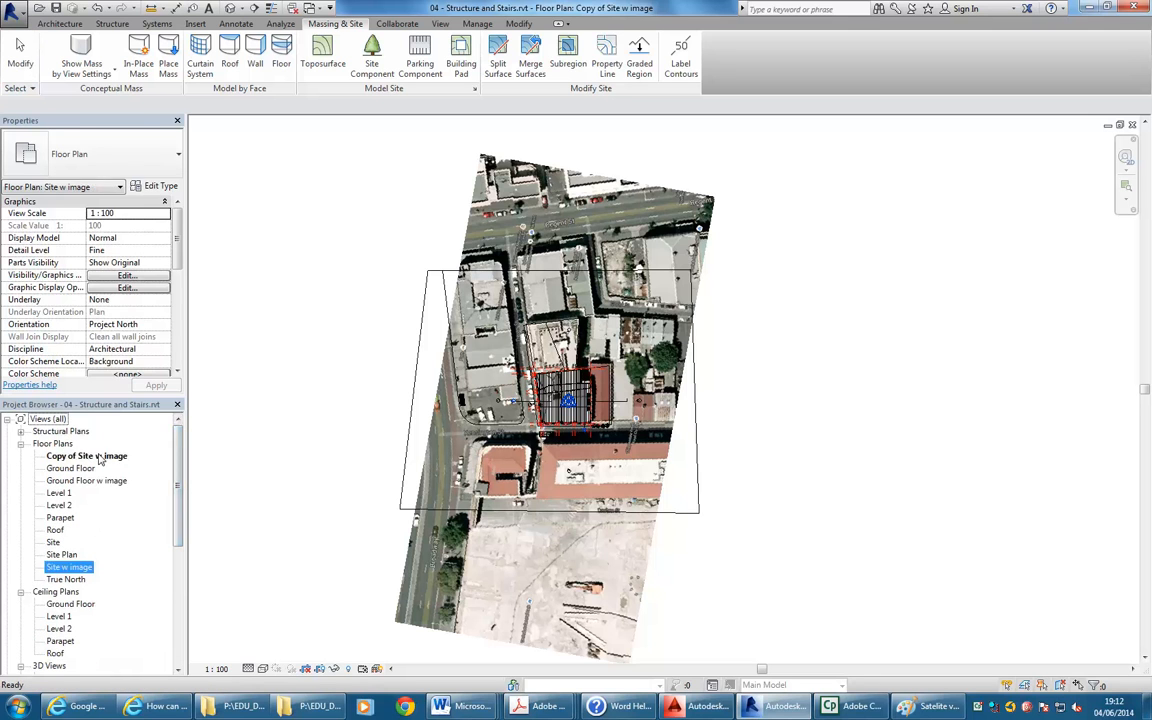
right_click(100, 456)
click(140, 366)
drag(342, 245, 227, 217)
key(Delete)
drag(325, 245, 419, 245)
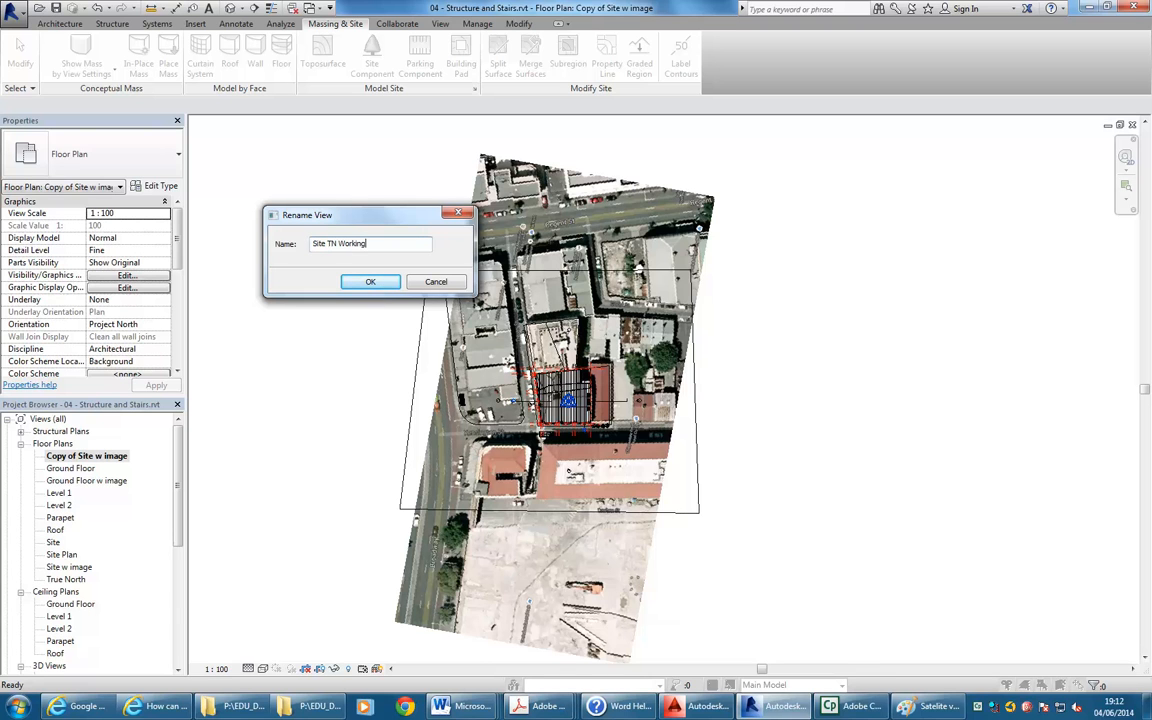
click(362, 281)
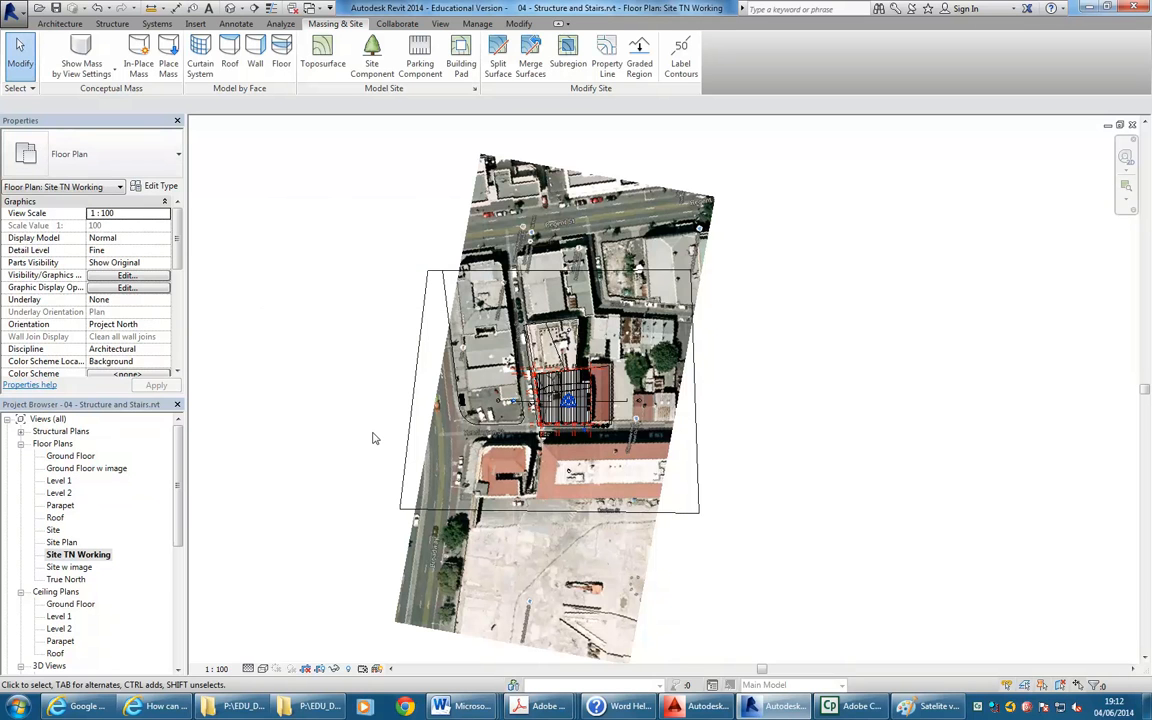
Set the Site TN Working view's orientation to True North
mouse_move(178, 246)
mouse_down()
mouse_move(177, 294)
mouse_move(176, 267)
mouse_up()
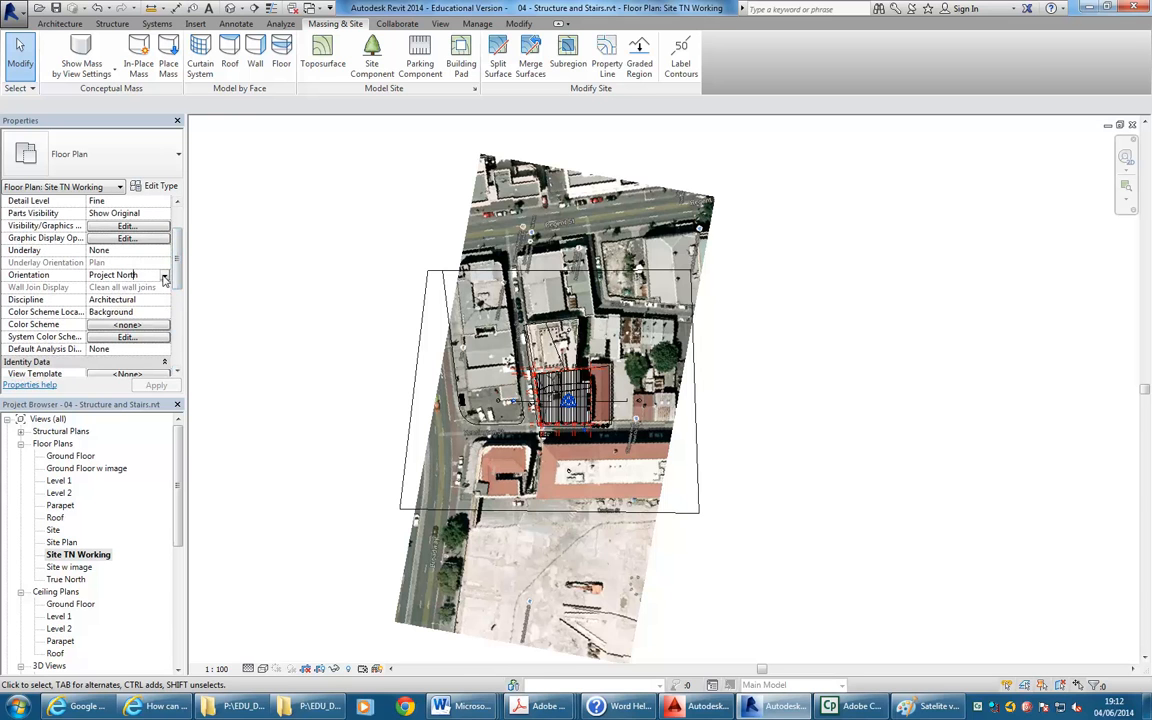
click(165, 279)
click(112, 298)
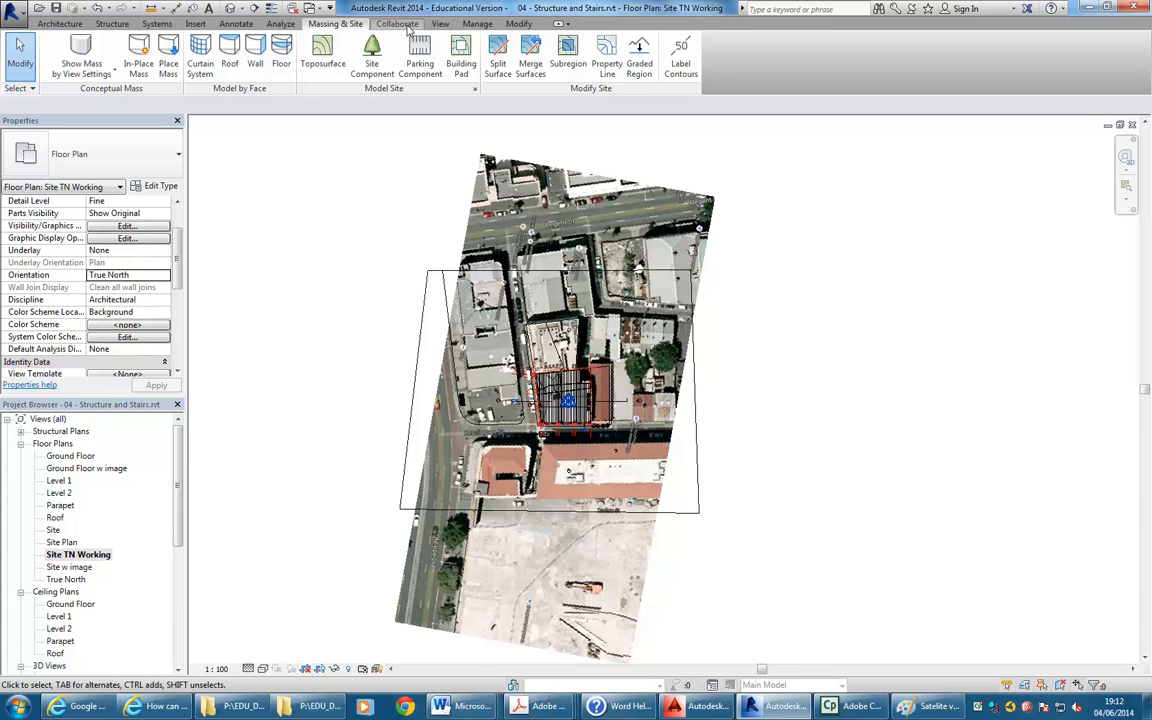
Rotate true north about the satellite image's upper-right corner, swinging its slanted top edge about 79.59° to vertical
click(477, 23)
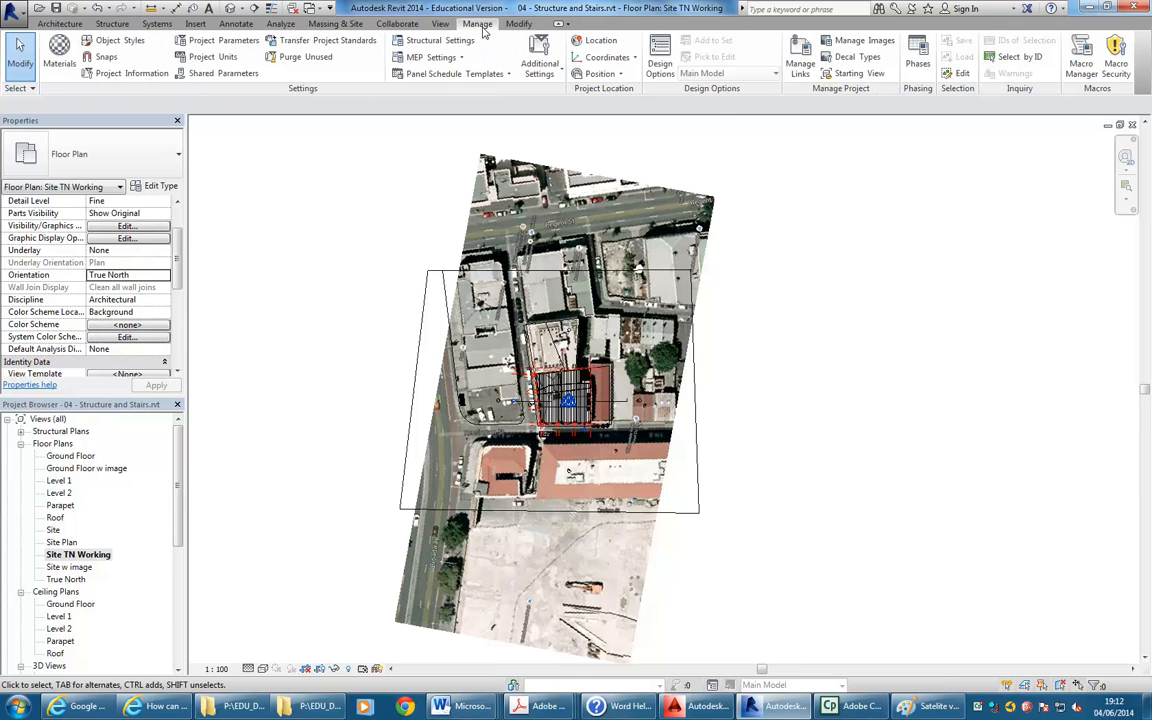
click(607, 60)
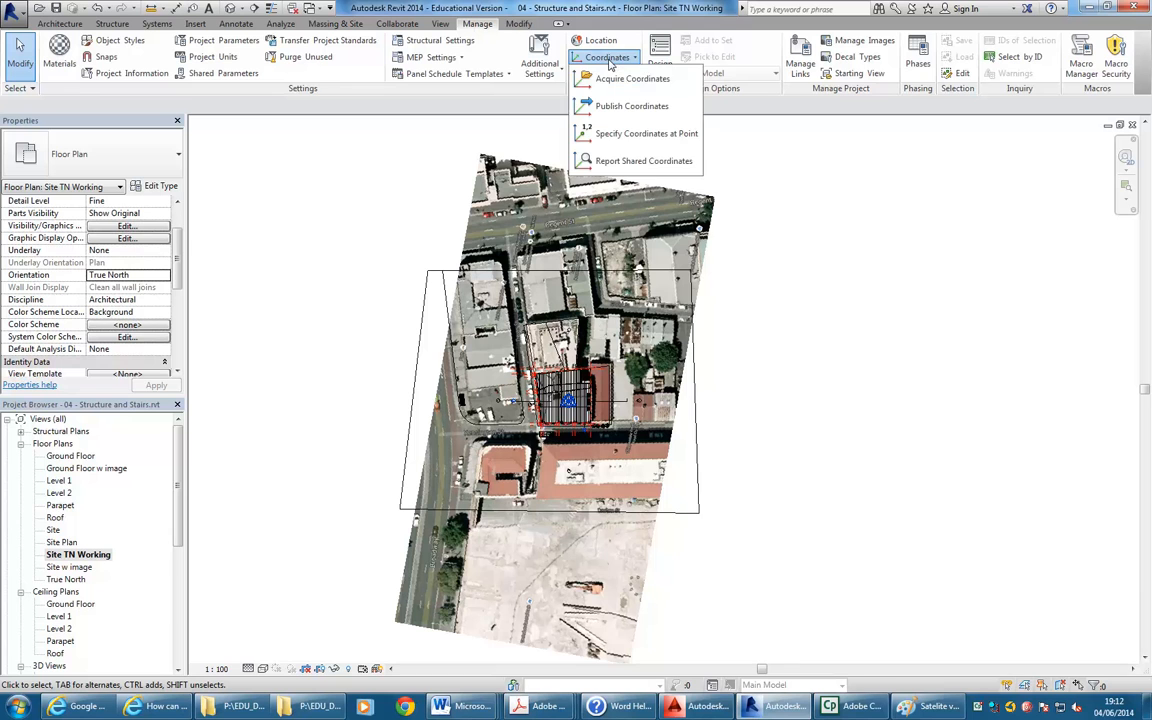
click(618, 74)
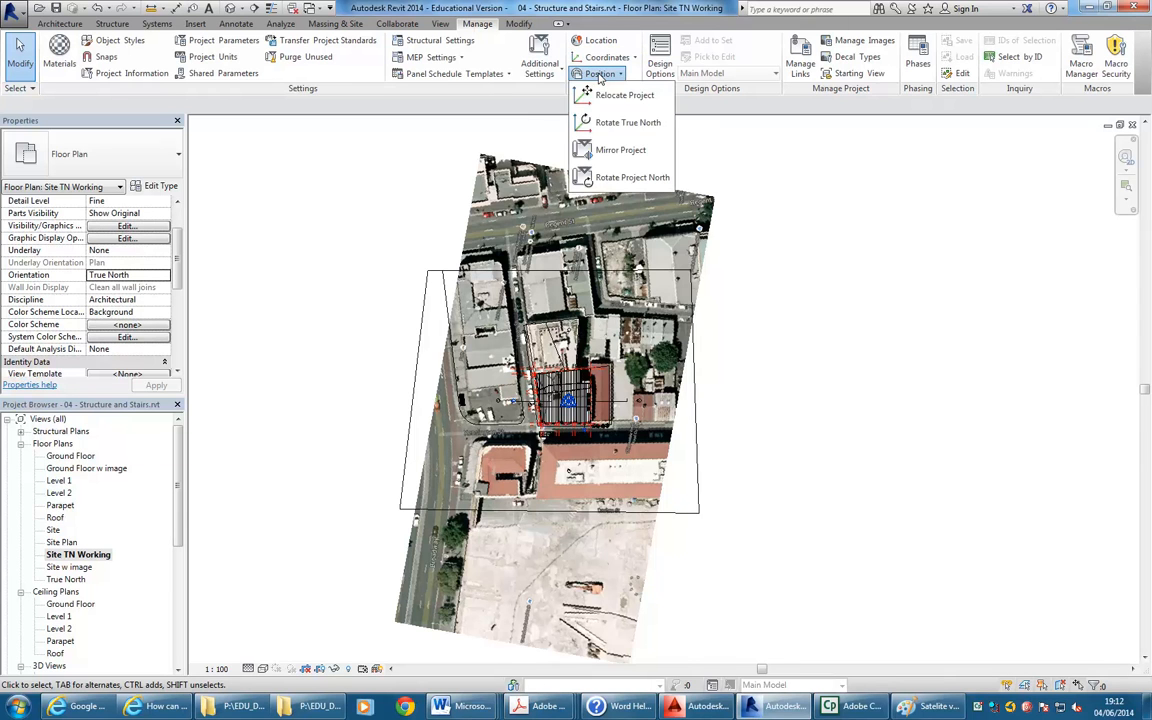
click(614, 123)
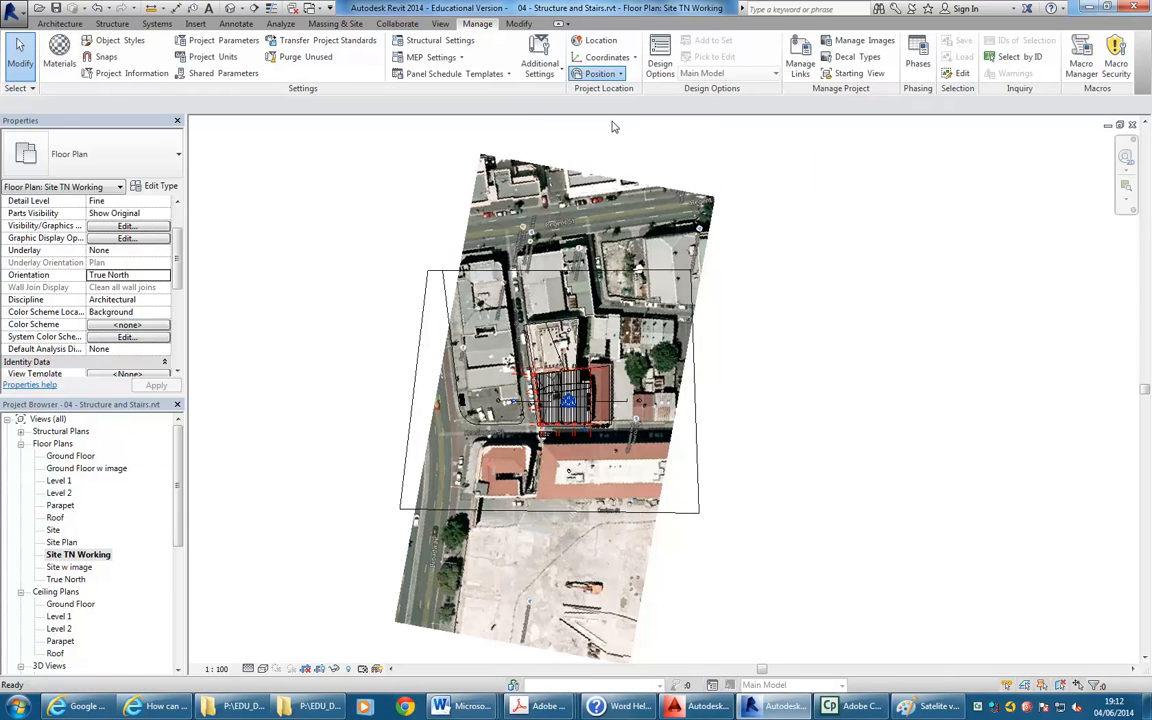
click(442, 475)
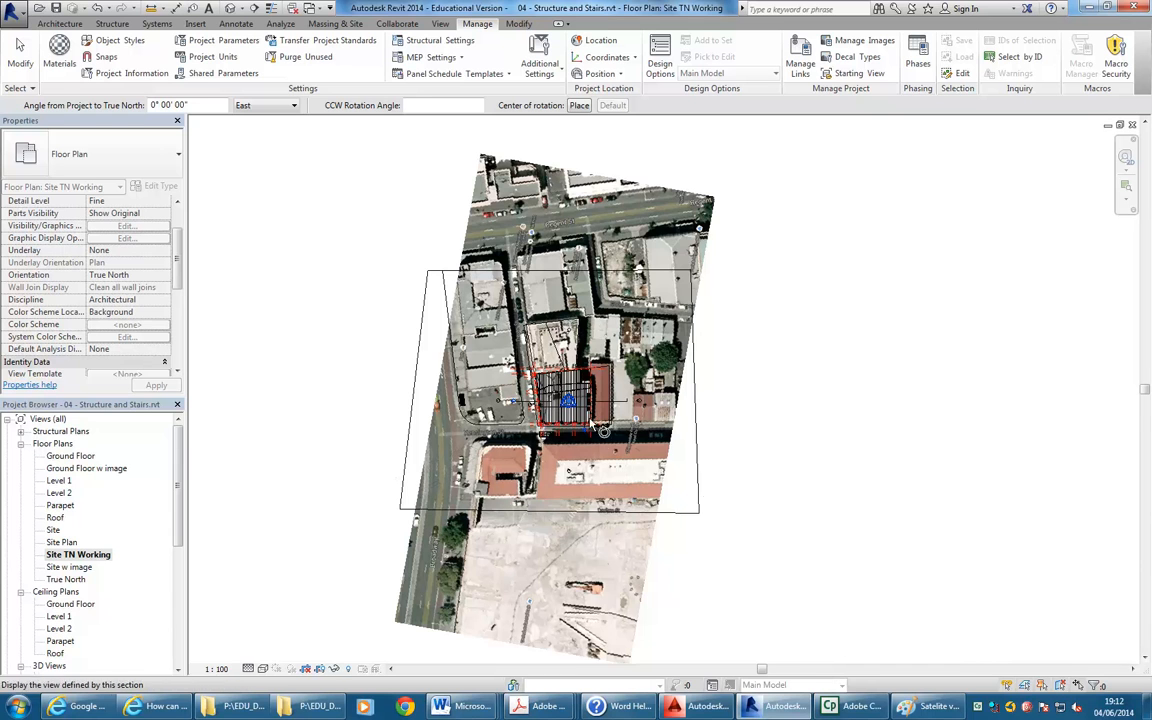
click(579, 411)
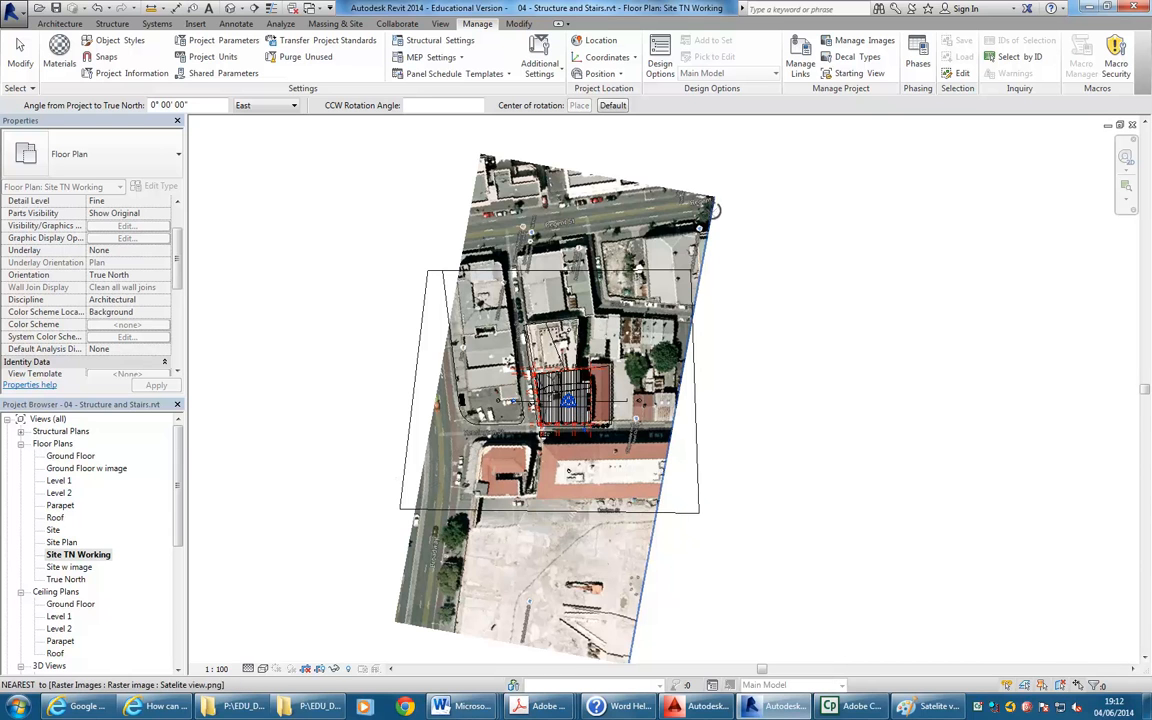
click(711, 197)
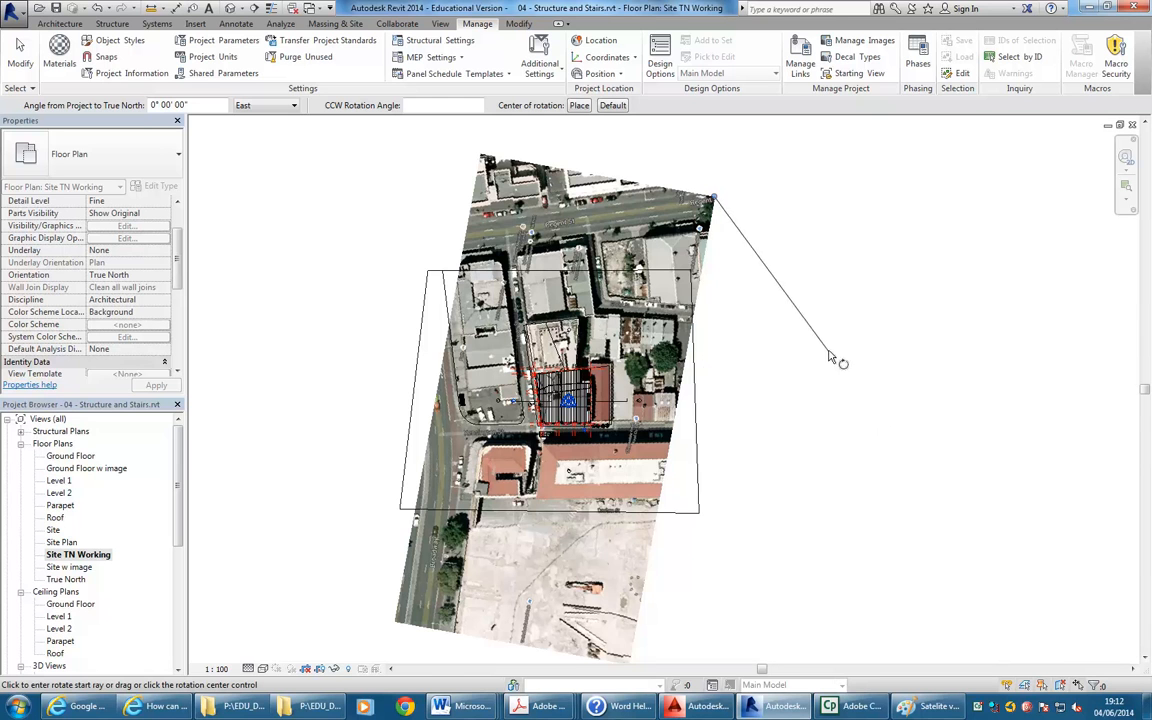
click(480, 155)
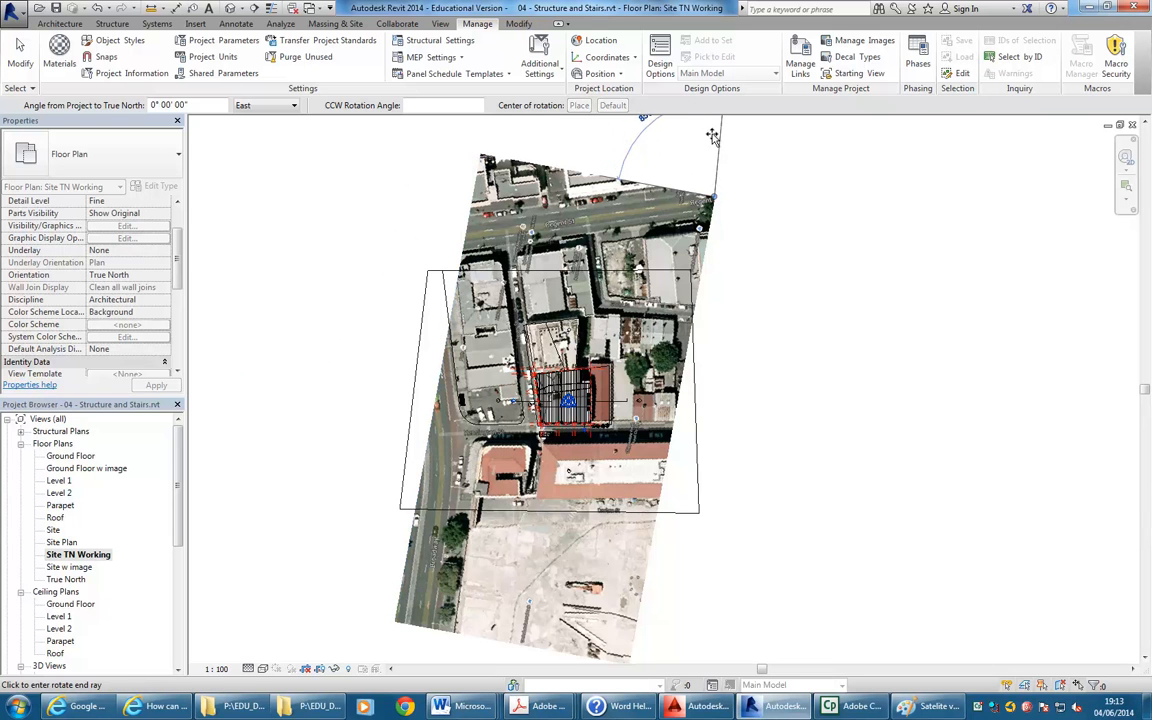
middle_drag(715, 134, 710, 255)
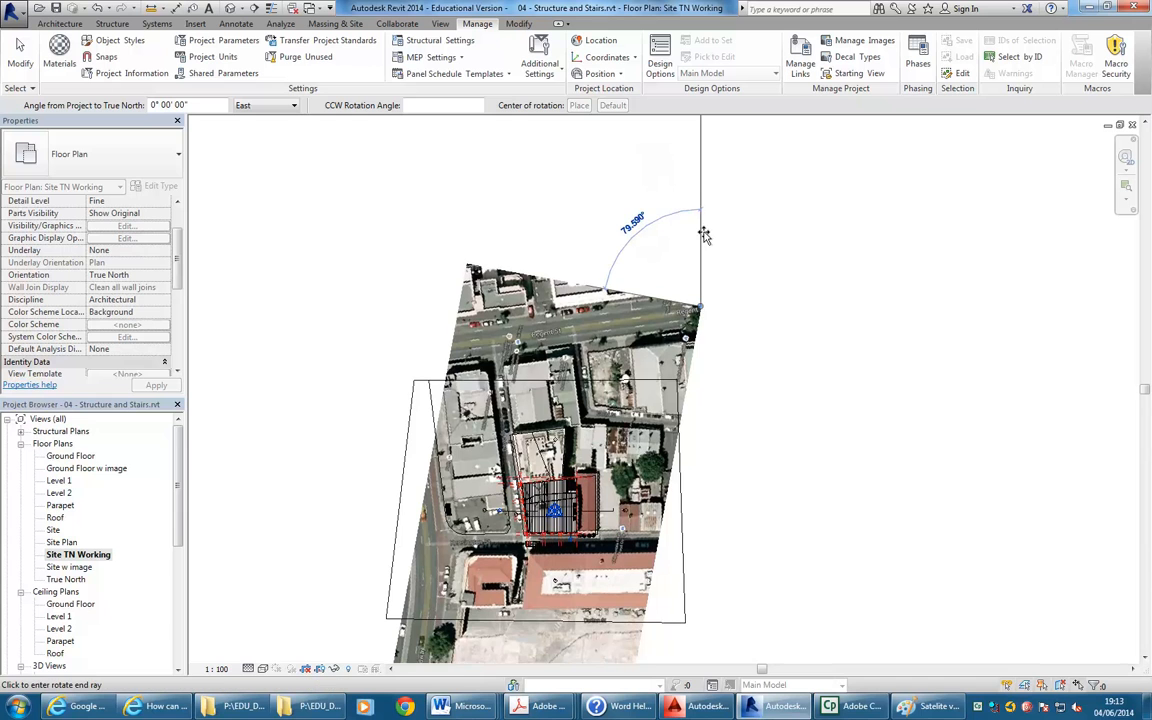
click(771, 421)
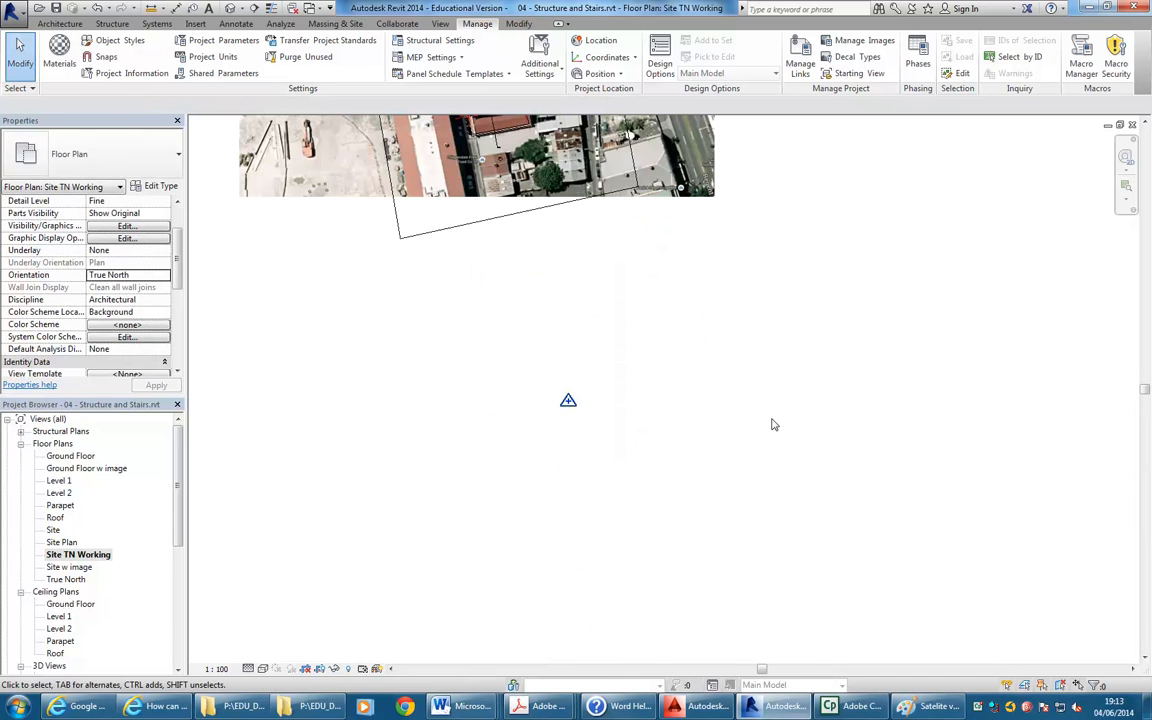
Examine the rotated satellite image in Site TN Working and compare its orientation with the Site Plan and Site w image views
middle_drag(548, 303, 566, 527)
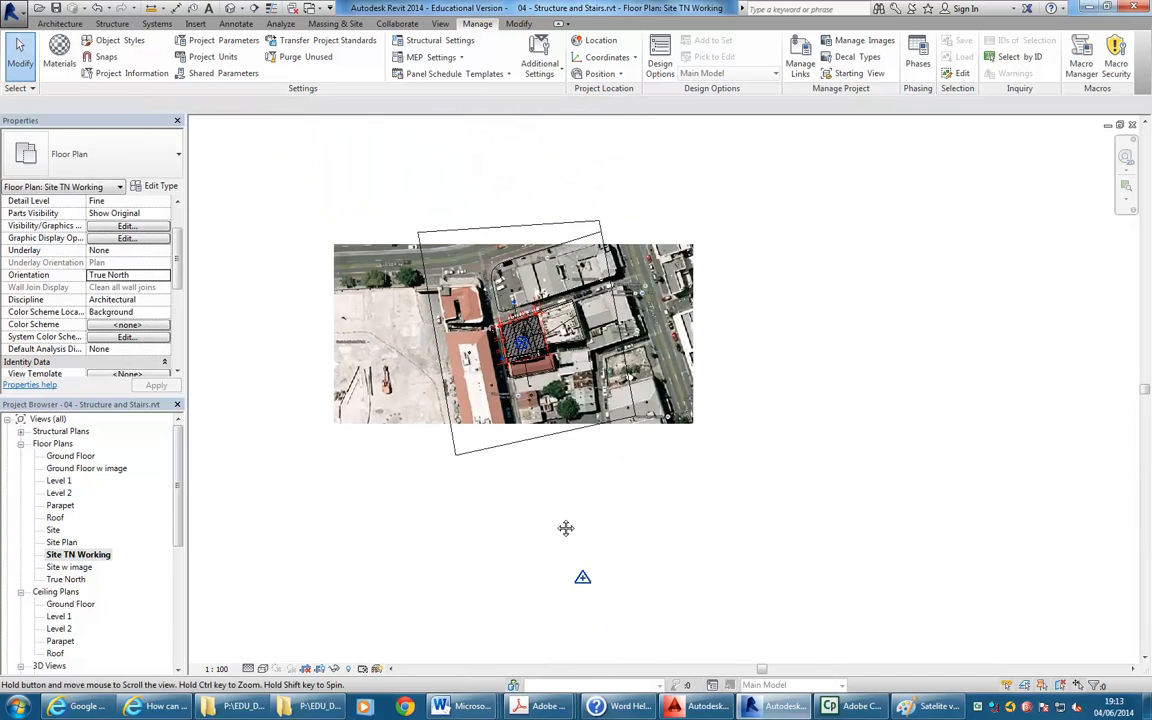
scroll(508, 347, up, 2)
scroll(507, 345, up, 3)
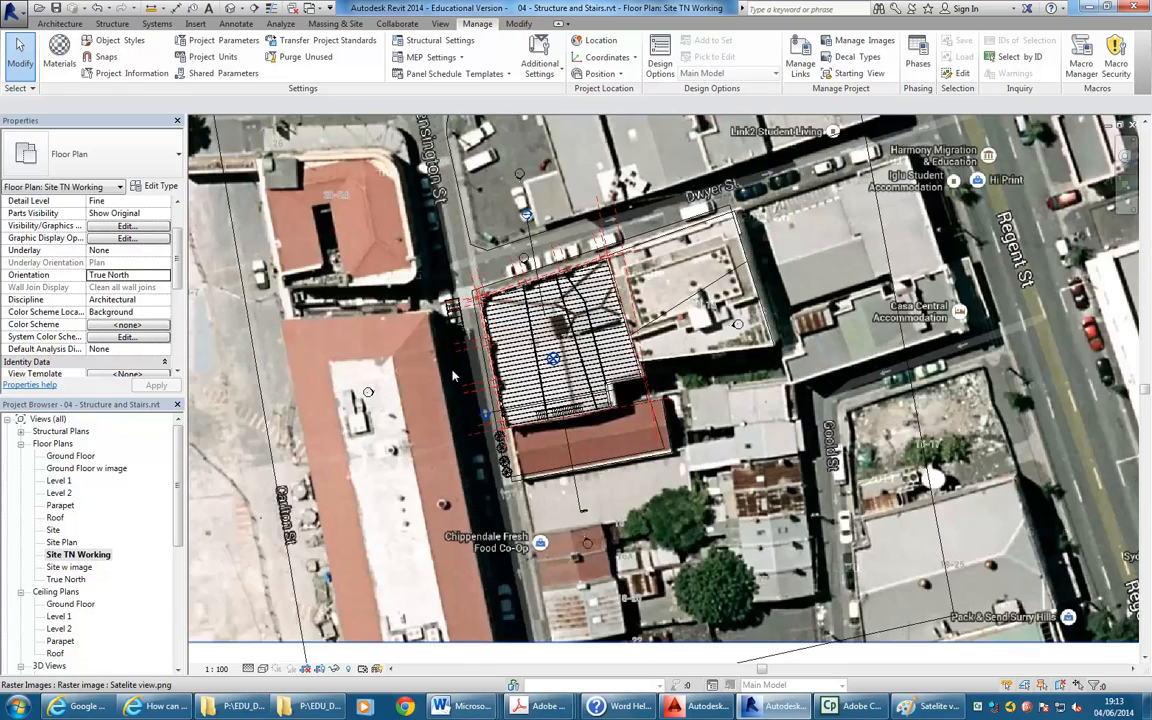
scroll(452, 376, down, 3)
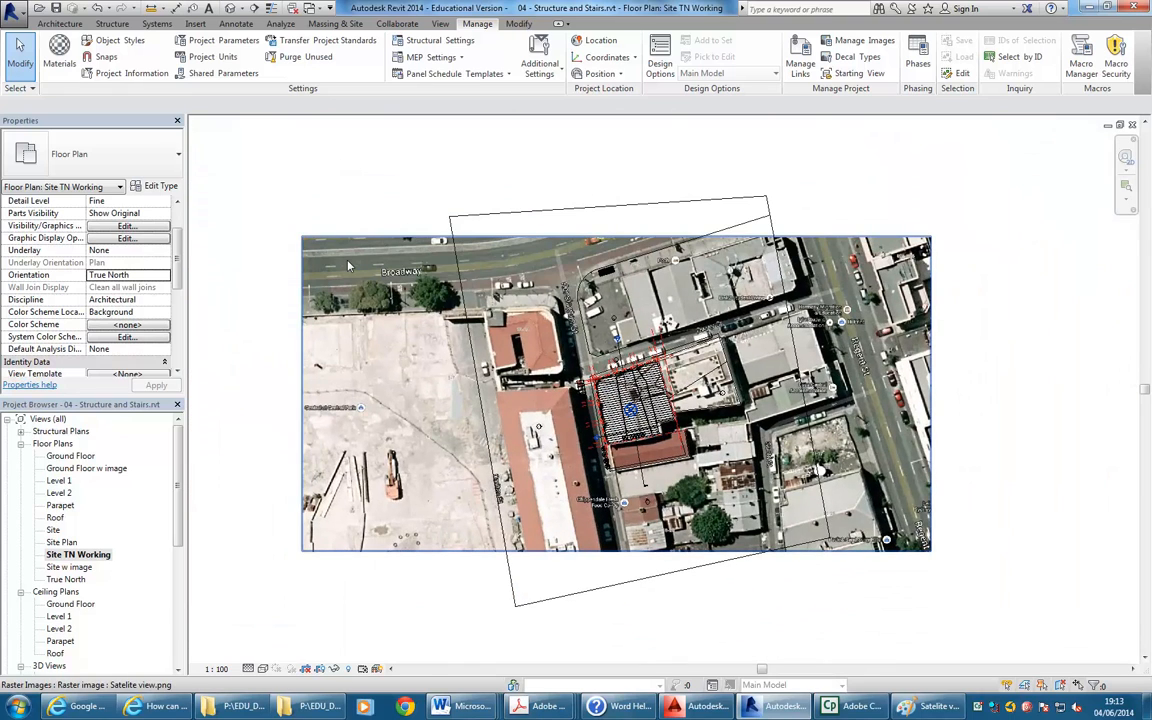
double_click(61, 543)
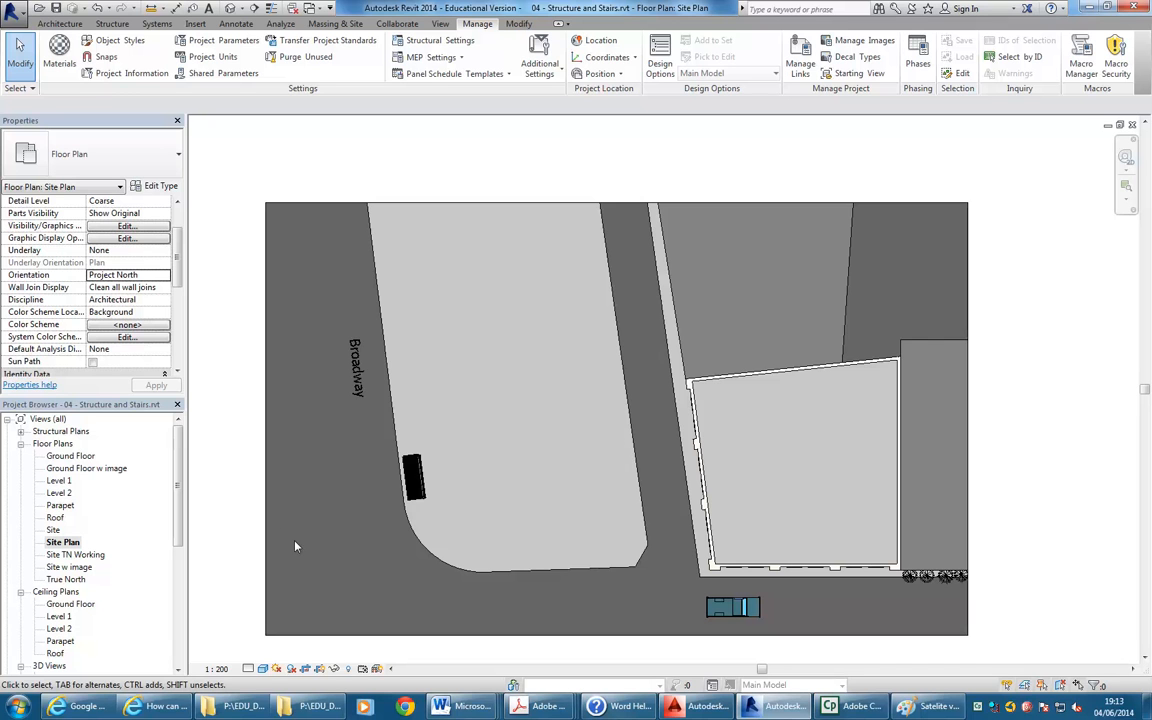
double_click(69, 567)
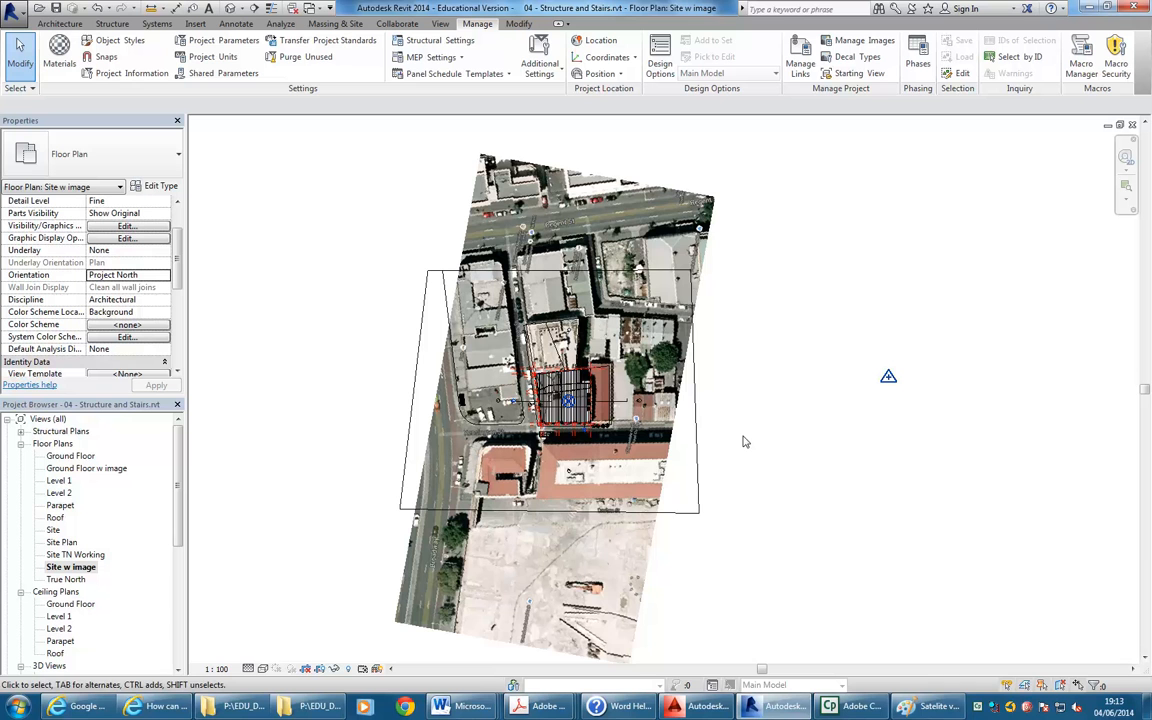
scroll(610, 400, up, 2)
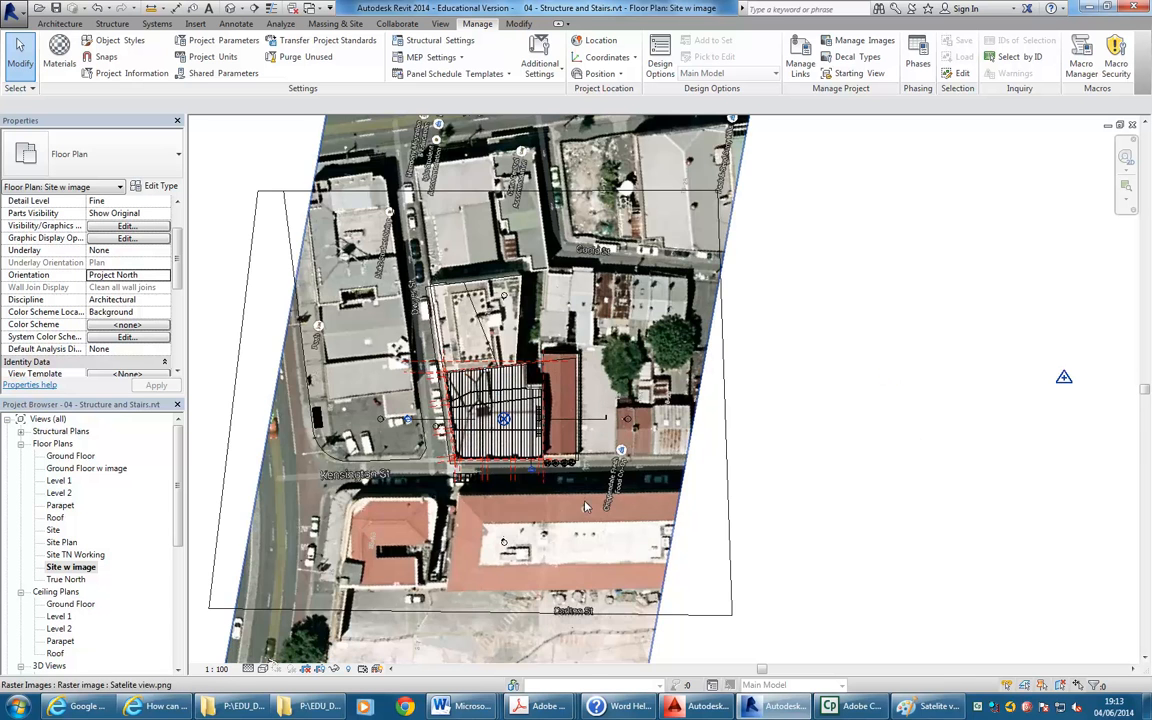
scroll(465, 387, up, 2)
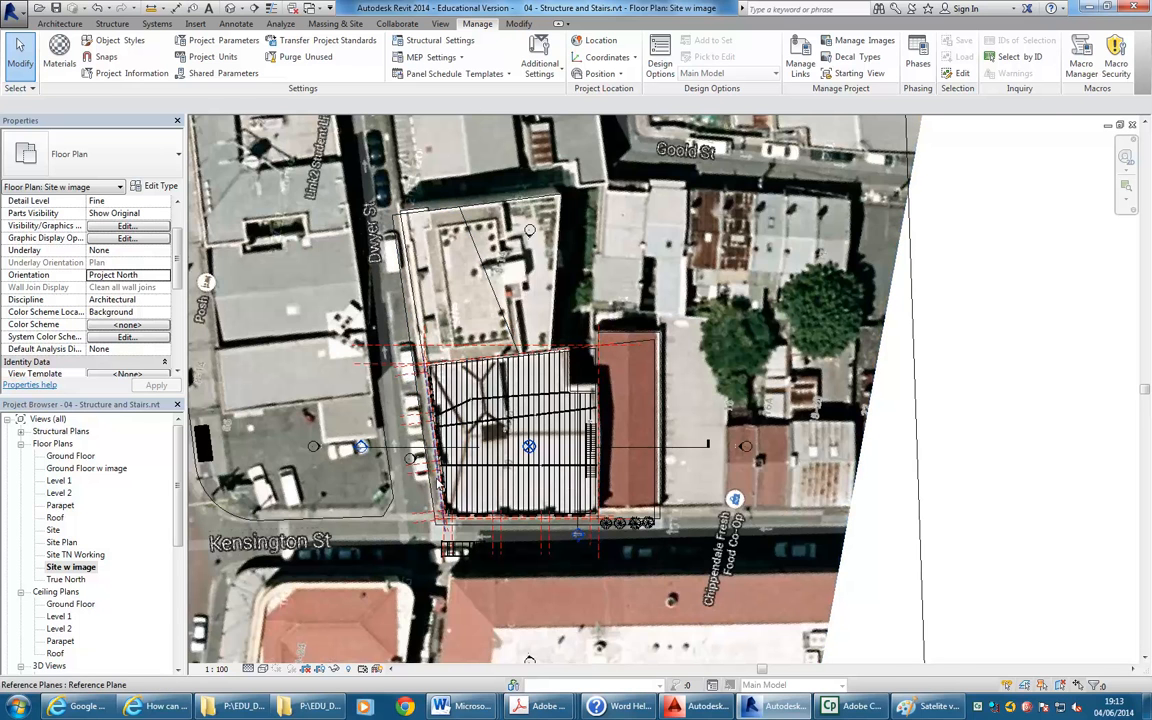
scroll(575, 484, up, 2)
Compare the building's orientation in the Ground Floor view with that in the True North view
double_click(70, 456)
scroll(541, 441, down, 2)
scroll(541, 441, down, 3)
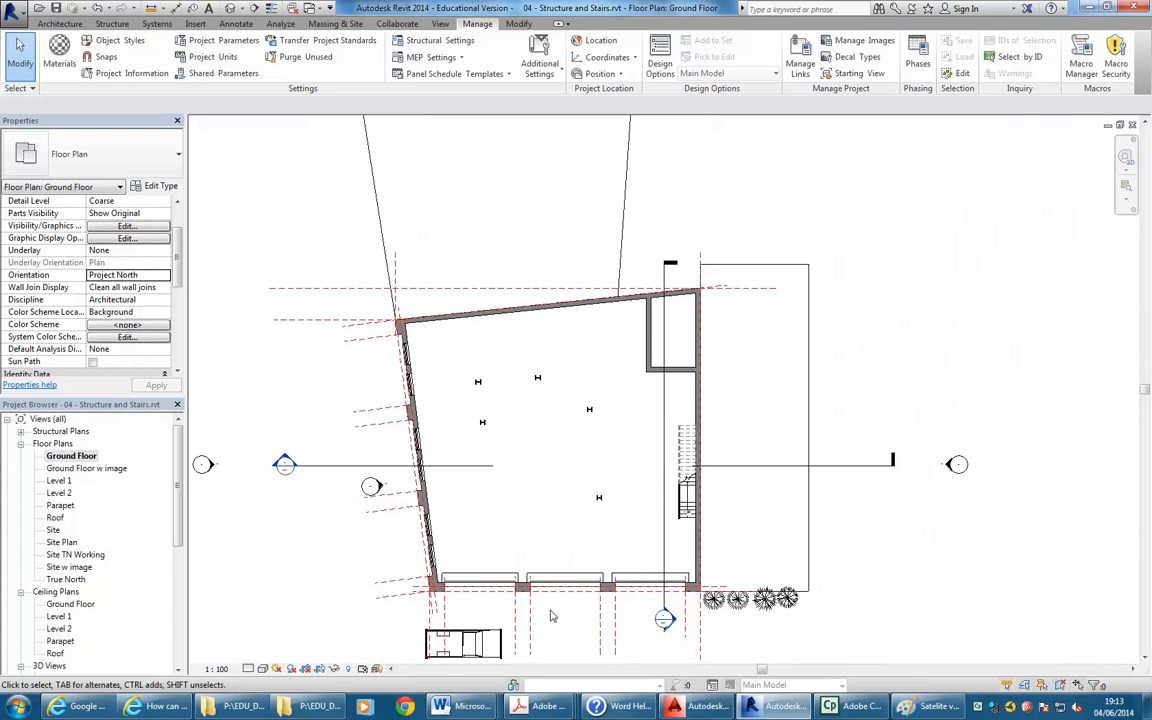
double_click(66, 579)
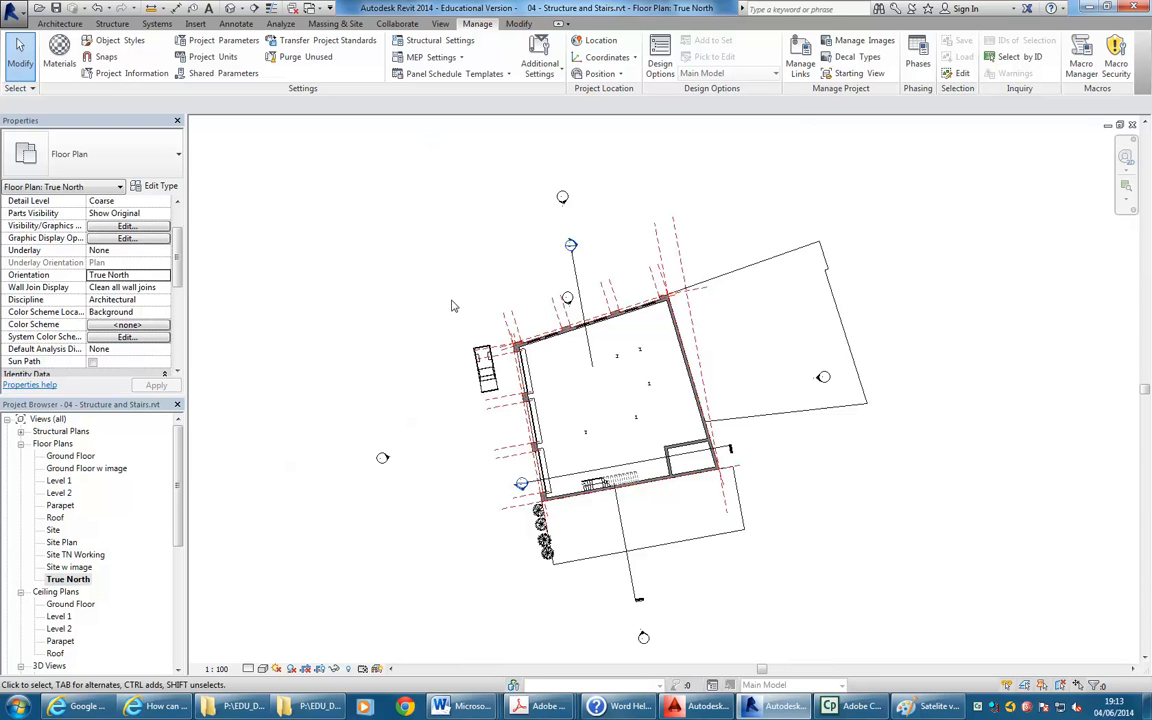
middle_drag(454, 183, 435, 260)
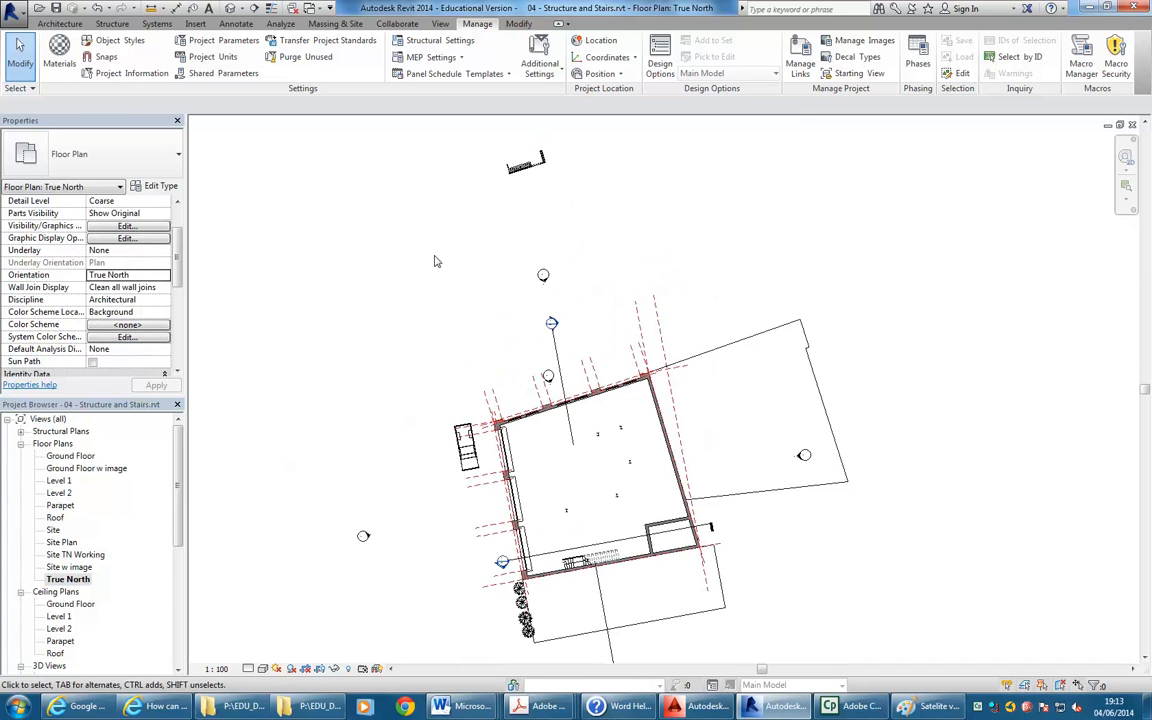
scroll(435, 261, down, 1)
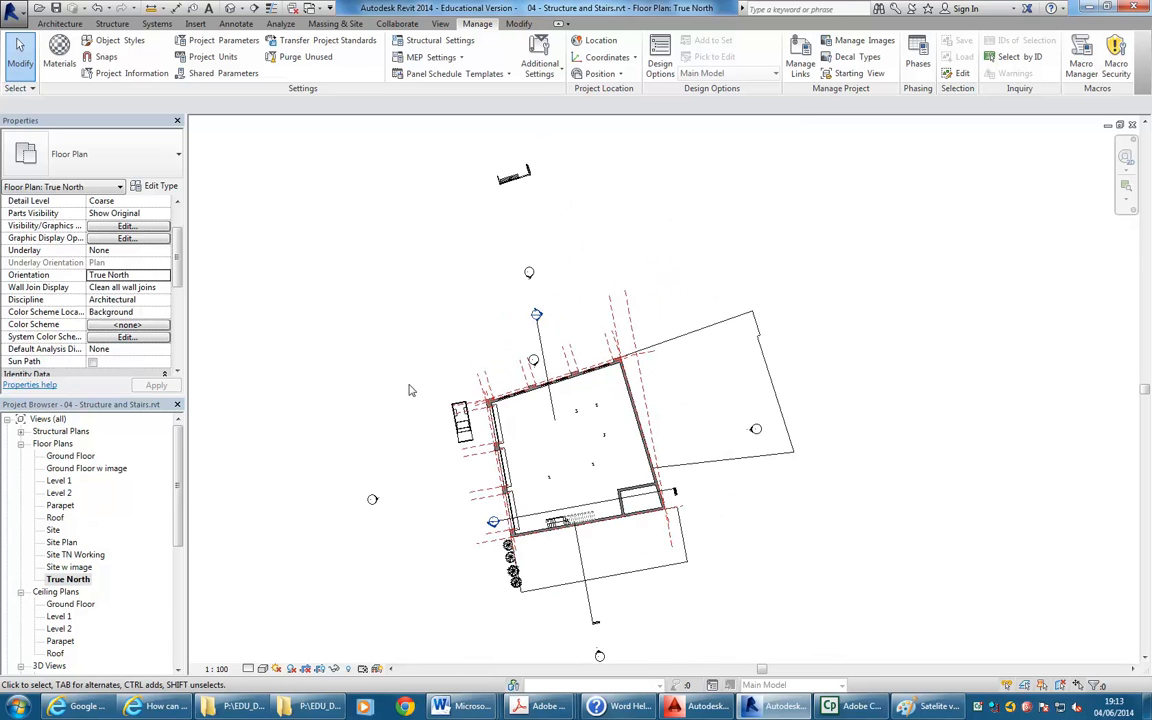
Open the Site TN Working floor plan and inspect how the building sits on the satellite image at true north
middle_drag(409, 385, 405, 370)
double_click(78, 555)
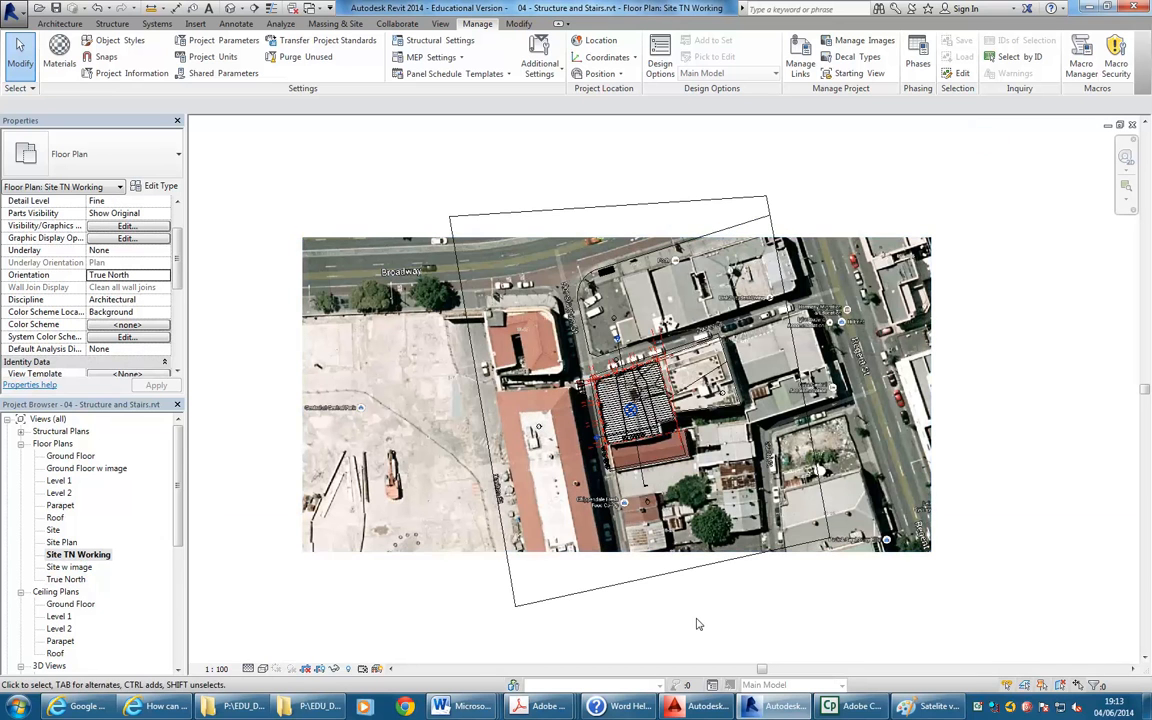
scroll(635, 360, up, 3)
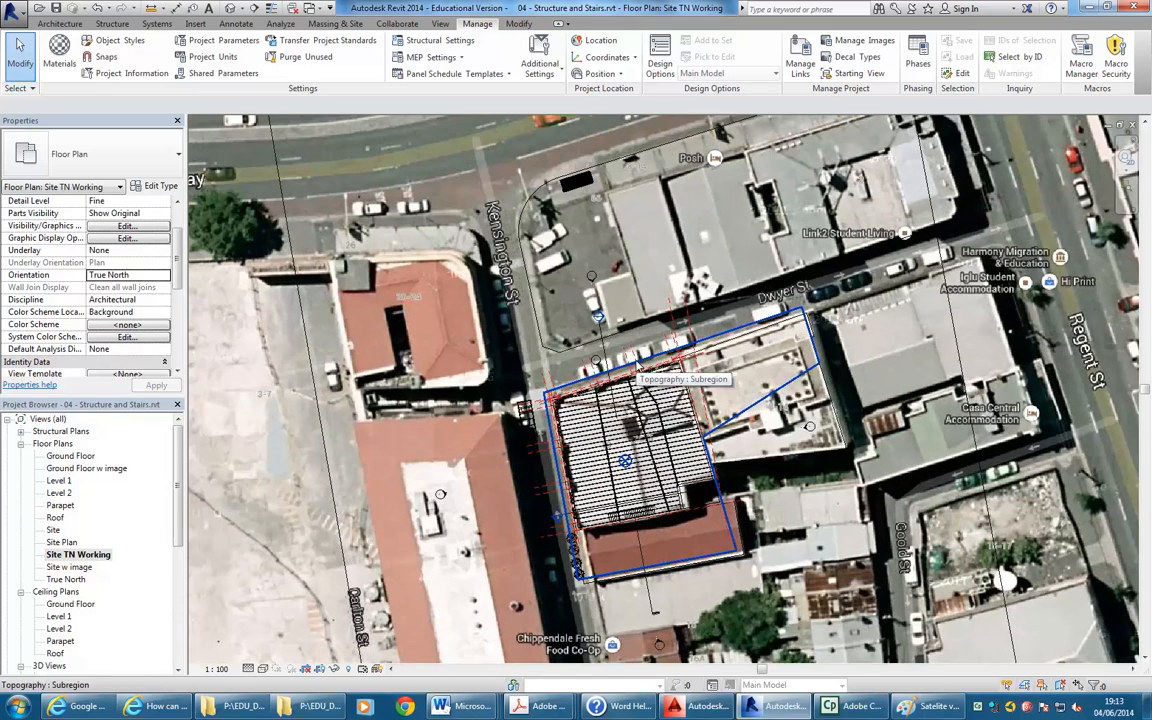
scroll(638, 378, down, 5)
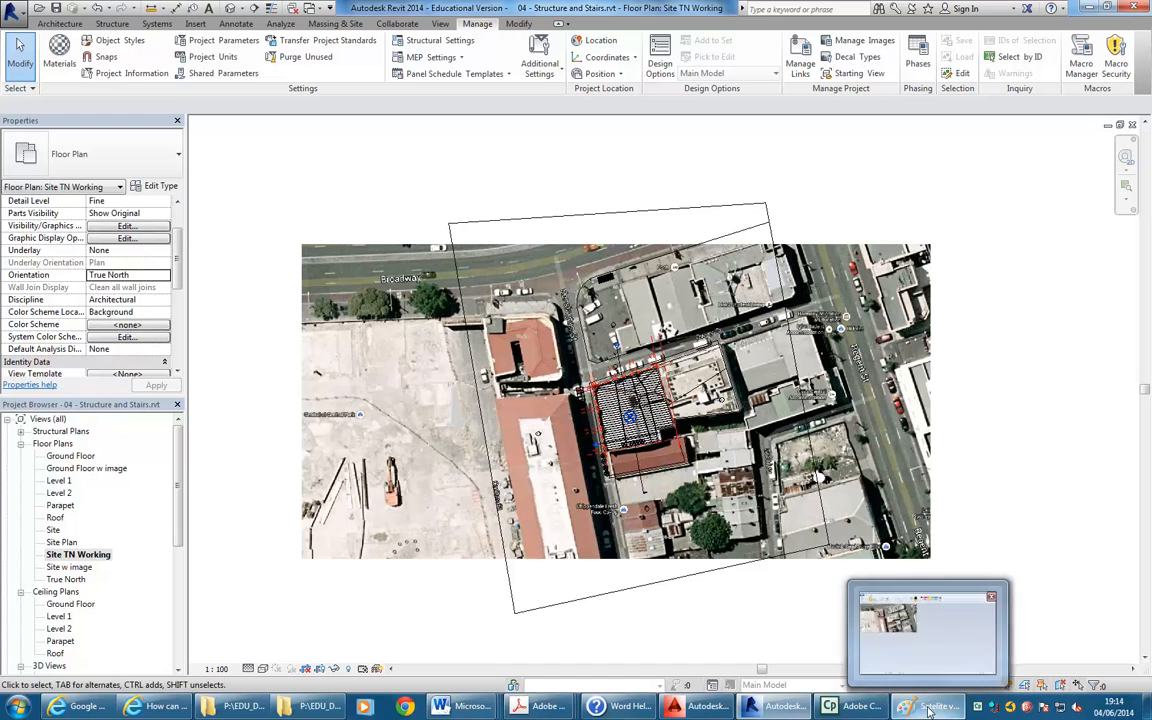
mouse_move(852, 709)
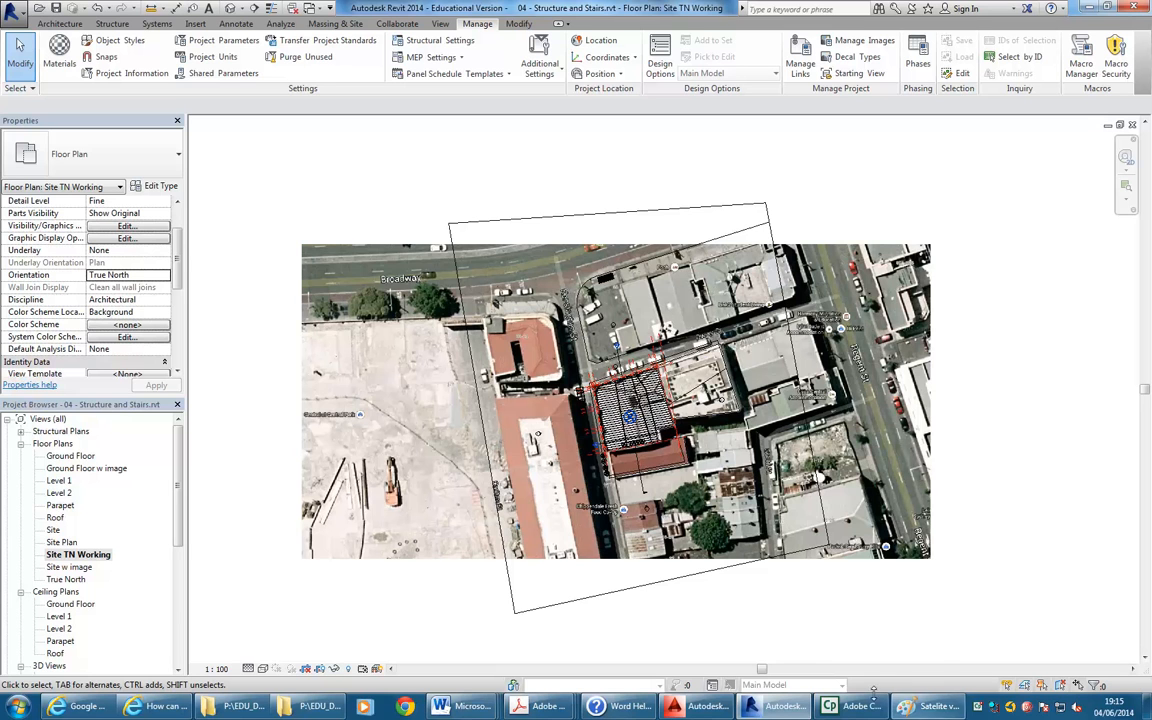
mouse_move(860, 710)
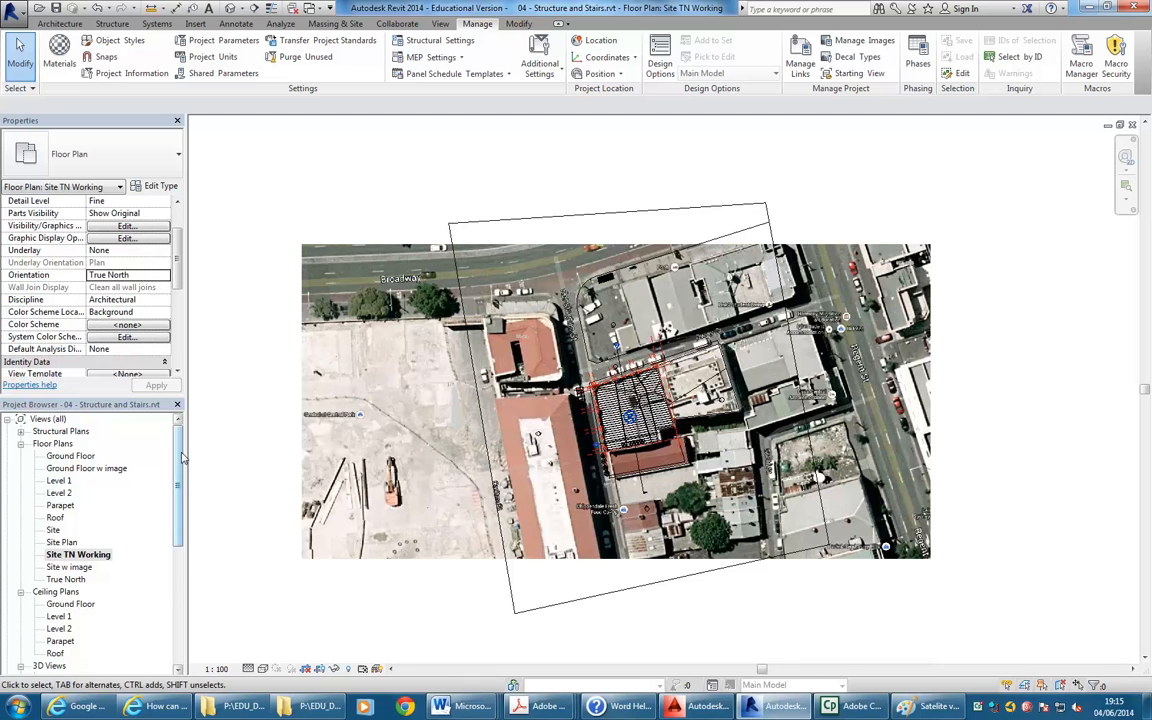
Open the {3D} view and examine the building with its surrounding site from the front-left corner
scroll(167, 517, down, 3)
double_click(54, 591)
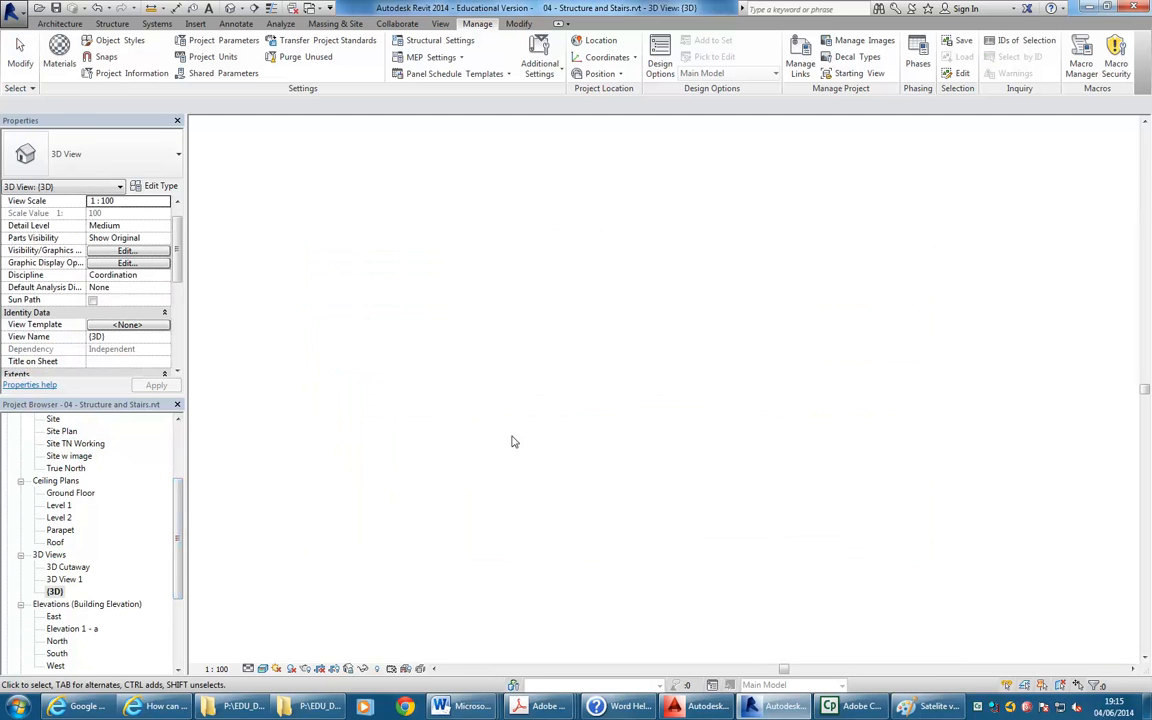
scroll(577, 418, down, 6)
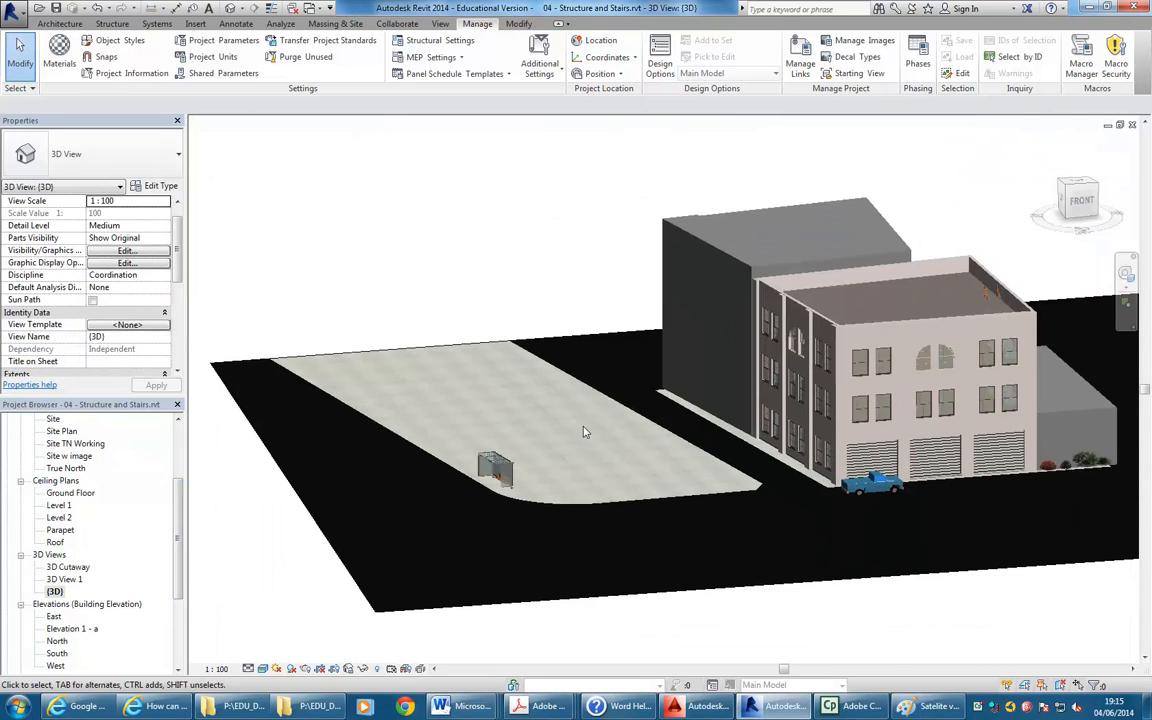
shift+middle_drag(638, 496, 756, 483)
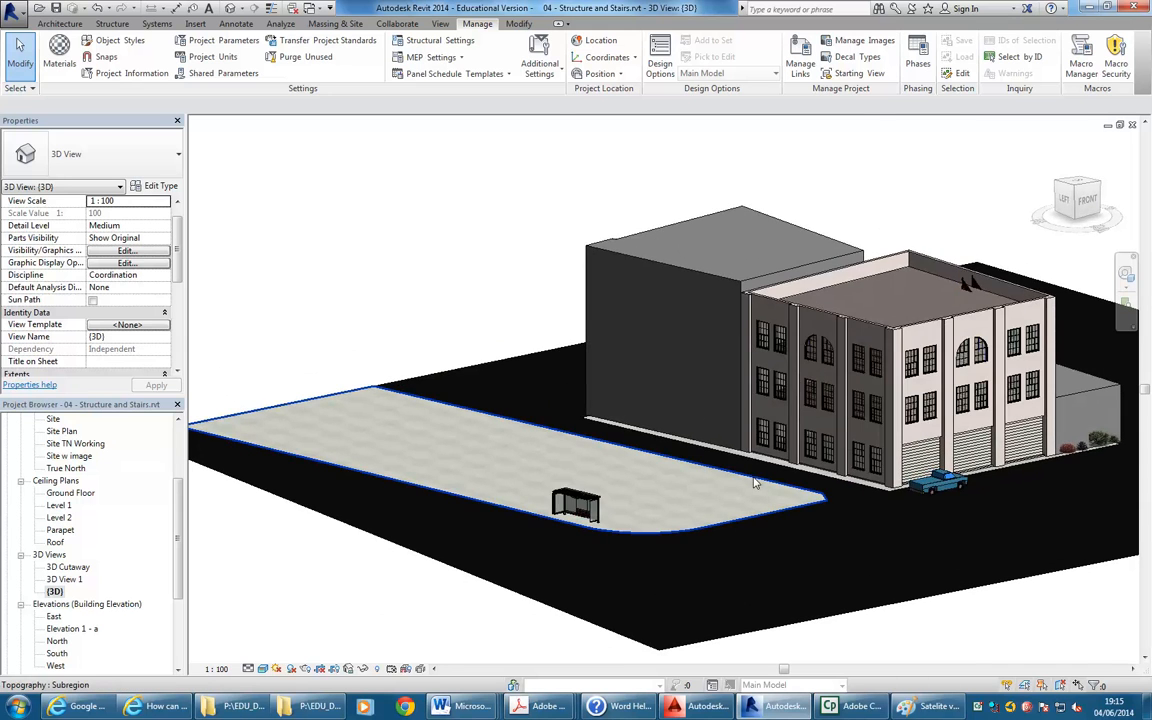
scroll(722, 590, down, 3)
scroll(697, 500, up, 3)
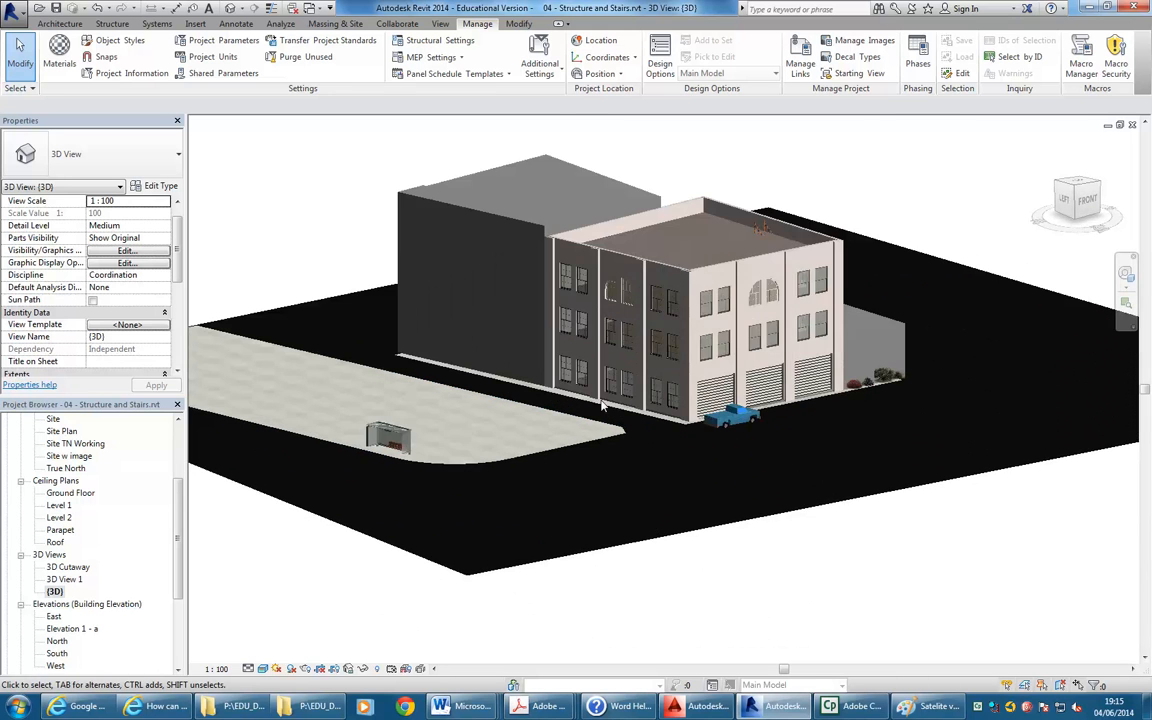
scroll(518, 367, up, 1)
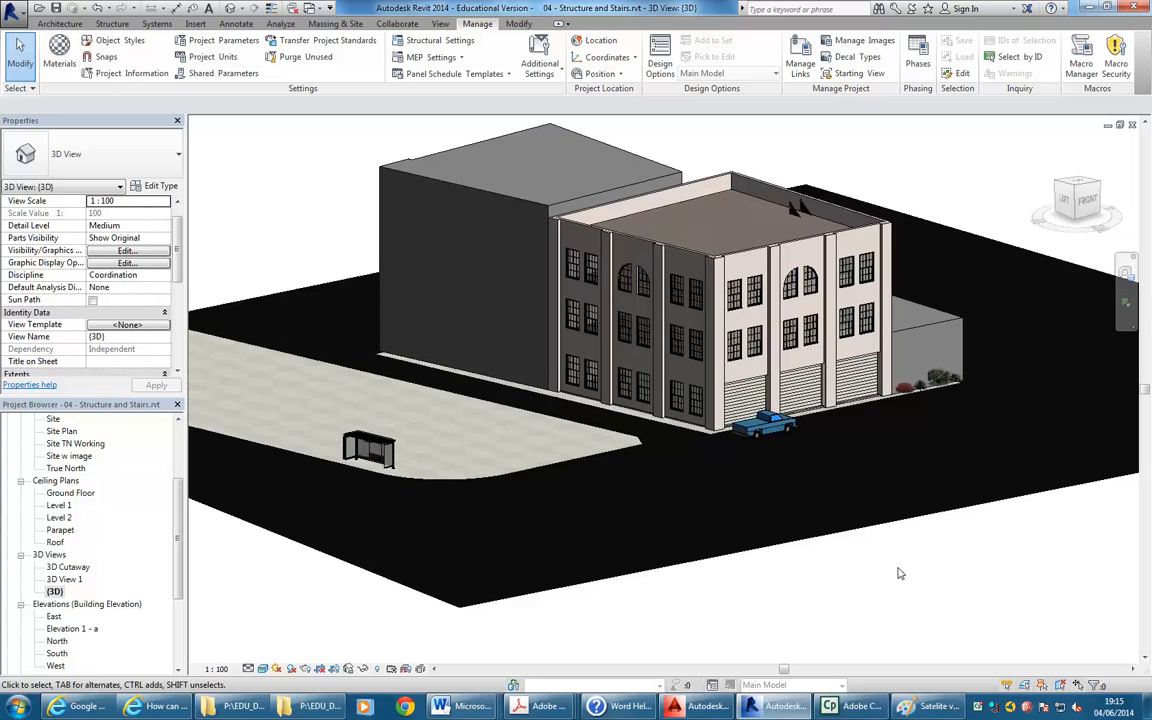
scroll(898, 573, up, 1)
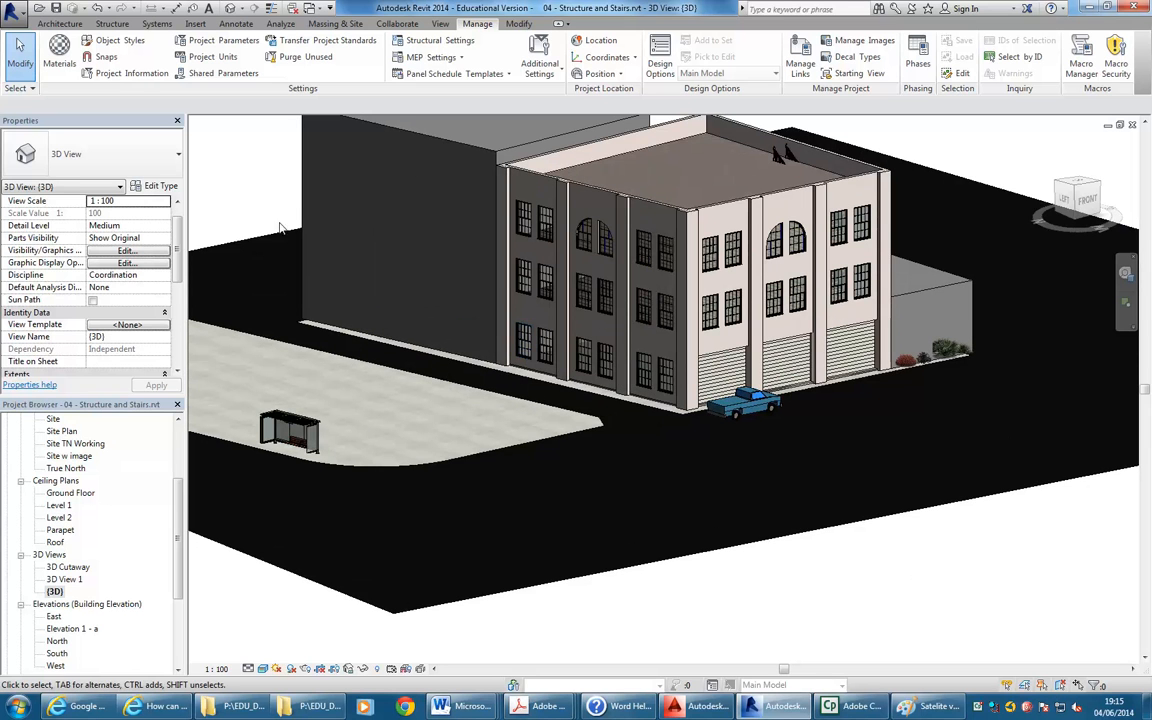
middle_drag(238, 224, 228, 221)
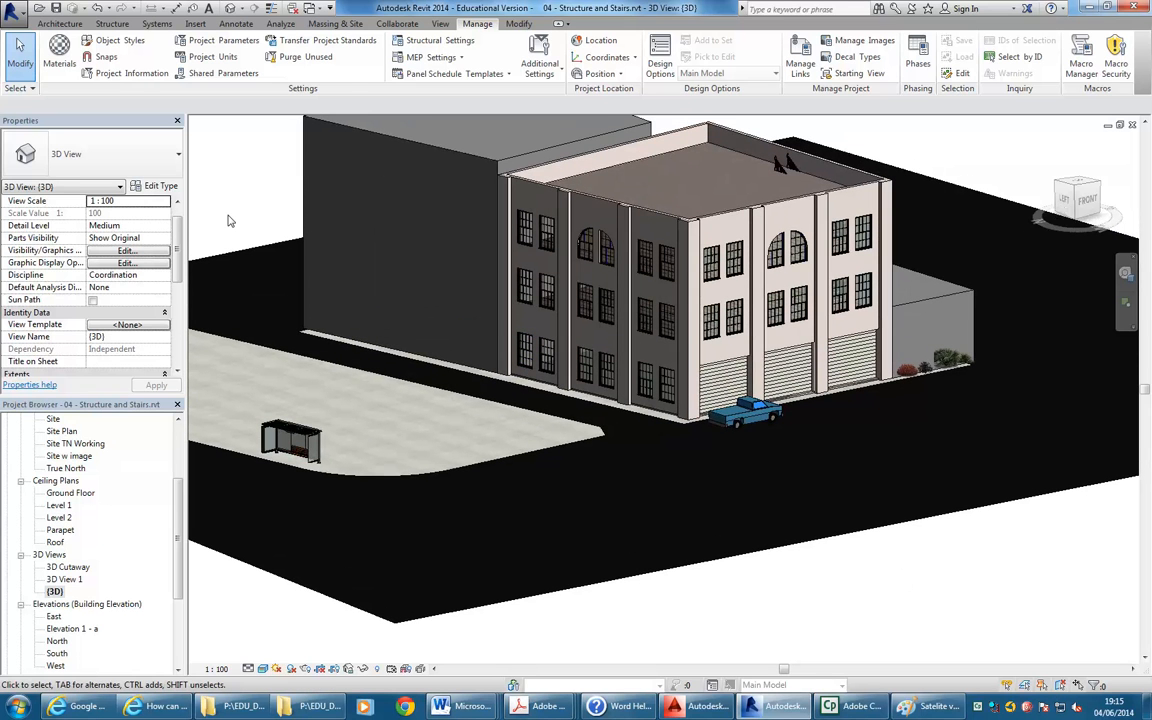